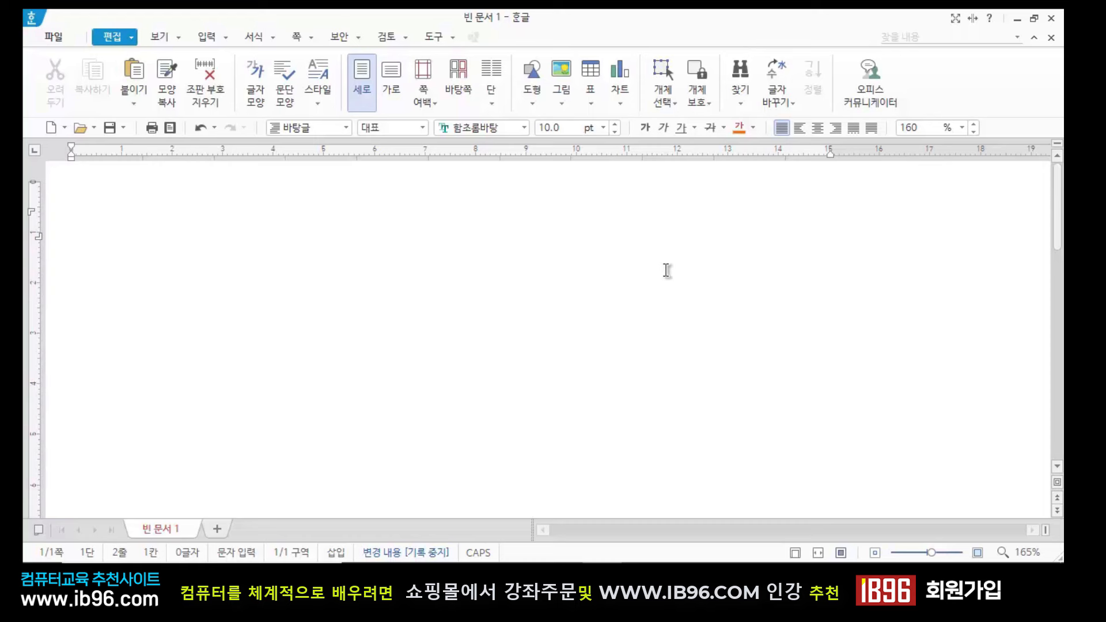
Insert a table with 5 rows and 2 columns, keeping the default width and height settings
key("ctrl+n")
key("t")
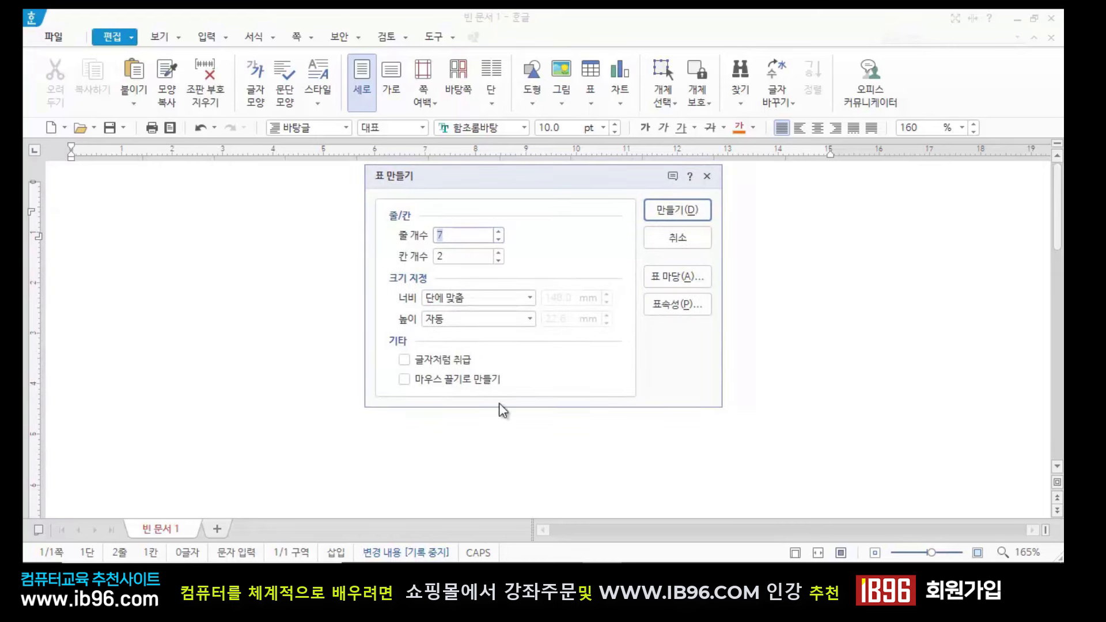
left_click_drag(495, 178, 442, 197)
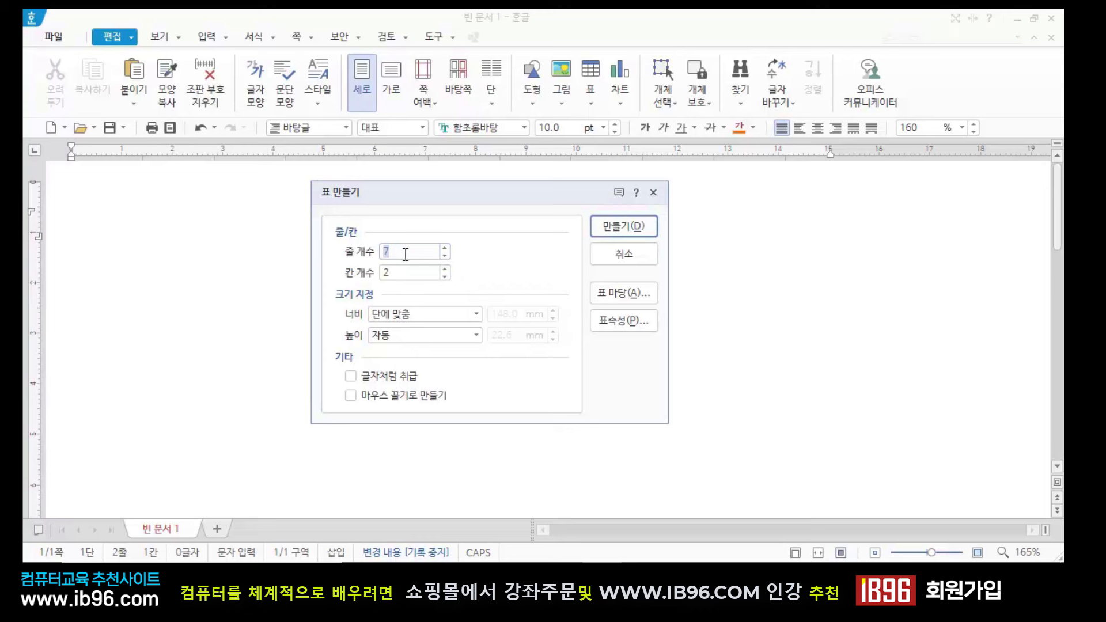
type("5")
left_click(396, 273)
left_click_drag(399, 272, 362, 273)
left_click(408, 270)
left_click(627, 229)
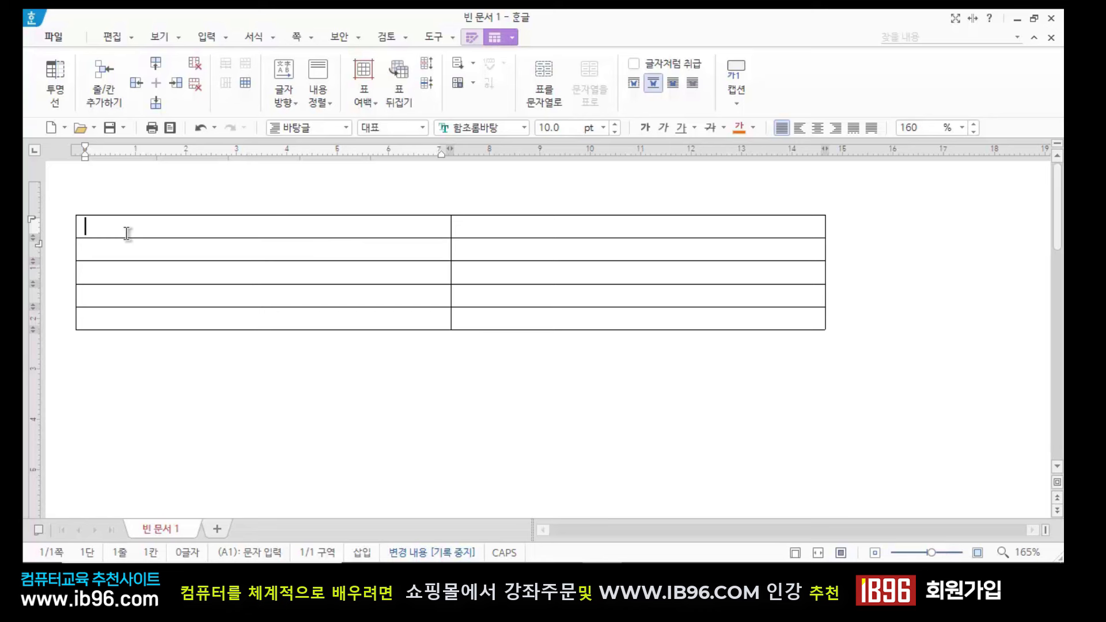
Highlight the table's rows one after another from the first to the fifth to check the row layout
left_click_drag(194, 225, 637, 227)
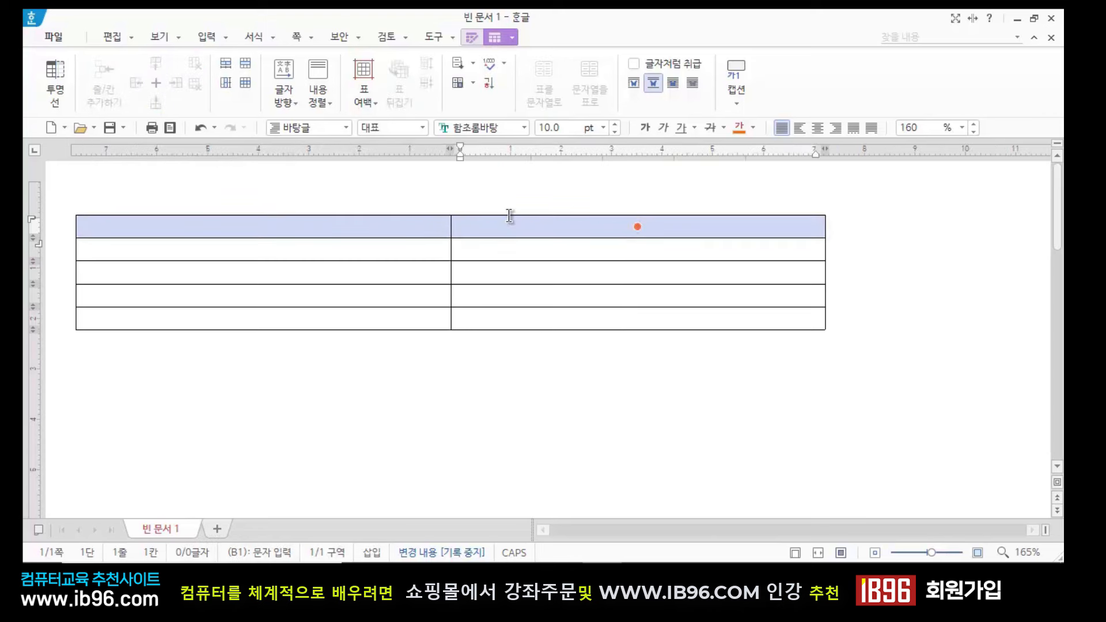
left_click(264, 248)
left_click_drag(329, 245, 548, 244)
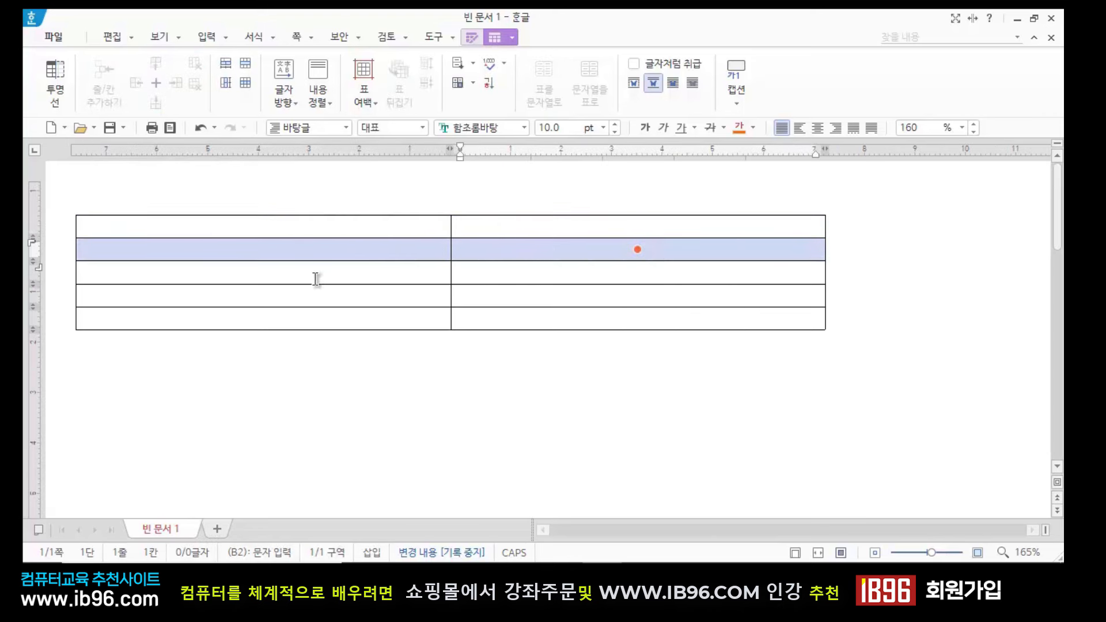
left_click_drag(317, 279, 525, 275)
left_click_drag(299, 296, 526, 301)
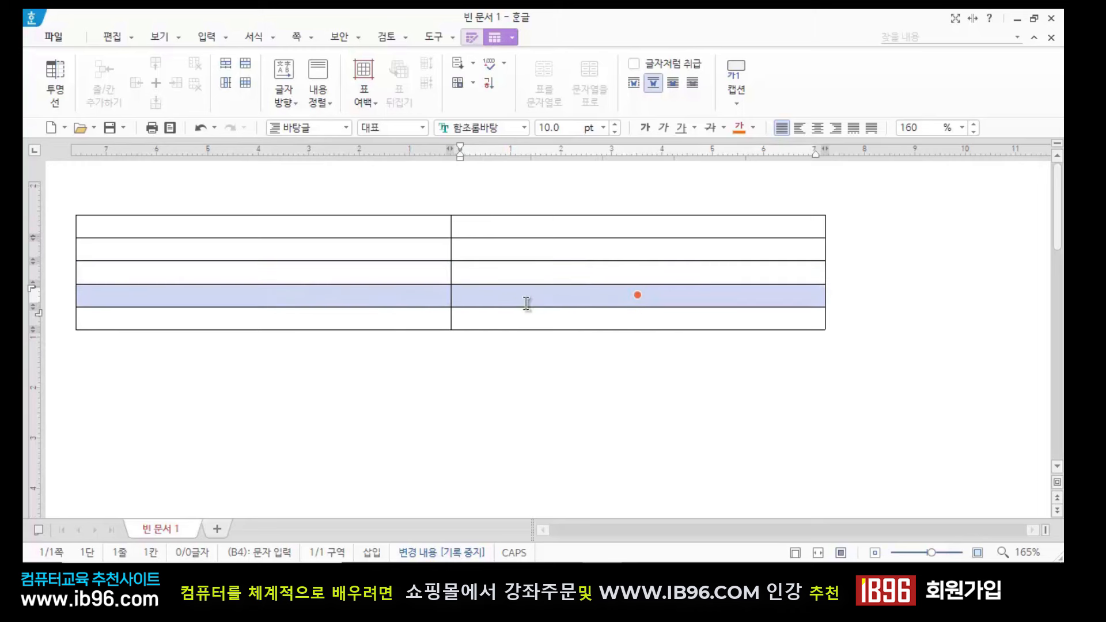
left_click_drag(322, 323, 546, 318)
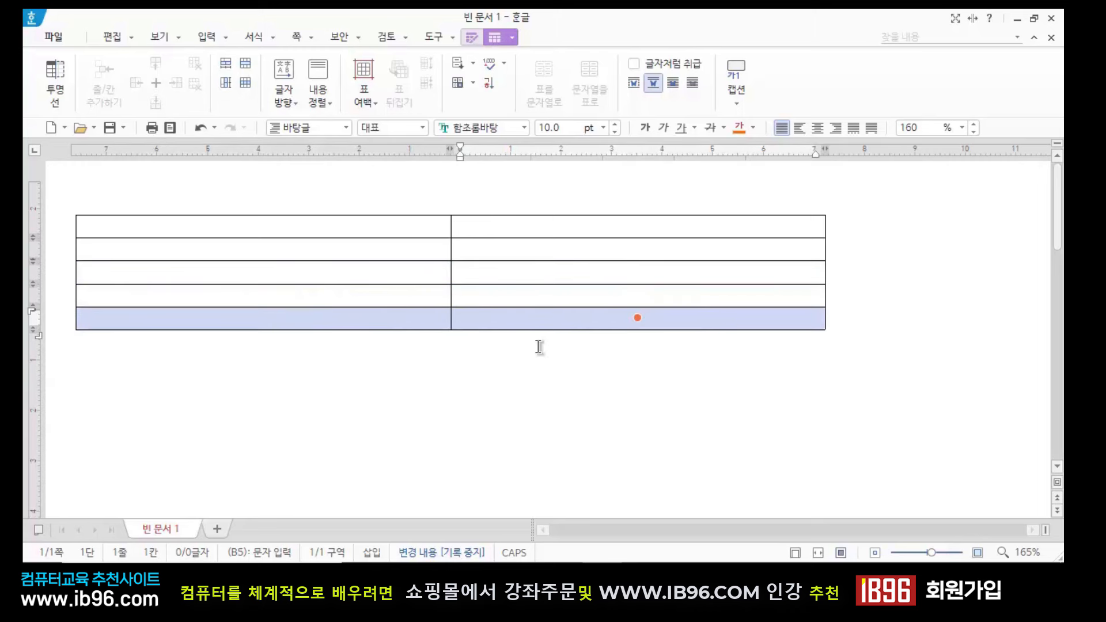
left_click(516, 372)
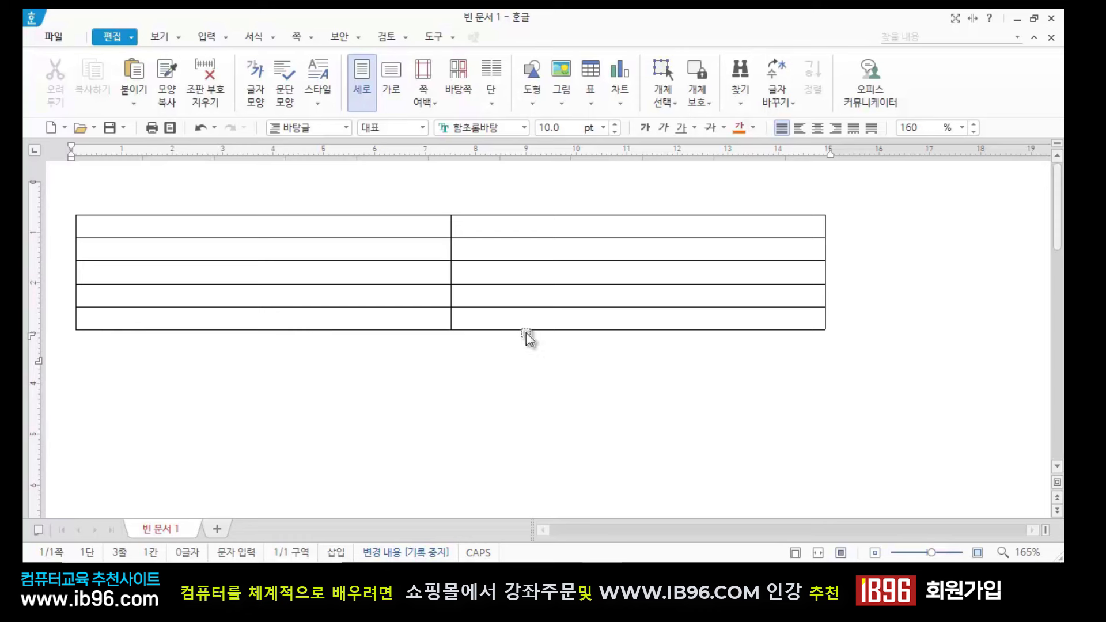
Delete the whole 5-row, 2-column table
left_click(526, 334)
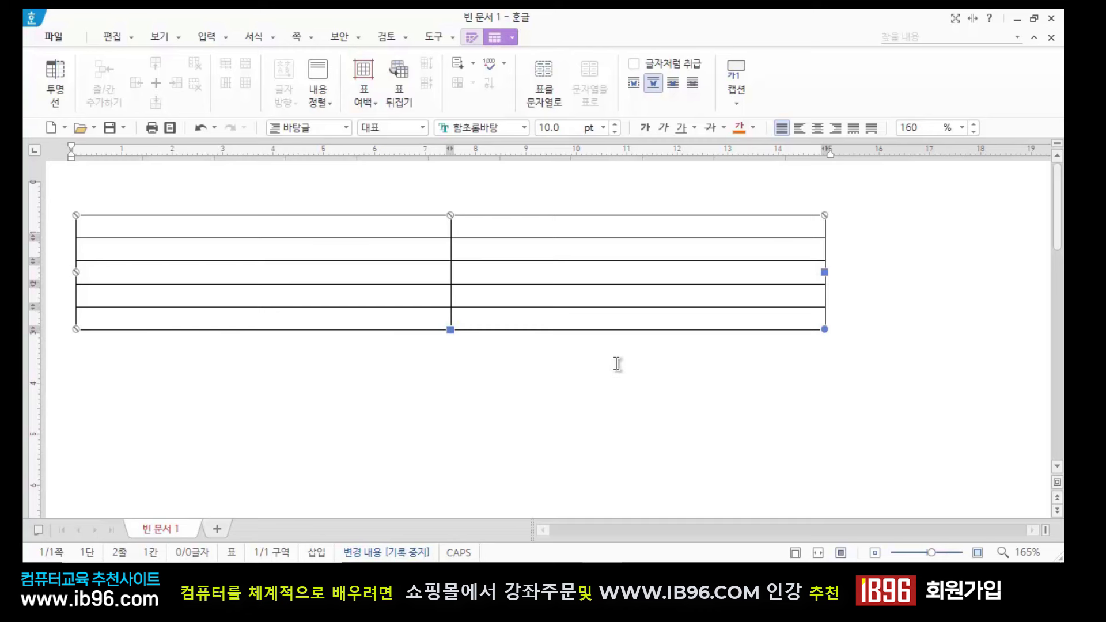
key("Delete")
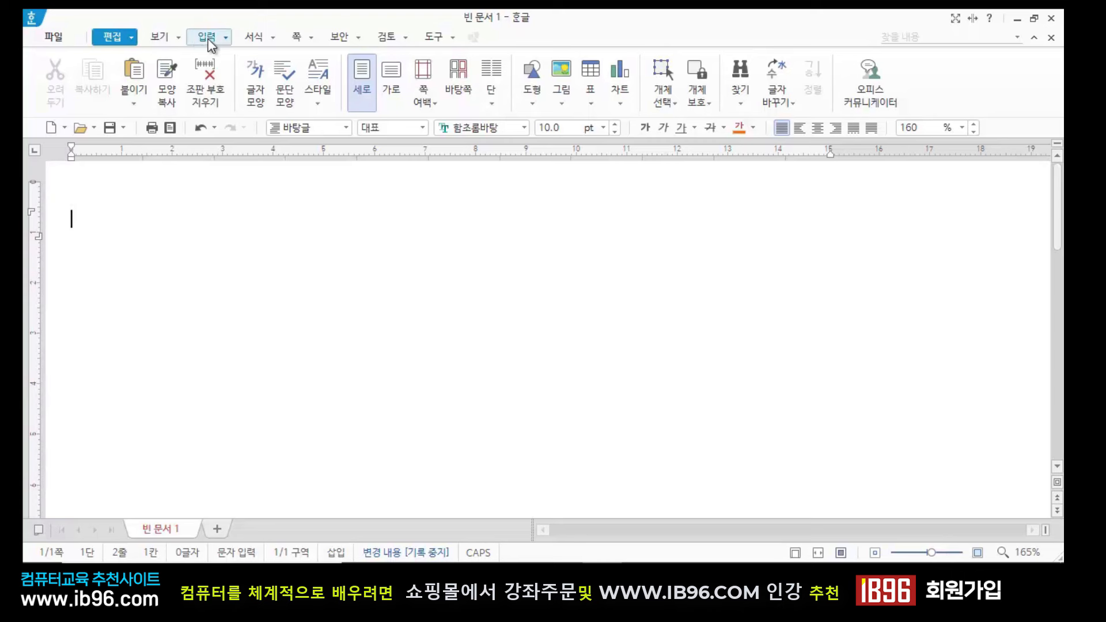
Insert a table of 3 rows and 4 columns using the size grid, and delete it again
left_click(209, 38)
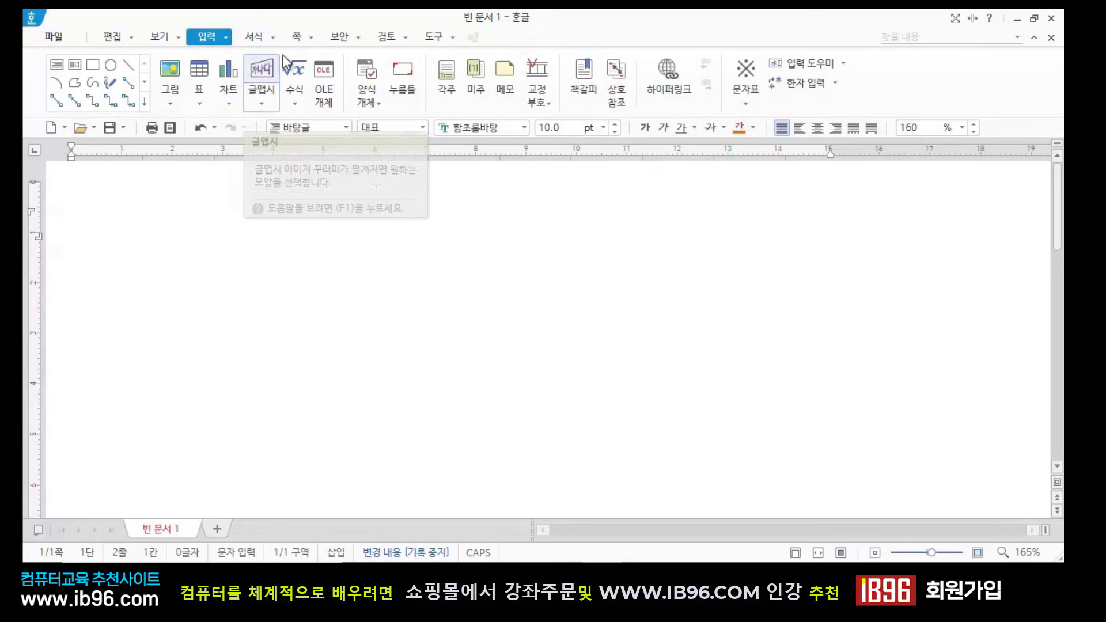
left_click(200, 105)
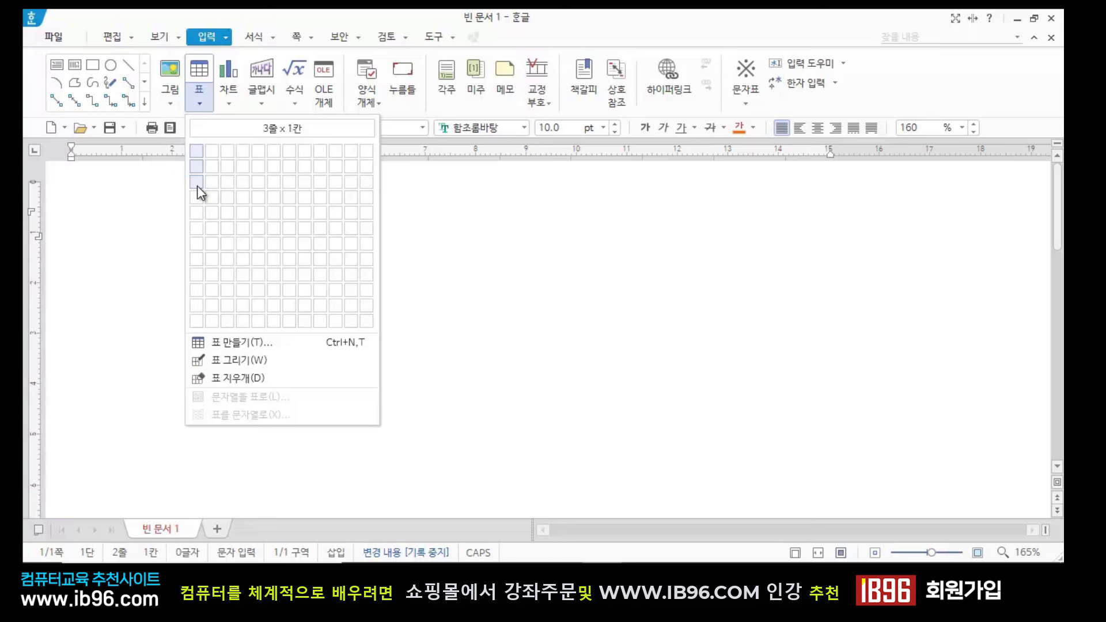
left_click(242, 182)
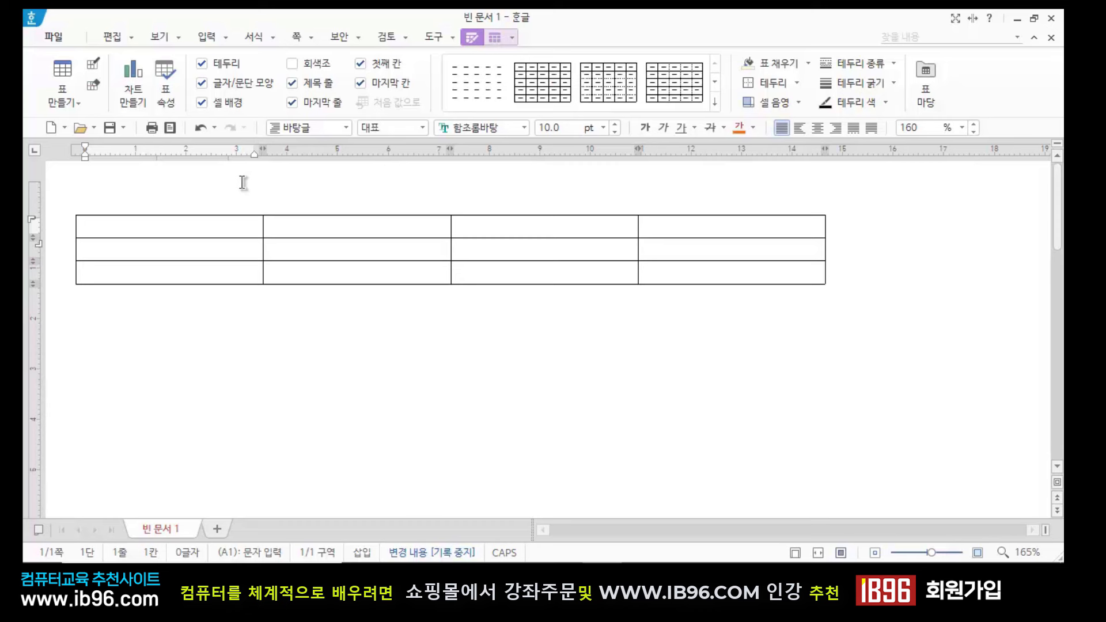
left_click(306, 215)
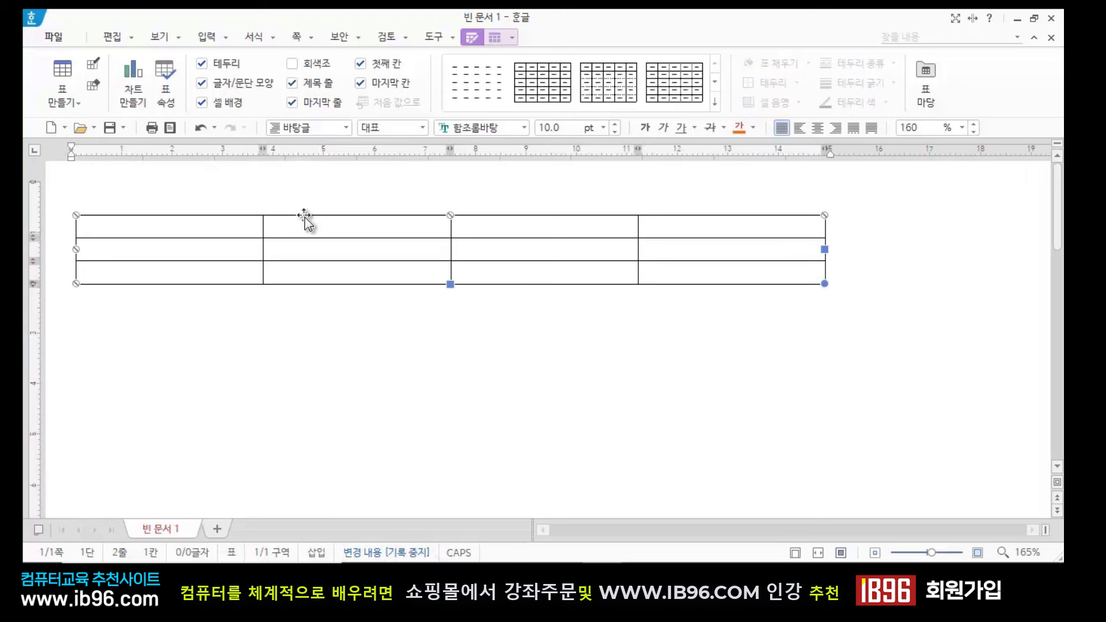
key("Delete")
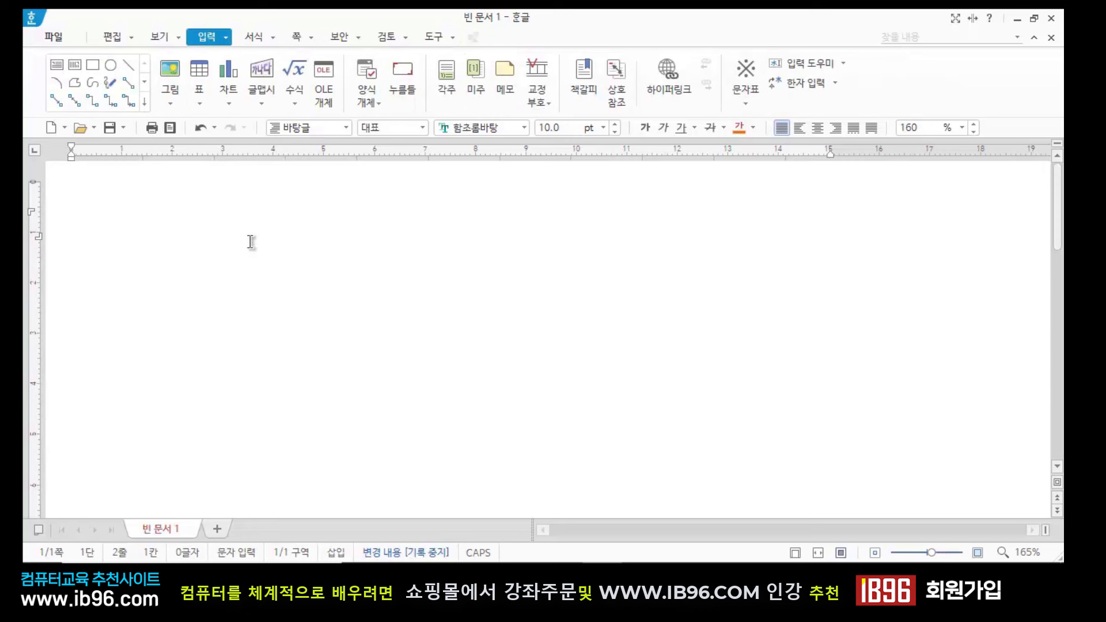
Insert a table with 5 rows and 3 columns, with the width fitted to the text column
left_click(200, 74)
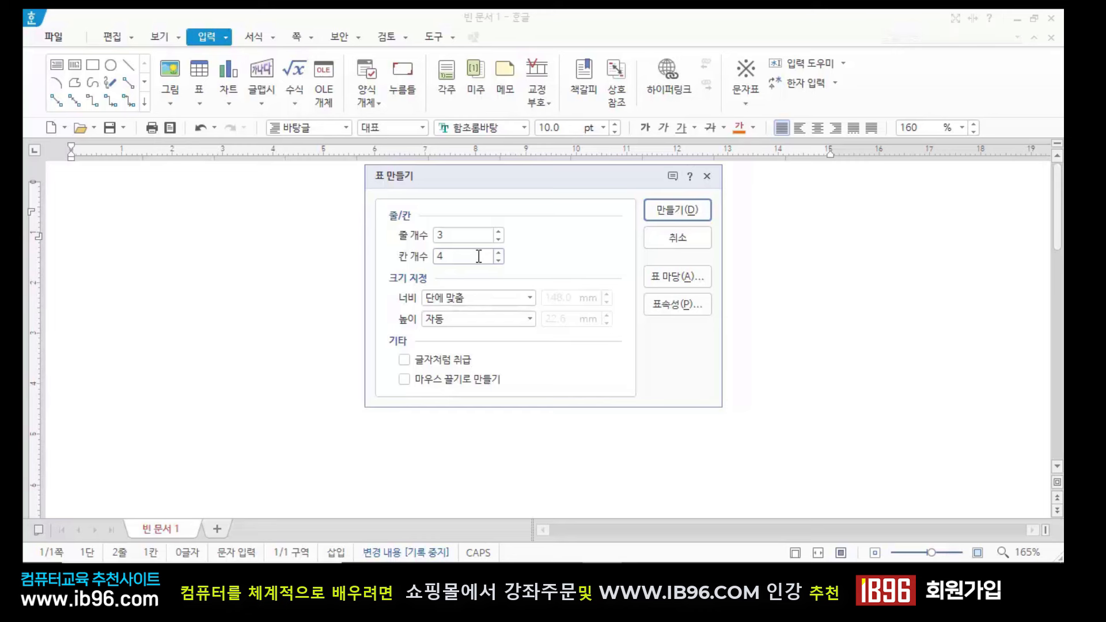
left_click_drag(463, 234, 397, 241)
type("5")
left_click_drag(452, 255, 407, 272)
type("3")
left_click(658, 203)
left_click(89, 185)
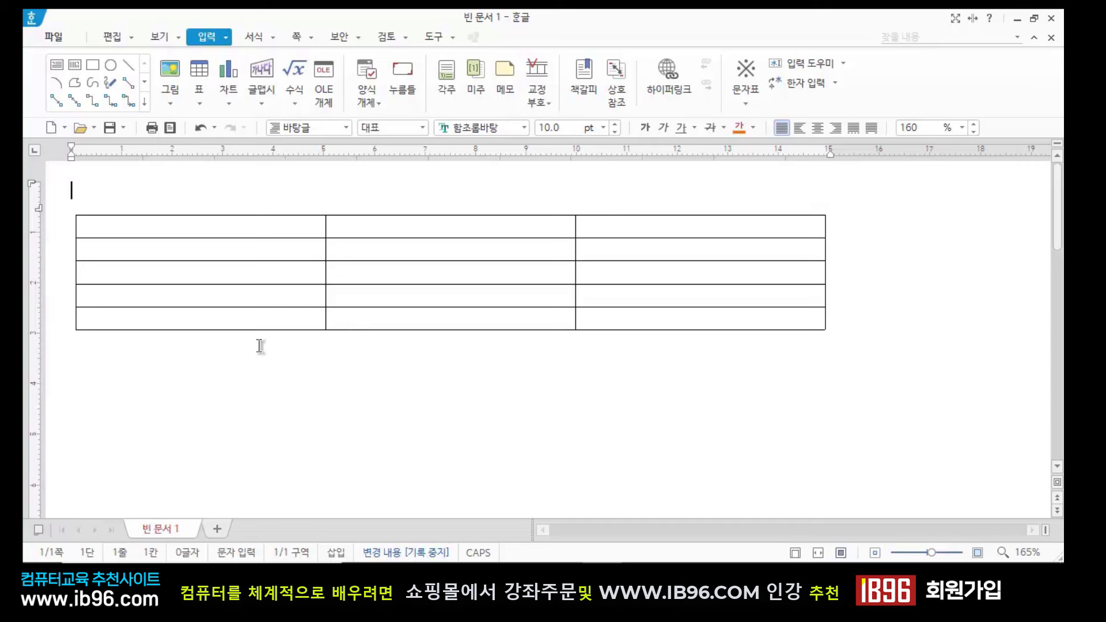
left_click(193, 235)
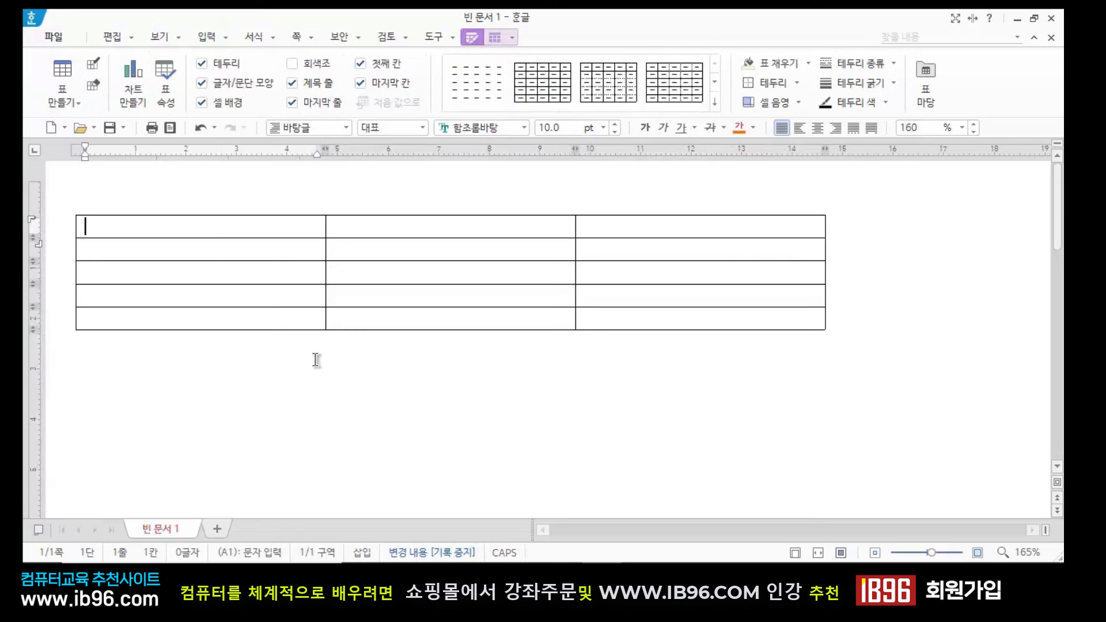
left_click(316, 360)
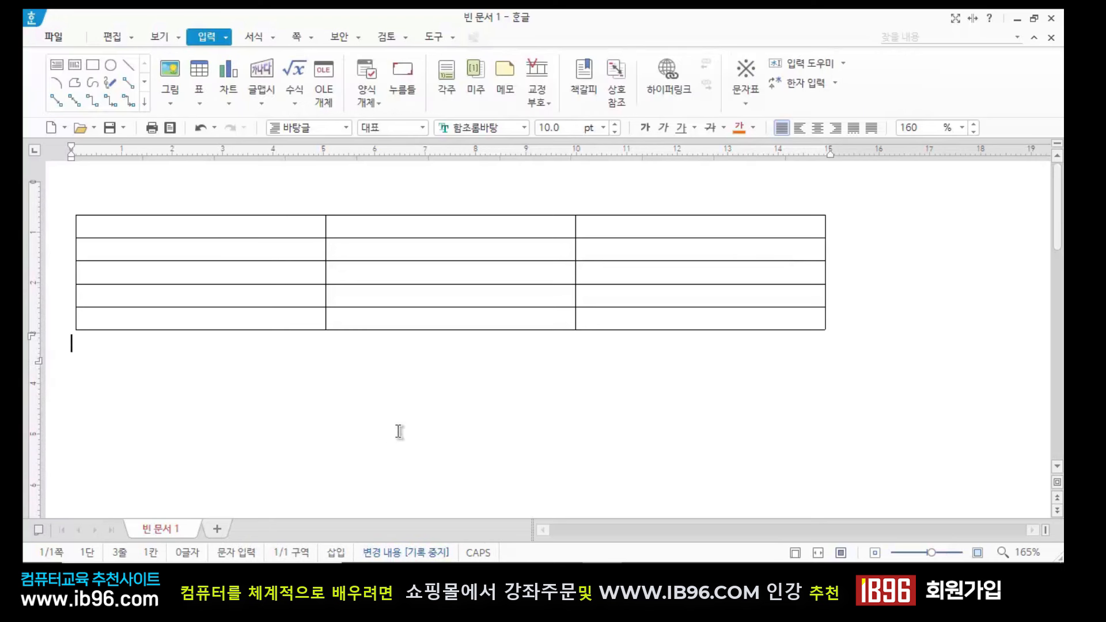
Resize the whole table diagonally several times, ending at about 7 cm wide and 3.5 cm high
left_click(504, 331)
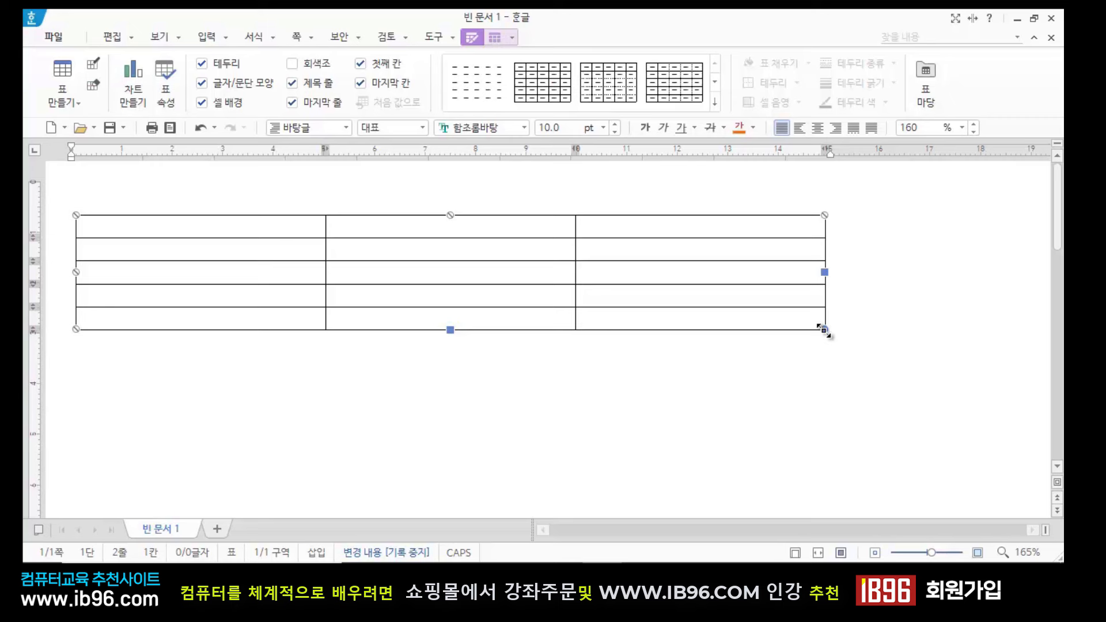
left_click_drag(824, 329, 494, 249)
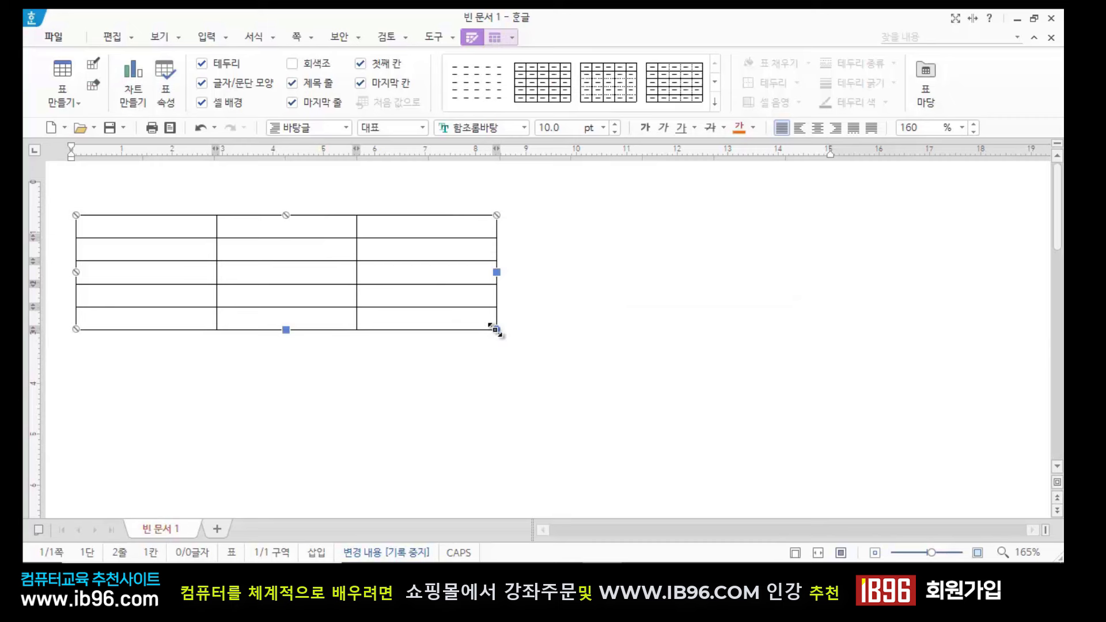
left_click_drag(496, 330, 597, 479)
left_click_drag(606, 479, 374, 273)
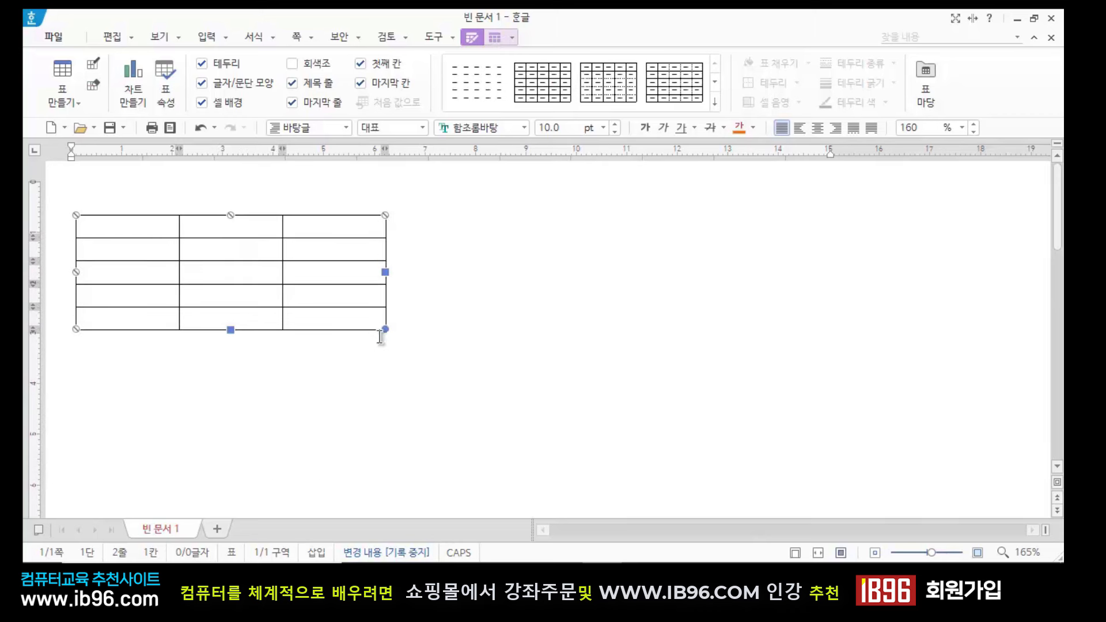
left_click_drag(384, 329, 422, 390)
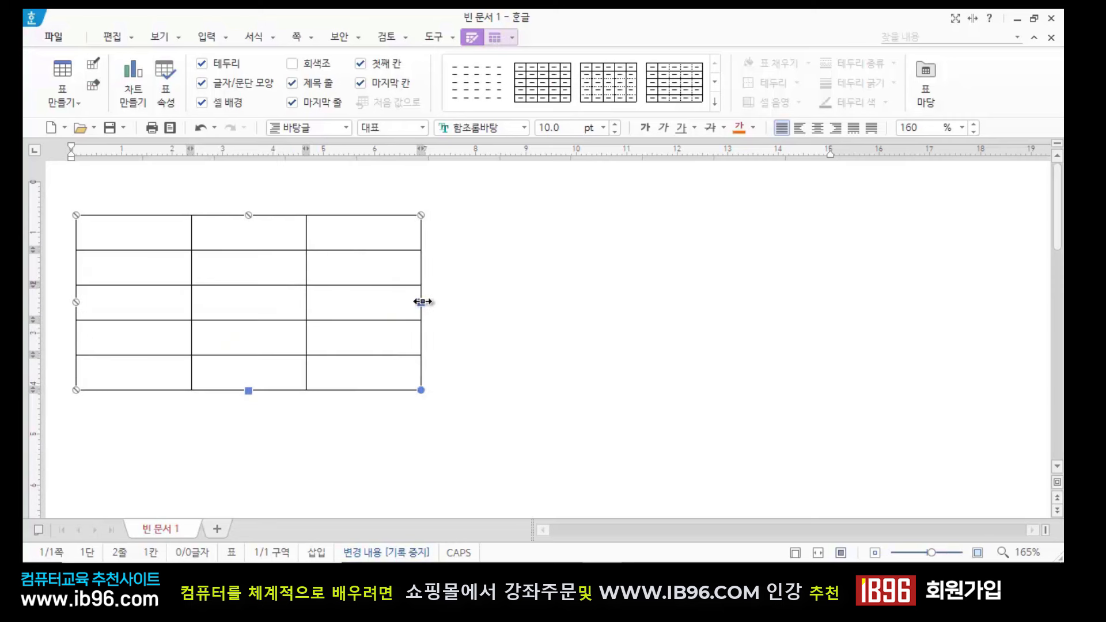
Adjust the table's width and height separately, and finally enlarge it to about 10 cm wide and 5 cm high
left_click_drag(422, 301, 648, 301)
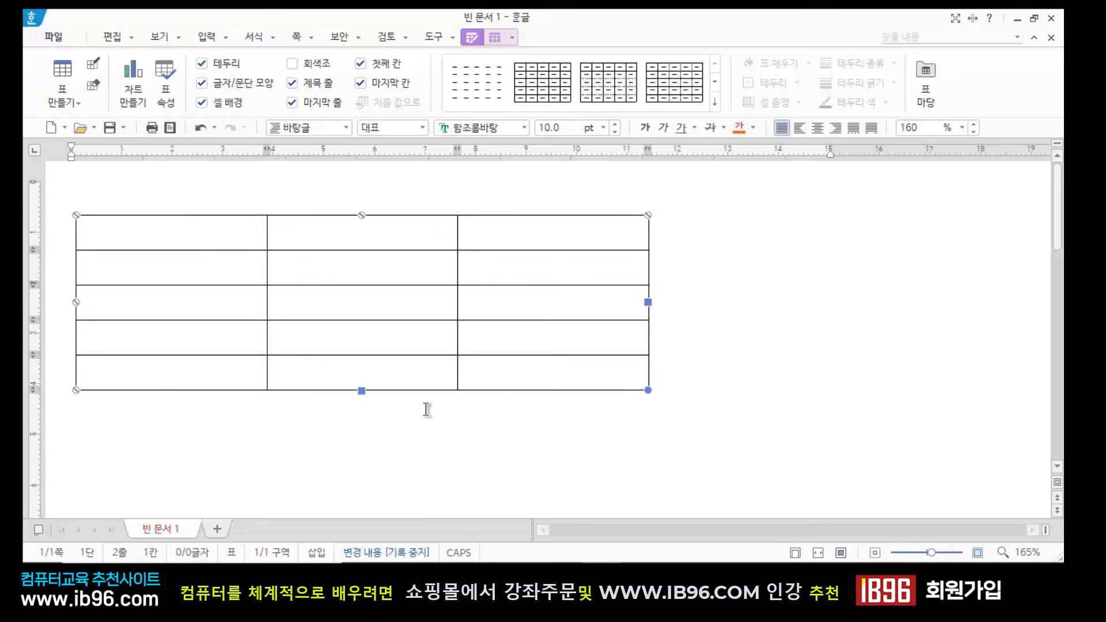
left_click_drag(362, 390, 383, 476)
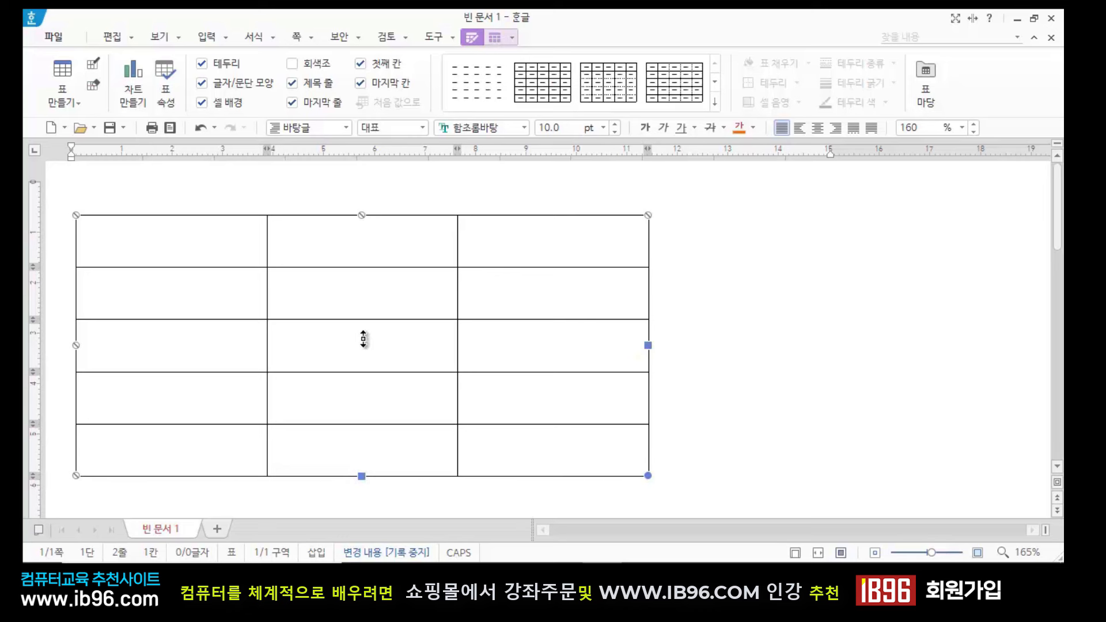
left_click_drag(362, 319, 376, 361)
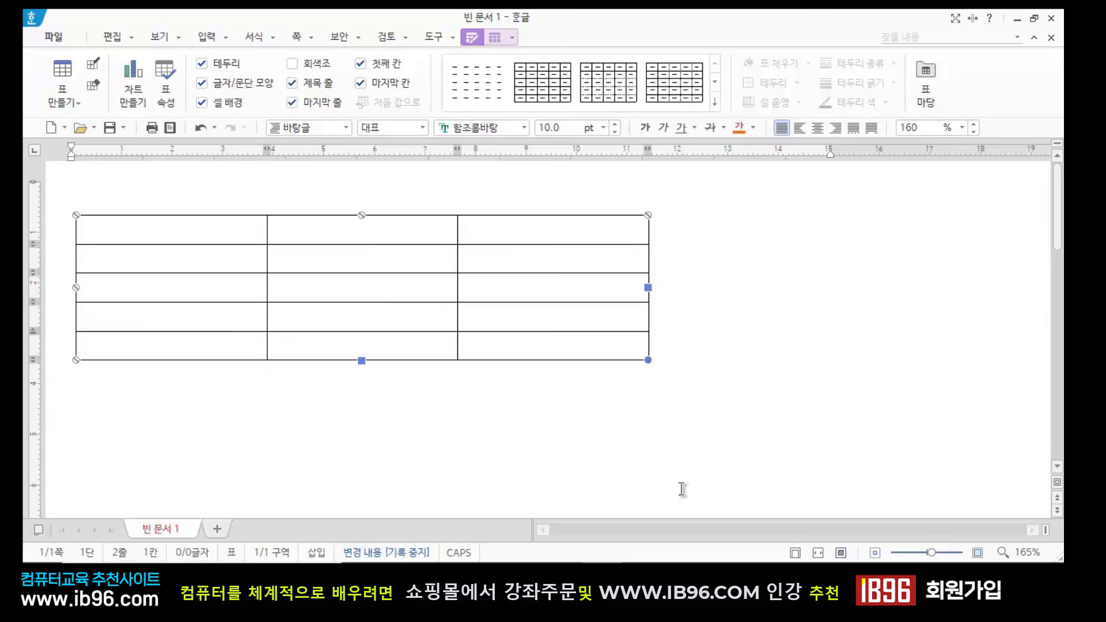
left_click_drag(647, 286, 435, 287)
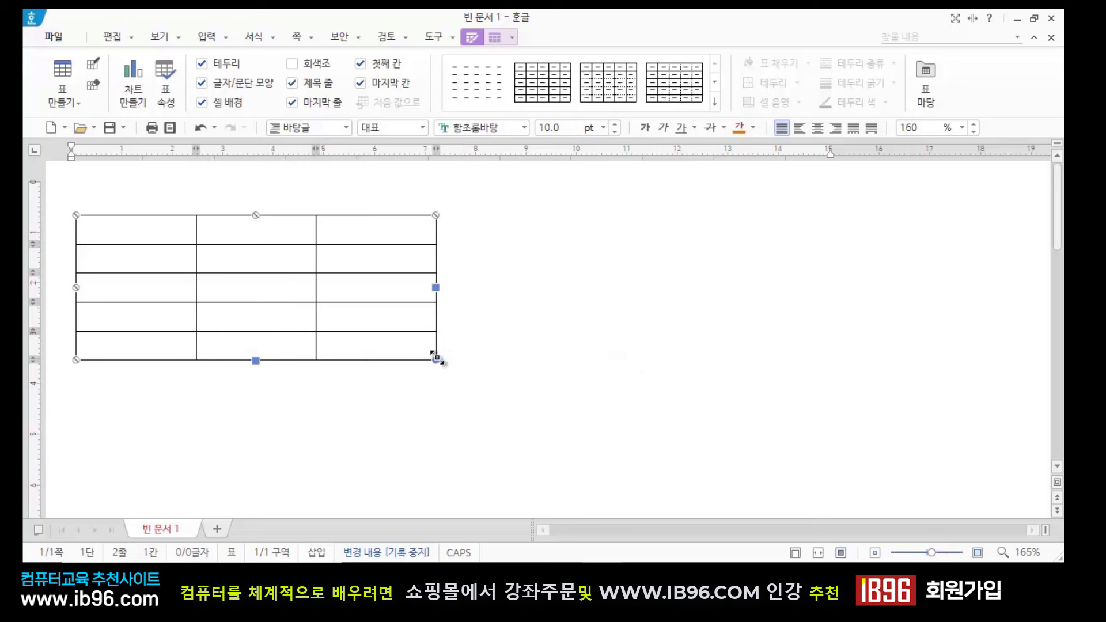
left_click_drag(435, 362, 582, 467)
left_click(628, 315)
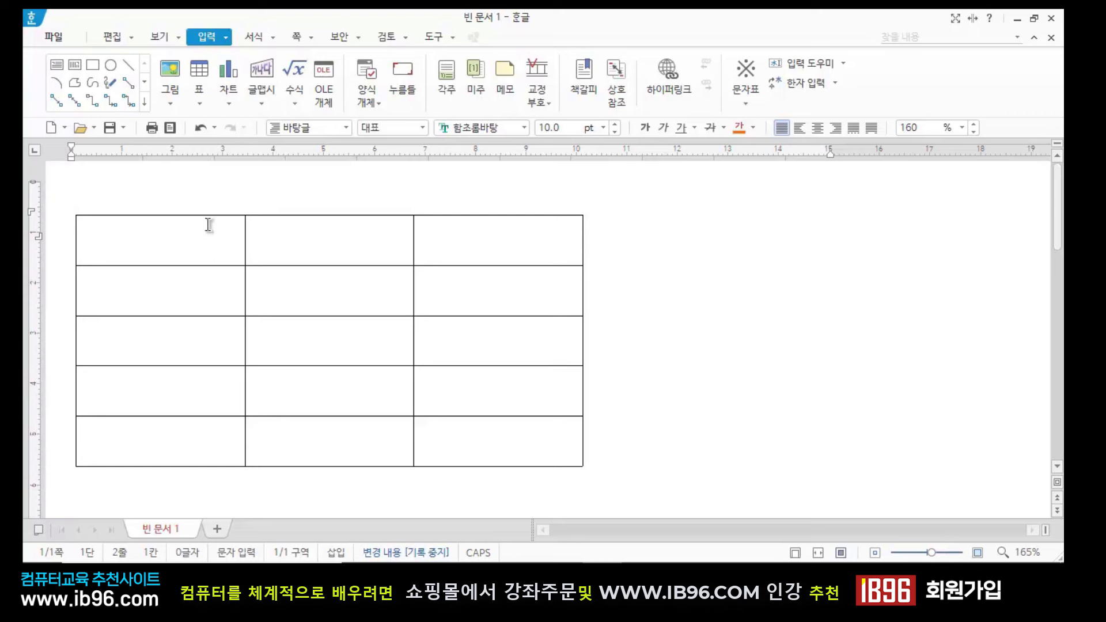
left_click(211, 244)
key("Down")
key("Down")
key("Down")
key("Down")
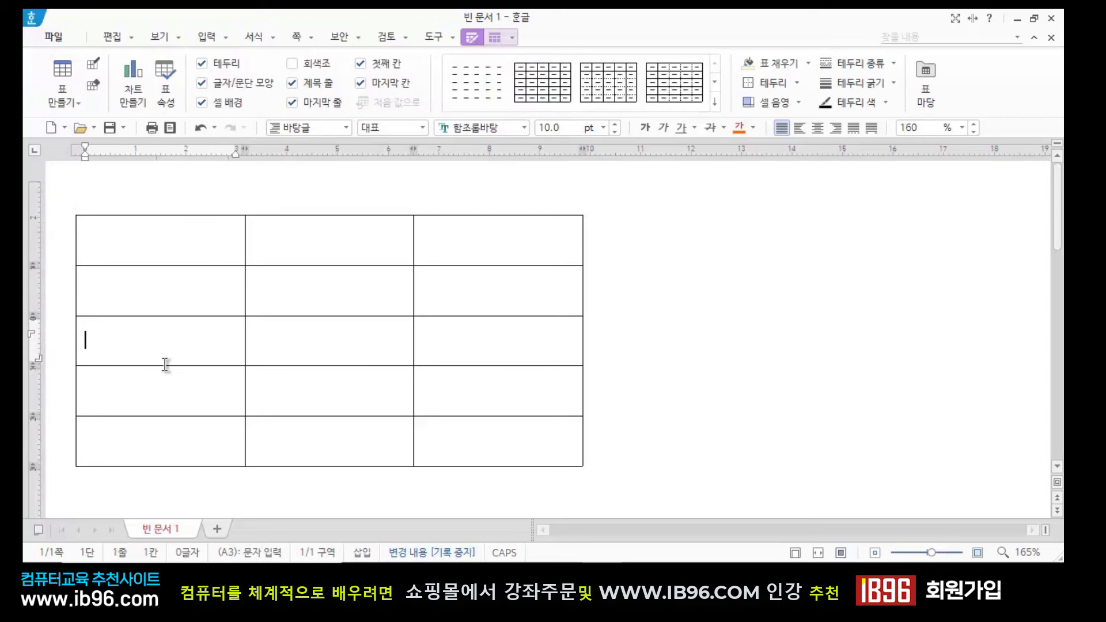
left_click(639, 312)
left_click(494, 240)
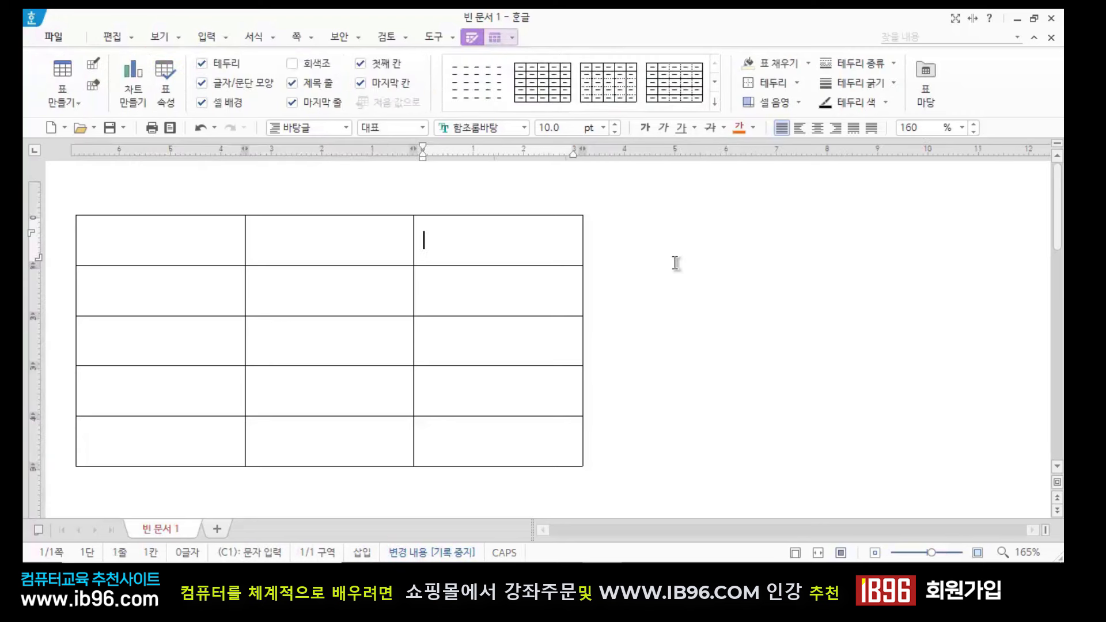
left_click(676, 264)
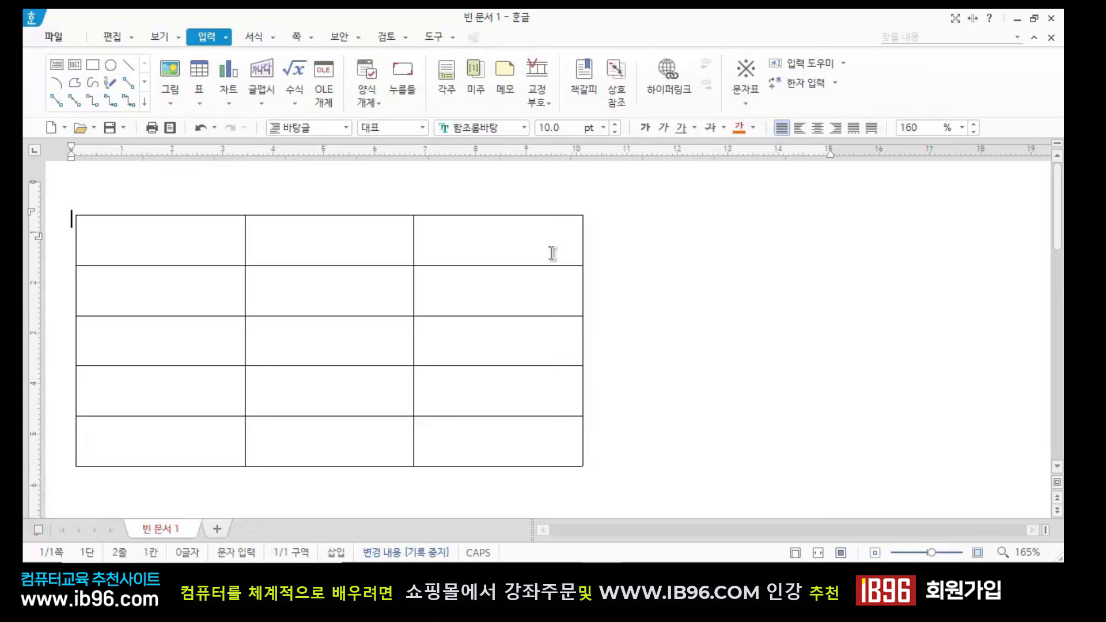
Delete the enlarged 5-row, 3-column table from the document
left_click(545, 218)
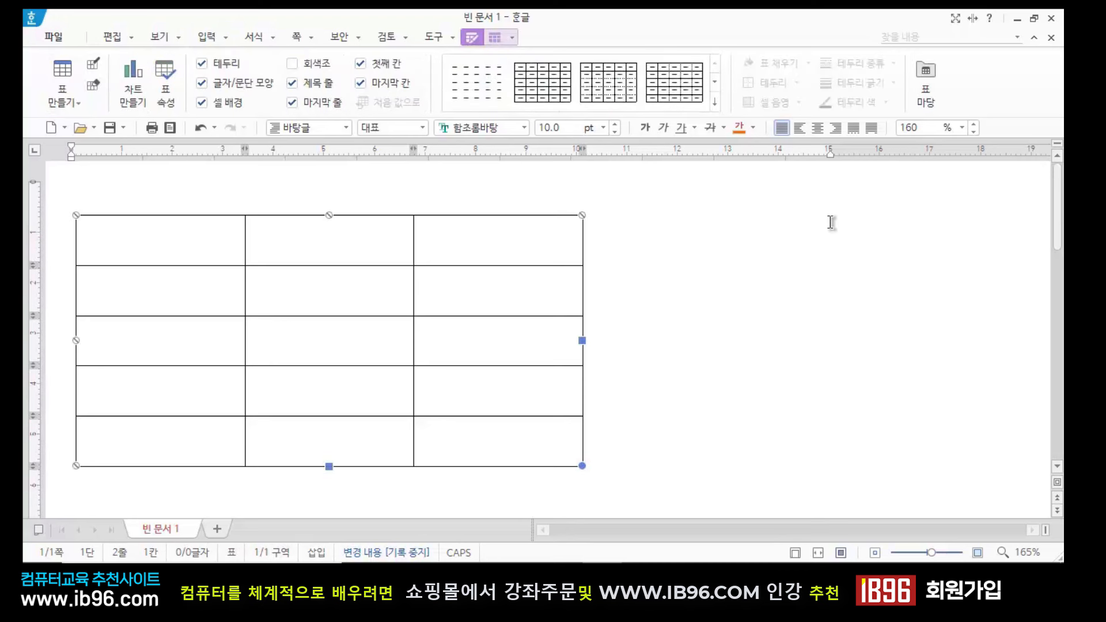
key("Delete")
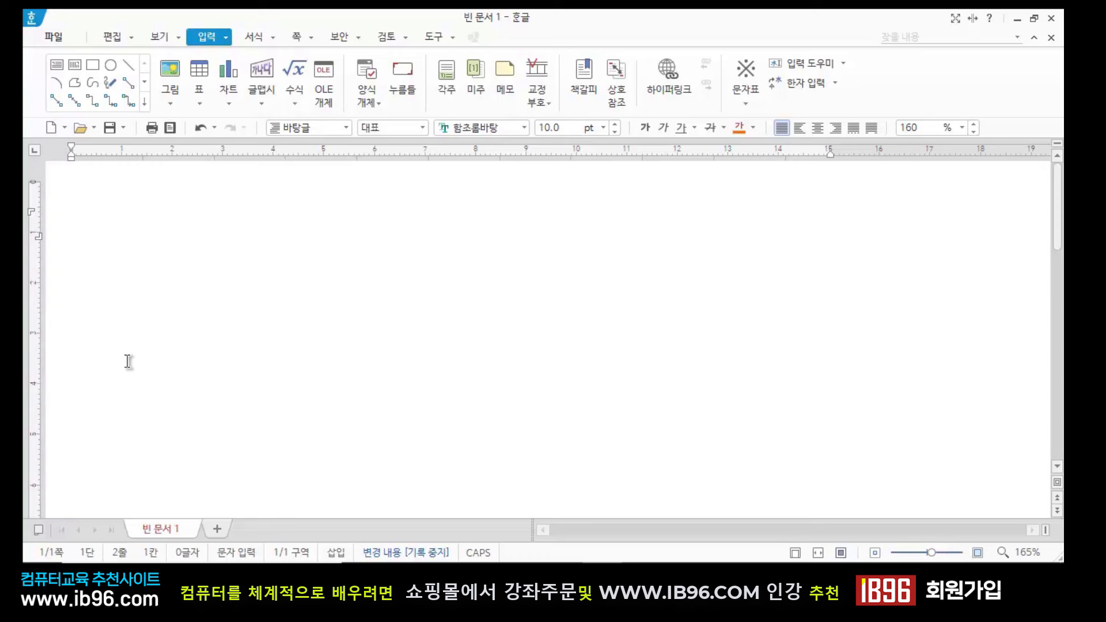
Insert a table with 5 rows and 3 columns fitted to the text column, and delete it from the document
key("ctrl+n")
key("t")
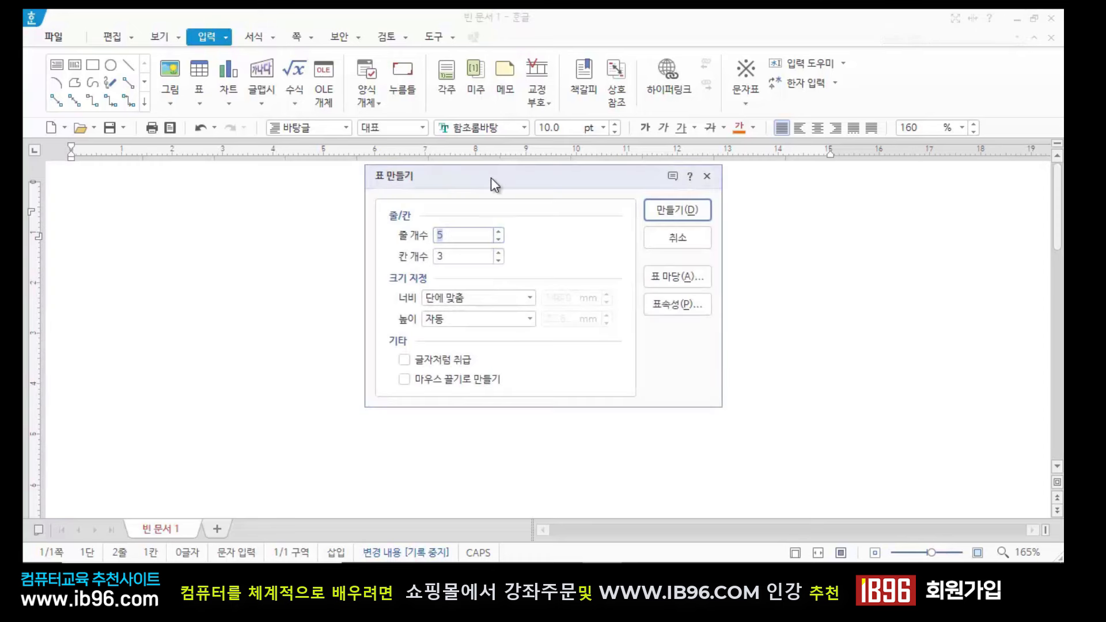
left_click_drag(491, 178, 347, 179)
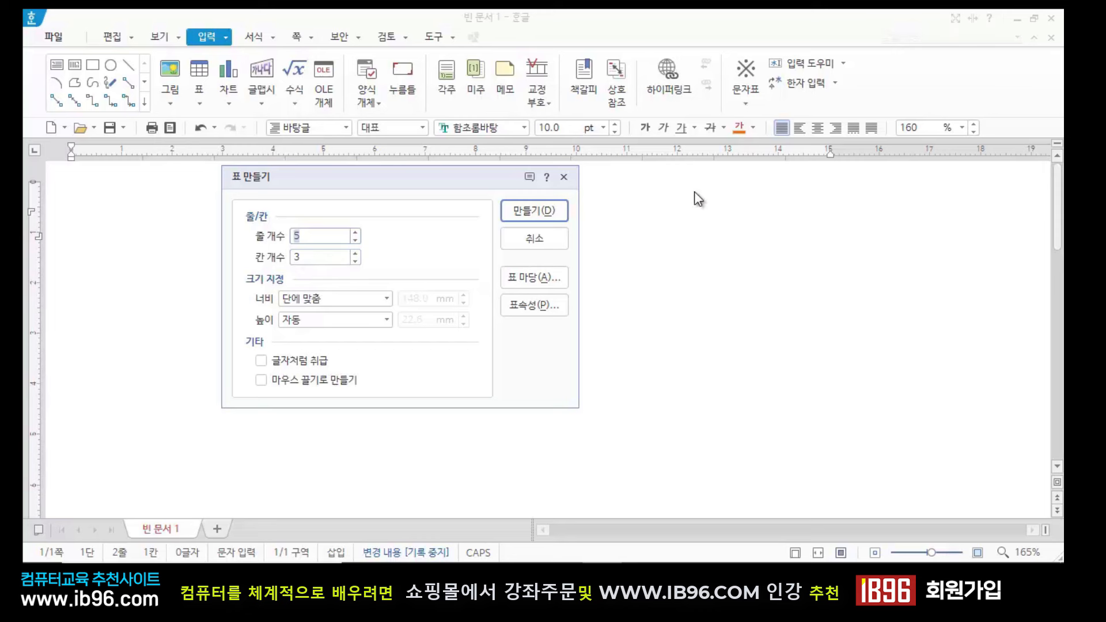
left_click(536, 212)
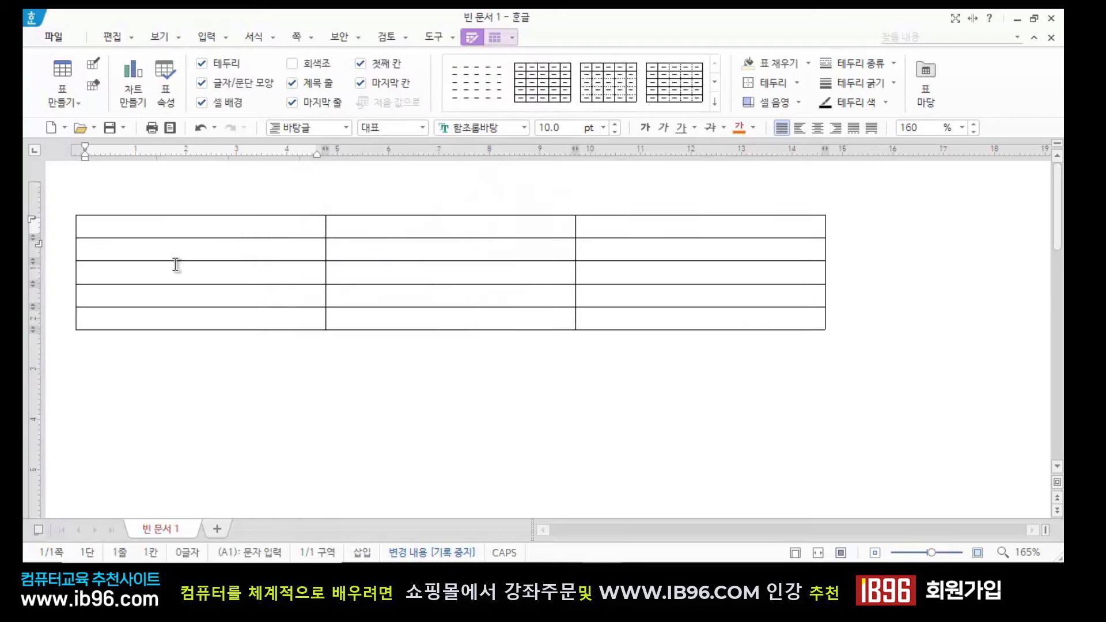
left_click(221, 215)
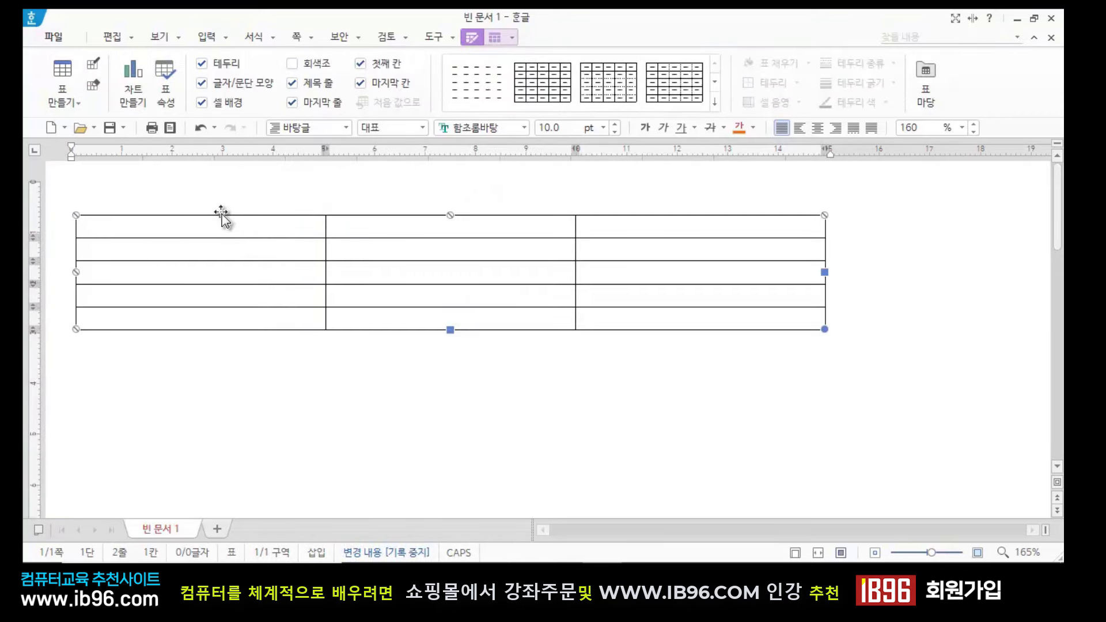
key("Delete")
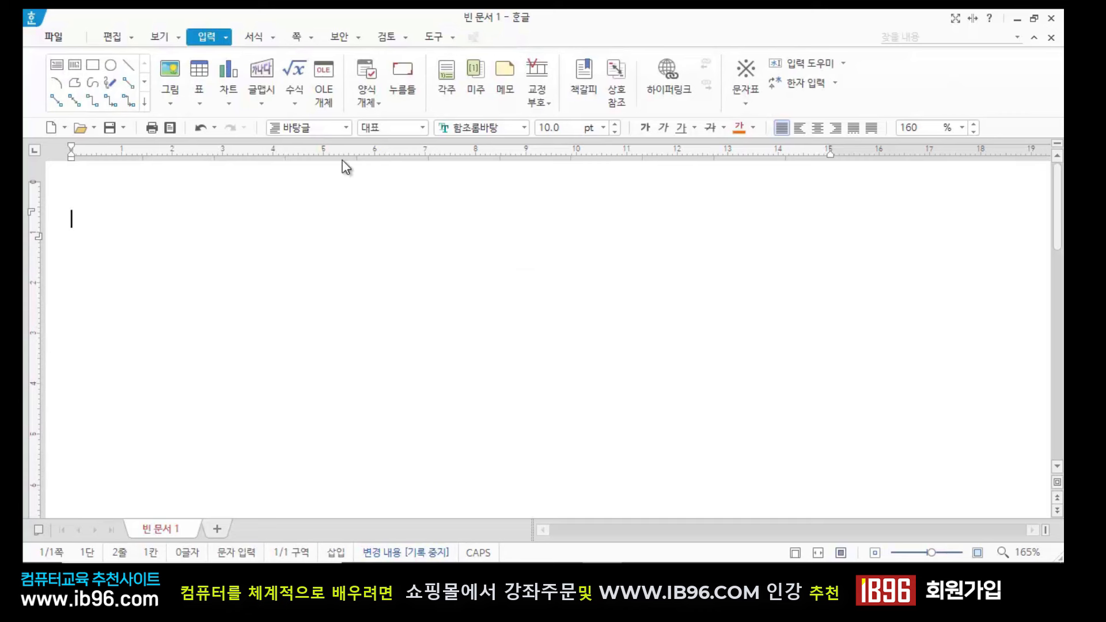
Draw a 5-row, 3-column table freehand on the page, about 9.7 cm wide and 4.7 cm high, and delete it
key("ctrl+n")
key("t")
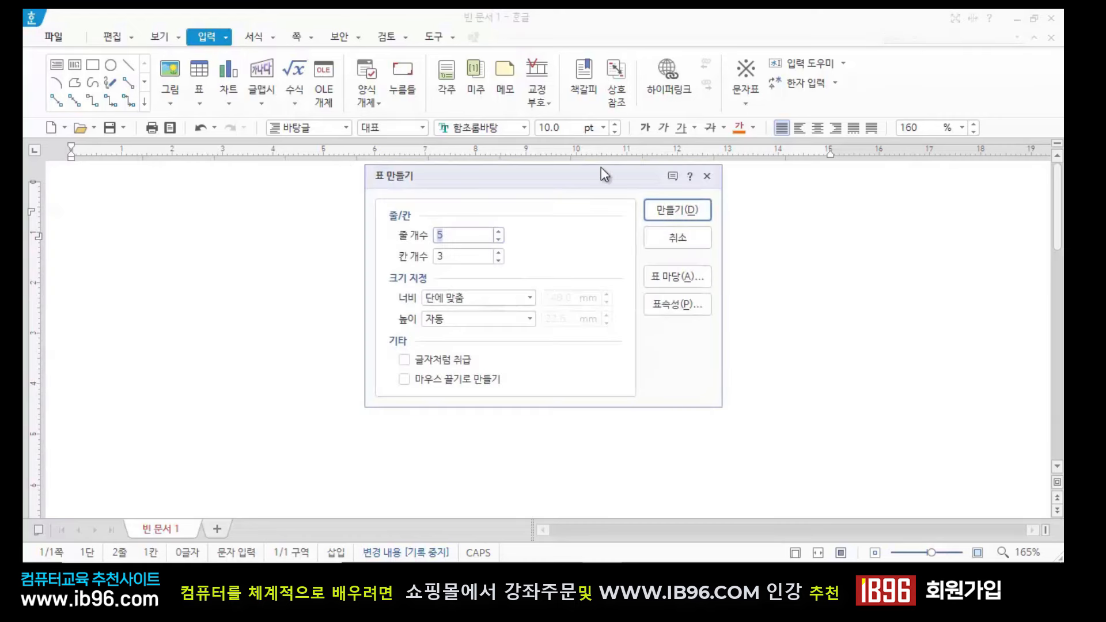
left_click_drag(600, 169, 521, 178)
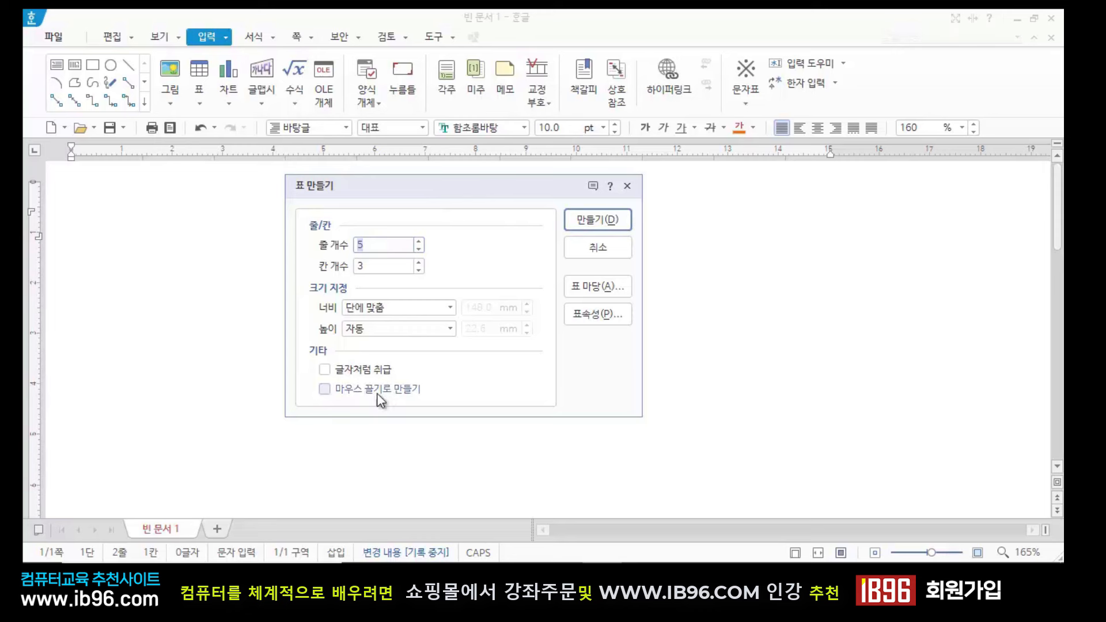
left_click(324, 390)
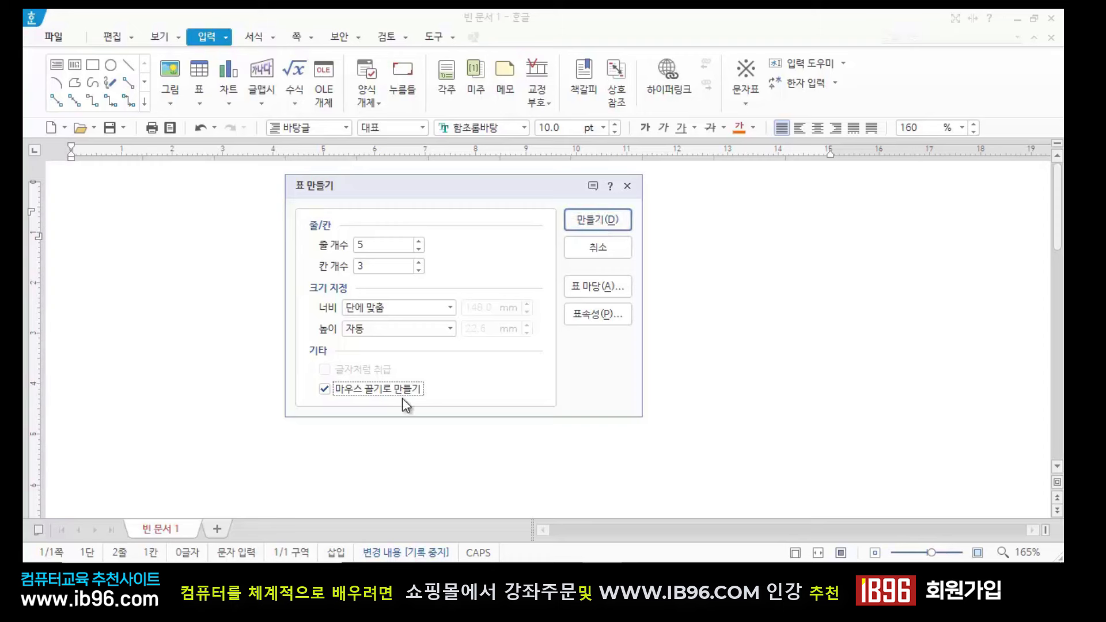
left_click(600, 222)
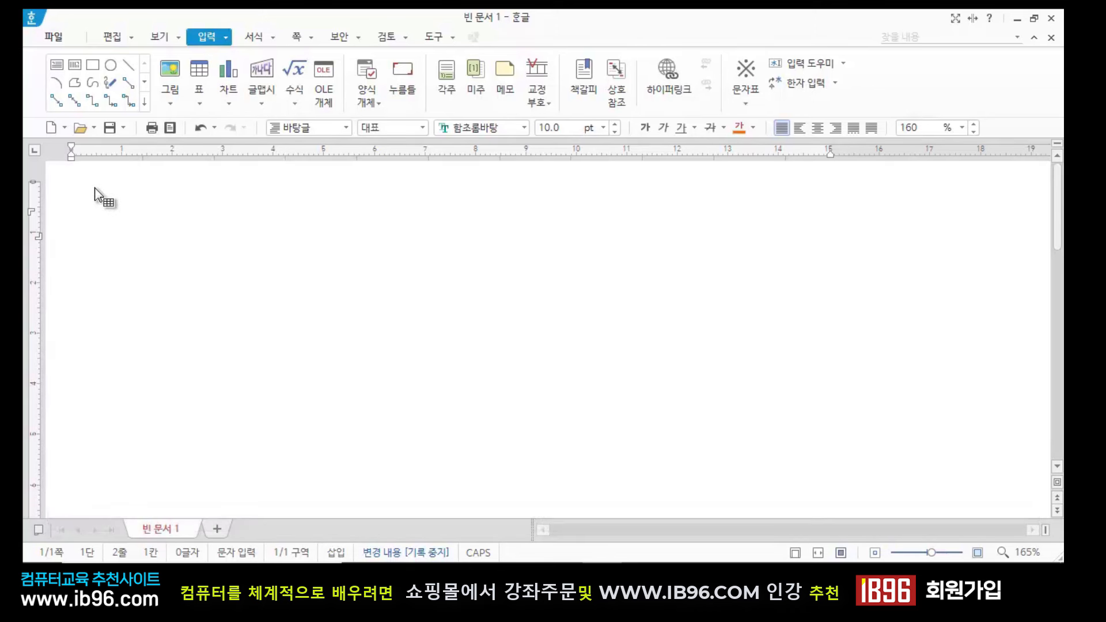
left_click_drag(95, 187, 587, 425)
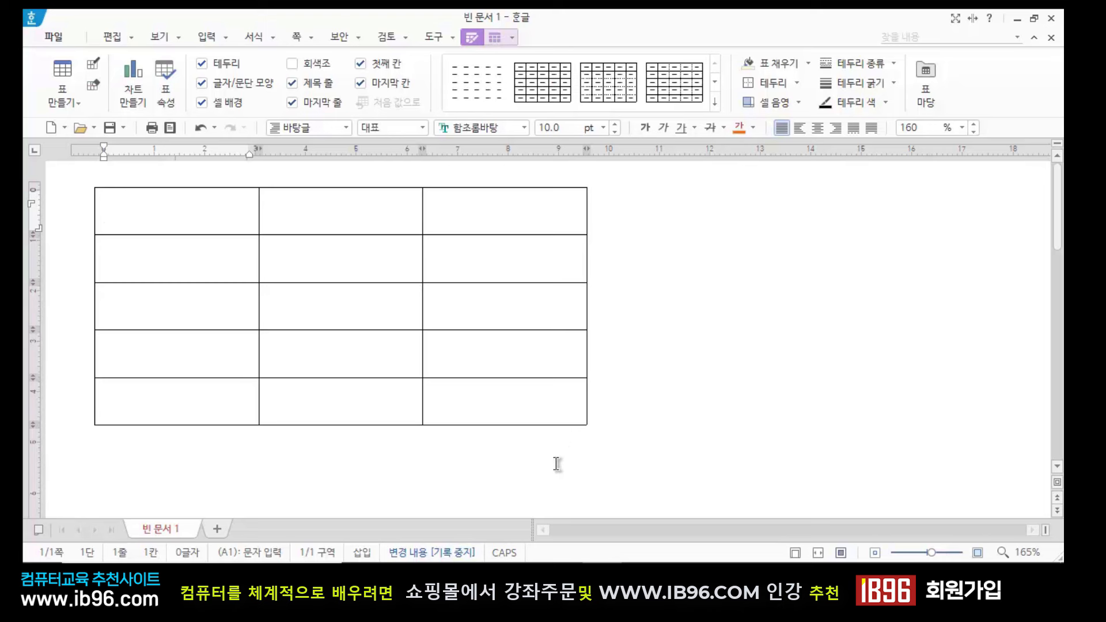
left_click(557, 426)
key("Delete")
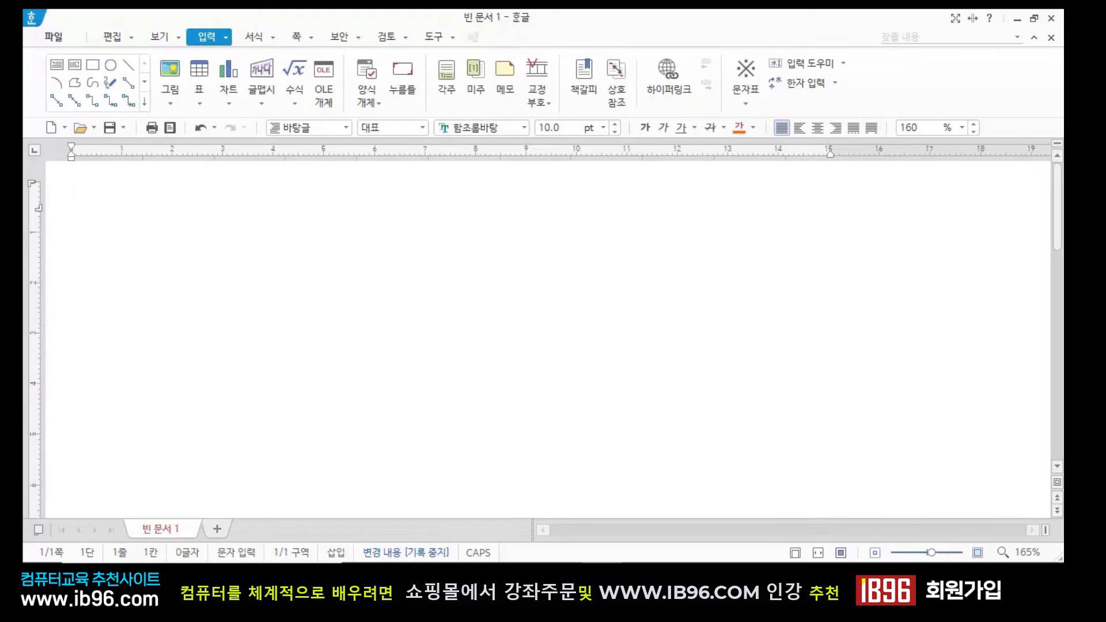
Insert a 5-row, 3-column table treated as a character (글자처럼 취급), with creation by mouse dragging turned off
key("ctrl+n")
key("t")
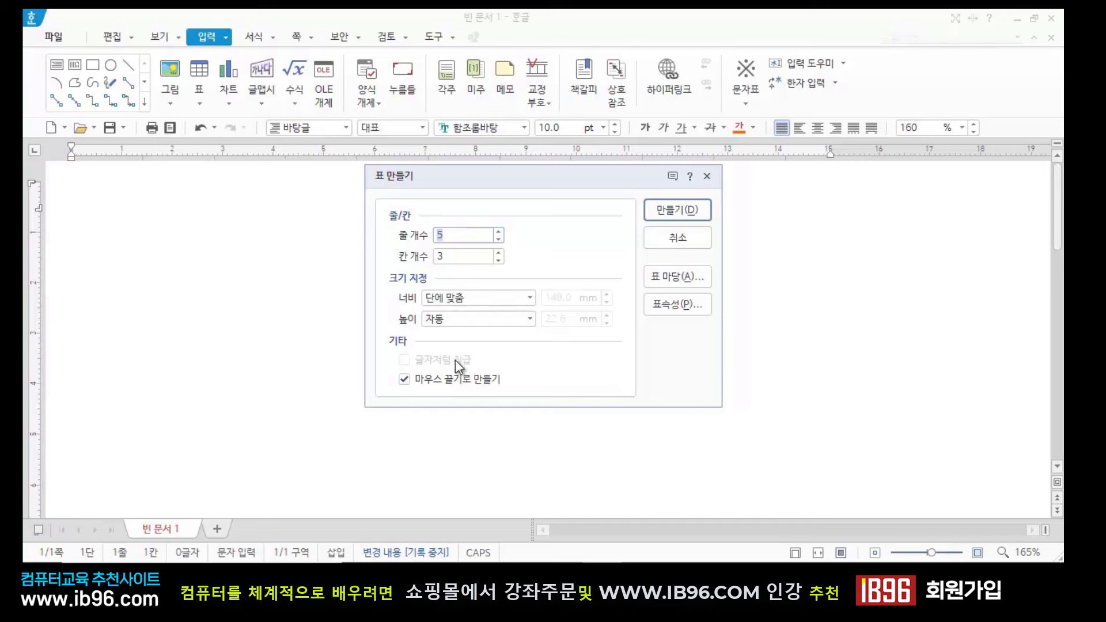
left_click(403, 380)
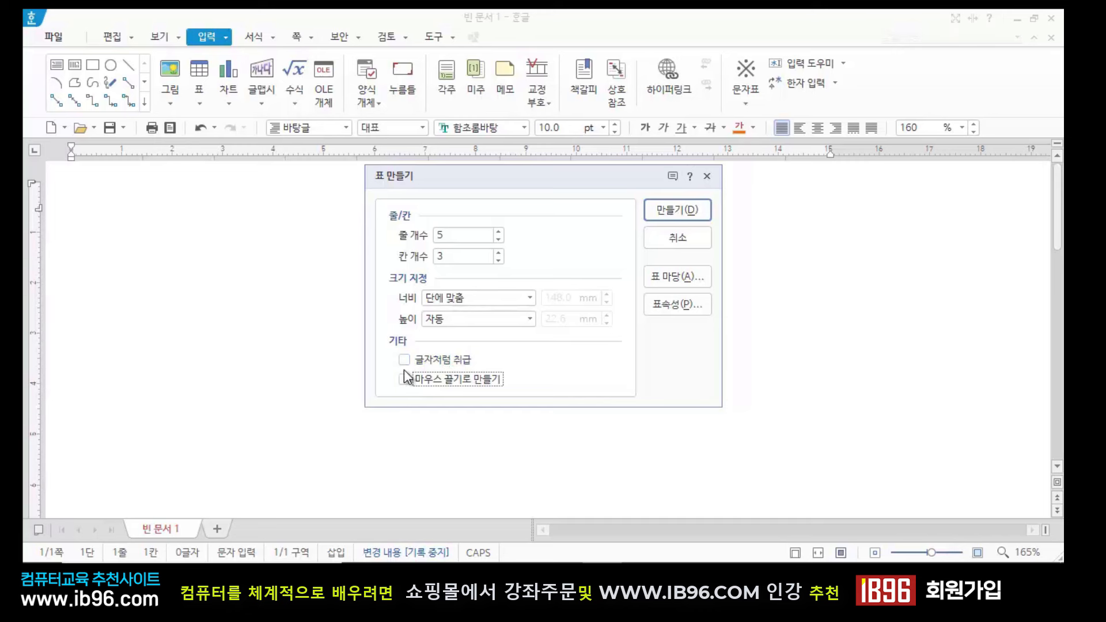
left_click(405, 360)
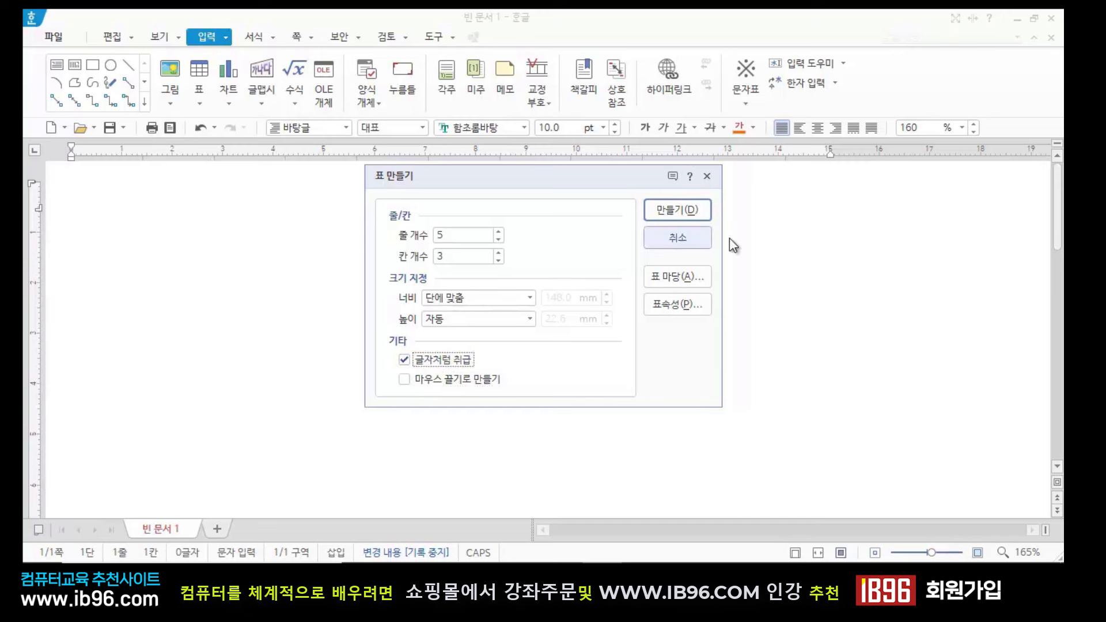
left_click(674, 211)
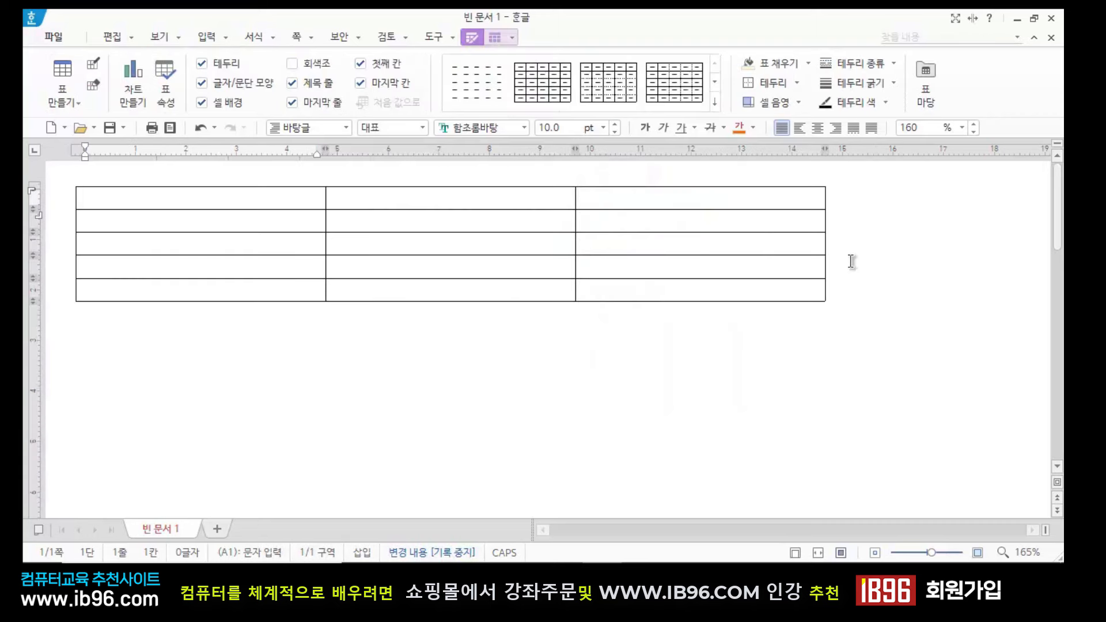
Narrow the table to about 7.8 cm wide and center it on its line
left_click(825, 300)
left_click_drag(825, 300, 471, 296)
left_click(487, 360)
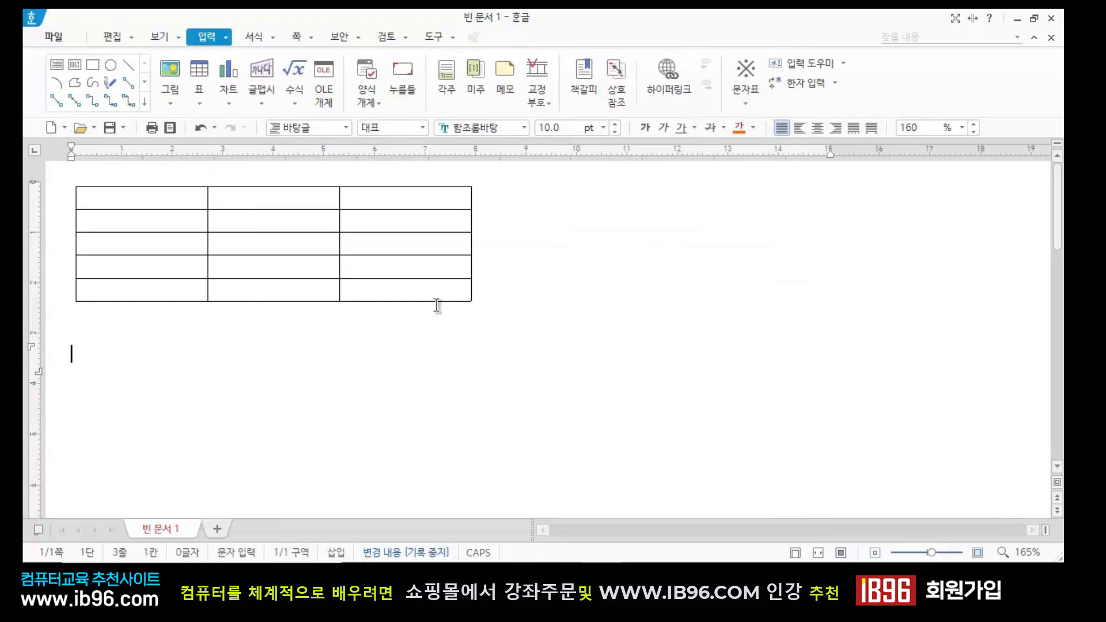
left_click(495, 256)
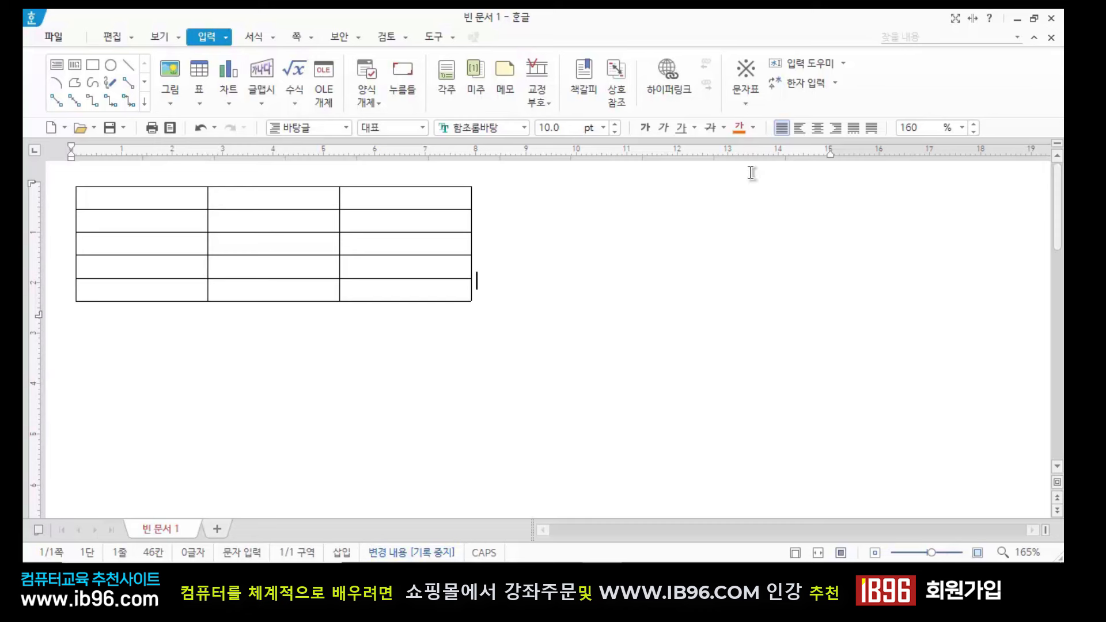
left_click(818, 128)
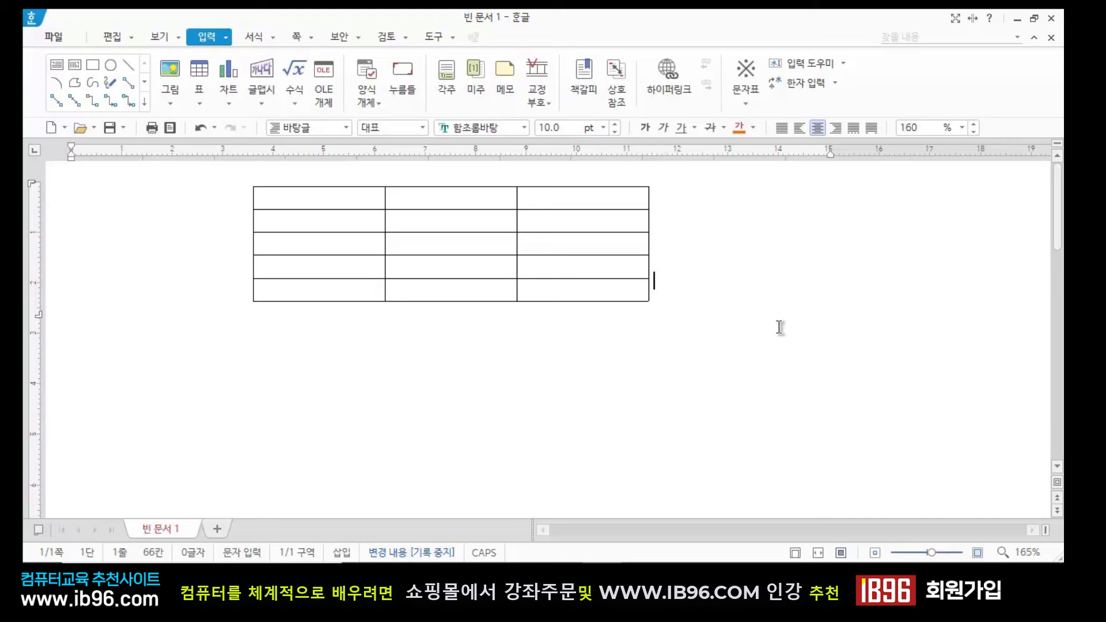
Delete the centered table and place the cursor on the document's first line
left_click(615, 301)
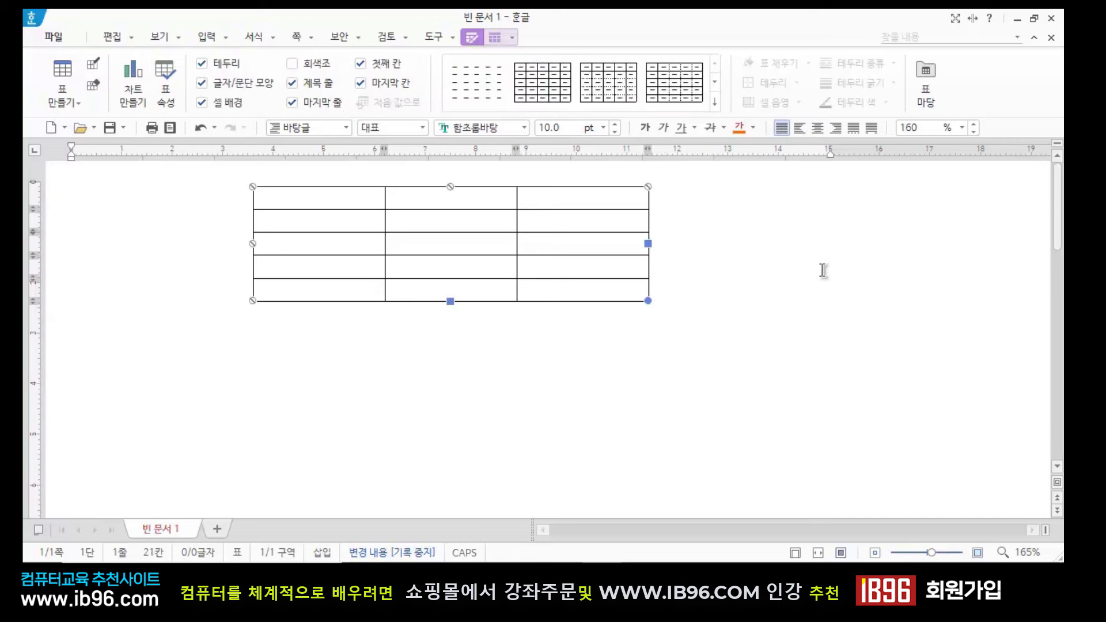
key("Delete")
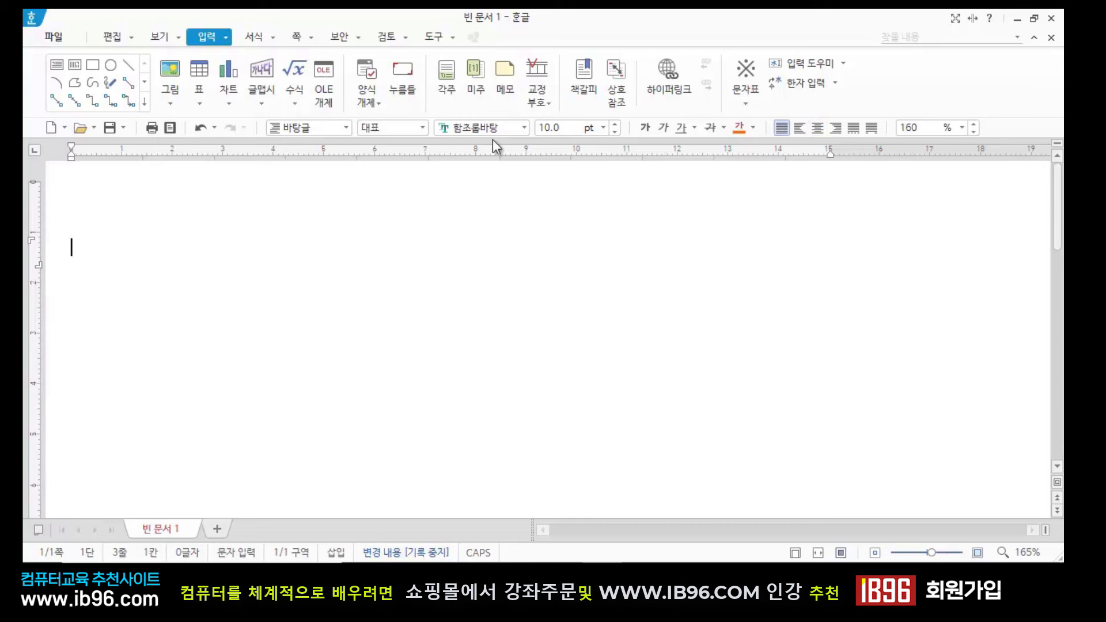
left_click(101, 201)
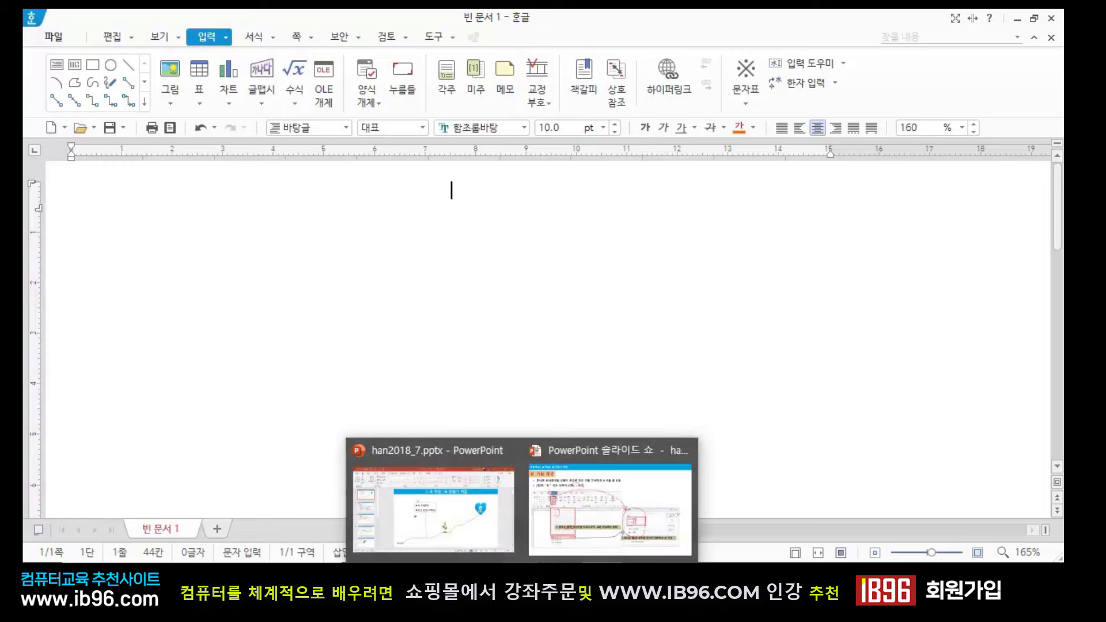
Switch to the PowerPoint slide show and go through the table creation slides up to the sample 체질량지수 table
left_click(615, 495)
key("Right")
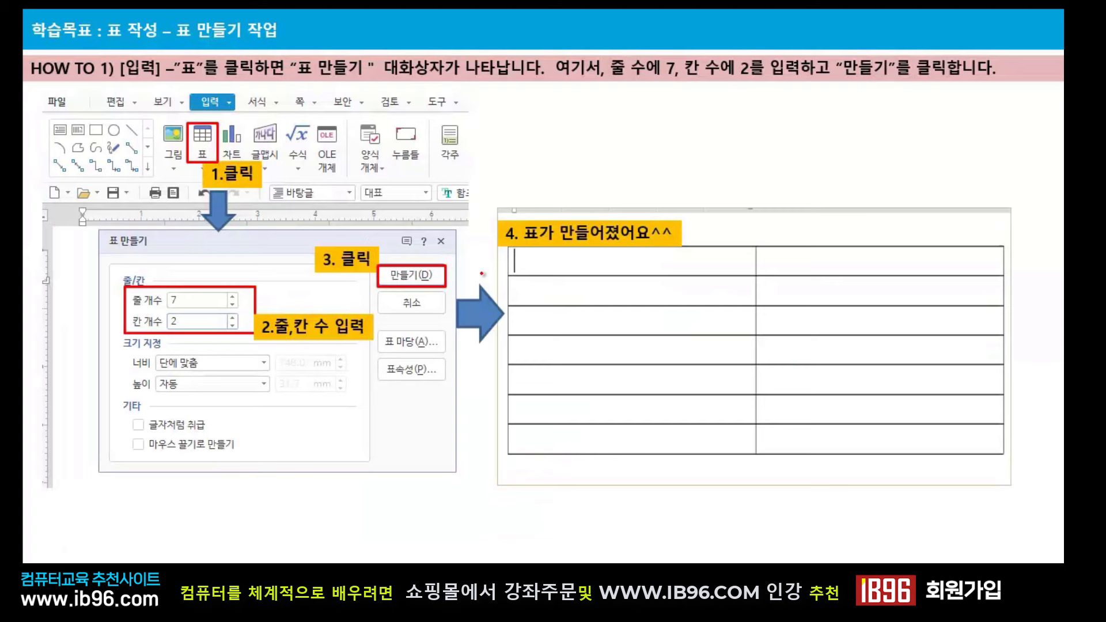
key("Right")
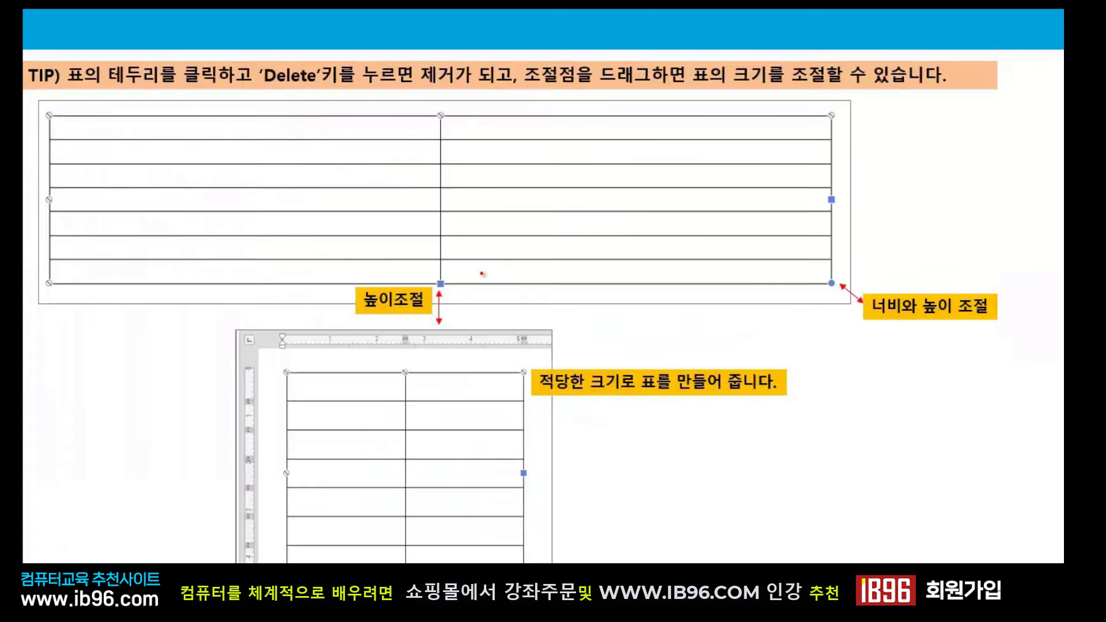
key("Right")
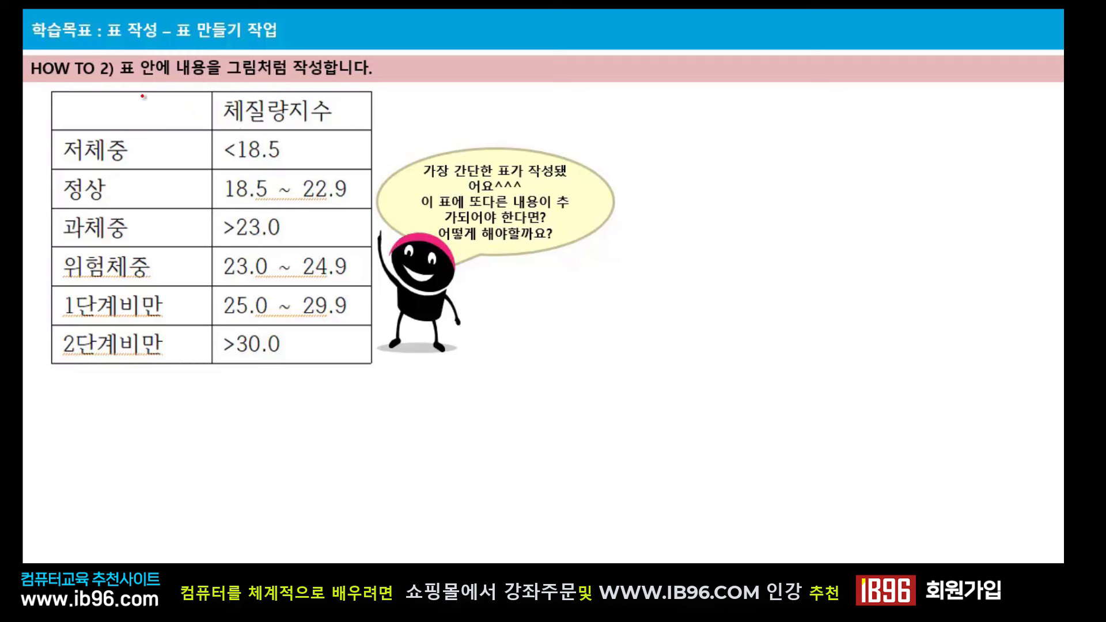
Mark the header row and each weight category row of the sample 체질량지수 table with pen strokes
left_click_drag(142, 96, 139, 126)
left_click_drag(278, 98, 343, 111)
left_click_drag(64, 114, 99, 113)
left_click_drag(60, 157, 163, 155)
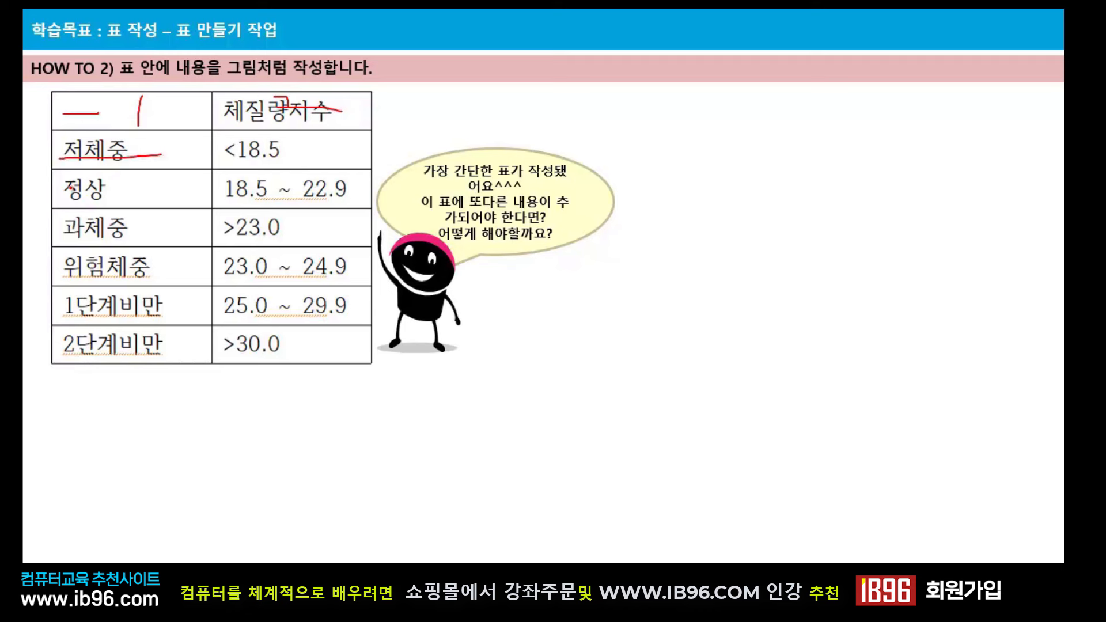
left_click_drag(71, 186, 268, 183)
left_click_drag(124, 228, 298, 228)
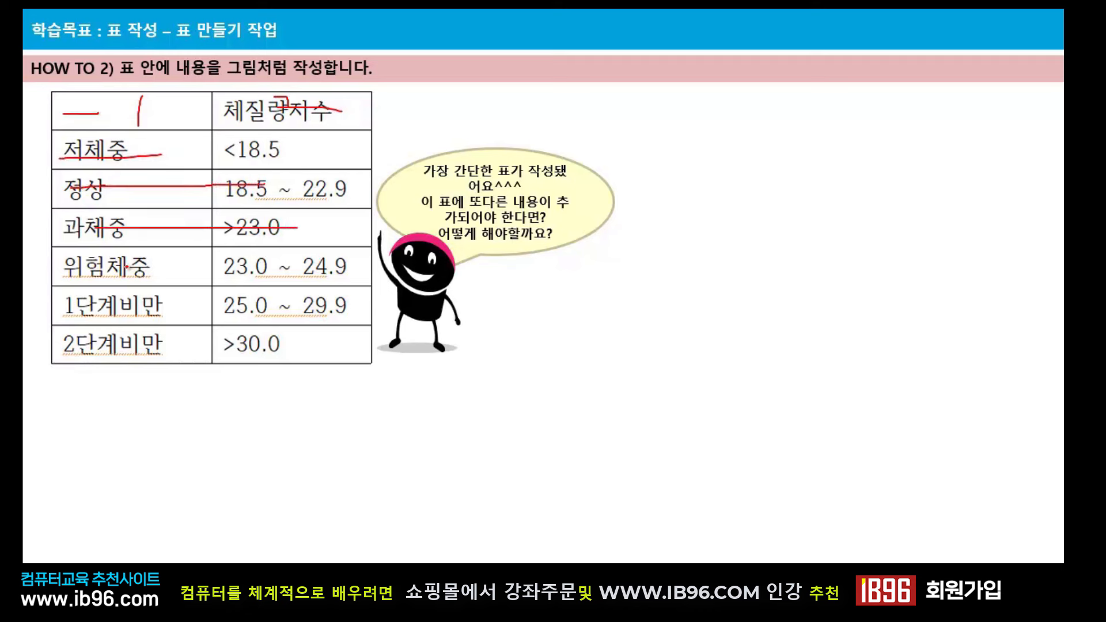
left_click_drag(147, 267, 280, 267)
left_click_drag(136, 309, 282, 304)
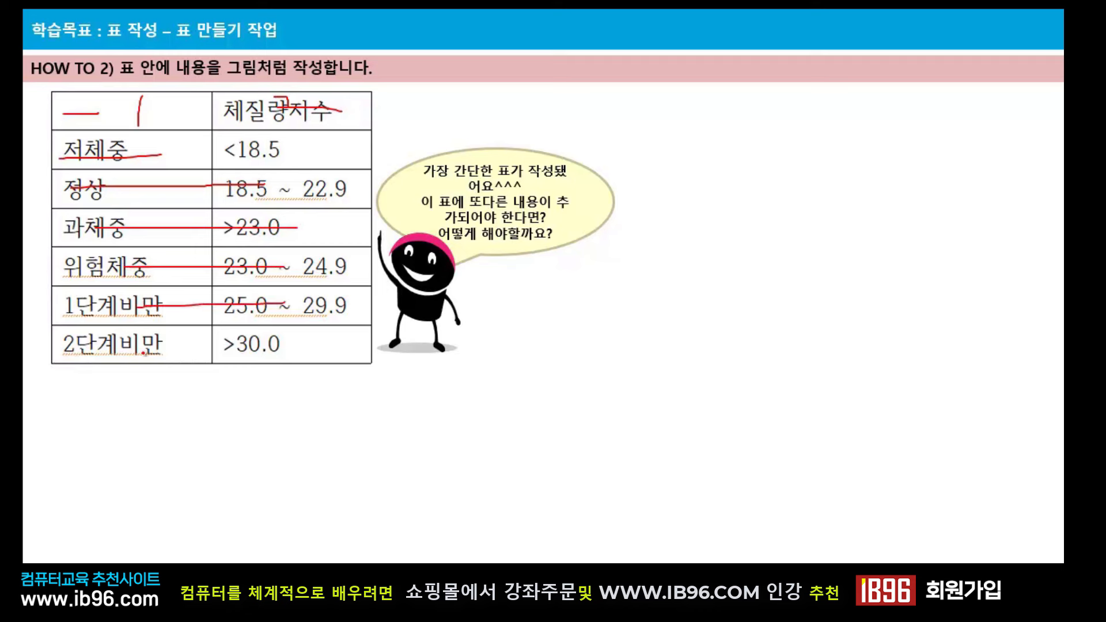
left_click_drag(143, 353, 354, 352)
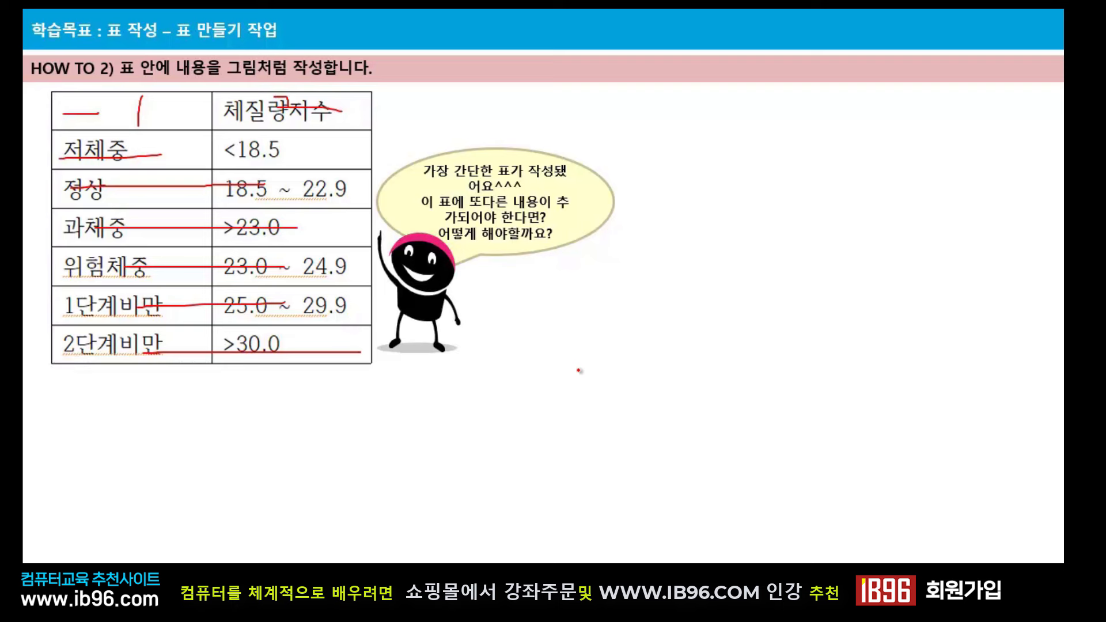
Show the taskbar over the slide show and switch back to the blank Hangul document
right_click(607, 385)
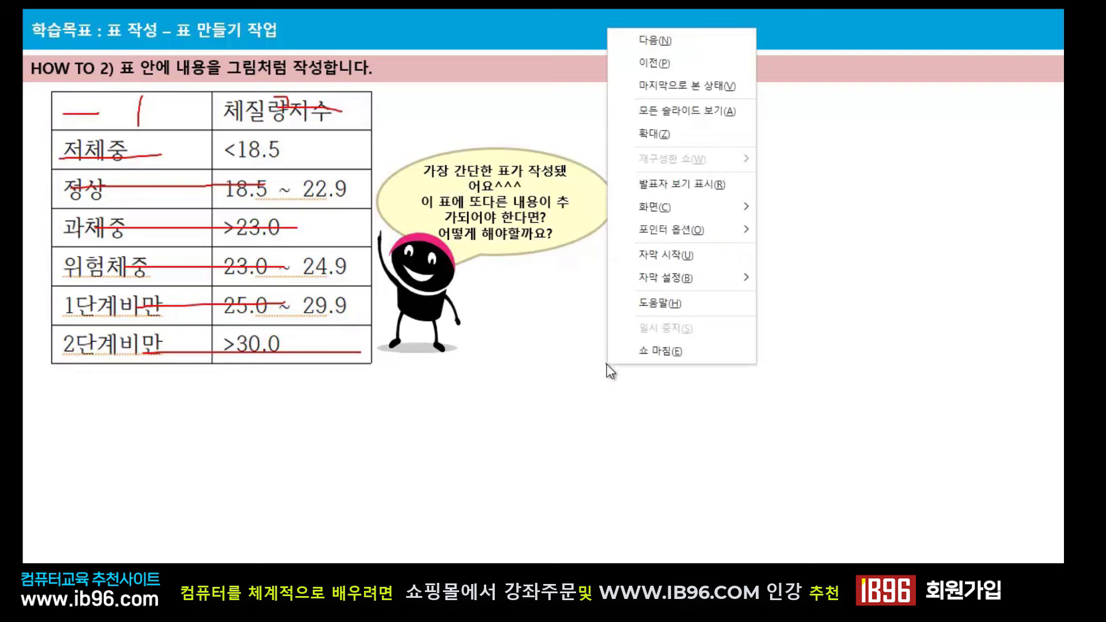
mouse_move(690, 206)
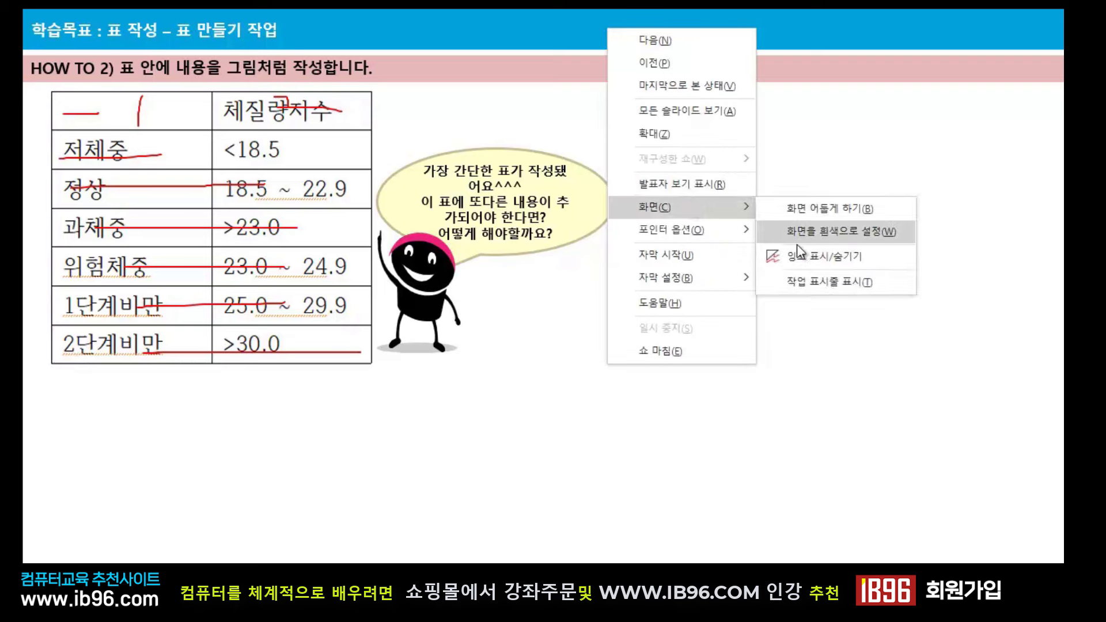
left_click(795, 282)
left_click(519, 575)
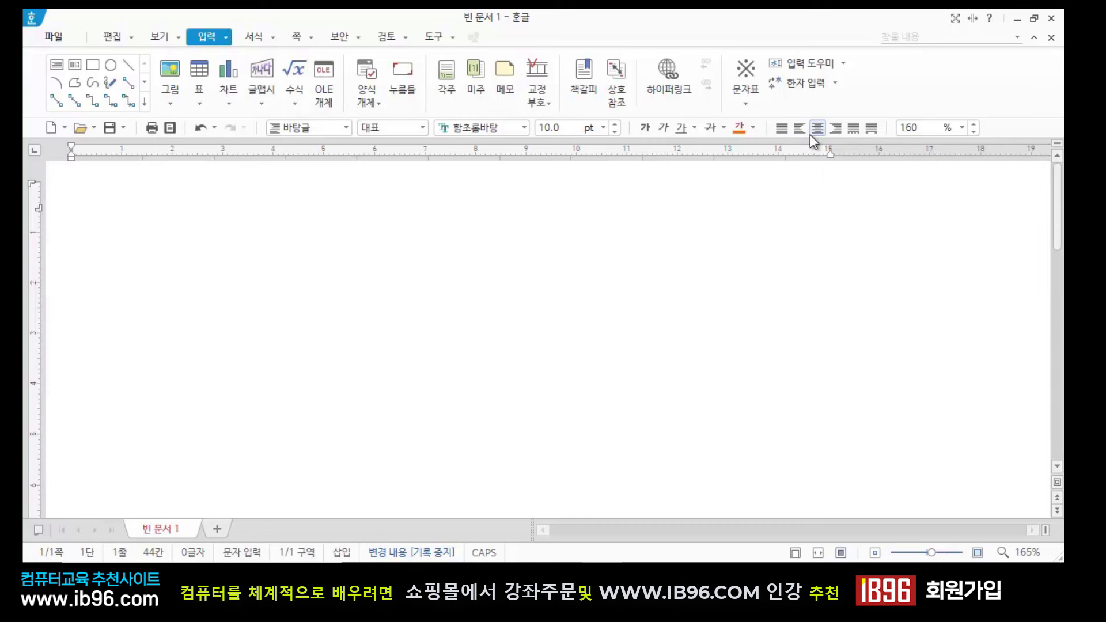
Insert a table with 7 rows and 2 columns treated as a character, and place the cursor in its last cell
key("ctrl+n")
key("t")
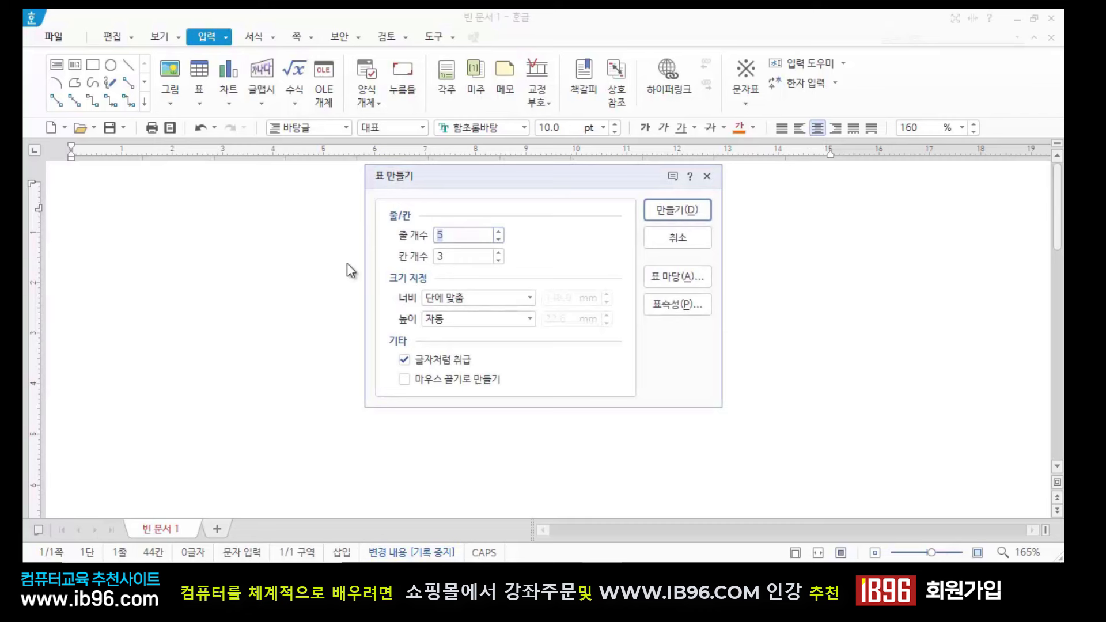
type("7")
left_click(499, 260)
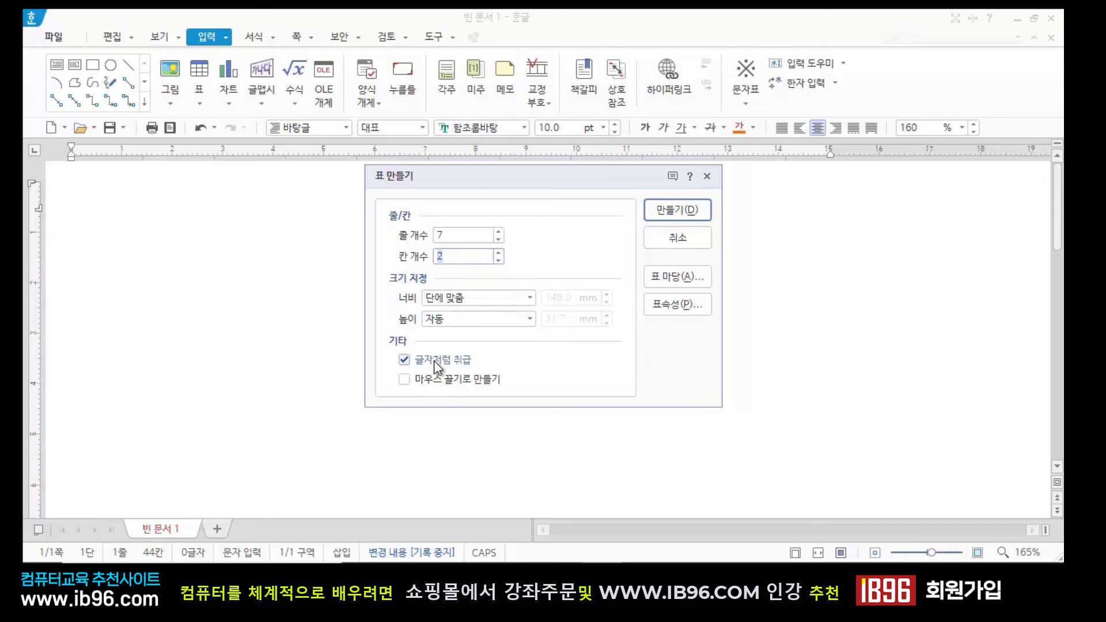
left_click(676, 208)
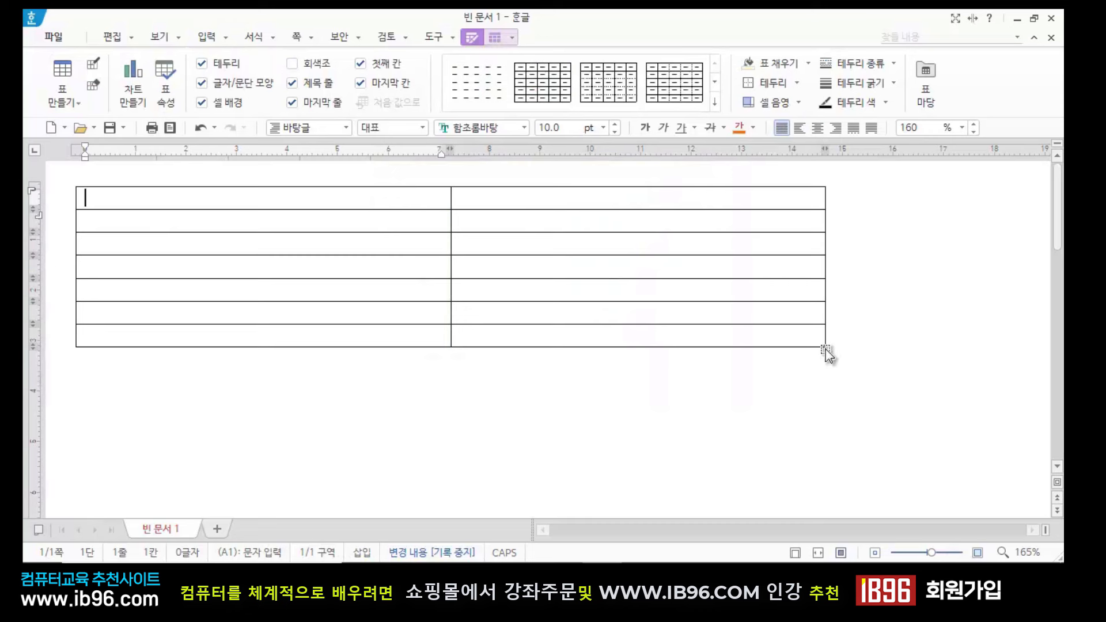
left_click(801, 339)
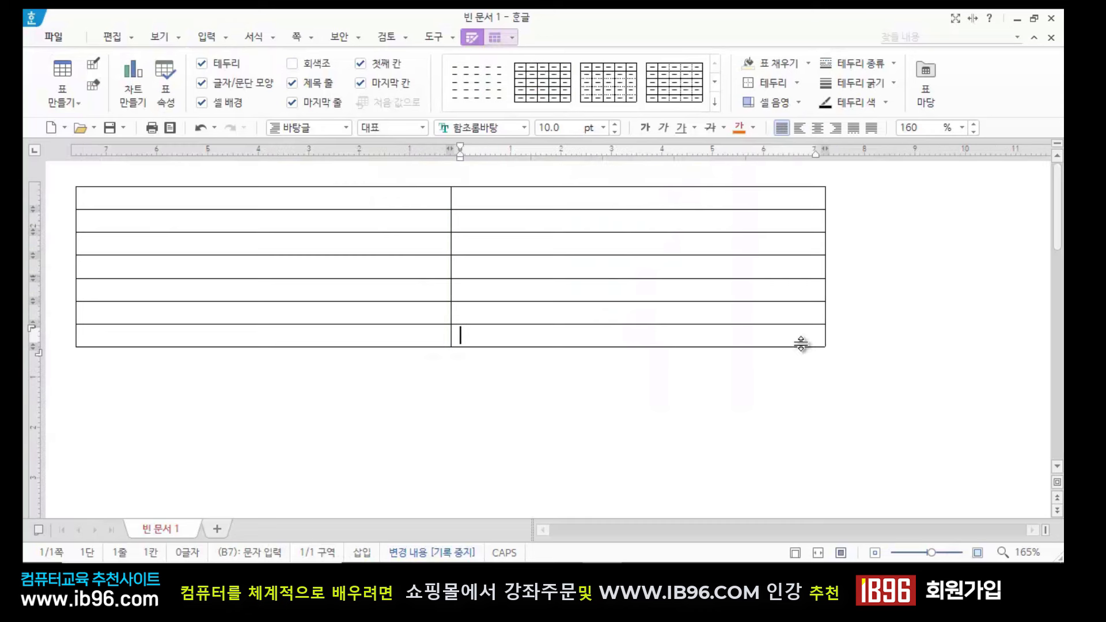
Resize the whole table to about 5 cm wide and 5.5 cm high, and place the cursor outside it
left_click(810, 350)
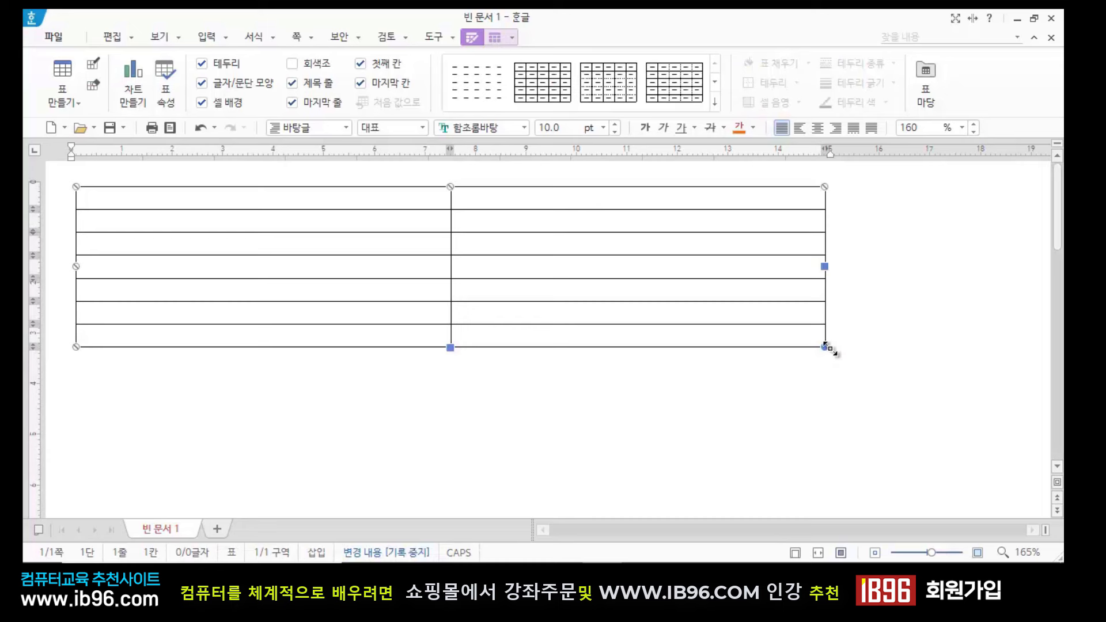
left_click_drag(825, 346, 324, 299)
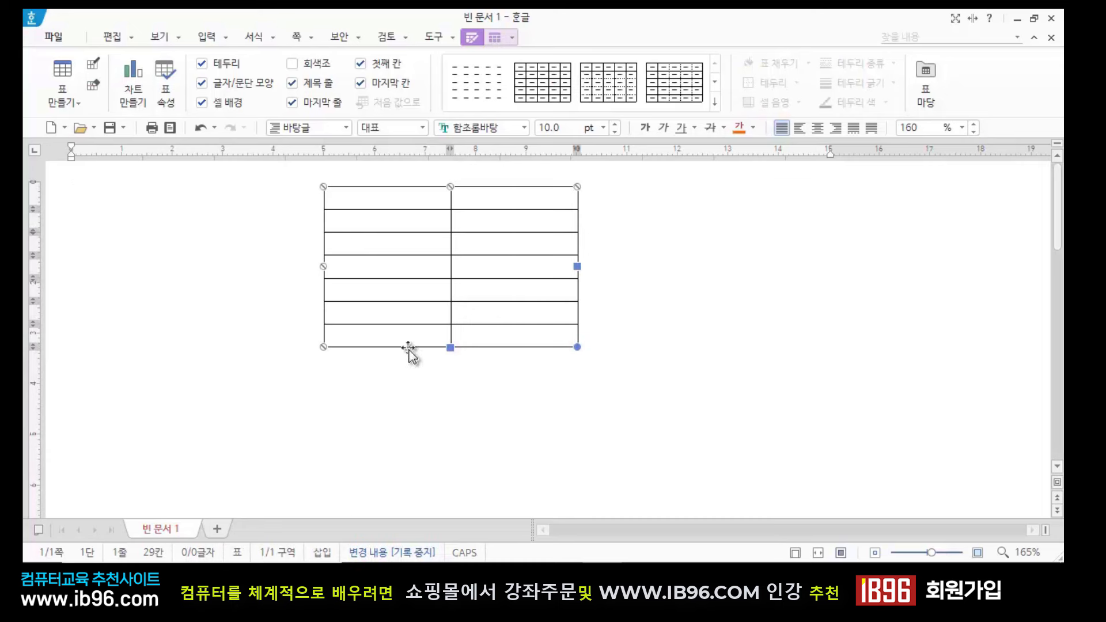
left_click_drag(450, 347, 434, 462)
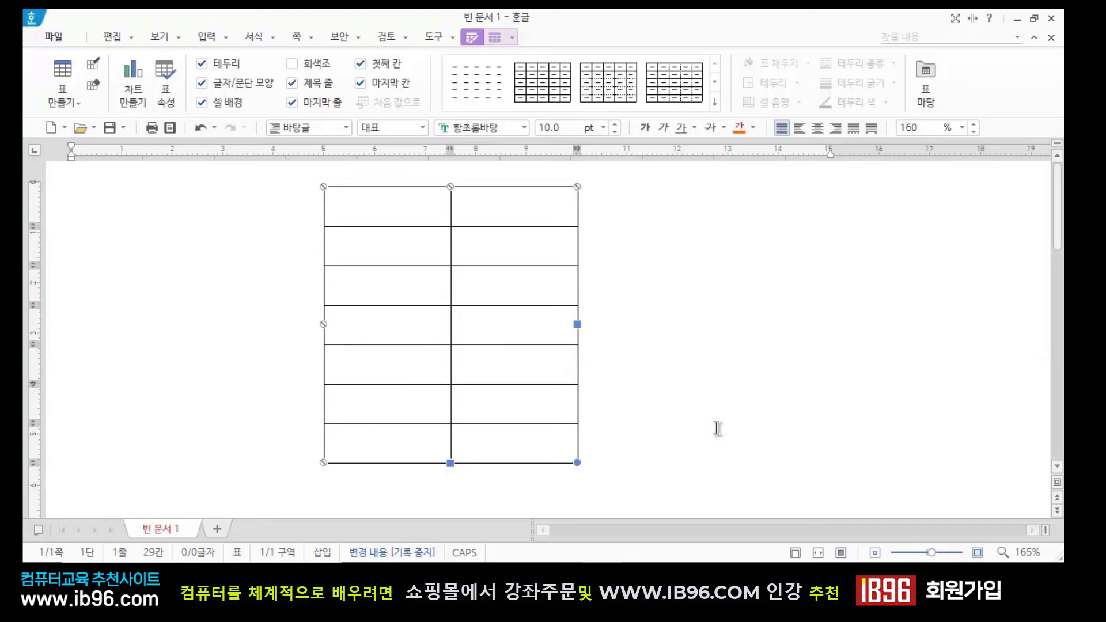
left_click(657, 390)
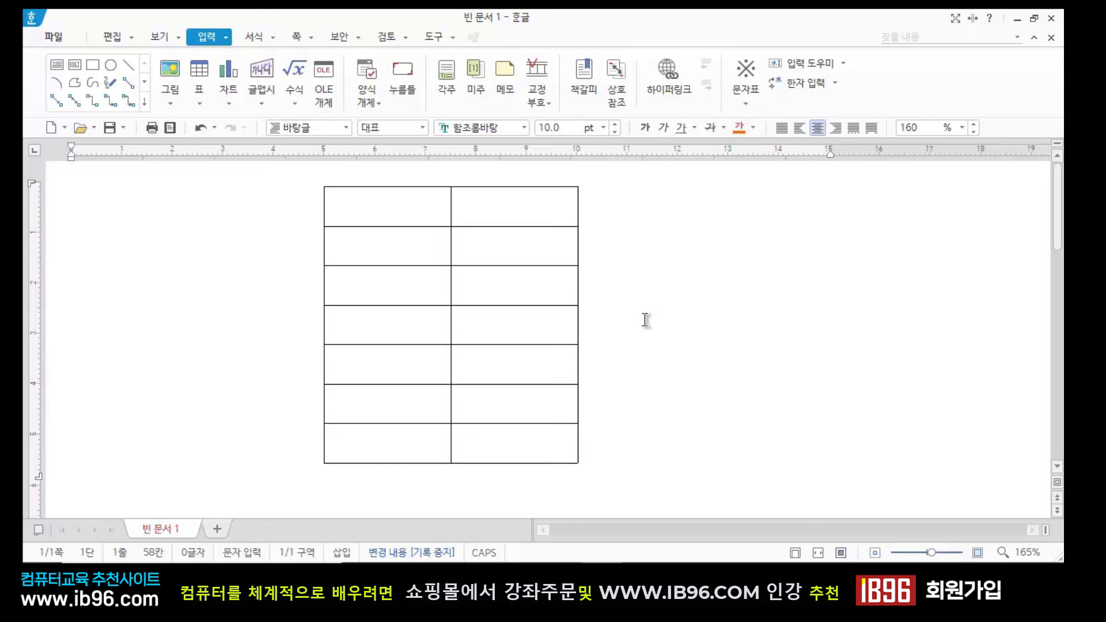
left_click(397, 206)
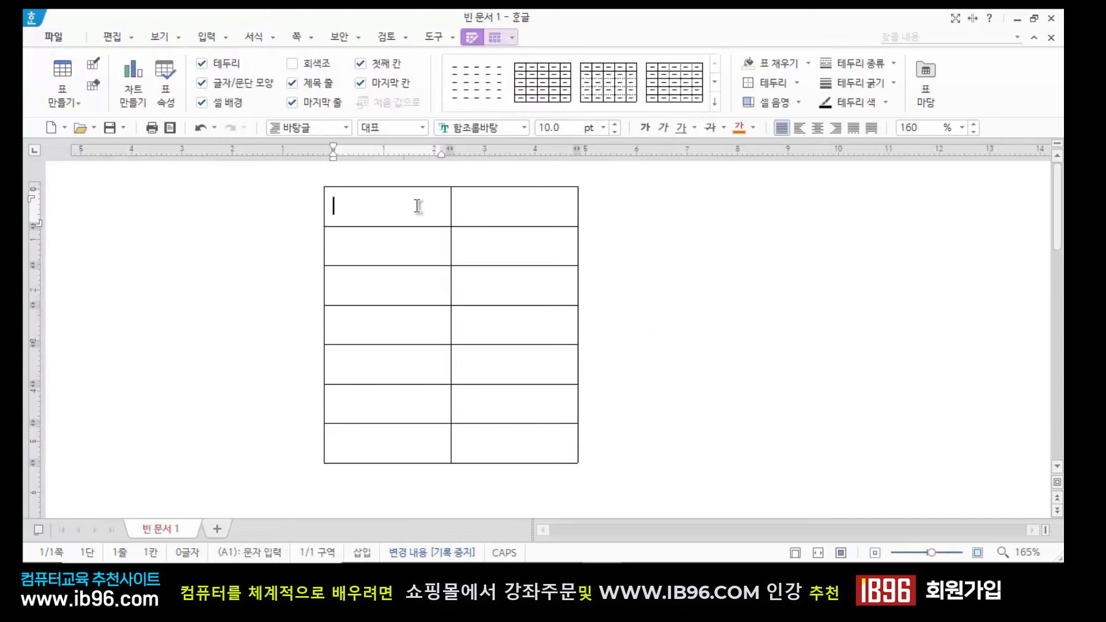
left_click(502, 209)
left_click(384, 212)
left_click(484, 210)
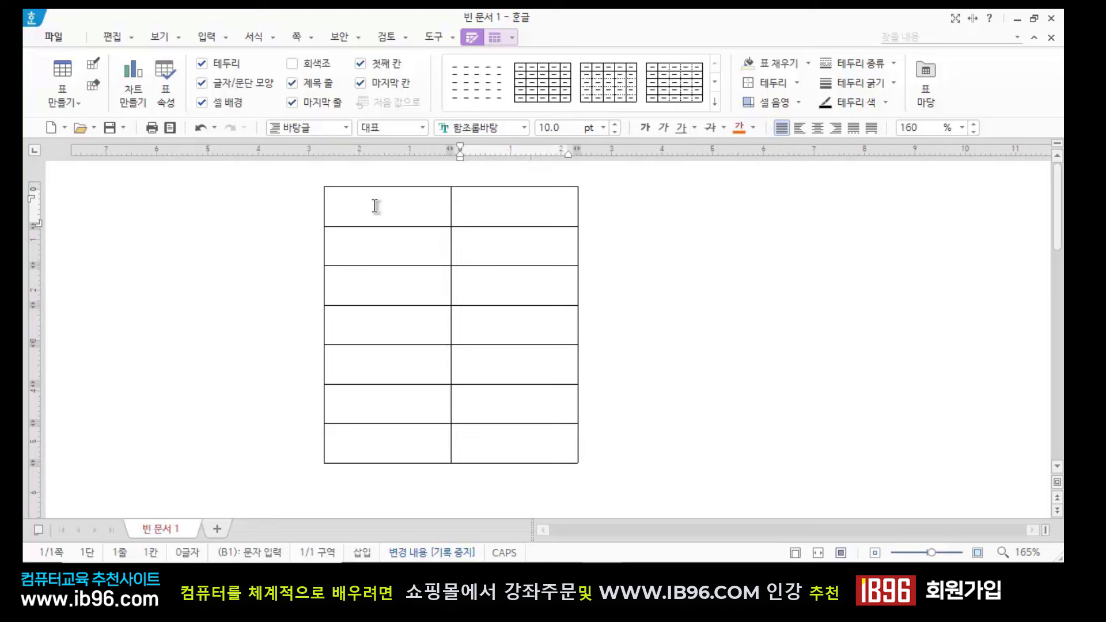
left_click(367, 209)
left_click(472, 209)
left_click(389, 260)
left_click(486, 243)
left_click(384, 283)
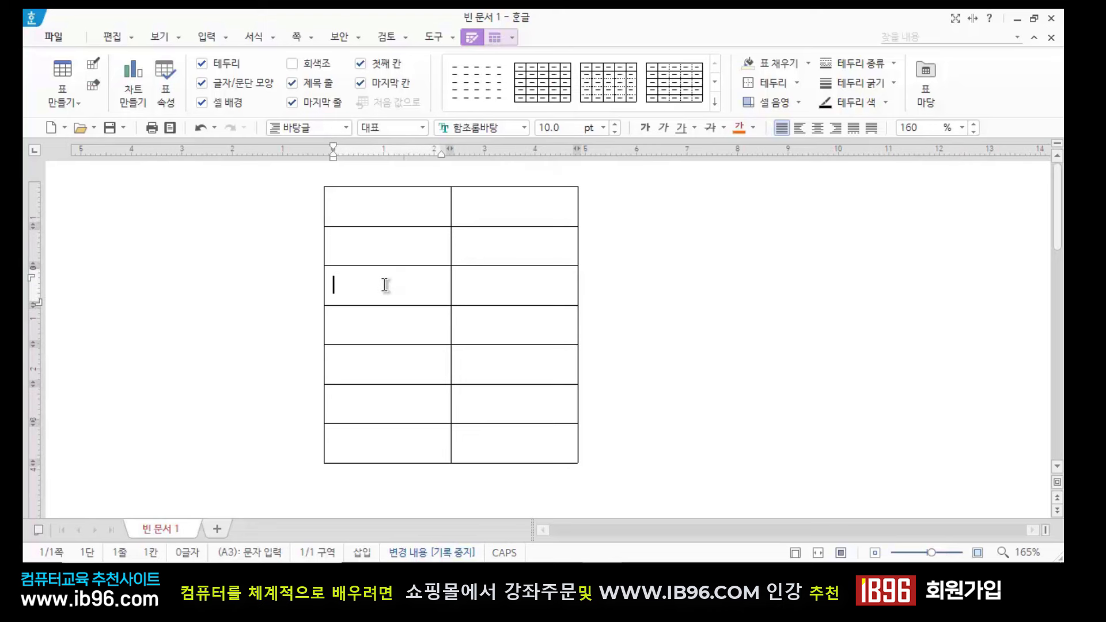
left_click(484, 273)
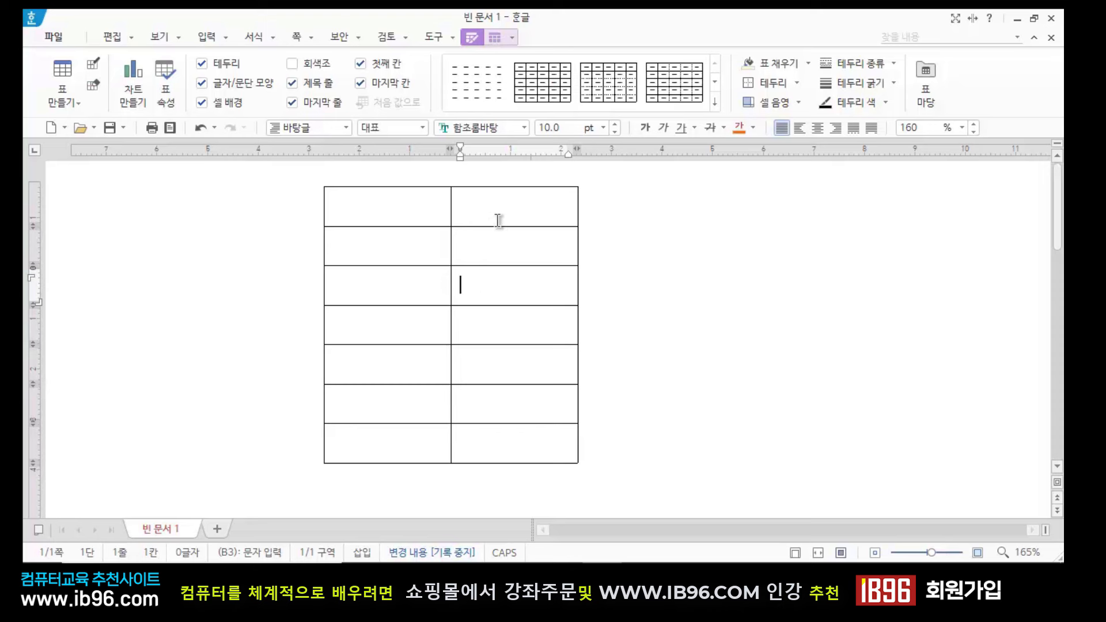
left_click(419, 211)
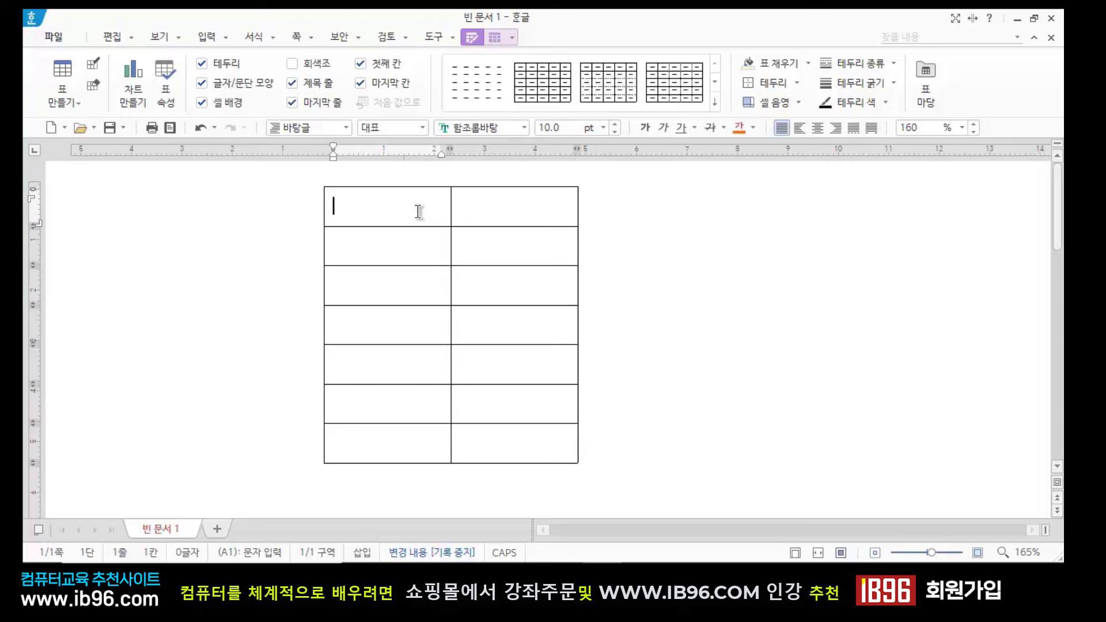
Enter 체질량지수 in the second column's header cell, trying an extra line break and removing it
left_click(507, 208)
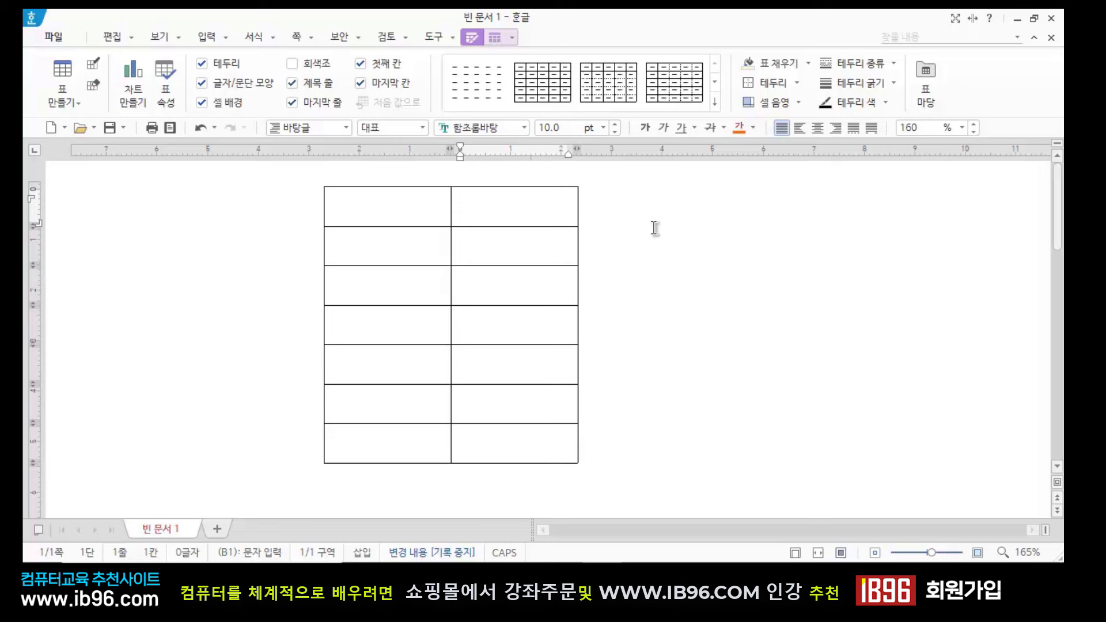
type("체질량ㅈ")
type("지수")
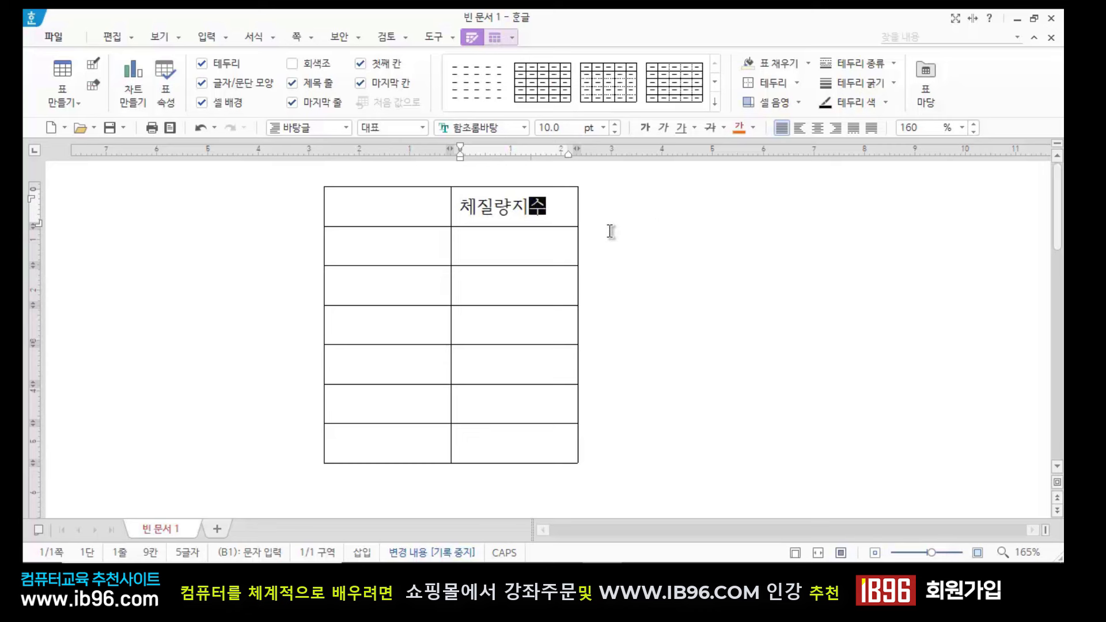
key("Return")
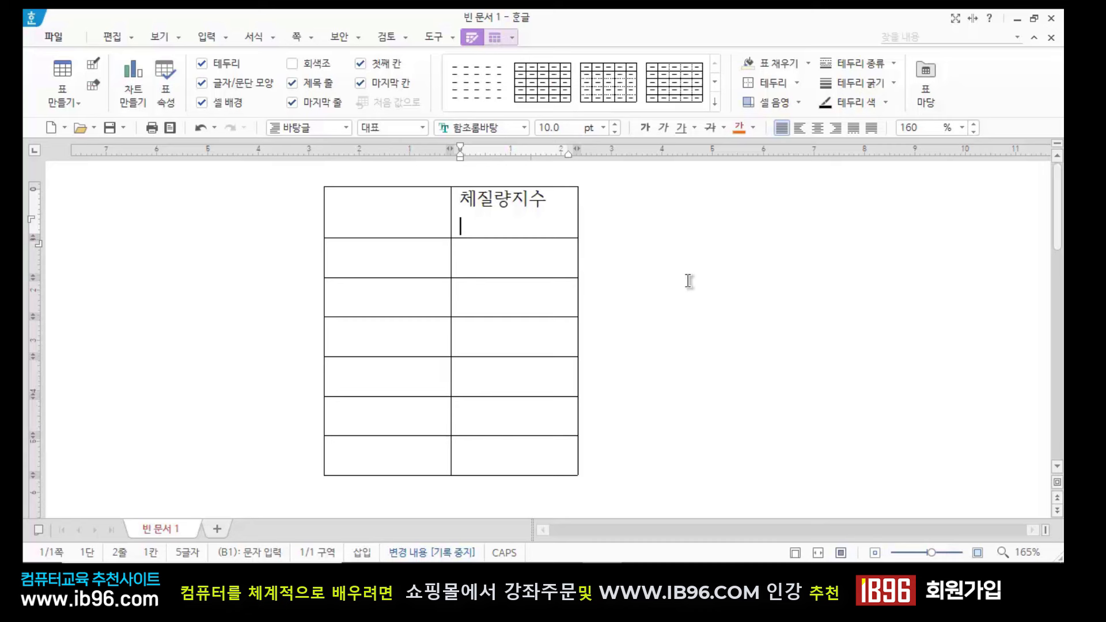
key("BackSpace")
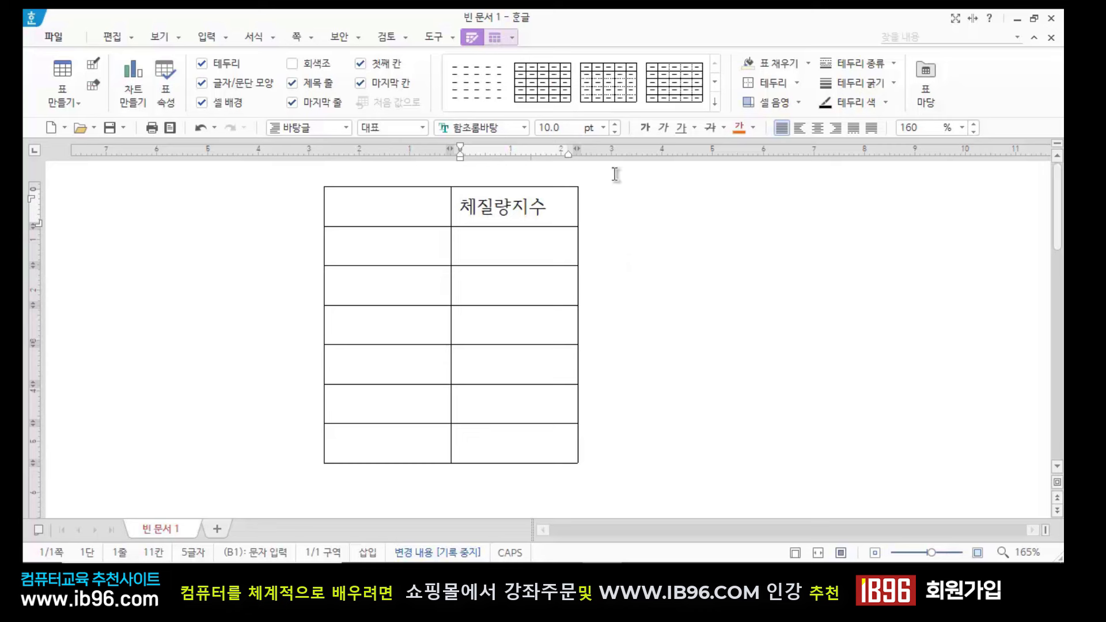
Enter 저체중, 정상 and 과체중 in the first column, rows two to four
left_click(414, 246)
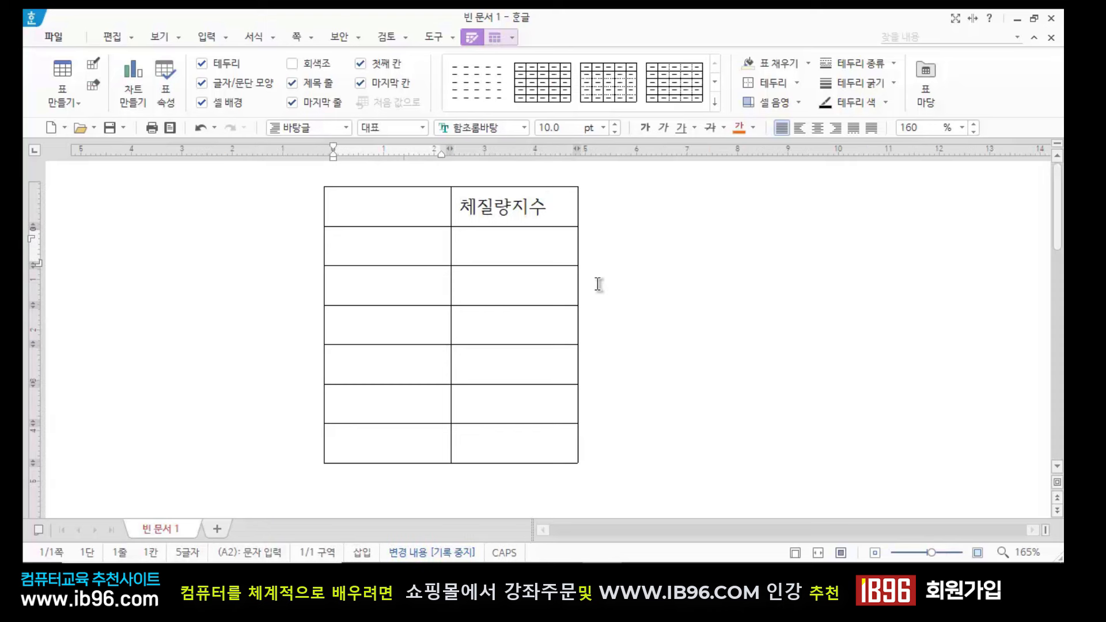
type("저체중")
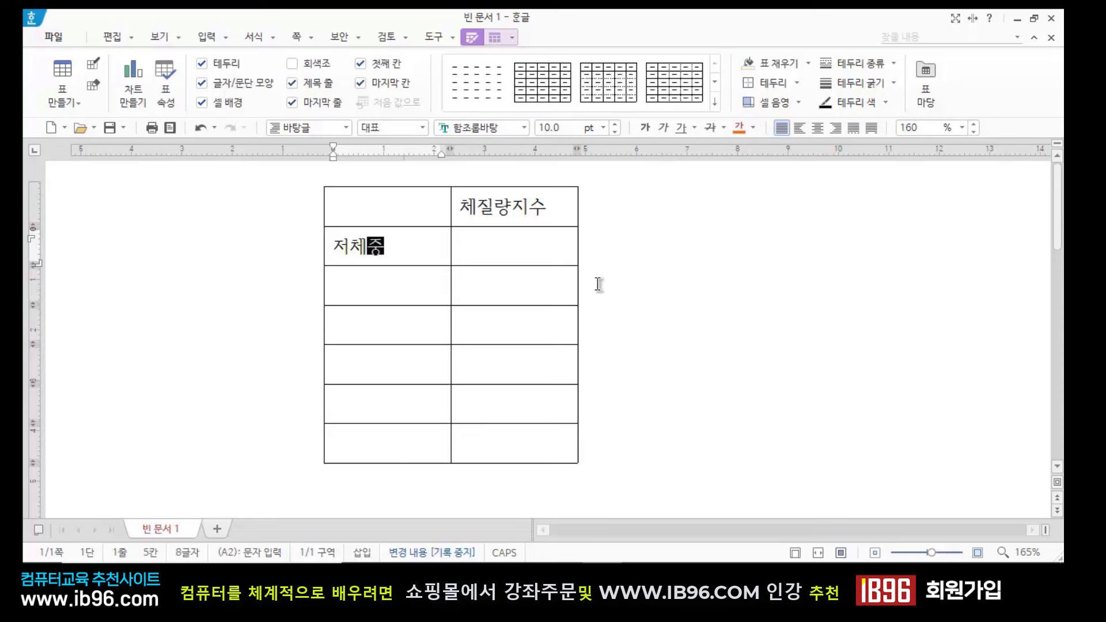
key("Down")
type("정상")
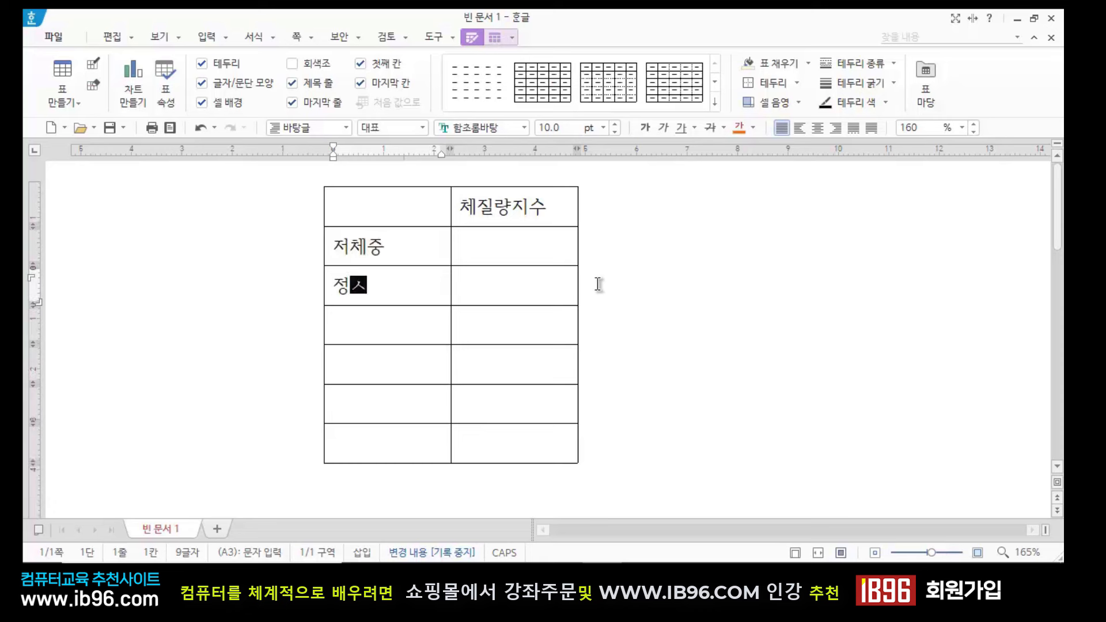
key("Down")
type("과체중")
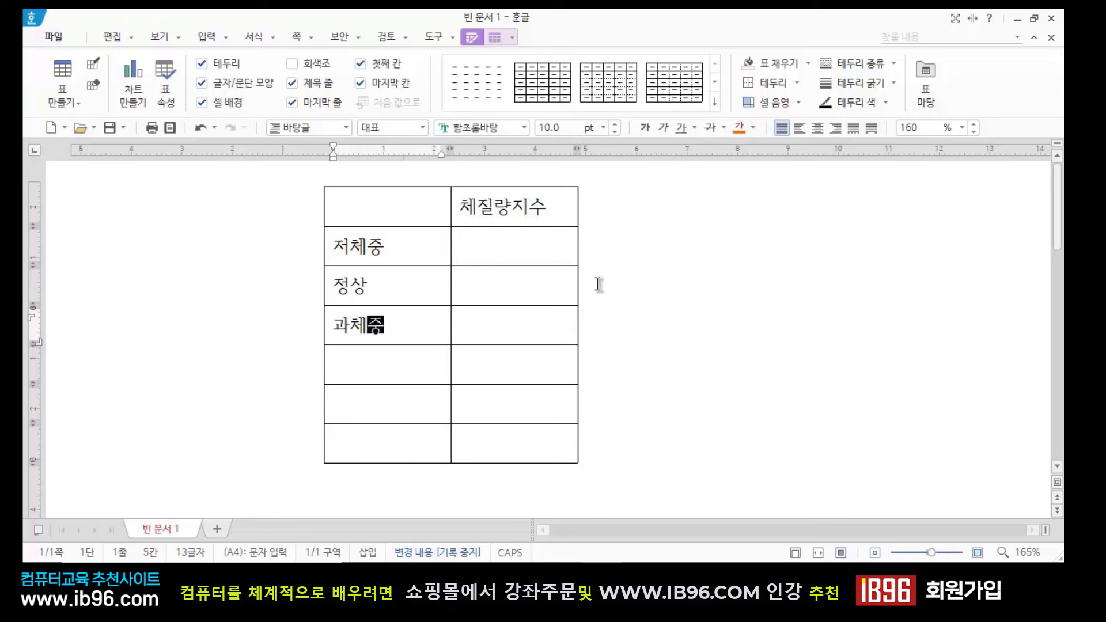
Enter 위험체중, 1단계비만 and 2단계비만 in the last three rows of the first column
key("Down")
type("위험체중")
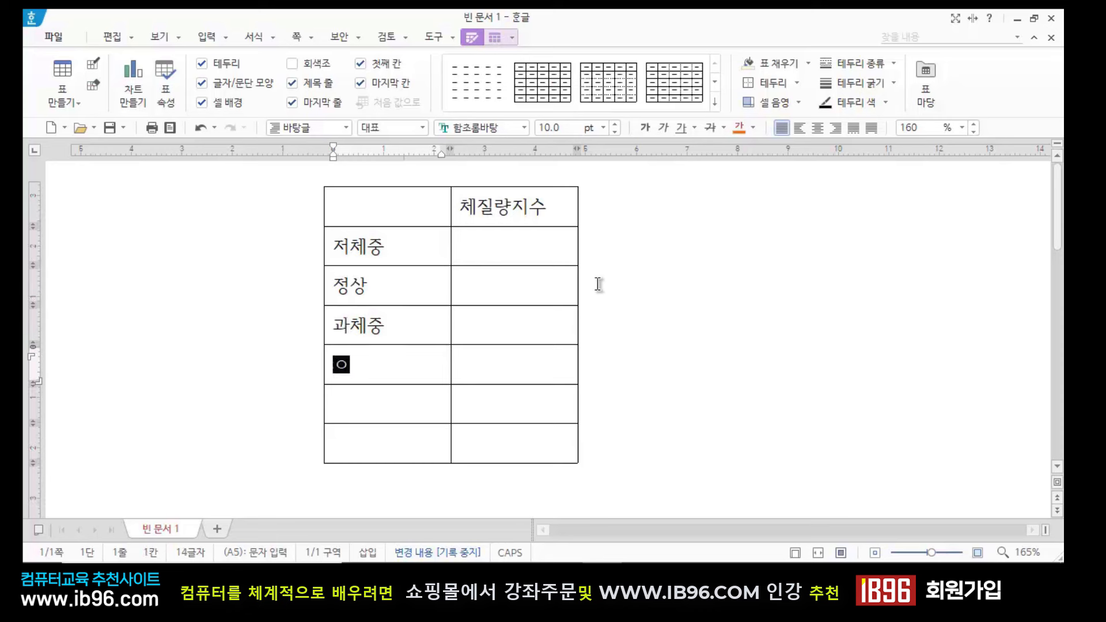
key("Down")
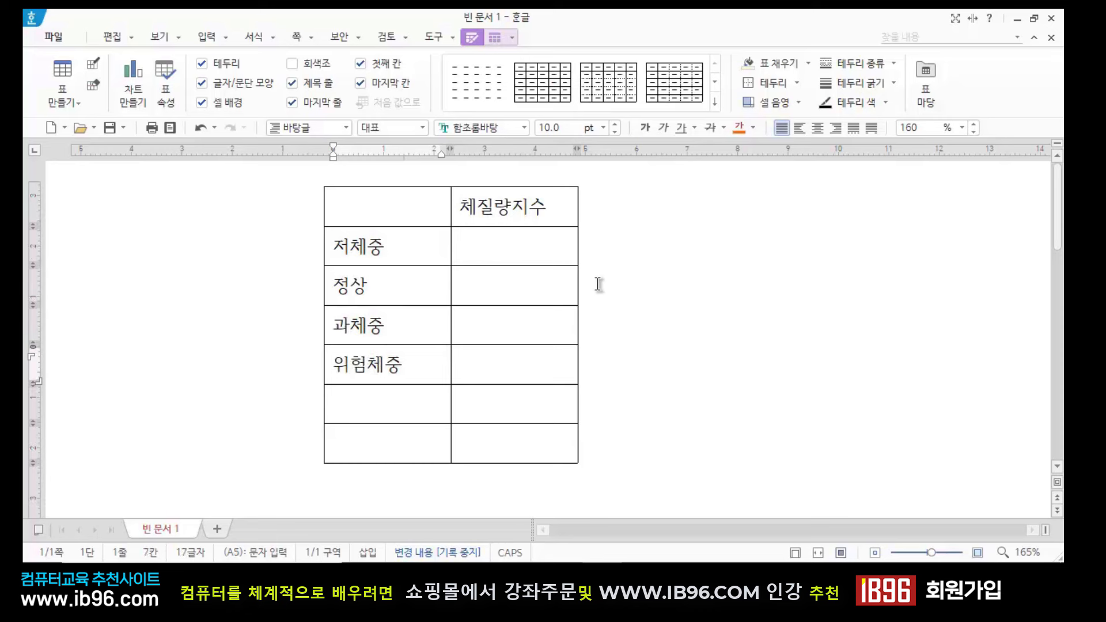
type("1단계비만")
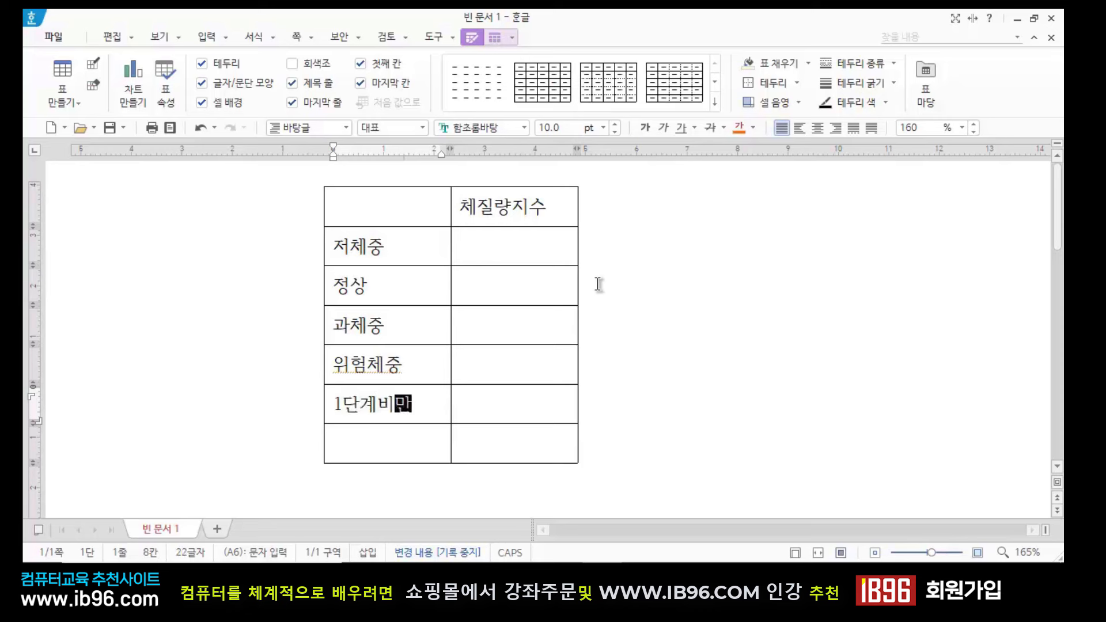
key("Down")
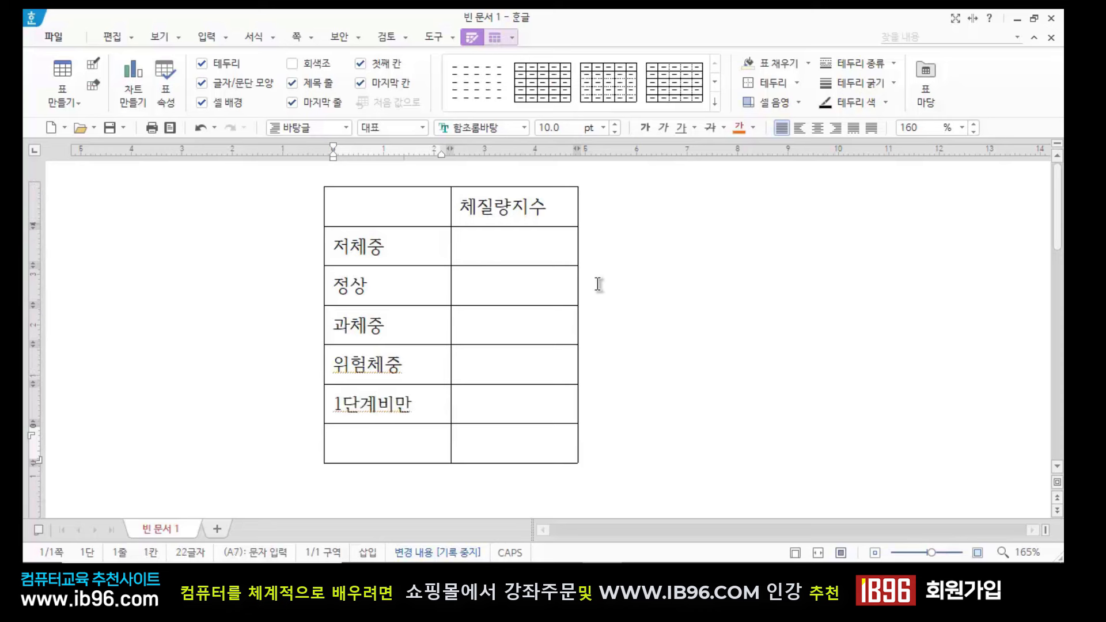
type("2단계비")
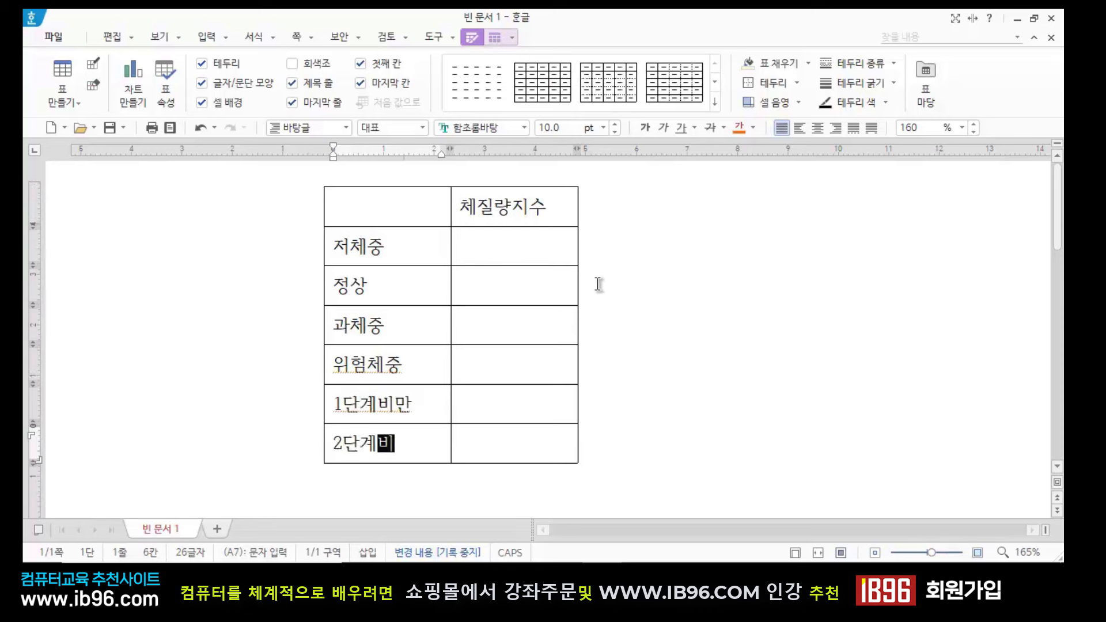
type("만")
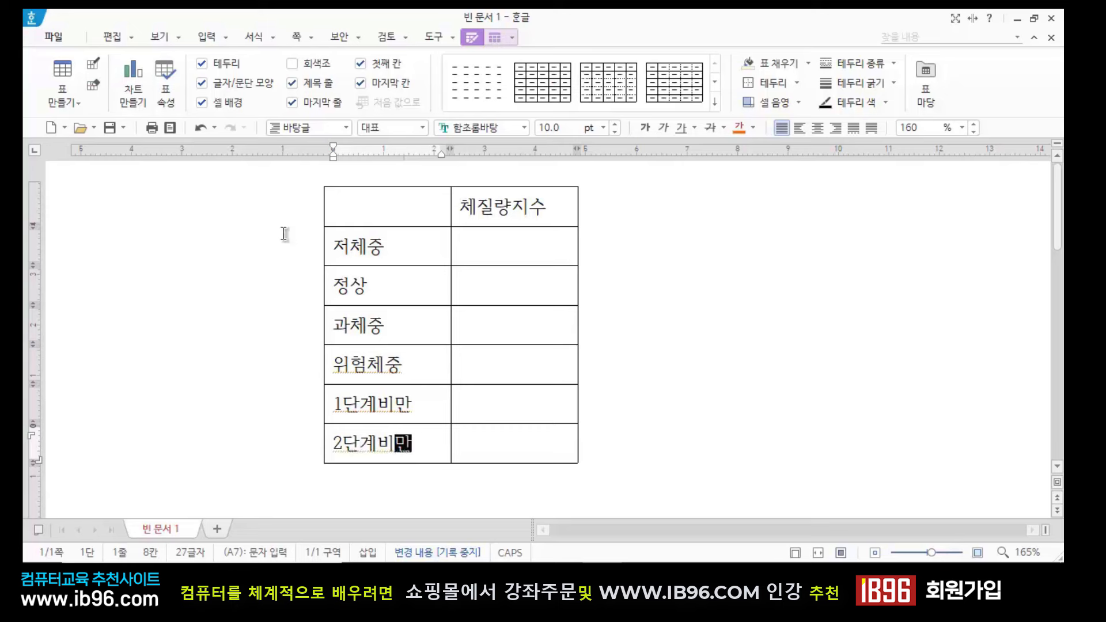
Fill in the 체질량지수 values <18.5 for 저체중, 18.5 ~ 22.9 for 정상 and >23.0 for 과체중
left_click(514, 244)
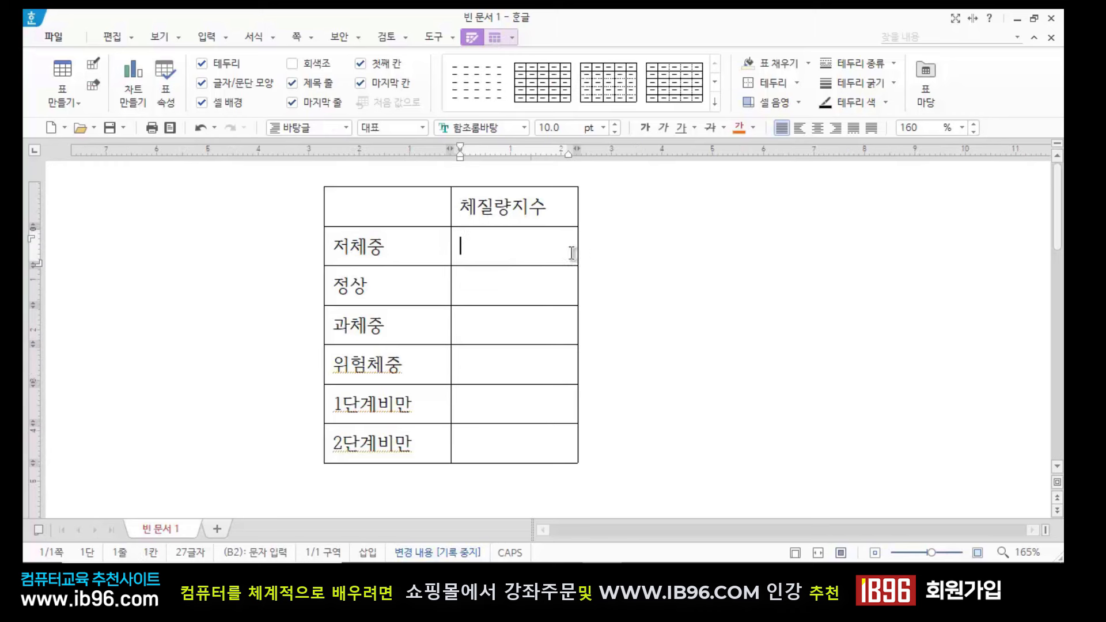
type("<18.5")
key("Down")
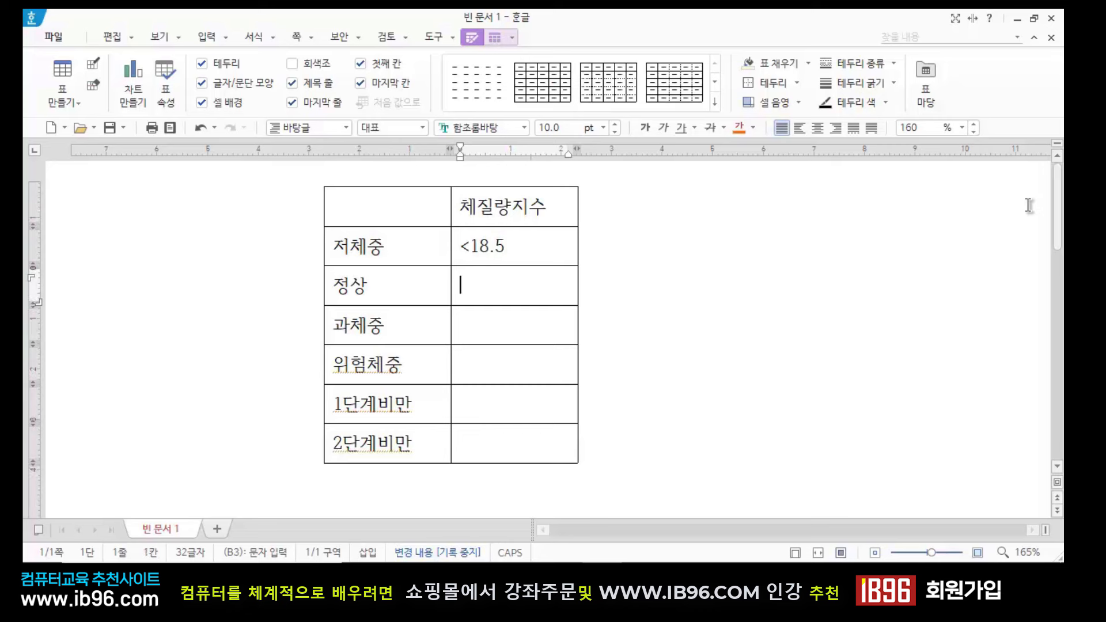
type("18.5")
type("~ 22.9")
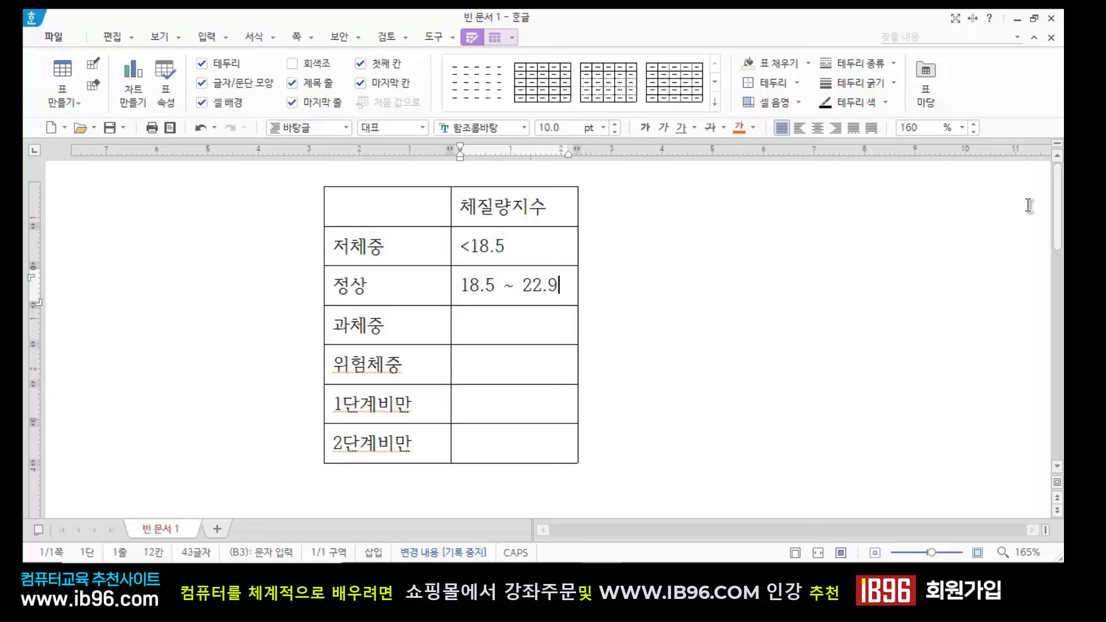
key("Down")
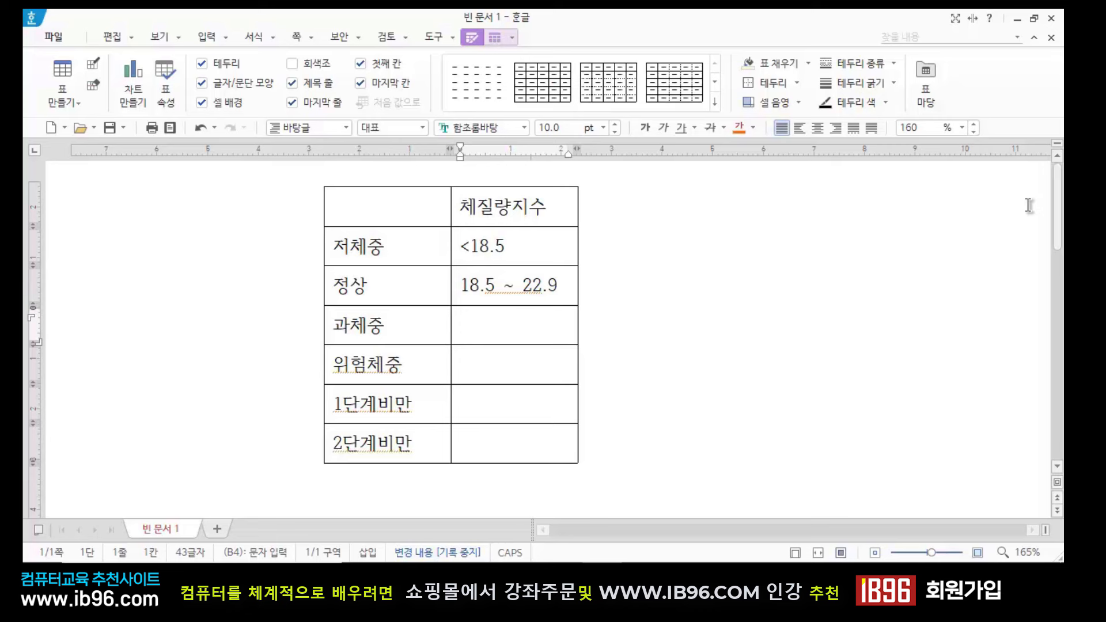
type(">23.0")
Enter 23.0 ~ 24.9 for 위험체중 and 25.0 ~ 29.9 for 1단계비만, with spaces around each tilde
left_click(482, 360)
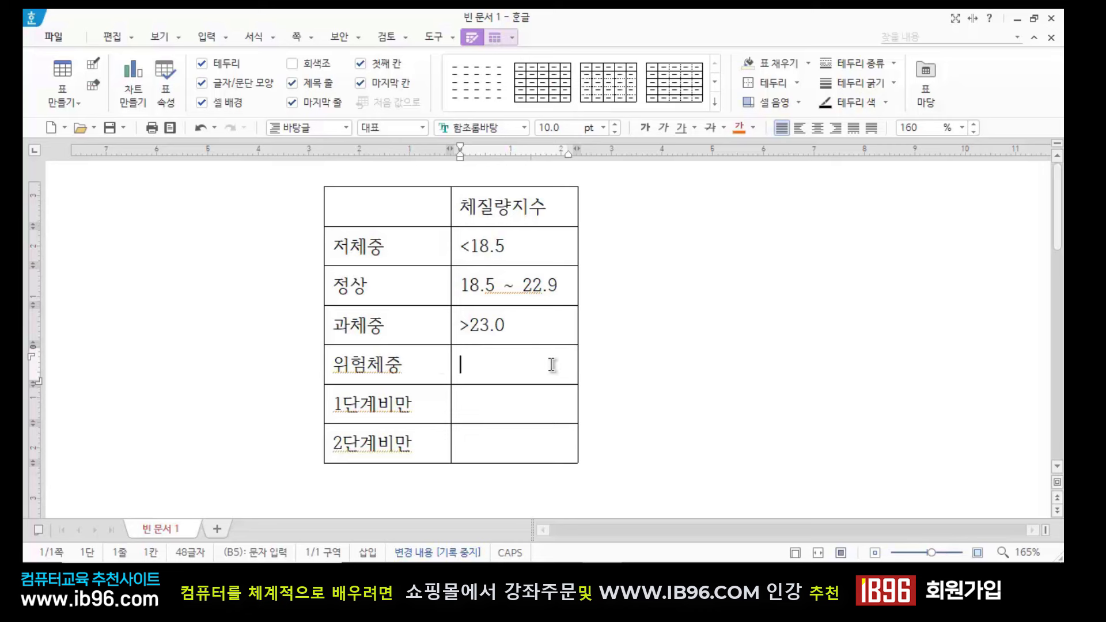
type("23.0~24.9")
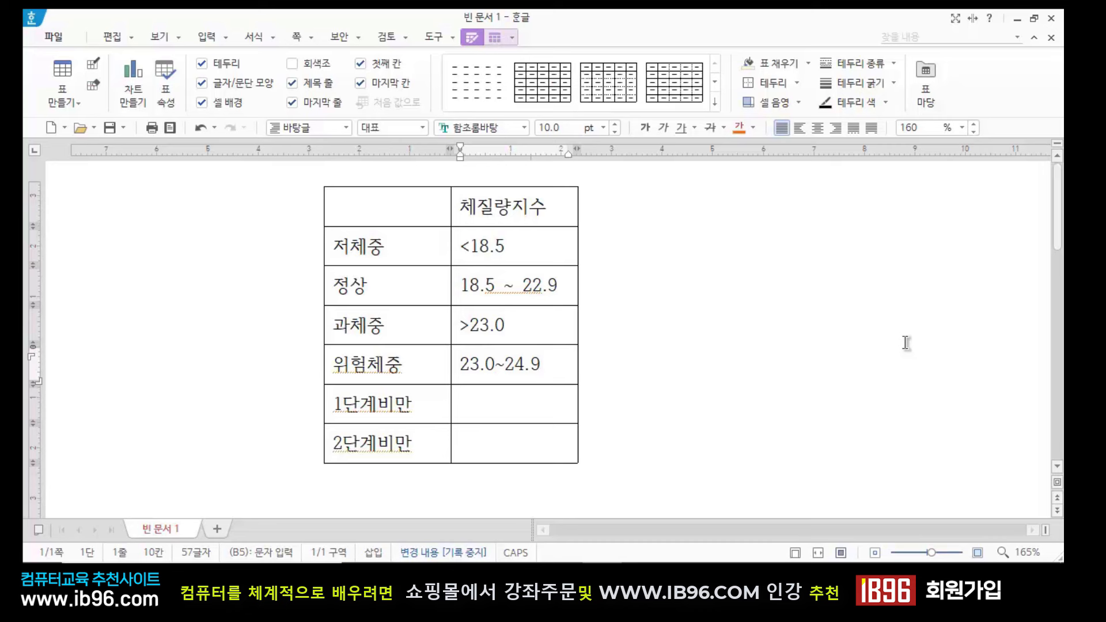
key("Down")
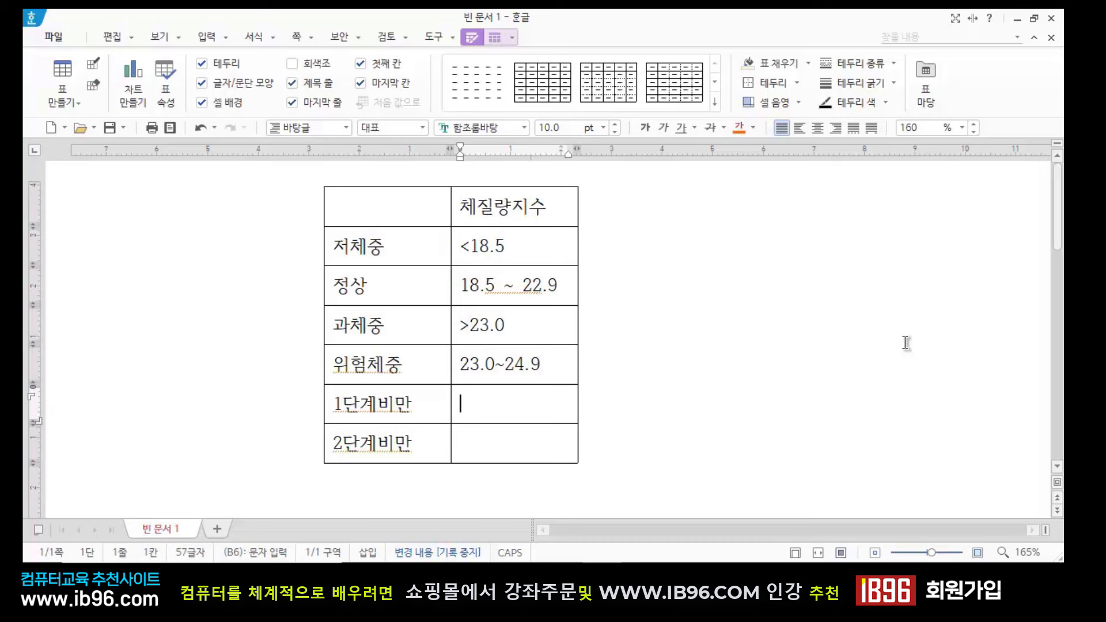
type("25.0~")
left_click(498, 363)
key("Right")
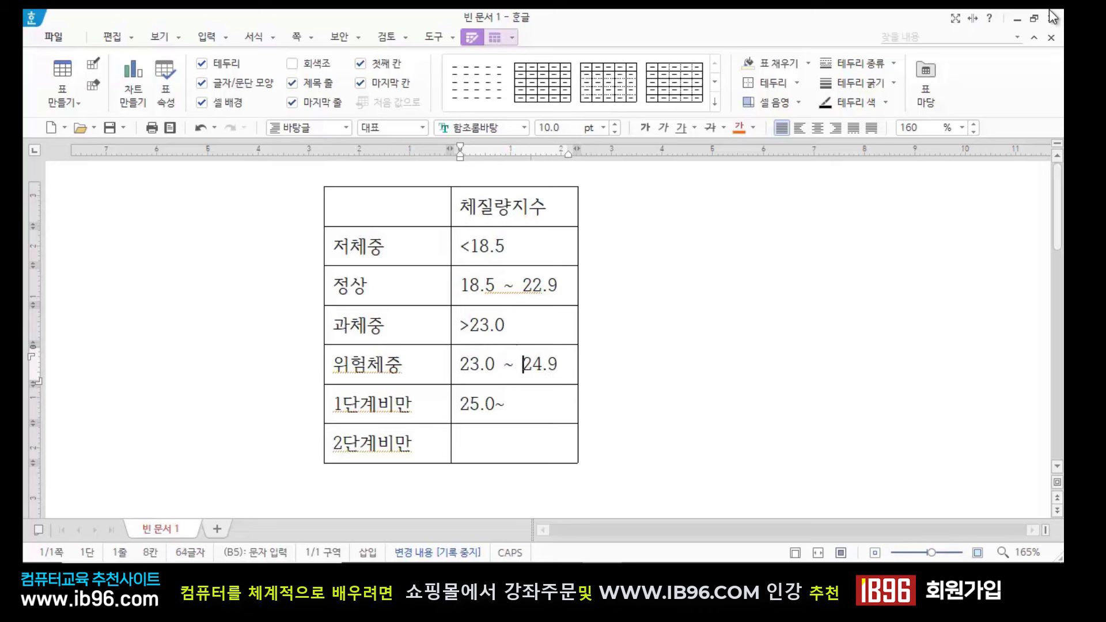
key("Down")
key("Left")
key("Right")
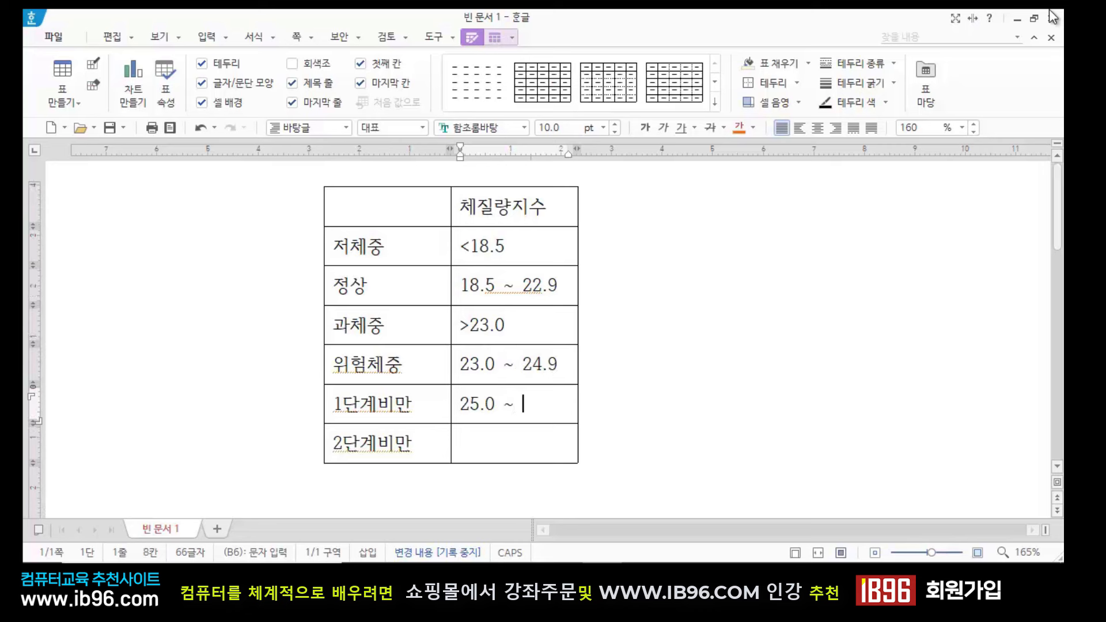
type("29.9")
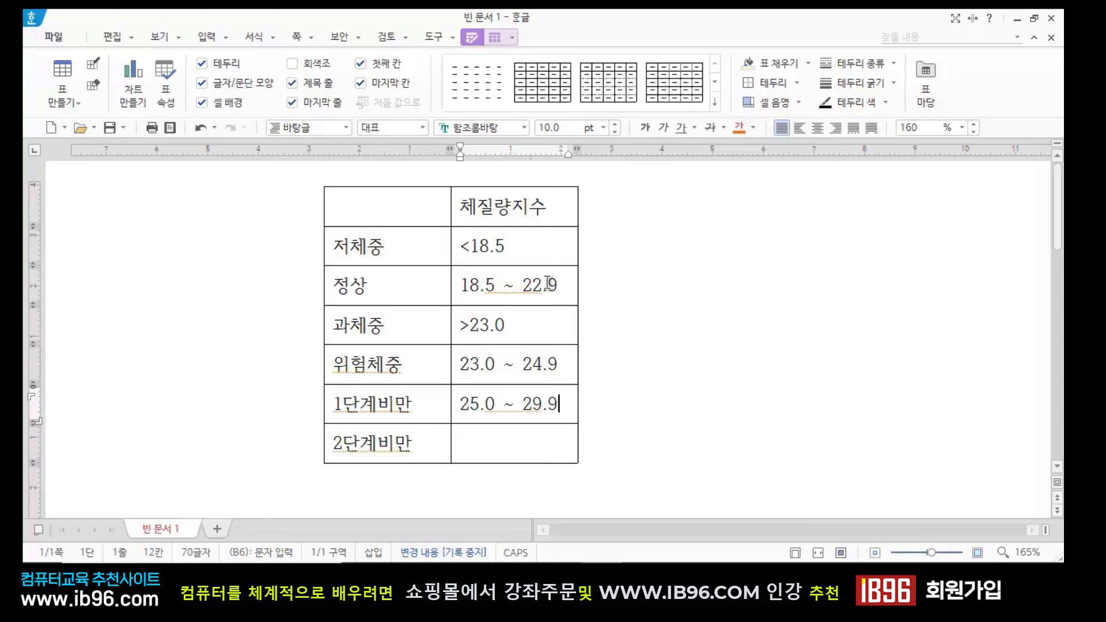
Enter >30.0 for 2단계비만 and place the cursor outside the table
left_click(488, 443)
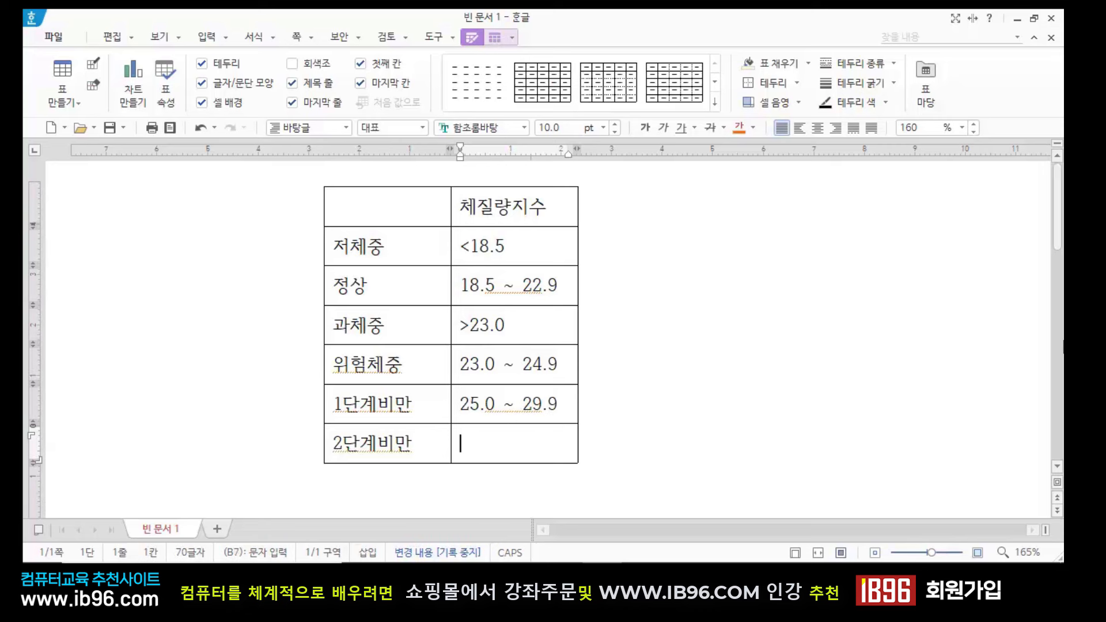
type(">30.0")
left_click(687, 354)
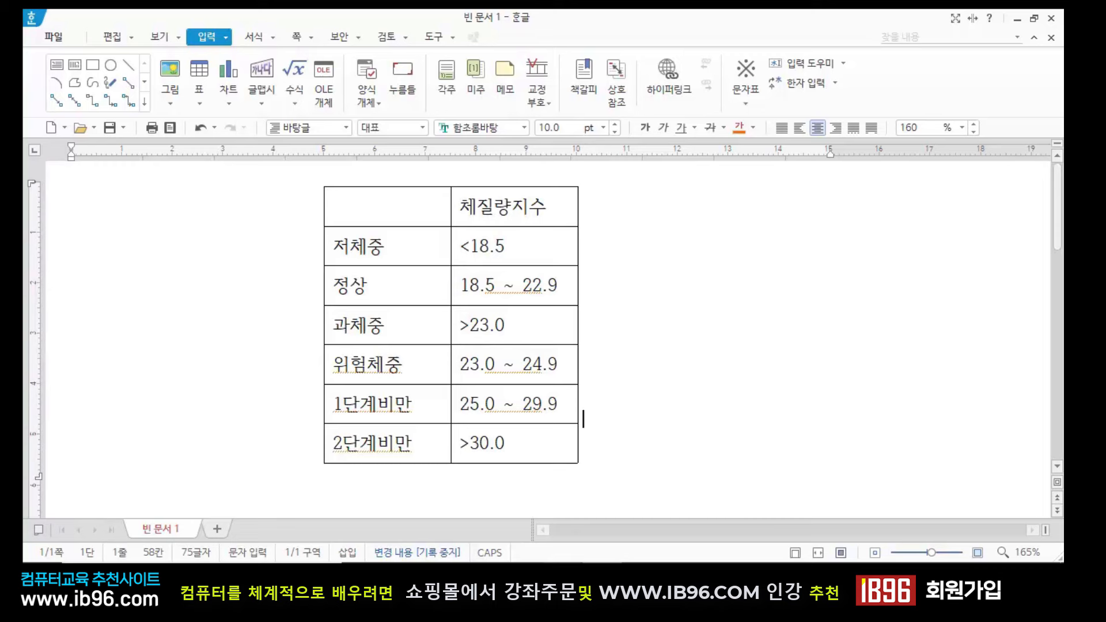
mouse_move(526, 549)
left_click(574, 520)
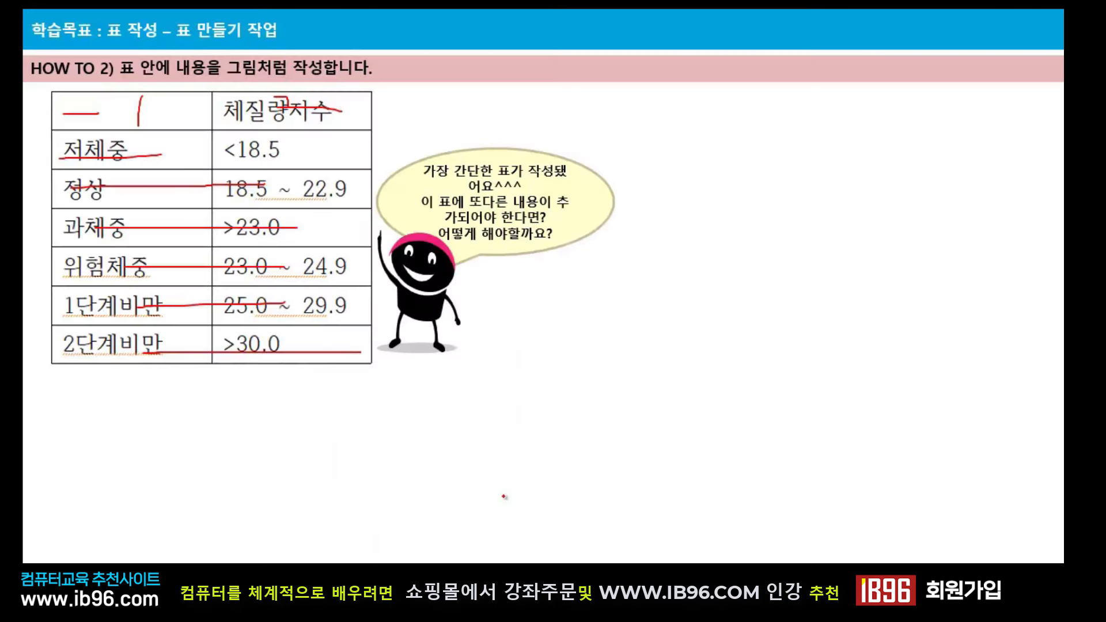
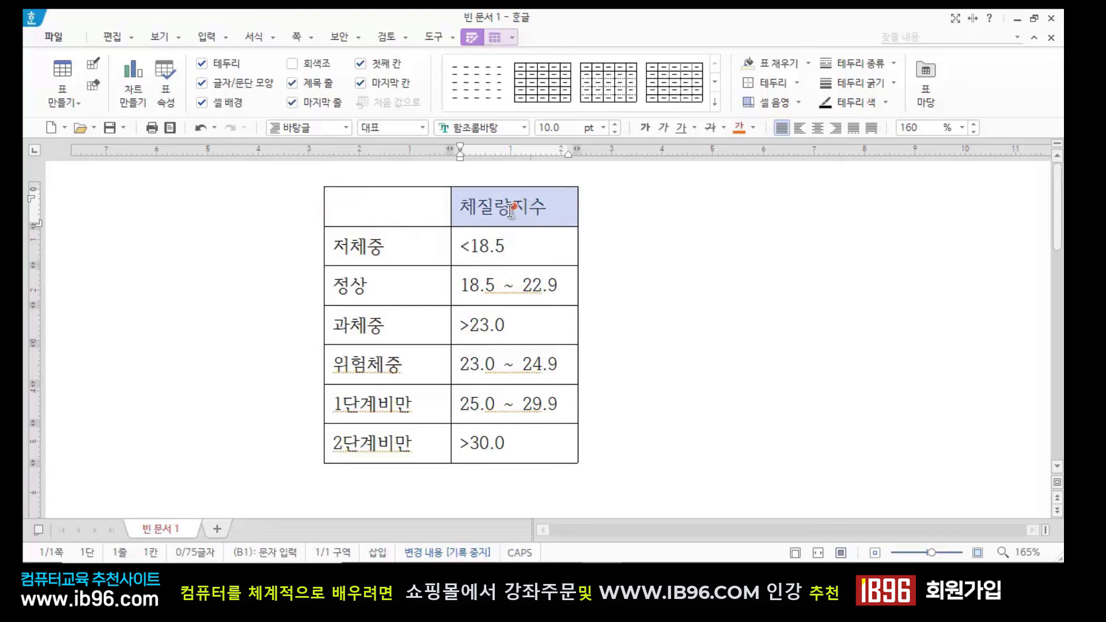
left_click(612, 222)
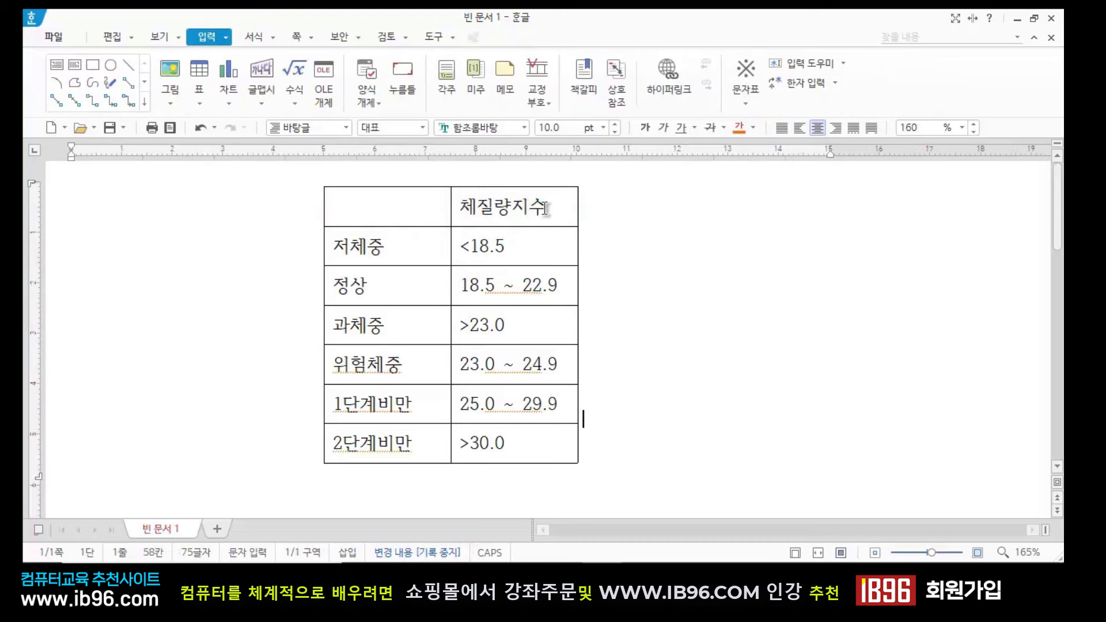
Insert three blank rows one at a time below the 체질량지수 header row
left_click(563, 210)
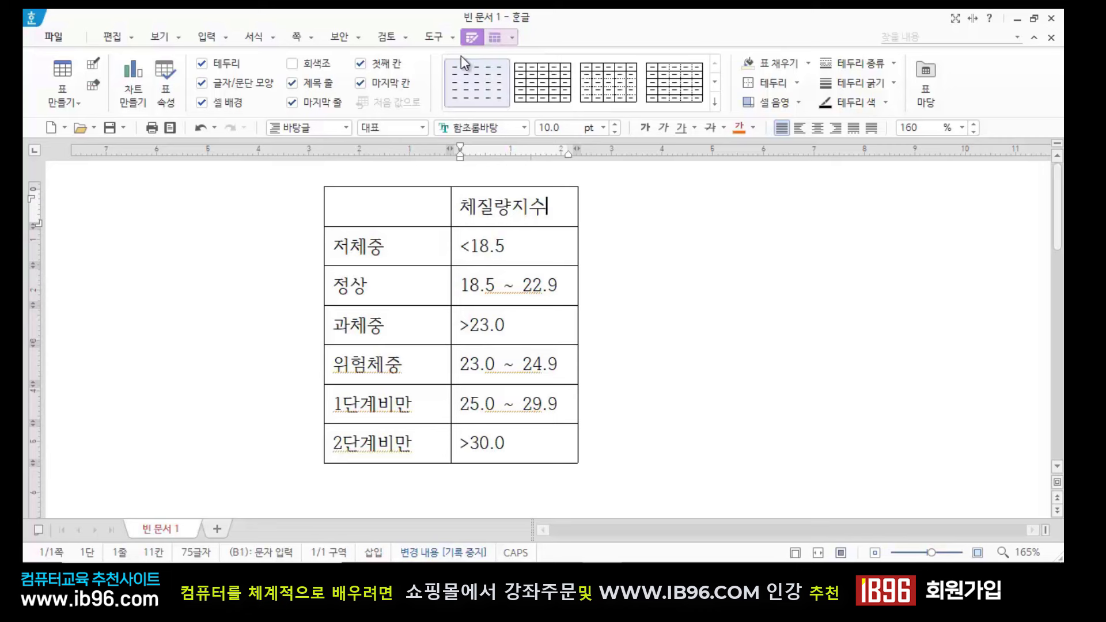
left_click(495, 38)
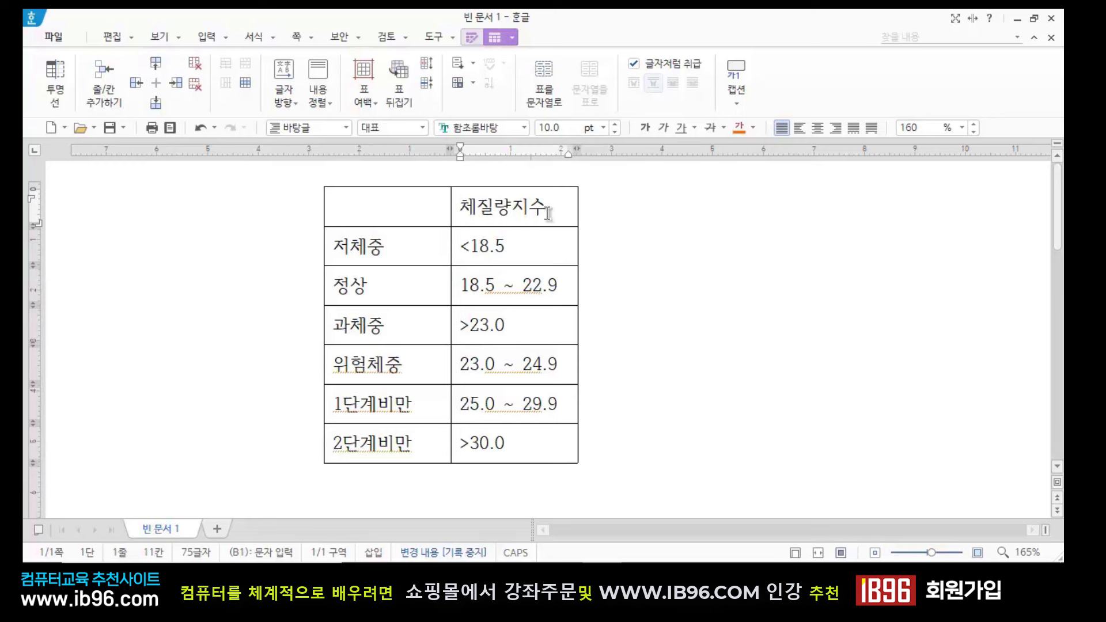
left_click(154, 106)
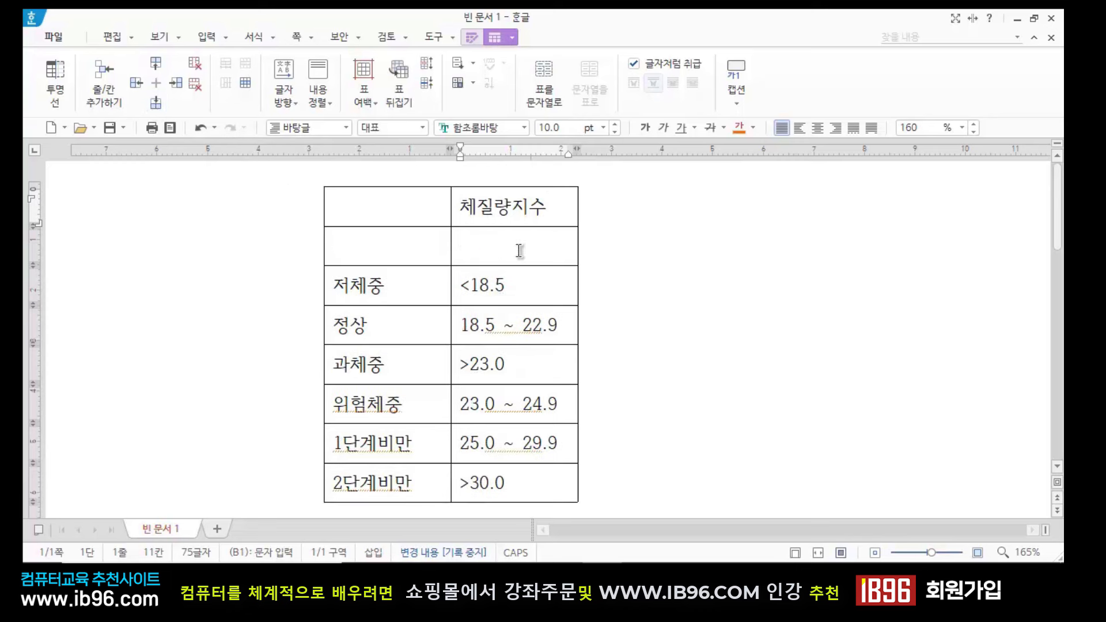
left_click(155, 104)
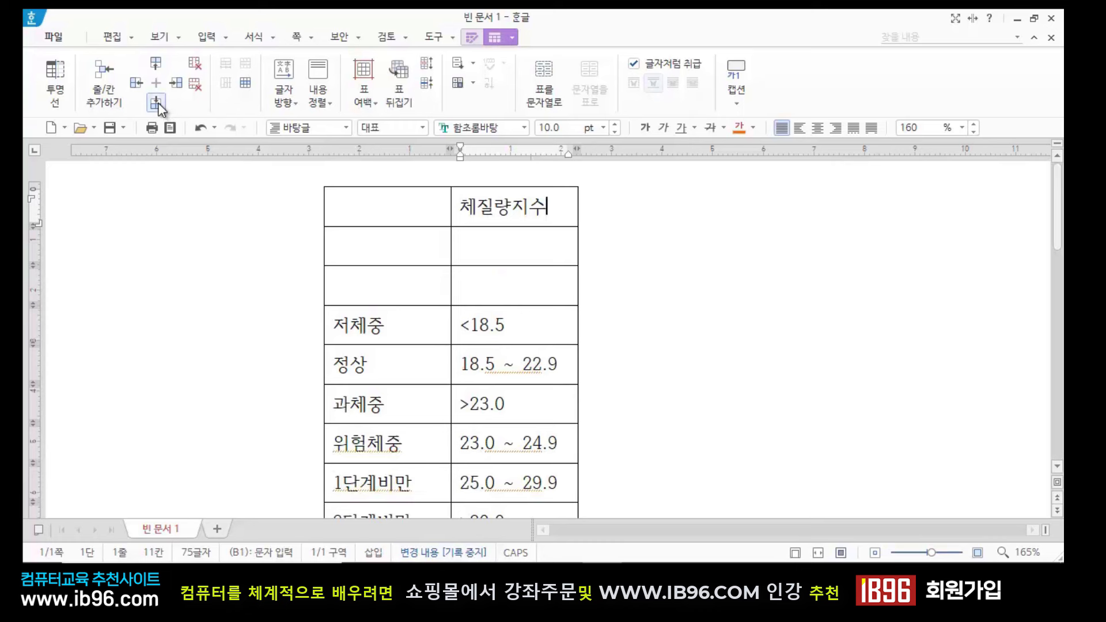
left_click(156, 104)
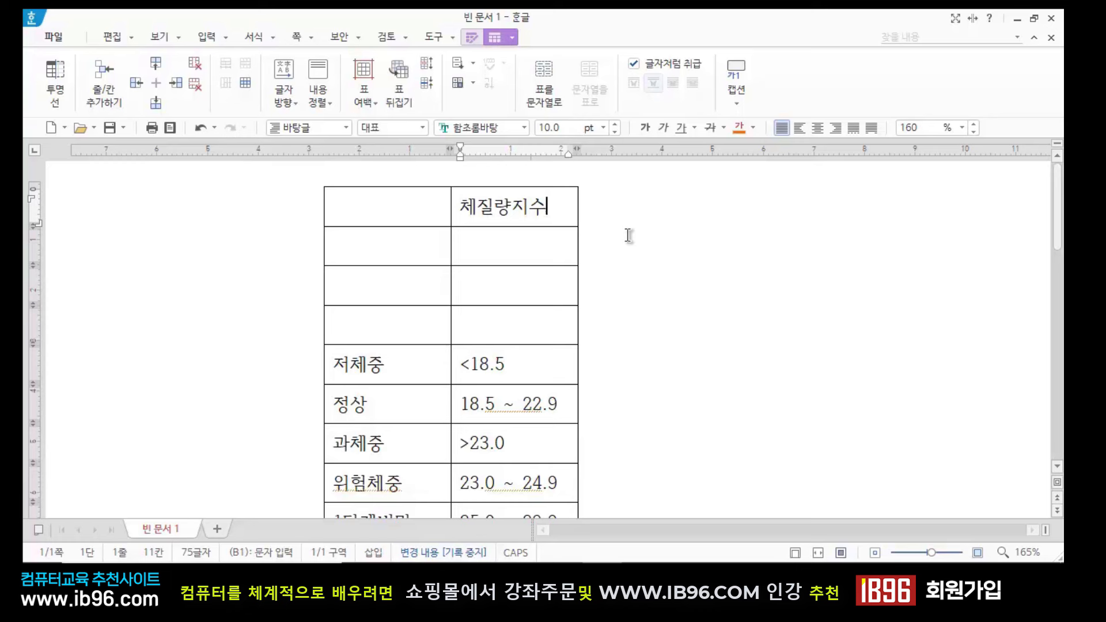
Delete the three blank rows between the header row and the 저체중 row
left_click(523, 252)
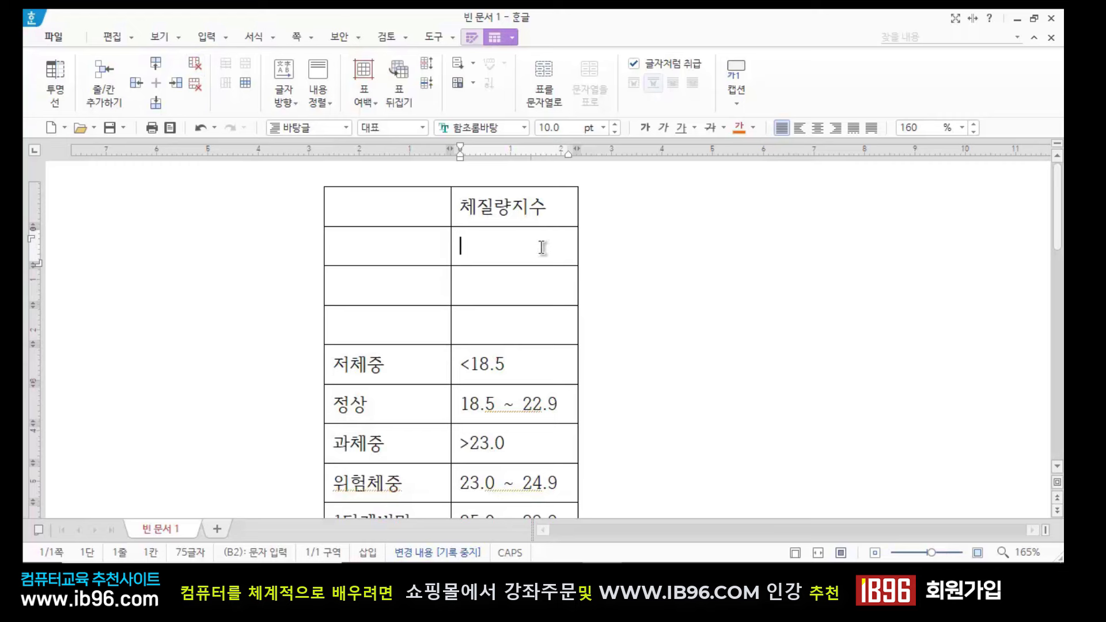
left_click(197, 85)
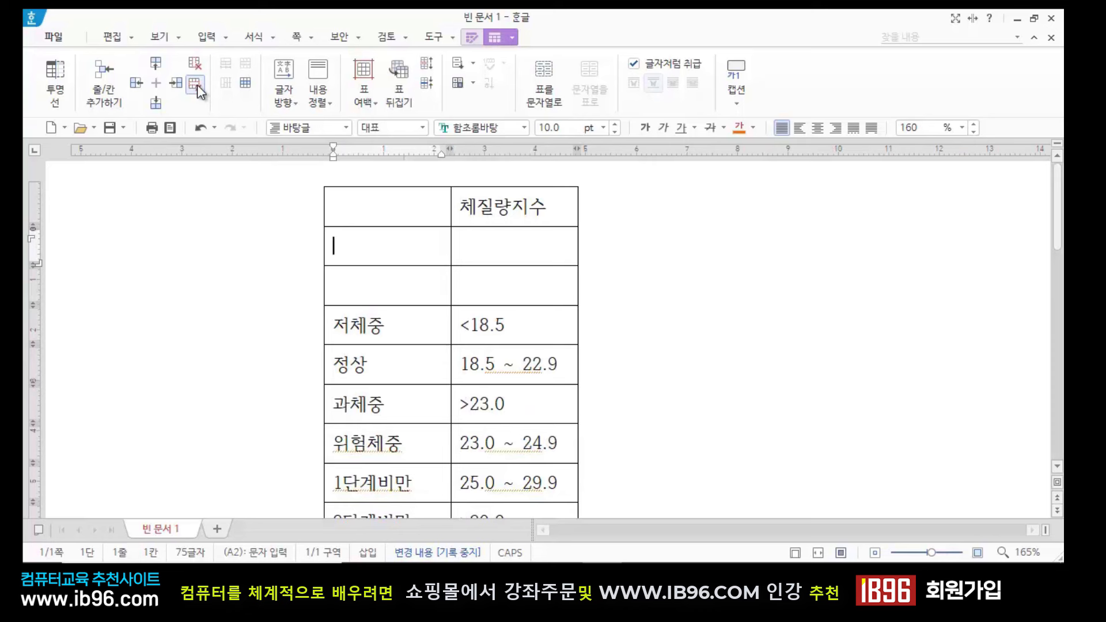
left_click(197, 85)
left_click(197, 86)
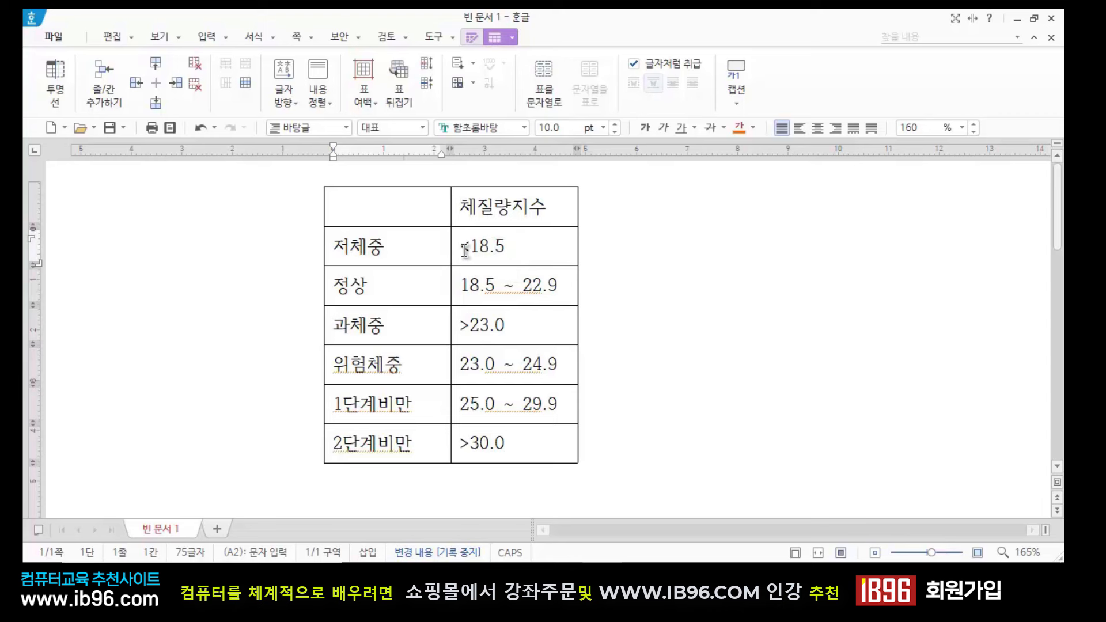
Add 3 rows above the 저체중 row using the 줄/칸 추가하기 dialog
left_click(516, 244)
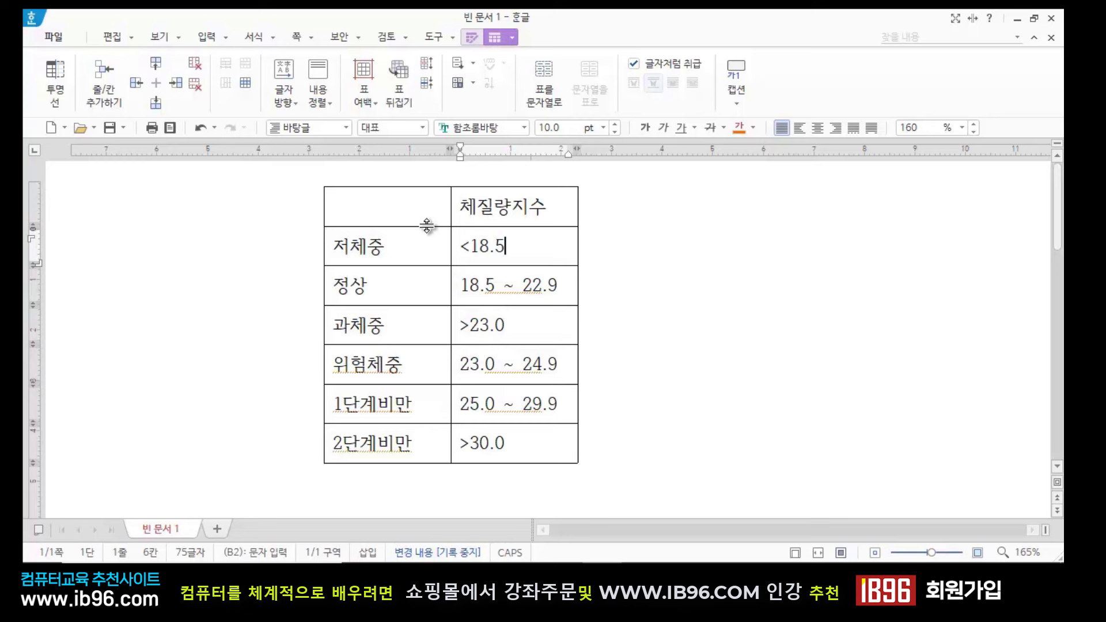
left_click(106, 89)
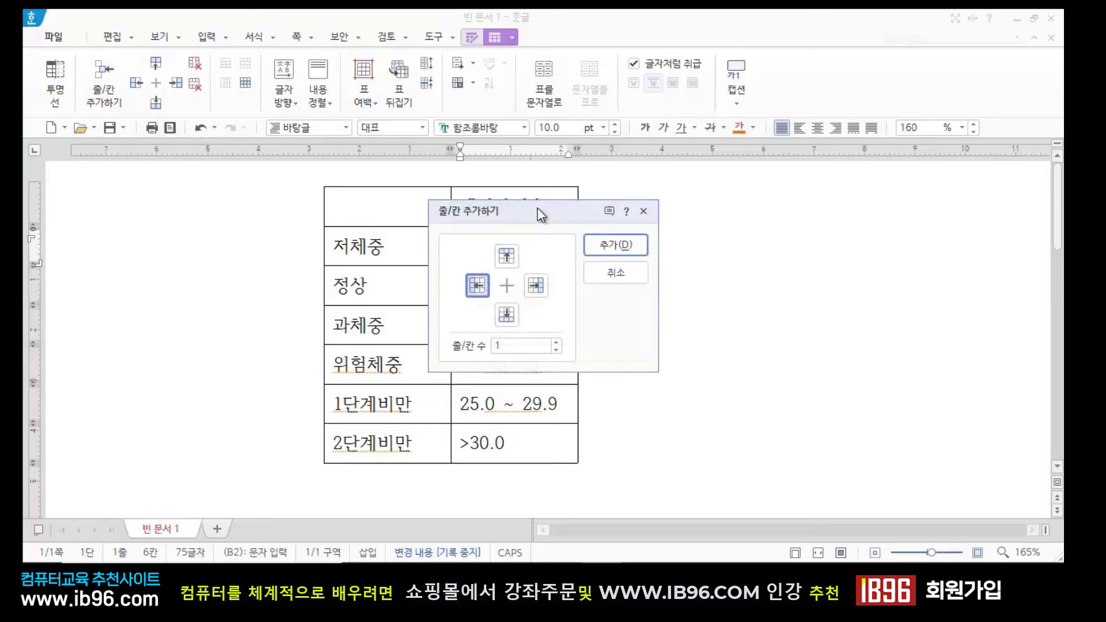
left_click_drag(540, 215, 207, 229)
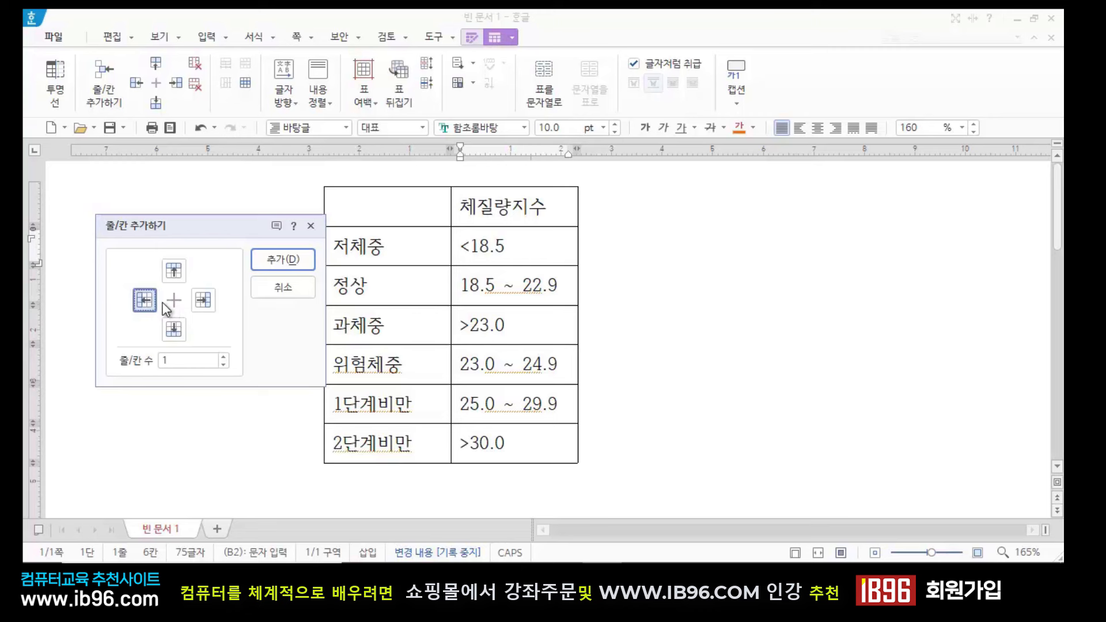
left_click(179, 272)
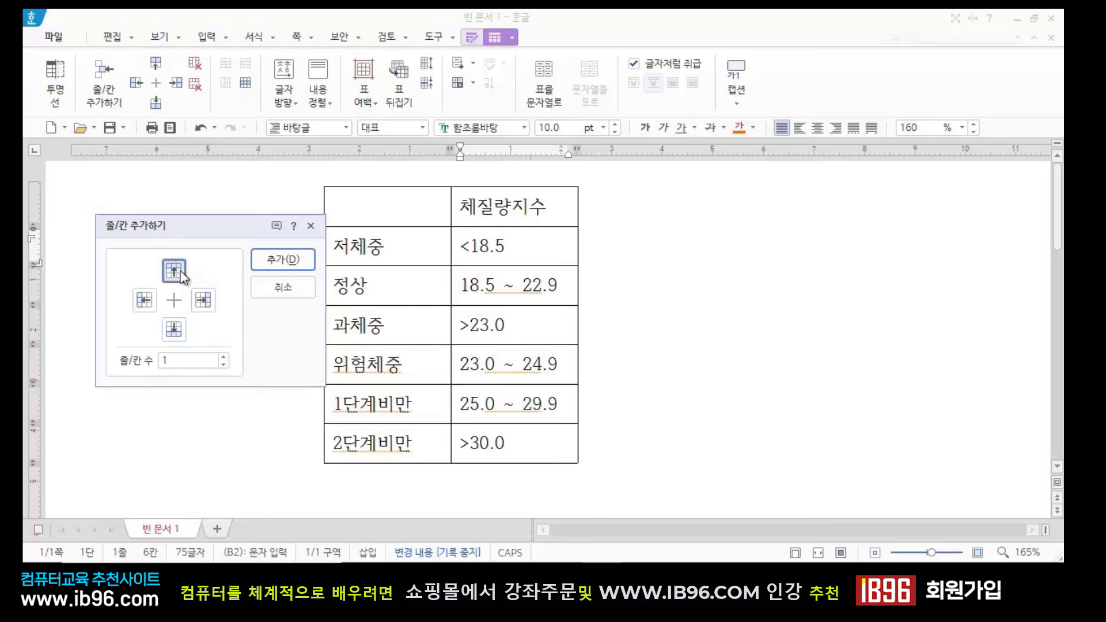
left_click(225, 356)
left_click(224, 357)
left_click(299, 261)
left_click(765, 363)
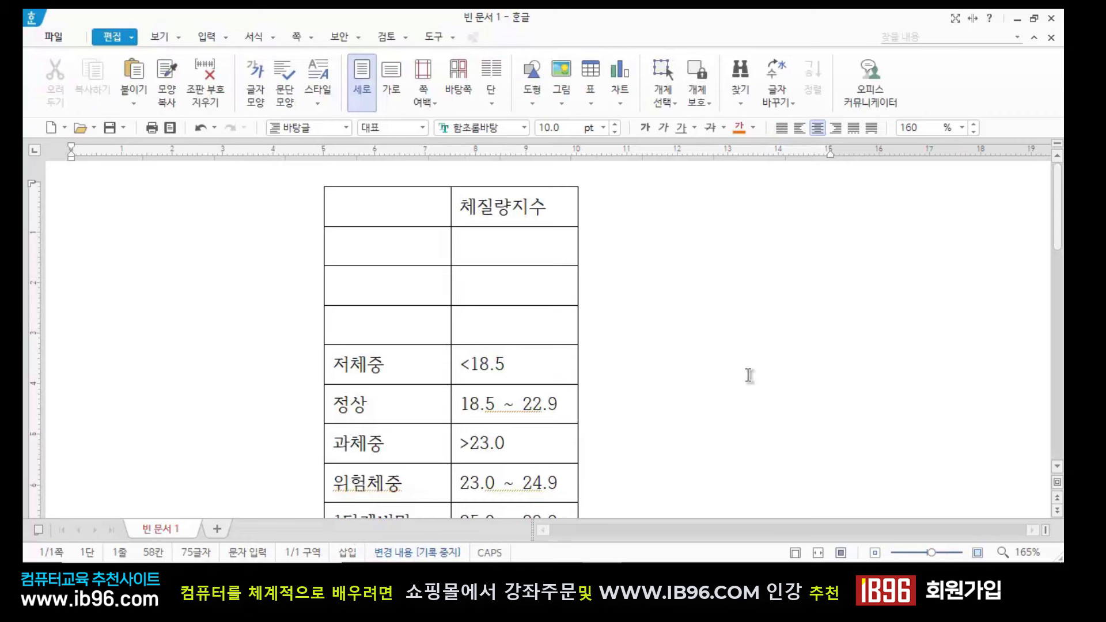
Insert two blank columns to the right of the 체질량지수 column
left_click(551, 208)
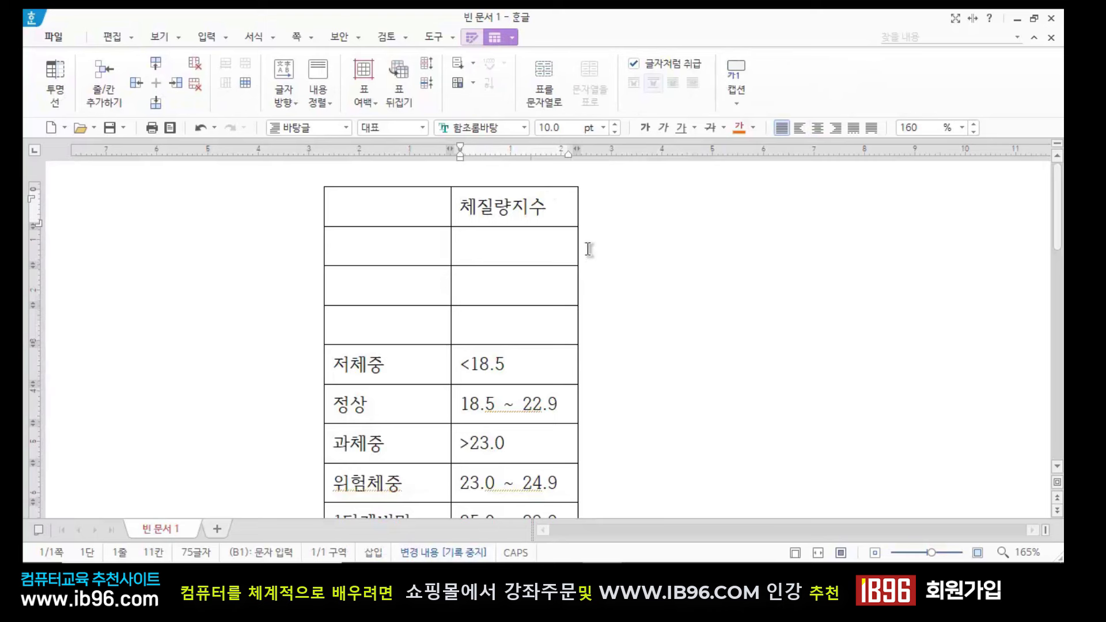
left_click(679, 268)
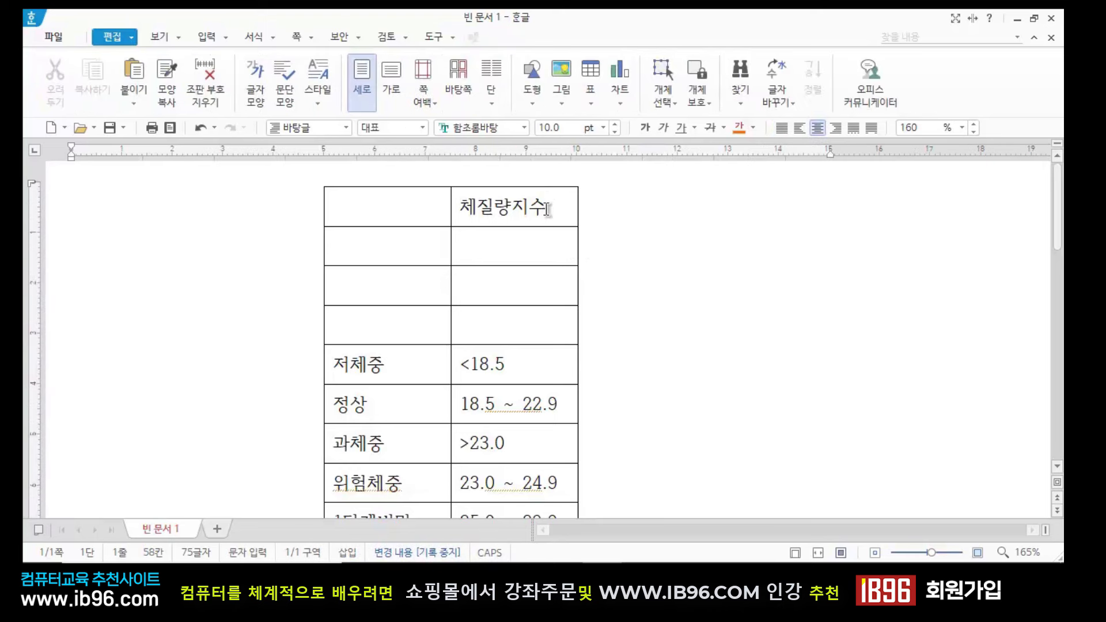
left_click(551, 206)
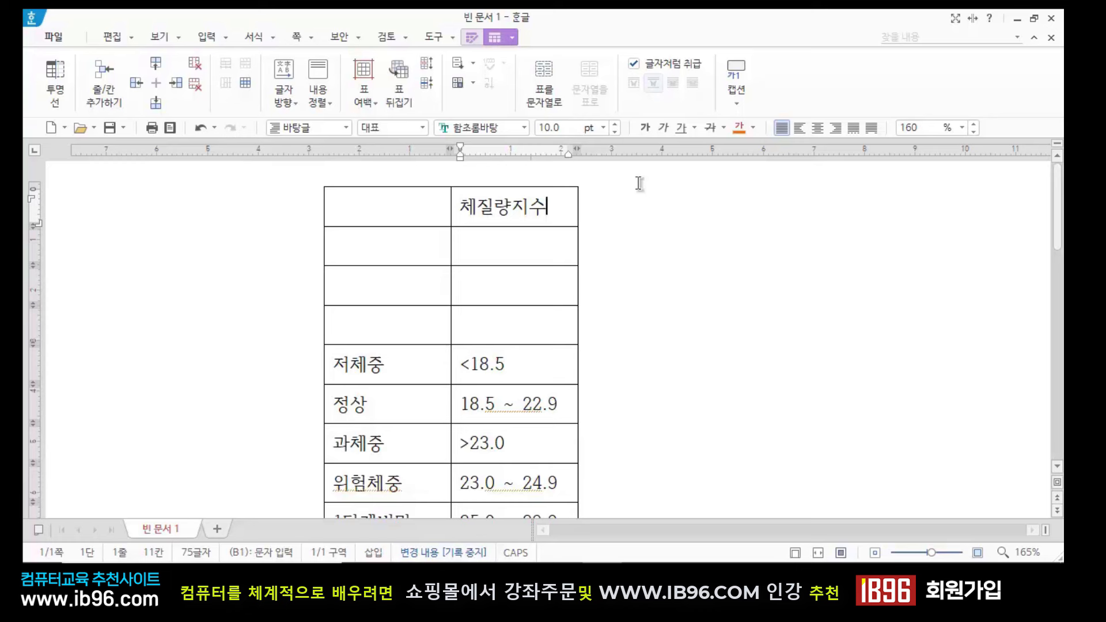
left_click(405, 205)
left_click(553, 206)
left_click(177, 84)
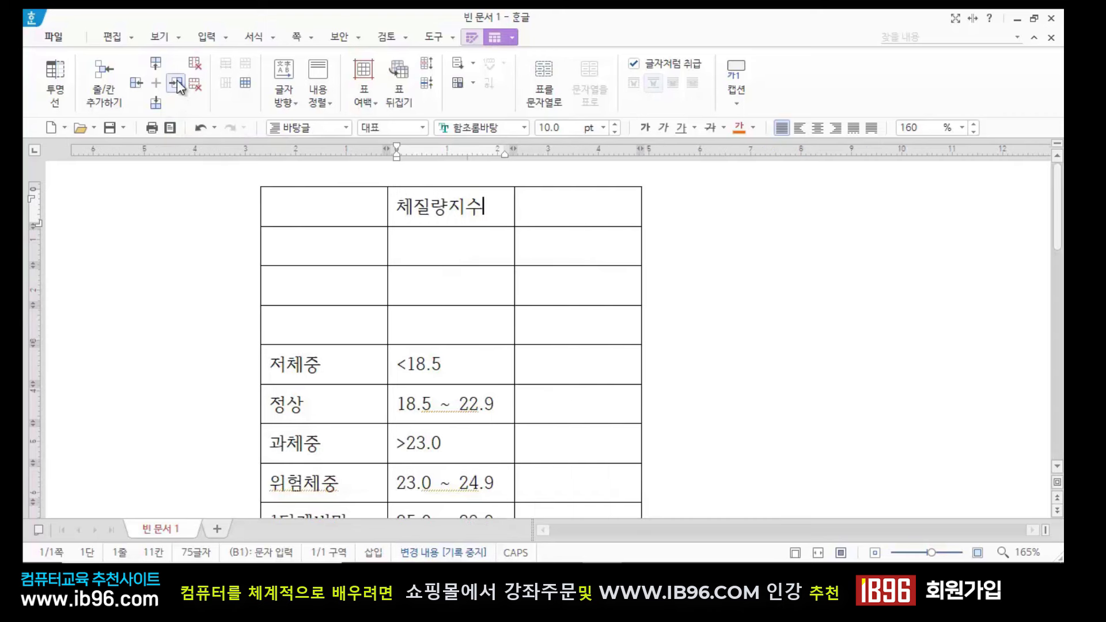
left_click(177, 85)
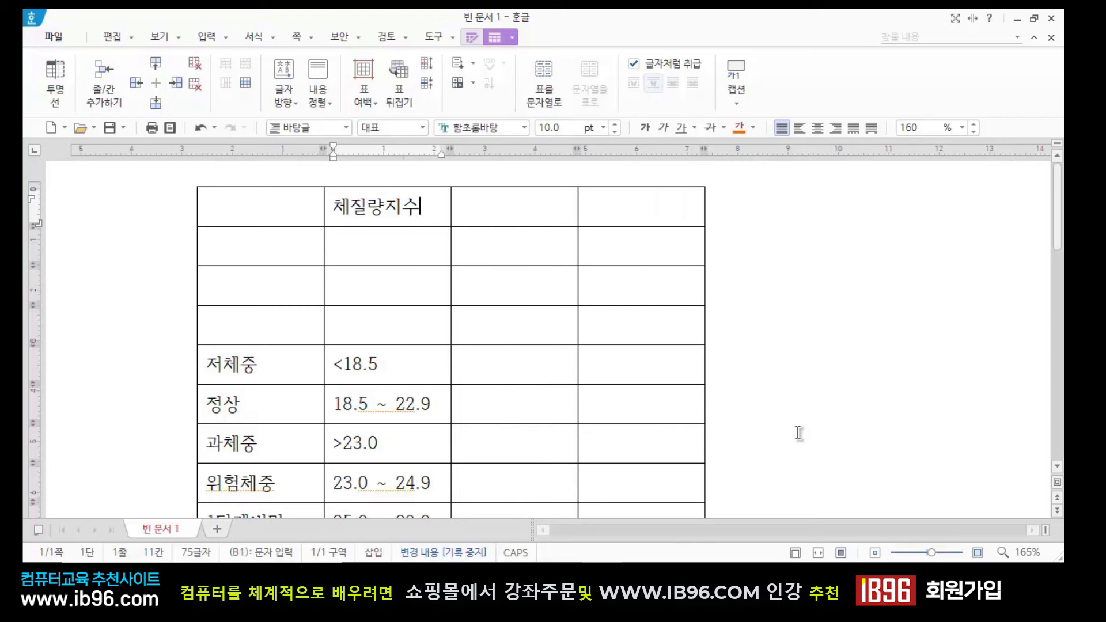
left_click(813, 374)
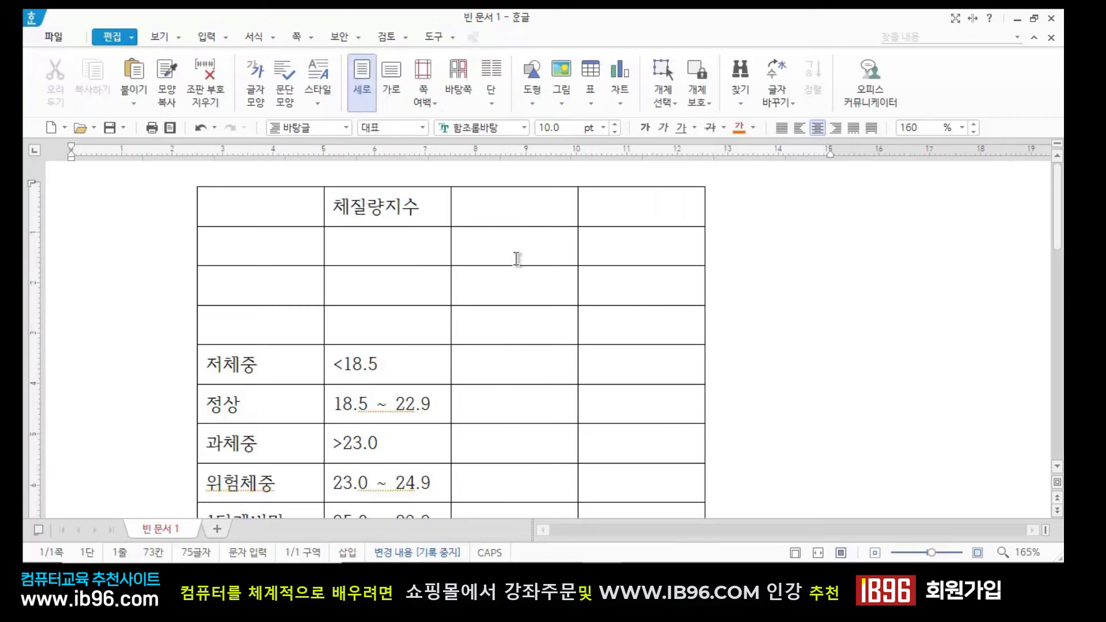
Delete the two blank columns beside the 체질량지수 column
left_click(511, 213)
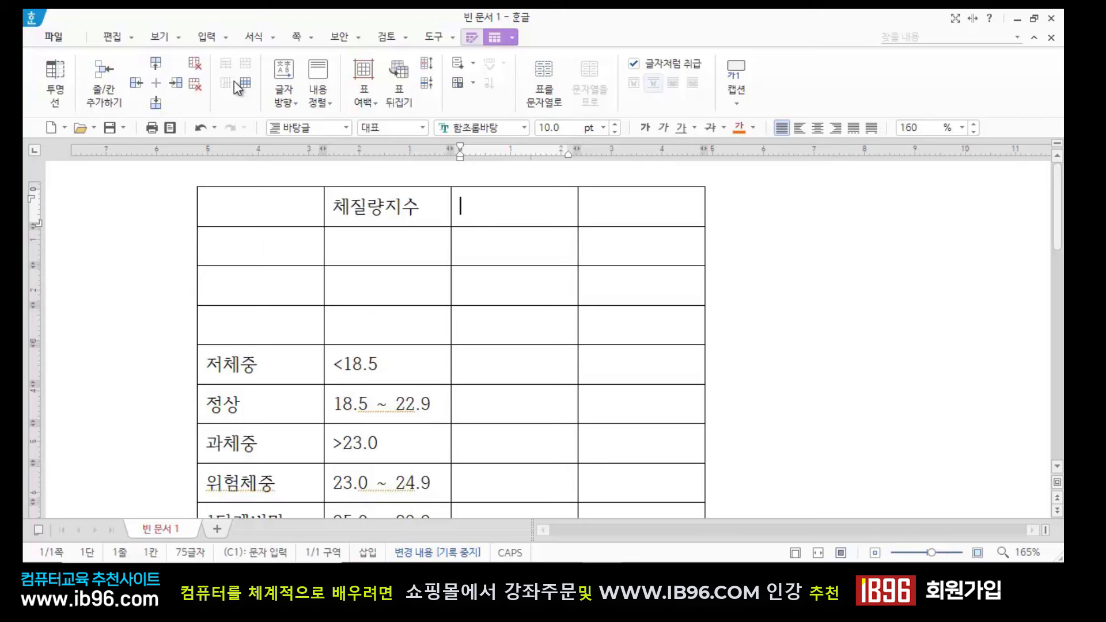
left_click(198, 68)
left_click(198, 68)
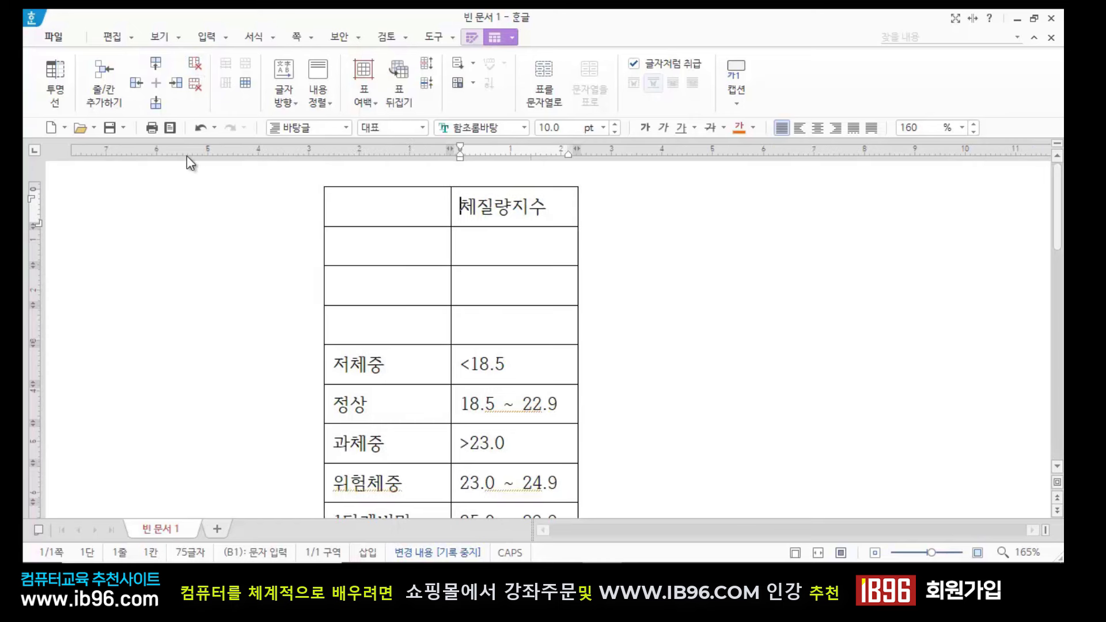
Insert two columns right of the 체질량지수 column and enter 동반질환위험 and 허리둘레 in the first two rows of the third column
left_click(176, 82)
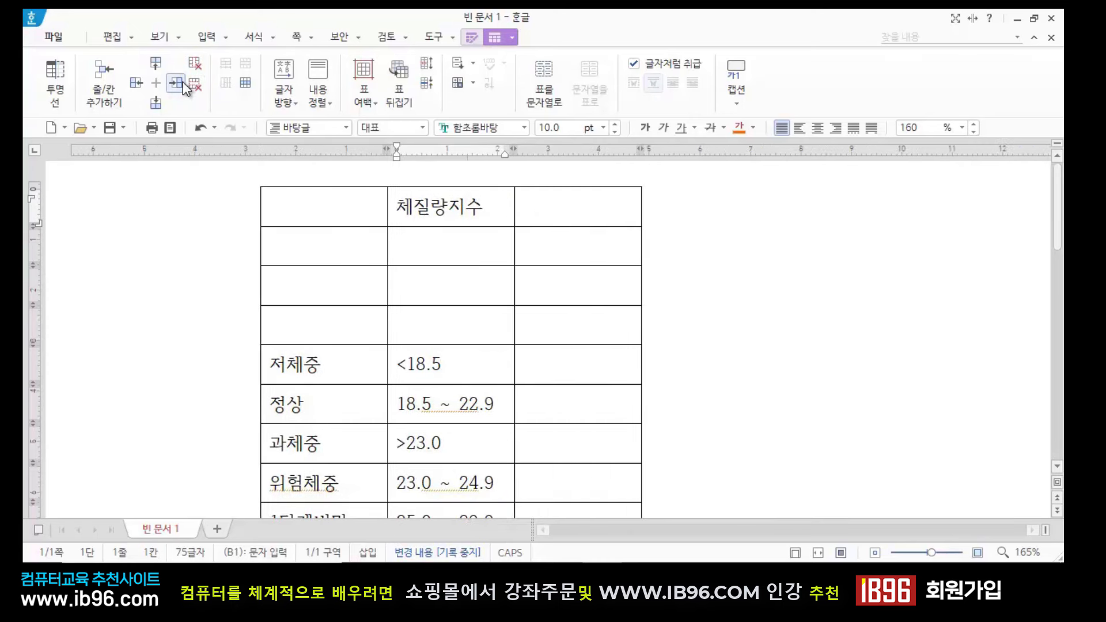
left_click(176, 82)
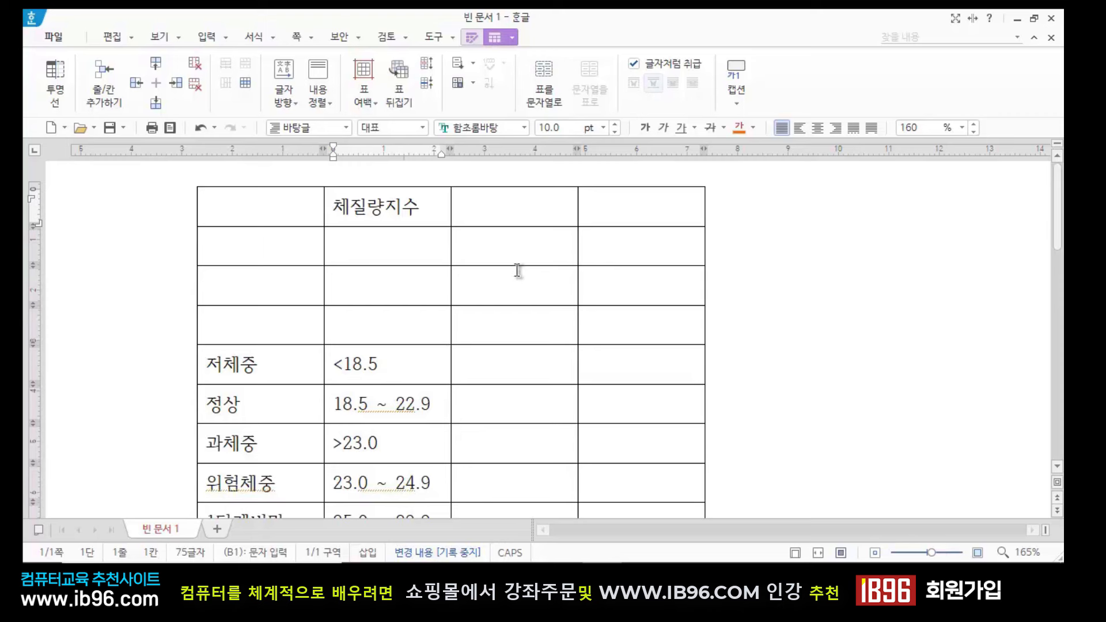
key("Tab")
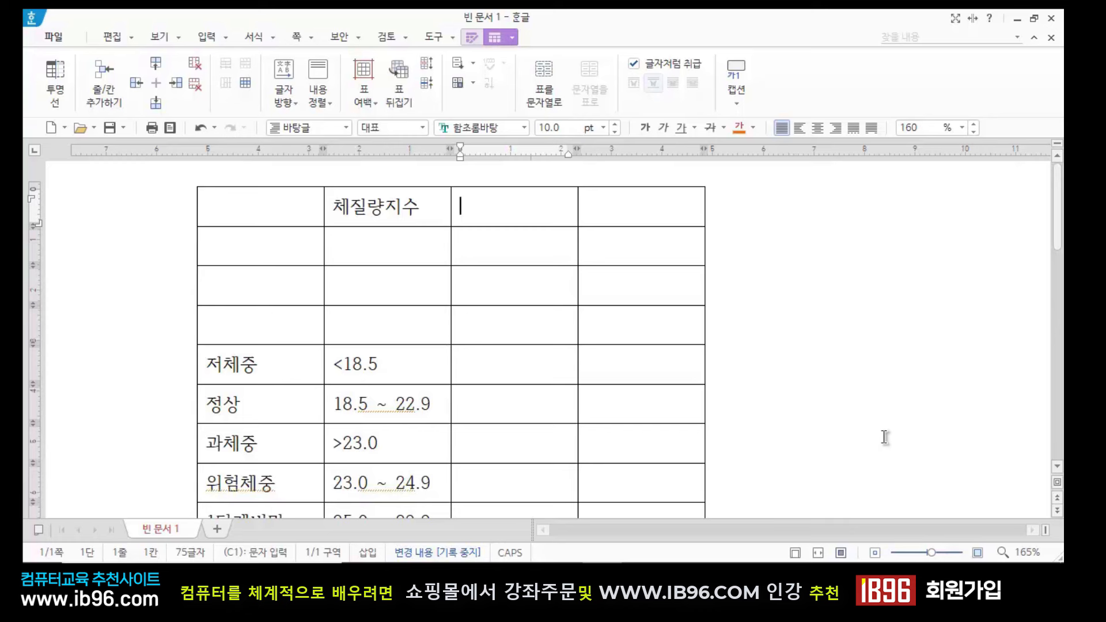
type("동반질환")
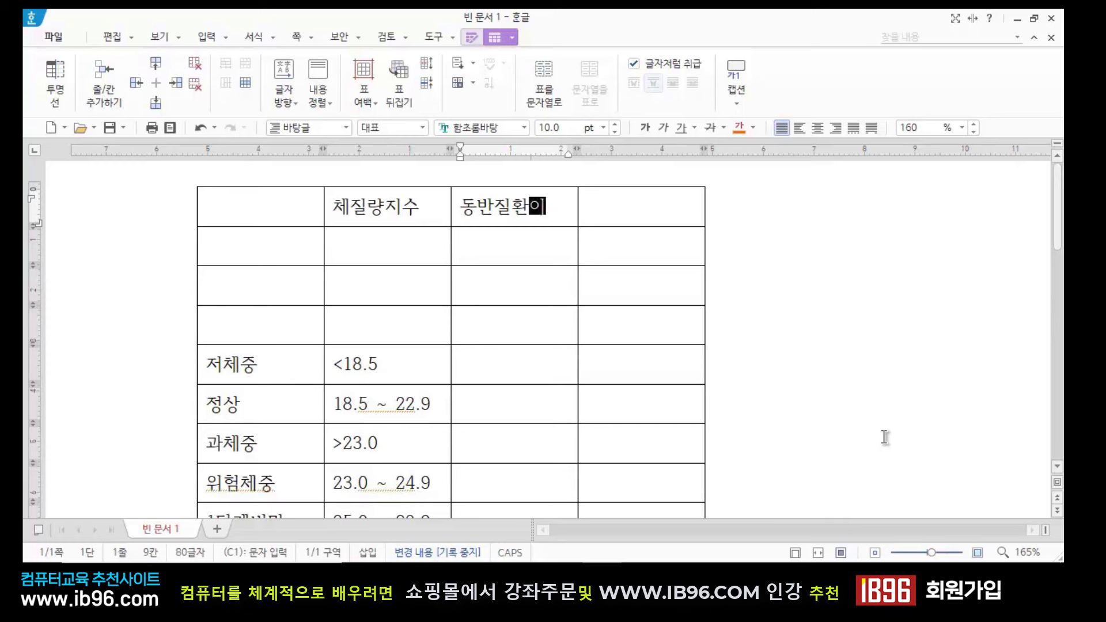
type("위험")
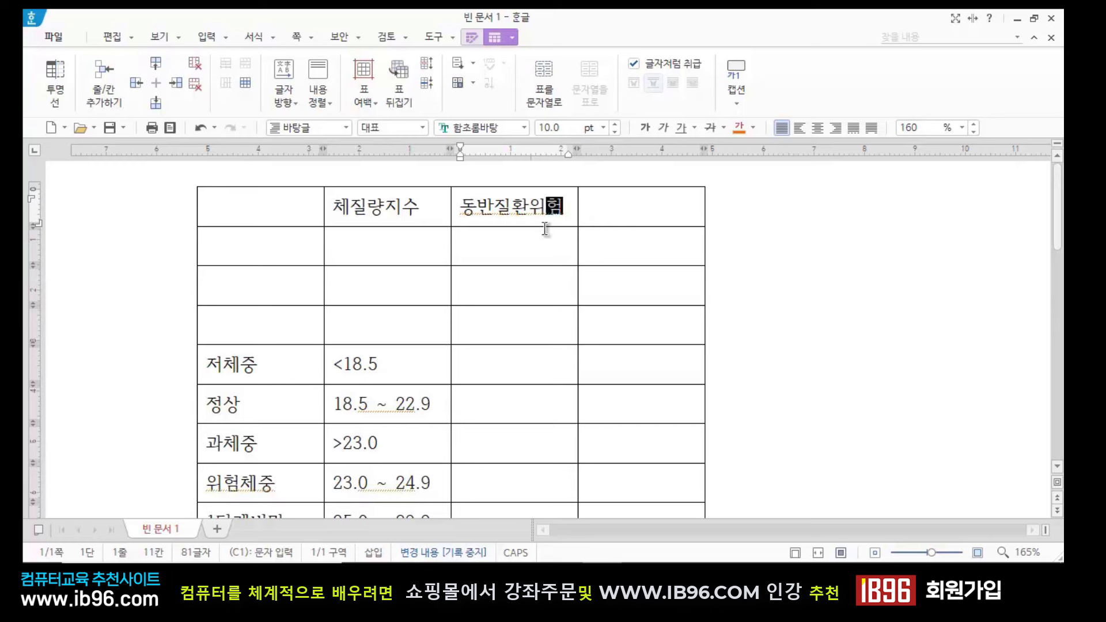
left_click(526, 241)
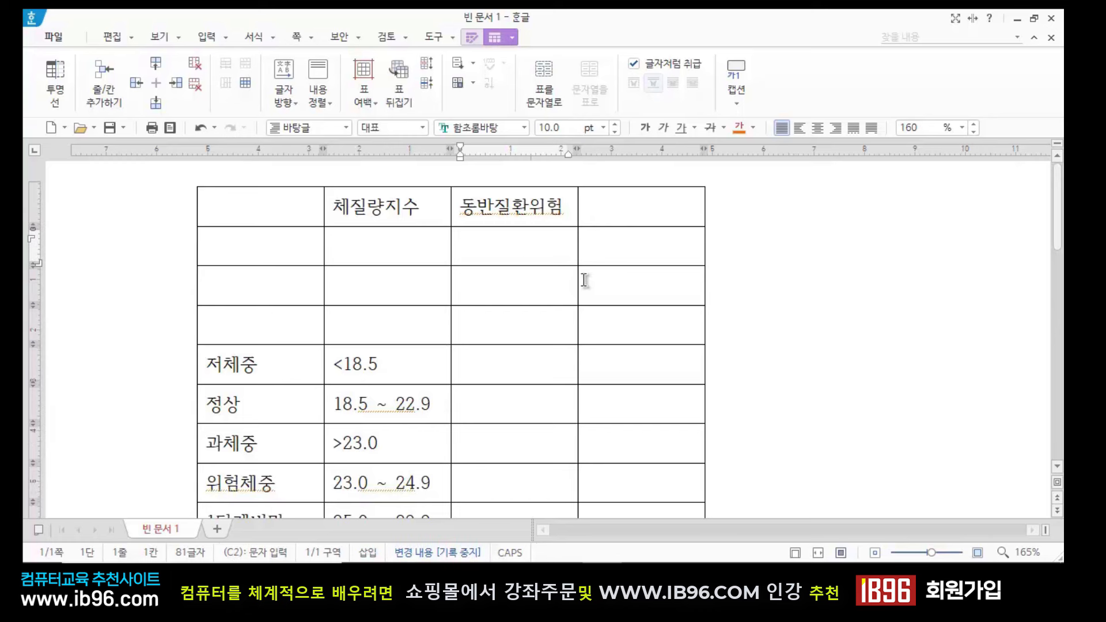
type("허리둘레")
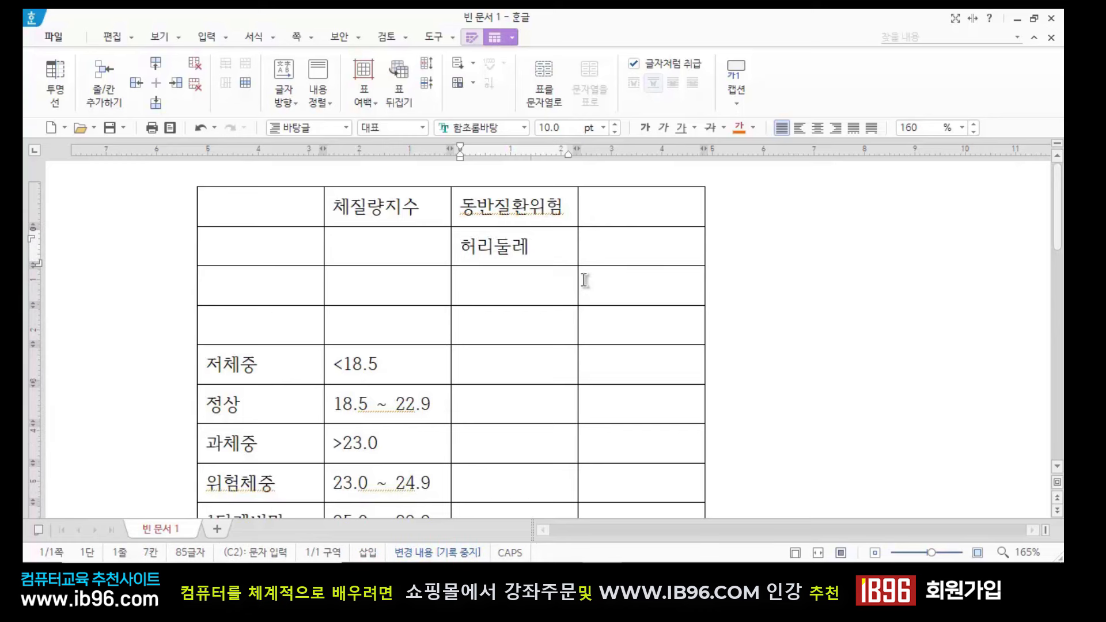
Enter <90㎝(남자) in the third row of the third column, taking the ㎝ symbol from the 단위기호 characters
left_click(513, 299)
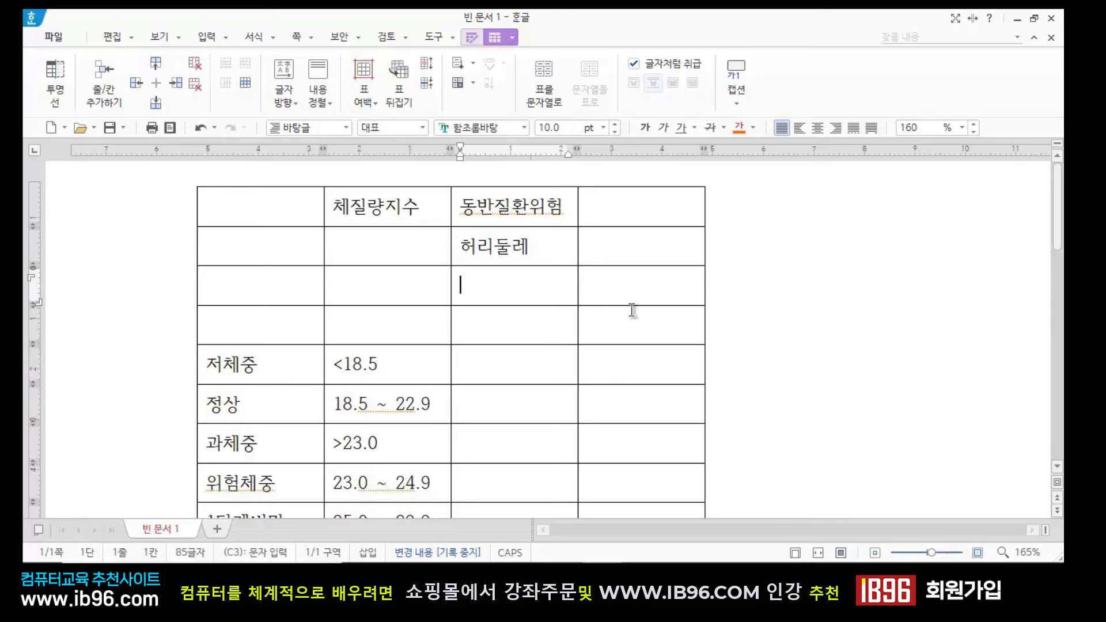
type("<90")
key("ctrl+F10")
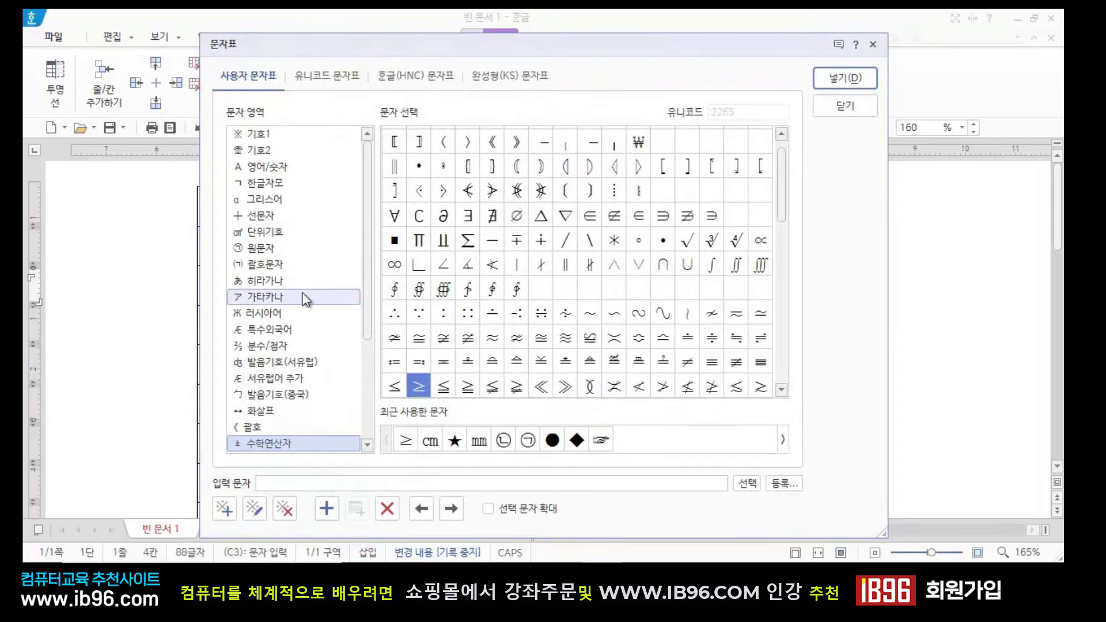
left_click(274, 231)
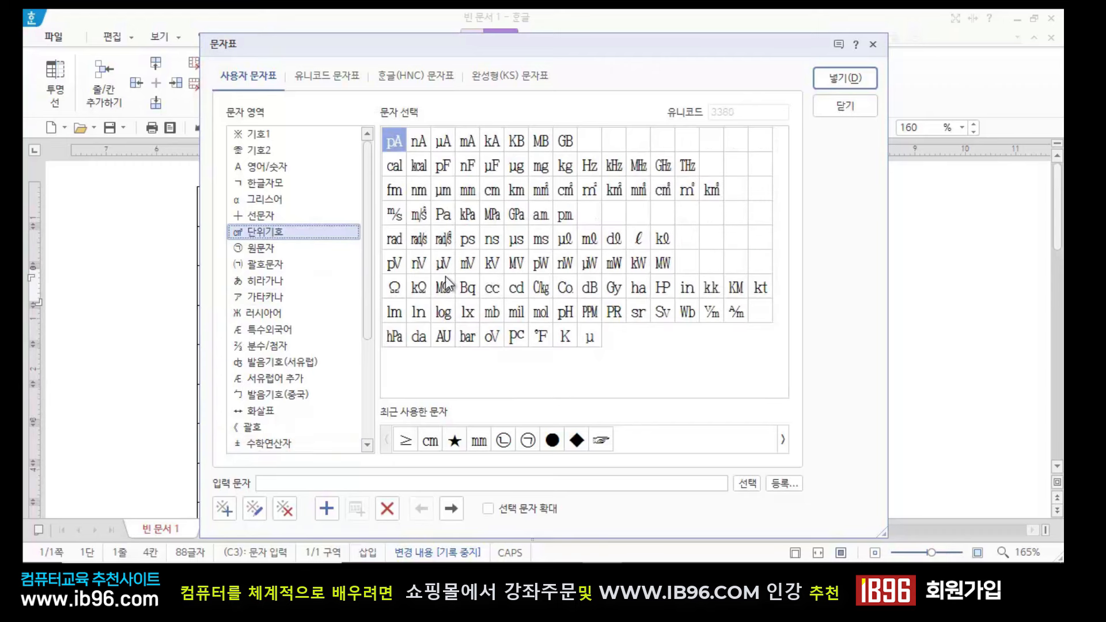
left_click(492, 193)
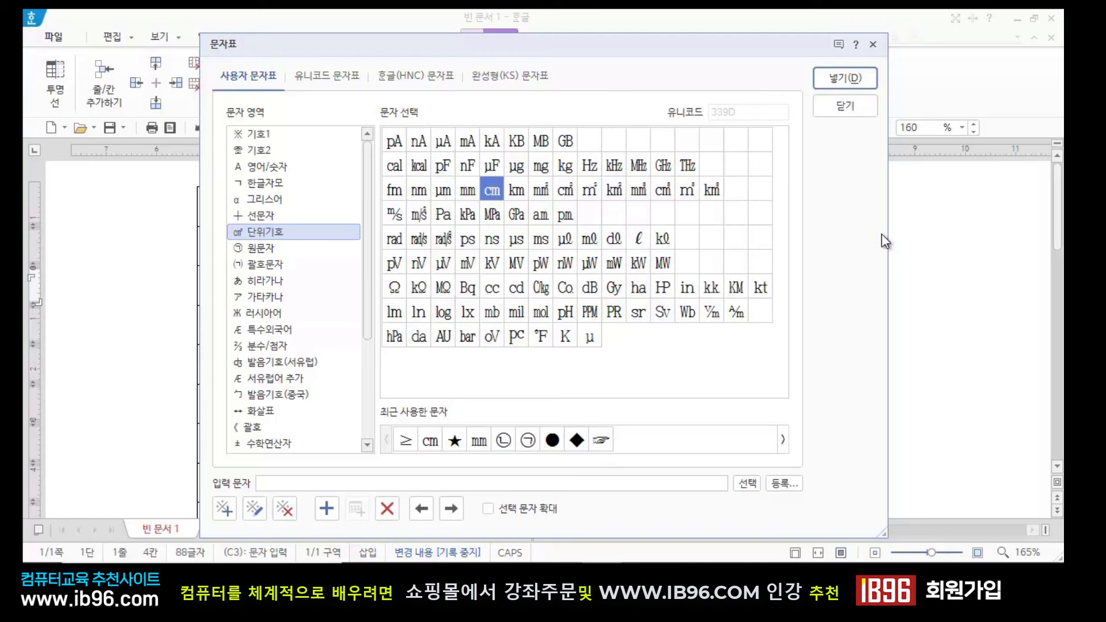
key("Return")
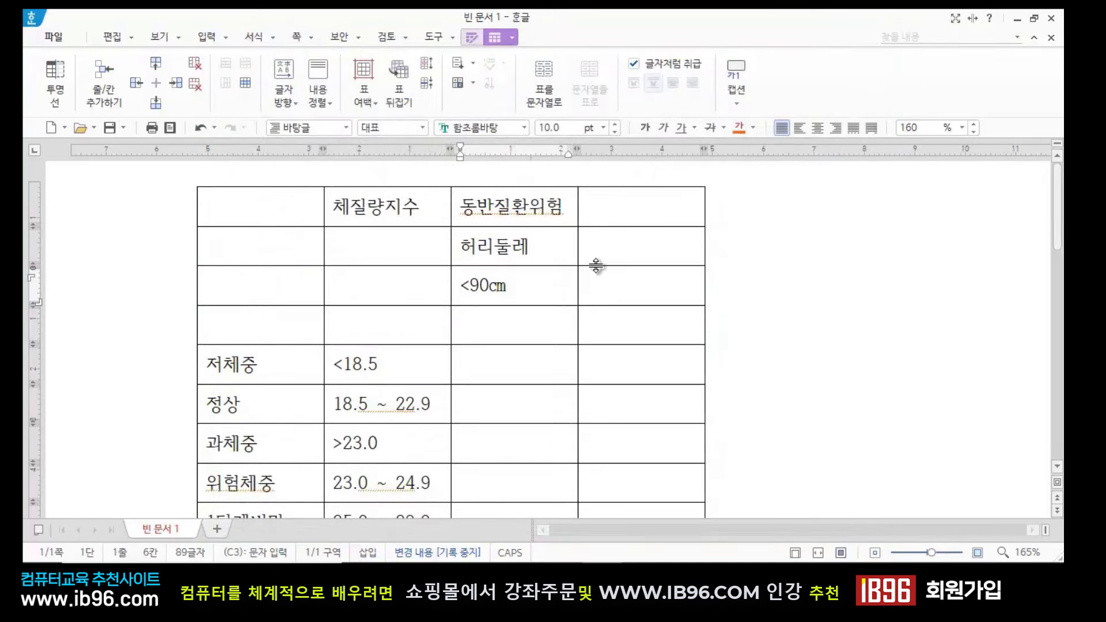
type("(남자)")
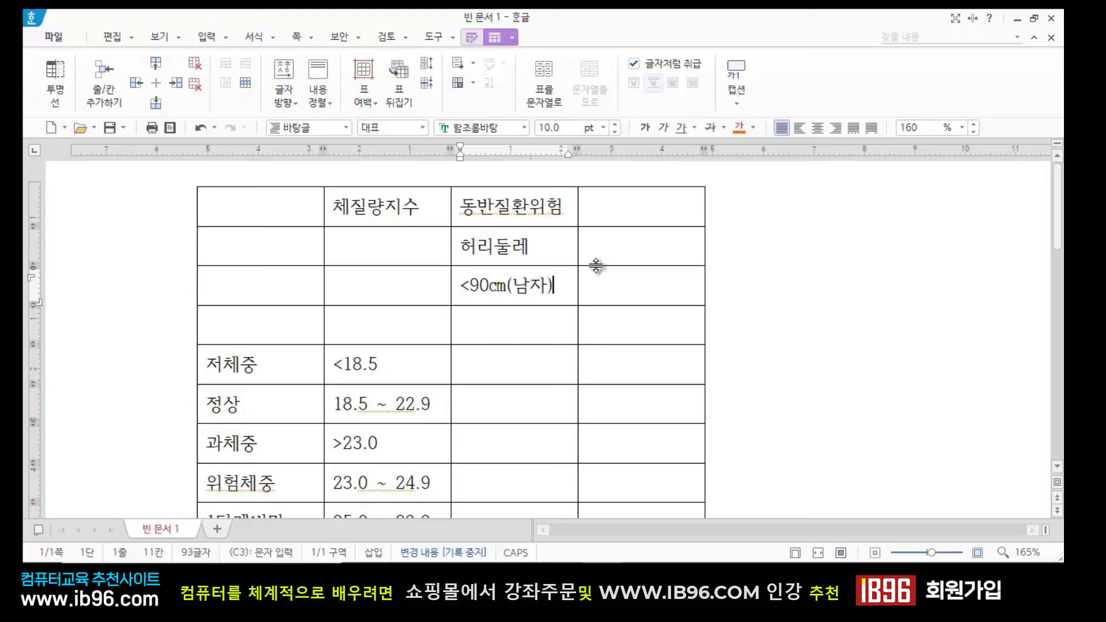
Switch to the slide show, circle the ≥ sign in the sample table's fourth column, and delete all ink on the slide
left_click(646, 288)
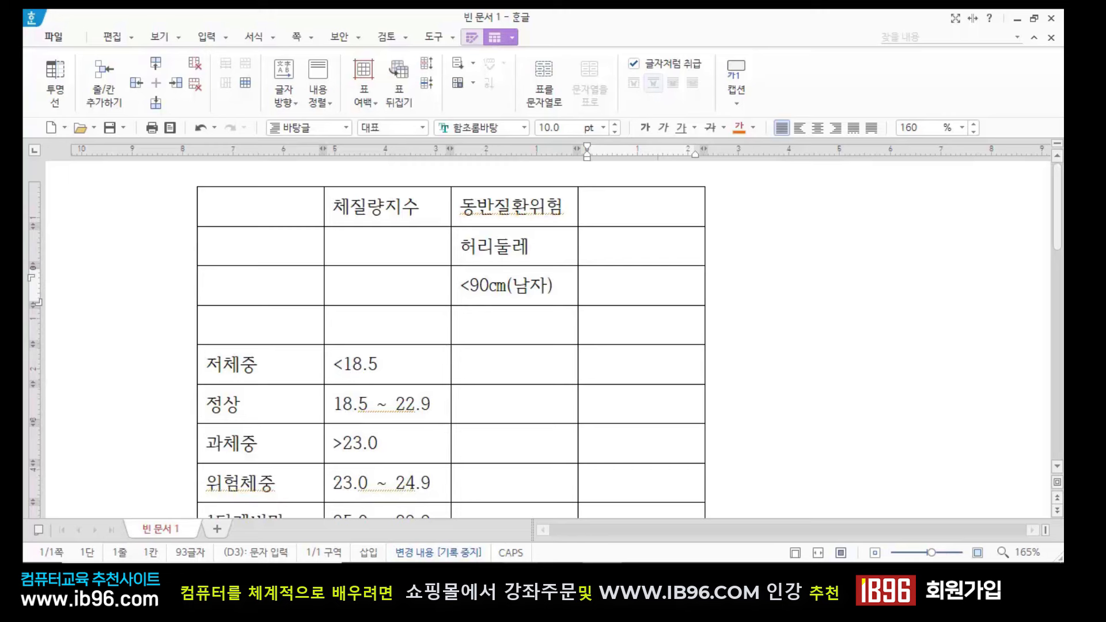
left_click(523, 577)
left_click(619, 508)
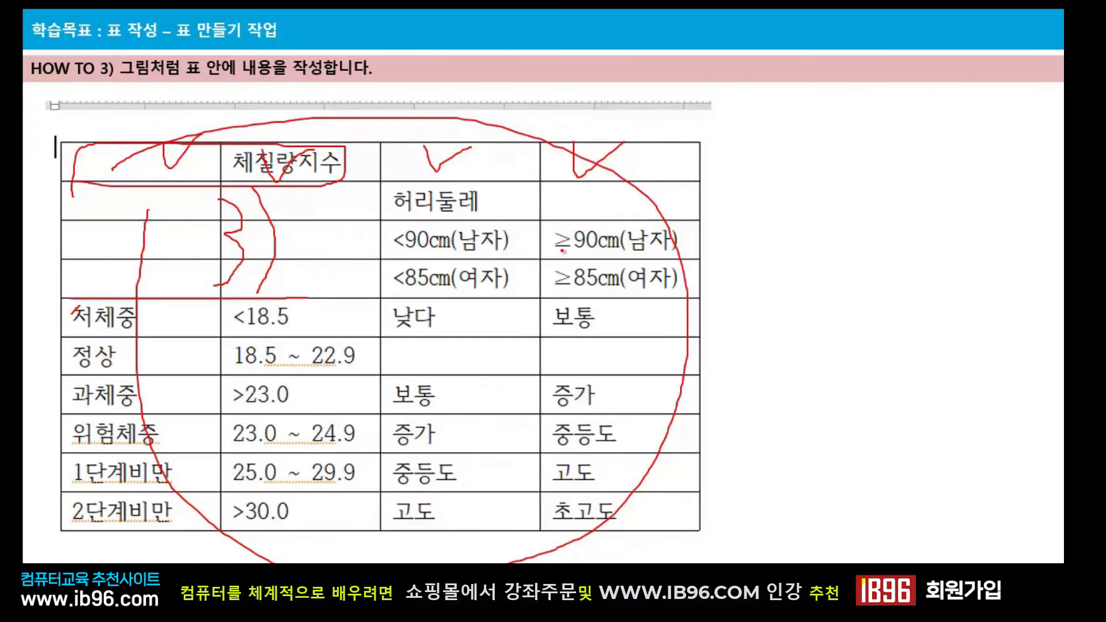
mouse_move(579, 253)
left_mouse_down()
mouse_move(559, 228)
mouse_move(570, 254)
left_mouse_up()
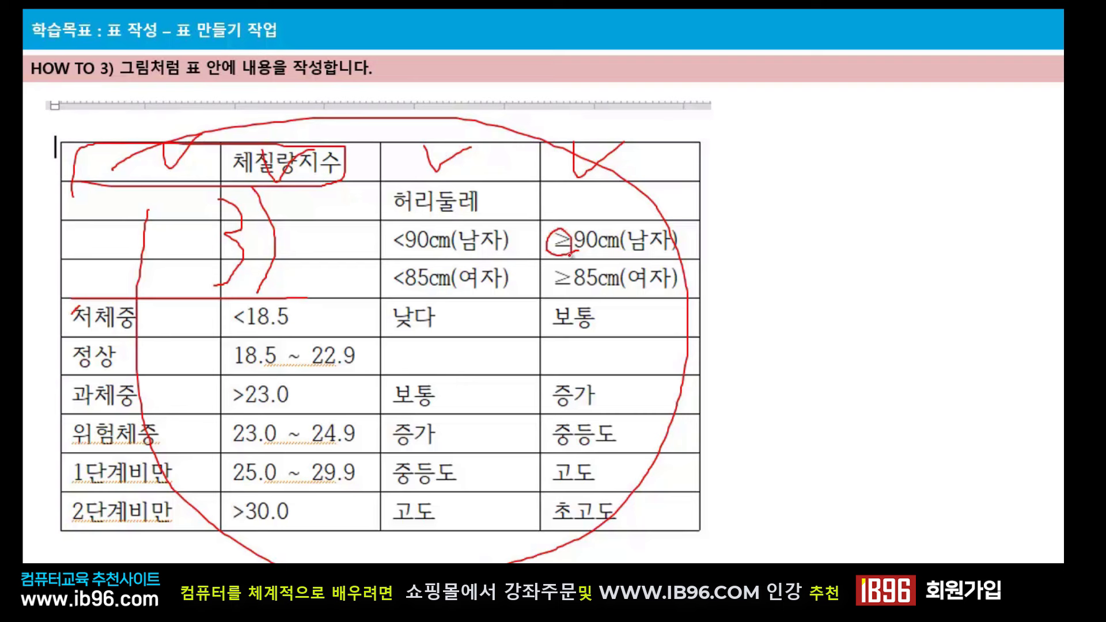
right_click(764, 225)
mouse_move(841, 420)
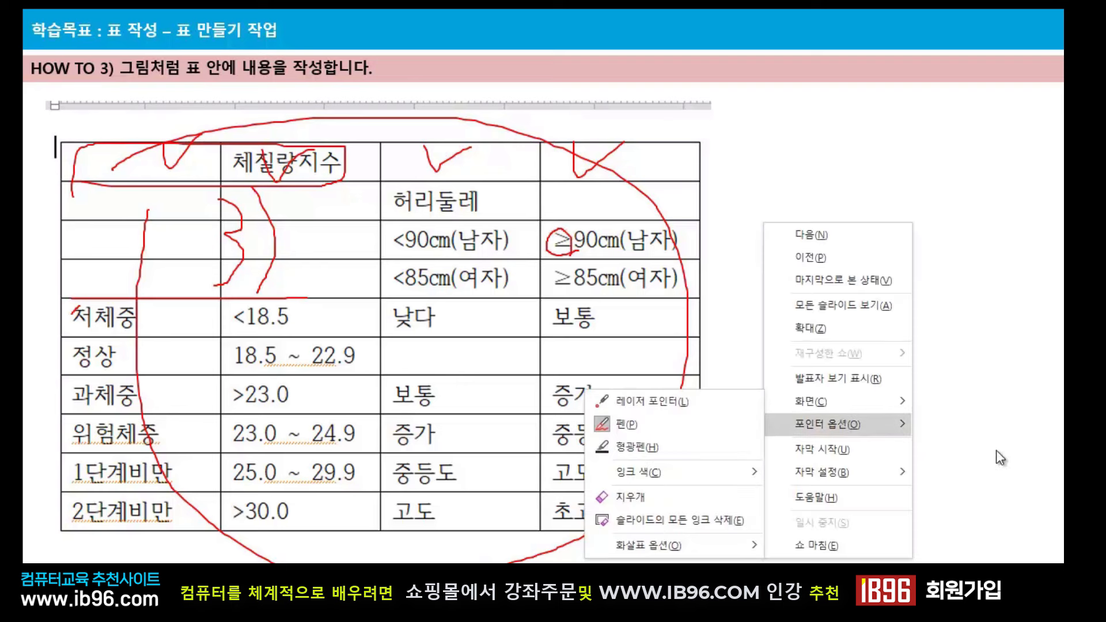
left_click(697, 521)
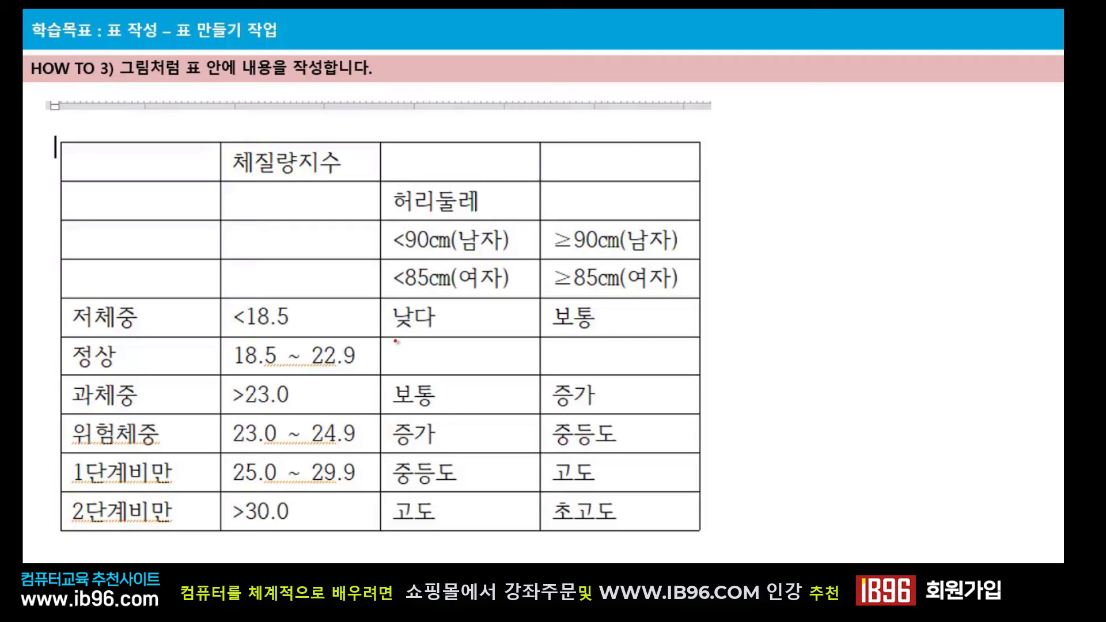
Return from the slide show to the 빈 문서 1 document in Hangul
right_click(482, 301)
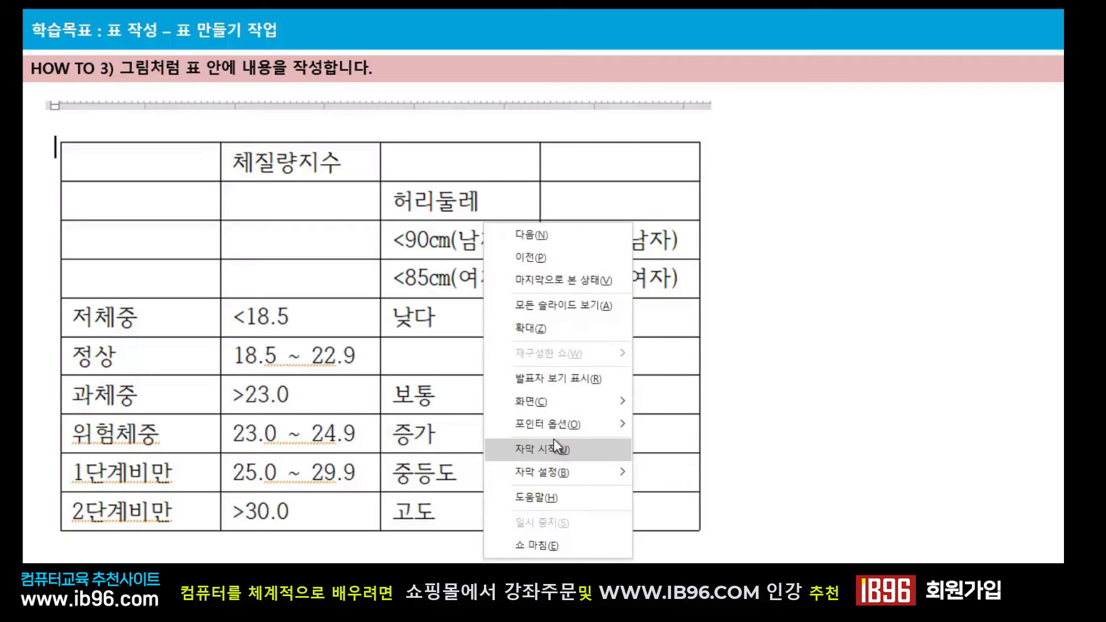
mouse_move(563, 401)
left_click(702, 479)
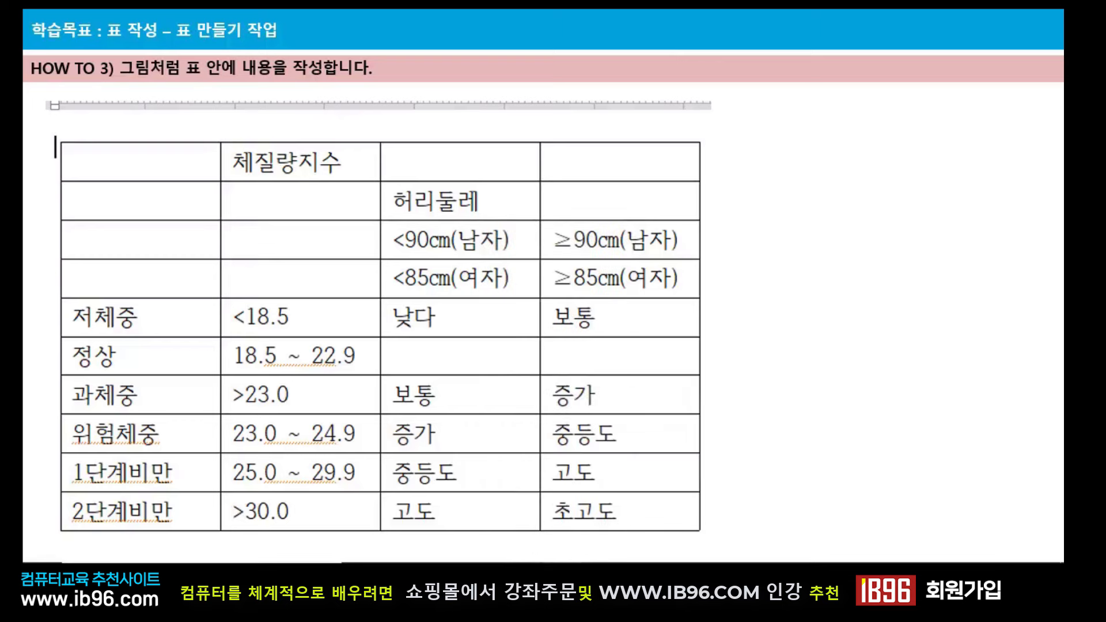
left_click(320, 579)
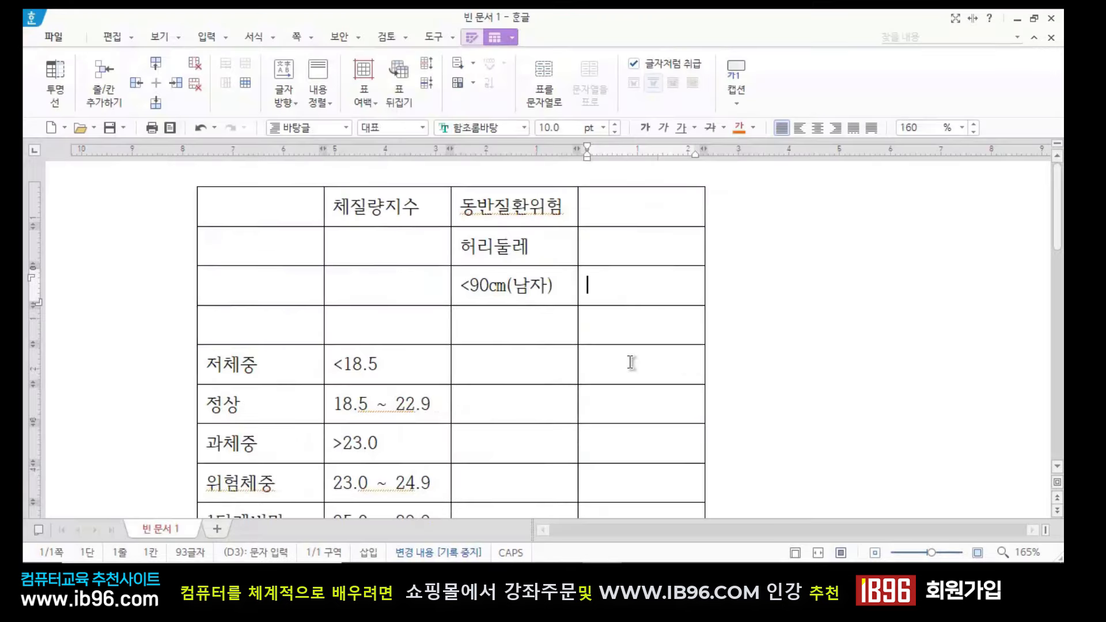
Insert the ≥ symbol from the 수학연산자 characters in the third row of the fourth column
key("ctrl+F10")
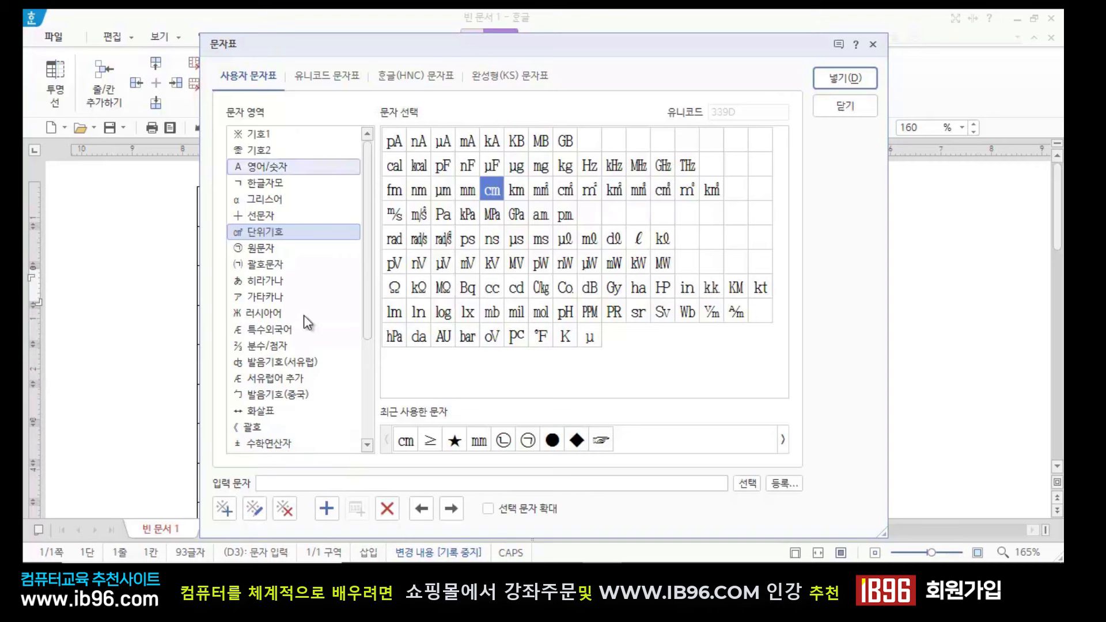
left_click(282, 446)
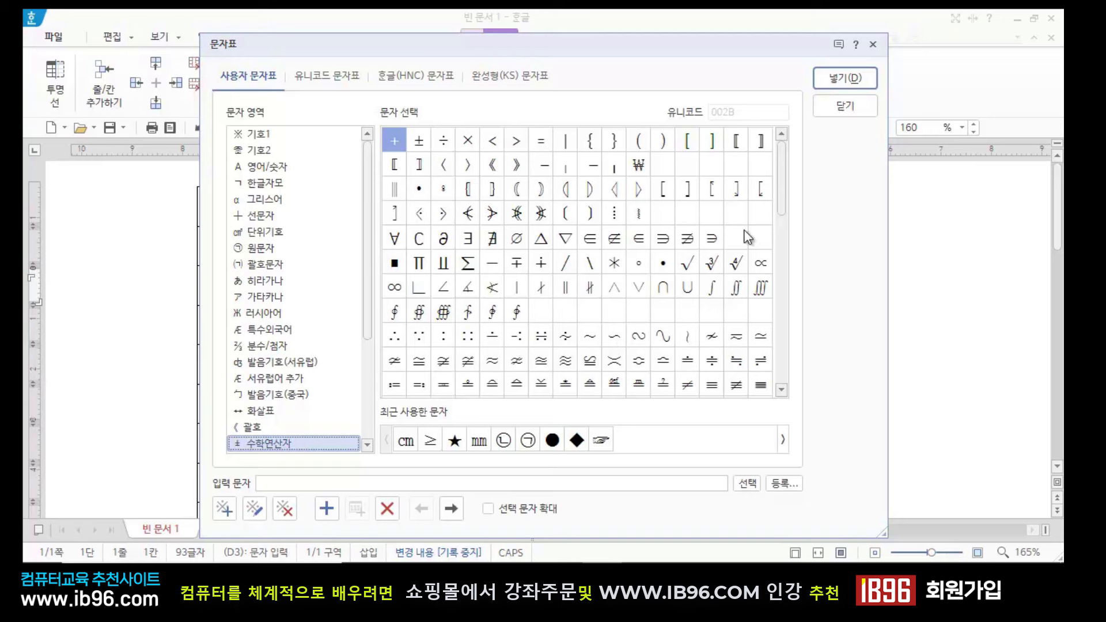
left_click_drag(786, 208, 779, 225)
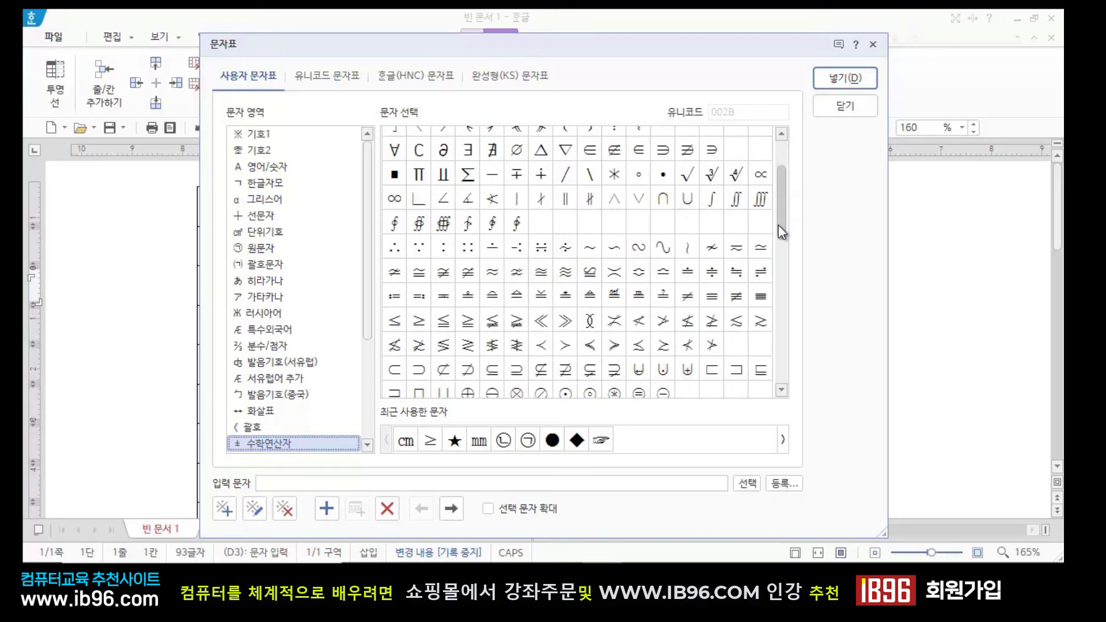
left_click(424, 321)
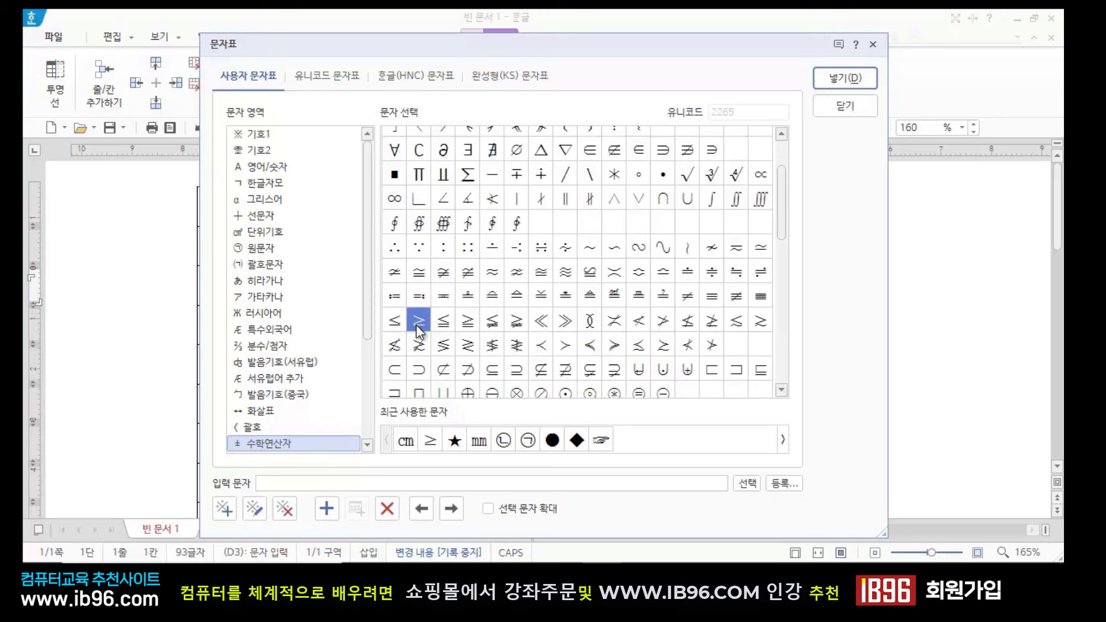
left_click(844, 77)
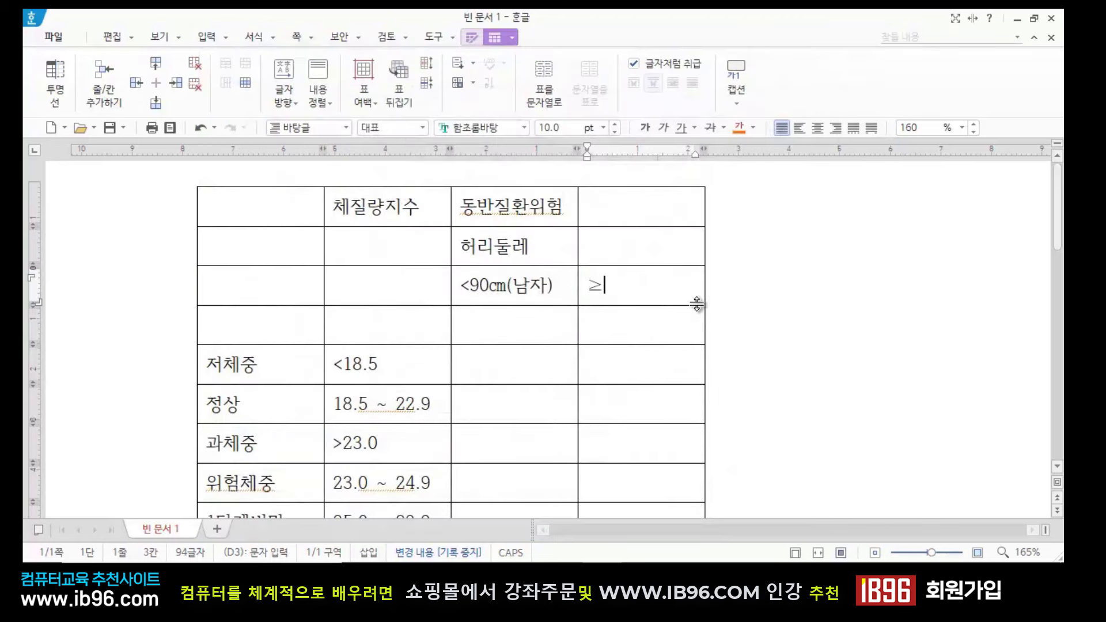
Complete the cell after the ≥ symbol with 90㎝(남자), taking ㎝ from the 단위기호 characters
type("90")
key("ctrl+F10")
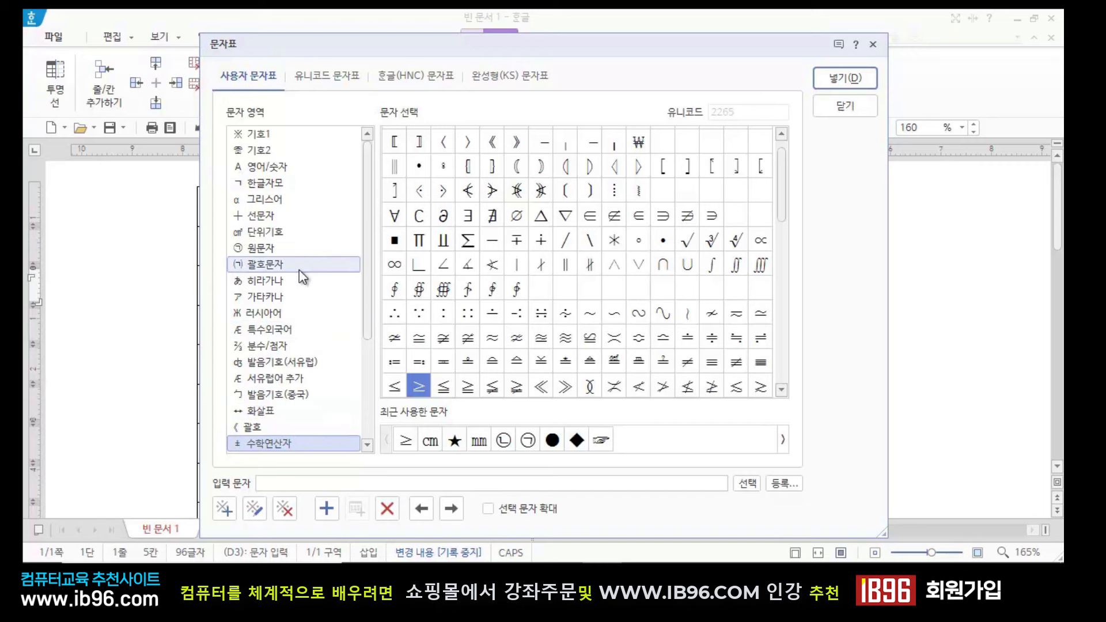
left_click(285, 231)
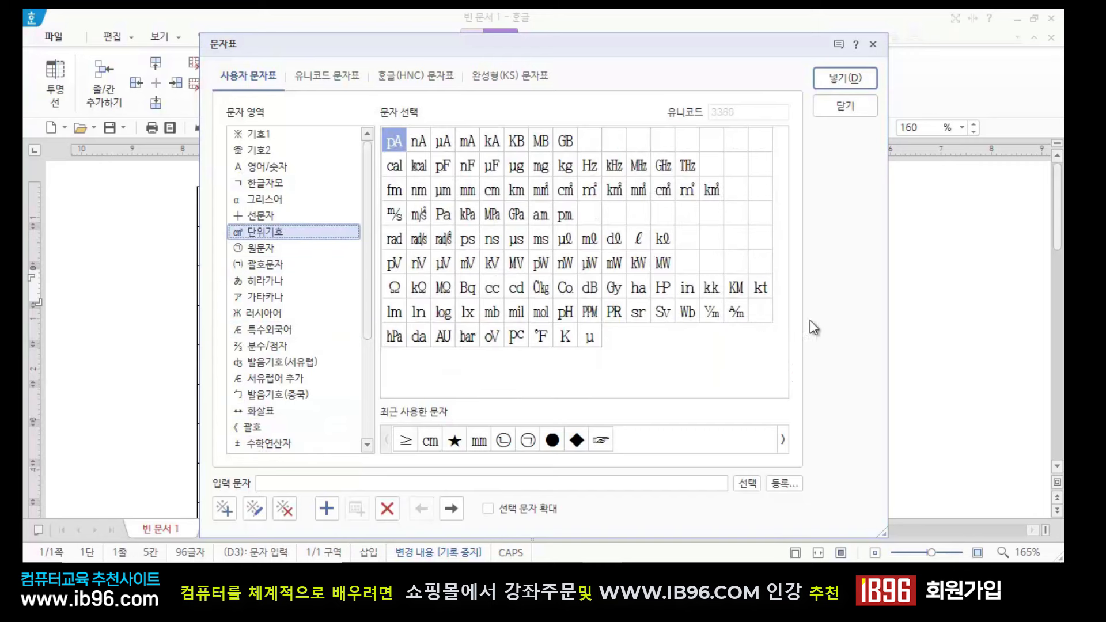
left_click(493, 189)
key("Return")
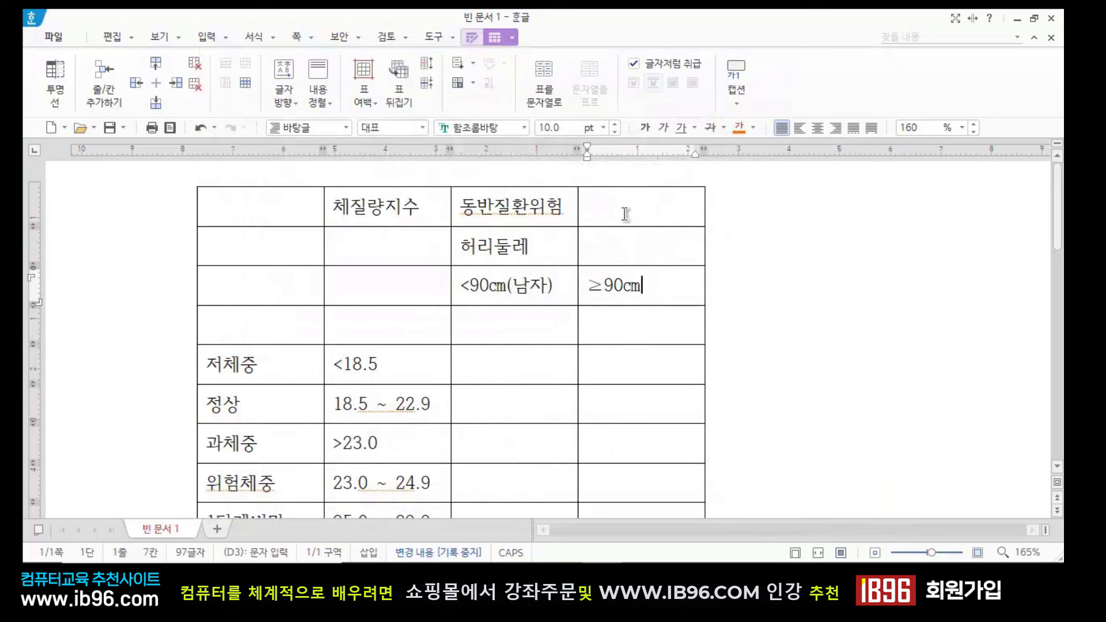
type("(남자)")
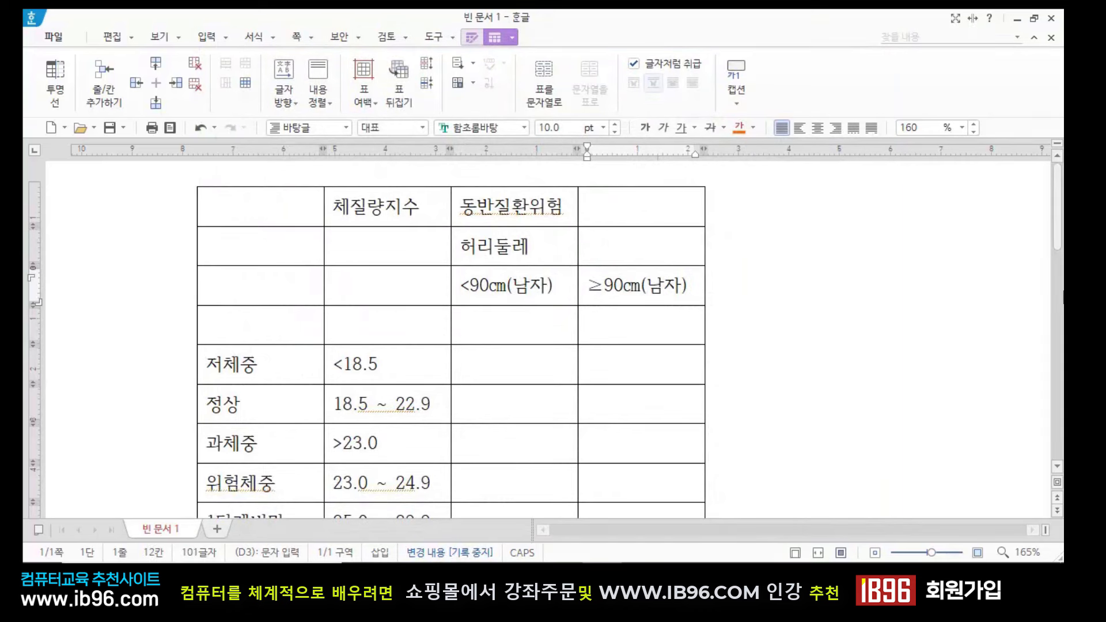
left_click(749, 331)
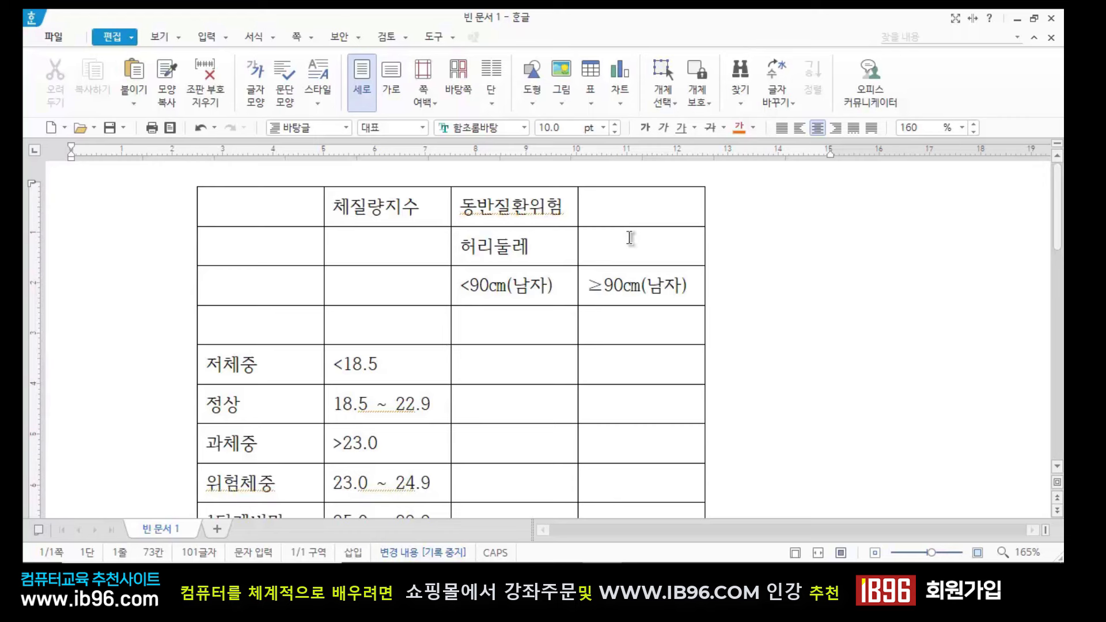
left_click(508, 285)
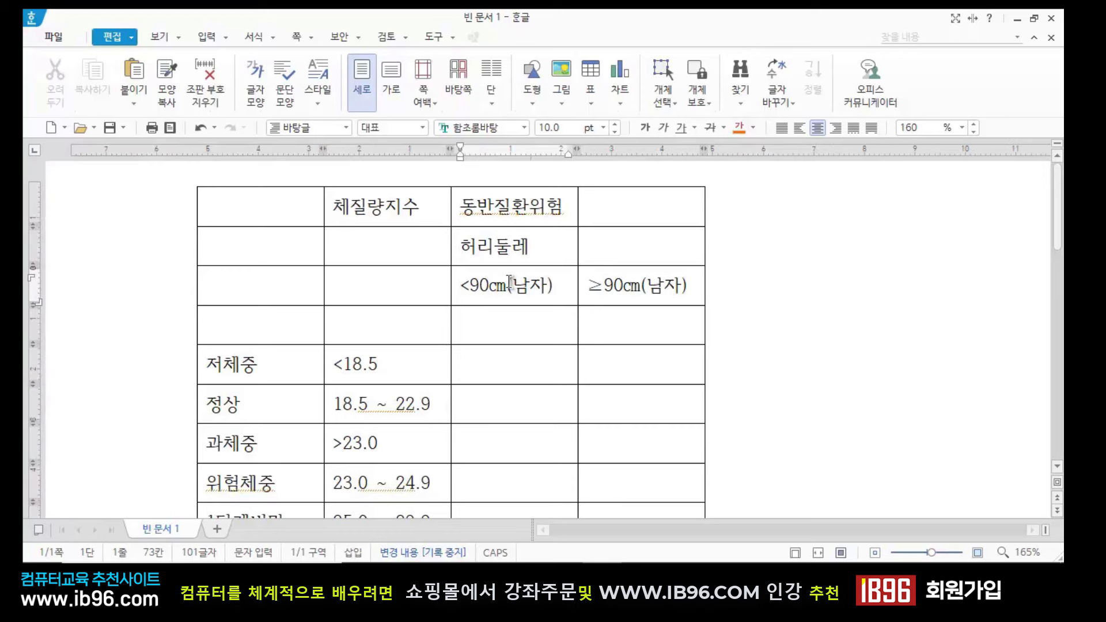
left_click(819, 339)
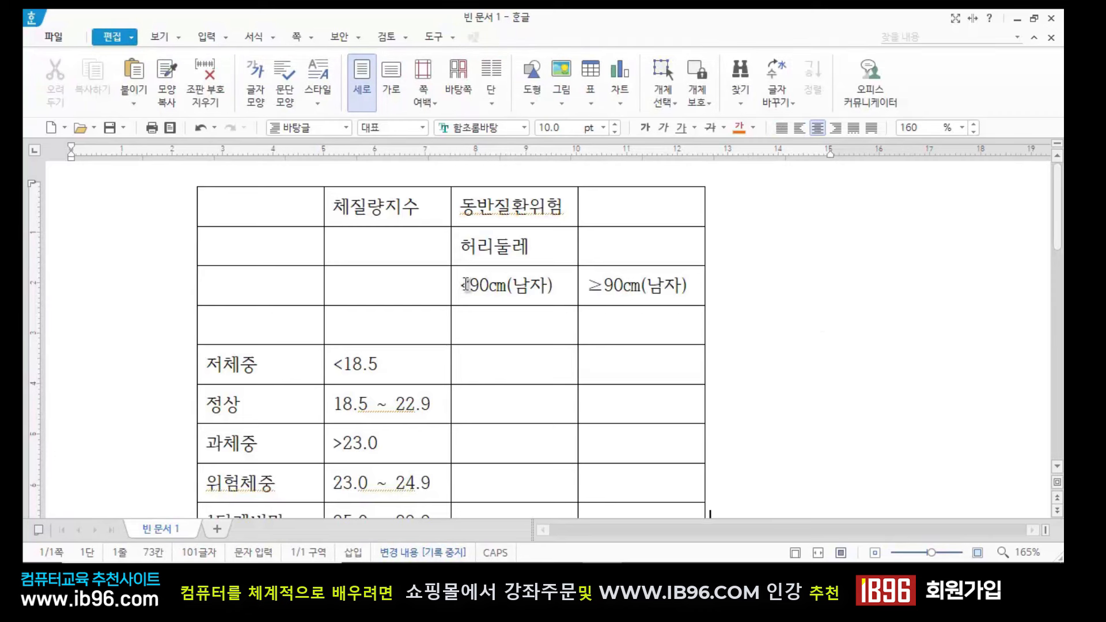
left_click(464, 285)
left_click(786, 289)
left_click_drag(475, 287, 660, 284)
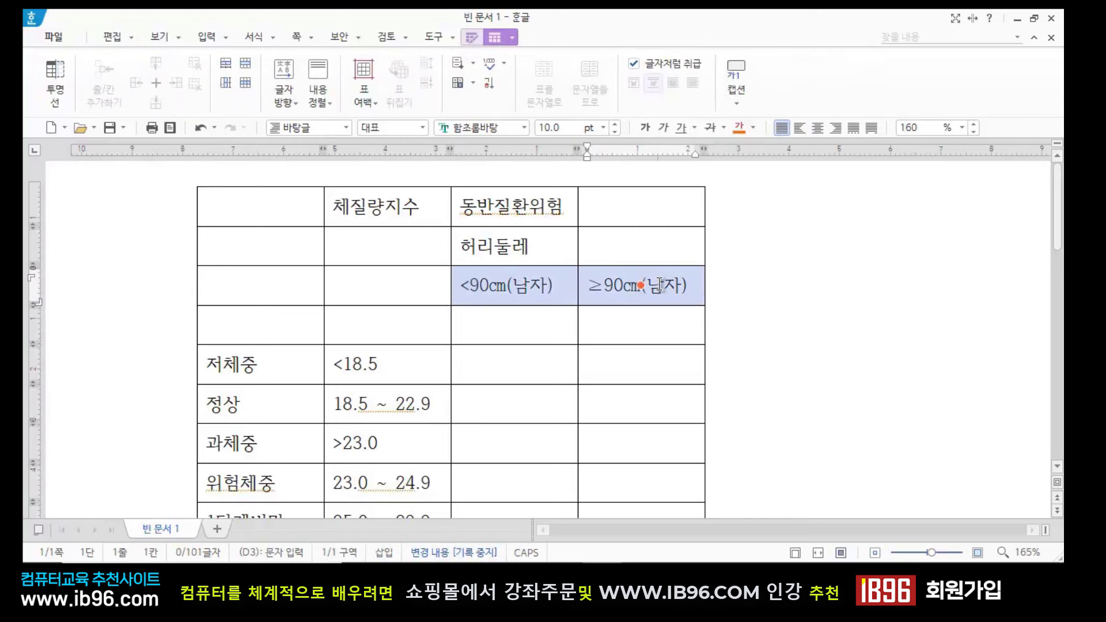
left_click(802, 288)
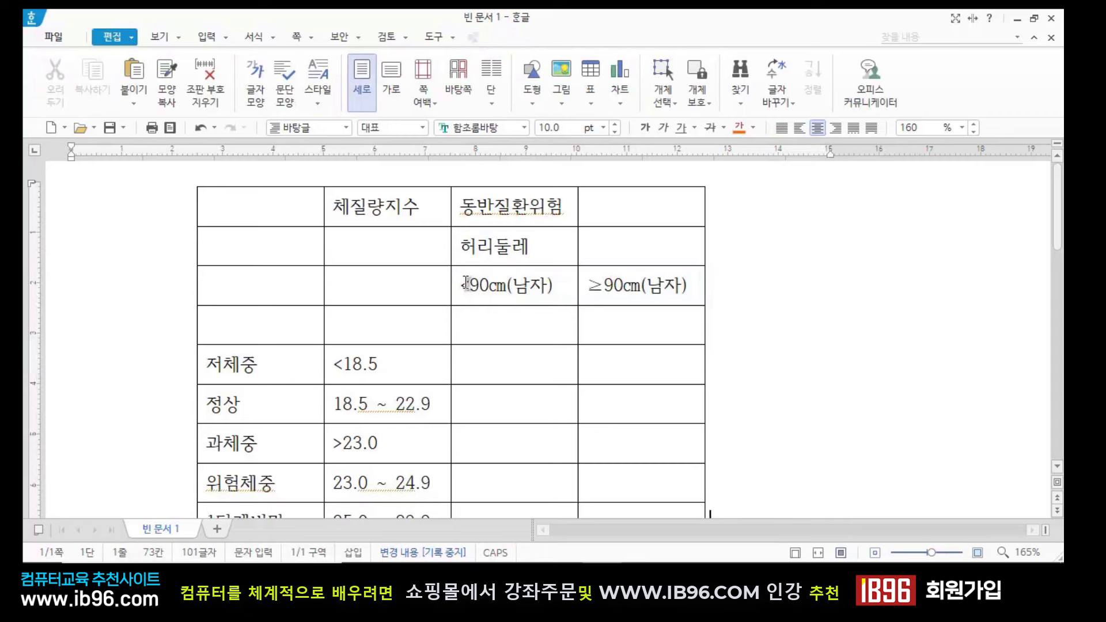
Copy the two cells <90㎝(남자) and ≥90㎝(남자) in the third row, and clear the selection
left_click_drag(467, 285, 632, 284)
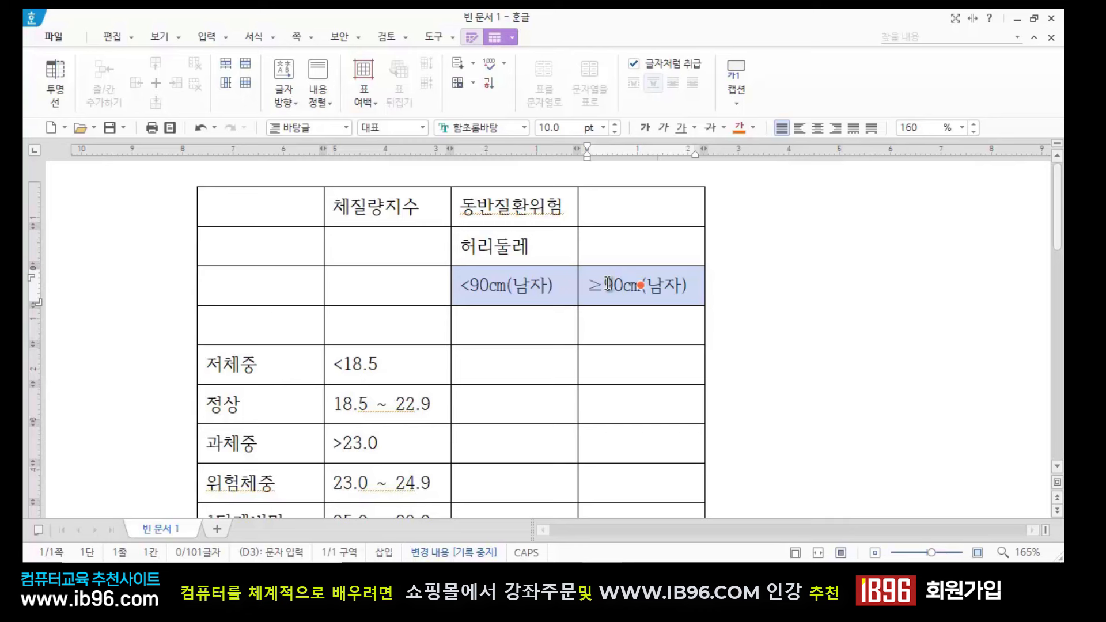
left_click(112, 37)
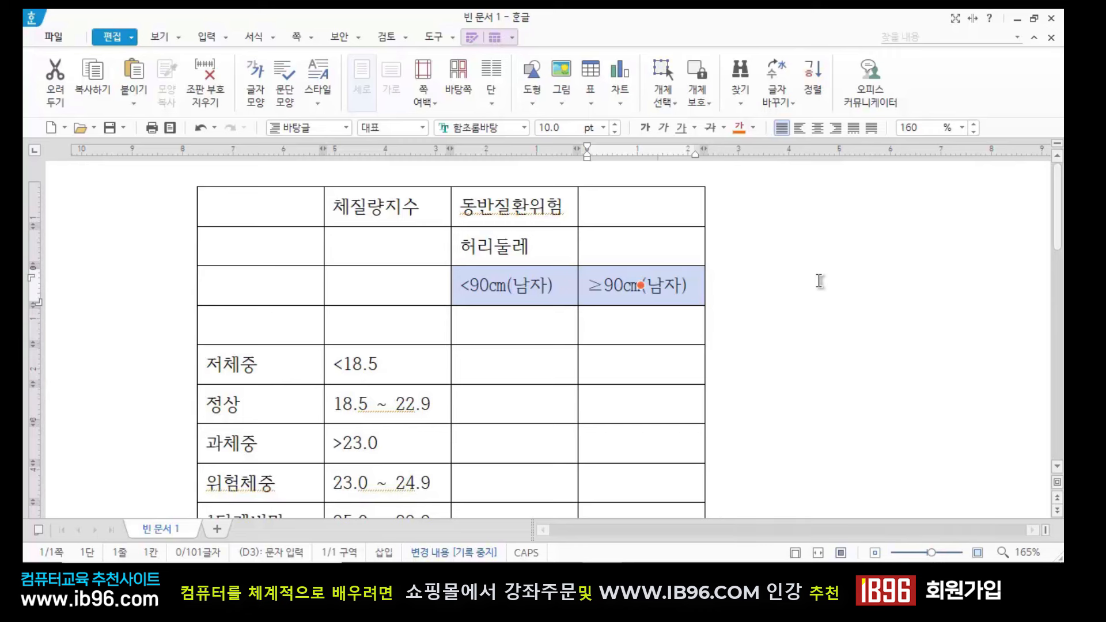
left_click(789, 291)
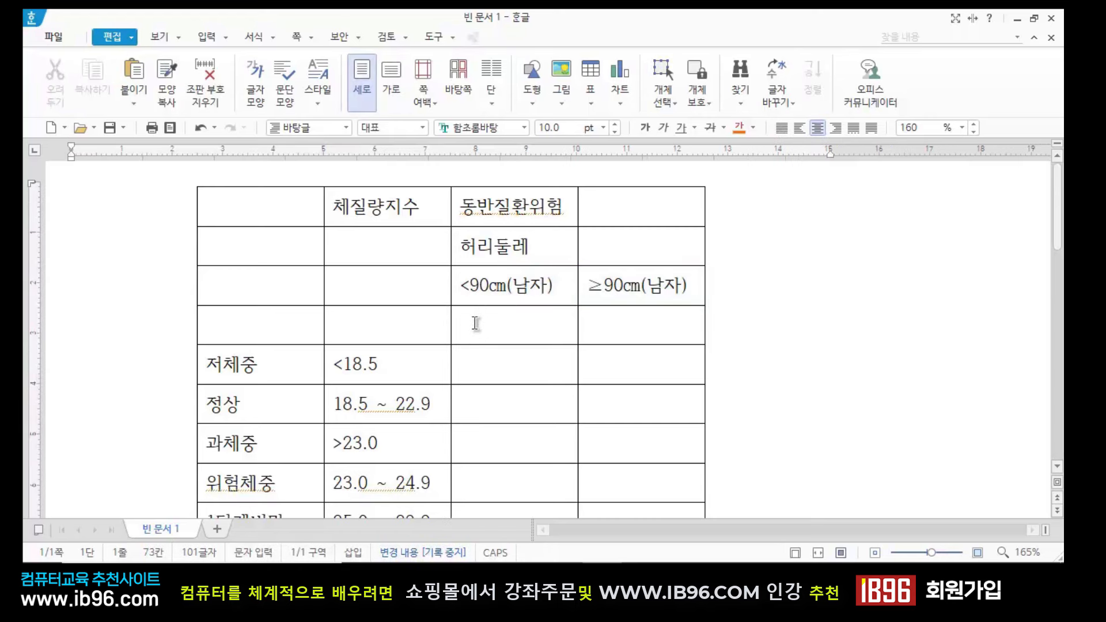
Paste the copied cells into the fourth row starting at the third column, using the 덮어쓰기 option
left_click(475, 323)
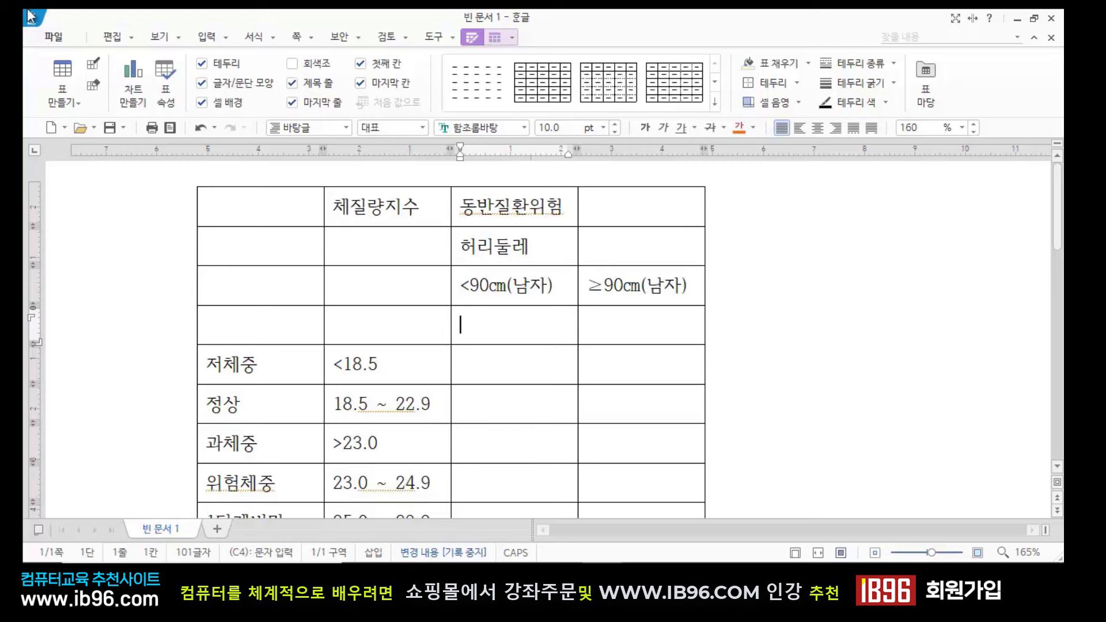
left_click(105, 38)
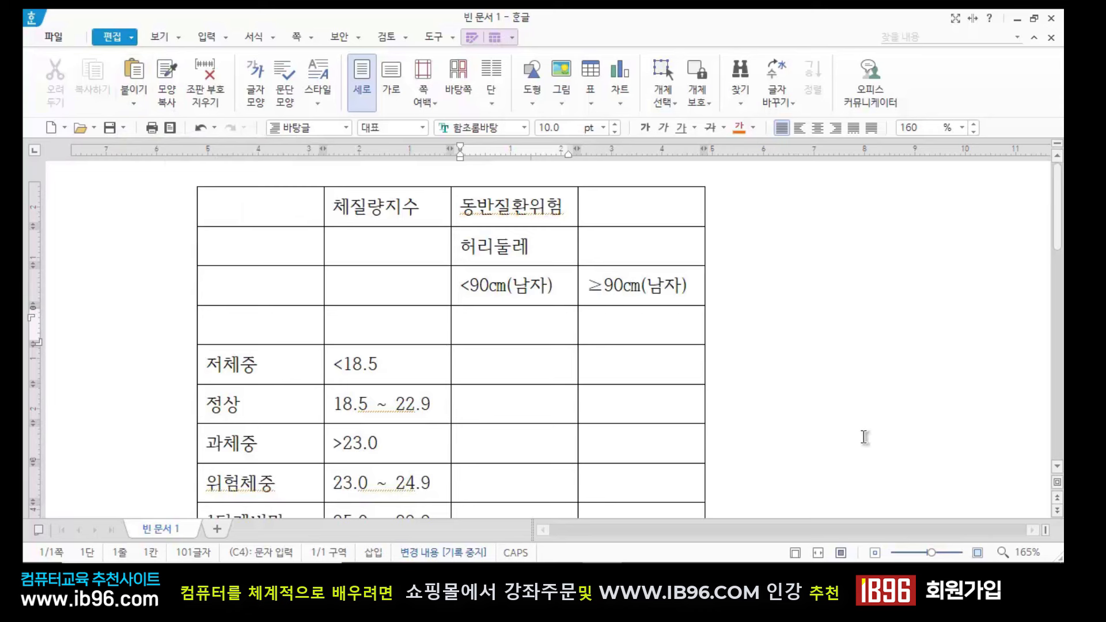
key("ctrl+v")
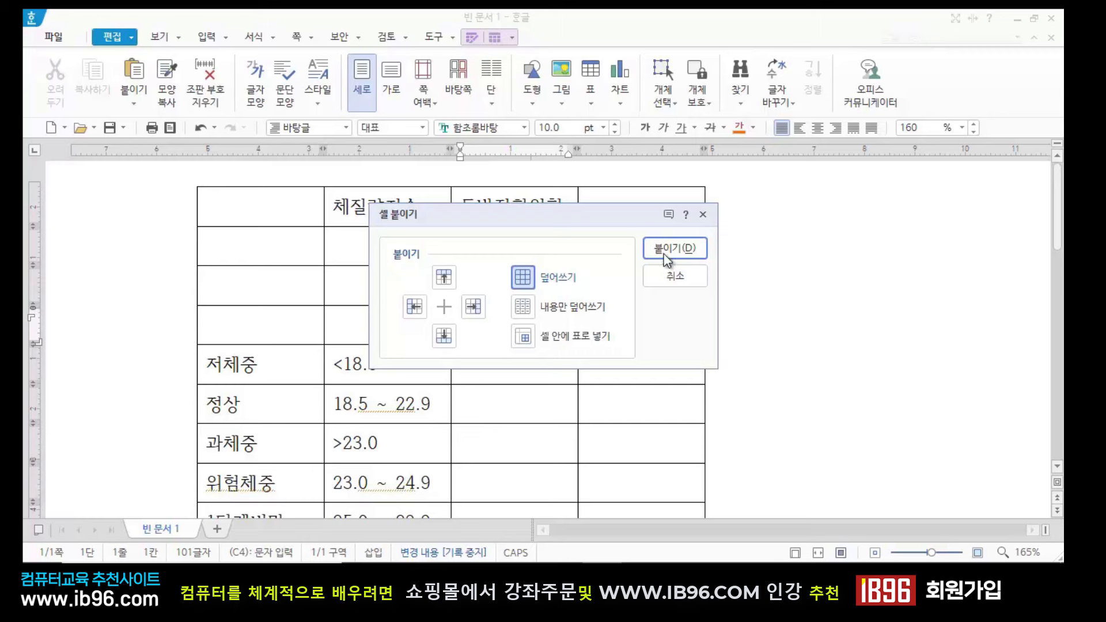
left_click_drag(581, 220, 810, 350)
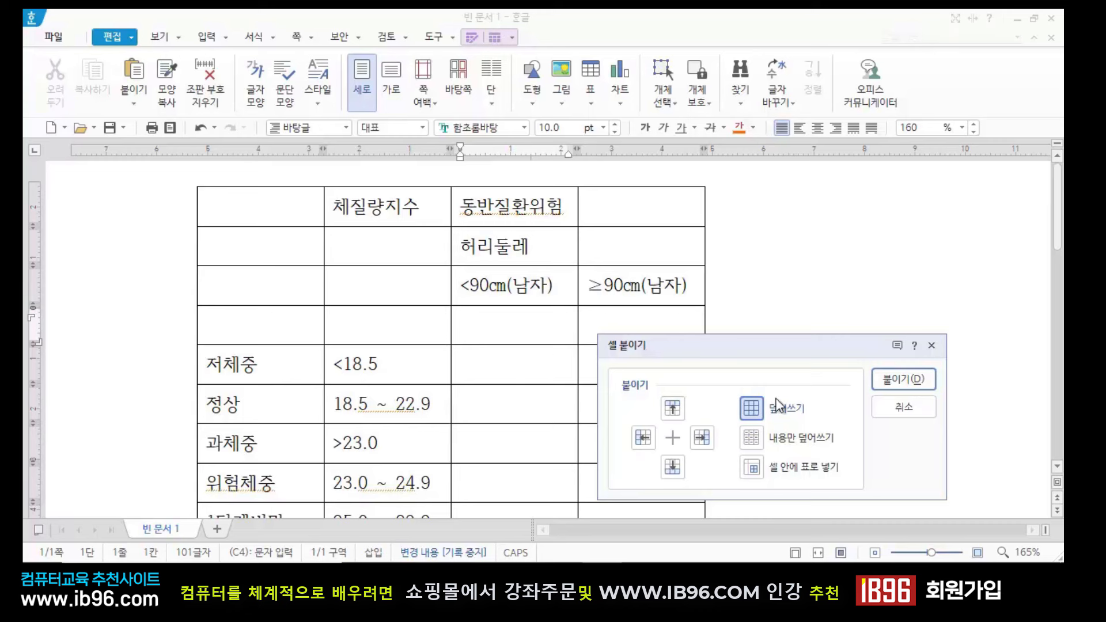
left_click(893, 381)
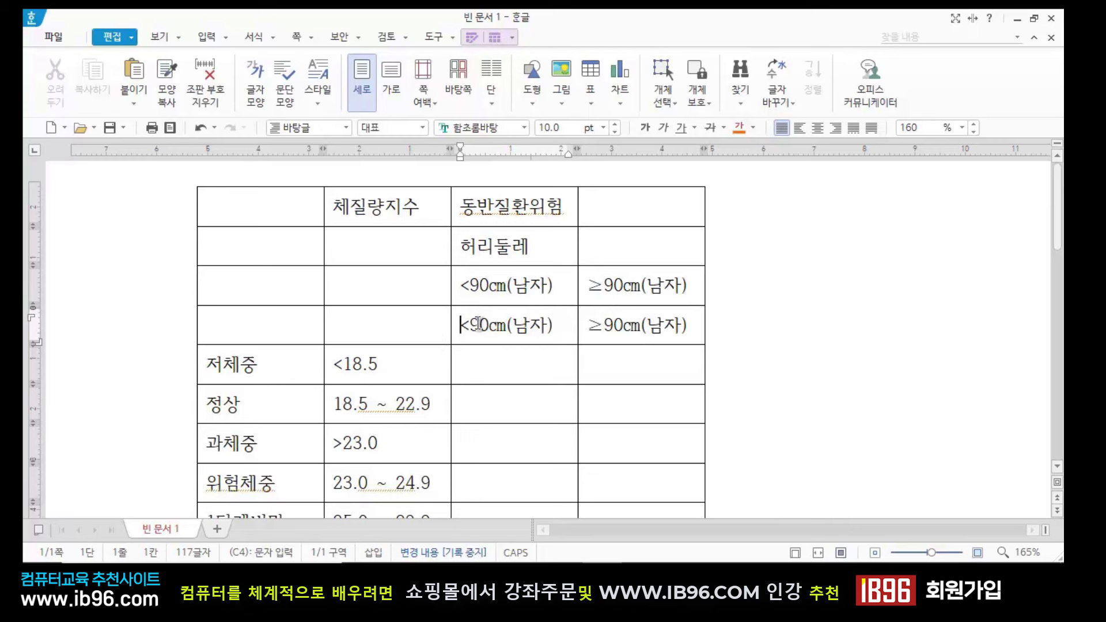
Change the pasted entry in the fourth row's third column to <85㎝(여자)
left_click(488, 324)
key("BackSpace")
key("BackSpace")
type("85")
left_click(531, 325)
key("BackSpace")
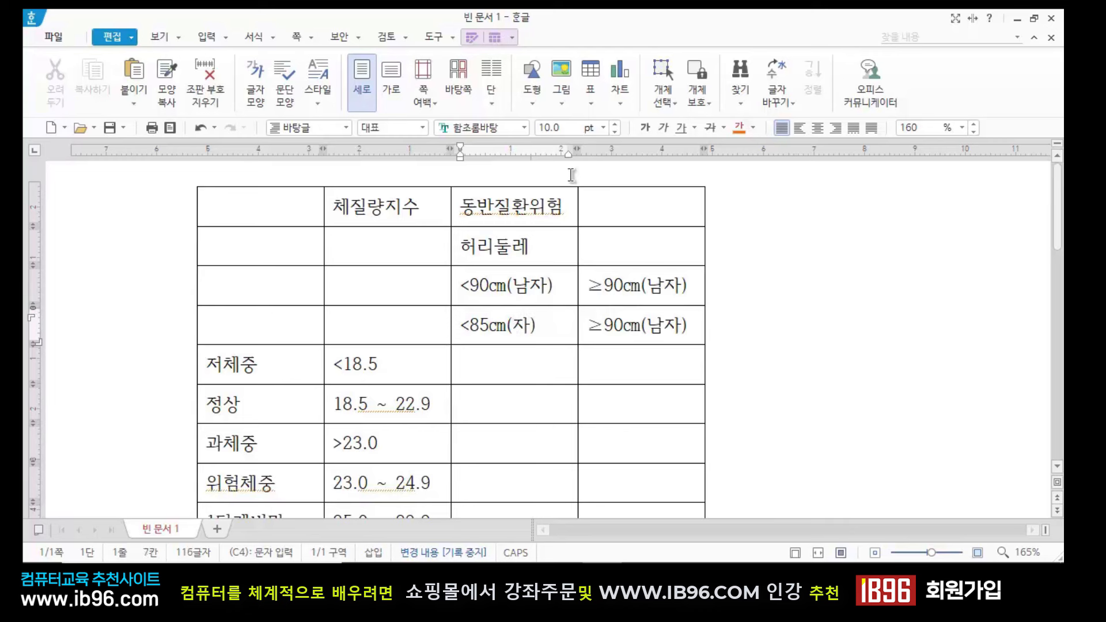
type("여")
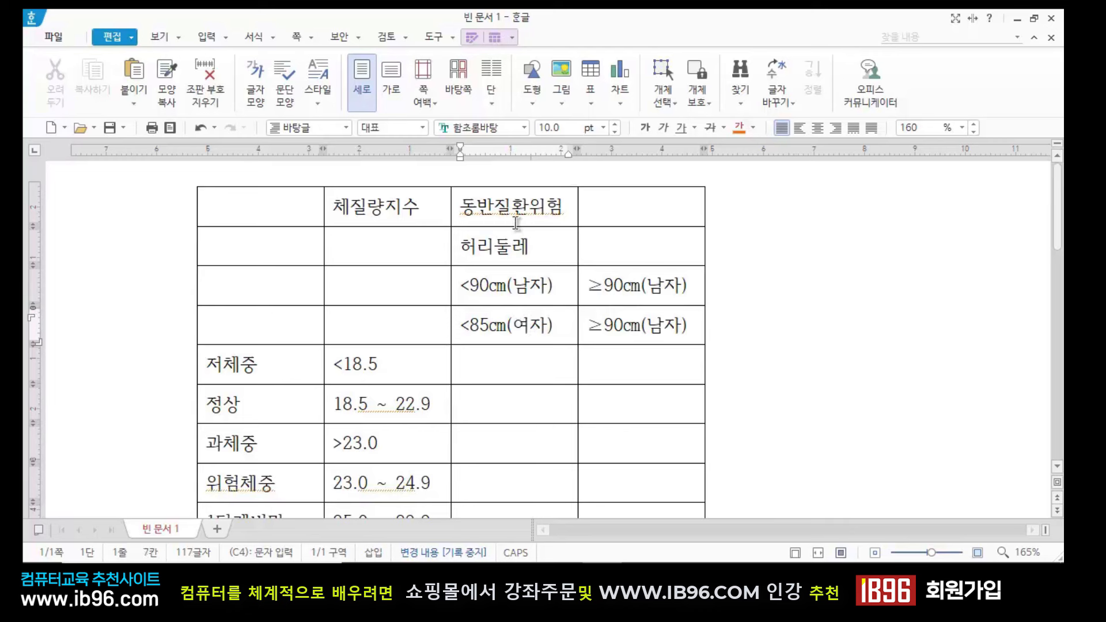
Change the pasted entry in the fourth row's fourth column to ≥85㎝(여자), and leave the table
left_click(623, 326)
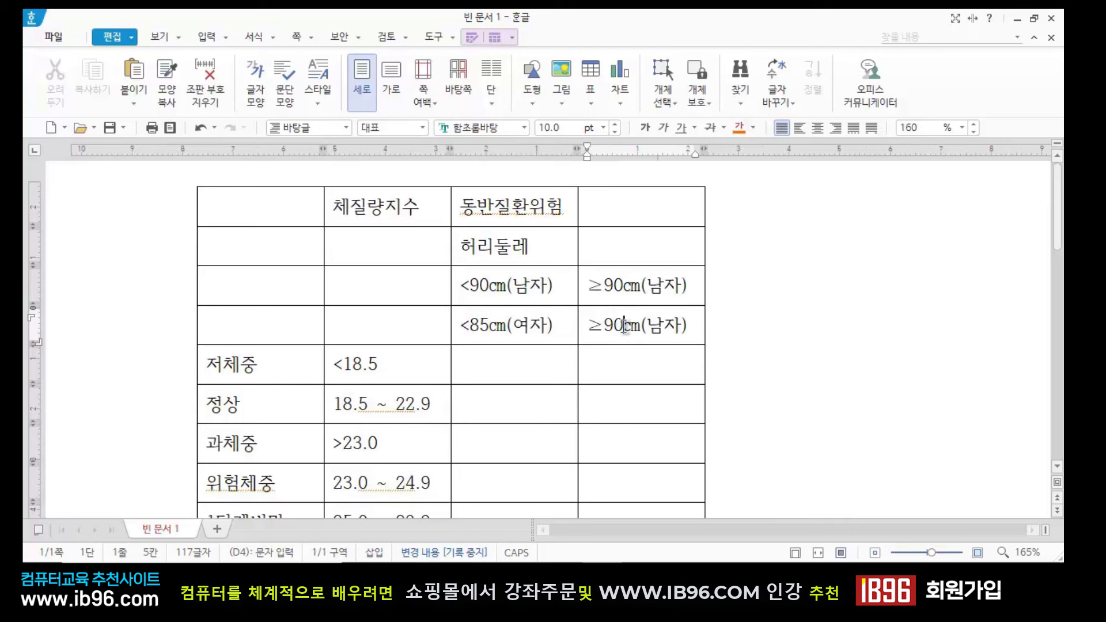
key("BackSpace")
key("BackSpace")
type("85")
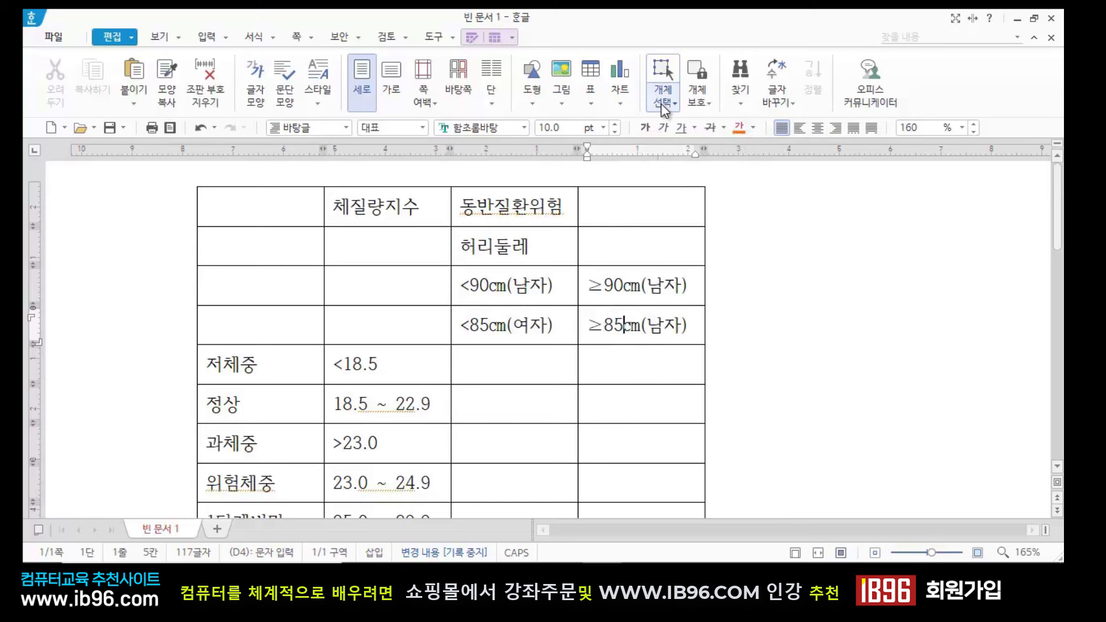
left_click(663, 324)
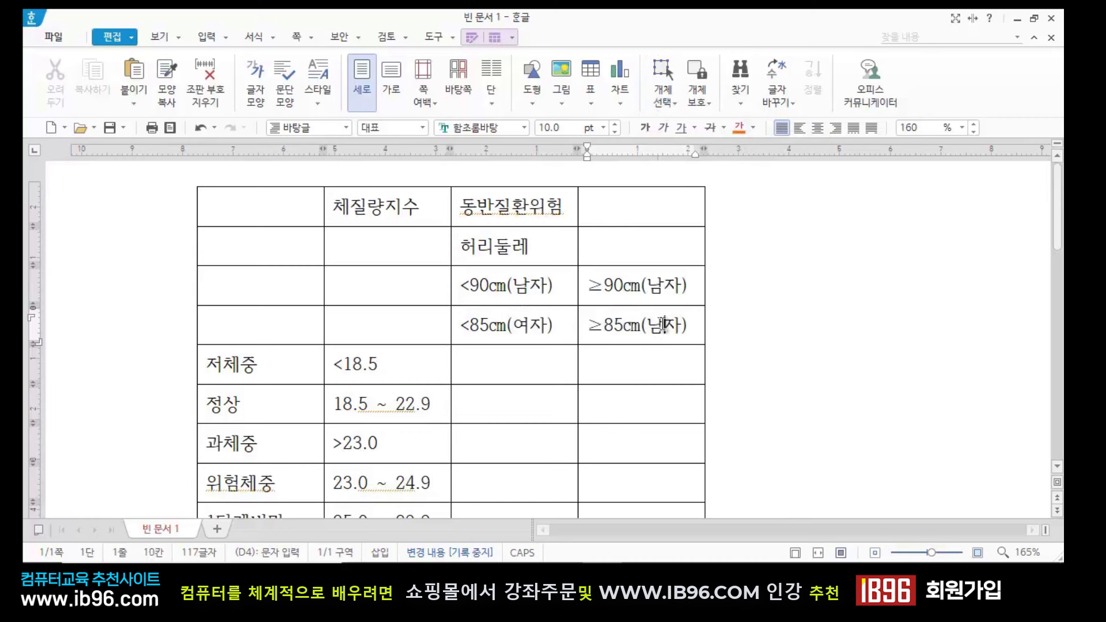
key("BackSpace")
type("여")
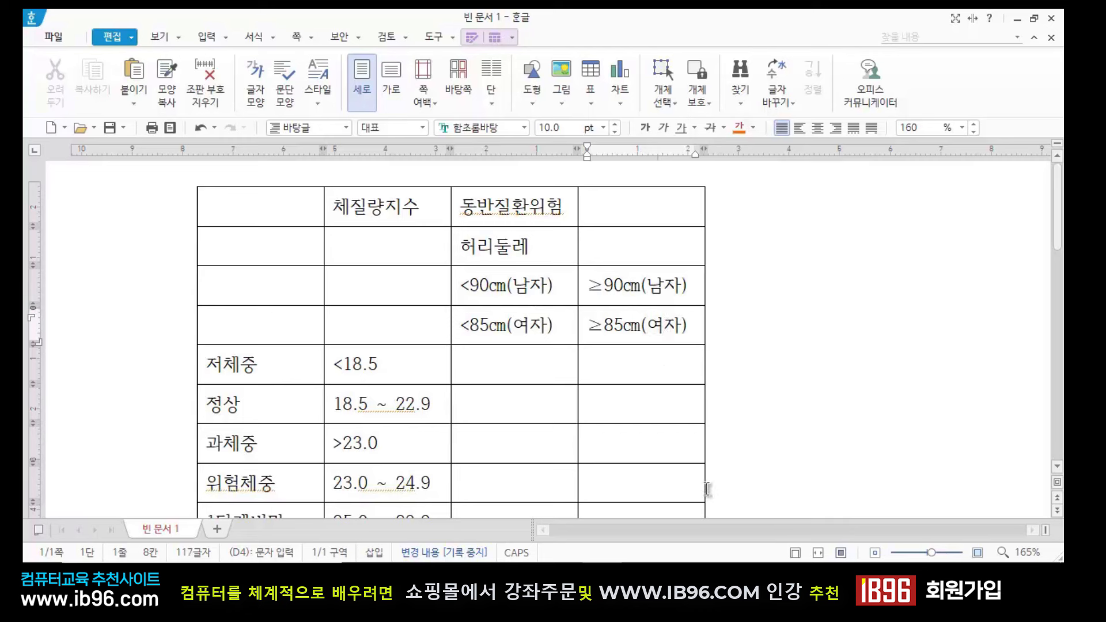
left_click(835, 401)
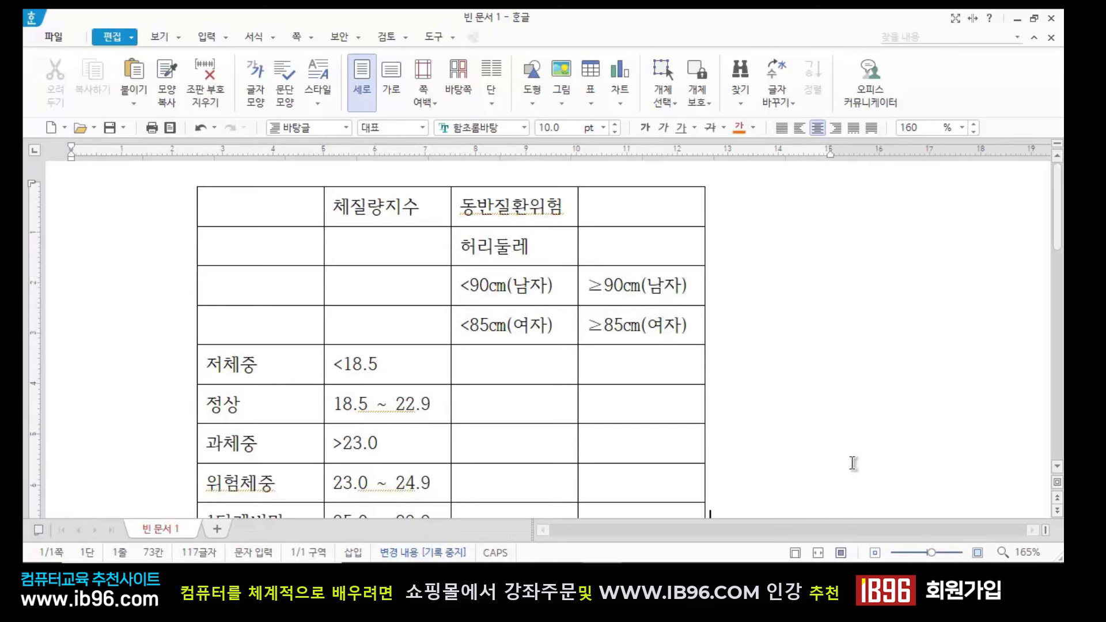
Fill the third column with 낮다 for 저체중, 보통 for 과체중, 증가 for 위험체중, 중등도 for 1단계비만 and 고도 for 2단계비만
scroll(887, 449, "down", 2)
left_click(525, 291)
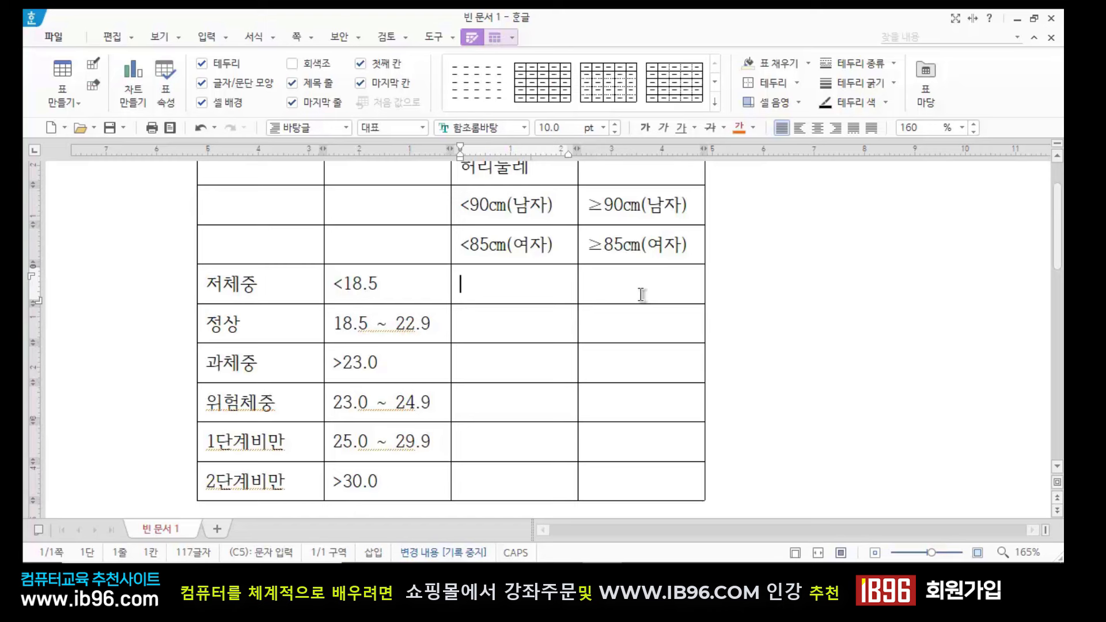
scroll(513, 279, "up", 2)
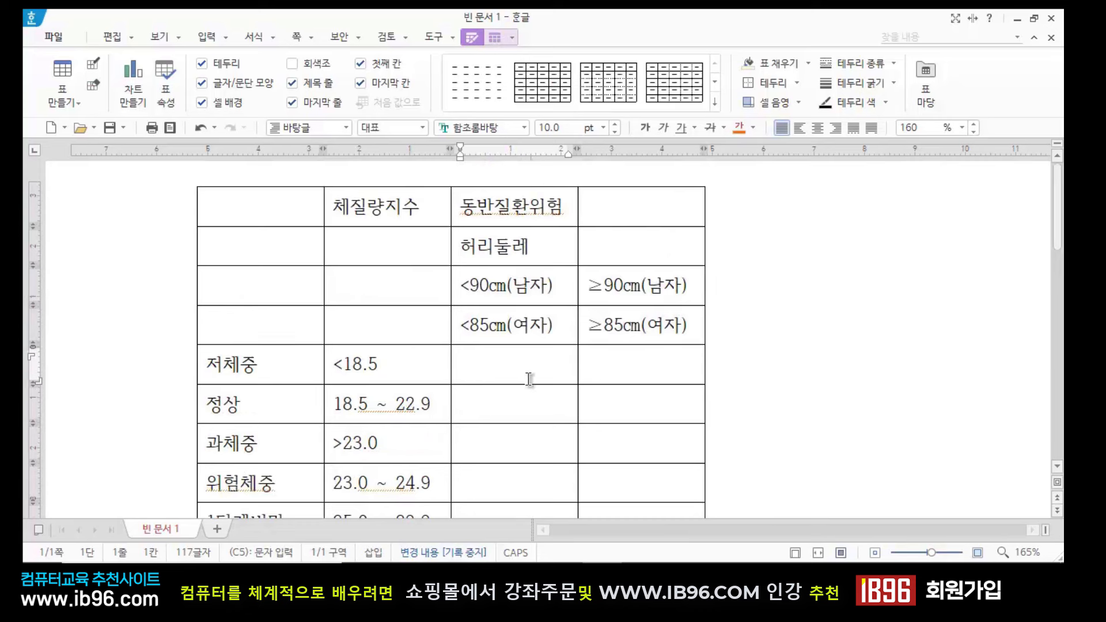
type("낮다")
key("Down")
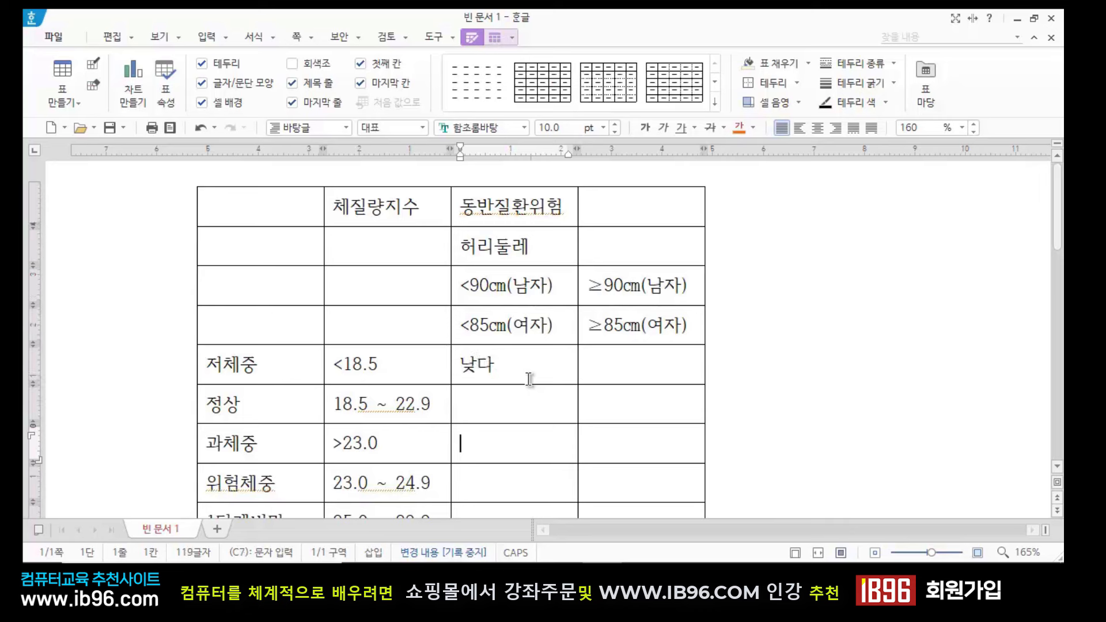
type("보통")
key("Down")
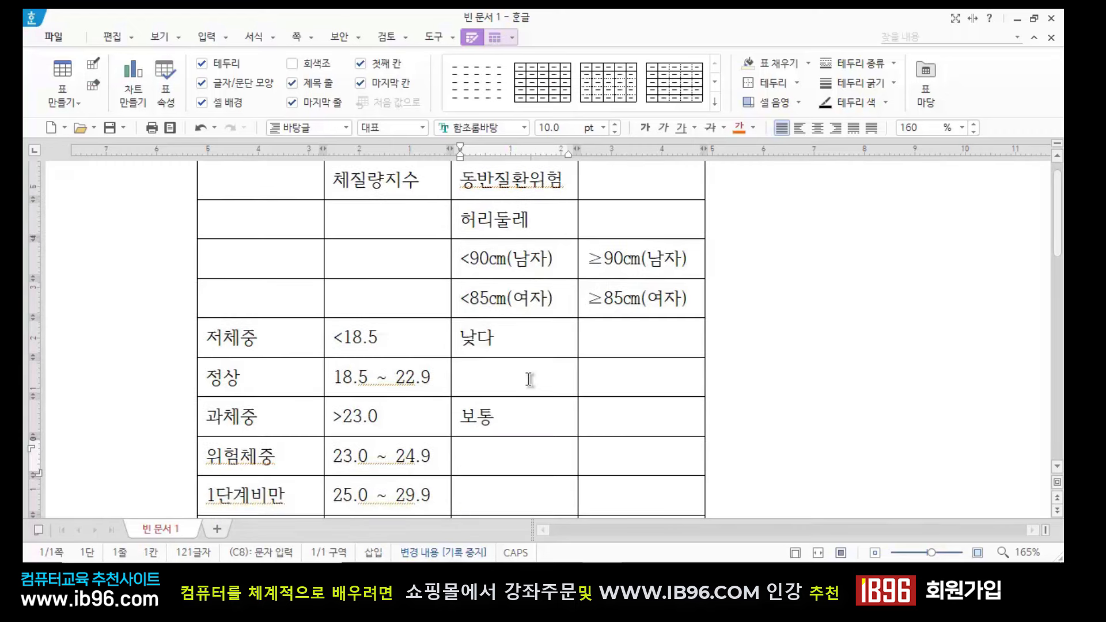
type("증가")
key("Down")
type("중등도")
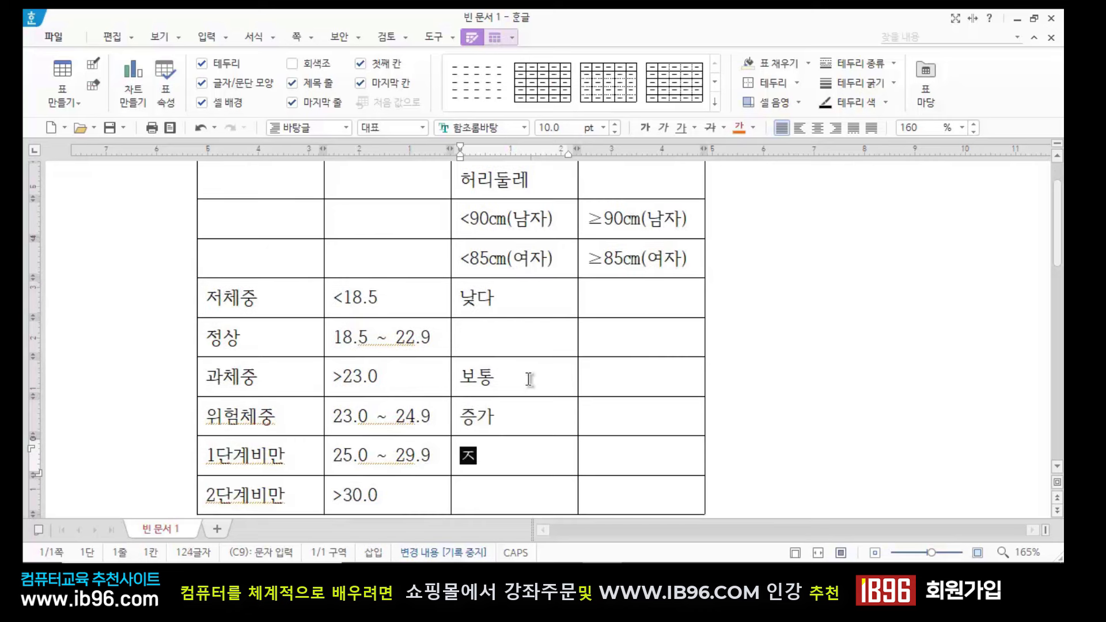
key("Down")
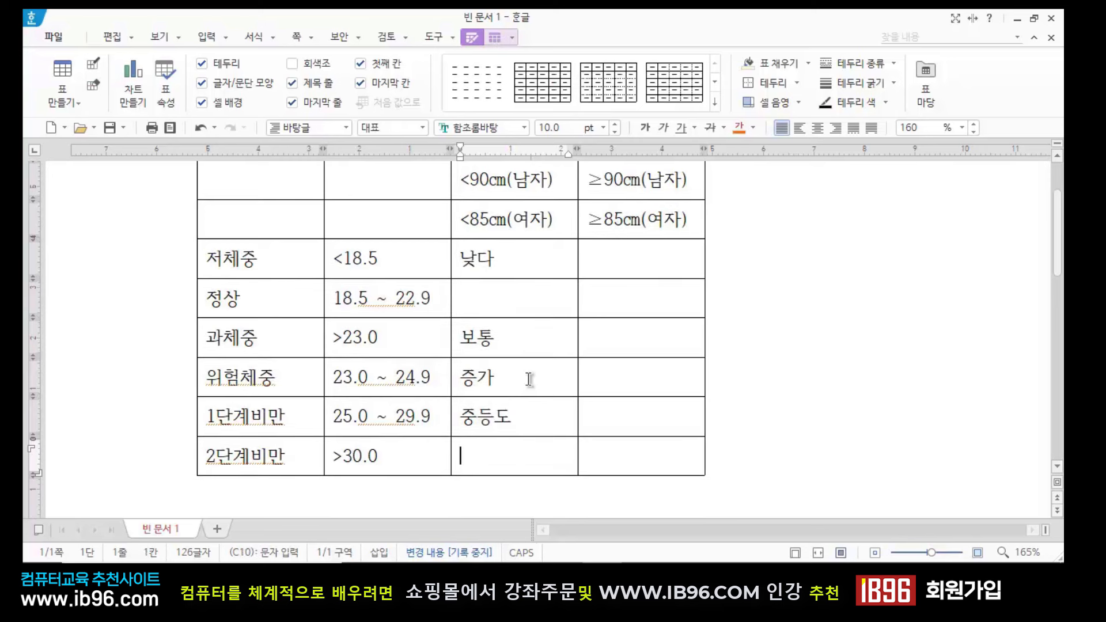
type("고도")
Fill the fourth column with 보통 for 저체중, 증가 for 과체중, 중등도 for 위험체중, 고도 for 1단계비만 and 초고도 for 2단계비만
left_click(610, 253)
scroll(656, 235, "up", 2)
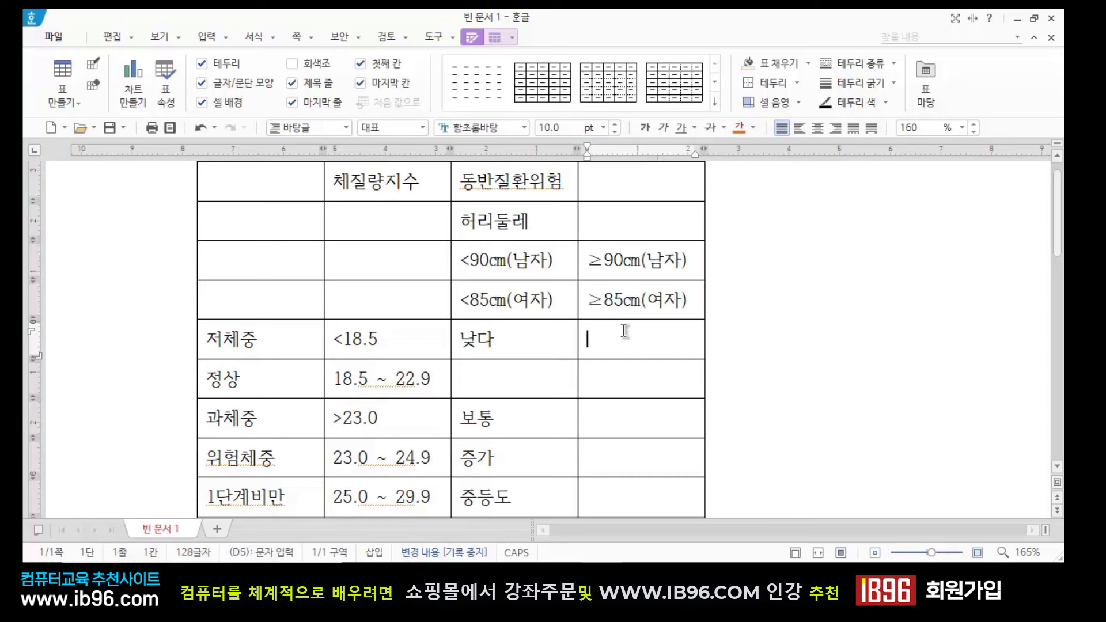
type("보통")
key("Down")
key("Down")
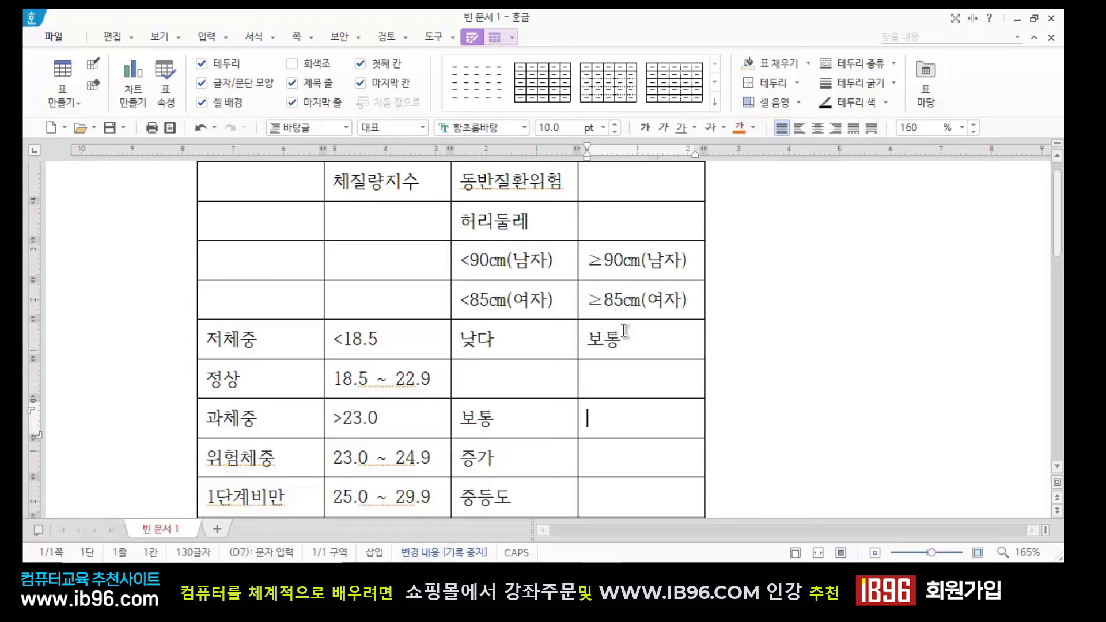
type("증가")
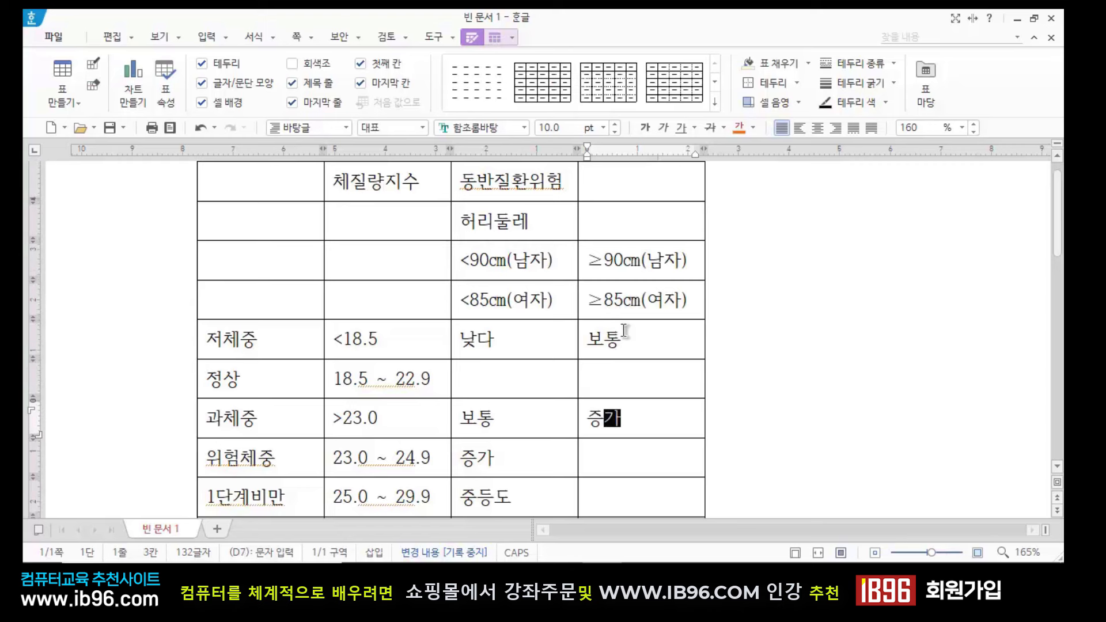
key("Down")
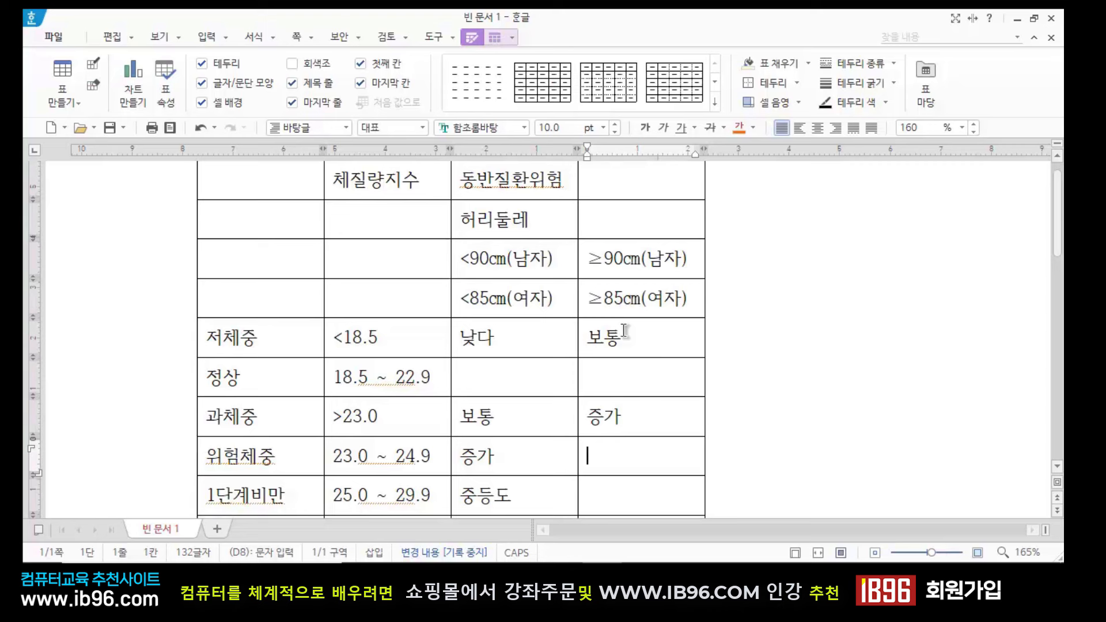
type("중등도")
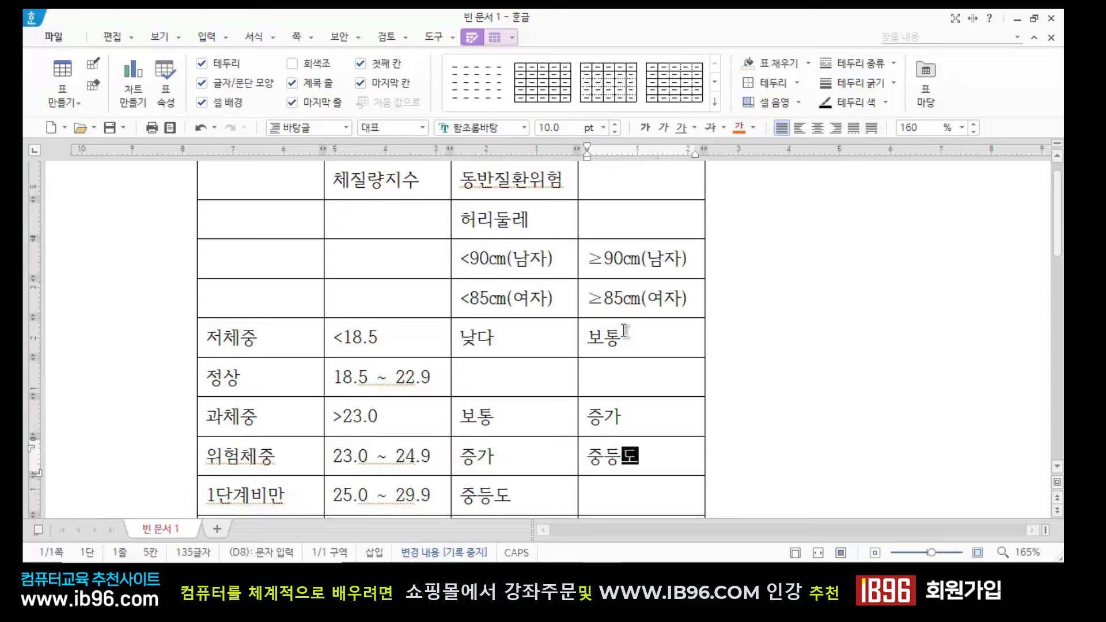
key("Down")
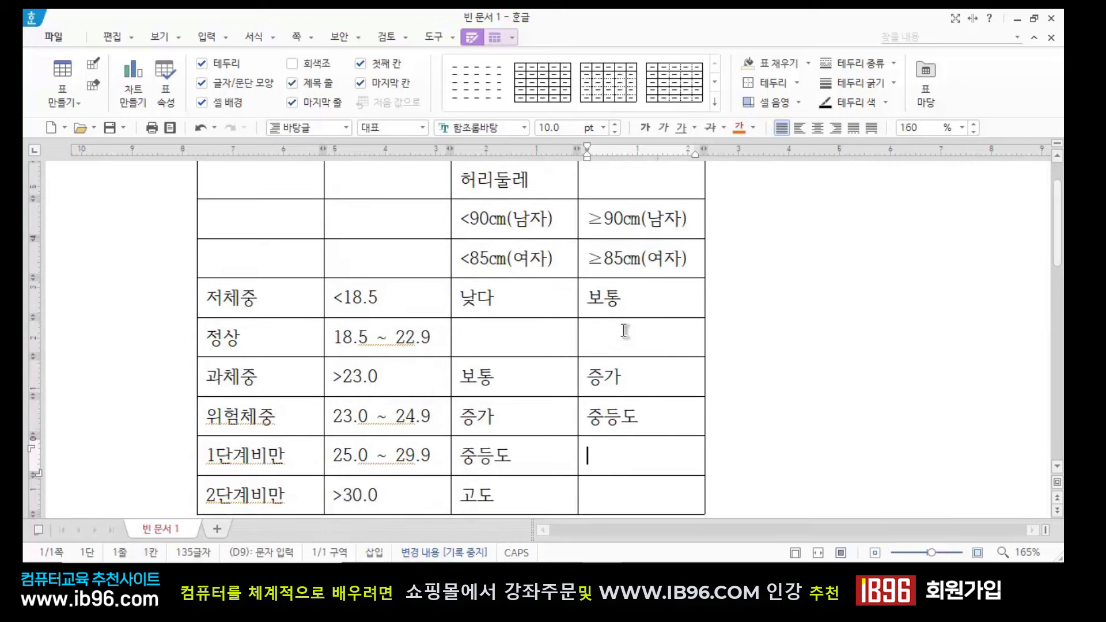
type("고도")
key("Down")
type("초고도")
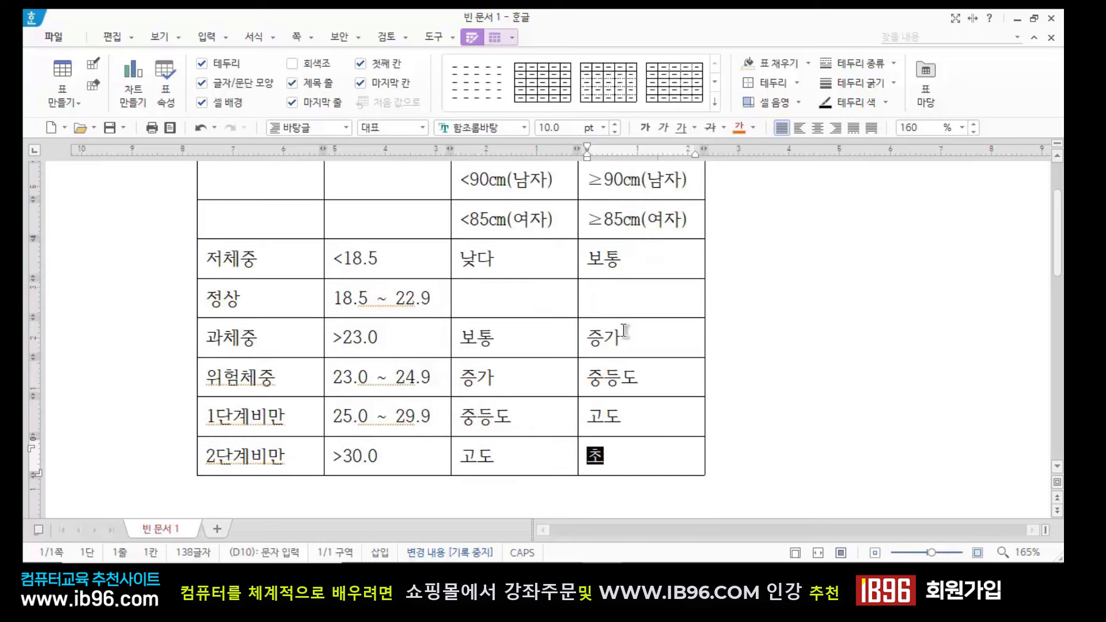
left_click(733, 282)
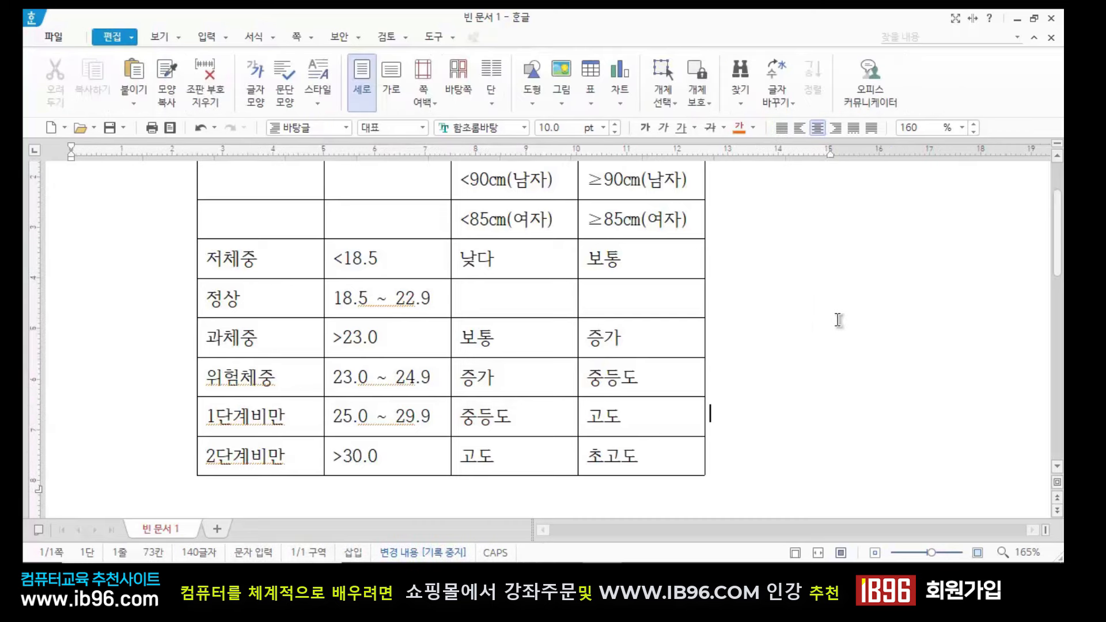
Review the filled table from the header rows down to the 2단계비만 row
scroll(753, 321, "up", 2)
scroll(761, 360, "down", 2)
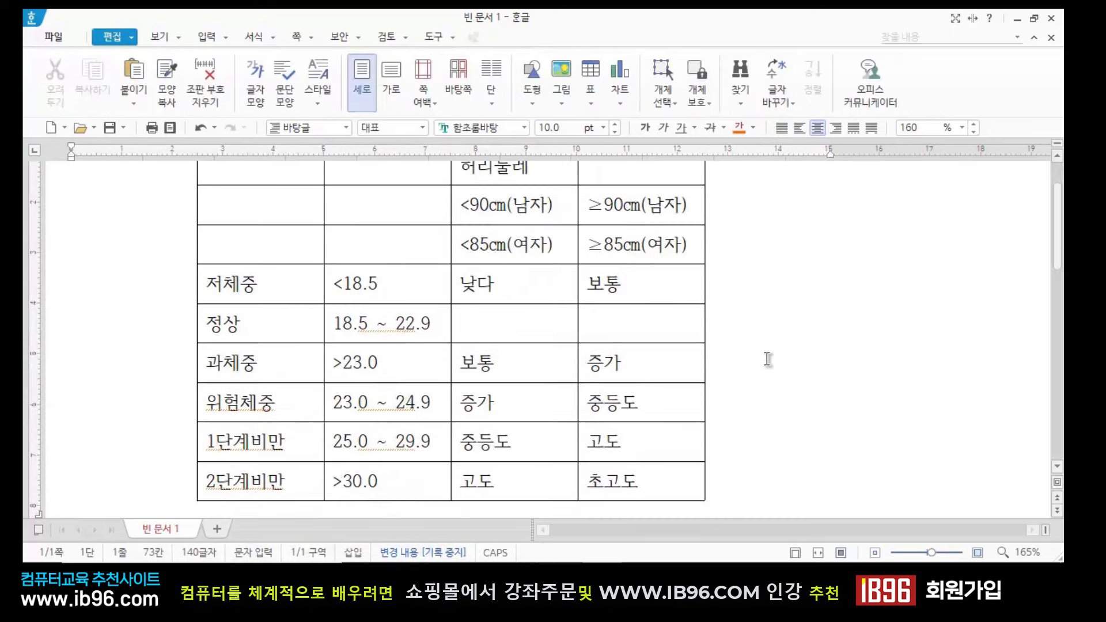
scroll(771, 441, "up", 2)
scroll(772, 442, "down", 2)
scroll(773, 442, "up", 2)
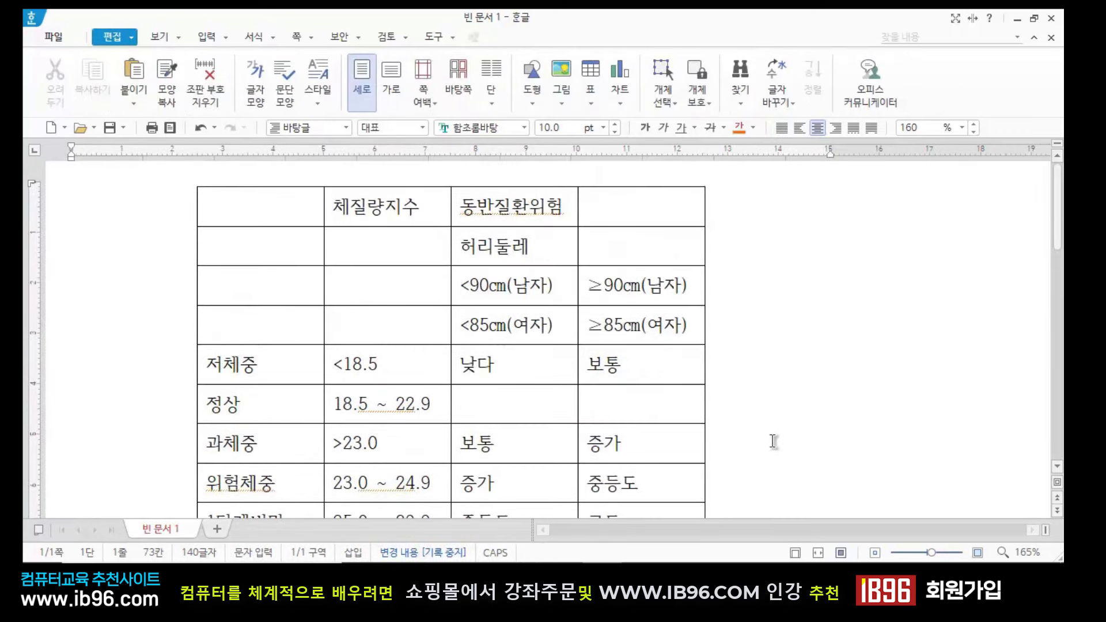
scroll(789, 418, "down", 2)
scroll(788, 420, "up", 1)
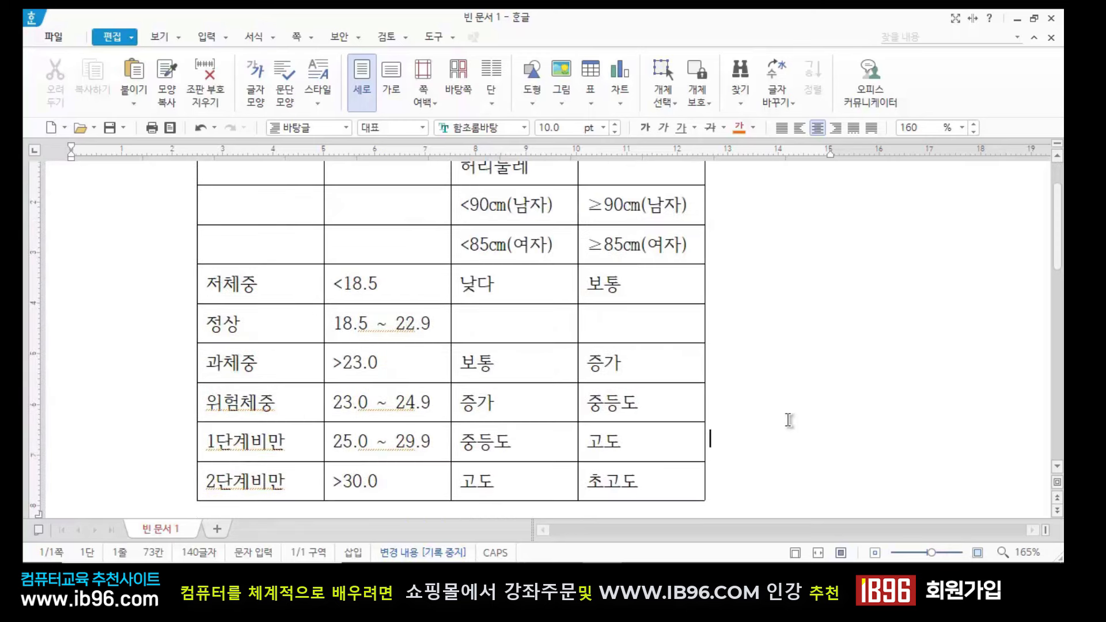
scroll(774, 380, "up", 1)
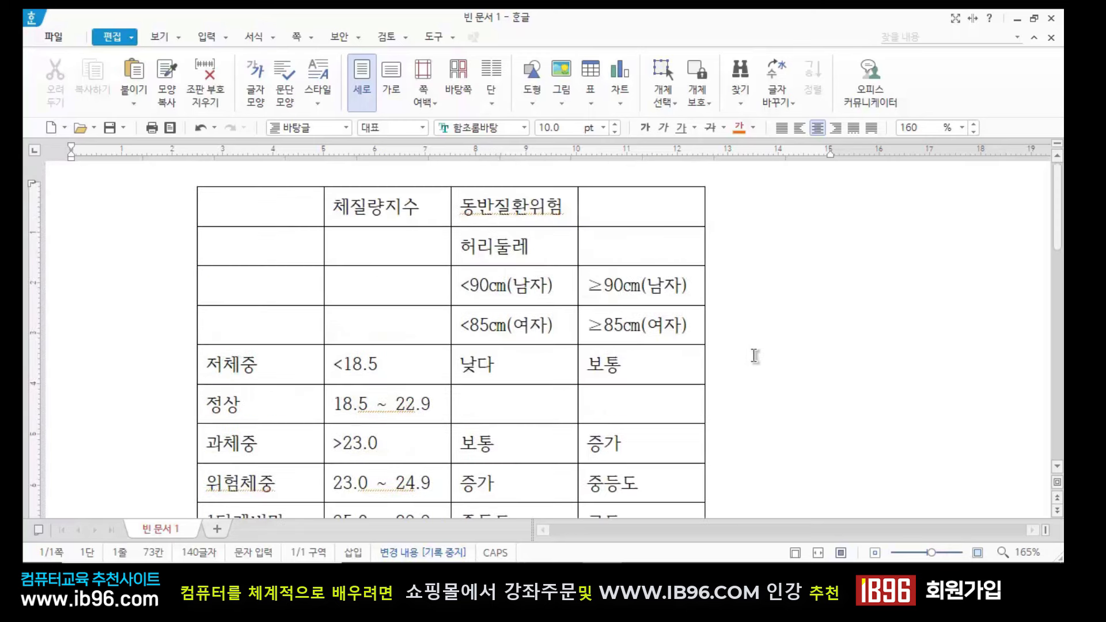
left_click(504, 204)
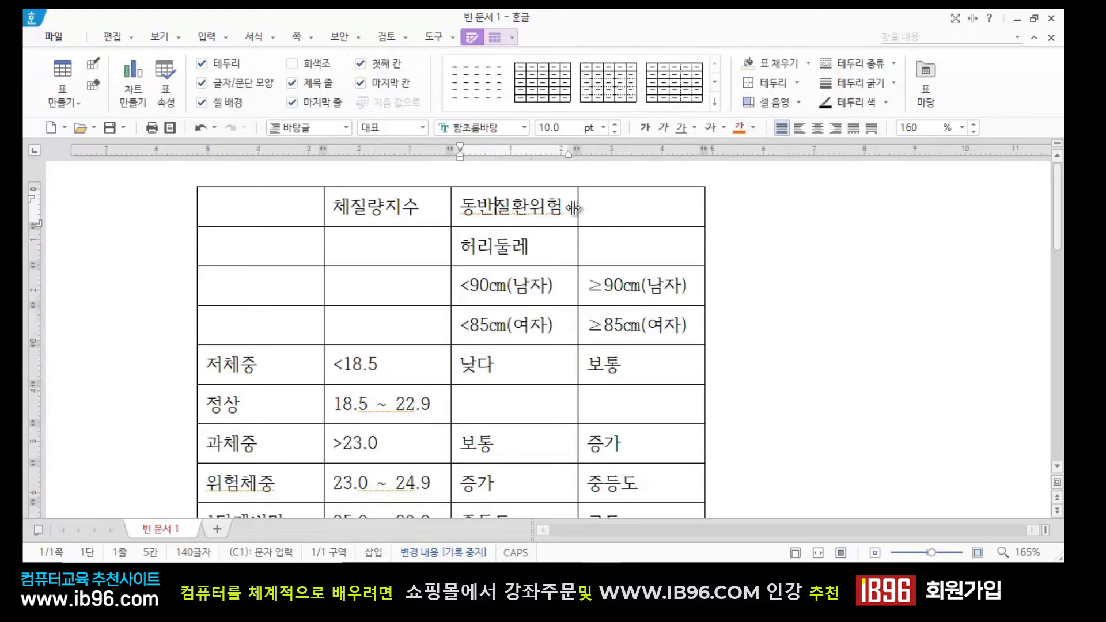
left_click(584, 208)
left_click_drag(540, 214, 641, 206)
left_click(829, 279)
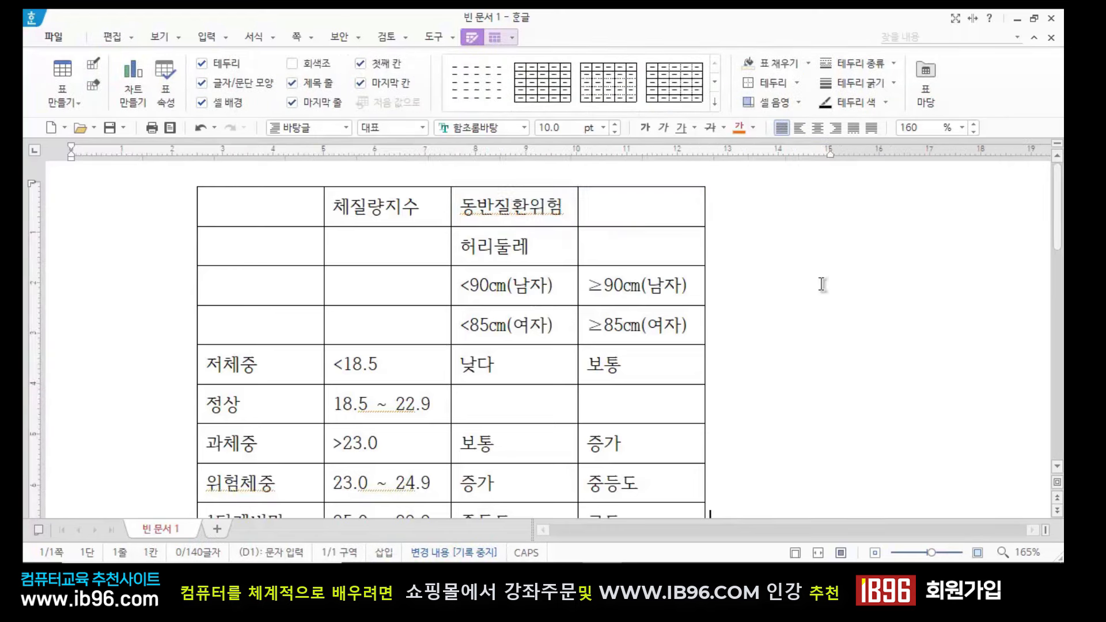
left_click(565, 285)
left_click(635, 282)
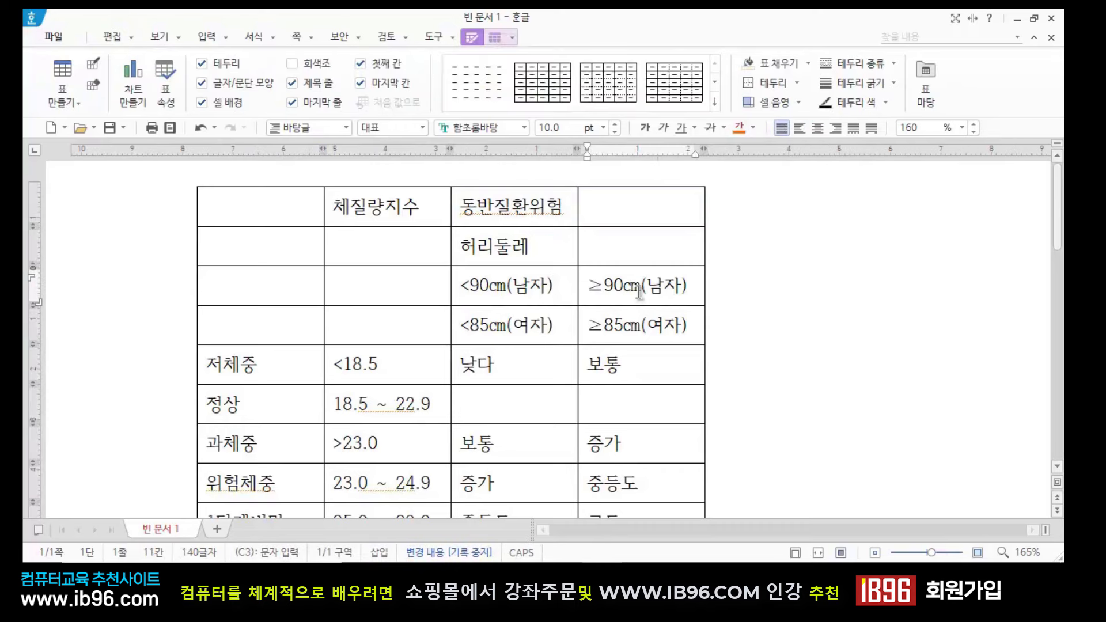
left_click(572, 284)
left_click(623, 285)
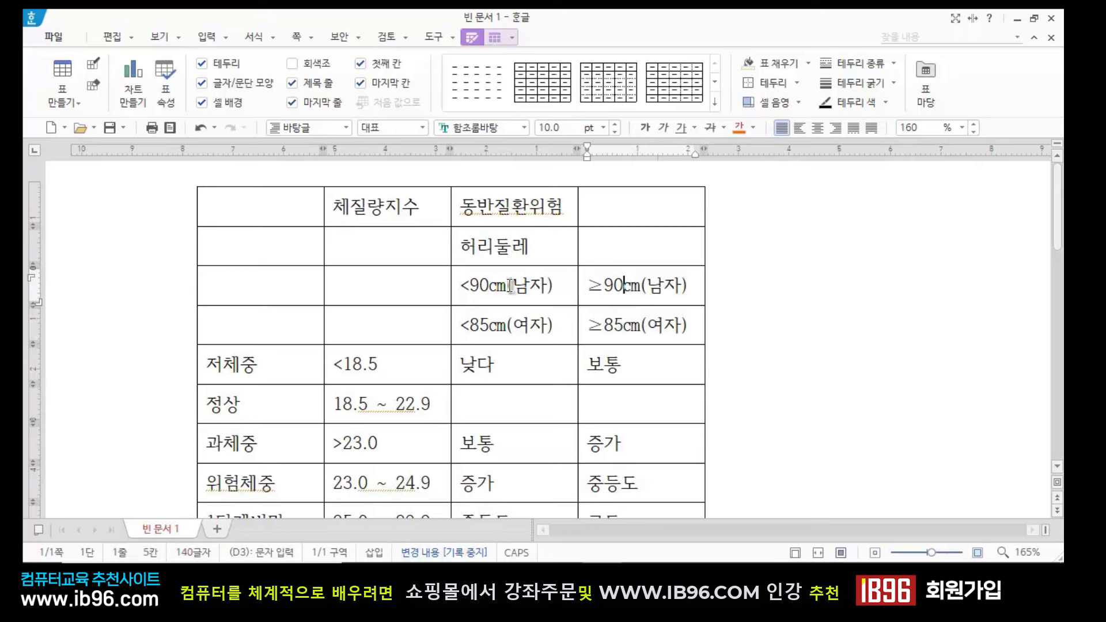
left_click_drag(511, 285, 593, 285)
left_click(534, 203)
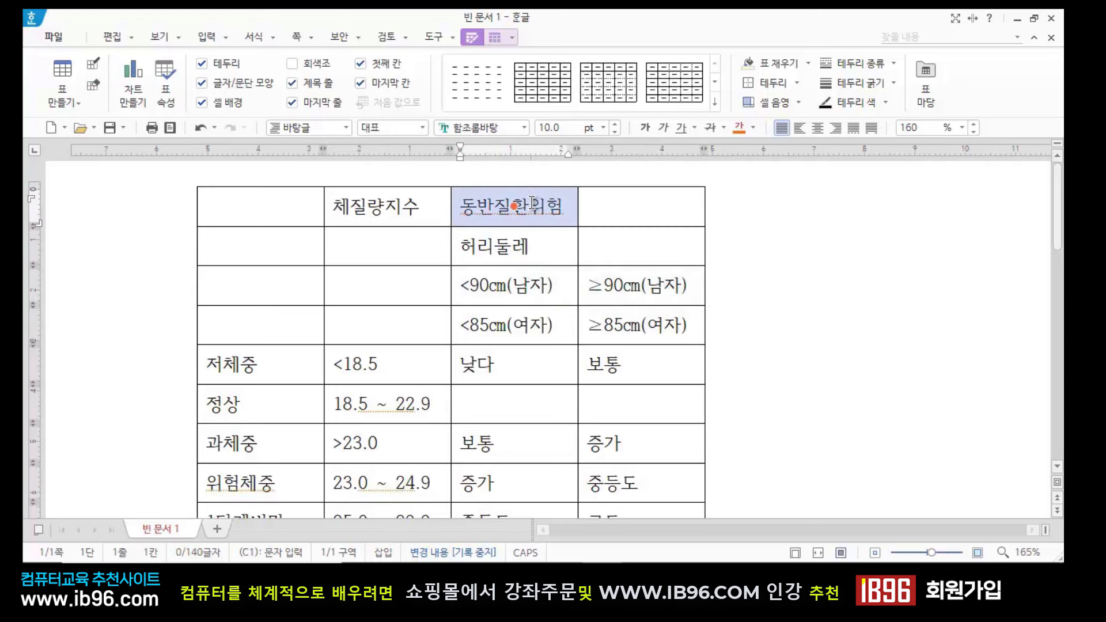
left_click(734, 217)
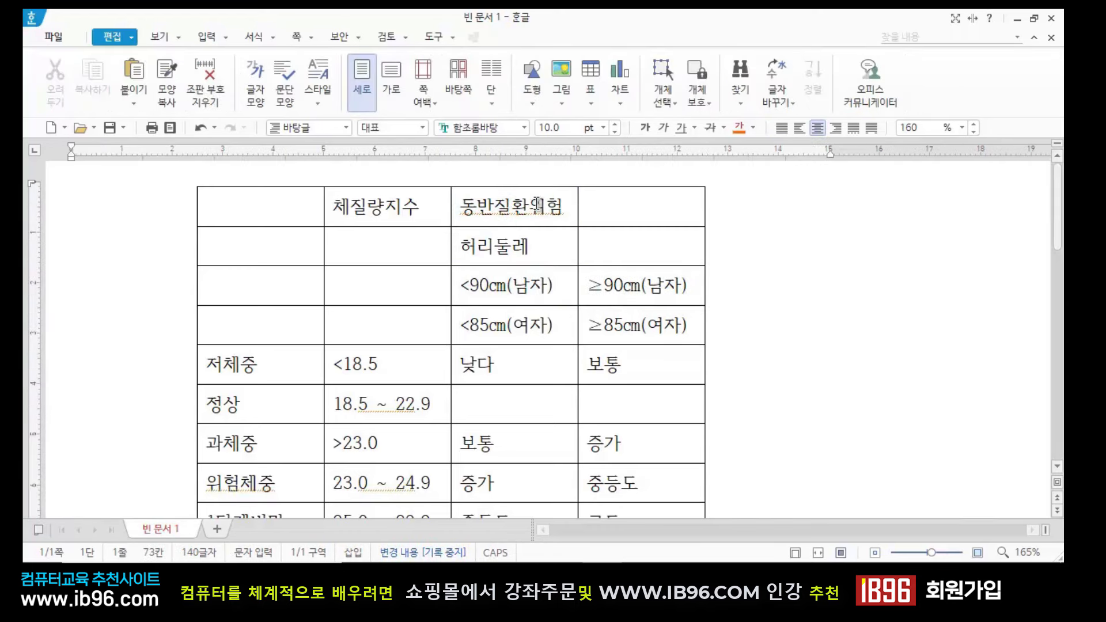
left_click_drag(540, 207, 641, 206)
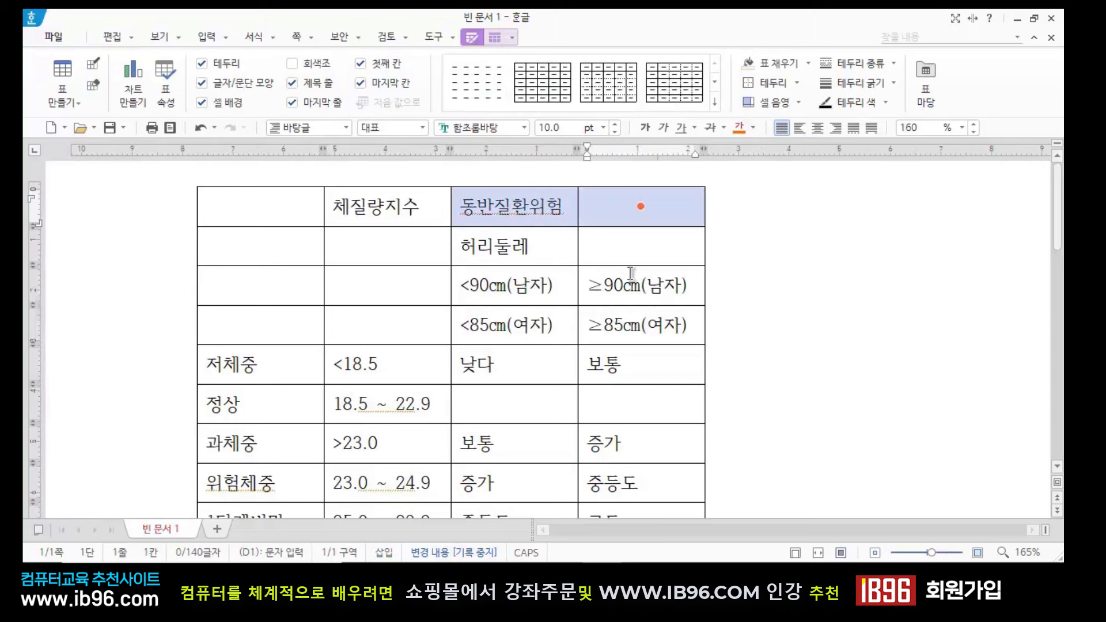
left_click(770, 271)
left_click(525, 212)
left_click(615, 217)
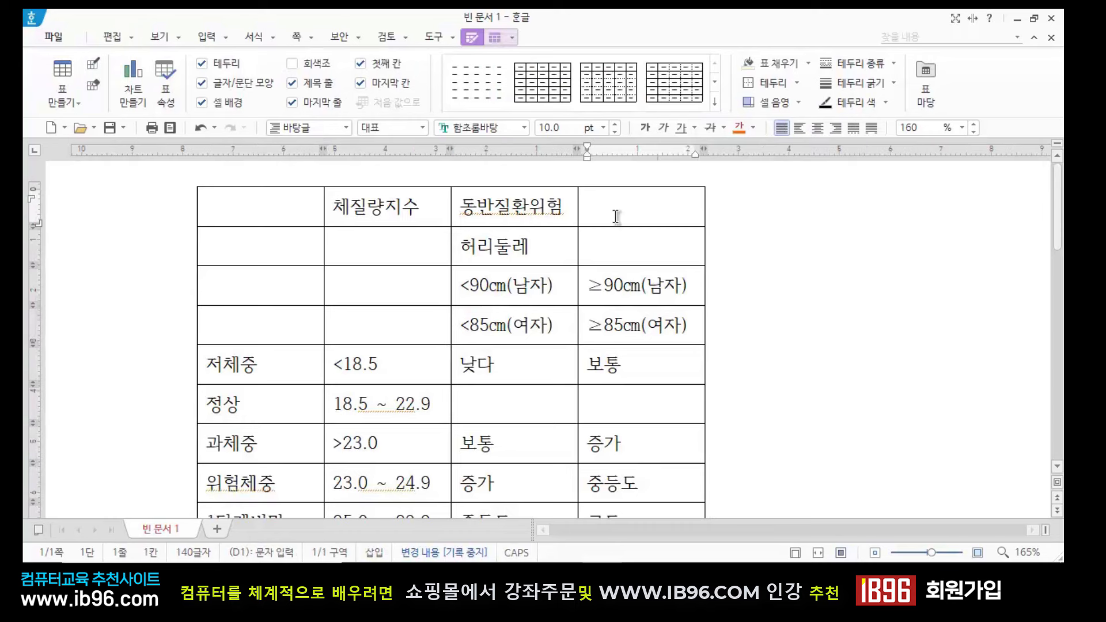
left_click_drag(542, 208, 606, 206)
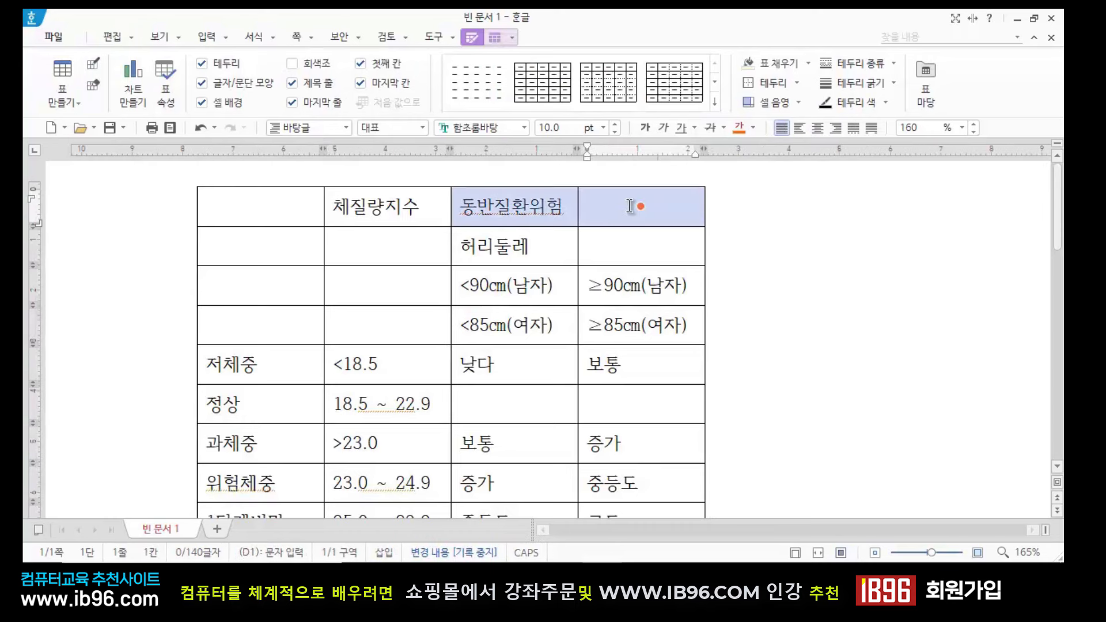
left_click(733, 267)
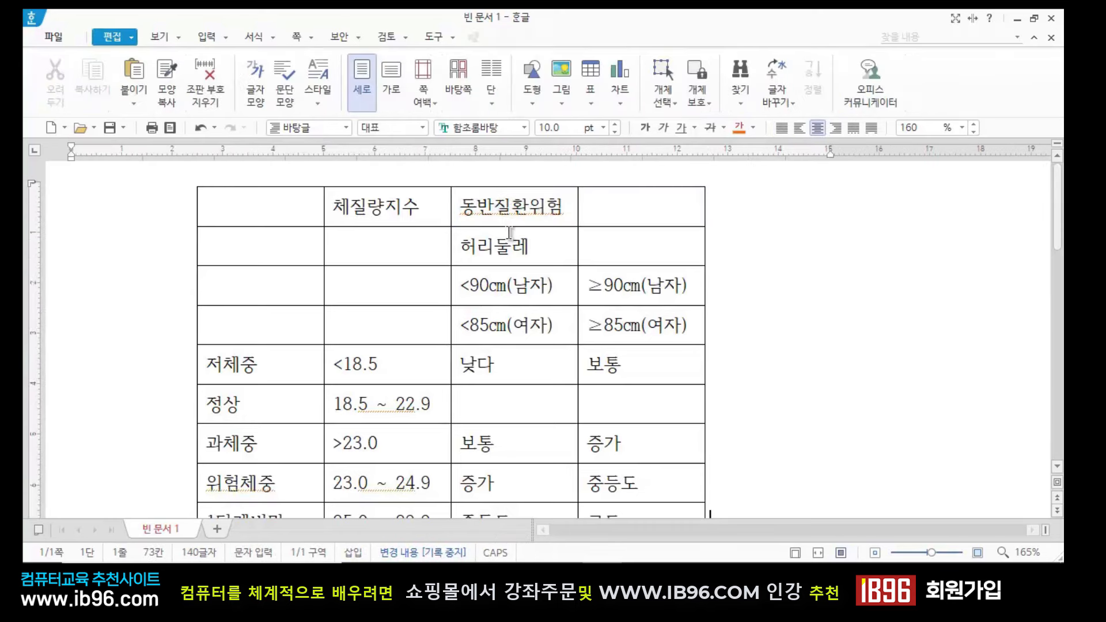
Merge the 동반질환위험 cell with the empty cell beside it in the first row, and leave the table
left_click(488, 205)
left_click(601, 209)
left_click_drag(510, 203, 595, 208)
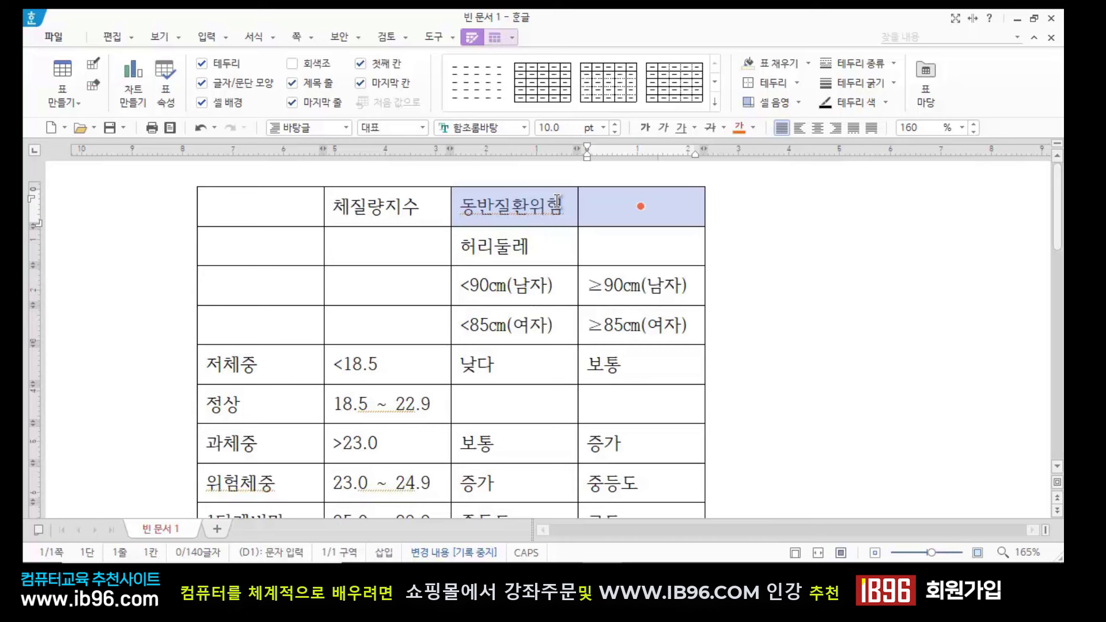
left_click(494, 39)
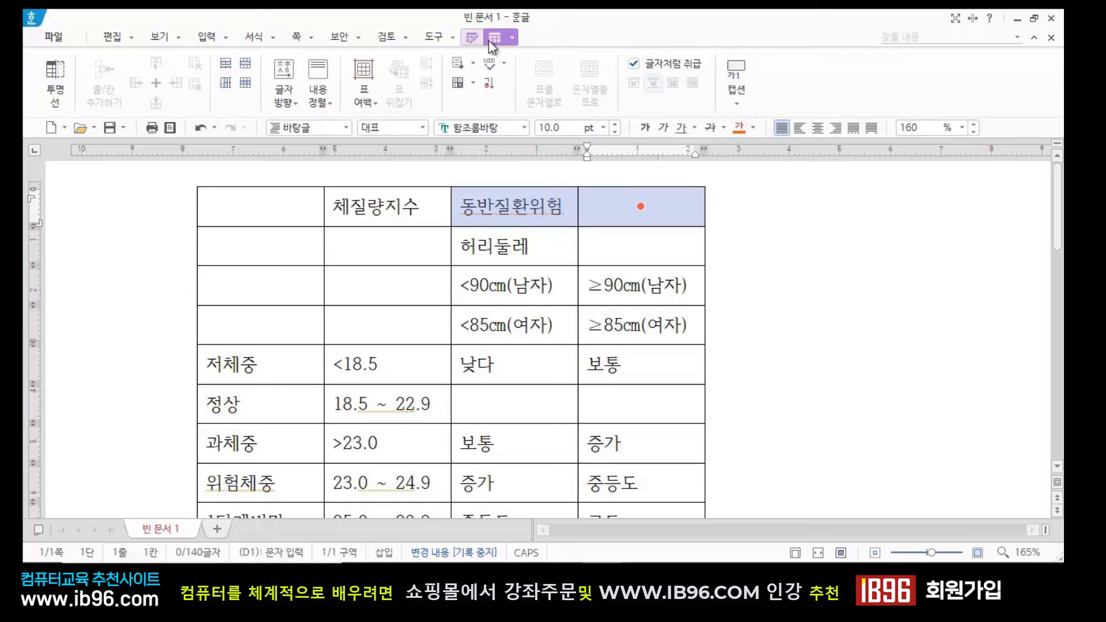
left_click(246, 69)
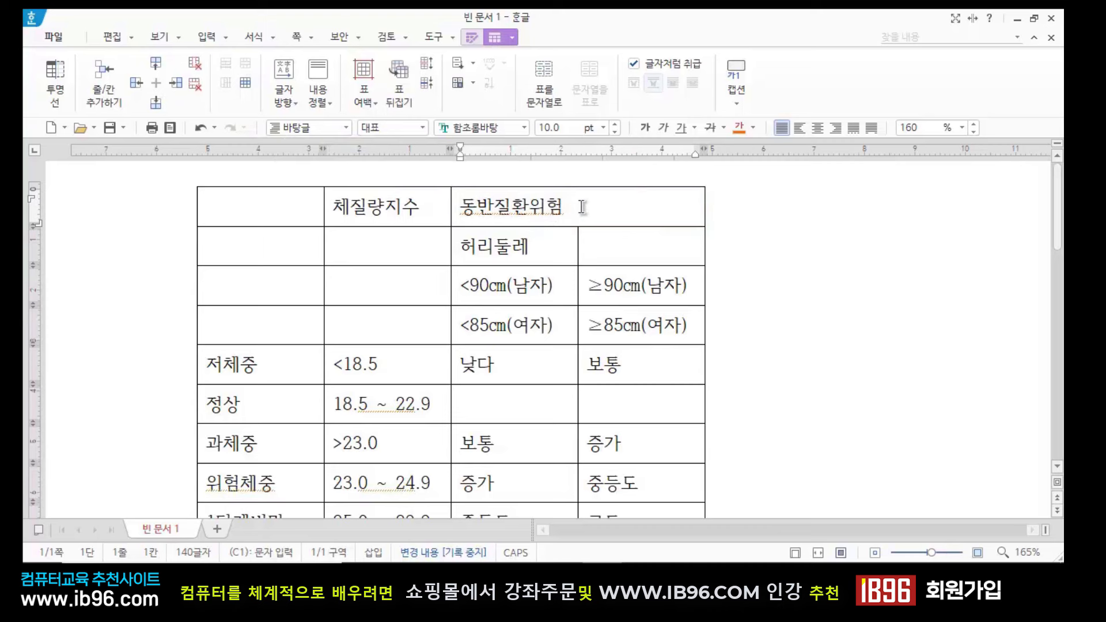
left_click(800, 256)
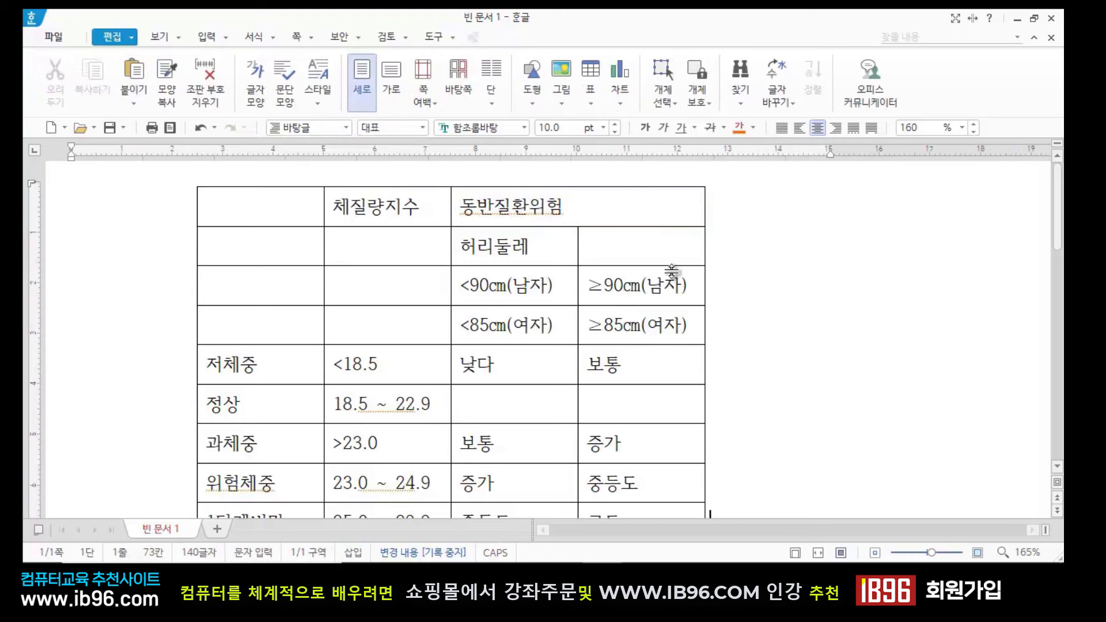
Merge the 허리둘레 cell with the empty cell beside it in the second row, and leave the table
left_click(527, 245)
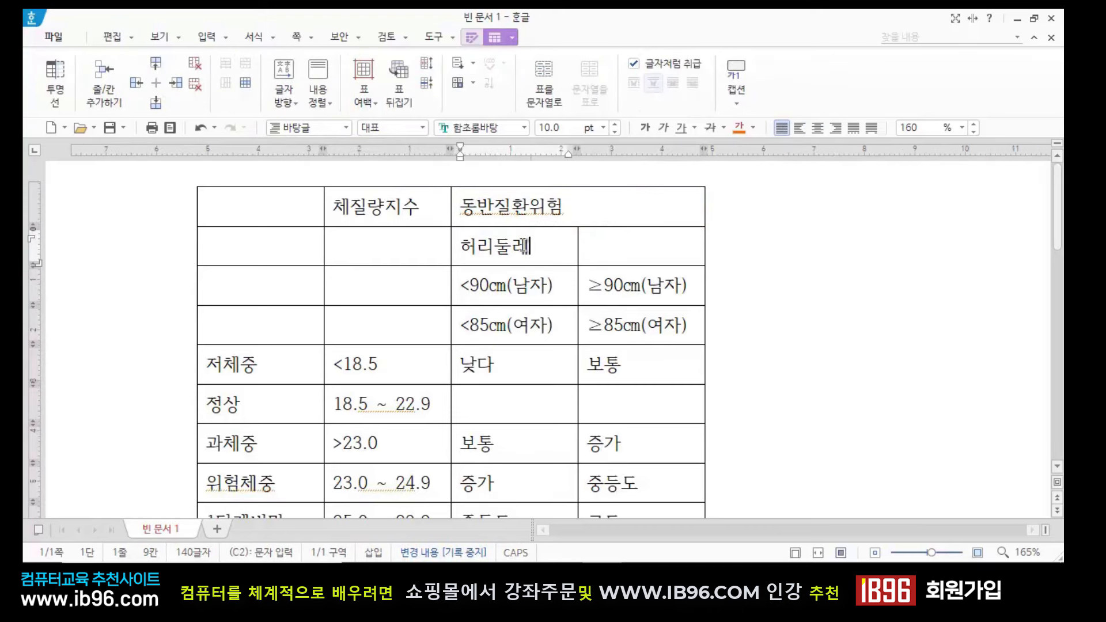
left_click(632, 250)
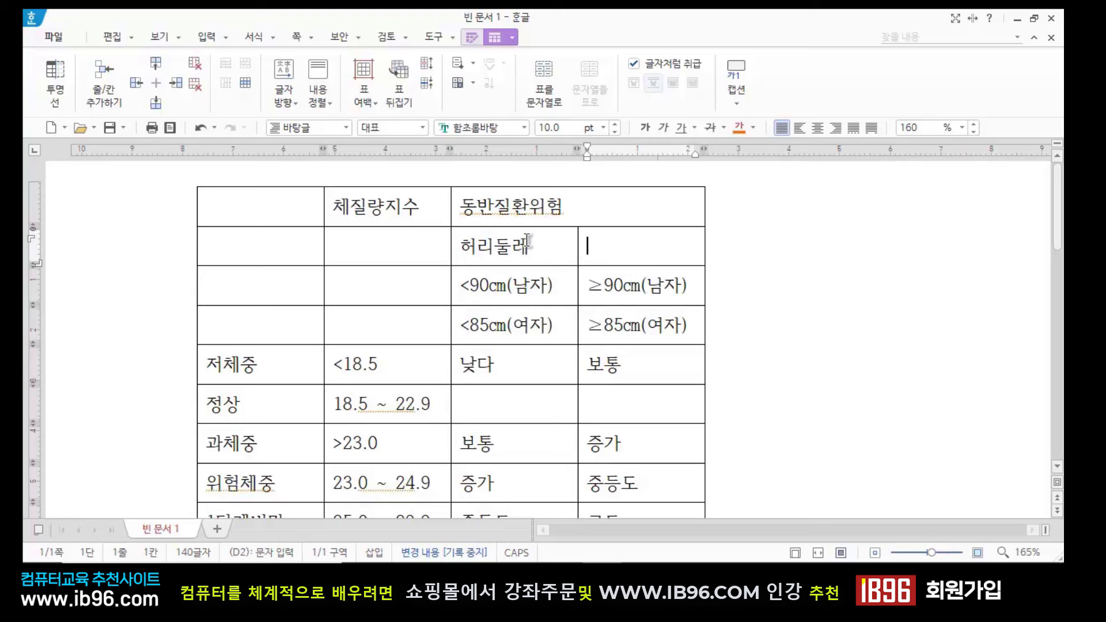
left_click_drag(569, 242, 638, 244)
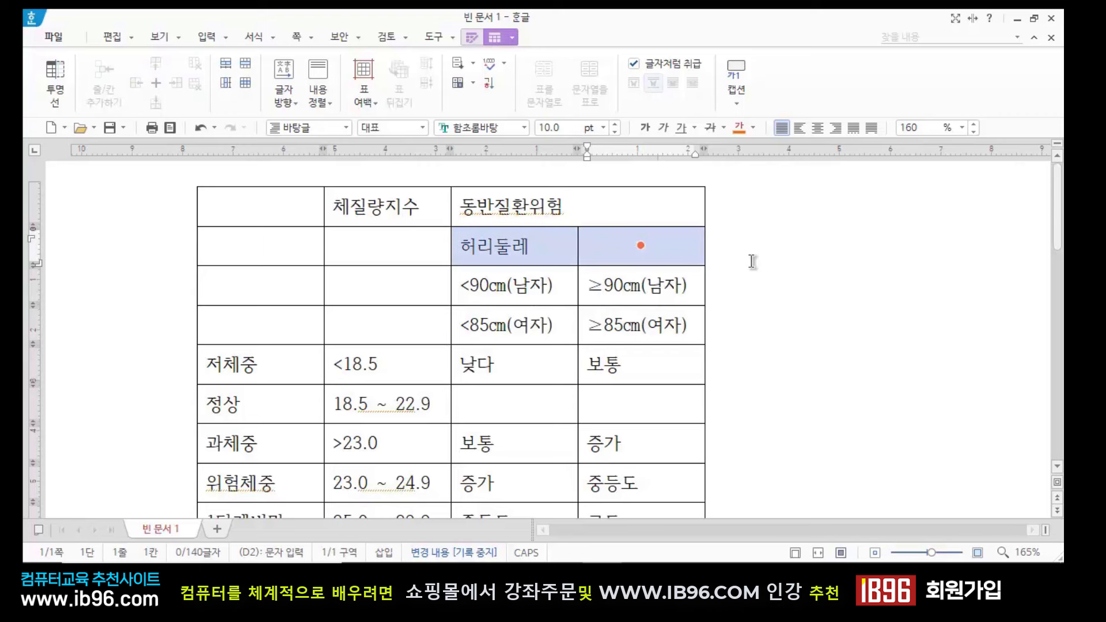
key("m")
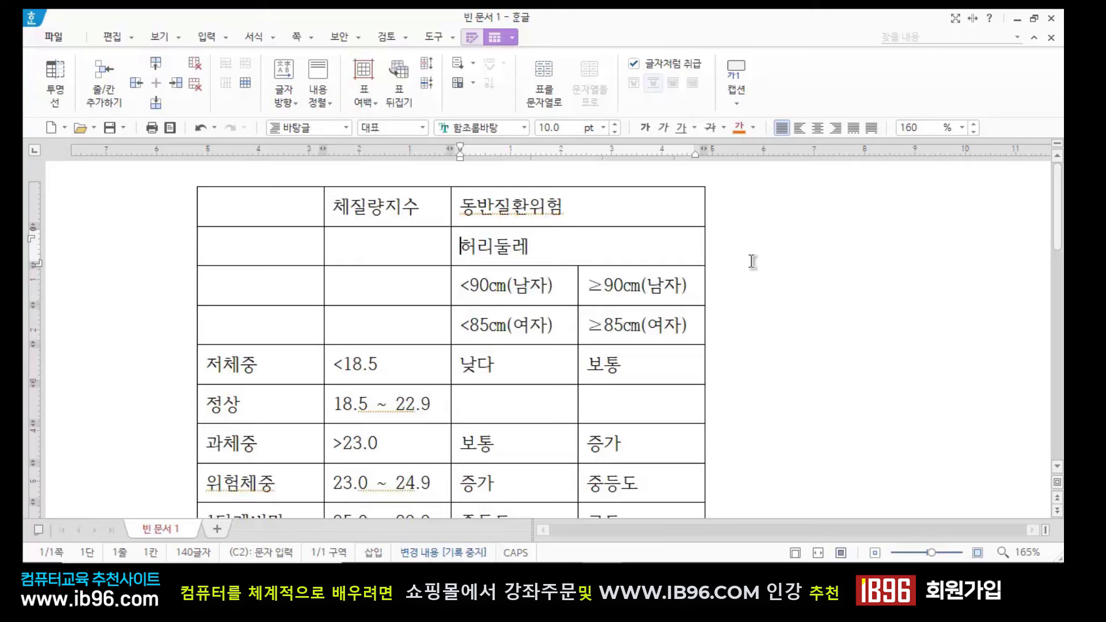
scroll(685, 331, "down", 3)
scroll(586, 414, "up", 3)
left_click(756, 291)
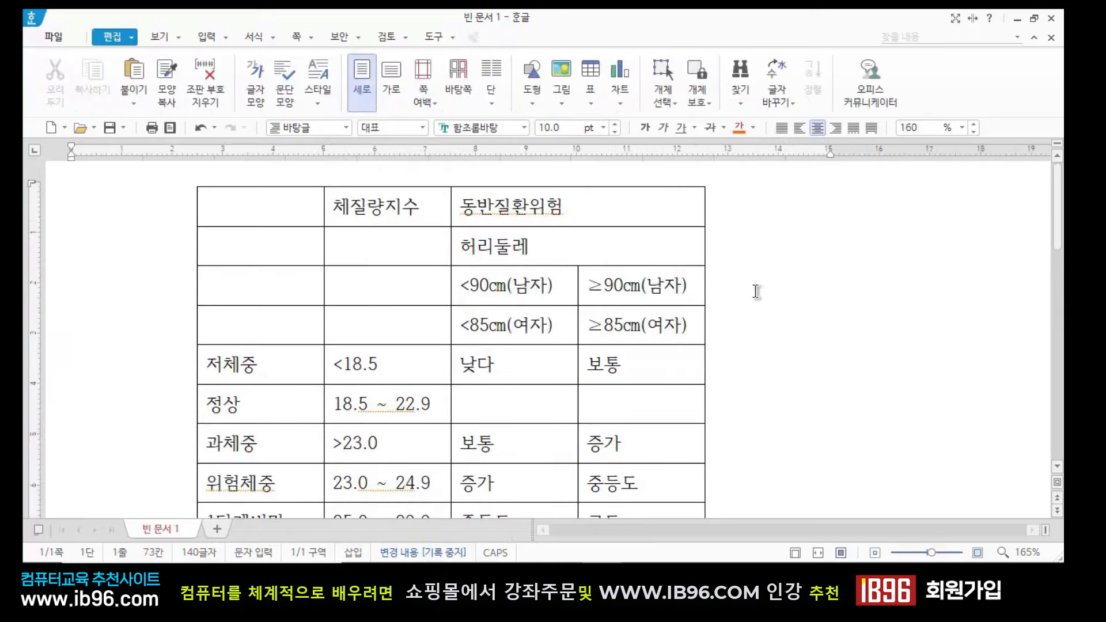
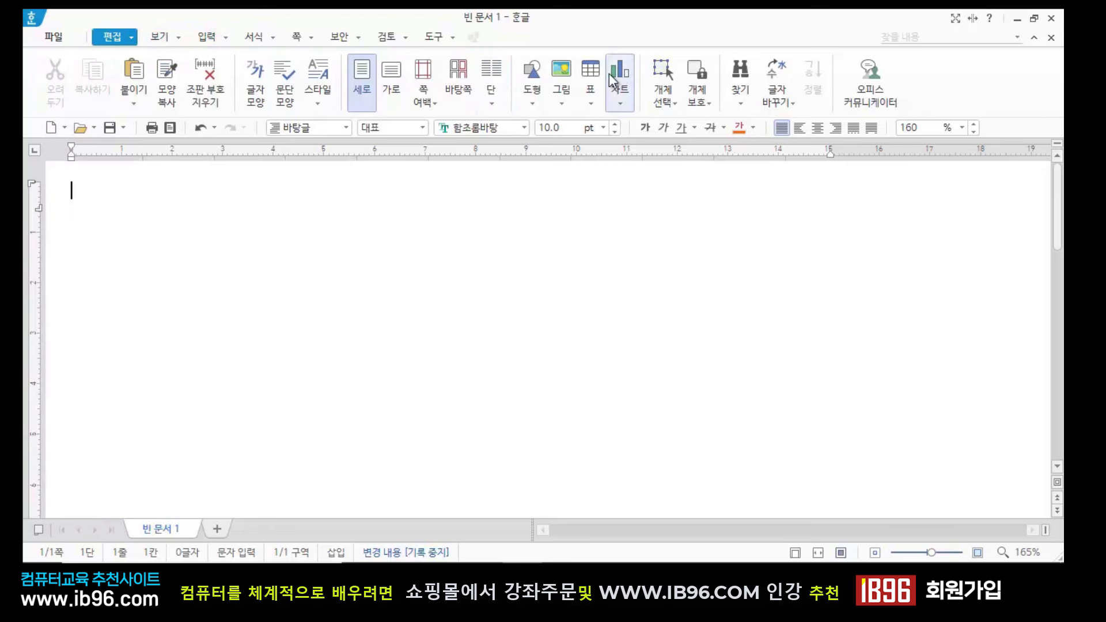
Insert a table with 2 rows and 2 columns in the blank document
left_click(590, 75)
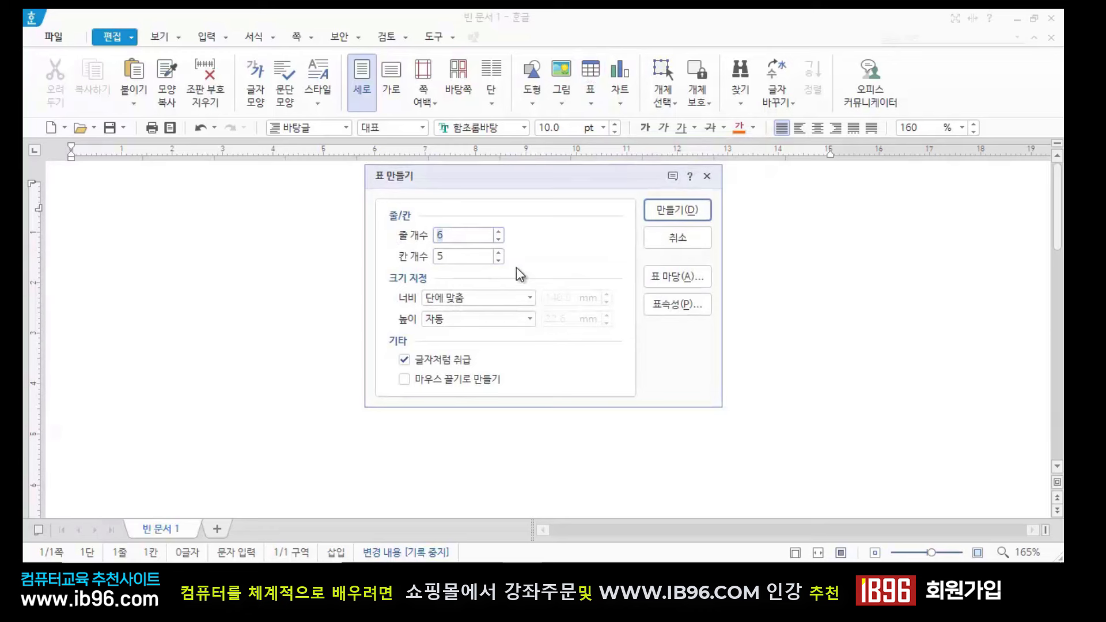
type("2")
key("Tab")
type("2")
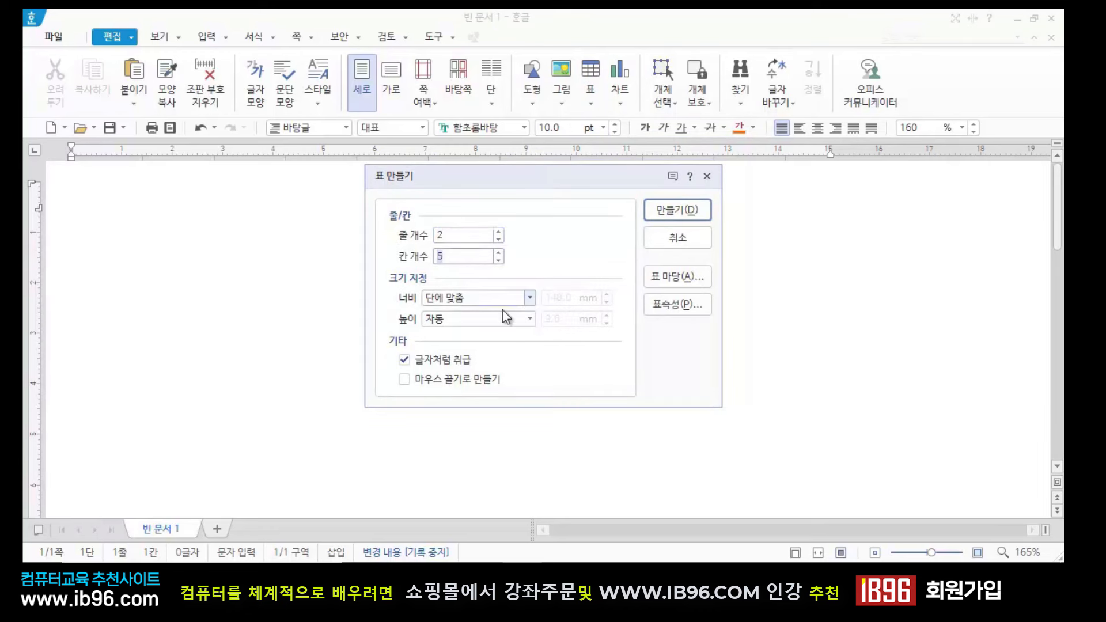
left_click(677, 210)
Resize the new table to about 6.7 cm wide and about 1.7 cm high, and deselect it
left_click(816, 233)
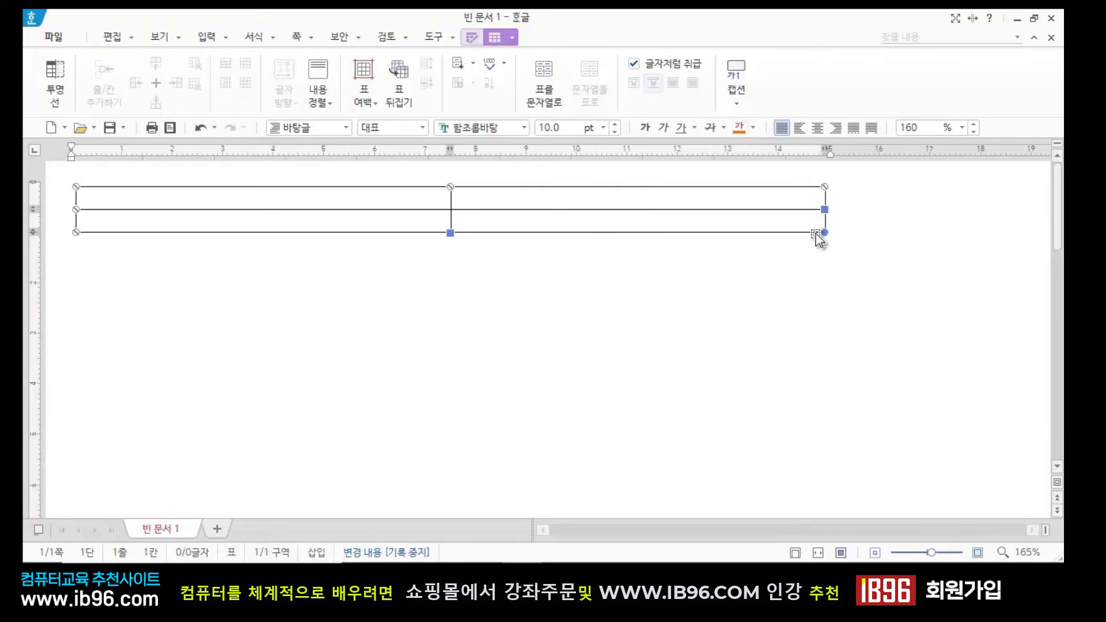
left_click_drag(828, 234, 416, 210)
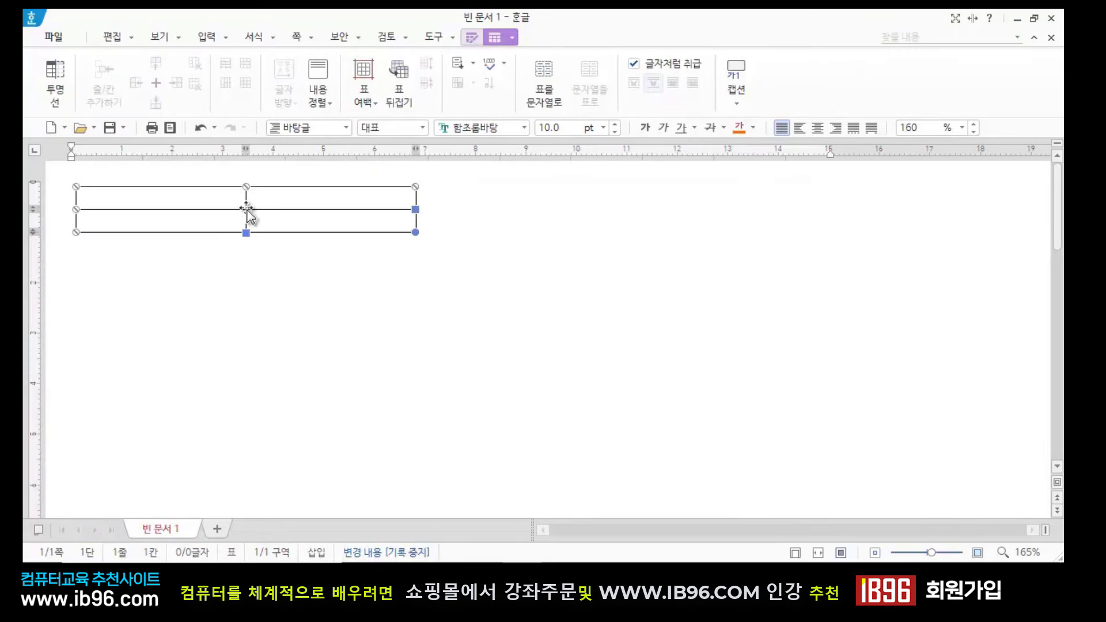
left_click_drag(245, 232, 246, 273)
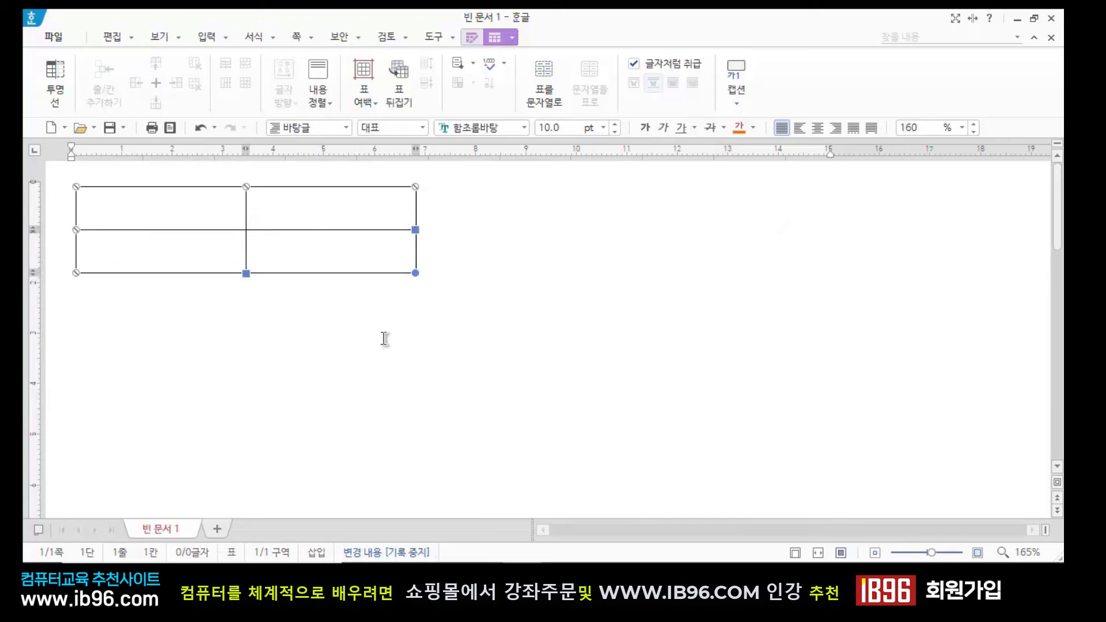
left_click(421, 372)
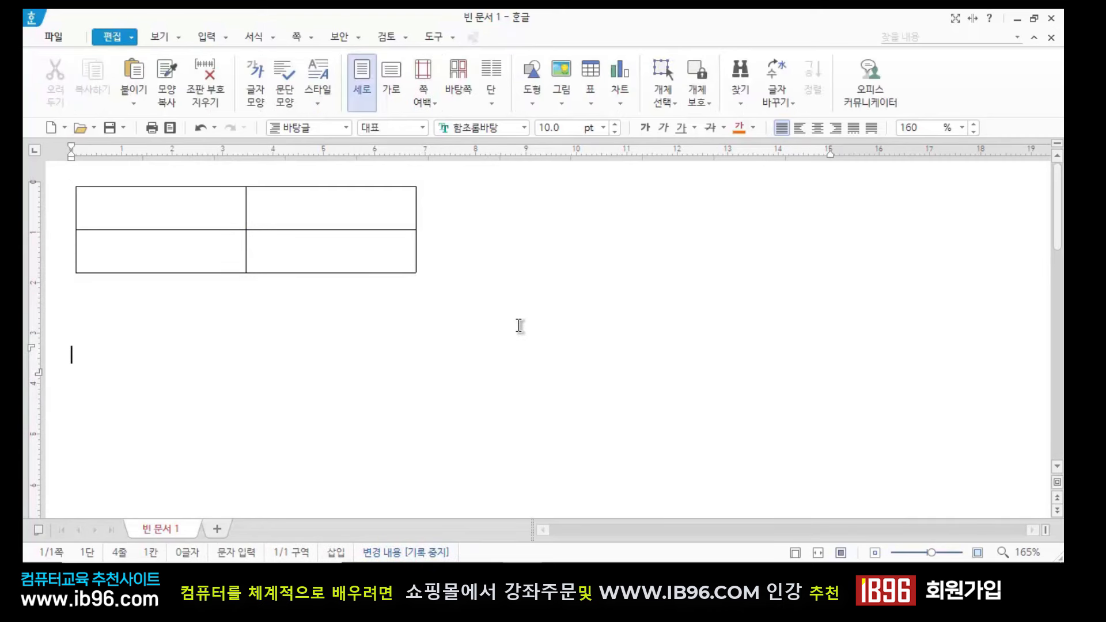
Enter 가 and 나 in the first row and 다 in the second row's first cell, and leave the table
left_click(202, 196)
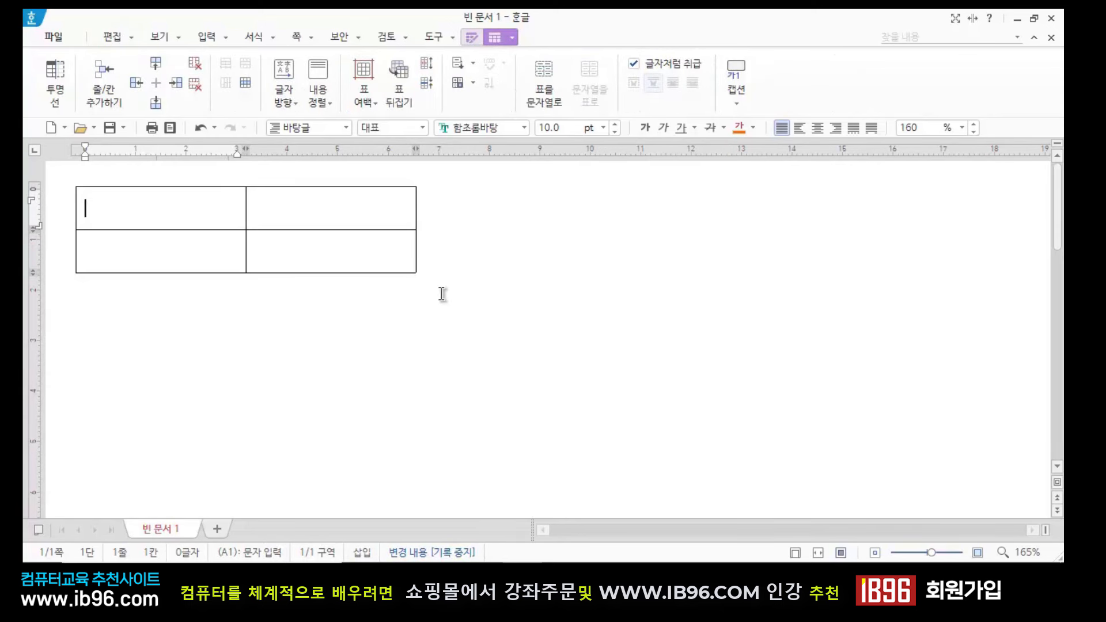
type("가")
key("Tab")
type("나")
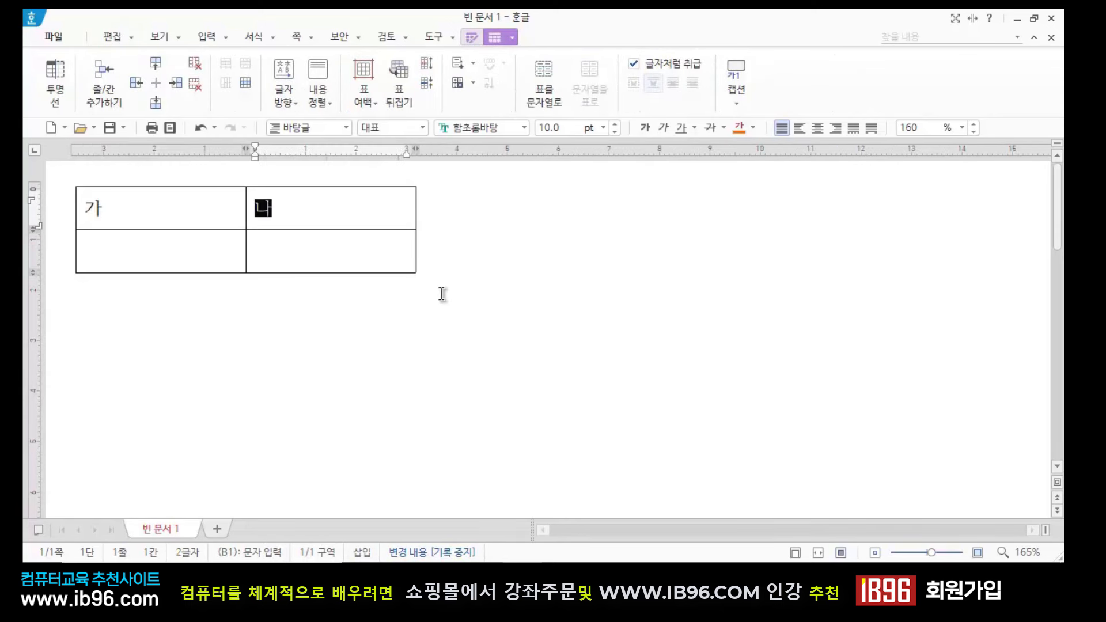
key("Tab")
type("다")
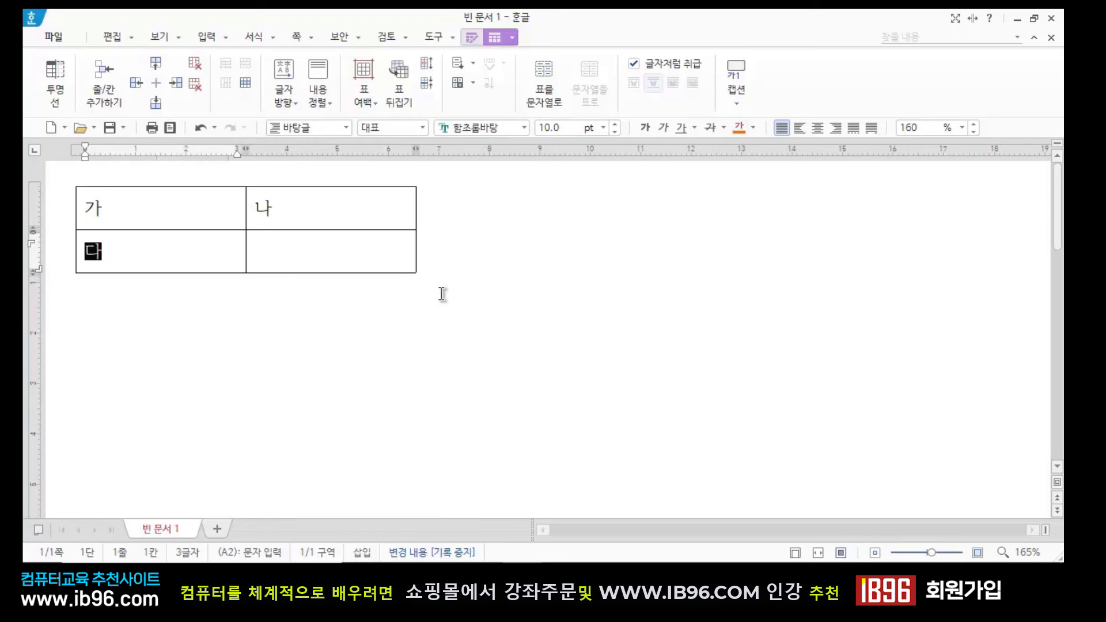
left_click(239, 346)
Try entering ㄴㄴㄴ and ssss as trial text in the second row's empty cell, and erase both
left_click(307, 264)
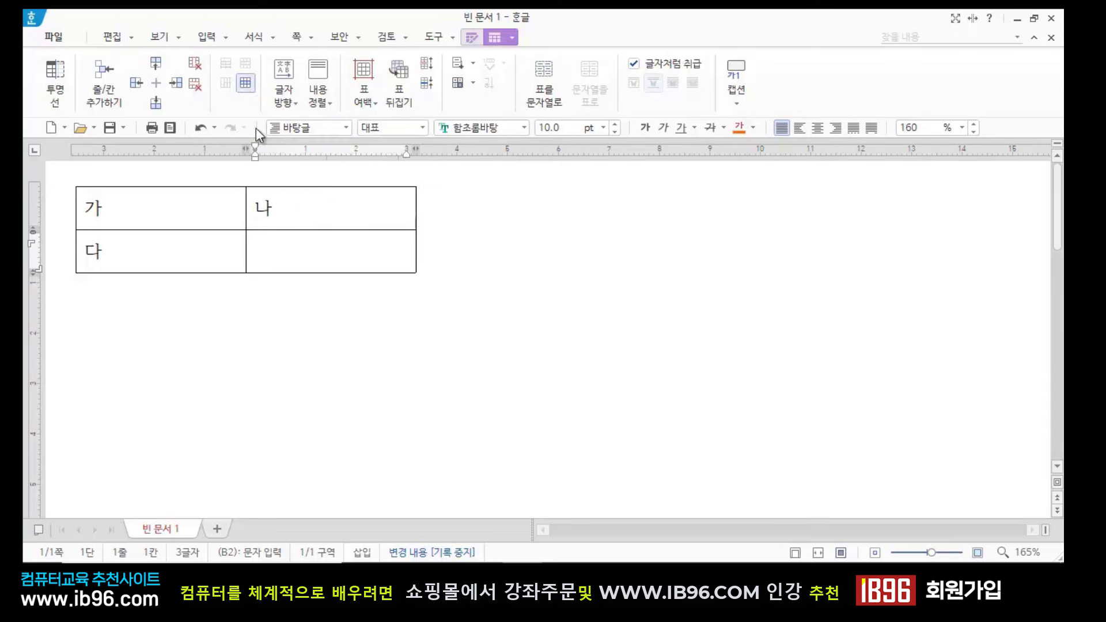
type("ㄴㄴㄴ")
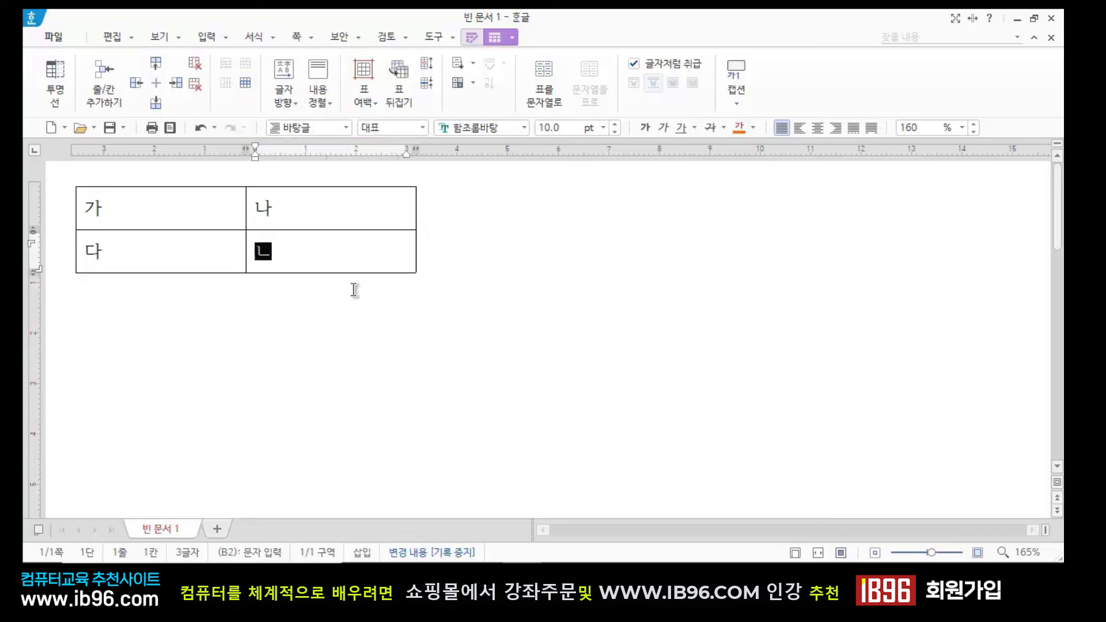
key("BackSpace")
key("BackSpace")
key("BackSpace")
type("ssss")
key("BackSpace")
key("BackSpace")
key("BackSpace")
key("BackSpace")
Select the empty cell as a block, open its cell split settings, and cancel them
key("F5")
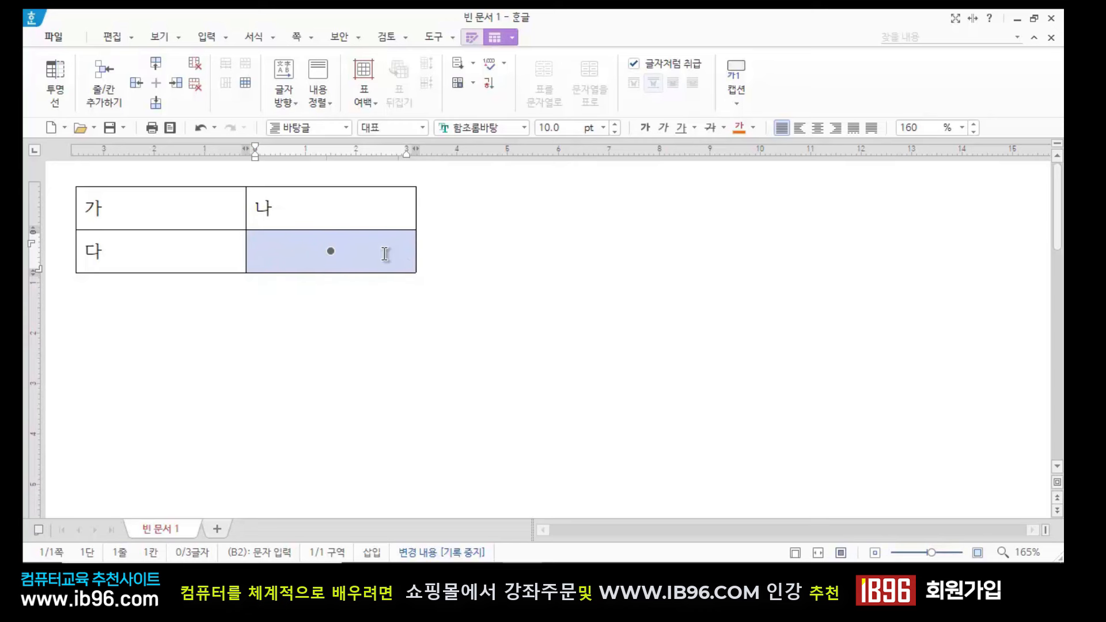
key("s")
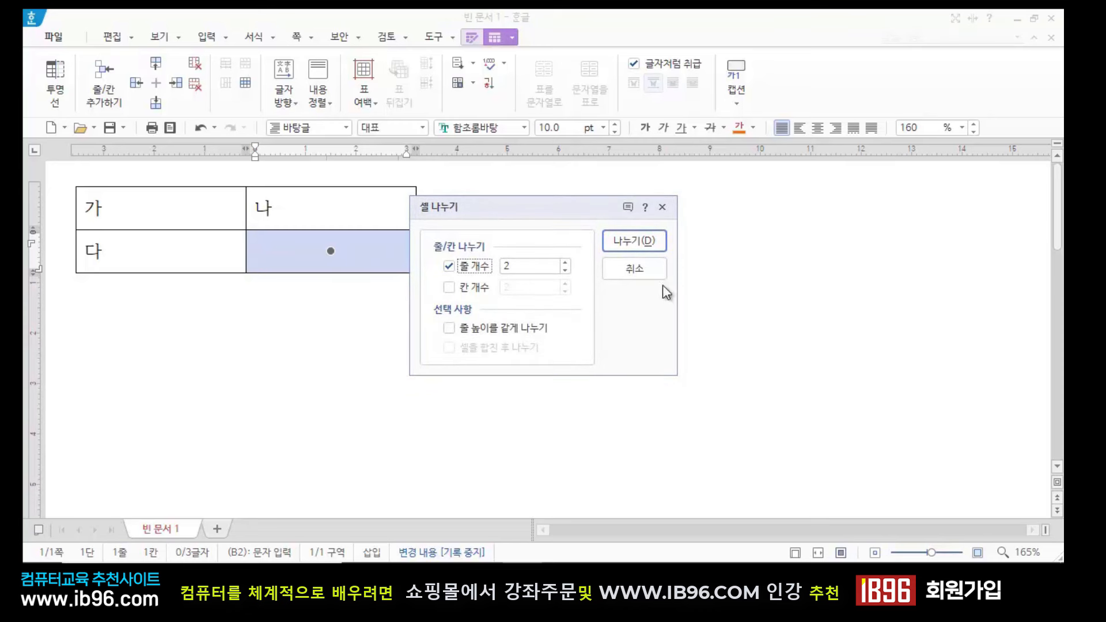
left_click(651, 267)
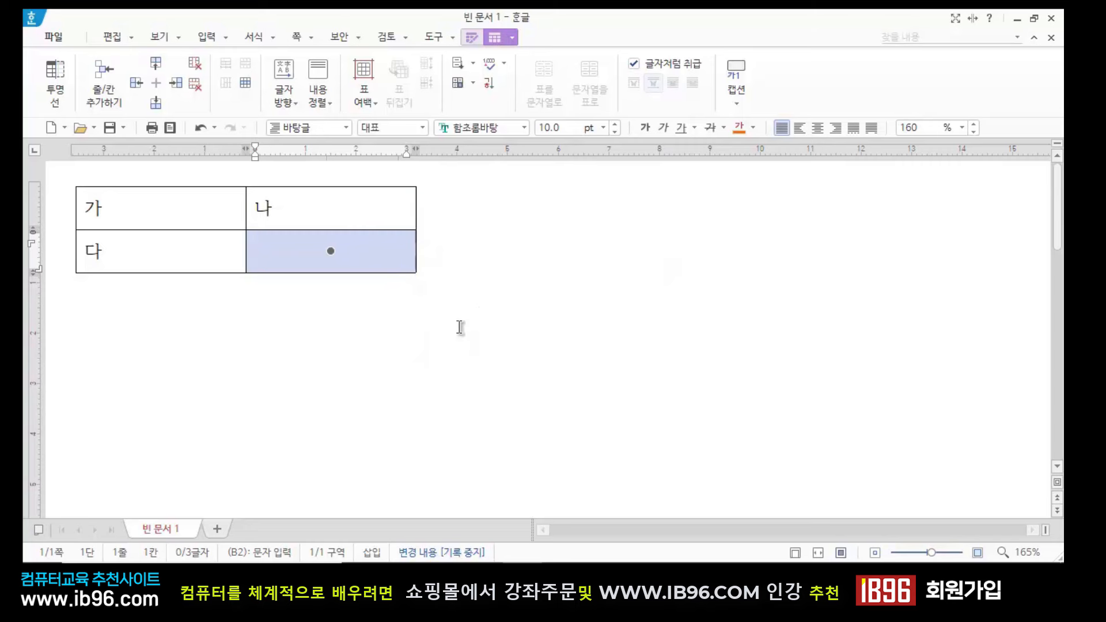
left_click(94, 406)
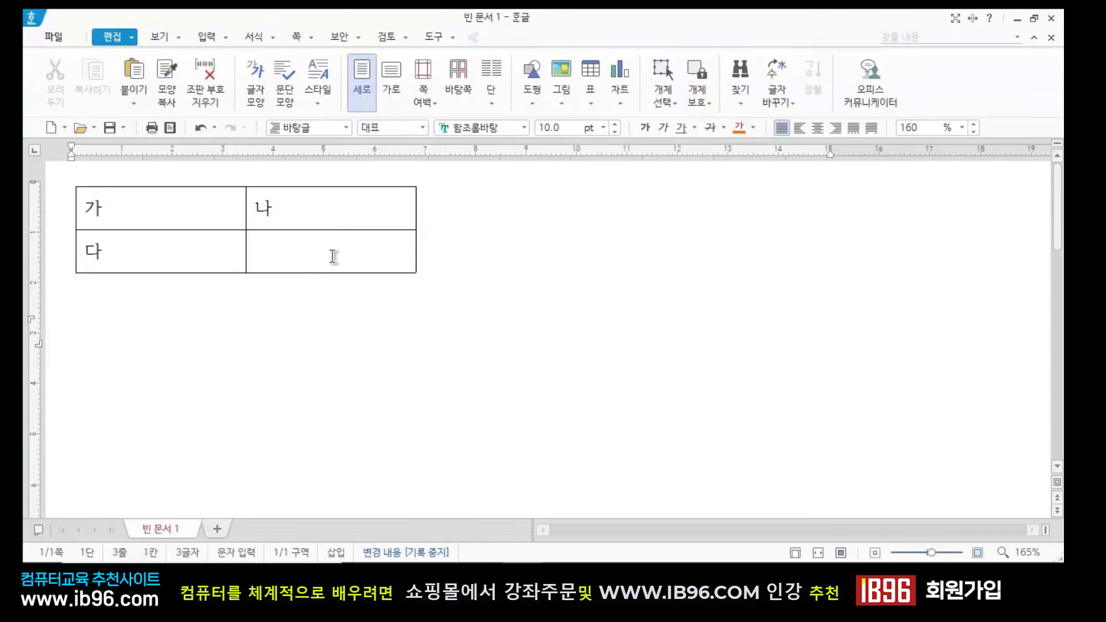
Split the empty cell beside 다 into 3 rows, and leave the table
left_click(333, 256)
left_click(321, 304)
left_click(302, 252)
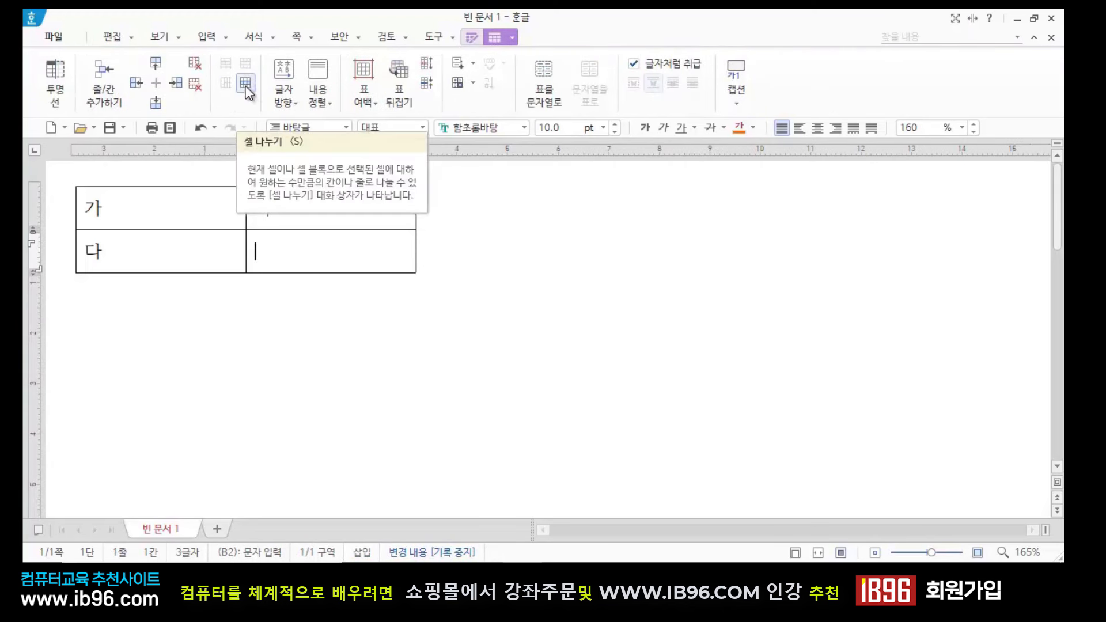
left_click(247, 86)
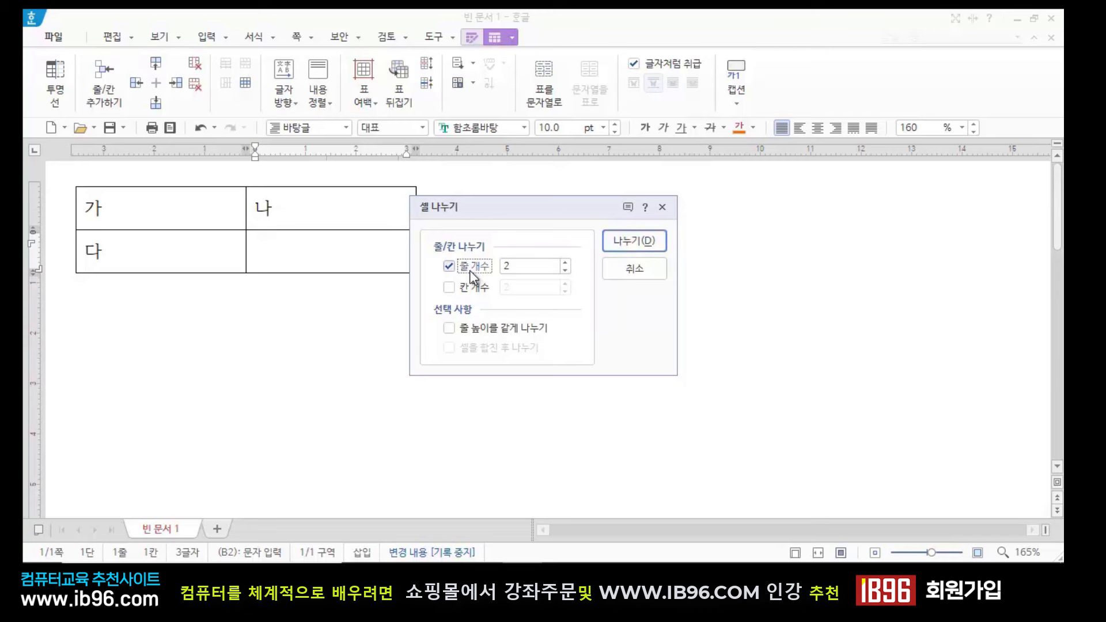
left_click(565, 262)
left_click(634, 240)
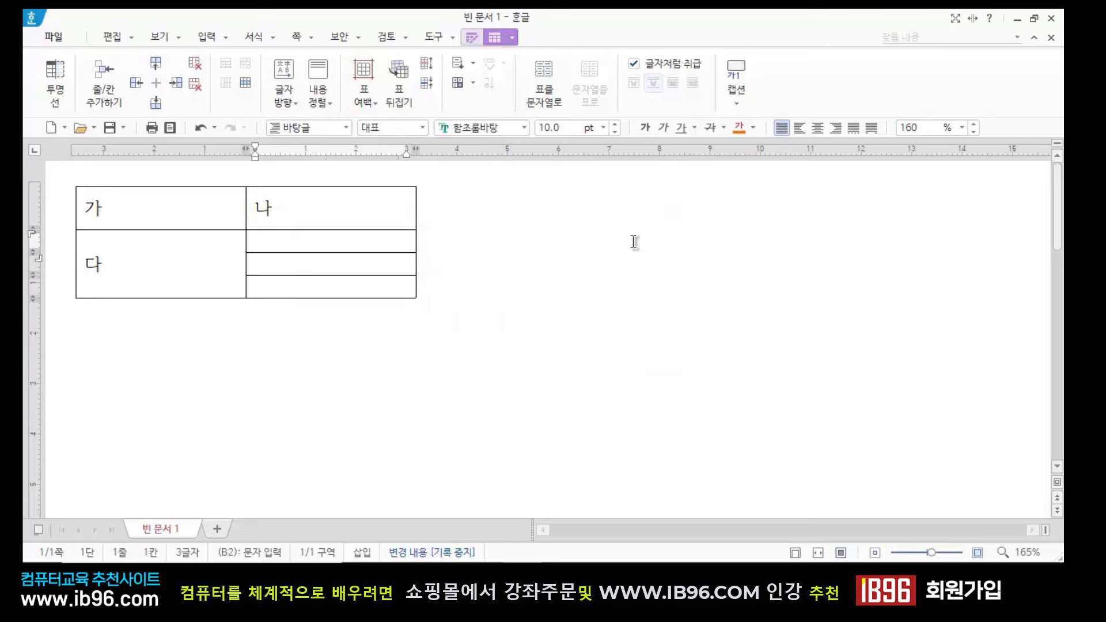
left_click(582, 318)
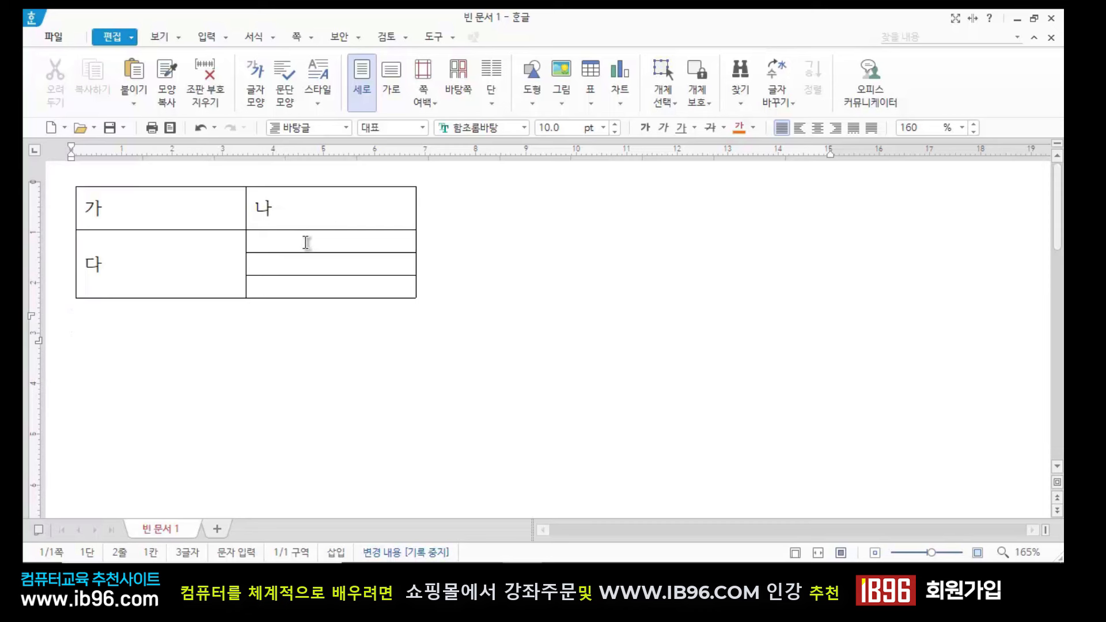
Merge the three stacked empty cells beside 다 back into a single cell
left_click(306, 242)
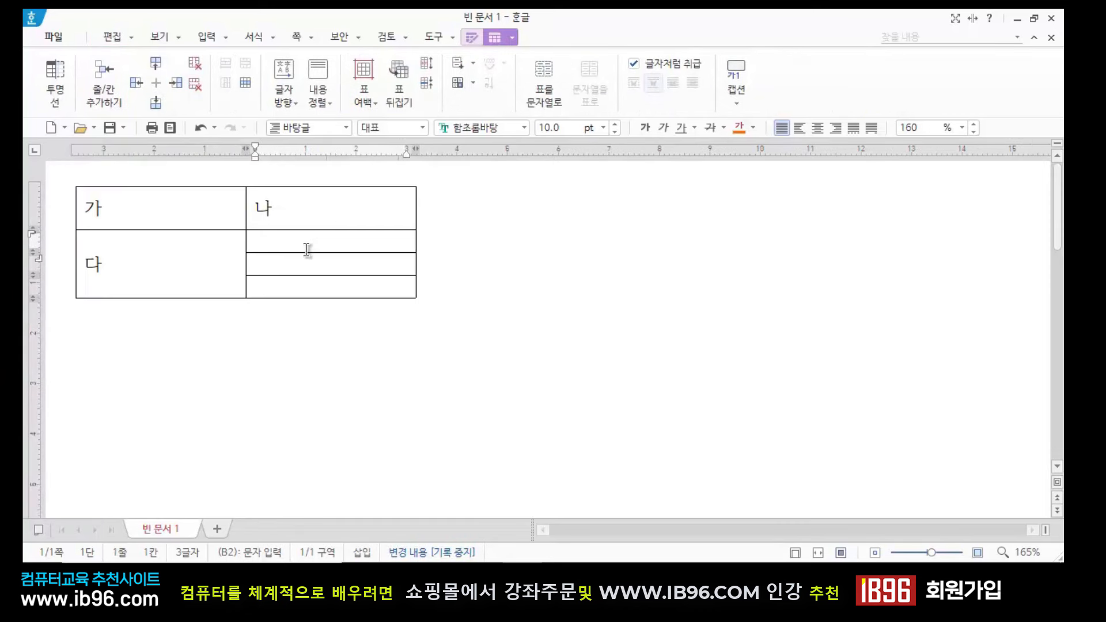
left_click_drag(306, 246, 311, 279)
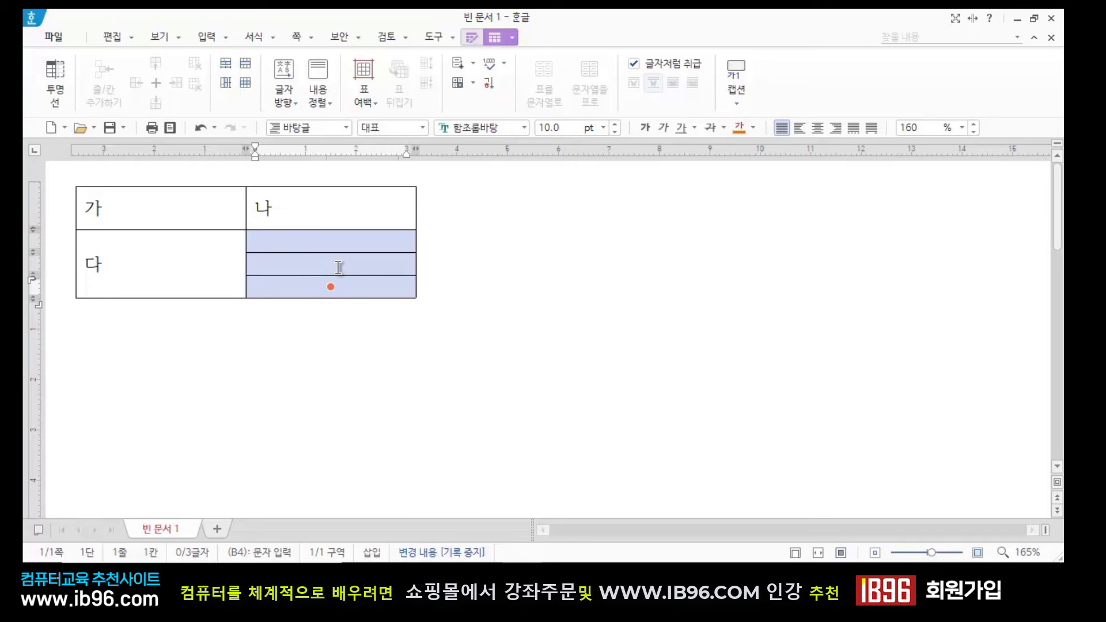
key("m")
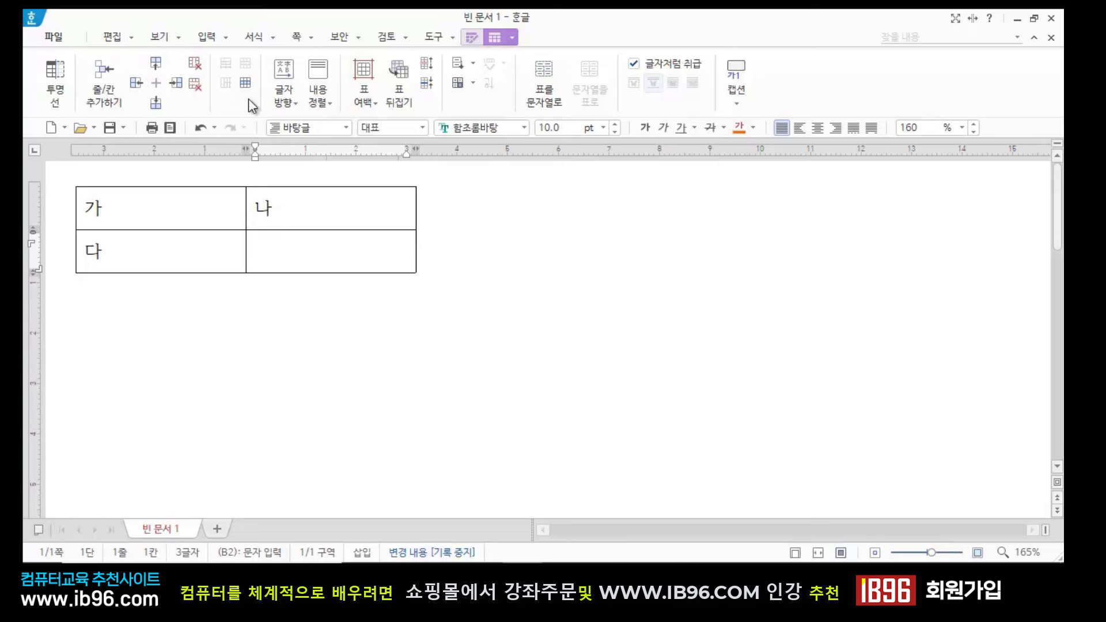
Split the empty cell beside 다 into 3 rows and 2 columns, and leave the table
left_click(247, 84)
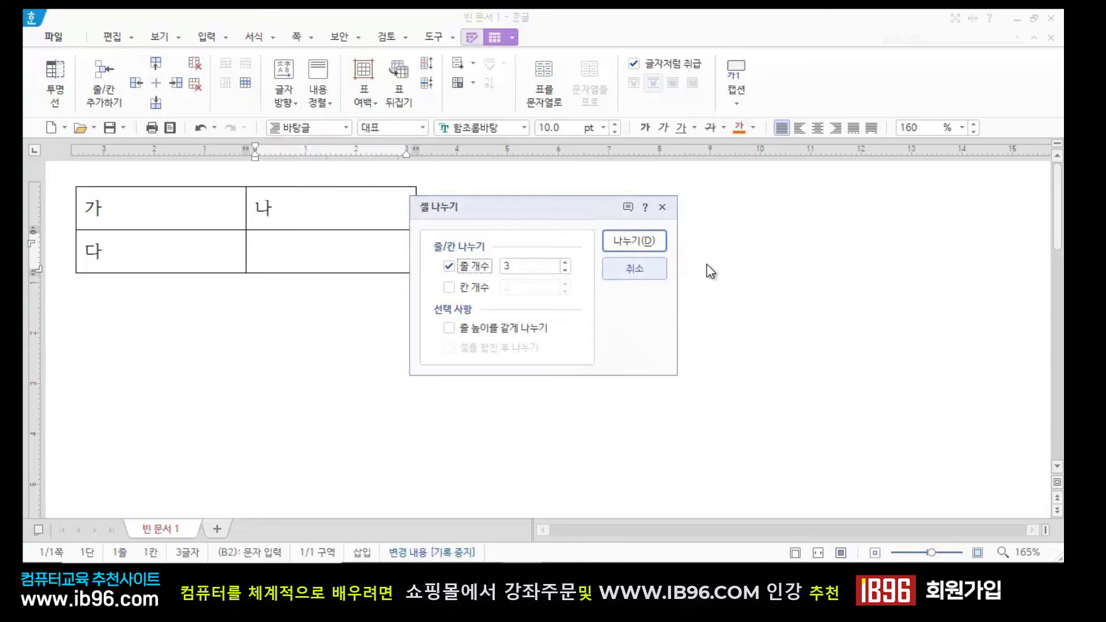
left_click(448, 288)
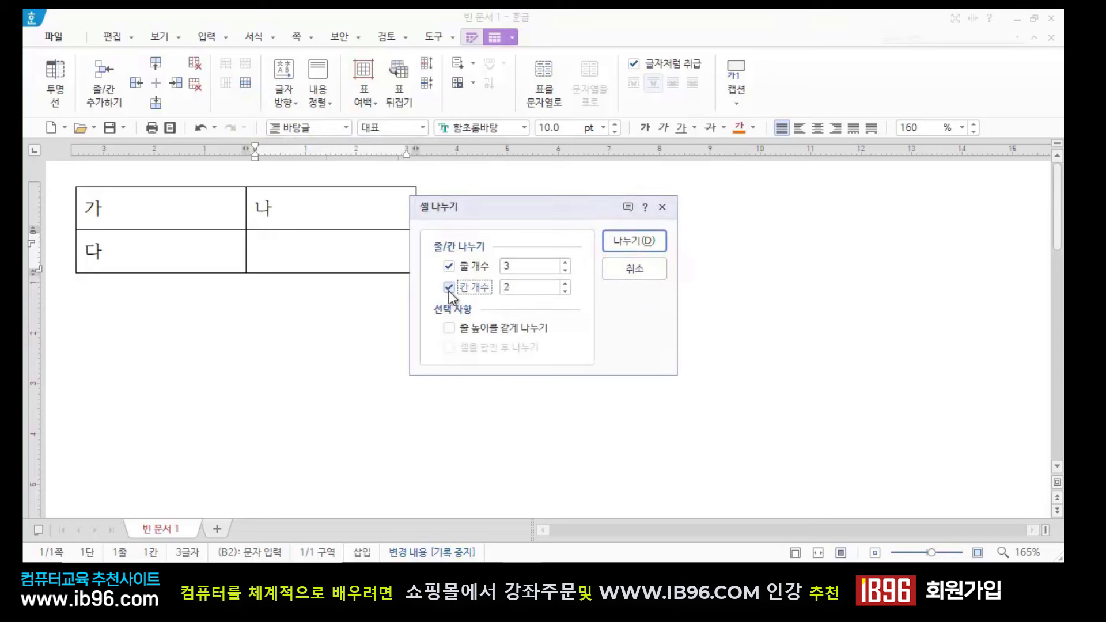
left_click(507, 288)
type("2")
left_click(615, 239)
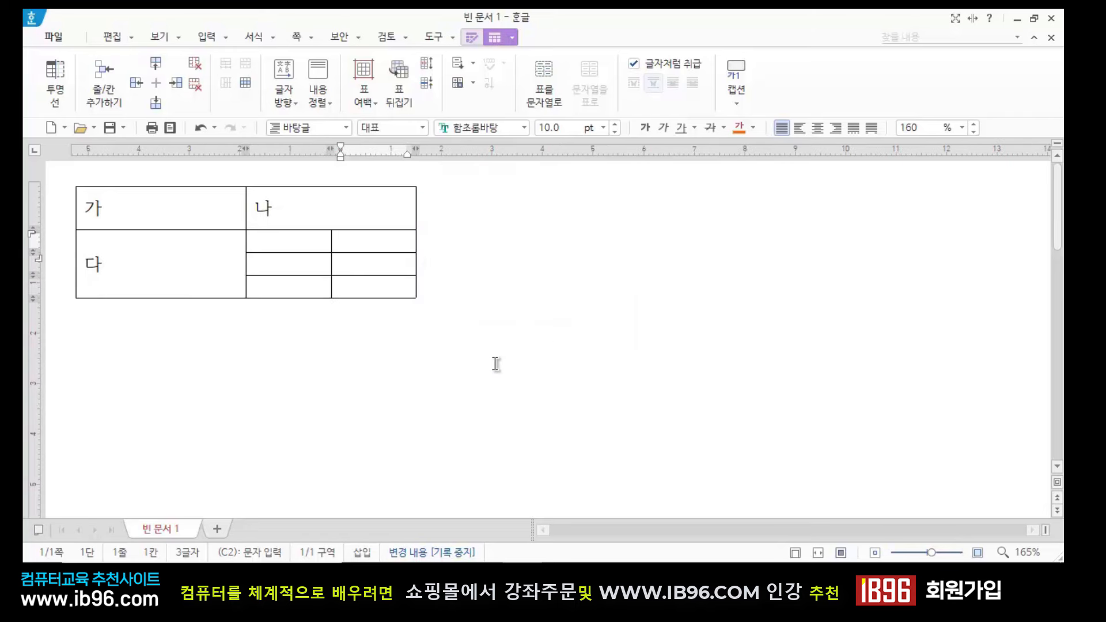
left_click(545, 333)
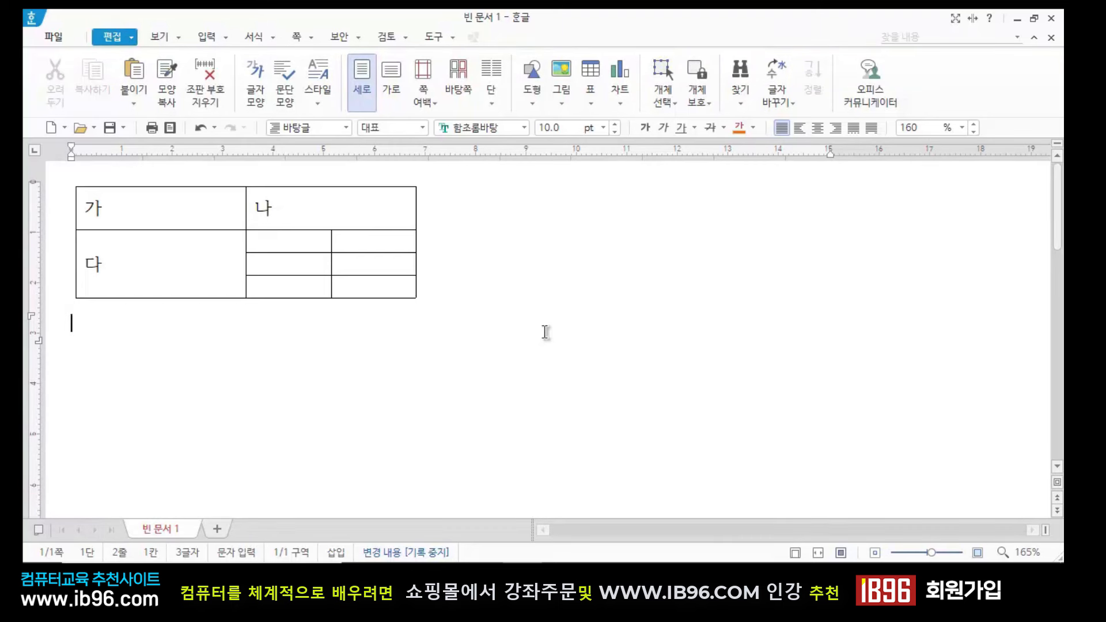
Merge the six small empty cells beside 다 into one, and split that cell into 2 rows and 3 columns
left_click_drag(294, 238, 371, 295)
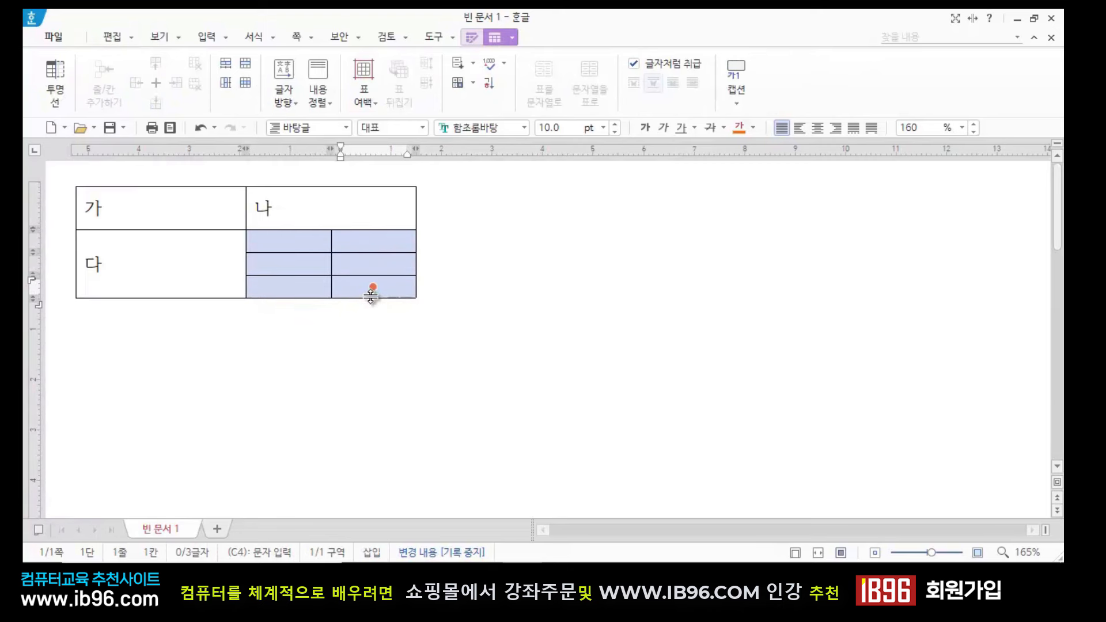
key("m")
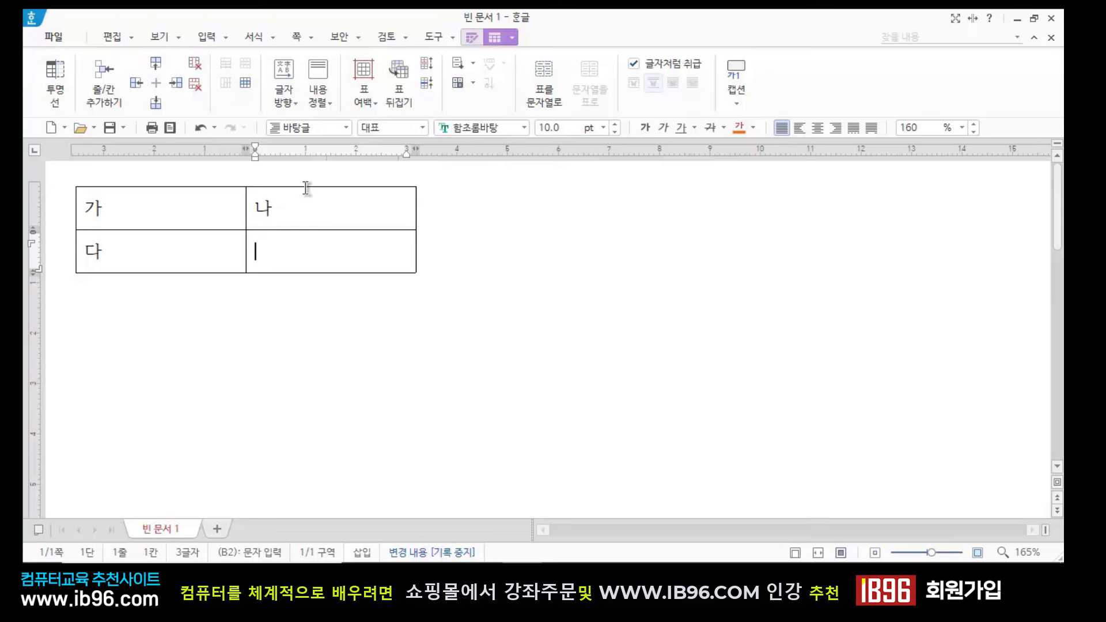
left_click(246, 83)
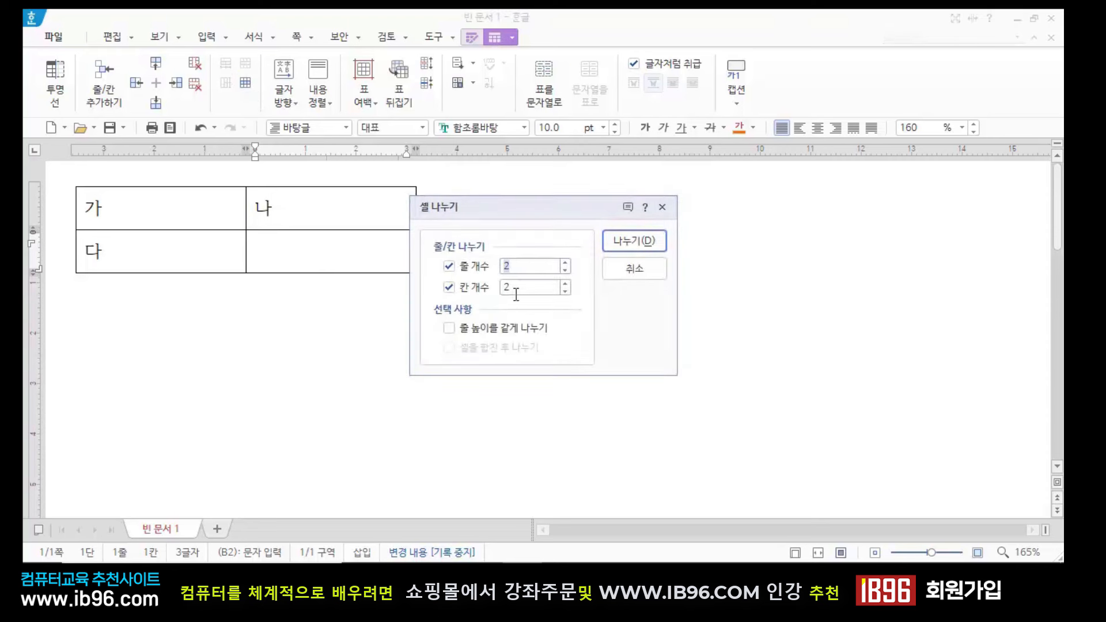
left_click(567, 283)
left_click(635, 241)
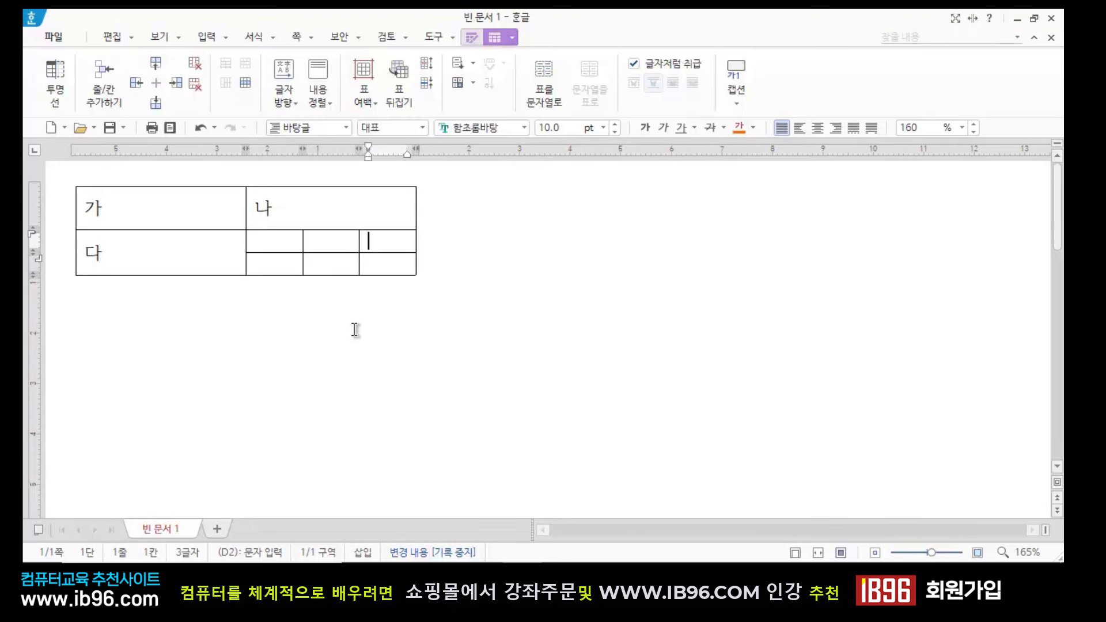
Enter 라-1, 라-2 and 라-3 across the upper row of the split cells, and return to the empty cell below 라-1
left_click(262, 244)
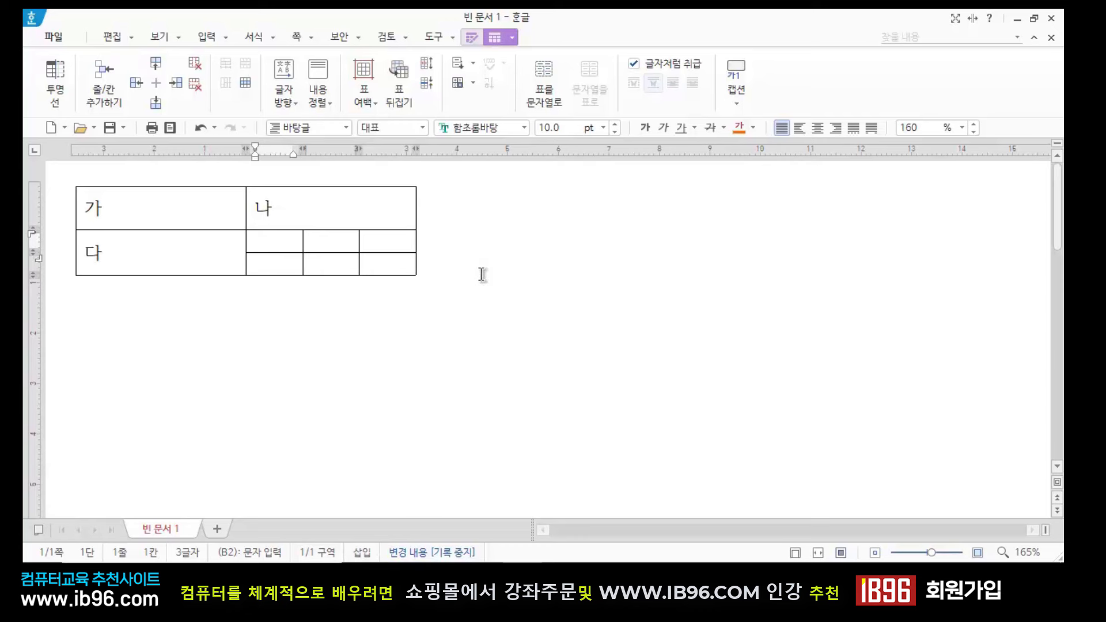
type("라-1")
key("Tab")
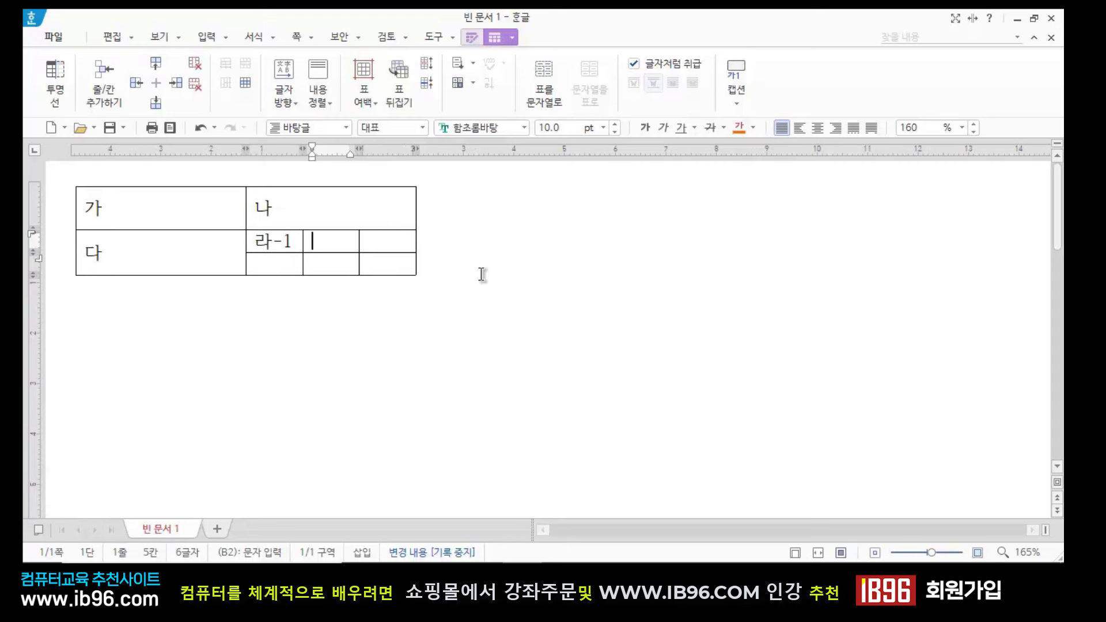
type("라-2")
key("Tab")
type("라-3")
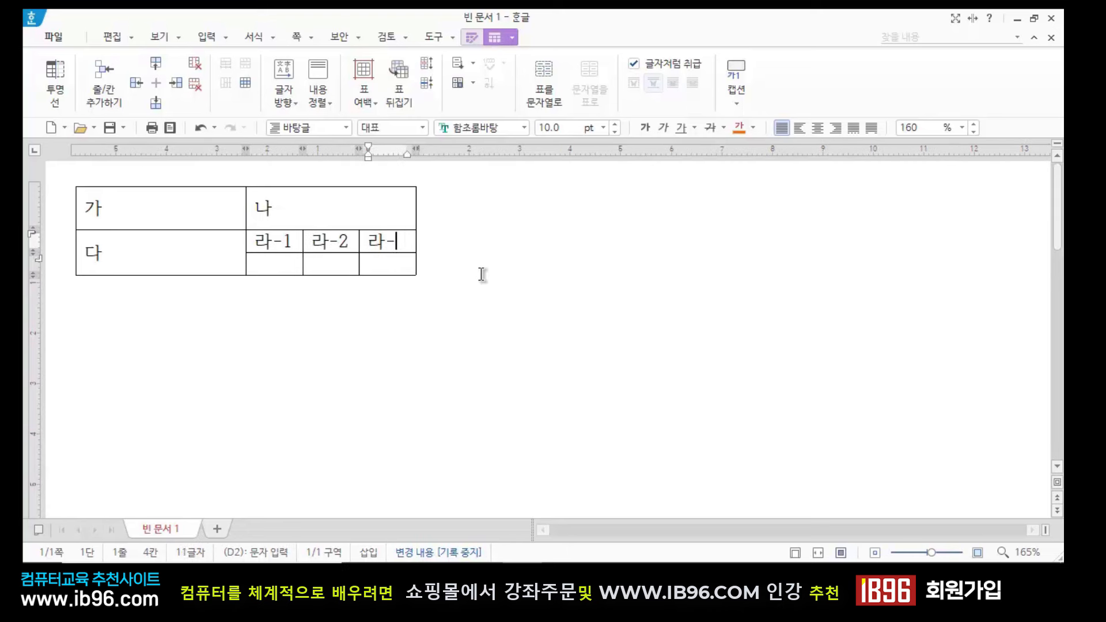
key("Down")
key("Left")
key("Left")
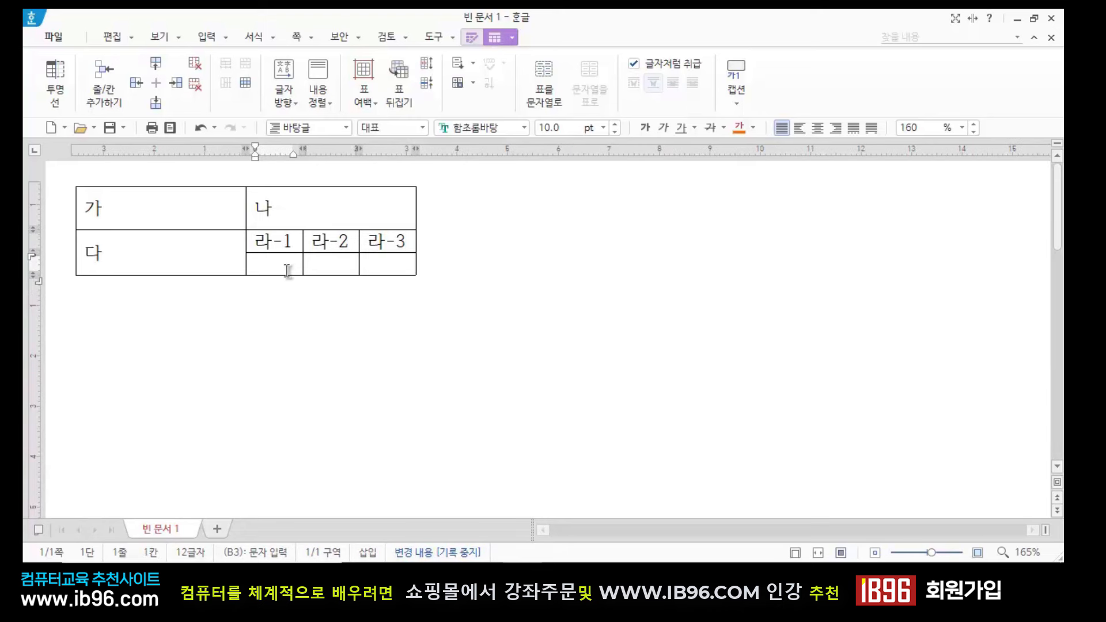
Select the three empty cells below 라-1, 라-2 and 라-3, increase their height, and leave the table
left_click_drag(266, 264, 380, 263)
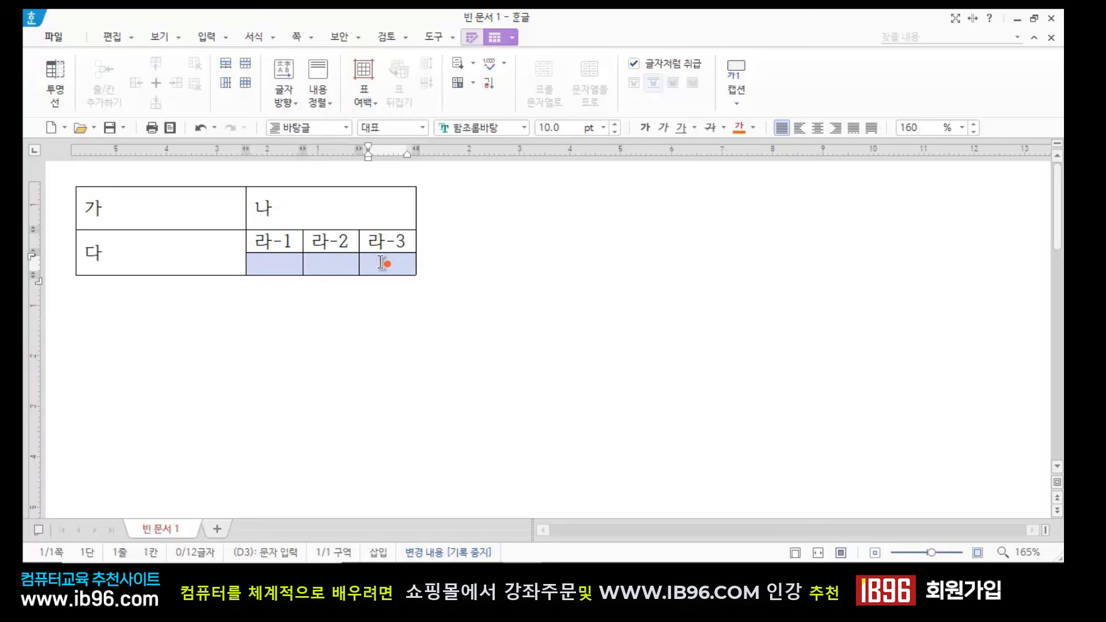
left_click(434, 293)
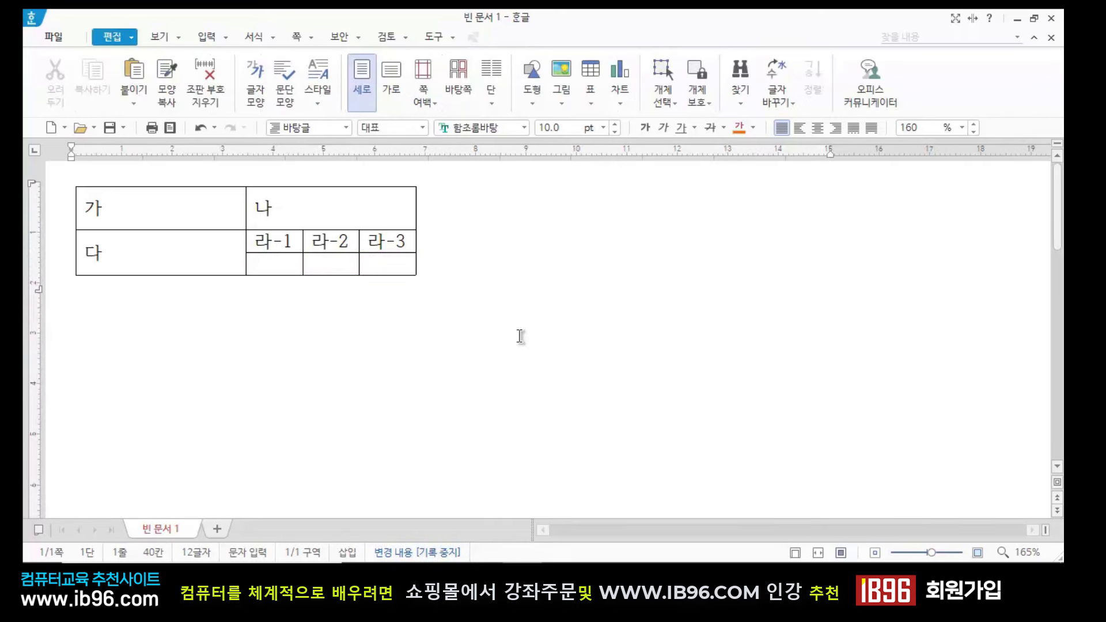
left_click_drag(275, 262, 390, 259)
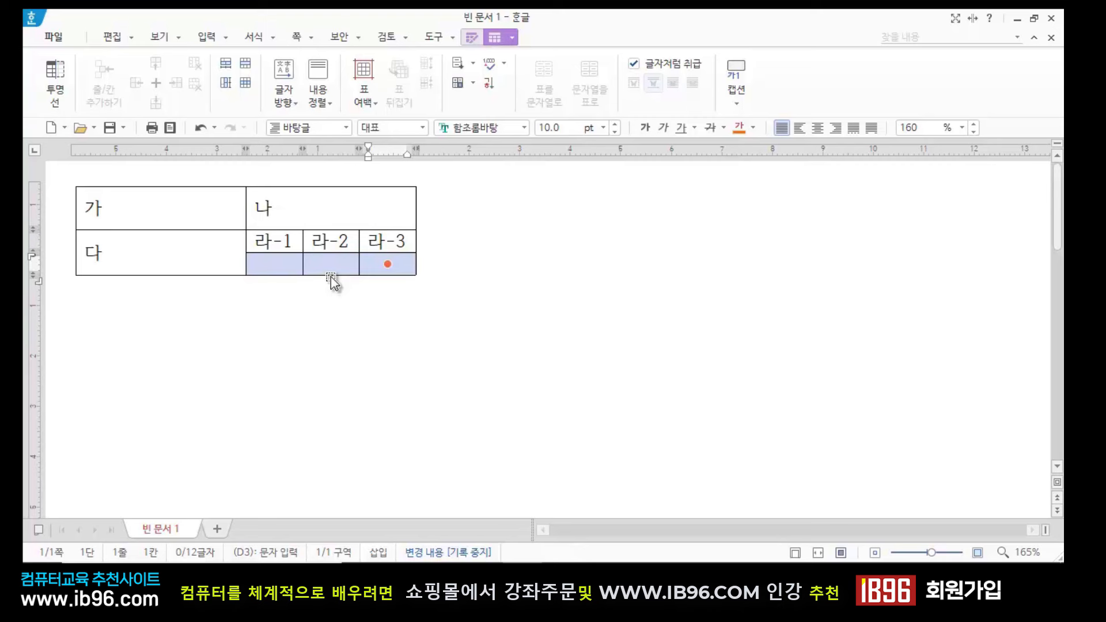
left_click_drag(331, 276, 325, 291)
left_click(348, 344)
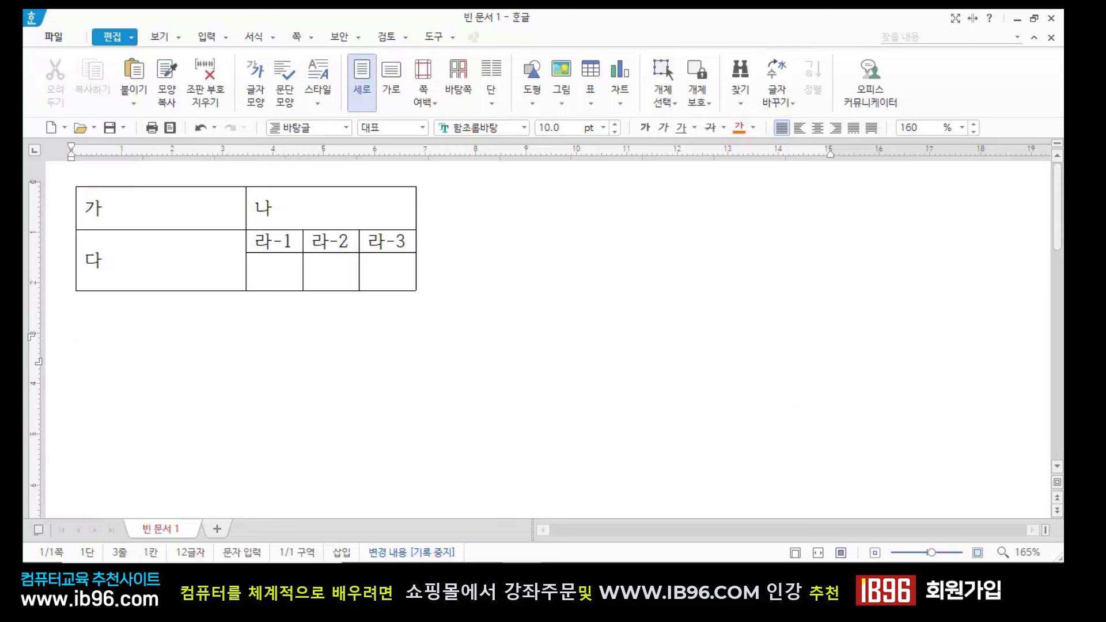
Switch to the PowerPoint slide show, advance to the slide on equalising cell width and height, and show the taskbar
mouse_move(564, 576)
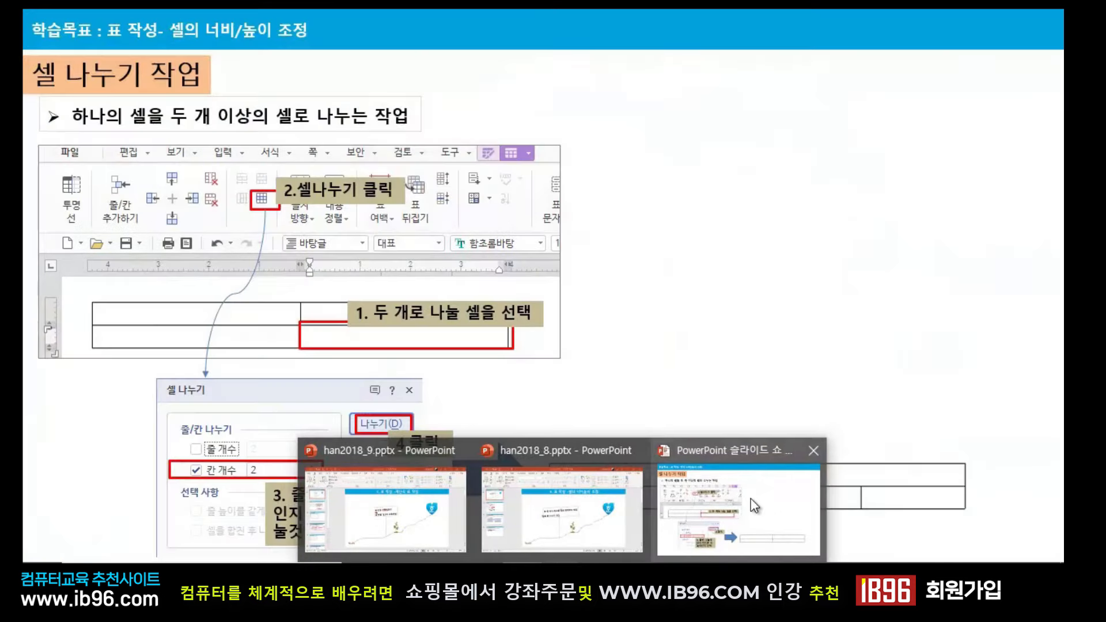
left_click(752, 505)
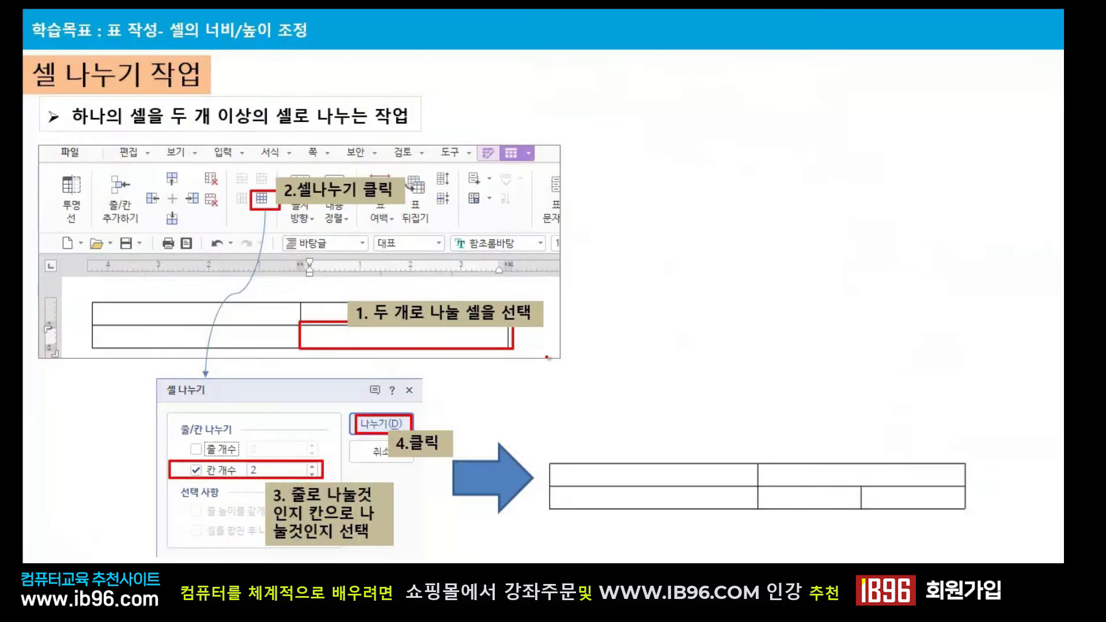
key("Right")
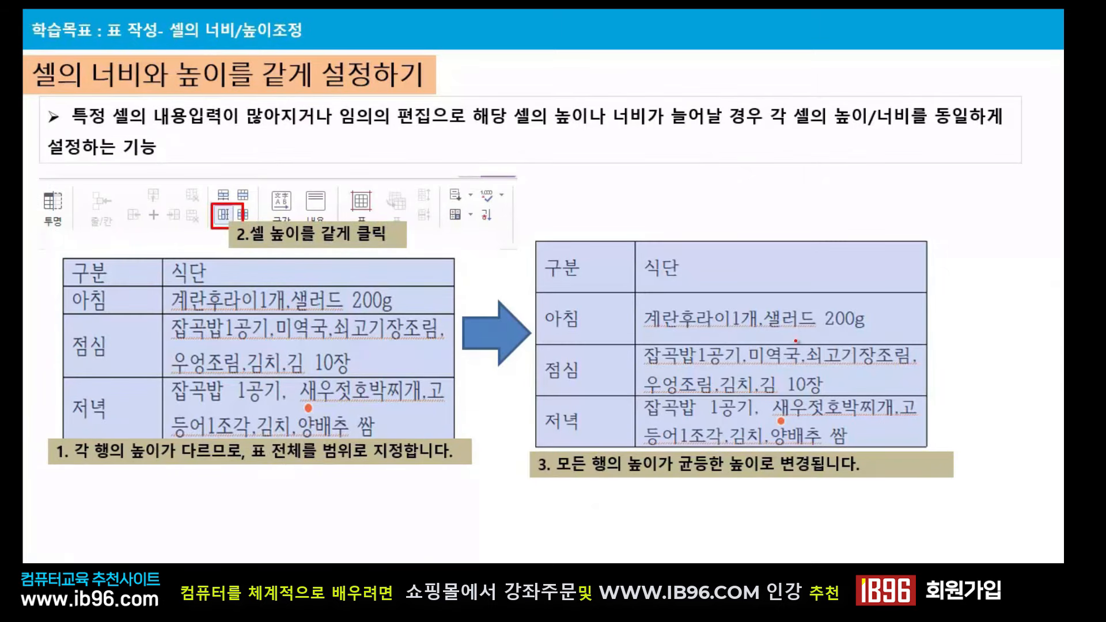
right_click(602, 198)
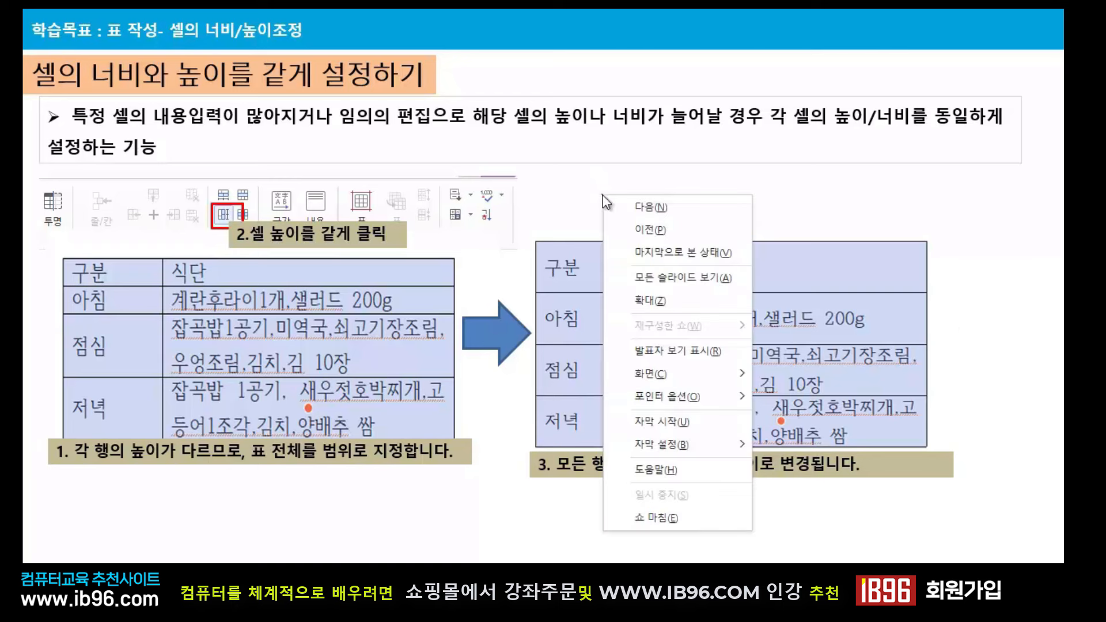
mouse_move(672, 378)
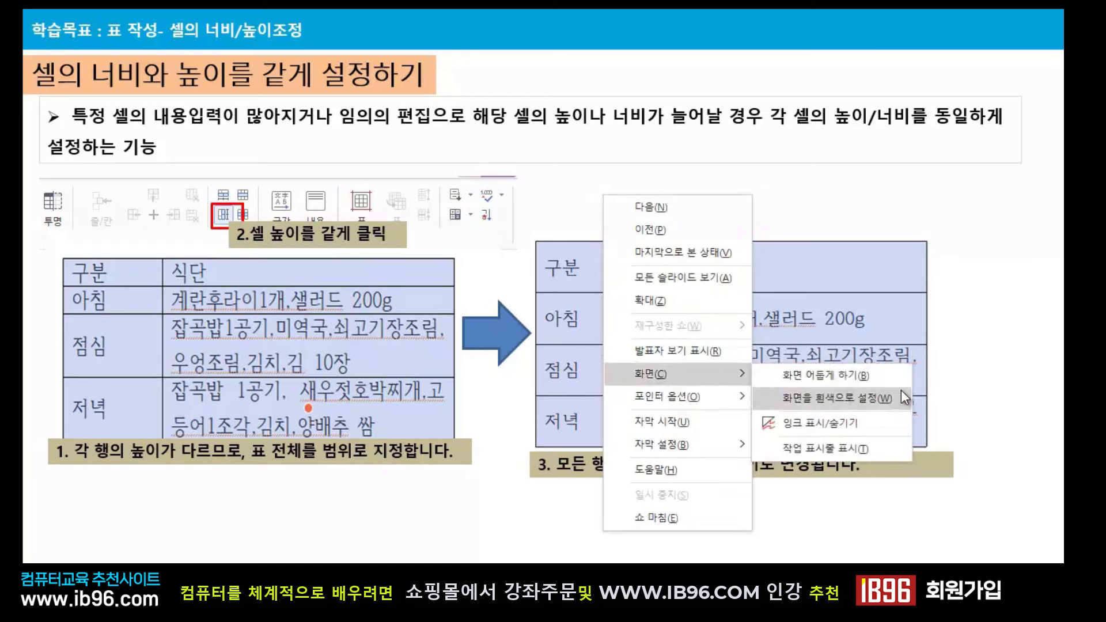
left_click(843, 452)
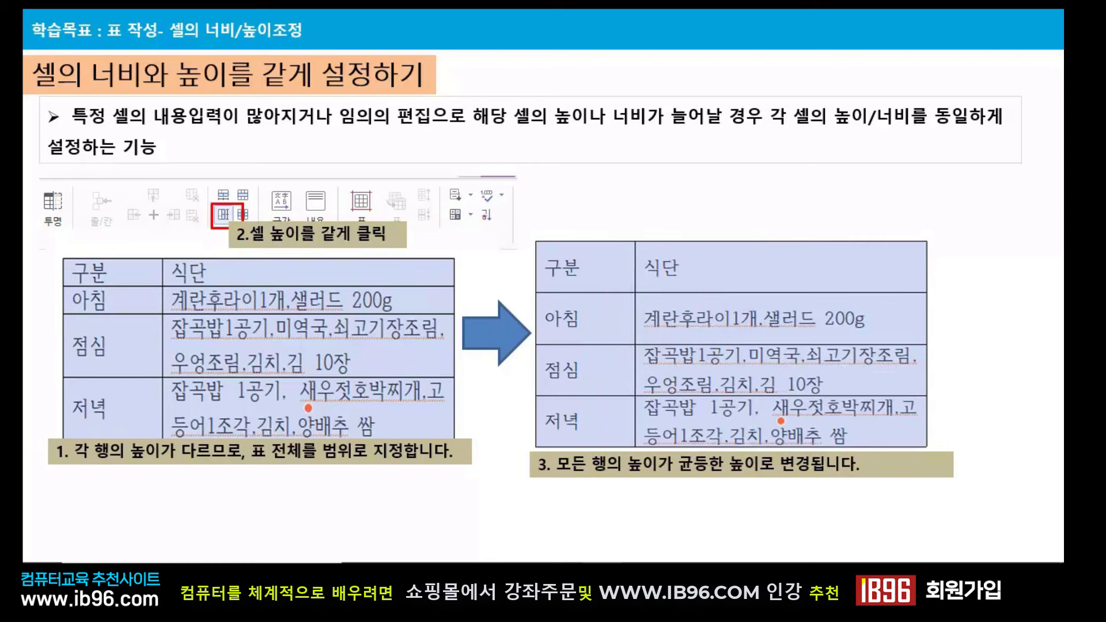
Return to the 빈 문서 1 document in Hangul, go through the 다, 가 and 나 cells, and leave the table
mouse_move(523, 575)
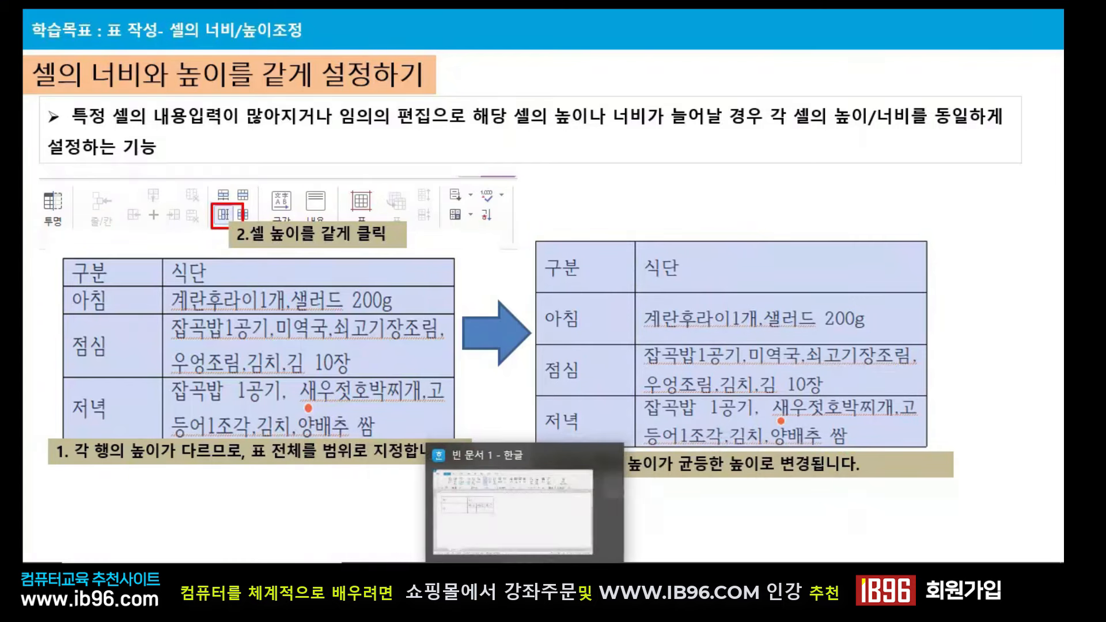
left_click(531, 517)
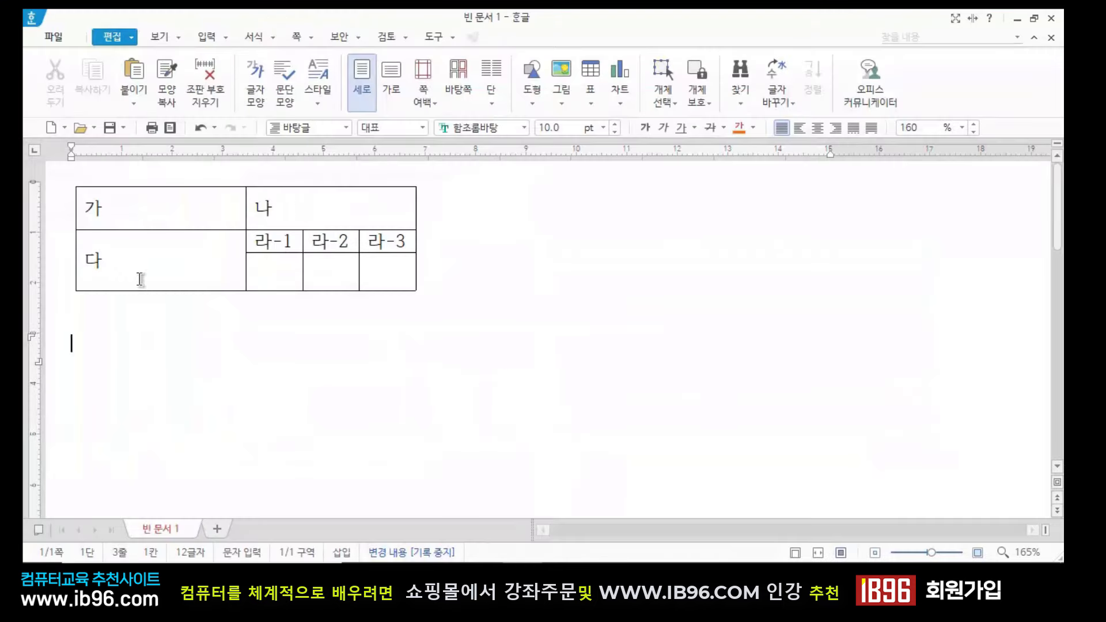
left_click(140, 280)
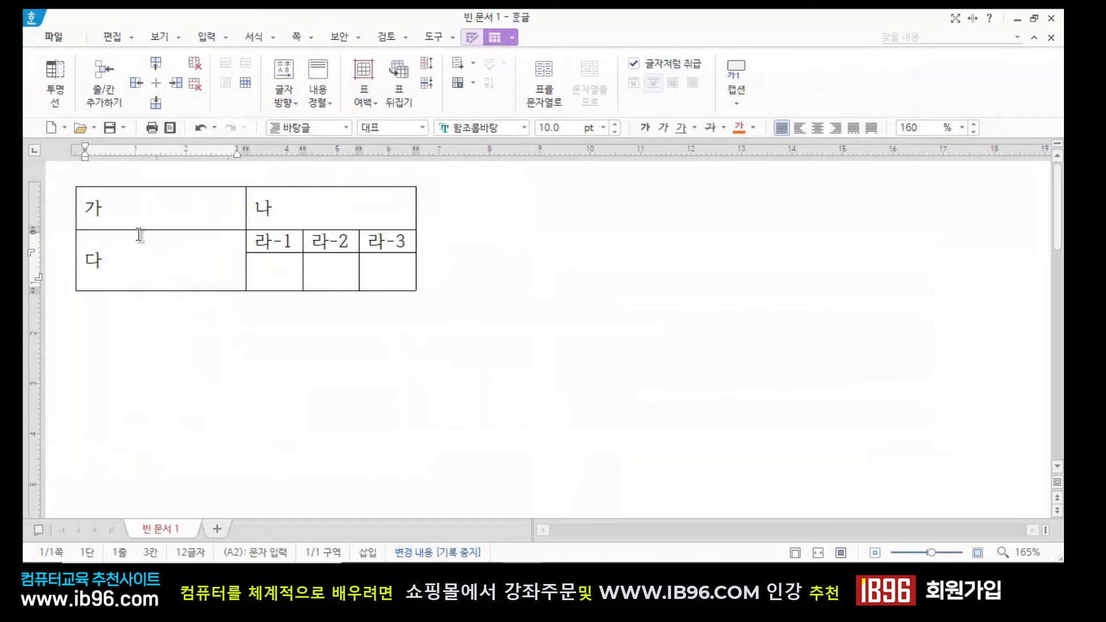
left_click(154, 205)
left_click(266, 206)
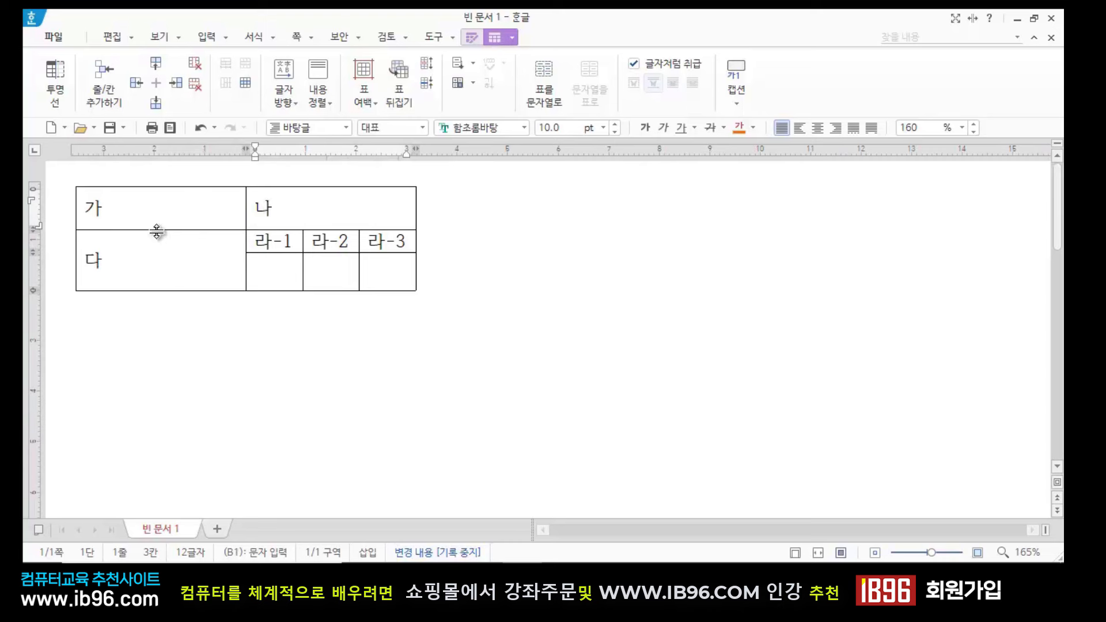
left_click(211, 327)
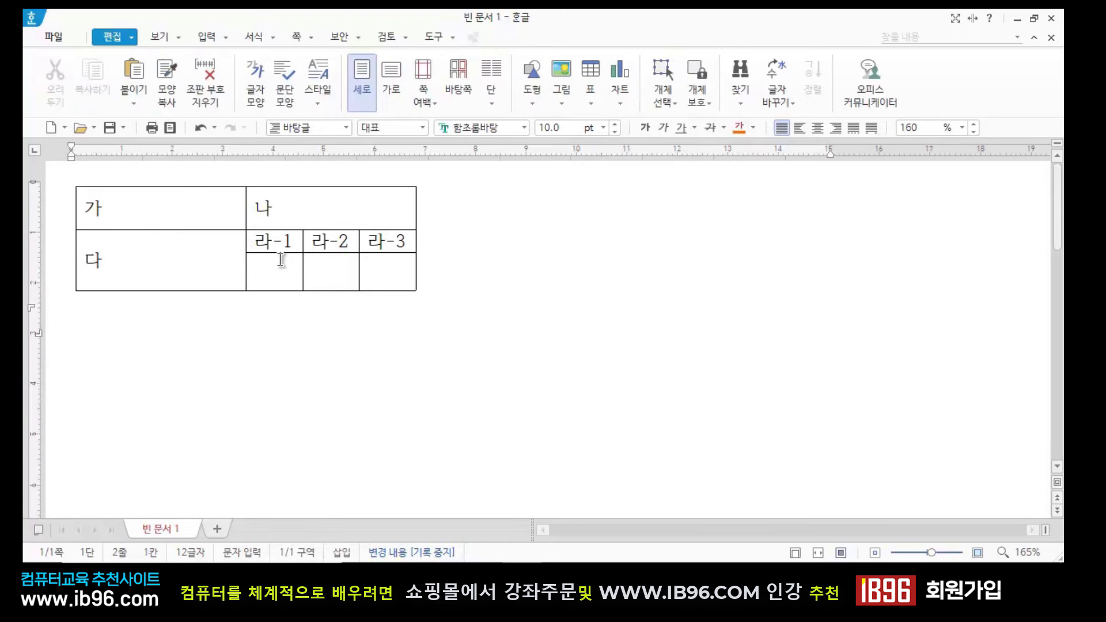
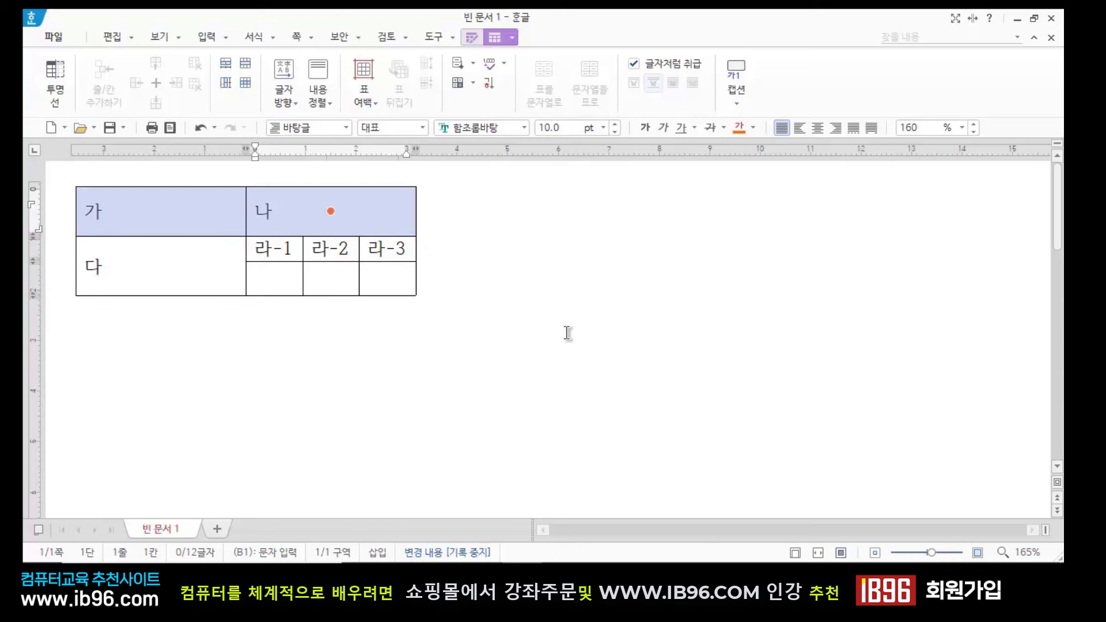
Select the whole table as a block, view the description of the 셀 높이를 같게 command, and clear the selection
left_click(527, 351)
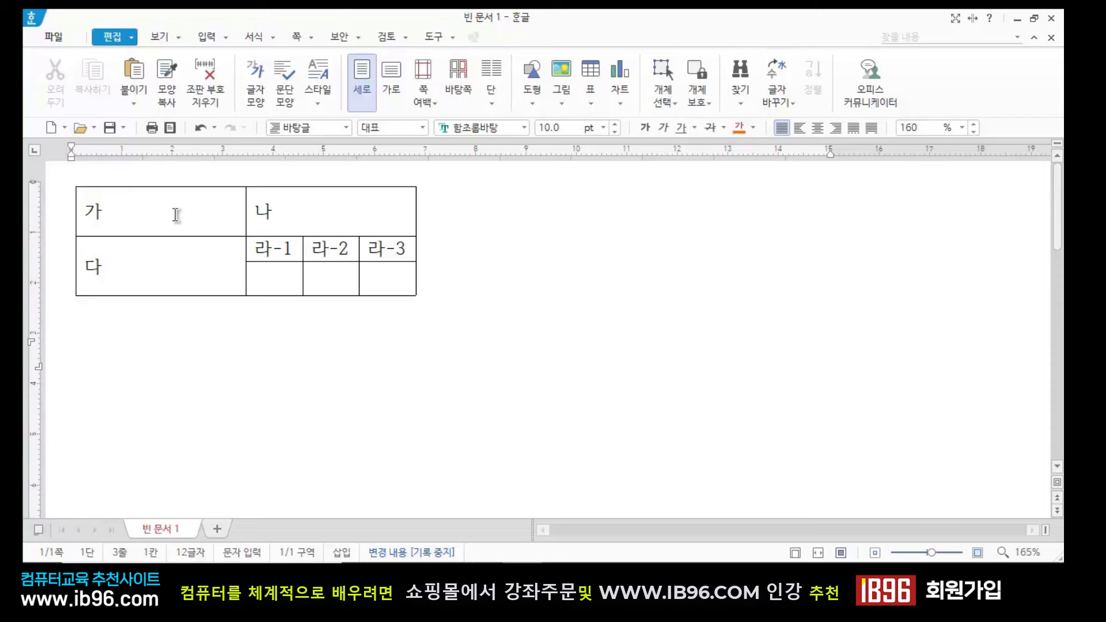
left_click(245, 218)
left_click_drag(247, 218, 283, 261)
left_click(506, 328)
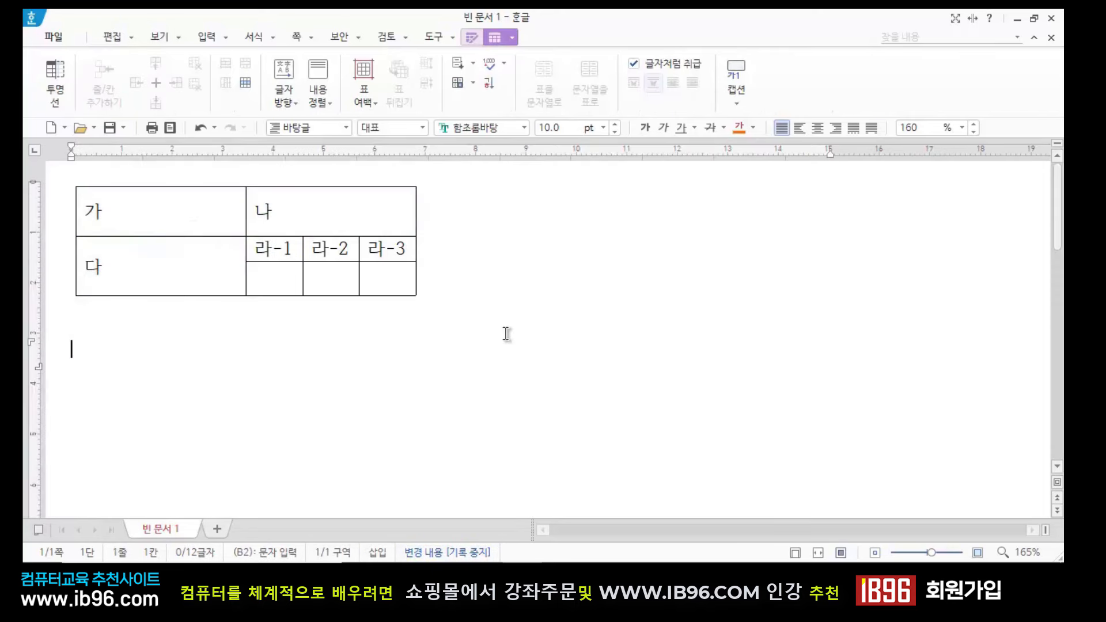
left_click_drag(183, 211, 387, 278)
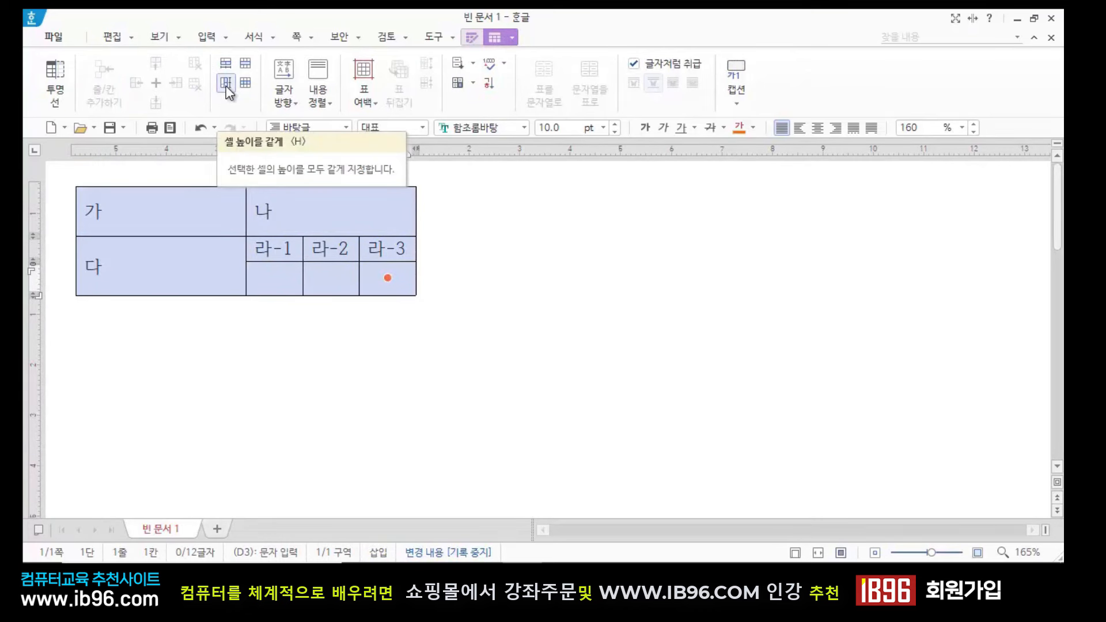
left_click(394, 363)
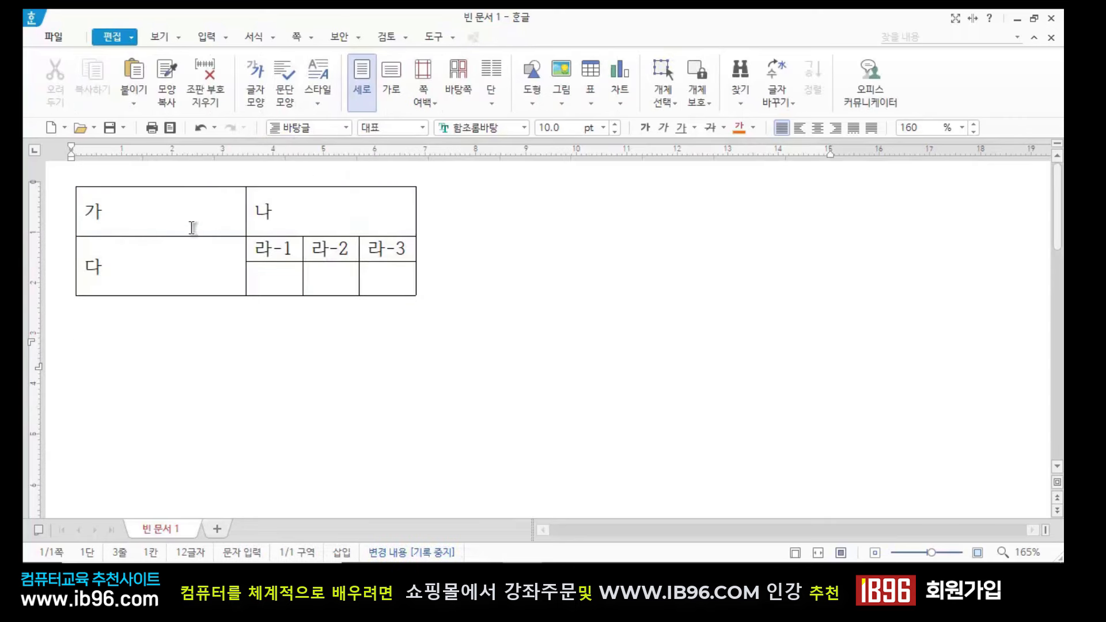
Go through the 가, 다 and 나 cells to compare the heights of the table's two main rows
left_click(172, 215)
left_click(193, 270)
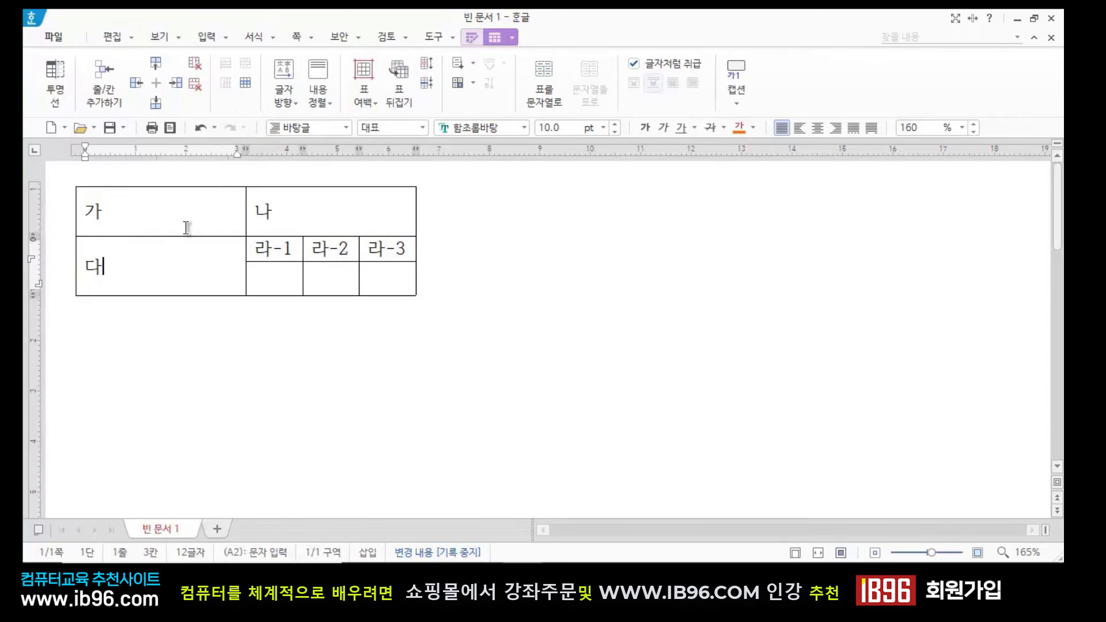
left_click(185, 227)
left_click(205, 305)
left_click(162, 208)
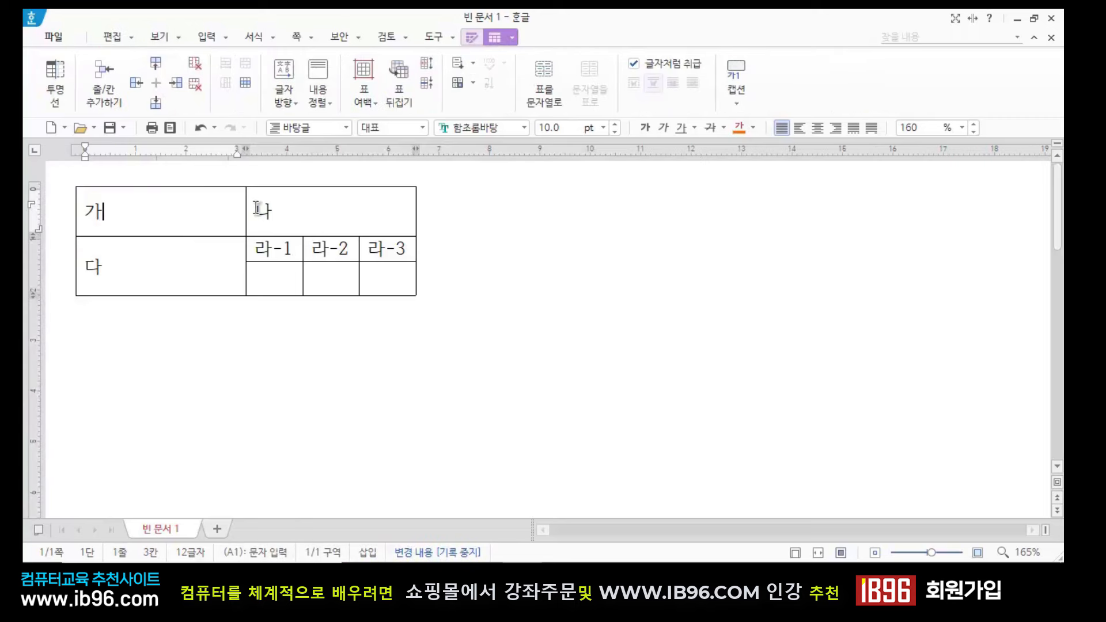
left_click(270, 208)
left_click(205, 259)
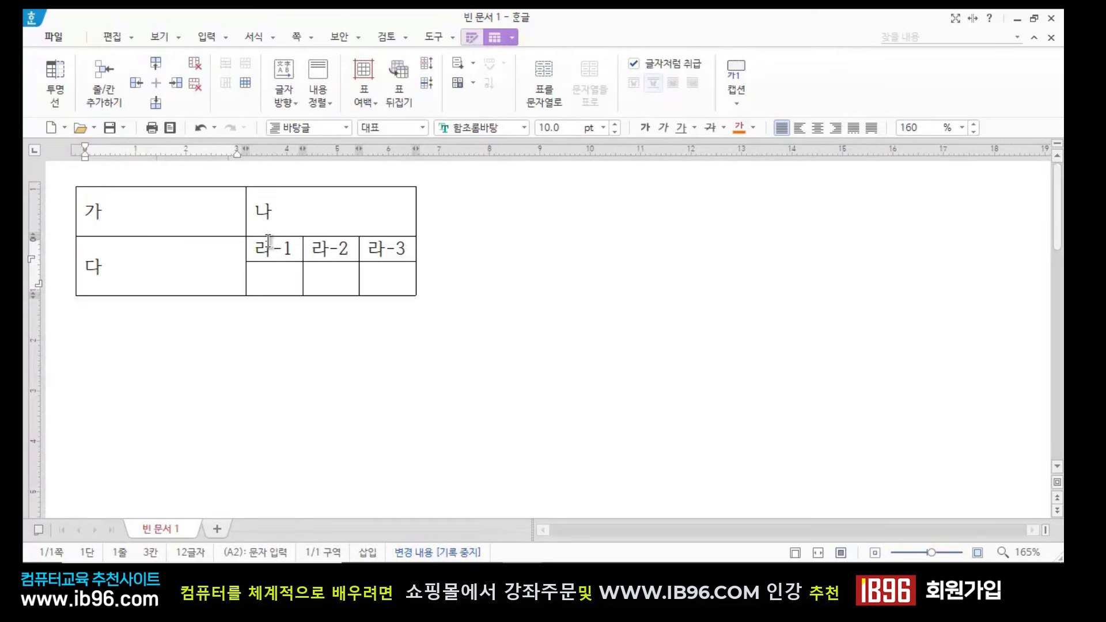
left_click(230, 209)
left_click(271, 210)
Examine the 라-1, 라-2 and 라-3 cells beside 다, view the 셀 높이를 같게 description, and select then clear a block of cells
left_click(279, 248)
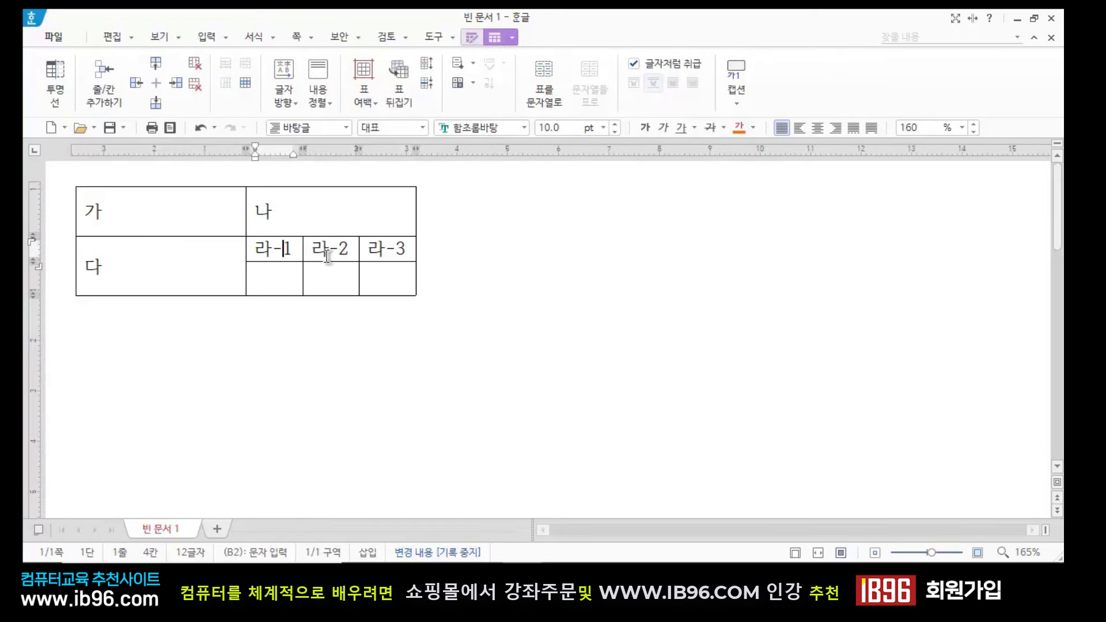
left_click(325, 249)
left_click(288, 248)
left_click(334, 249)
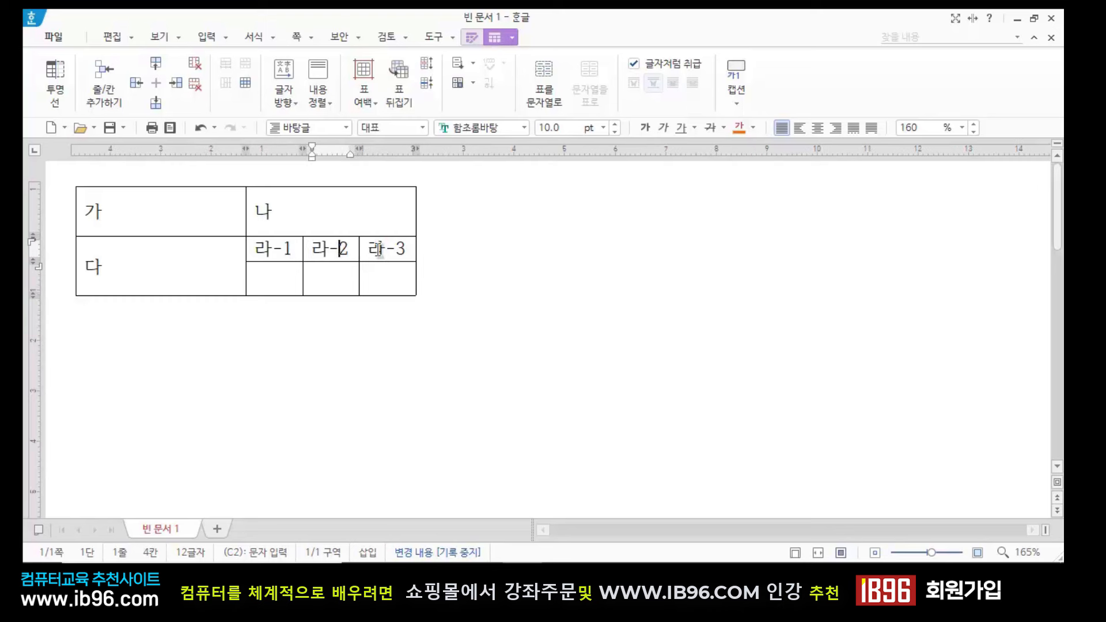
left_click(382, 249)
left_click(364, 277)
left_click(180, 268)
left_click(287, 249)
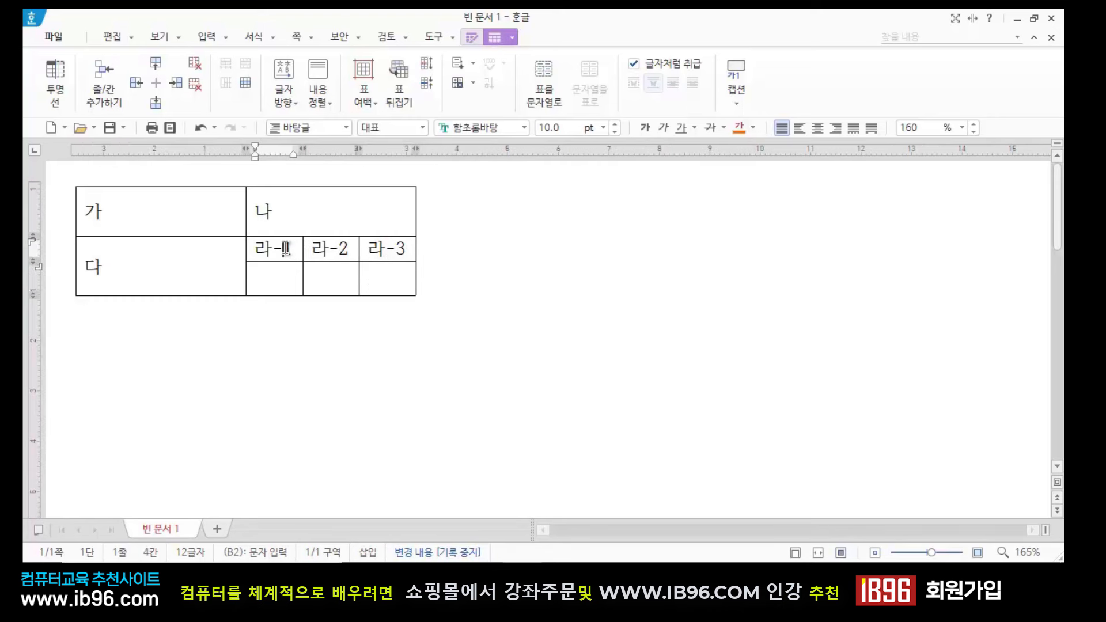
left_click(284, 274)
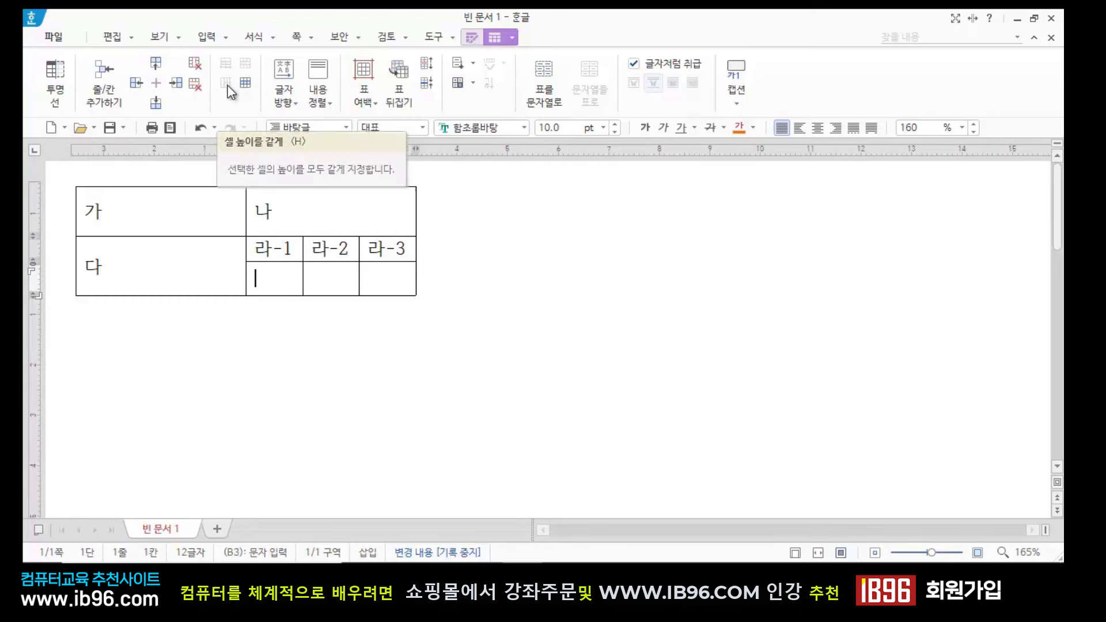
left_click(246, 355)
left_click_drag(193, 220, 329, 277)
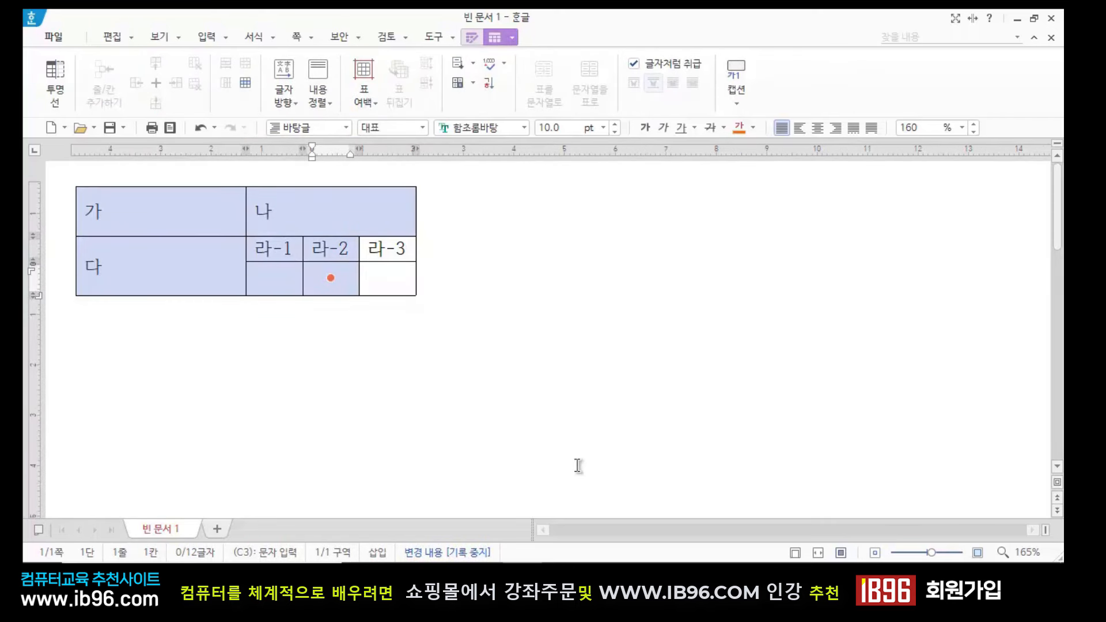
left_click(524, 487)
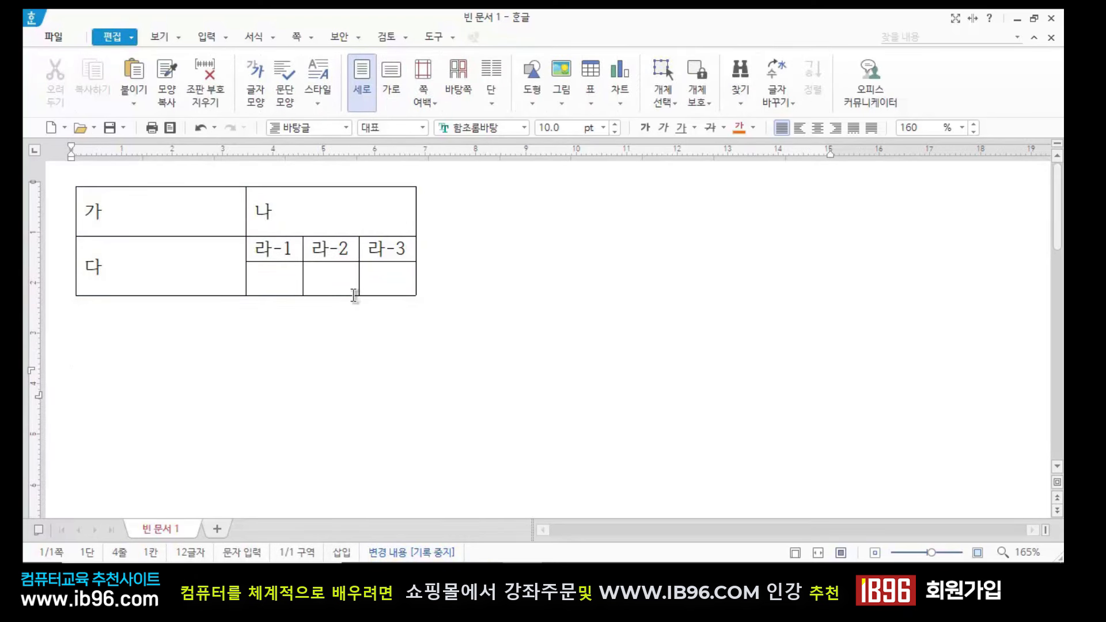
Delete the existing table and insert a new table with 4 rows and 2 columns
left_click(342, 296)
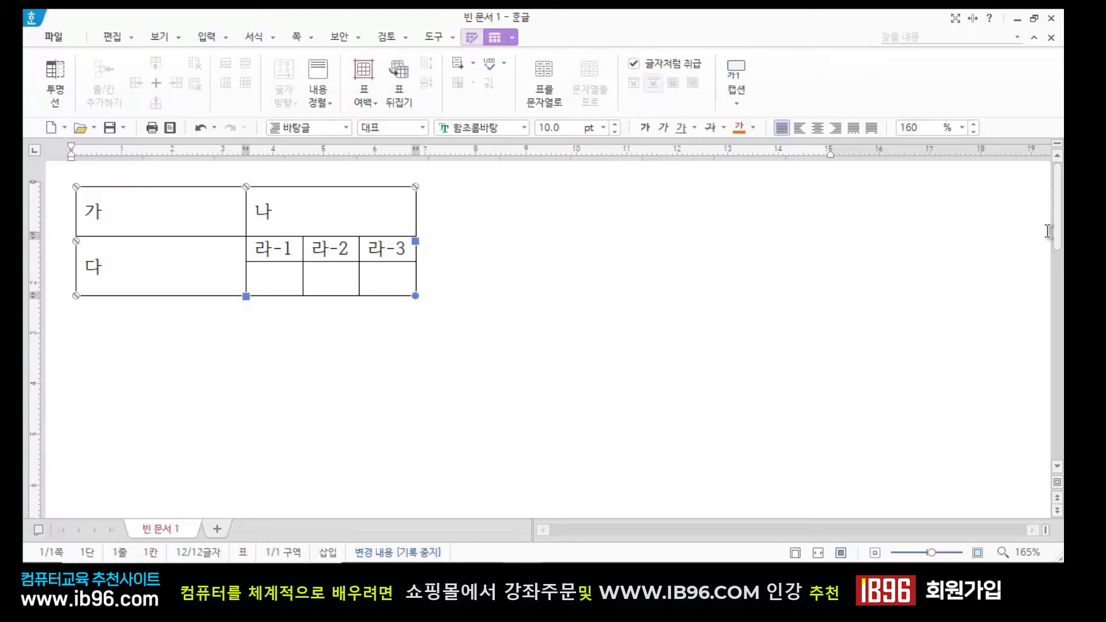
key("Delete")
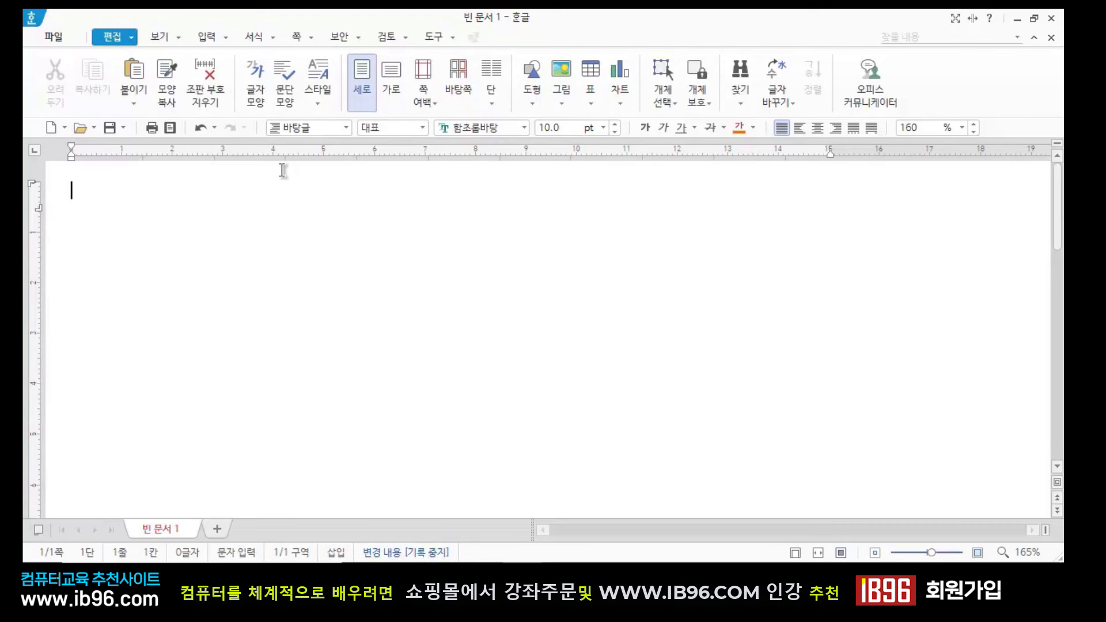
left_click(211, 39)
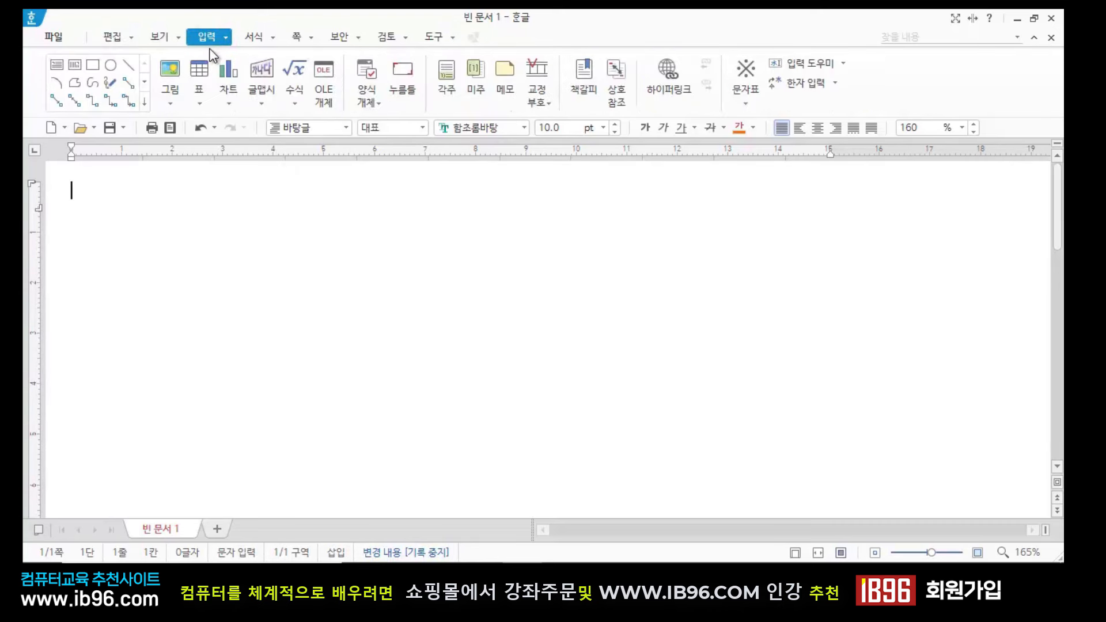
left_click(196, 71)
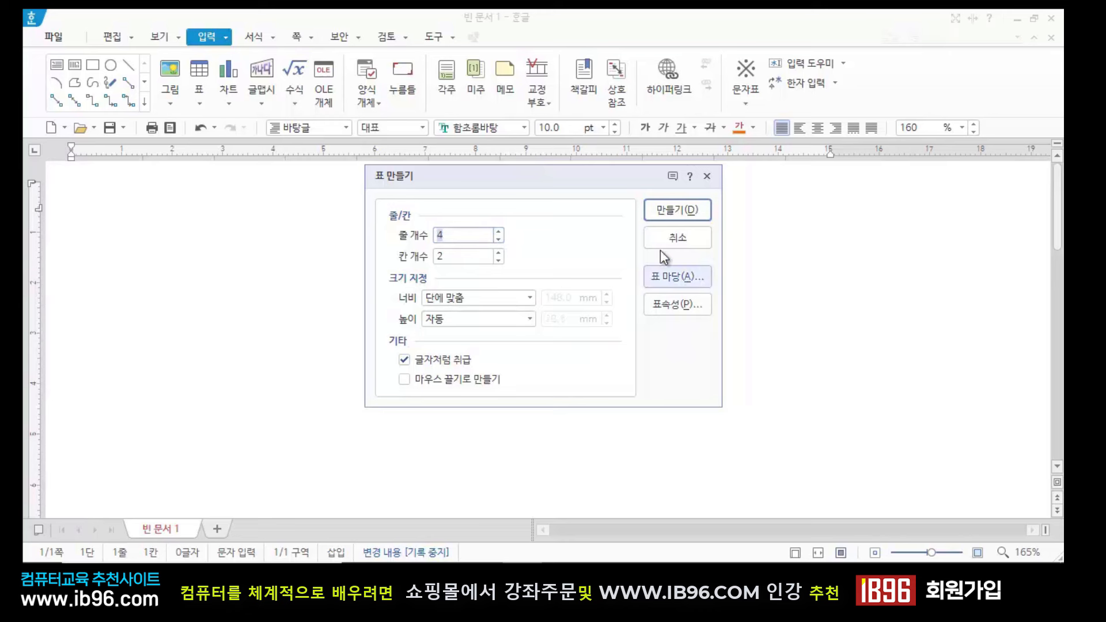
left_click(685, 214)
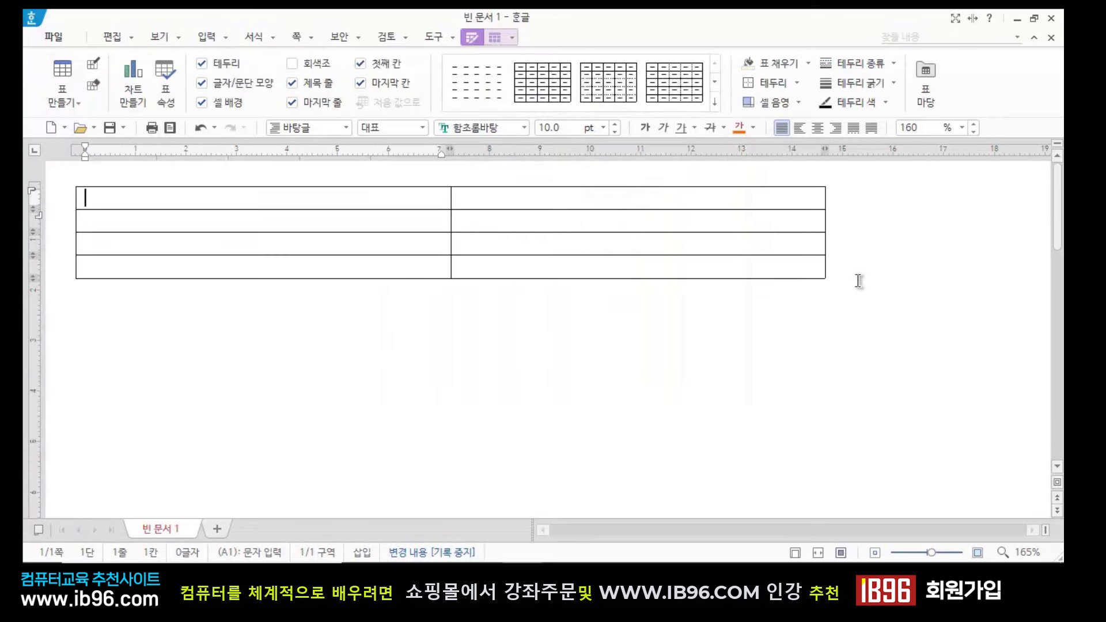
Shrink the new table to about two-thirds of its width and narrow its first column to about 2 cm
left_click(812, 283)
left_click_drag(827, 278, 570, 267)
left_click(578, 390)
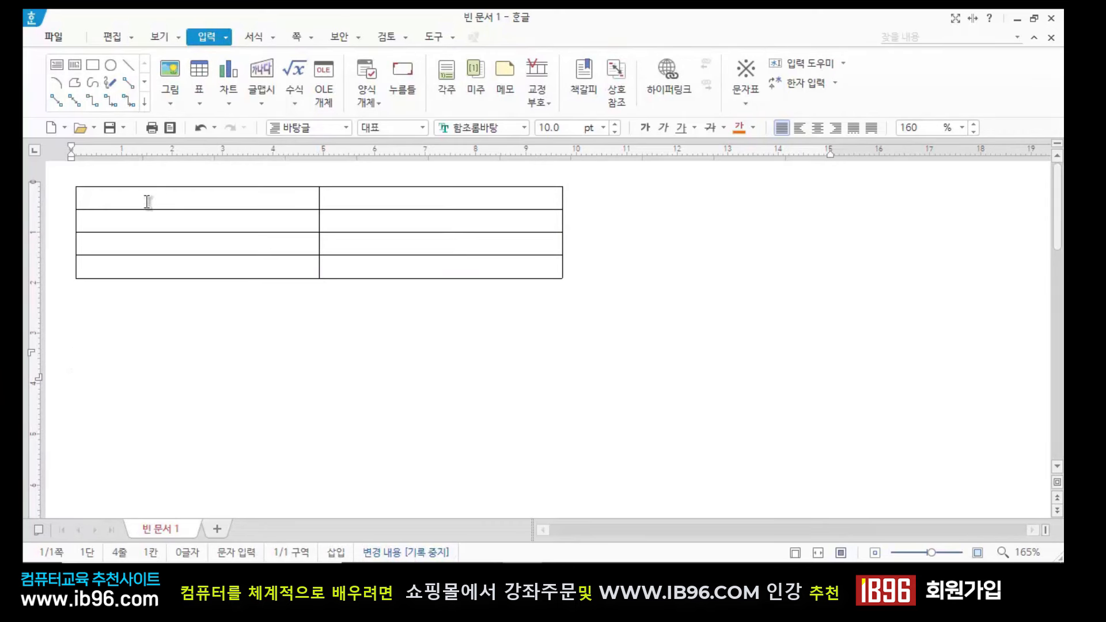
left_click(170, 199)
left_click(158, 279)
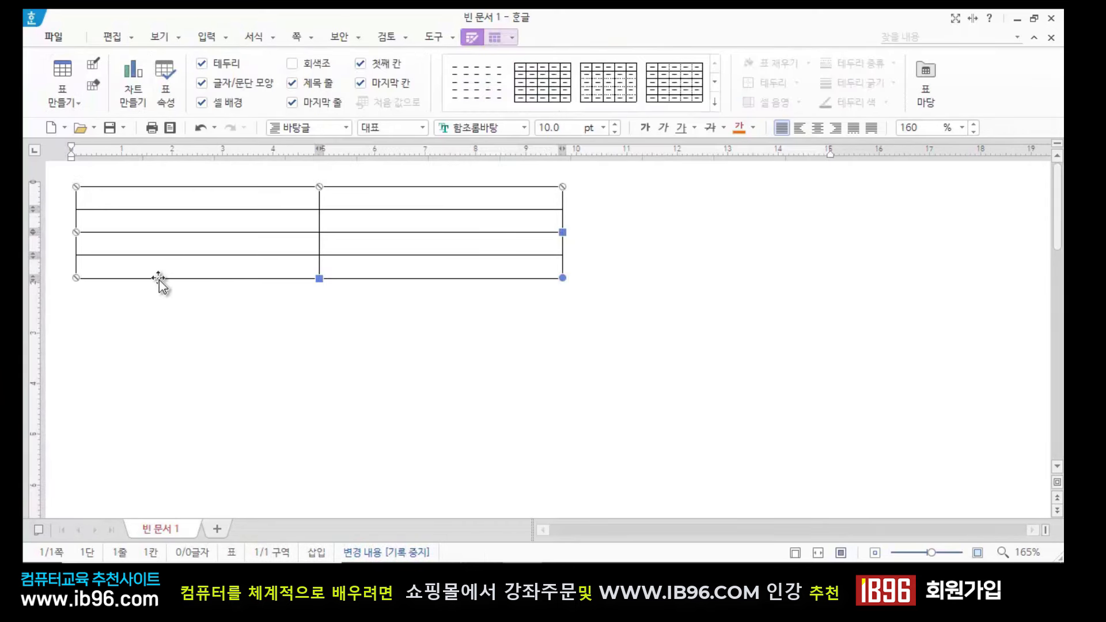
left_click(172, 306)
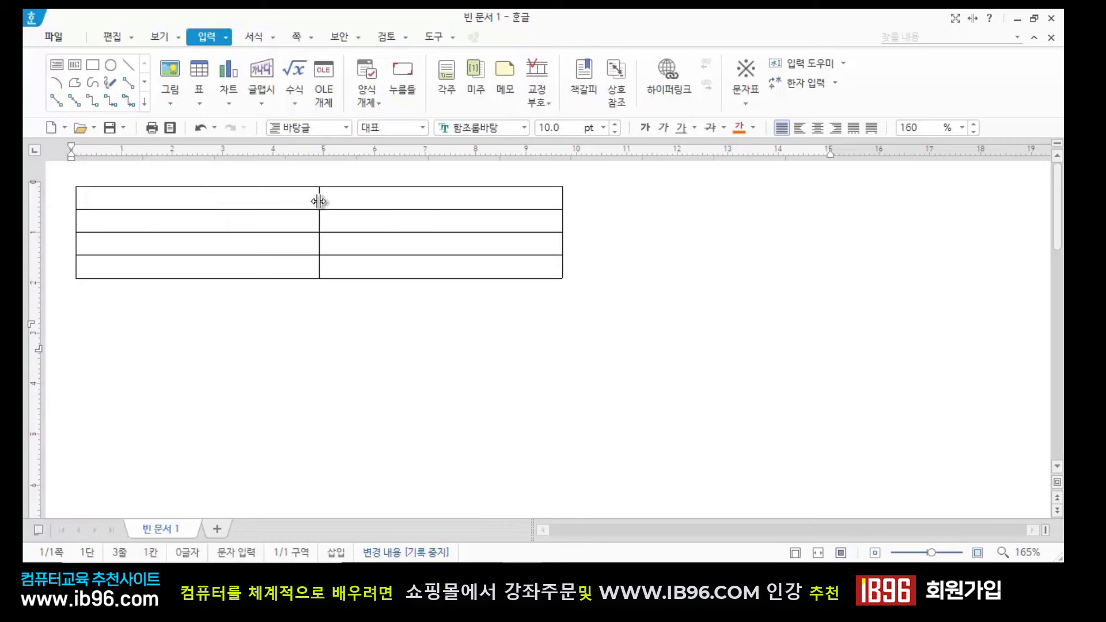
left_click_drag(319, 200, 183, 218)
Fill the first column from top to bottom with 구분, 아침, 점심 and 저녁
left_click(126, 203)
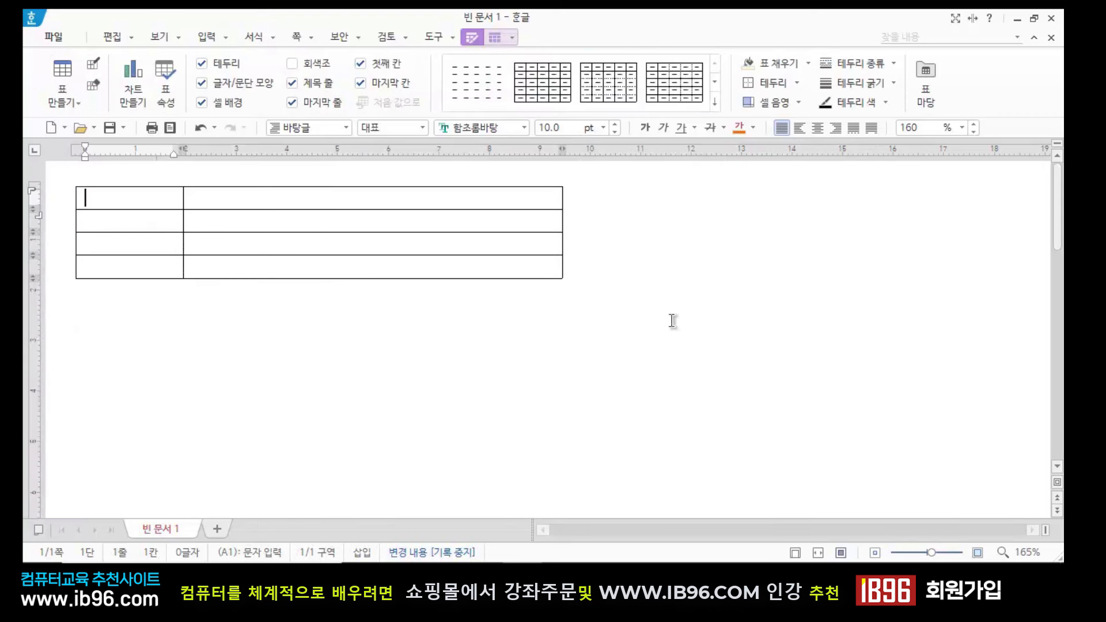
type("ㄱㅜ분")
key("Down")
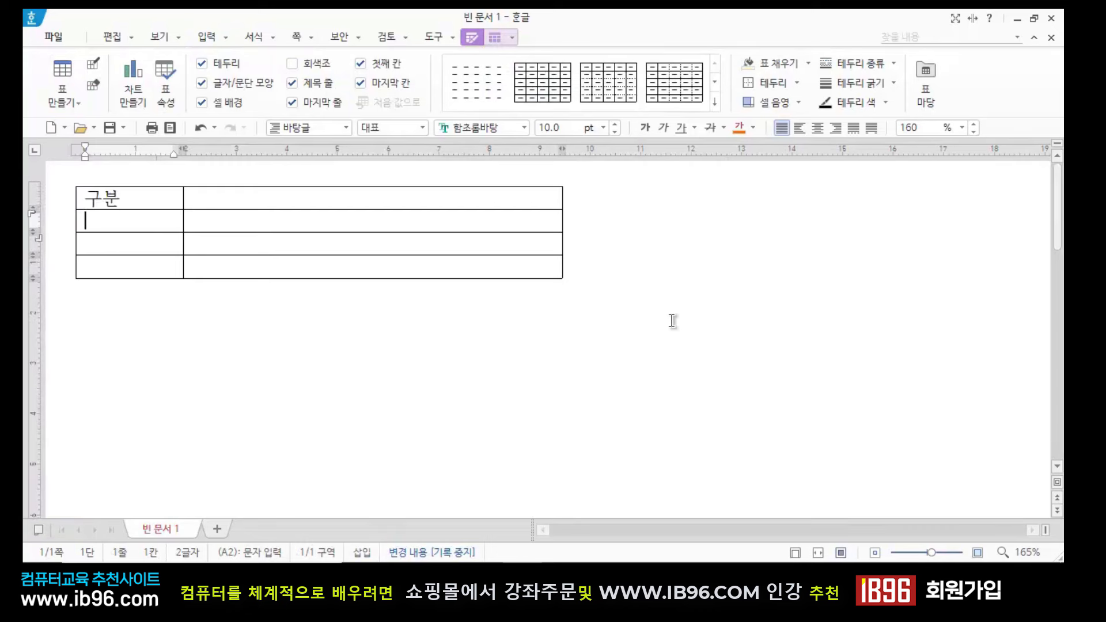
type("아침")
key("Down")
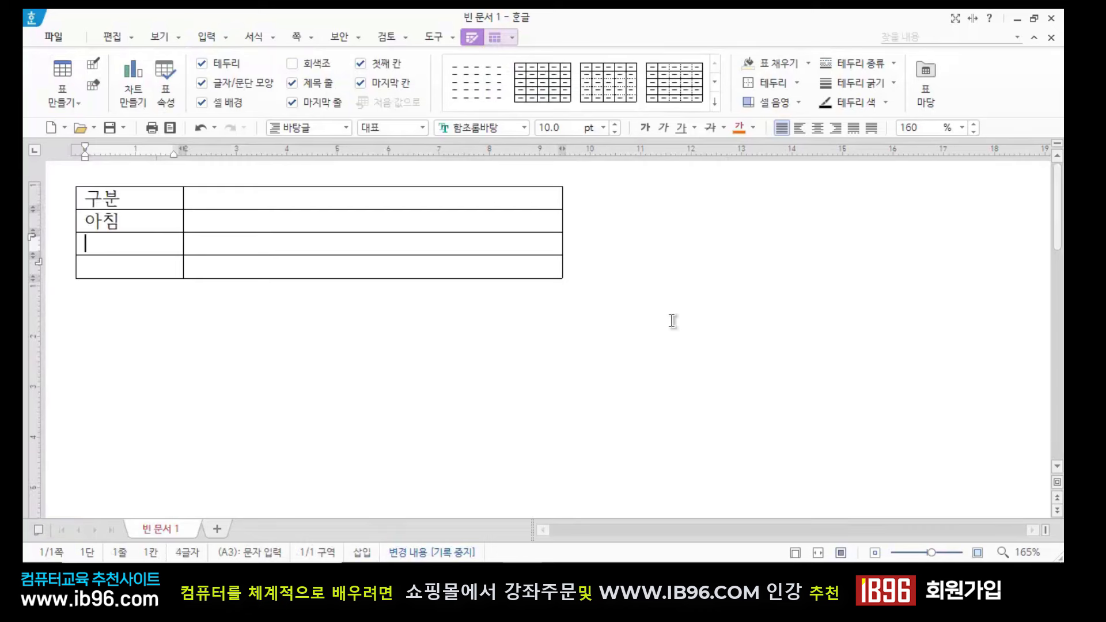
type("ㅈㅓㅁㅅㅣㅁ")
key("Down")
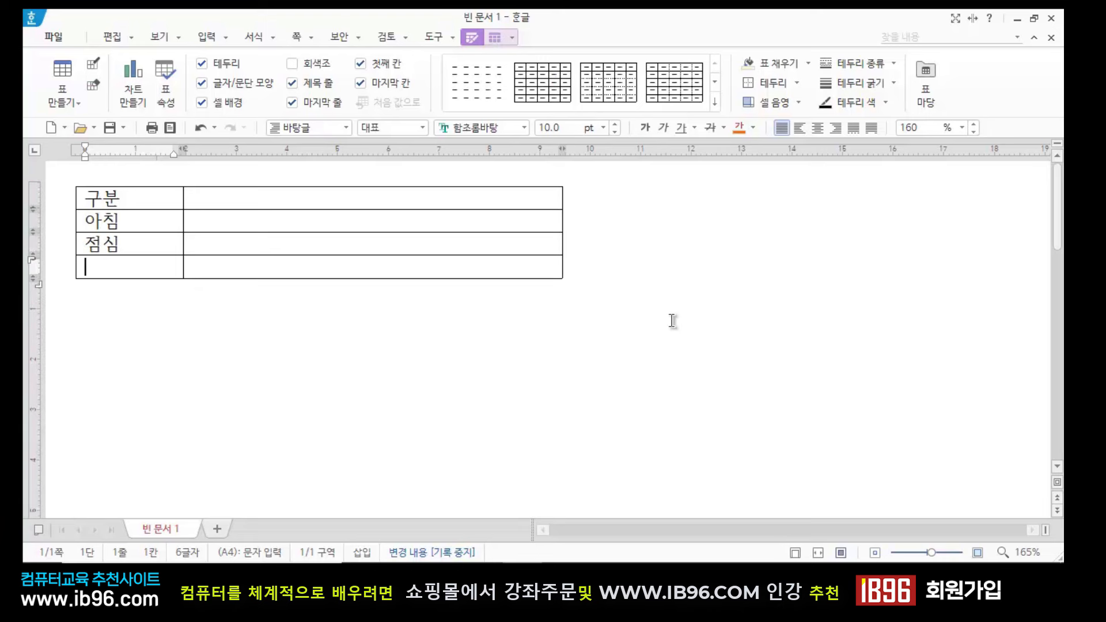
type("ㅈㅓㄴㅕ")
Enter the heading 식단 in the second column and 계란부침 1개, 샐러드 200g in the 아침 row beneath it
left_click(255, 198)
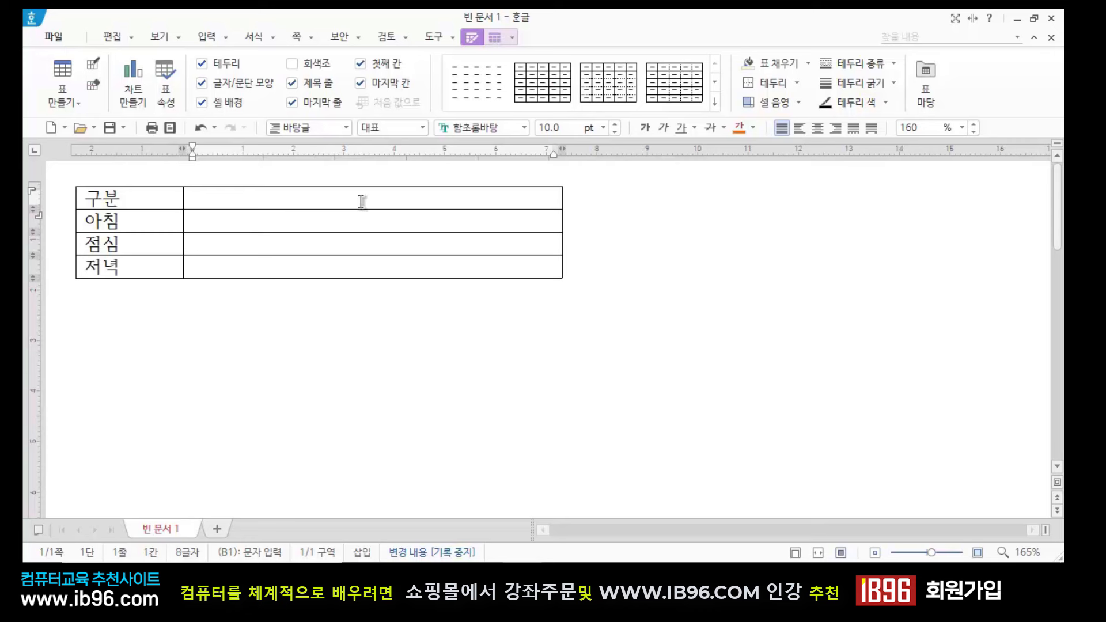
type("ㅅㅣㄱㄷㅏ")
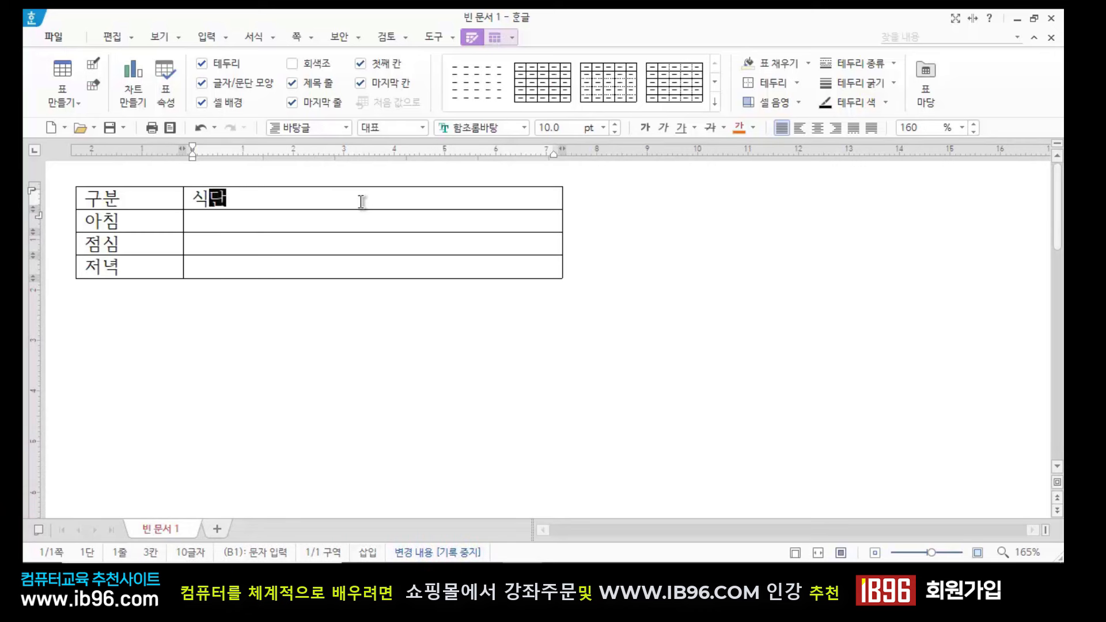
type("ㄴ")
key("Down")
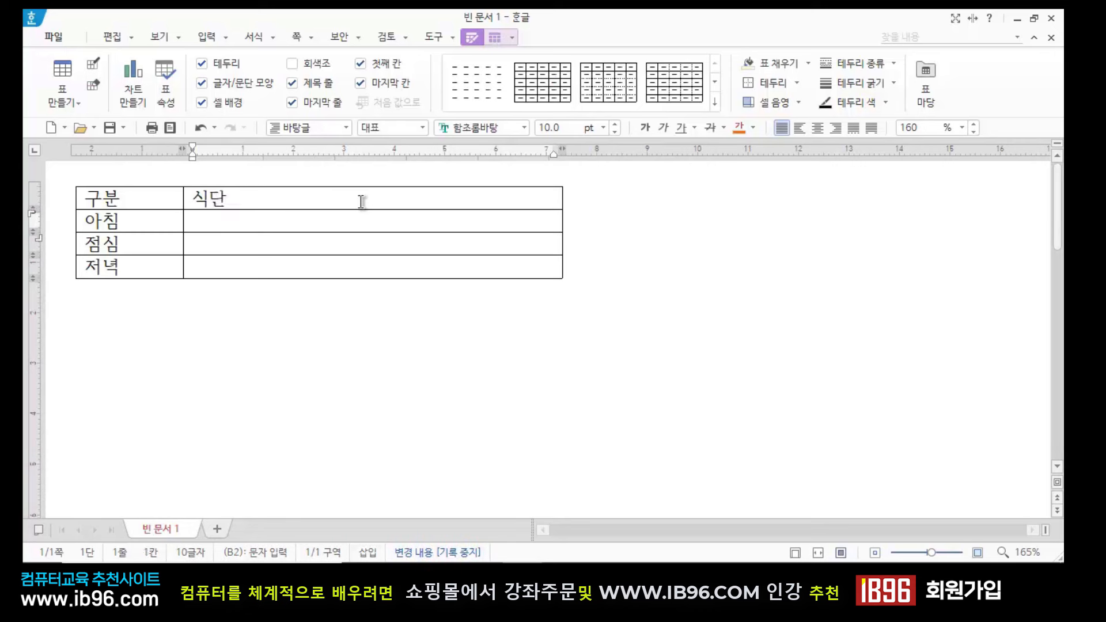
type("ㄱㅖㄹㅏㄴㅂㅜㅊㅣㅁ")
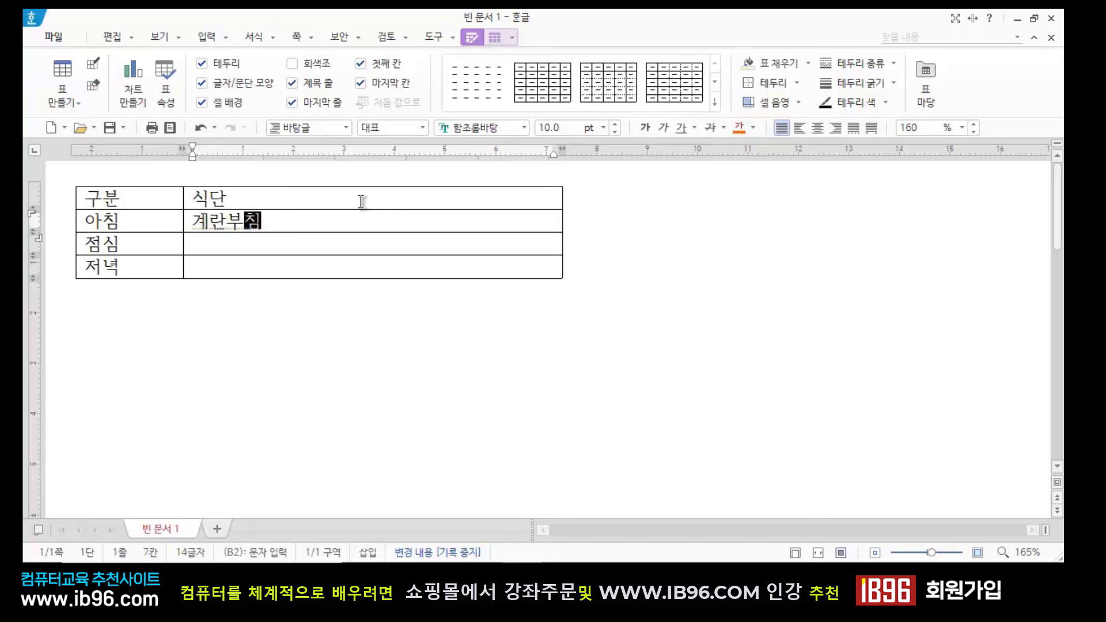
type(" 1ㄱㅐ, ")
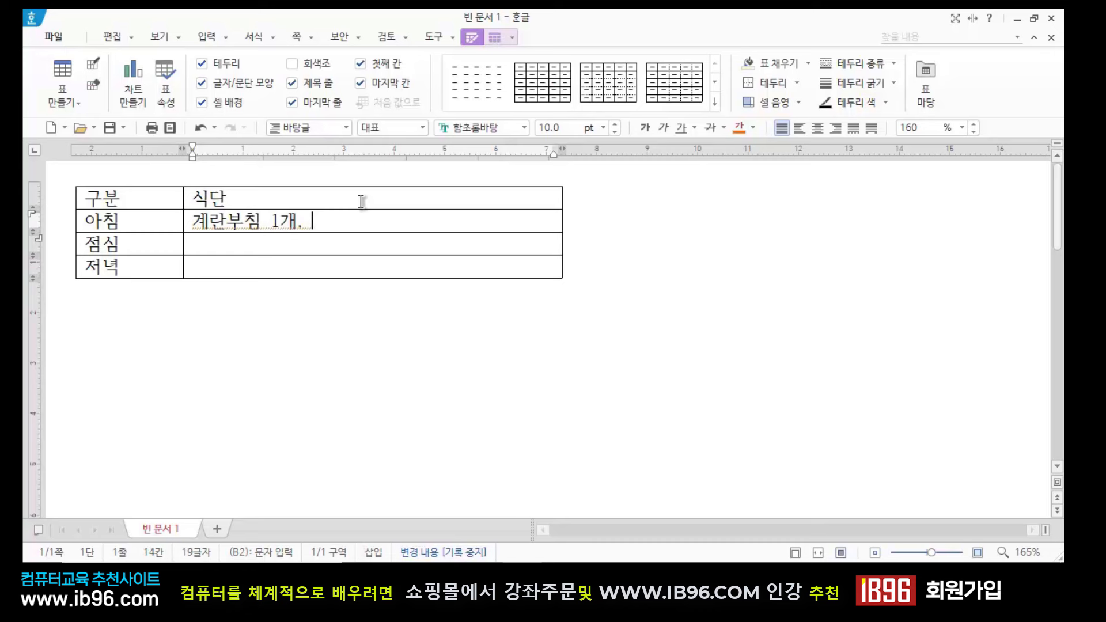
type("ㅅㅐㄹㄹㅓㄷㅡ")
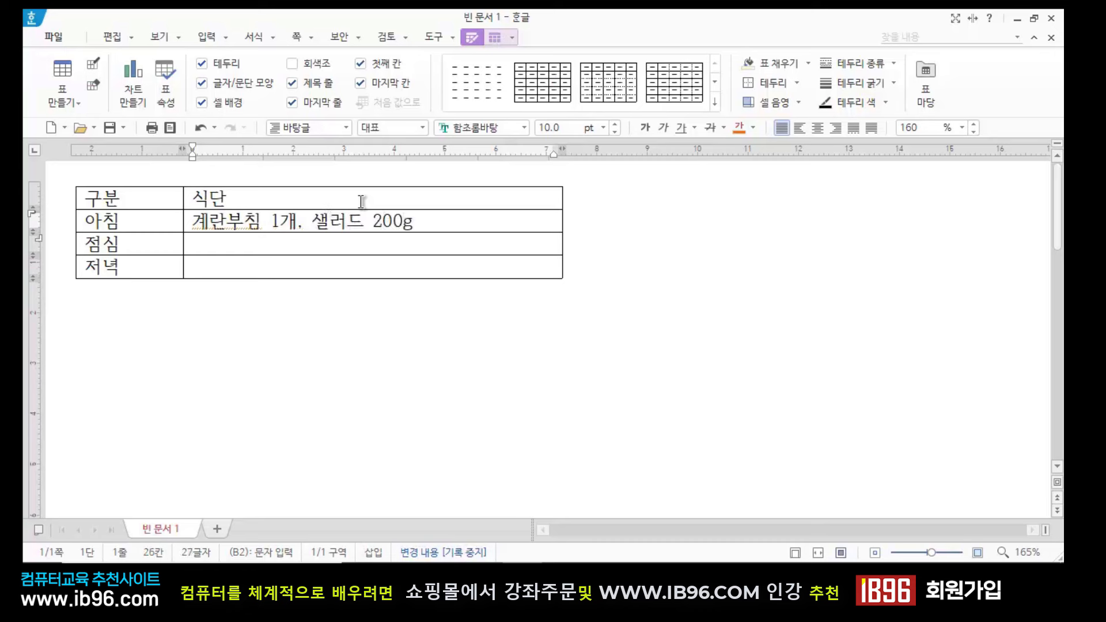
Enter 잡곡밥 1공기, 미역국, 쇠고기 장조림,우엉조림,김치,김 in the 식단 cell of the 점심 row
key("Down")
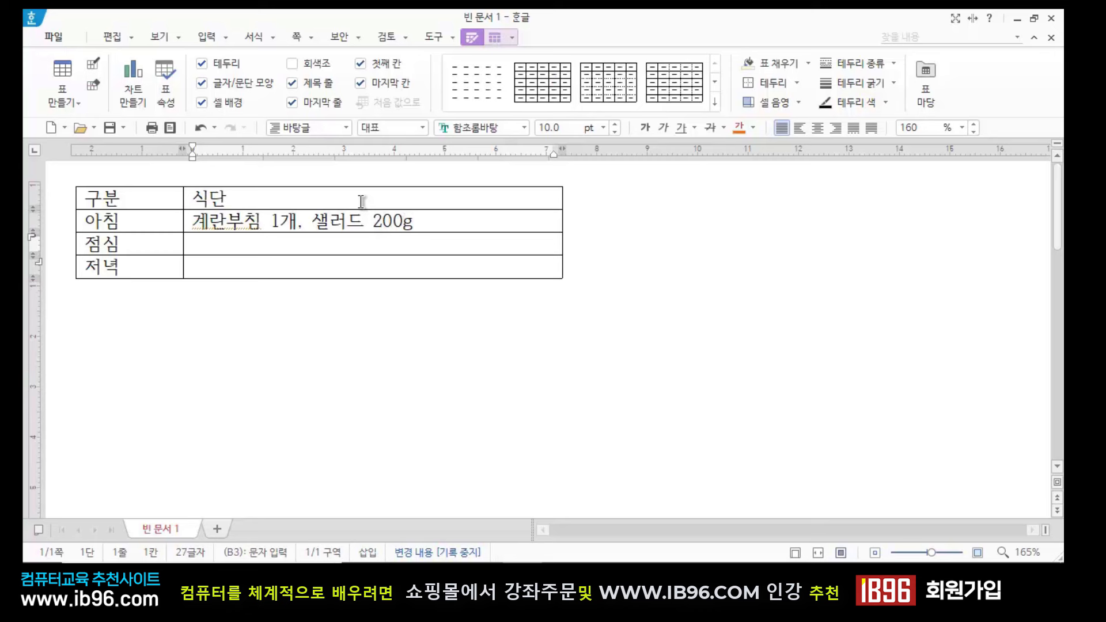
type("wkq")
key("BackSpace")
key("Hangul")
type("ㅈㅏㅂㄱㅗㄱㅂㅏ")
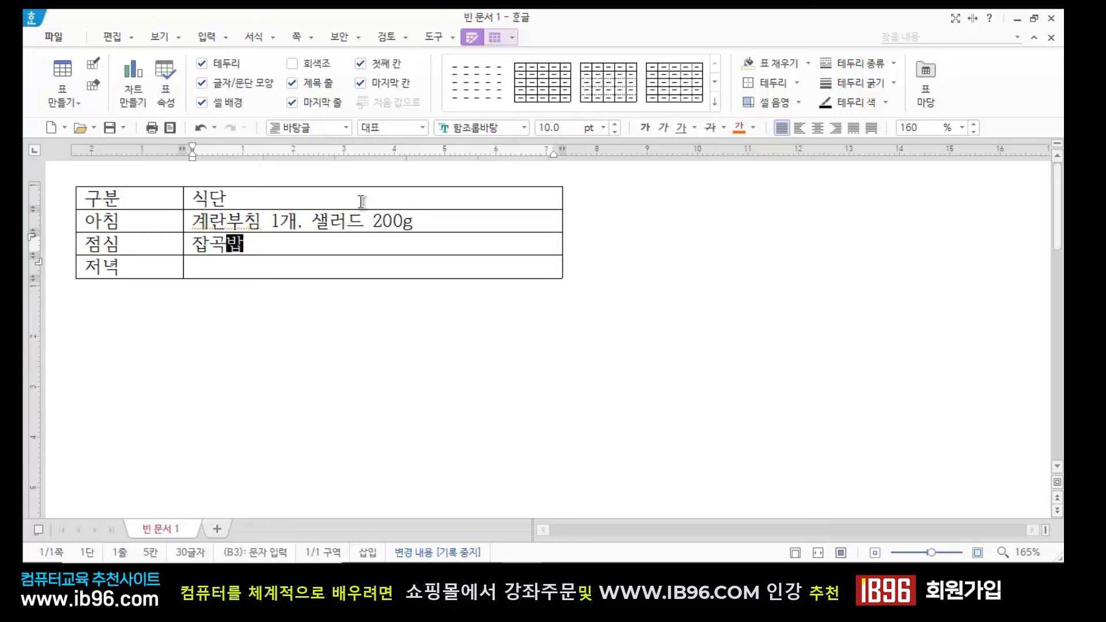
type("ㅂ 1ㄱㅗㅇㄱㅣ. ㅁ")
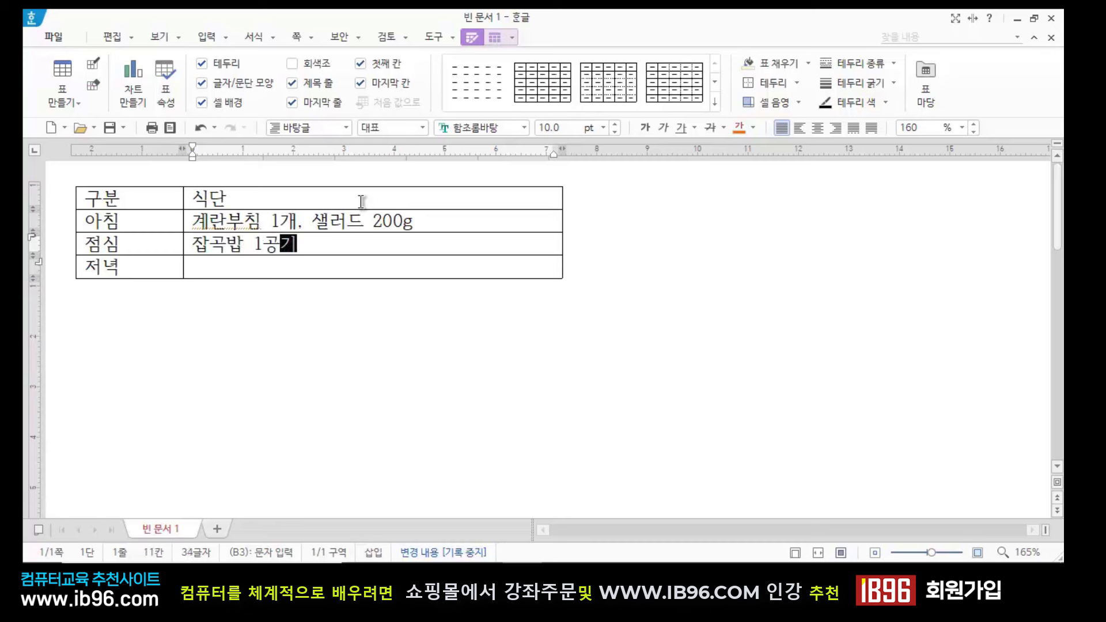
type("ㅣㅇㅕㄱㄱㅜㄱ, ㅅㅗ")
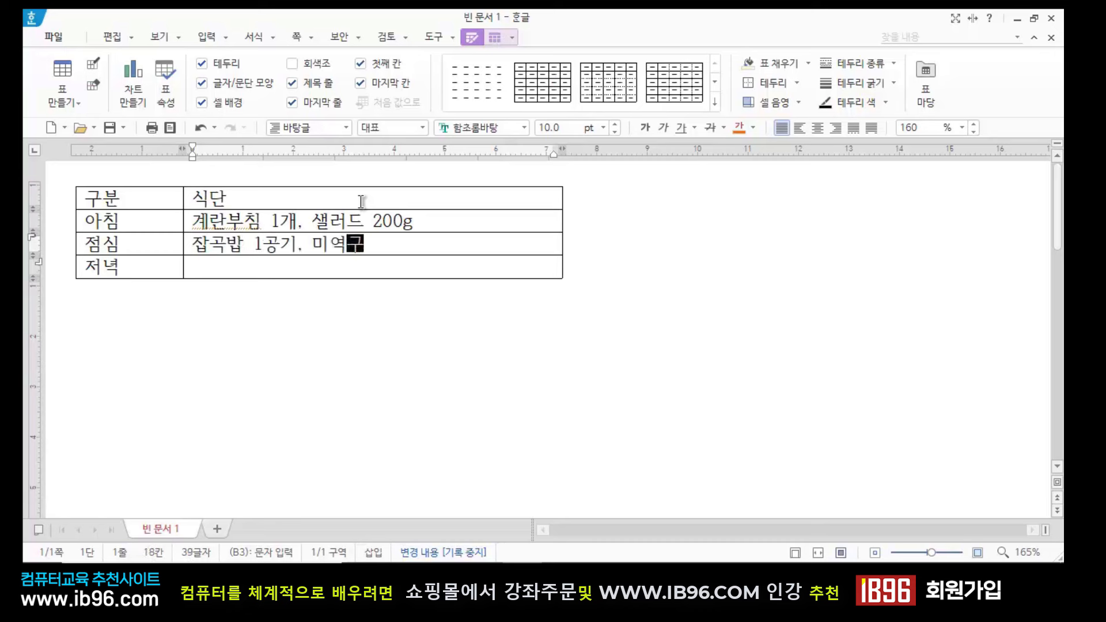
type("ㅣㄱㅗㄱㅣ ㅈㅏㅇㅈㅗㄹㅣ")
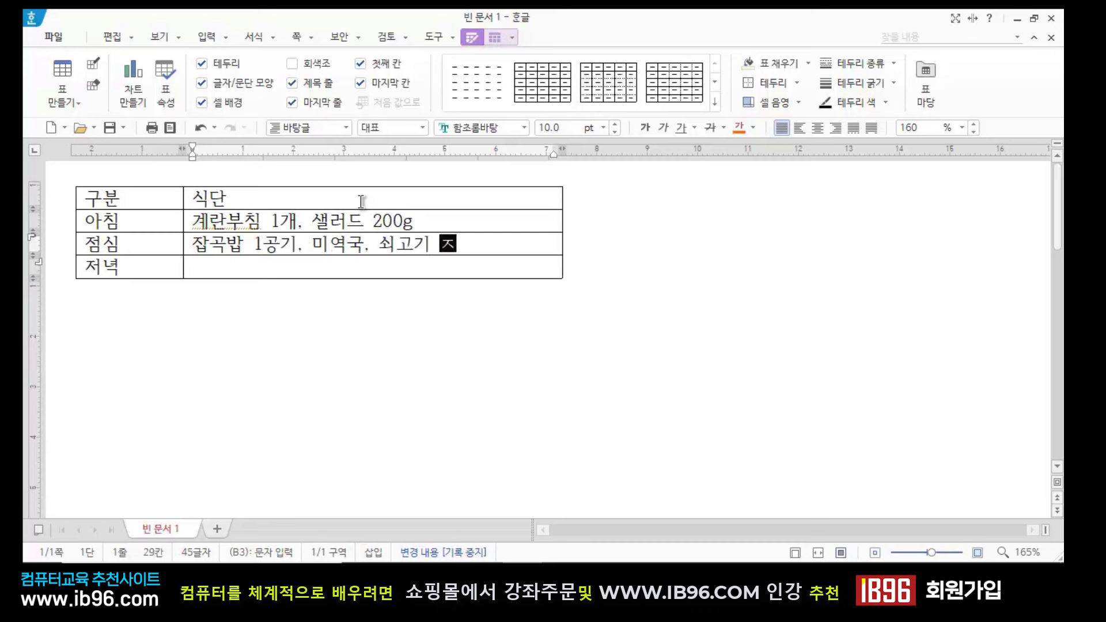
type("ㅁ,")
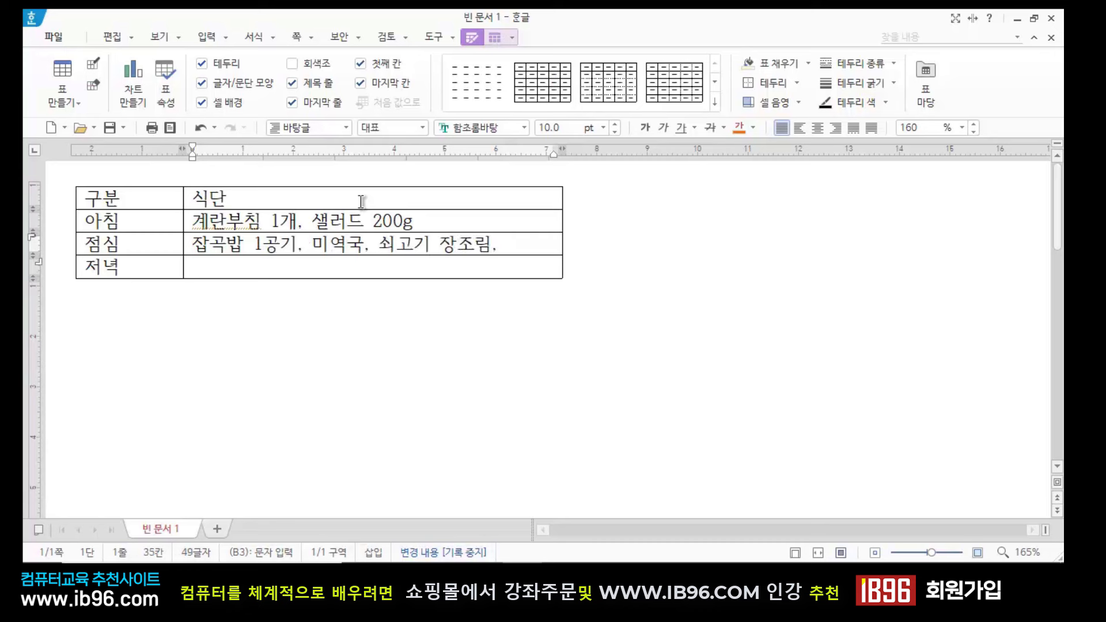
type("ㅇㅜㅇㅓㅇㅈㅗㄹㅣㅁ")
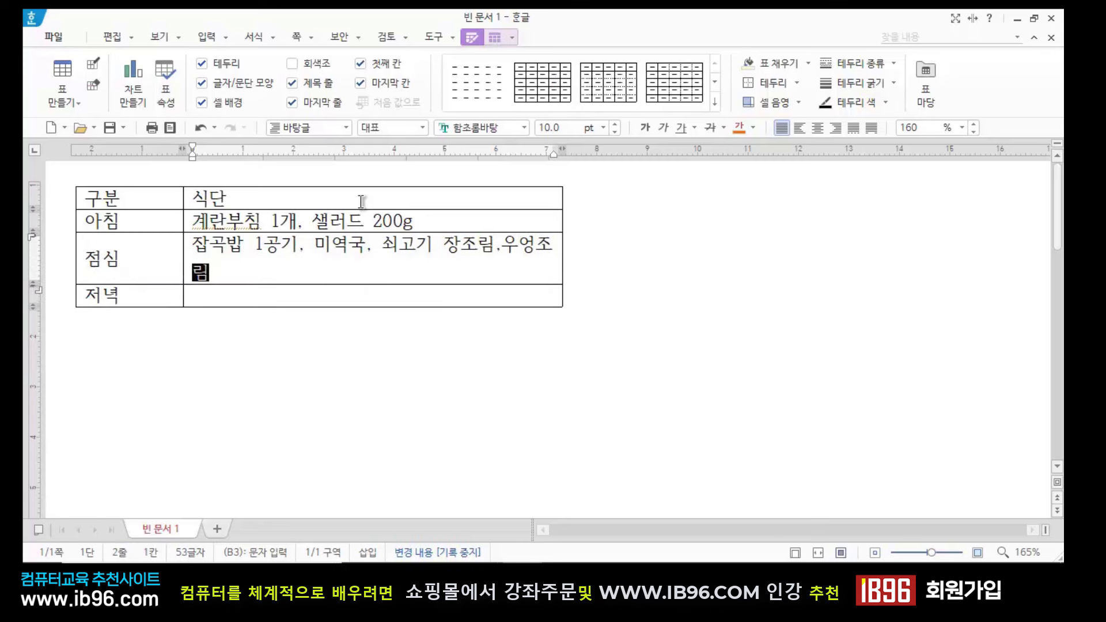
type(",김치,ㄱㅣㅁㅊㅣ,")
type("ㄱ")
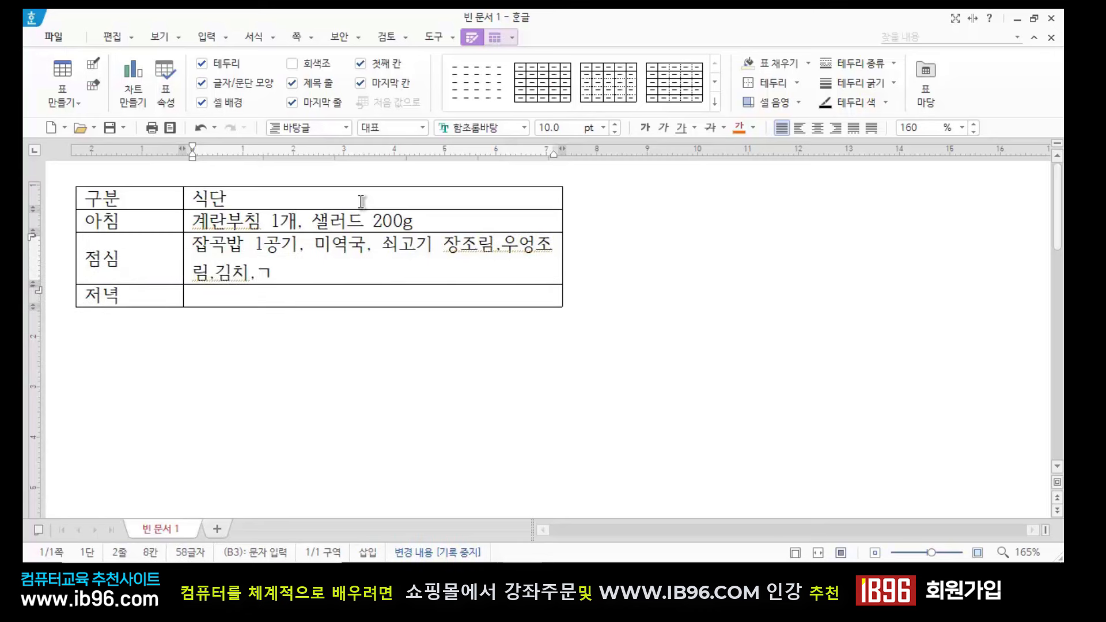
type("ㅣㅁ")
Enter 잡곡밥 반 공기, 새우젓 호박찌개,고등어 1조각,양배추 쌈 in the 식단 cell of the 저녁 row
left_click(230, 300)
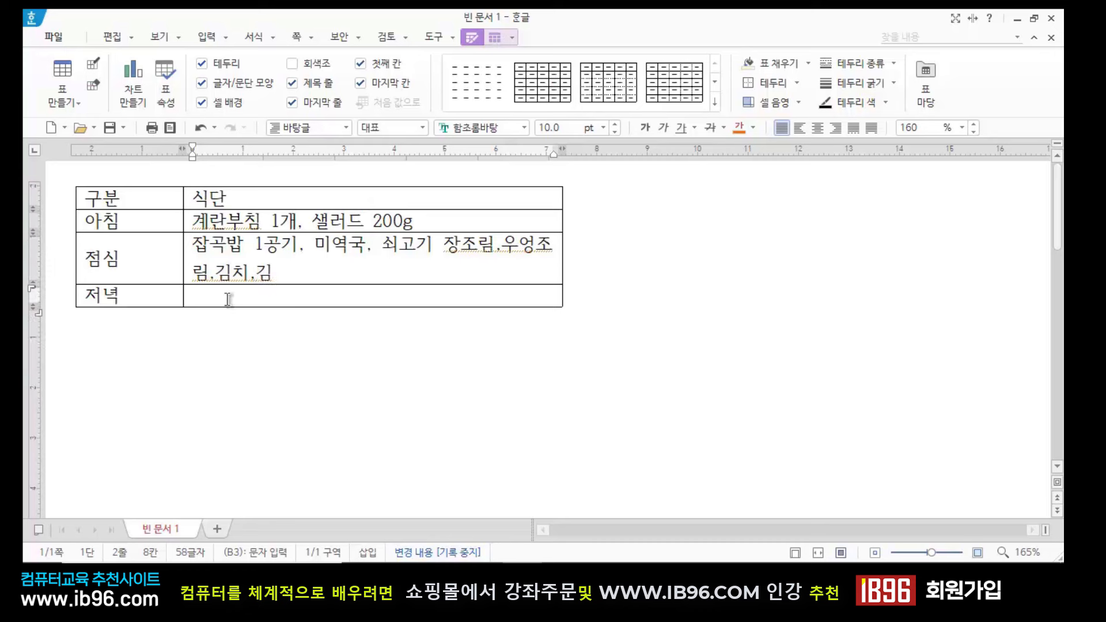
type("ㅈㅏㅂㄱㅗㄱㅂㅏㅂ ")
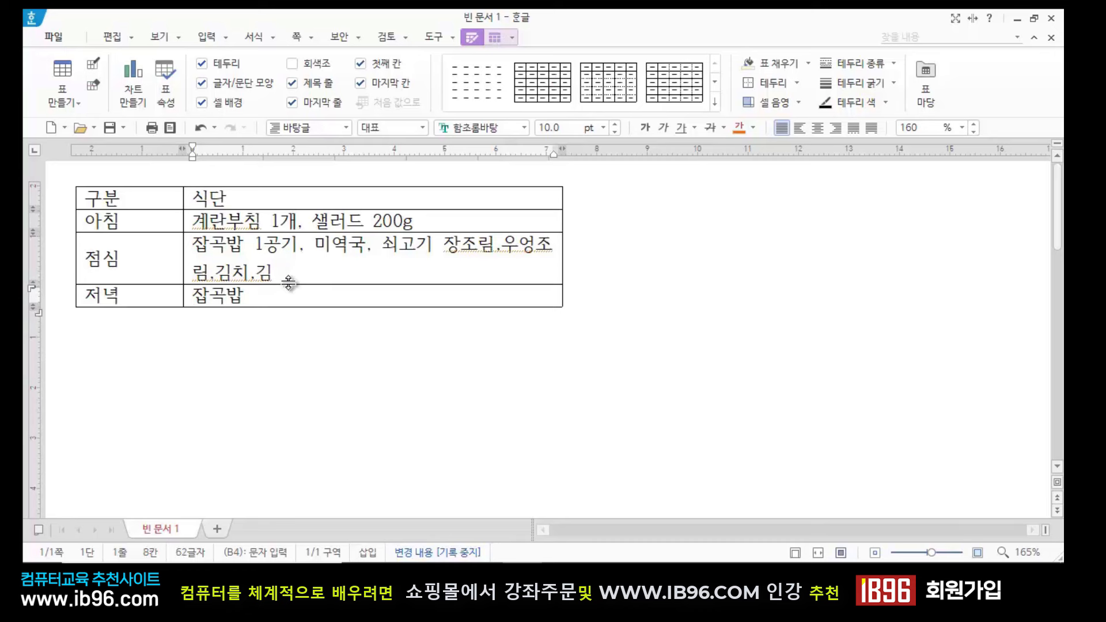
type("ㅂㅏㄴ ㄱㅗㅇㄱㅣ.")
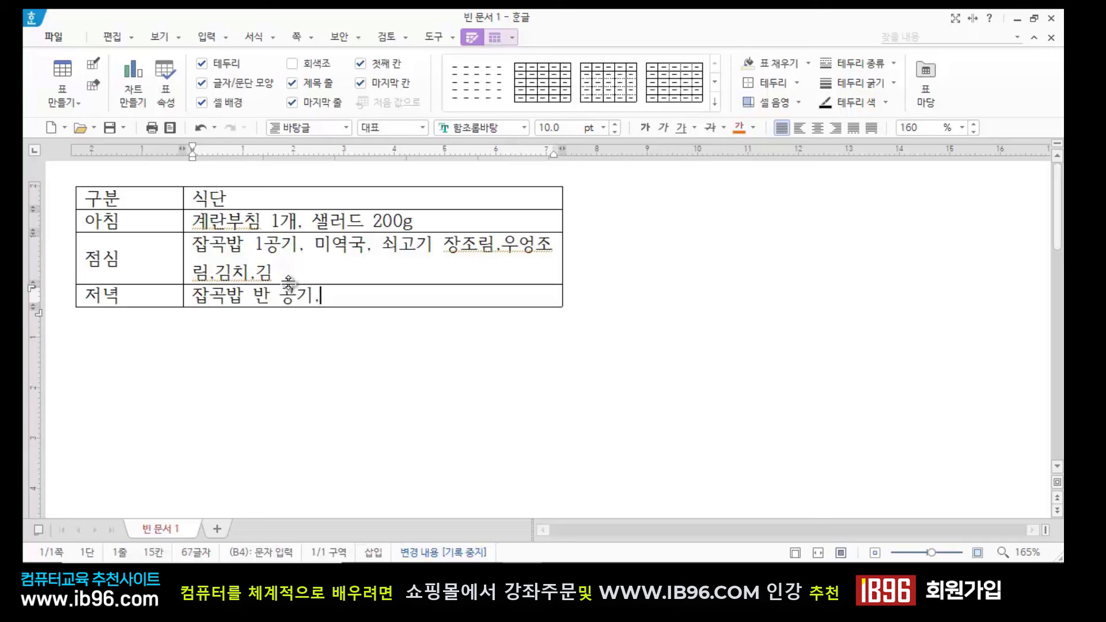
type(" ㅅㅐㅇㅜㅈㅓㅅ ㅎㅗㅂㅏ")
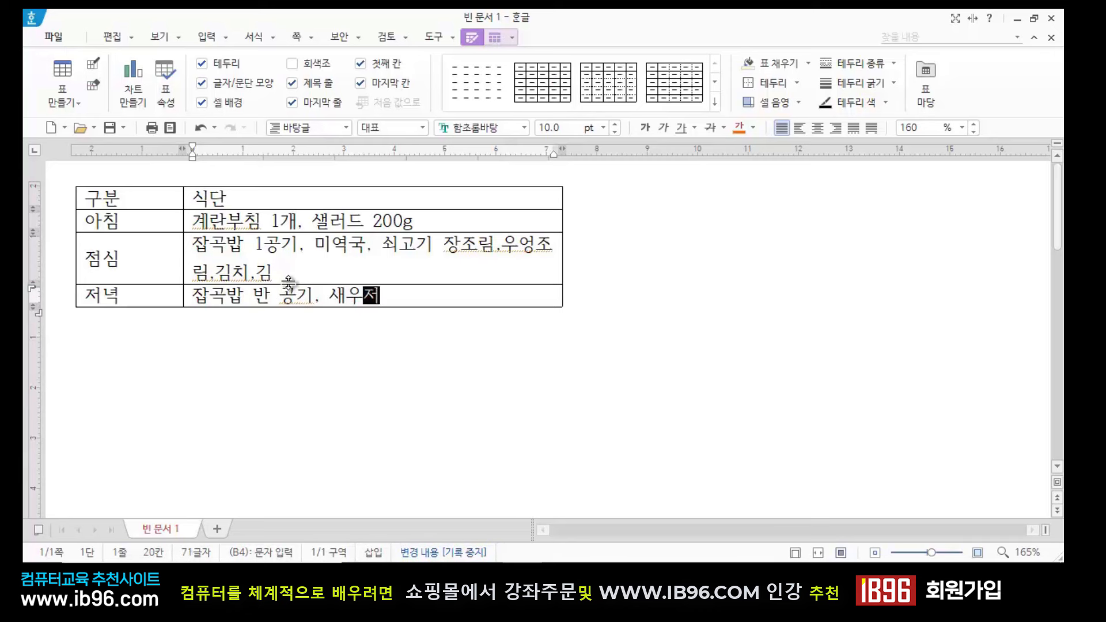
type("ㄱㅉㅣㄱㅐ.")
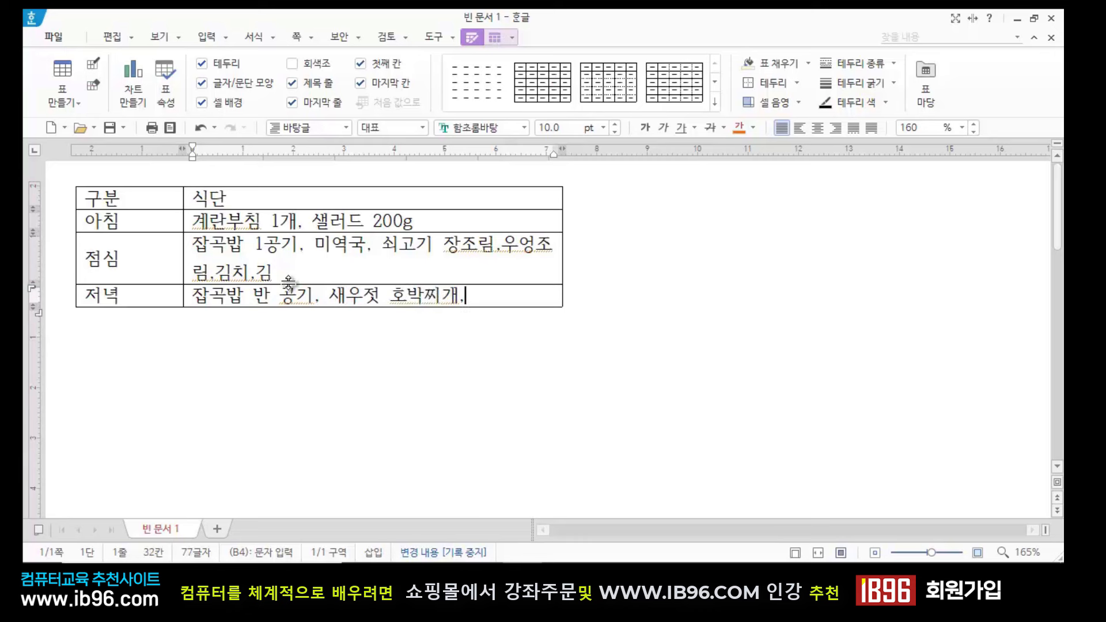
type("ㄱㅗㄷㅡㅇㅇㅓ ")
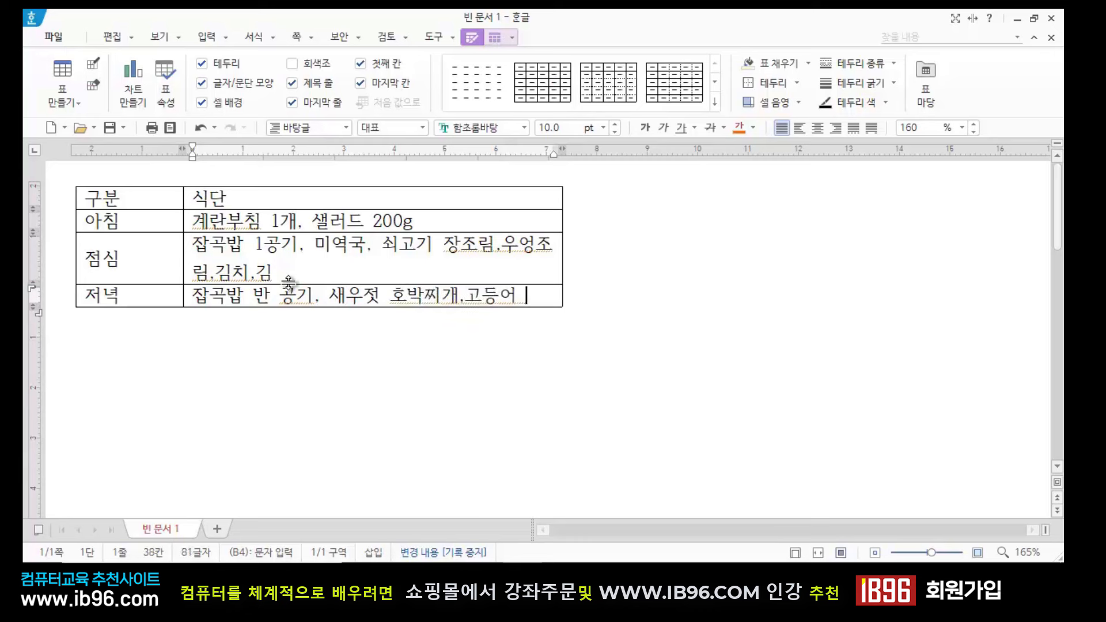
type("1ㅈㅗㄱㅏ")
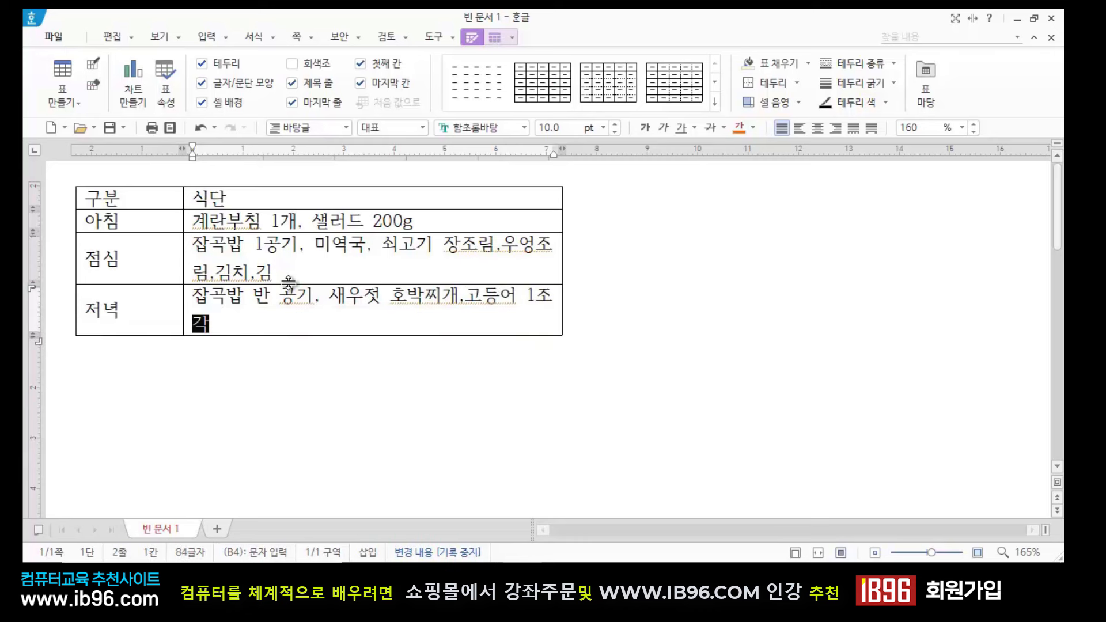
type(".")
type("ㅇㅑㅇㅂㅐ")
type("ㅊㅜ ㅆㅏㅁ")
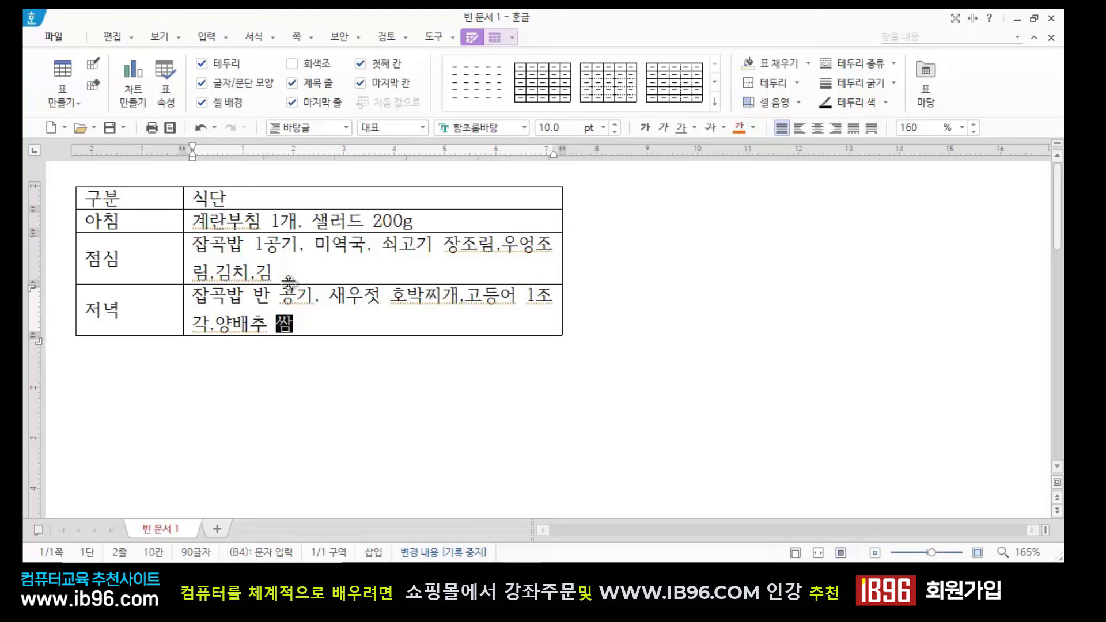
left_click(382, 415)
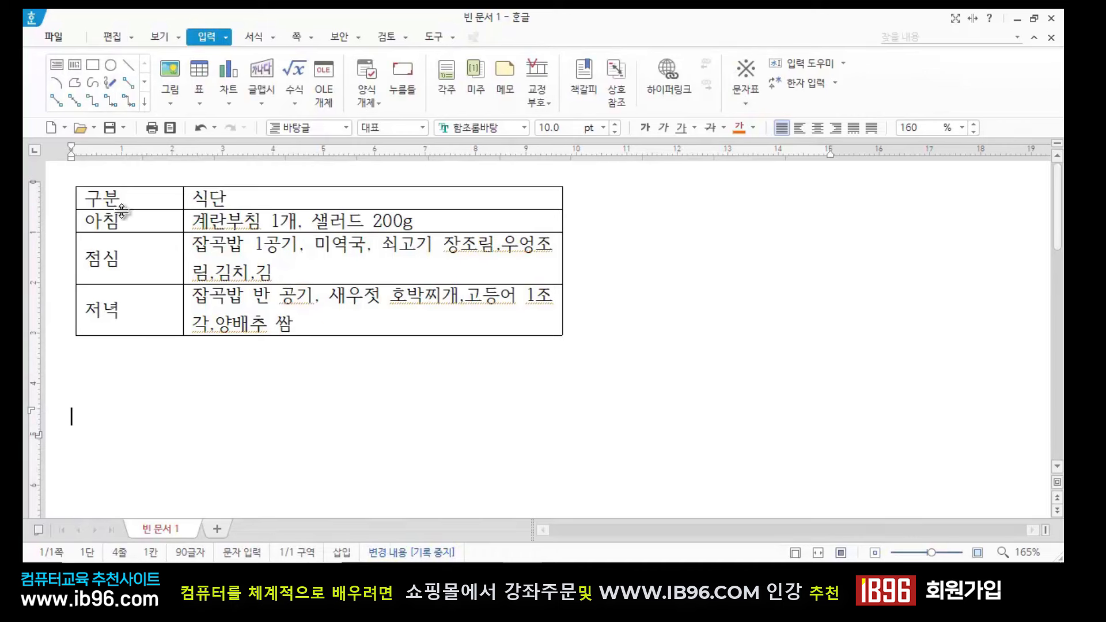
left_click(229, 387)
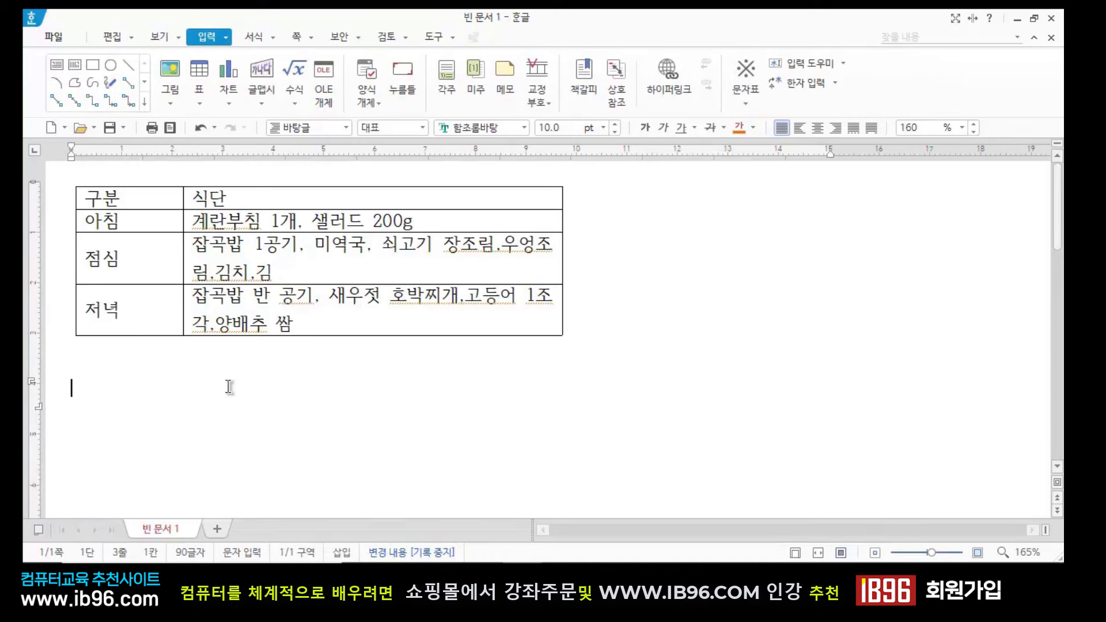
left_click(148, 198)
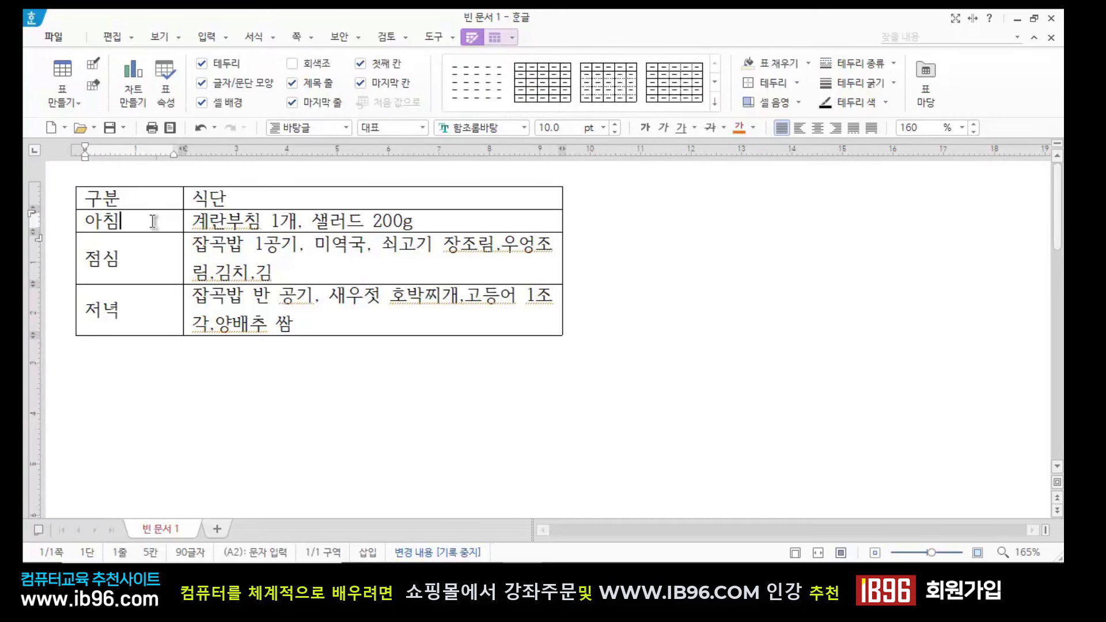
left_click(184, 369)
left_click(138, 201)
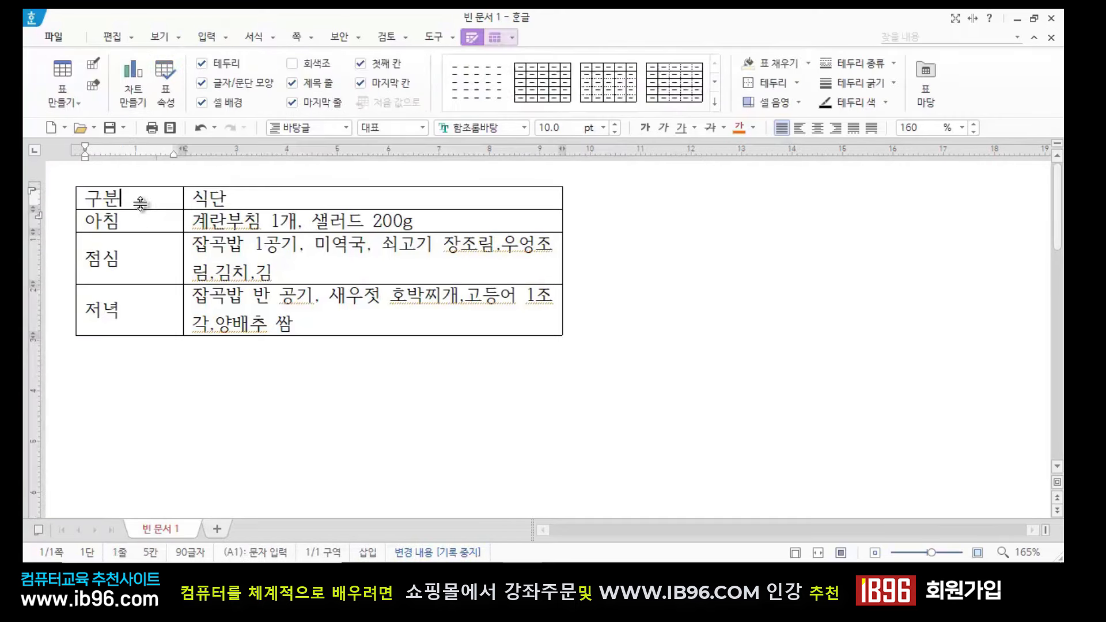
left_click(143, 216)
left_click_drag(157, 252, 157, 316)
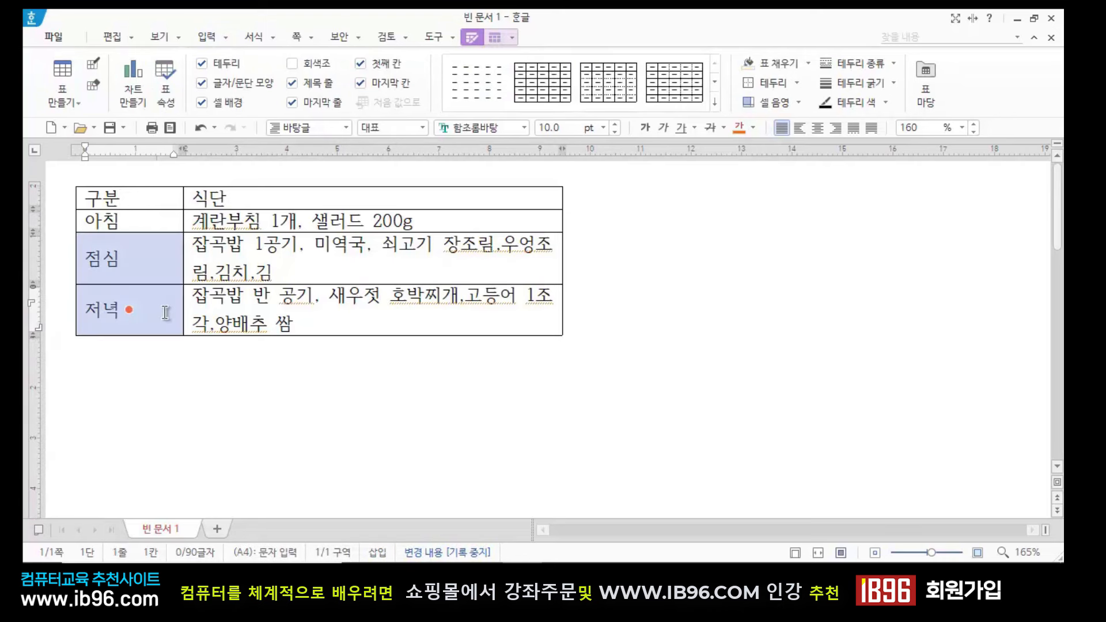
left_click(301, 437)
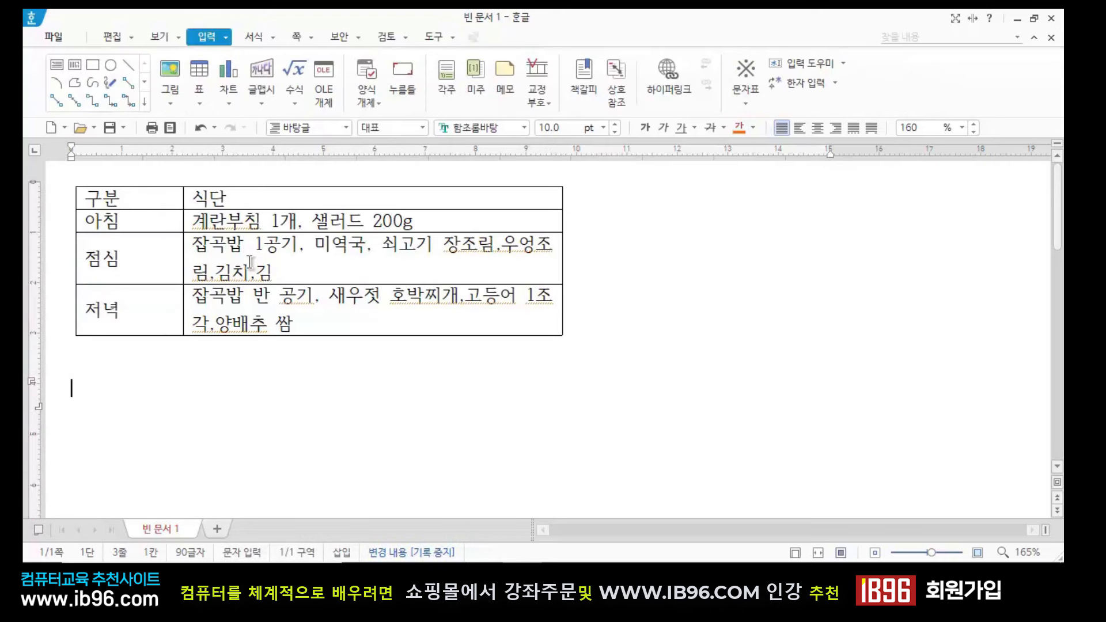
left_click(192, 246)
left_click(294, 273)
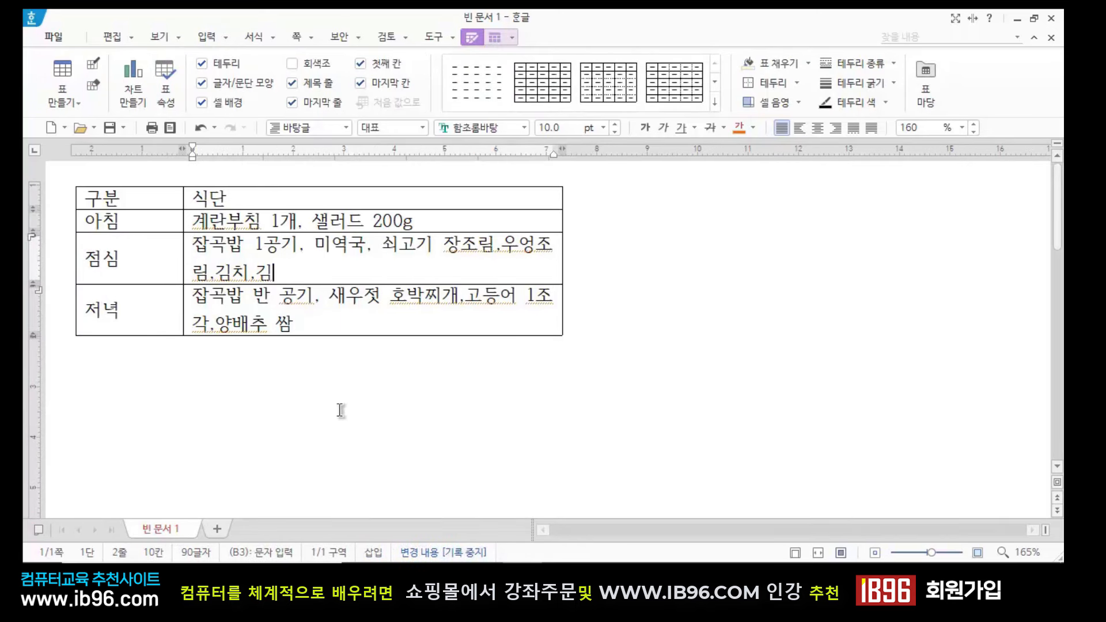
left_click(320, 329)
left_click(313, 384)
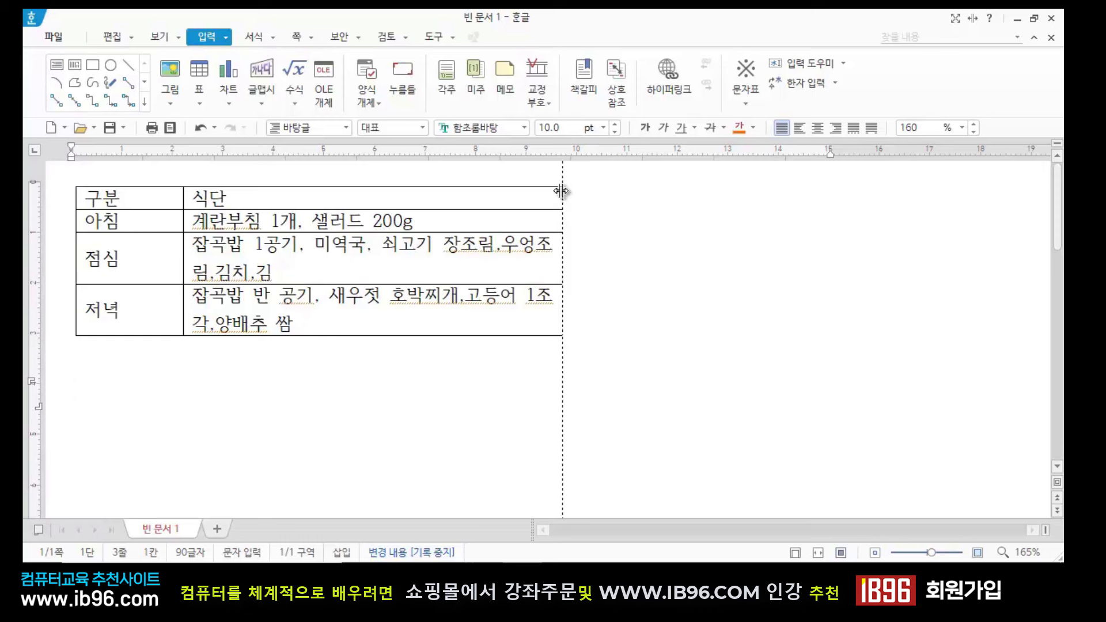
Widen the 식단 column enough for one-line entries, and narrow it again to about 7 cm so the long meals wrap
left_click_drag(562, 191, 723, 196)
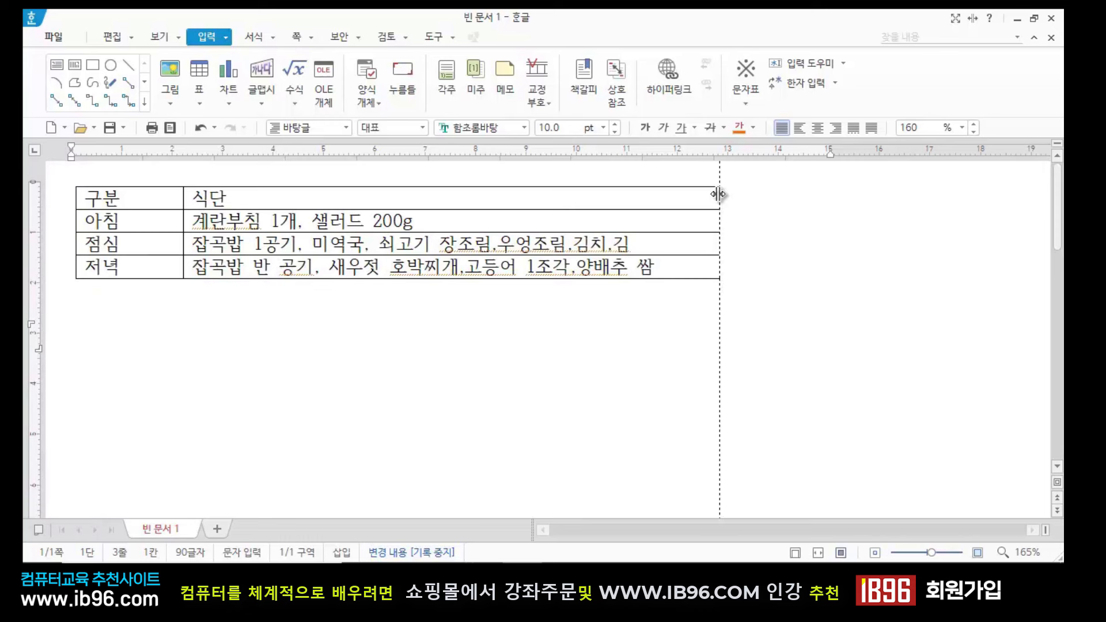
left_click_drag(611, 194, 553, 198)
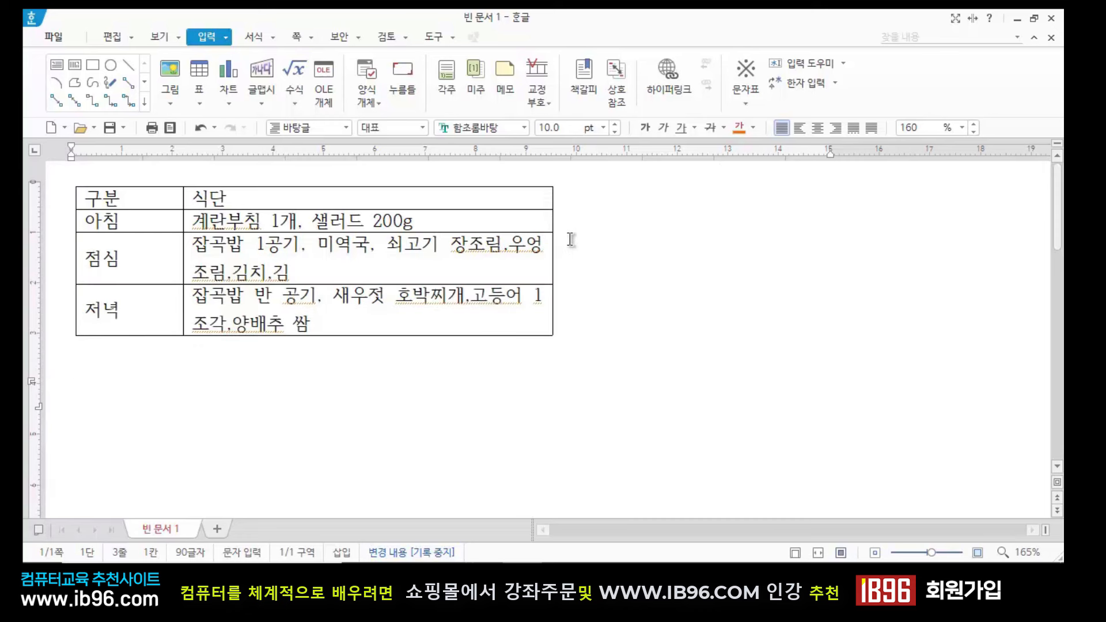
left_click(132, 199)
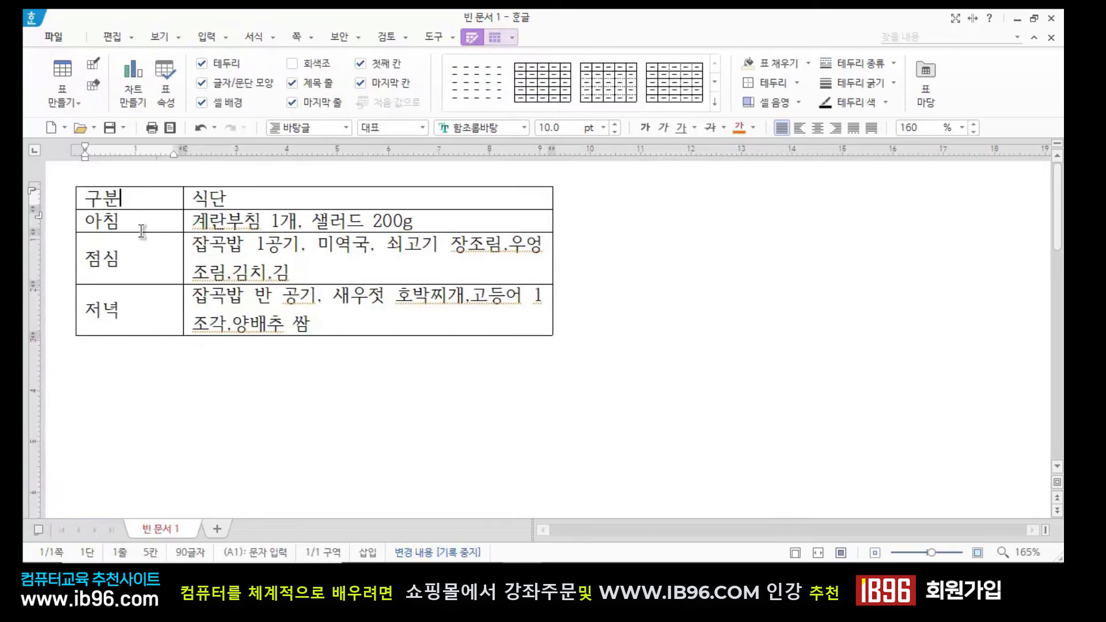
left_click(143, 229)
left_click(145, 257)
left_click(144, 308)
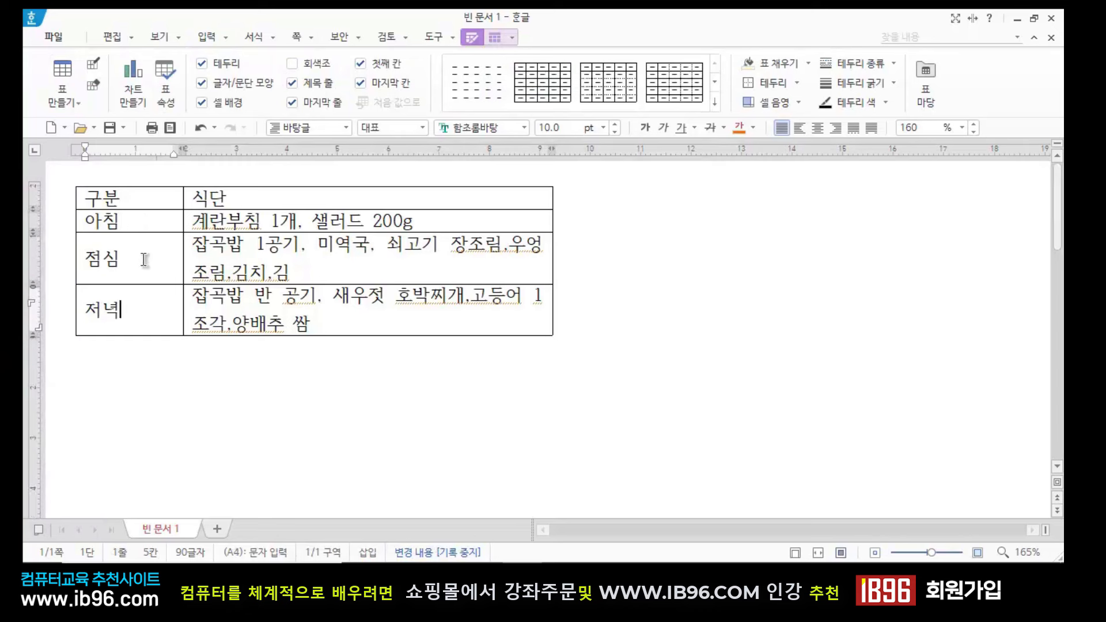
left_click(144, 259)
left_click(143, 308)
Equalise the height of all the rows in the meal-plan table
mouse_move(137, 206)
left_mouse_down()
mouse_move(373, 219)
mouse_move(292, 338)
left_mouse_up()
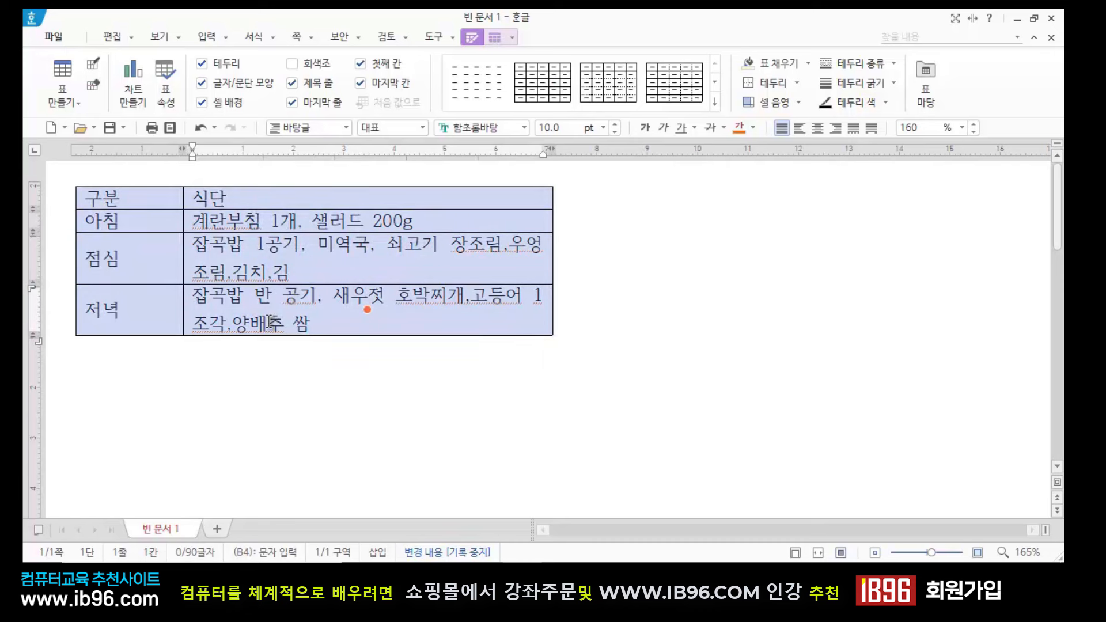
left_click(494, 37)
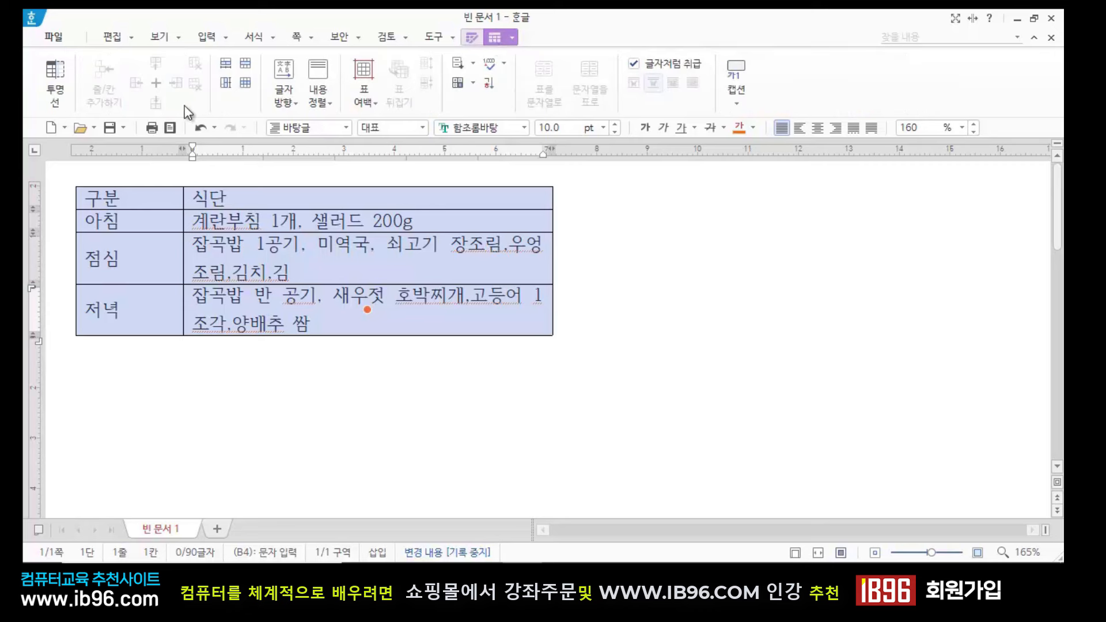
left_click(224, 81)
left_click(337, 435)
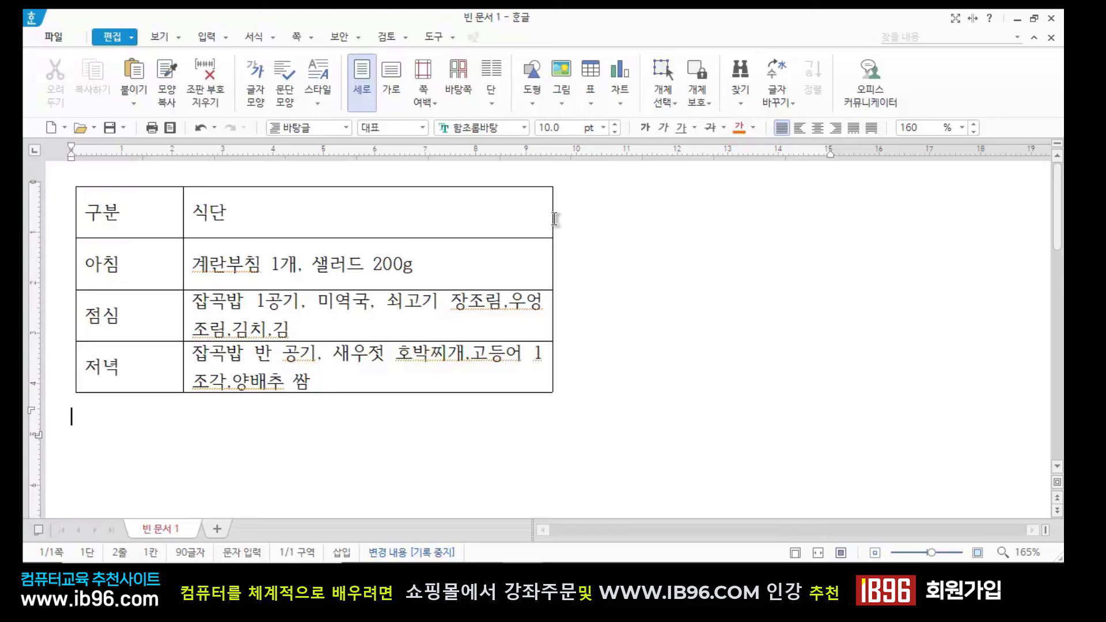
key("Return")
Shorten only the heading row with 구분 and 식단 to about 0.6 cm high
left_click_drag(145, 224, 367, 212)
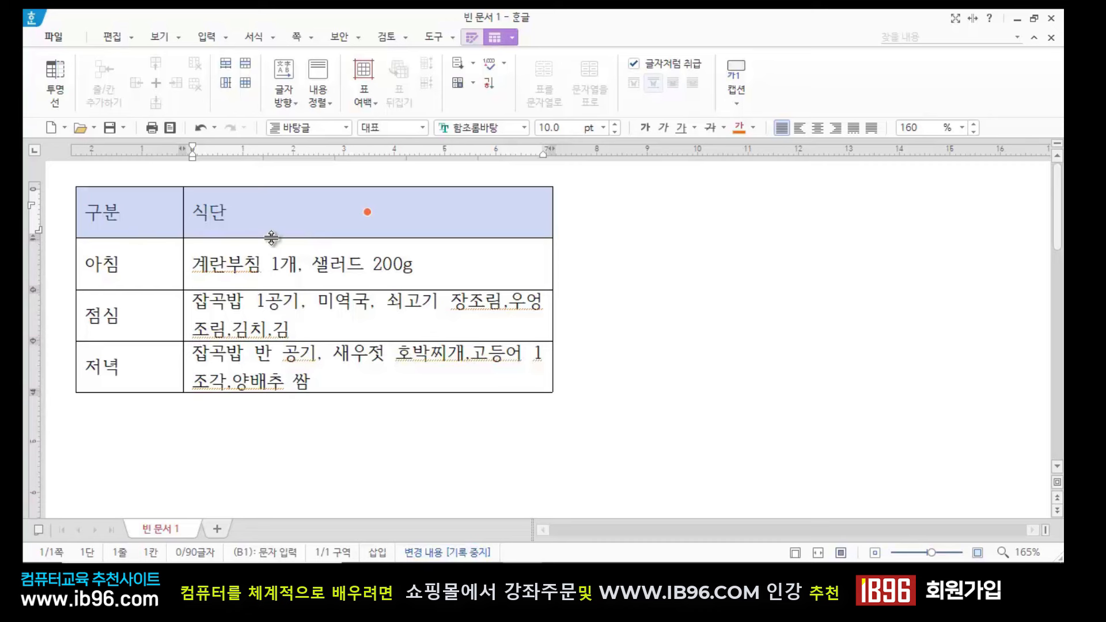
left_click_drag(271, 237, 272, 237)
left_click_drag(271, 237, 272, 237)
key("ctrl+Up")
key("ctrl+Up")
key("ctrl+Up")
key("ctrl+Up")
key("ctrl+Up")
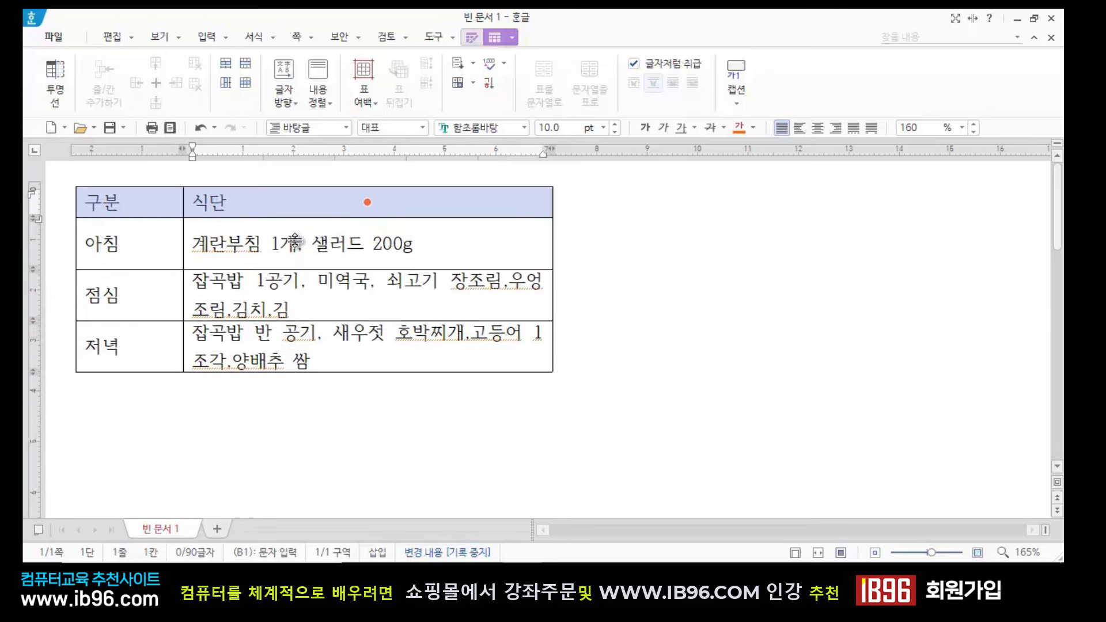
Try a taller heading row and shrink it back to about 0.6 cm
key("ctrl+Down")
key("ctrl+Down")
key("ctrl+Down")
key("ctrl+Down")
key("ctrl+Up")
key("ctrl+Up")
key("ctrl+Up")
key("ctrl+Up")
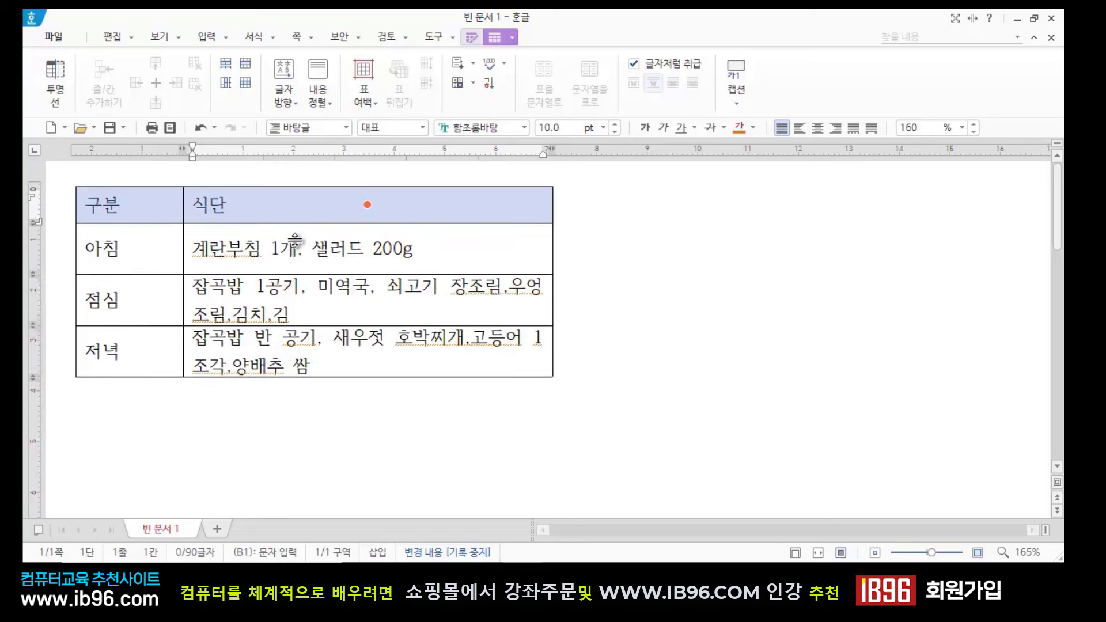
key("ctrl+Down")
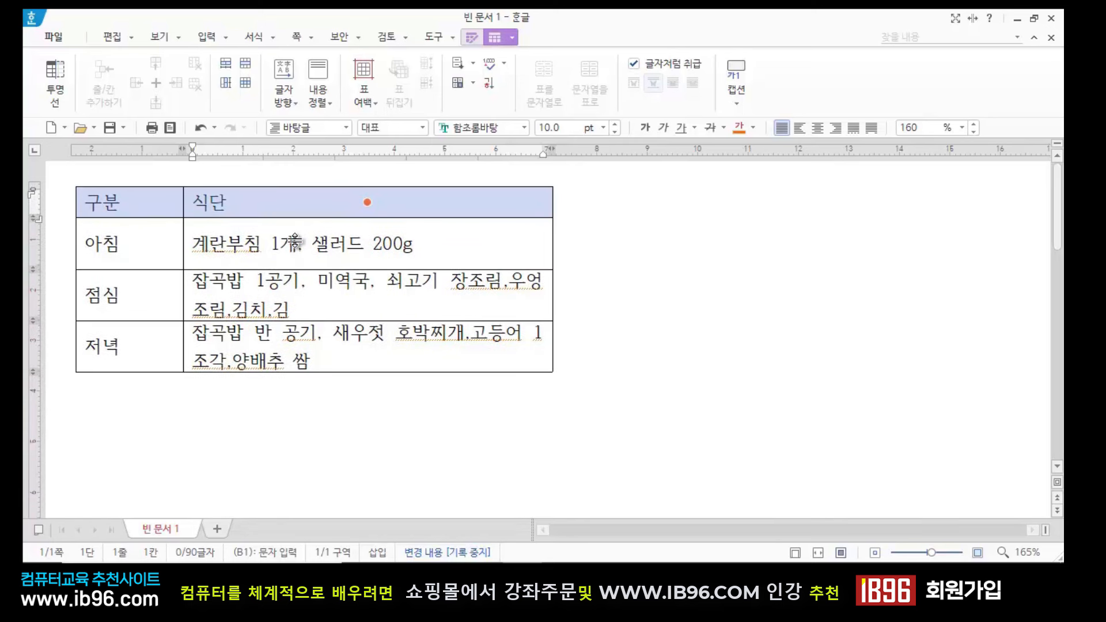
Add blank lines below the meal-plan table
left_click(705, 282)
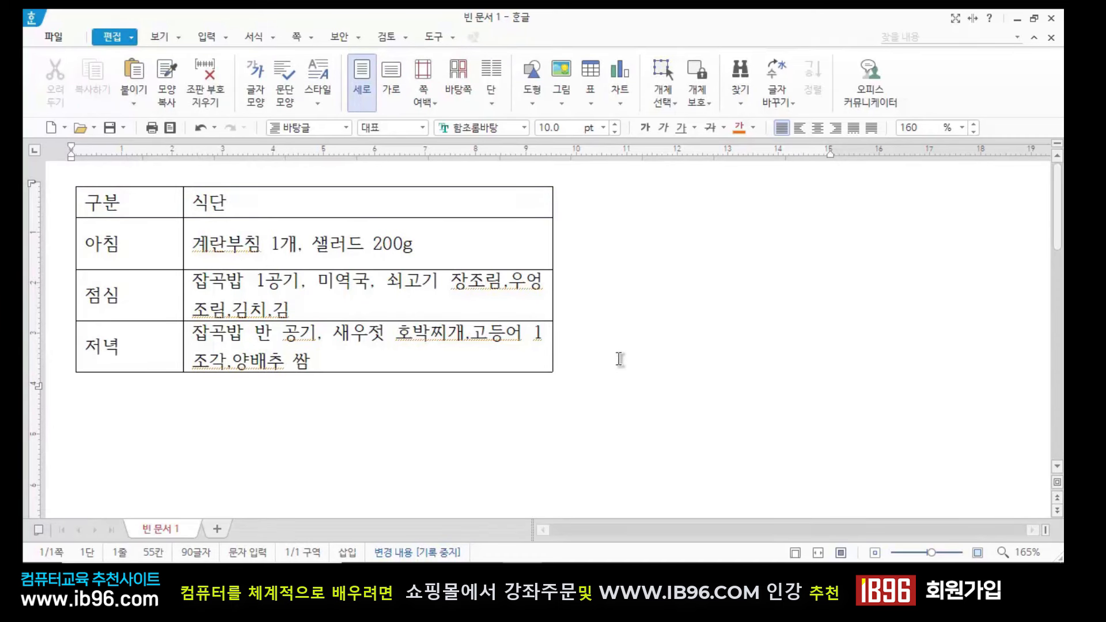
key("Return")
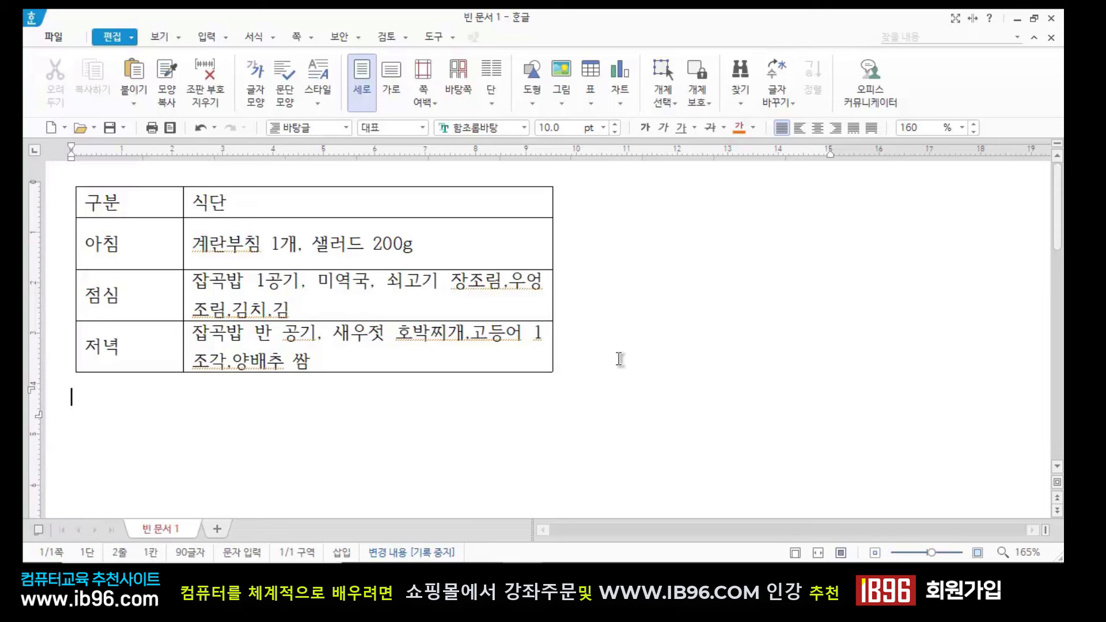
key("Return")
left_click(235, 408)
key("Return")
Insert a row below the 점심 row and enter 간식타임 3:00 ~ 4:00 in its 구분 cell
left_click(130, 296)
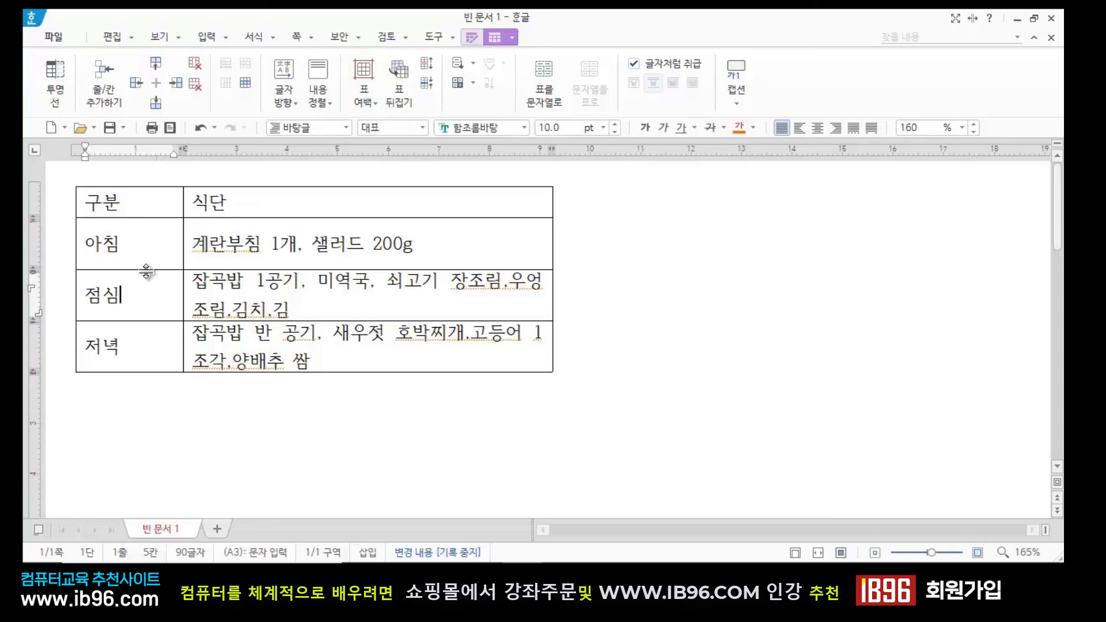
left_click(153, 101)
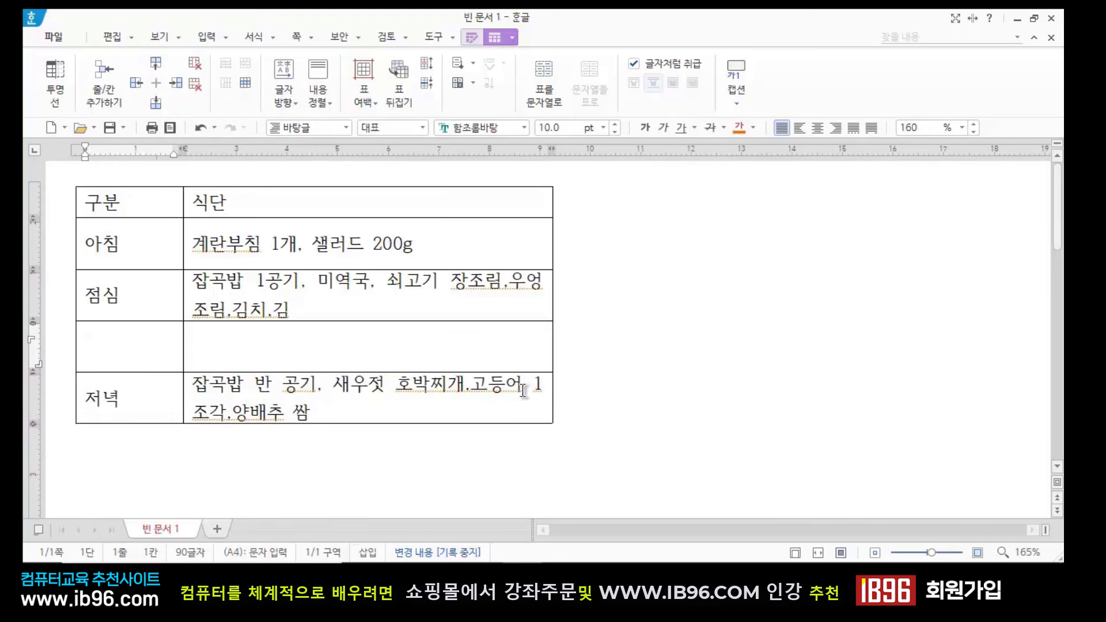
type("ㄱ시ㄱ타이")
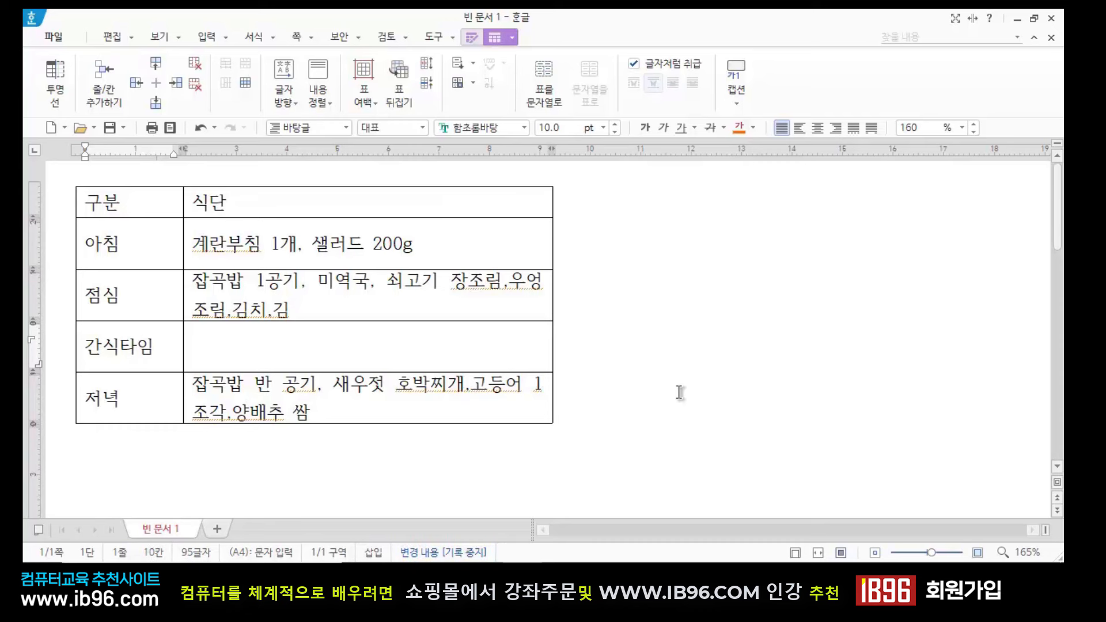
type("300")
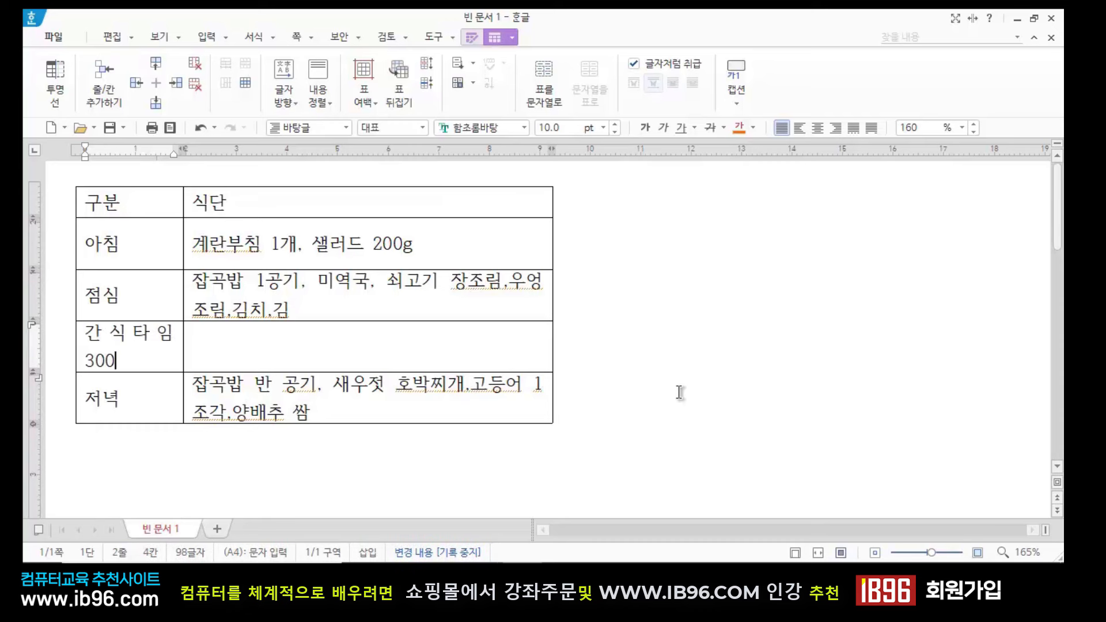
key("BackSpace")
key("BackSpace")
type(":00 ~")
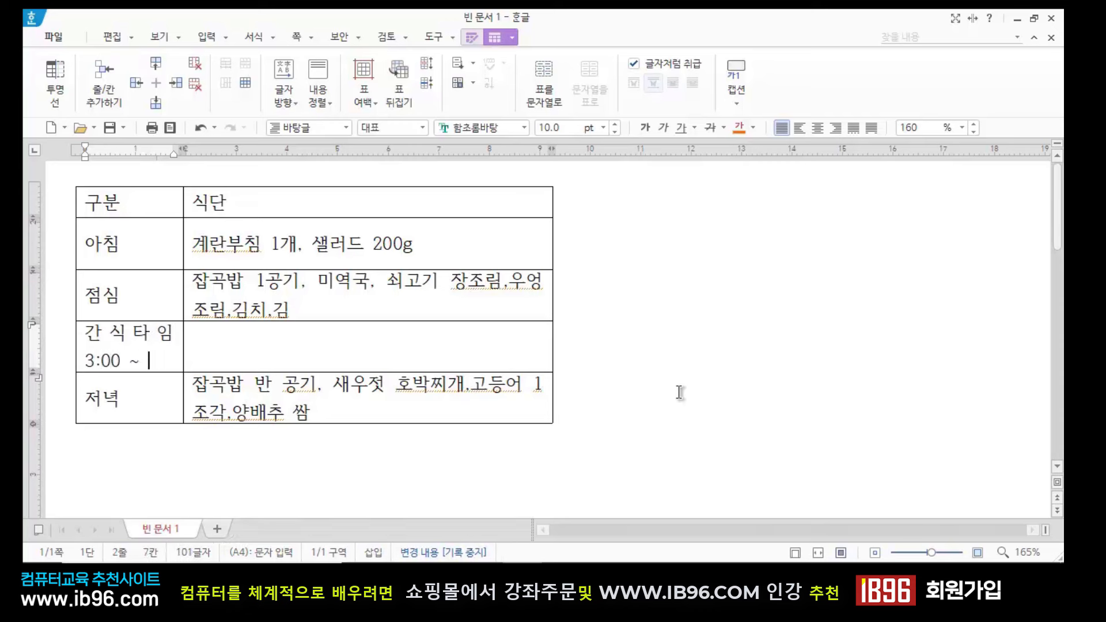
type(" 4:00")
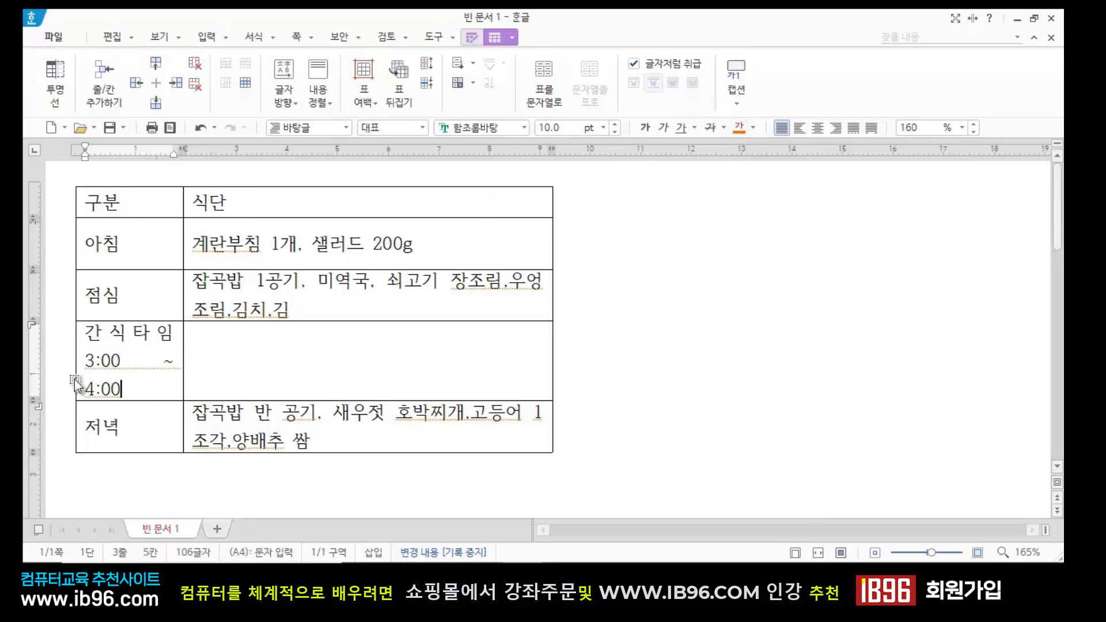
Select only the 간식타임 cell and widen it alone to about 4 cm so its text fits on one line
left_click(294, 358)
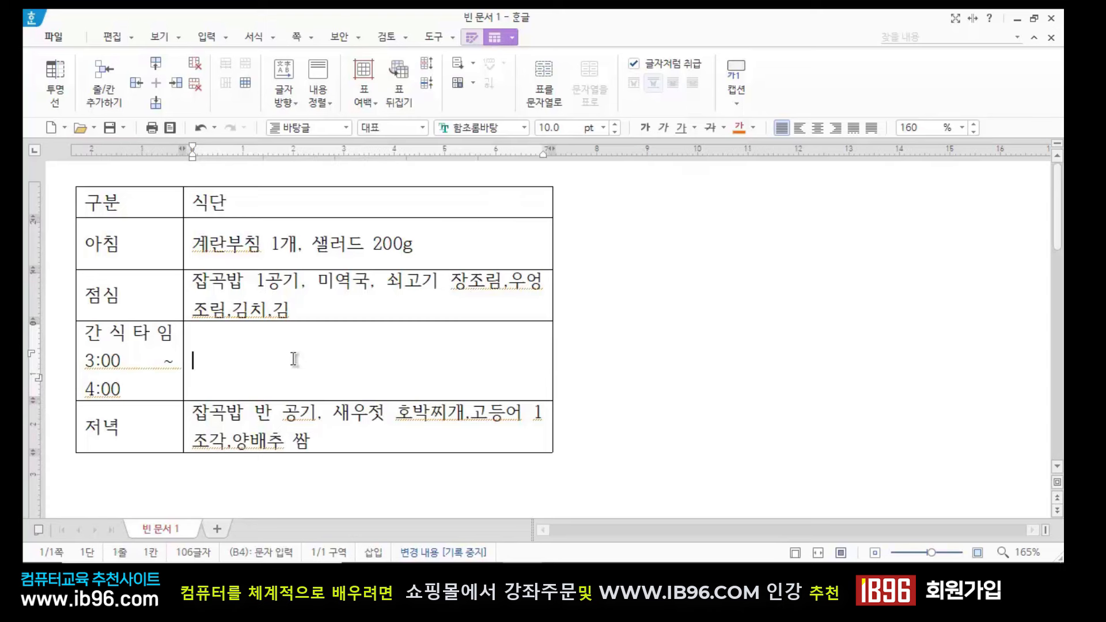
left_click(139, 356)
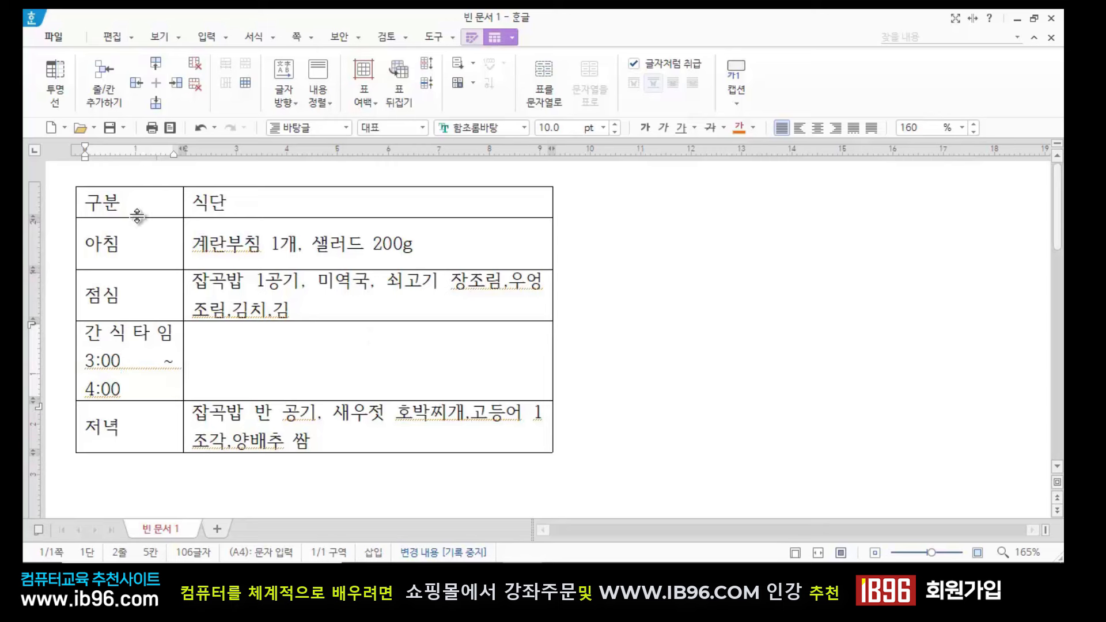
left_click_drag(148, 202, 131, 422)
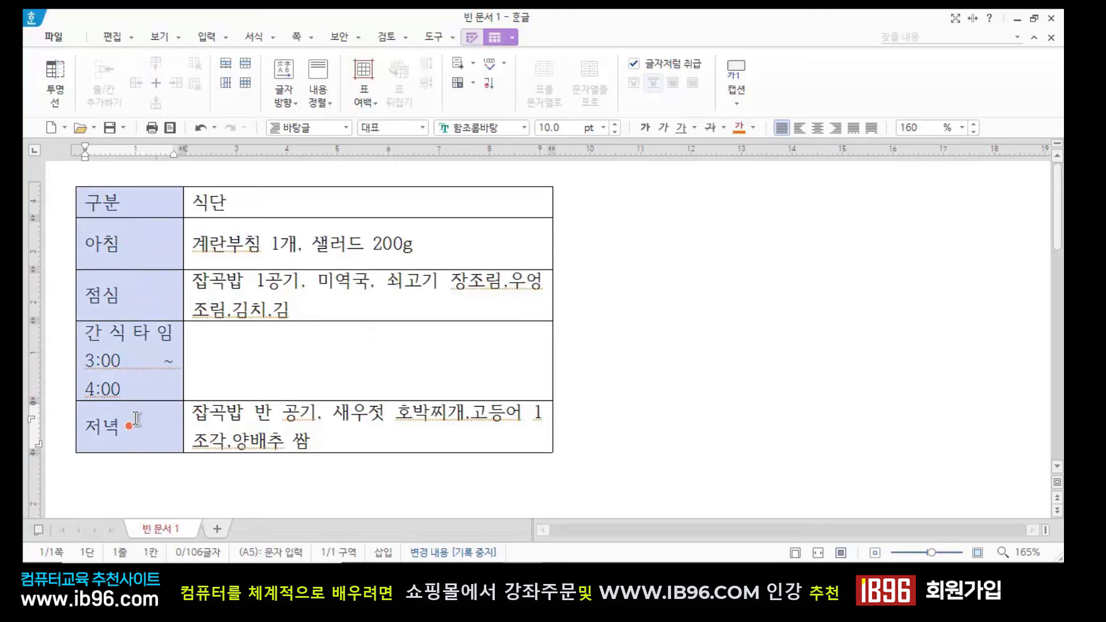
left_click(167, 357)
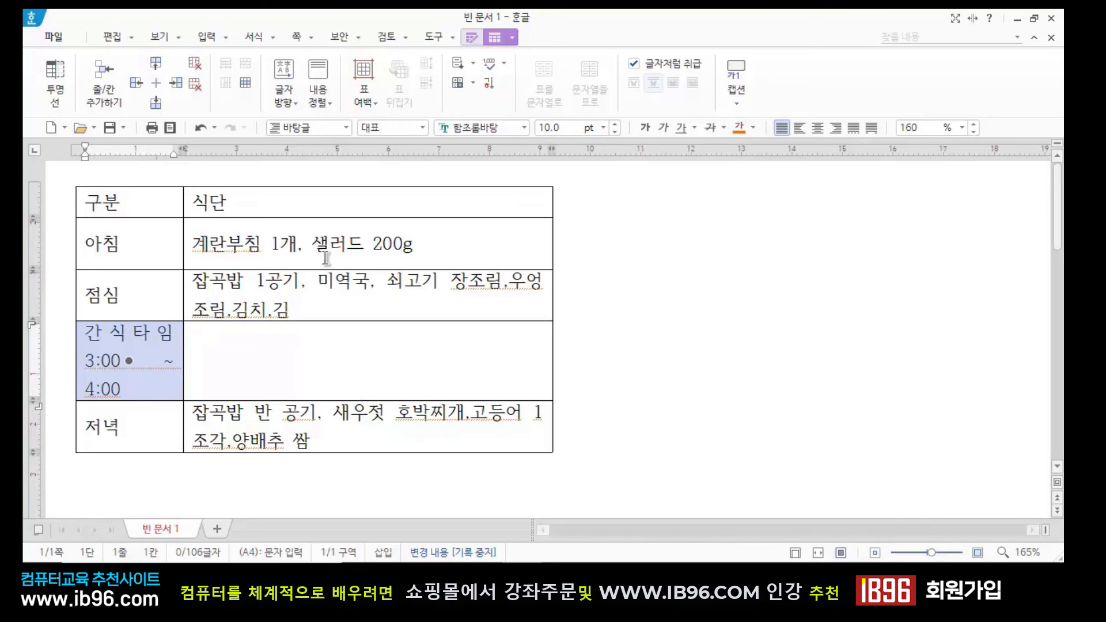
left_click_drag(130, 211, 123, 416)
left_click(126, 347)
left_click_drag(185, 356, 219, 358)
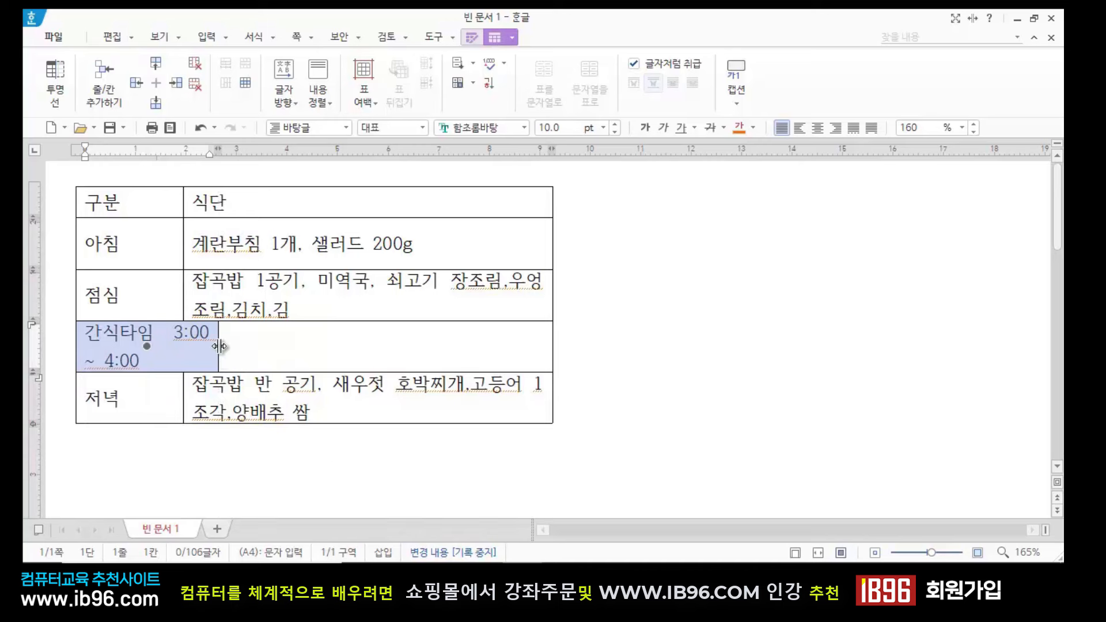
left_click_drag(219, 348, 284, 345)
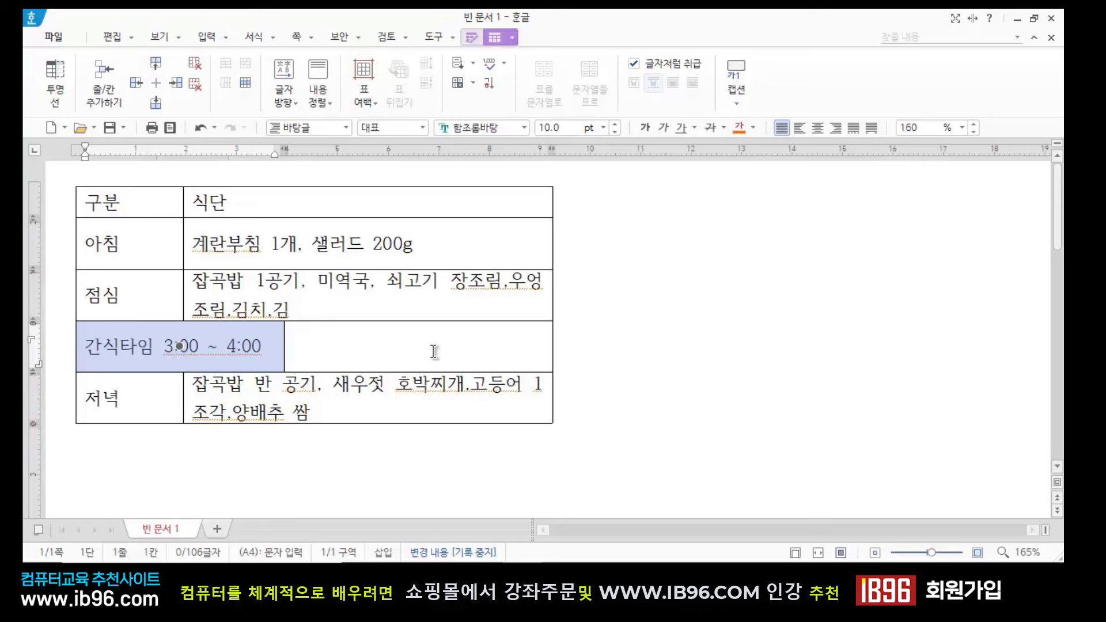
Adjust the 간식타임 cell's width in small increments, narrowing it to about 2.2 cm and widening it back to about 3.9 cm
key("shift+Right")
key("shift+Right")
key("shift+Right")
key("shift+Right")
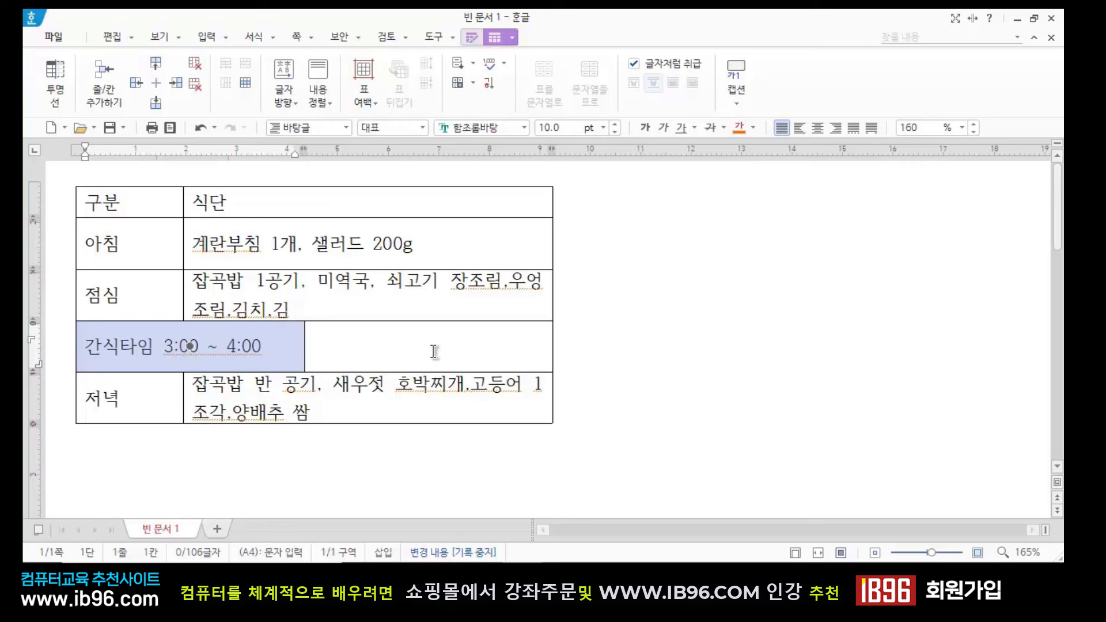
key("shift+Left")
key("shift+Left")
key("shift+Left")
key("shift+Left")
key("shift+Left")
key("shift+Left")
key("shift+Left")
key("shift+Left")
key("shift+Left")
key("shift+Left")
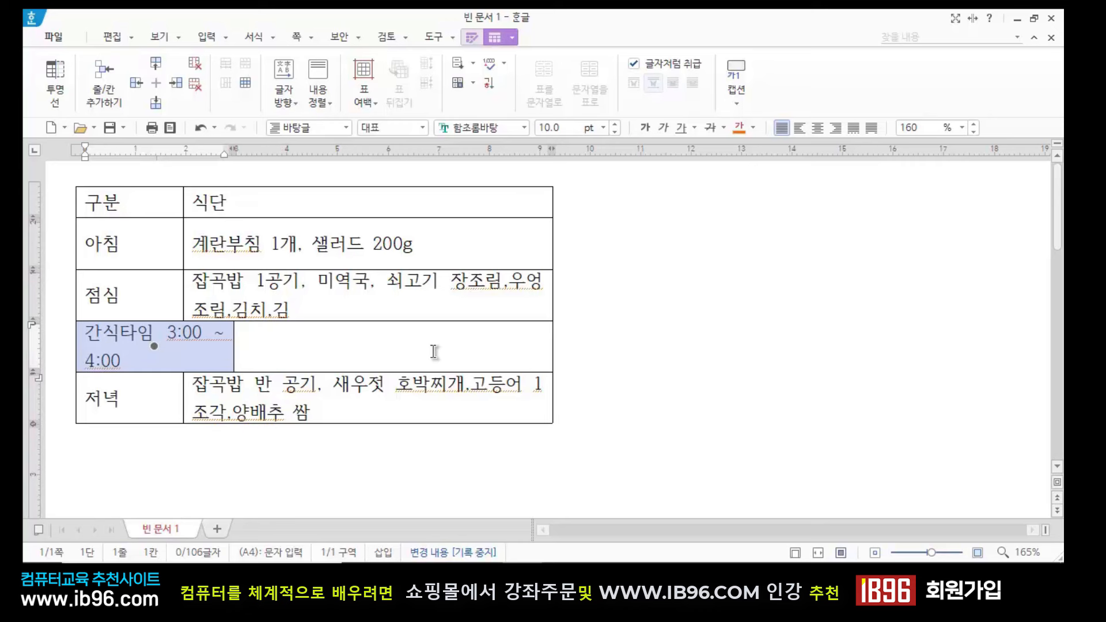
key("shift+Left")
key("shift+Left")
key("shift+Left")
key("shift+Left")
key("shift+Left")
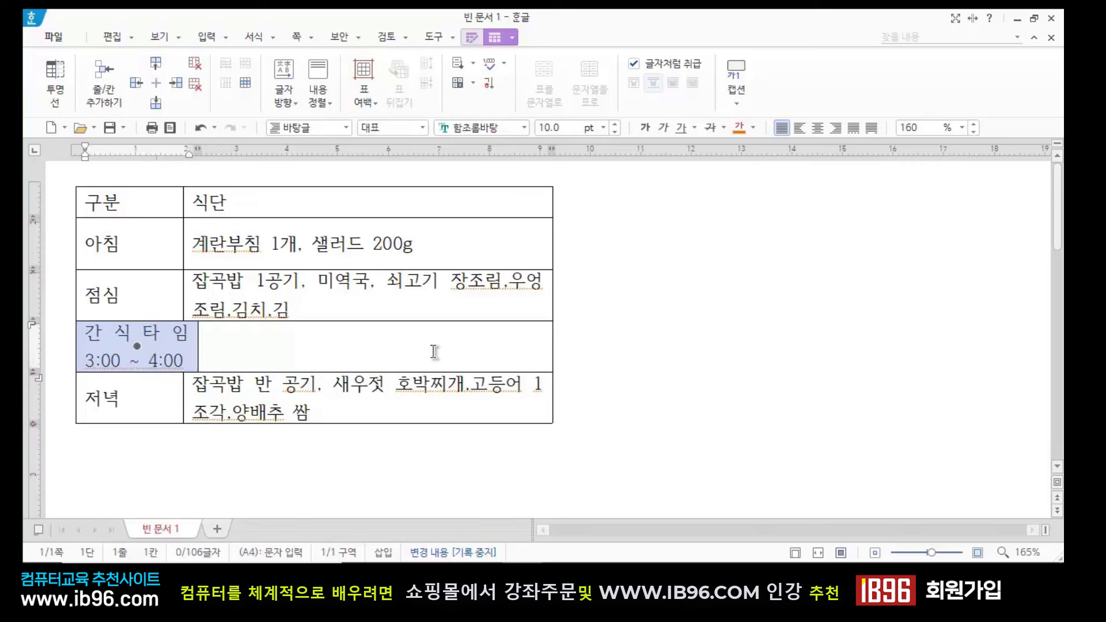
key("shift+Left")
key("shift+Left")
key("shift+Left")
key("shift+Right")
key("shift+Right")
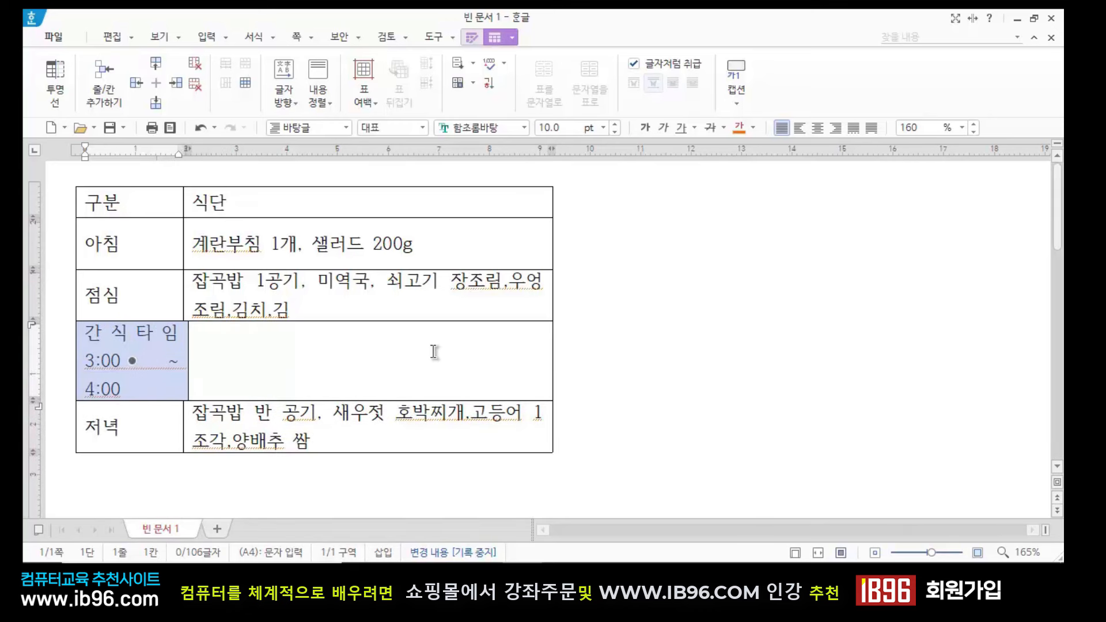
key("shift+Left")
key("shift+Right")
key("shift+Right")
key("shift+Right")
key("shift+Right")
key("shift+Right")
key("shift+Right")
key("shift+Right")
key("shift+Right")
key("shift+Right")
key("shift+Right")
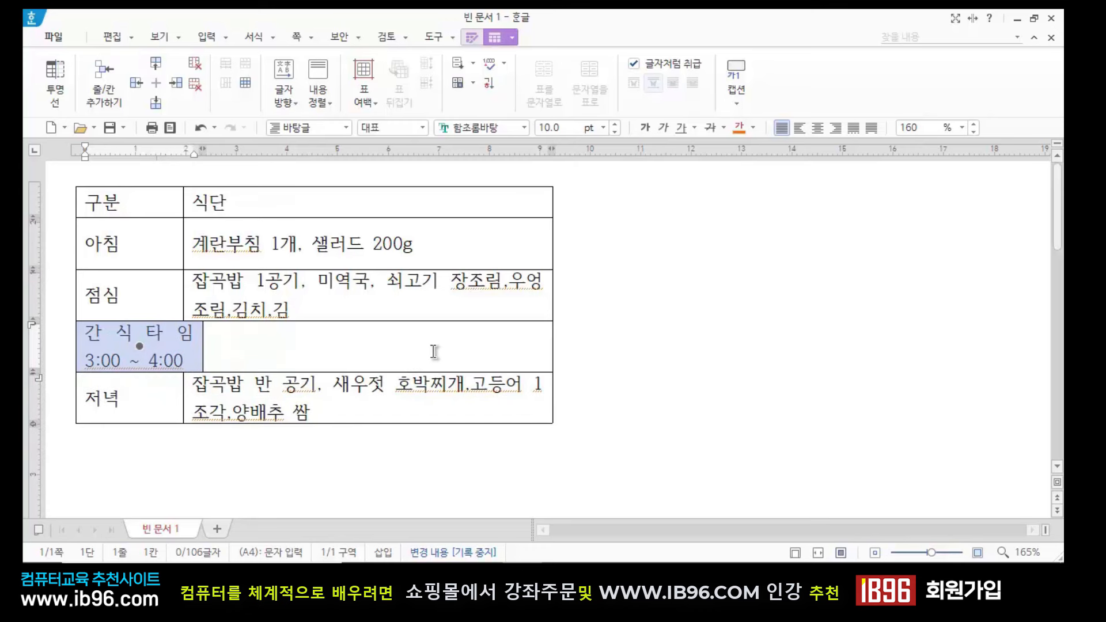
key("shift+Right")
key("shift+Right")
key("shift+Right")
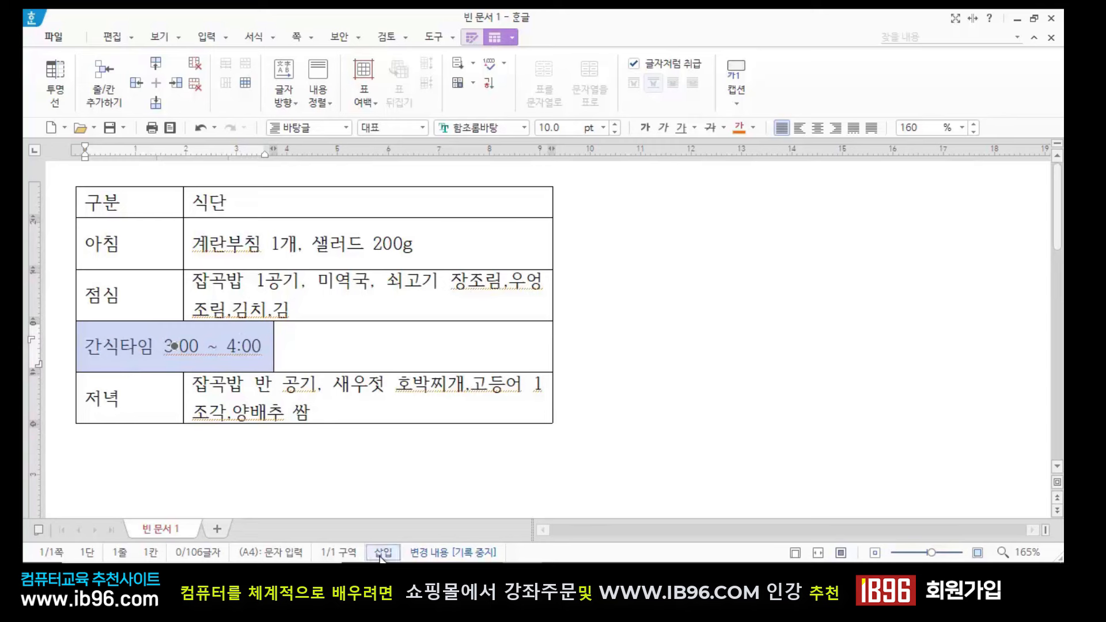
Deselect the cells and widen the 간식타임 cell alone to about 4.4 cm
left_click(368, 486)
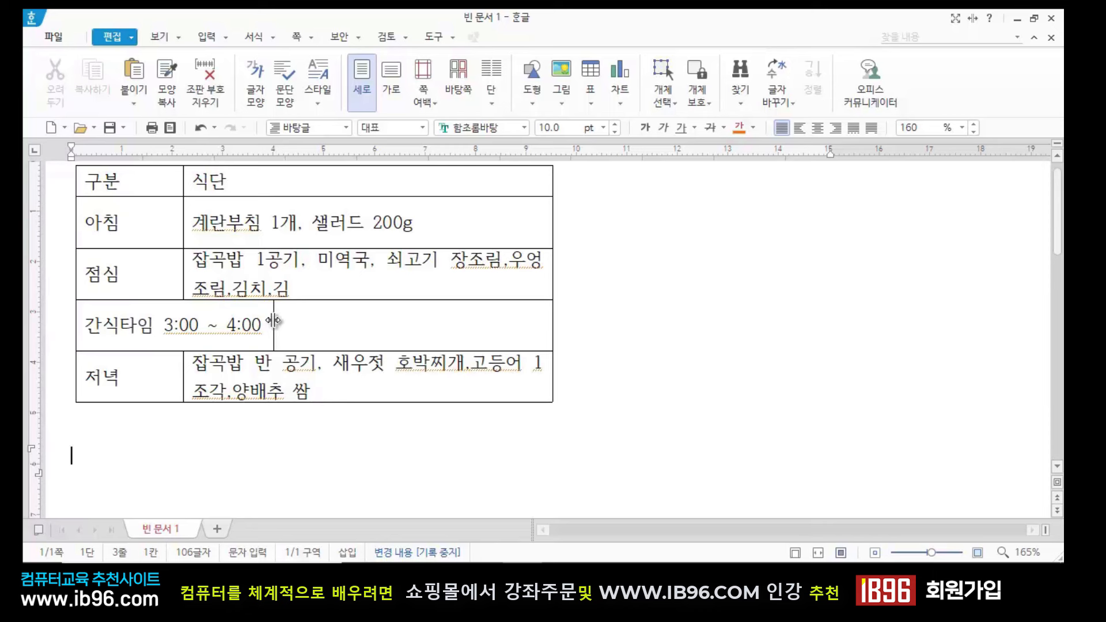
left_click_drag(273, 320, 300, 332)
Delete the whole meal-plan table and enter the title 제 안 서 on the first line of the emptied document
left_click(405, 403)
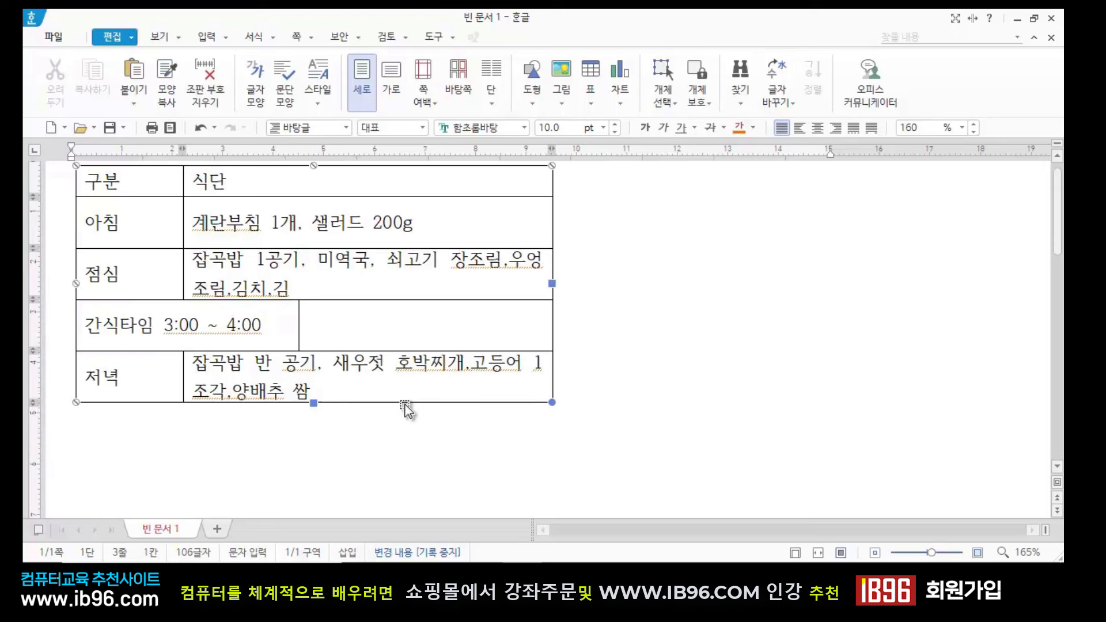
key("Delete")
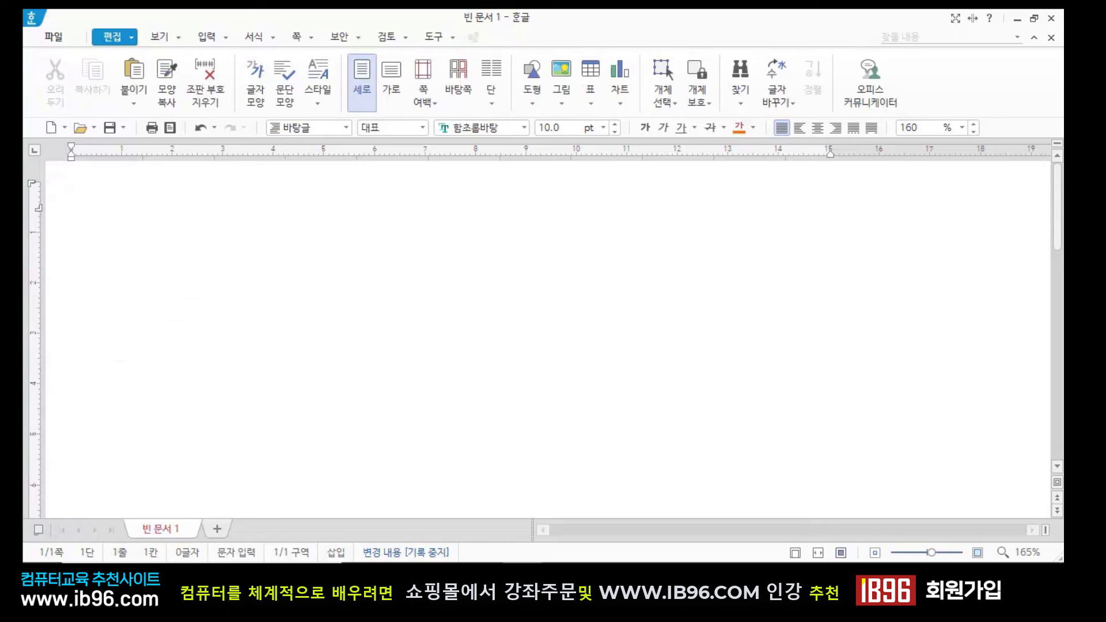
type("제 안")
type(" 서")
key("Return")
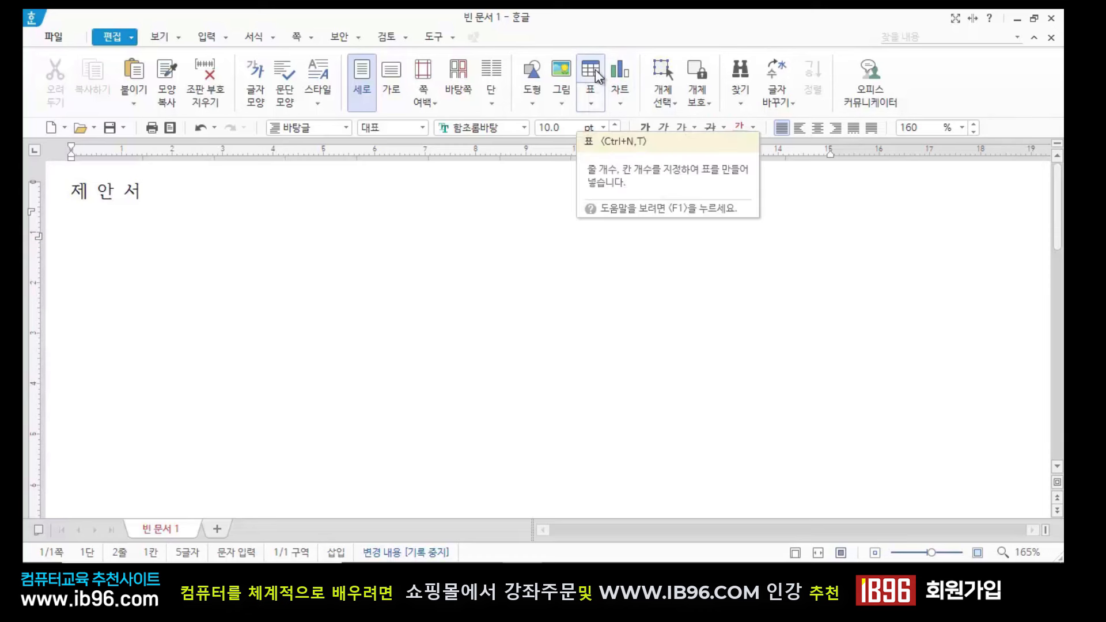
Insert a table with 7 rows and 2 columns below the 제 안 서 title
left_click(602, 99)
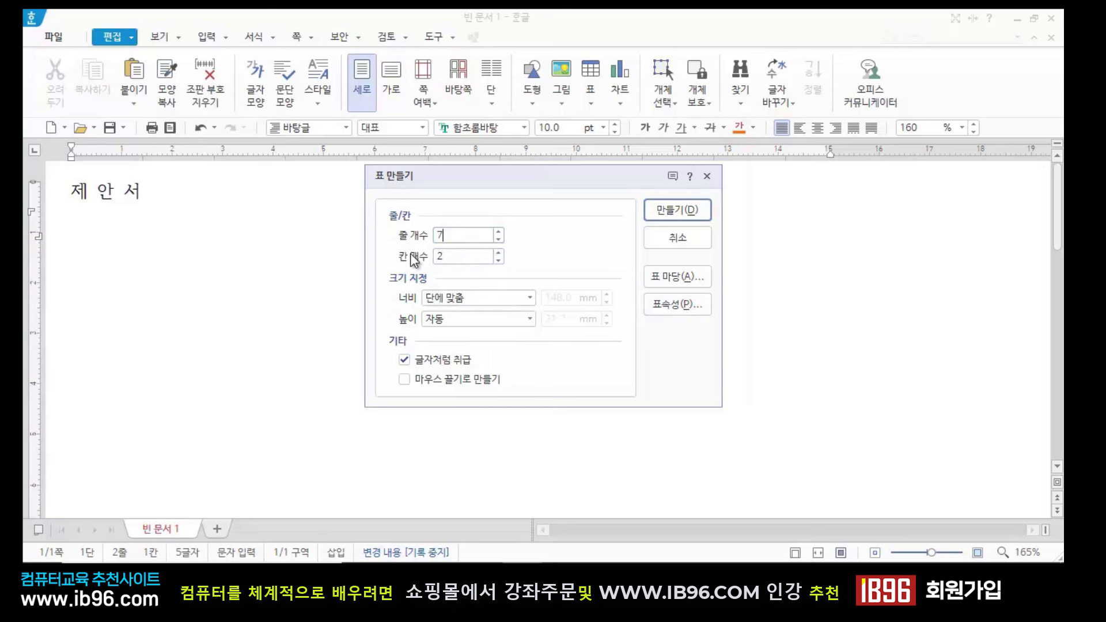
type("7")
left_click(677, 213)
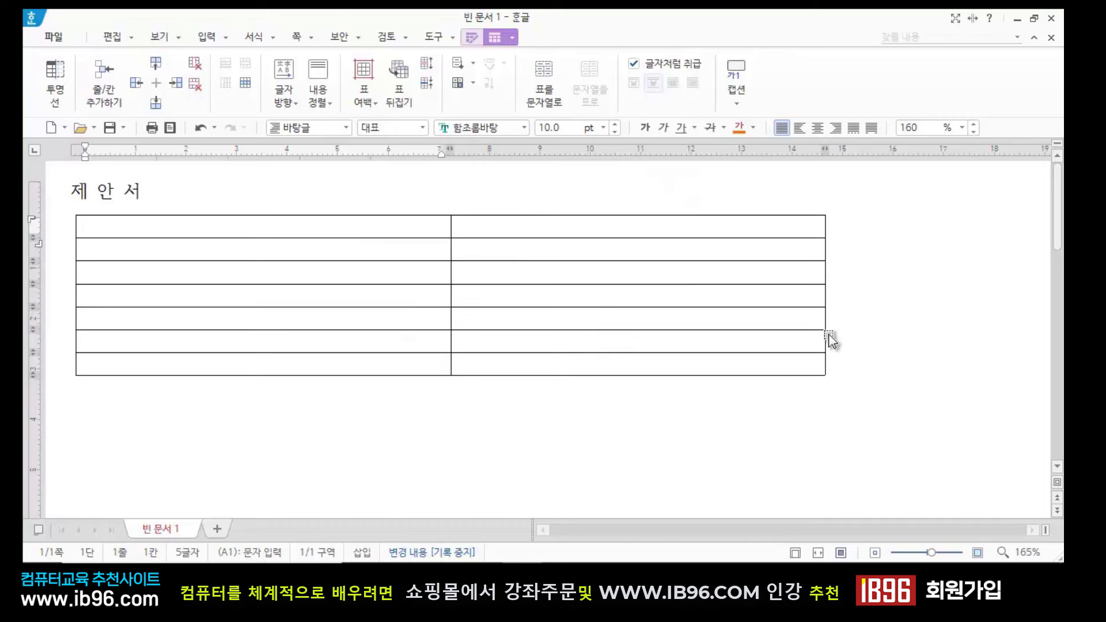
Narrow the whole proposal table to about 14 cm wide
left_click(806, 375)
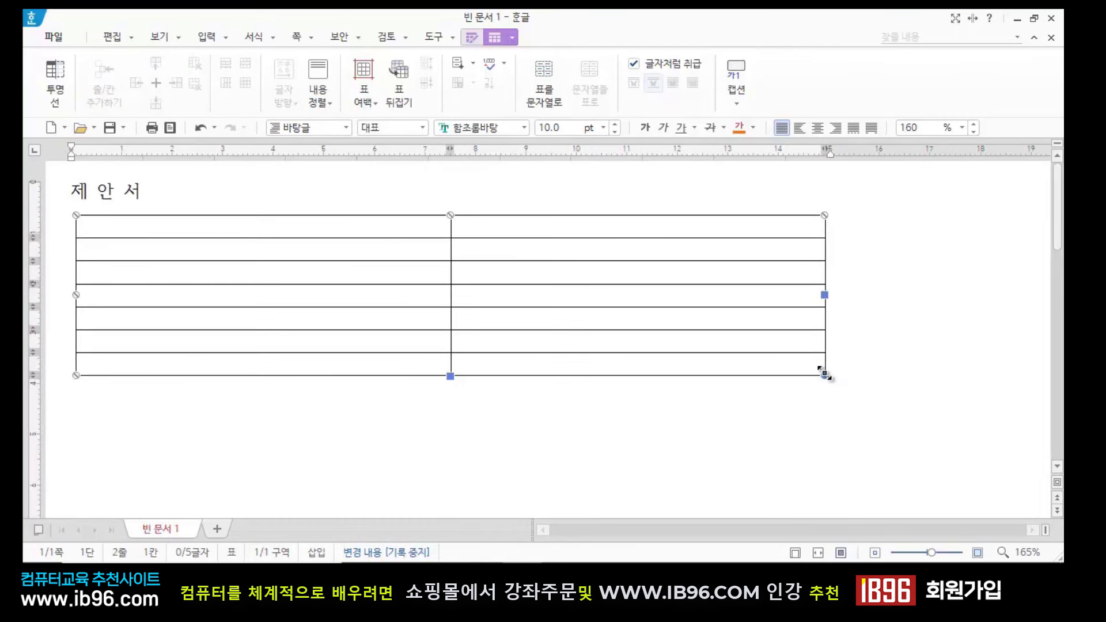
left_click_drag(824, 376, 774, 376)
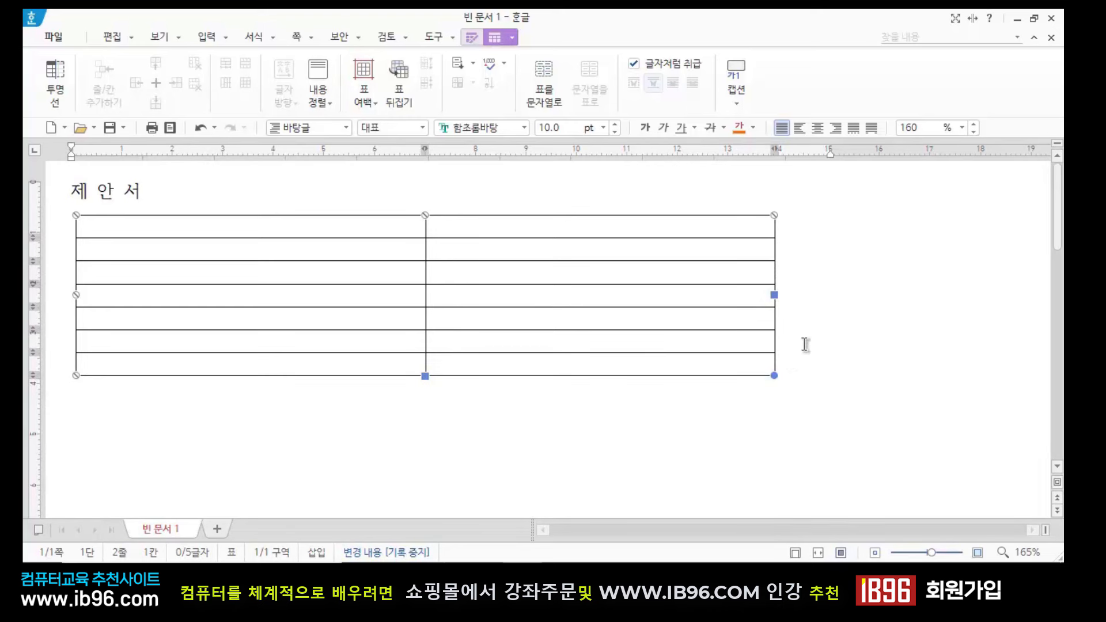
left_click(820, 380)
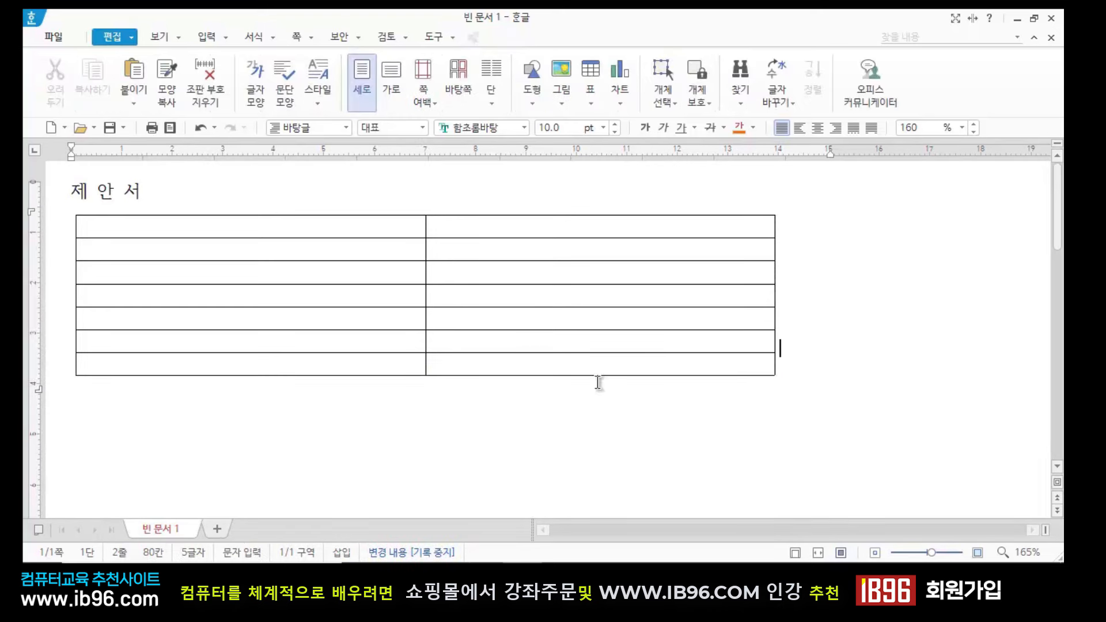
Increase the height of all seven rows evenly so the table is about 4.6 cm high
left_click(235, 225)
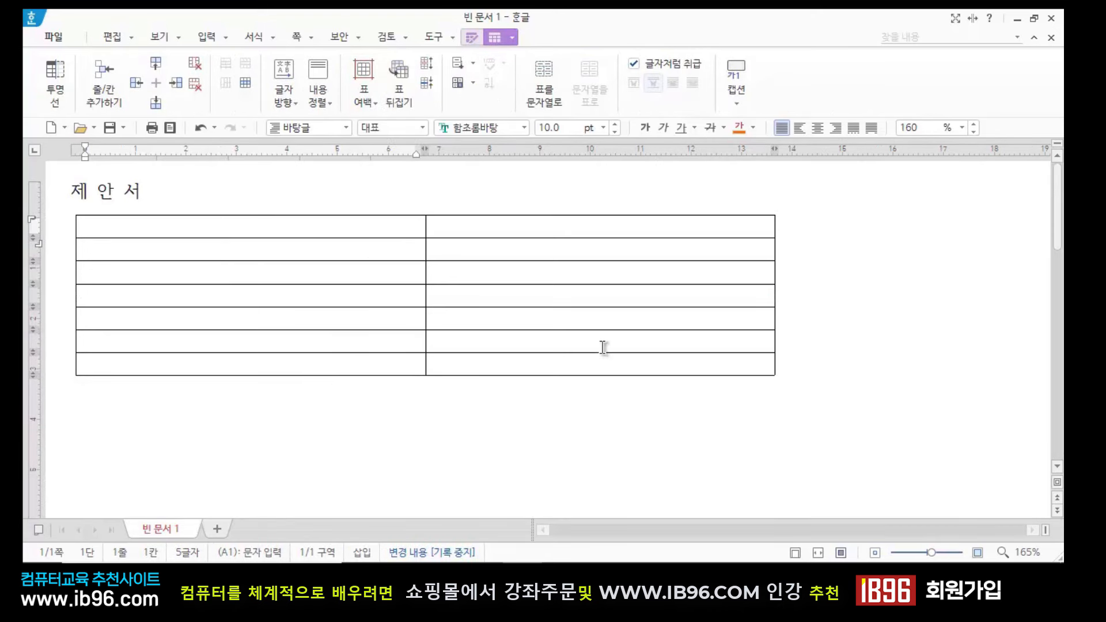
left_click_drag(405, 227, 478, 372)
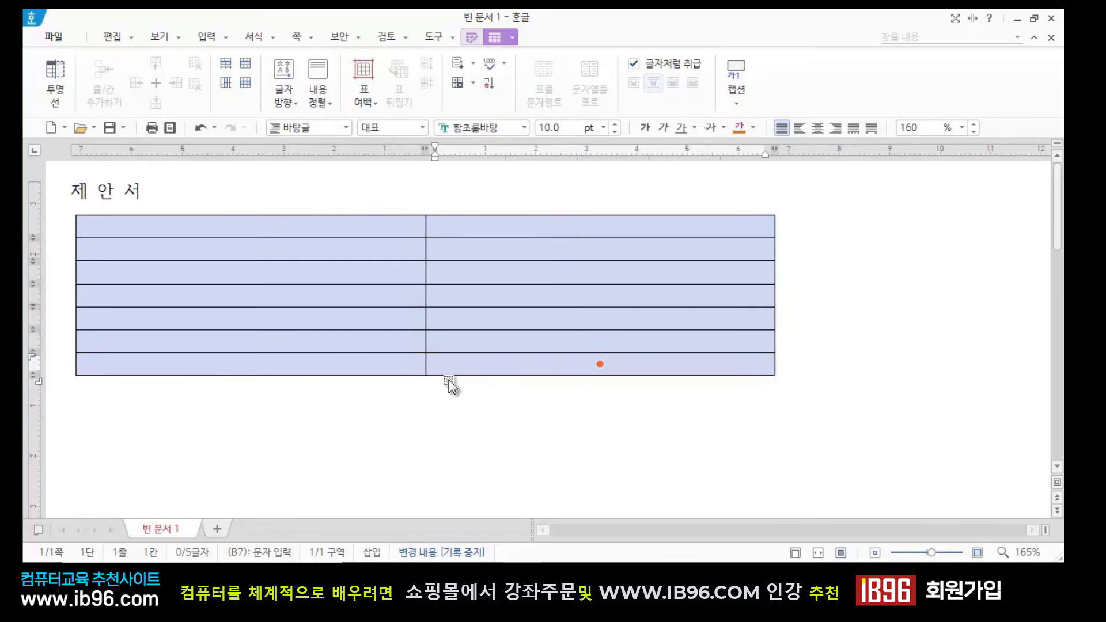
left_click_drag(482, 376, 480, 446)
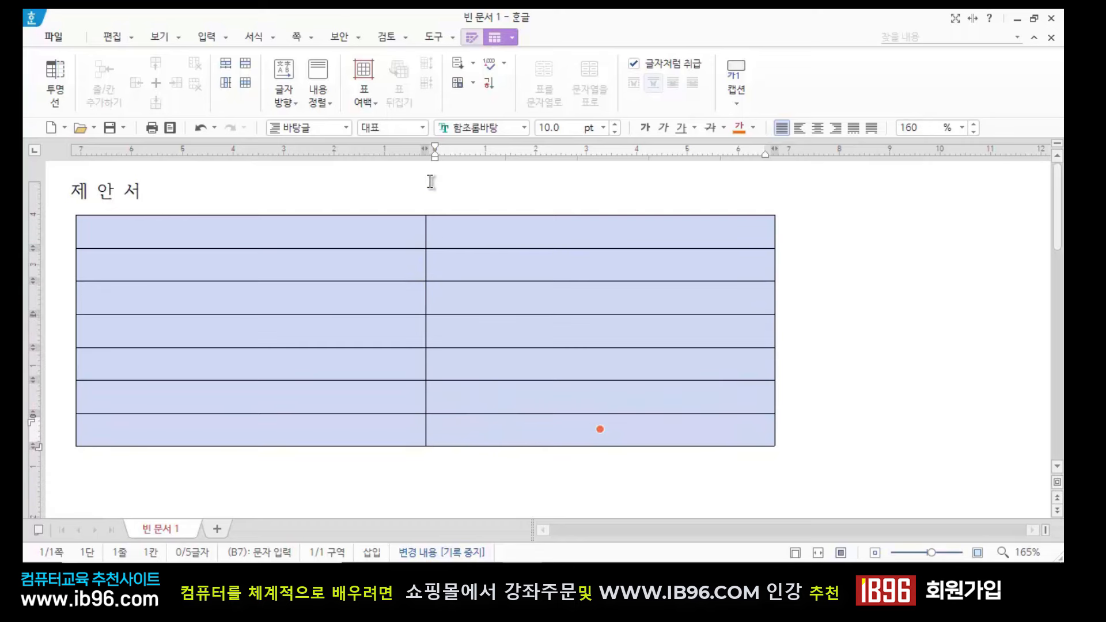
left_click(424, 200)
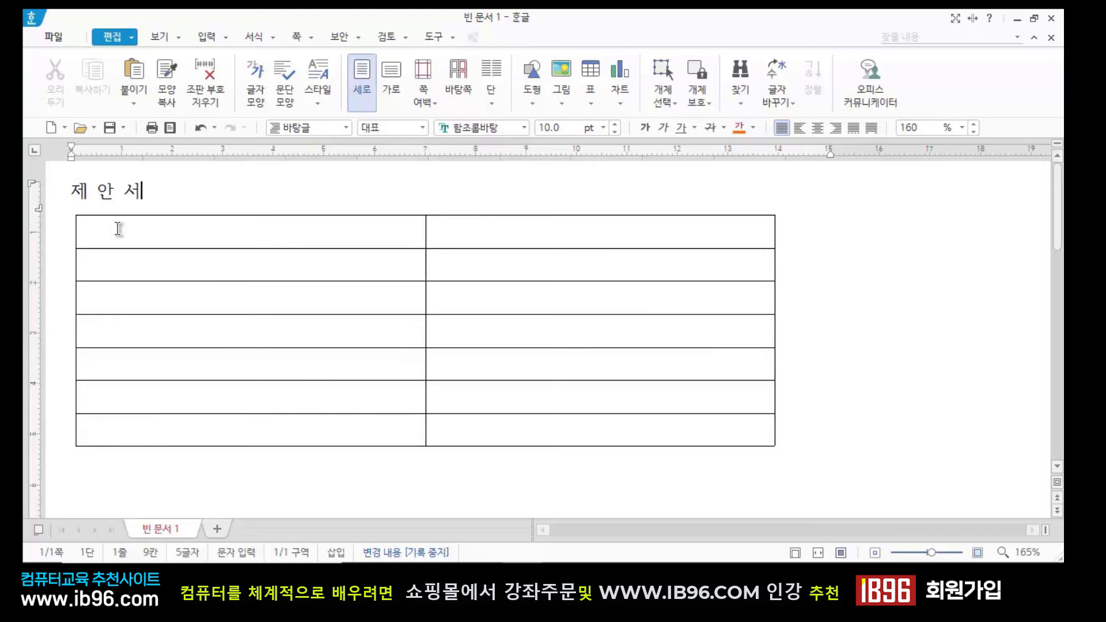
Enter the label 부서: in the first cell of the table's first row
left_click(121, 234)
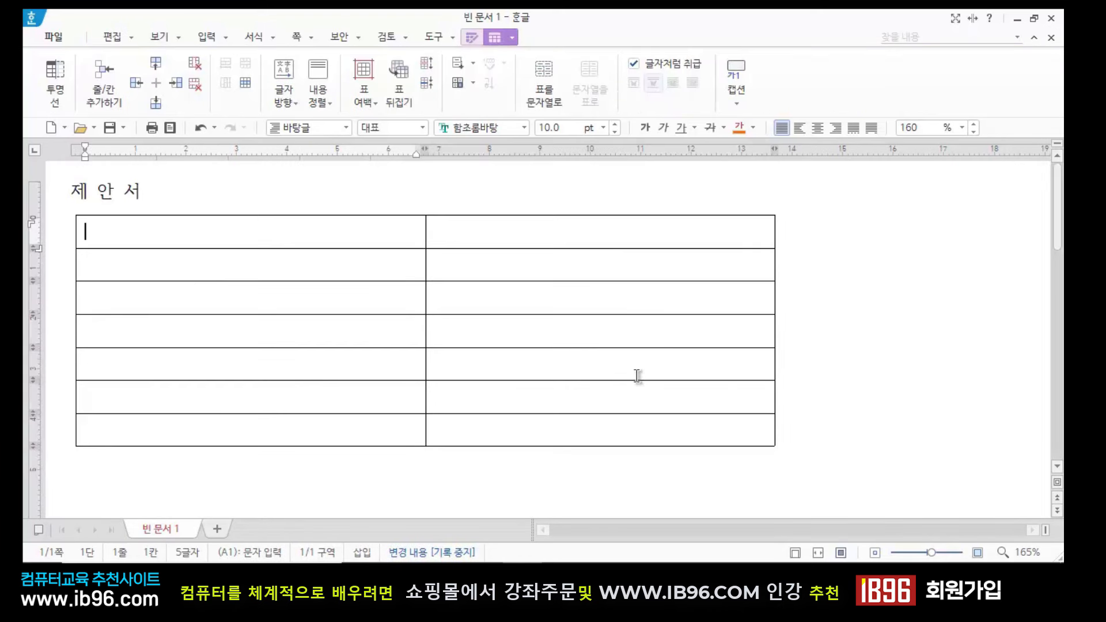
type("붗")
type("ㅓ")
type(":")
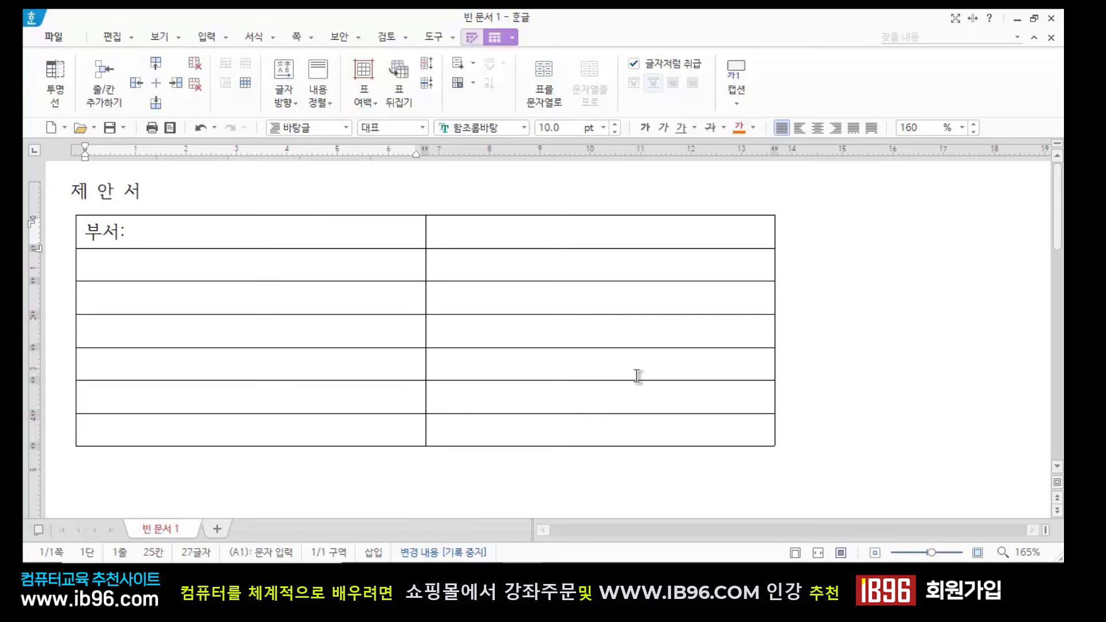
Add a spaced-out phone field in parentheses after 부서:, using the black telephone symbol ☎ from the character table followed by a colon and blank space
type("(")
key("ctrl+F10")
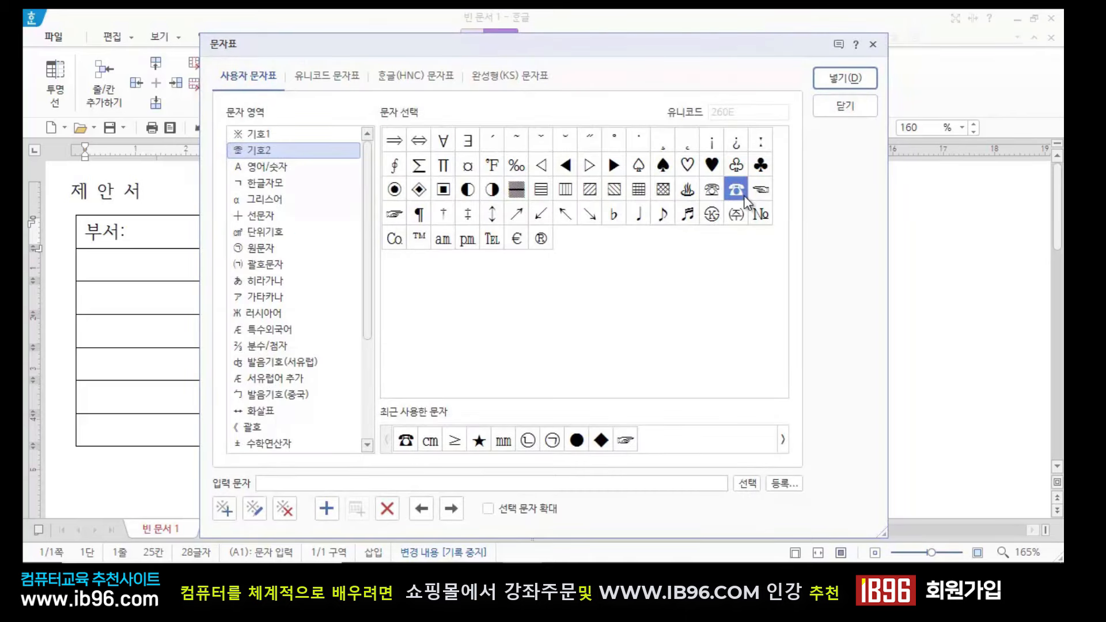
left_click(718, 191)
left_click(726, 190)
left_click(841, 78)
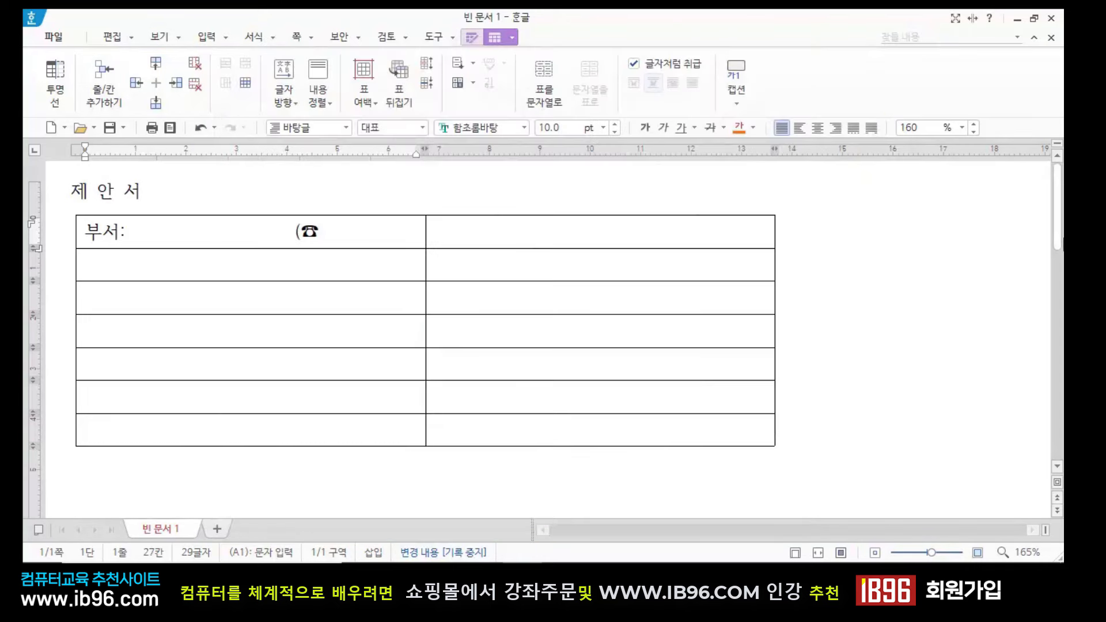
type(":           )")
Enter the labels 직급: and 성명: in the second row's first cell, separated by a wide blank space
left_click(118, 264)
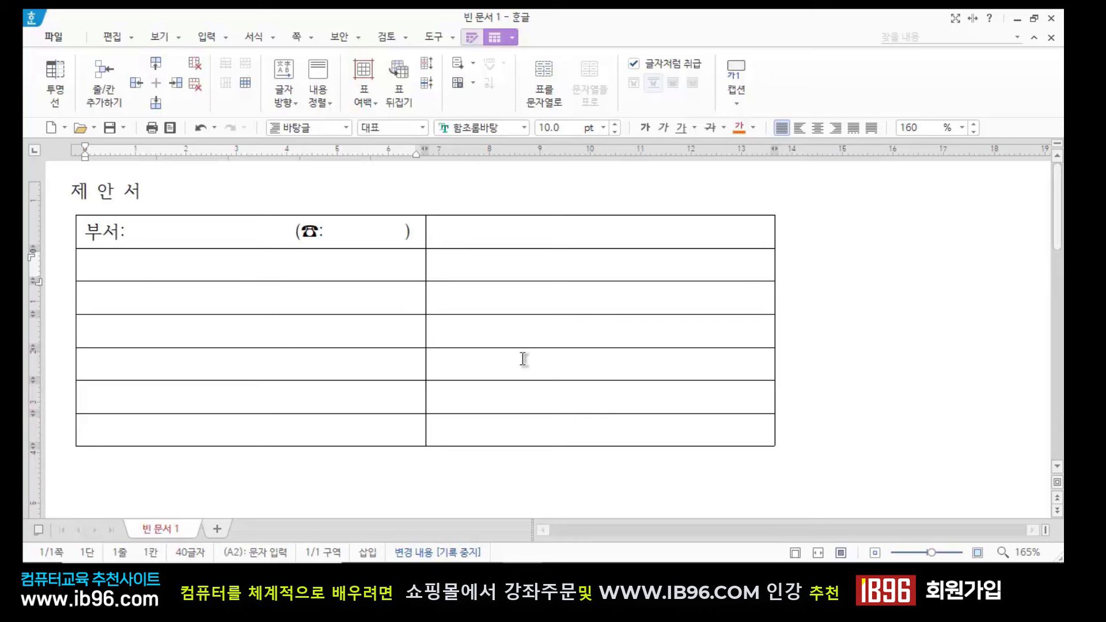
type("직급:          ")
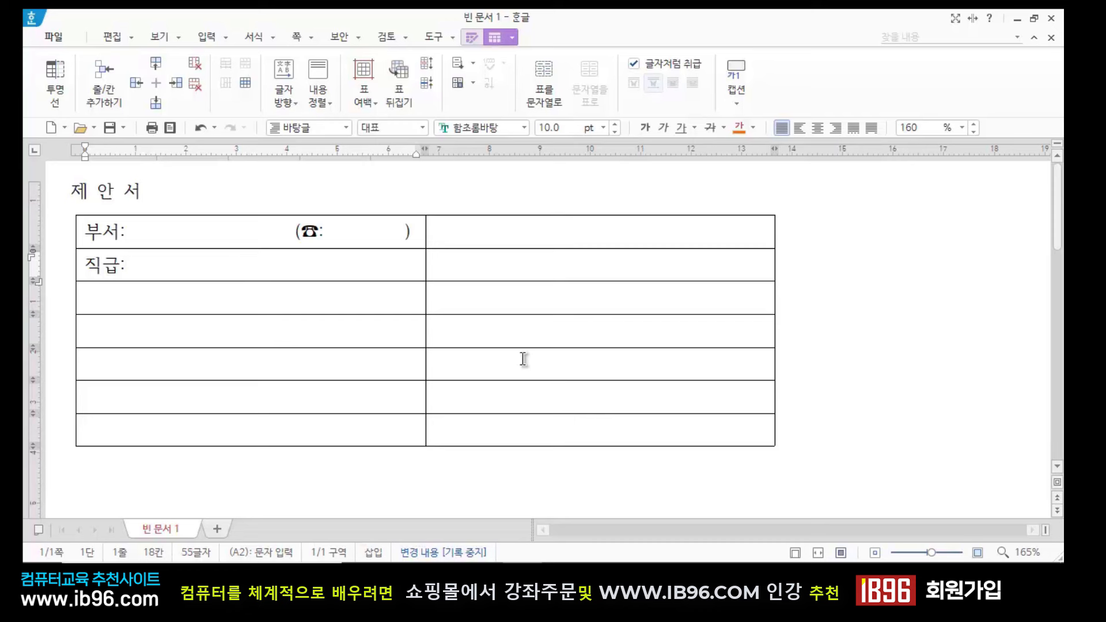
type("    성명:")
left_click(580, 228)
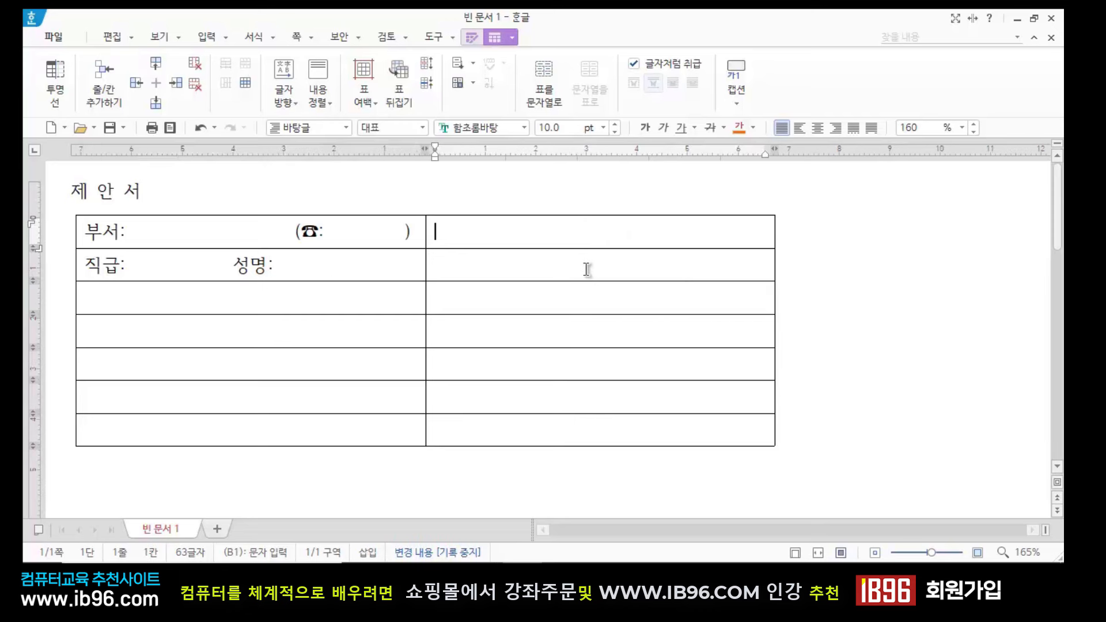
left_click(584, 269)
left_click(521, 235)
left_click(558, 266)
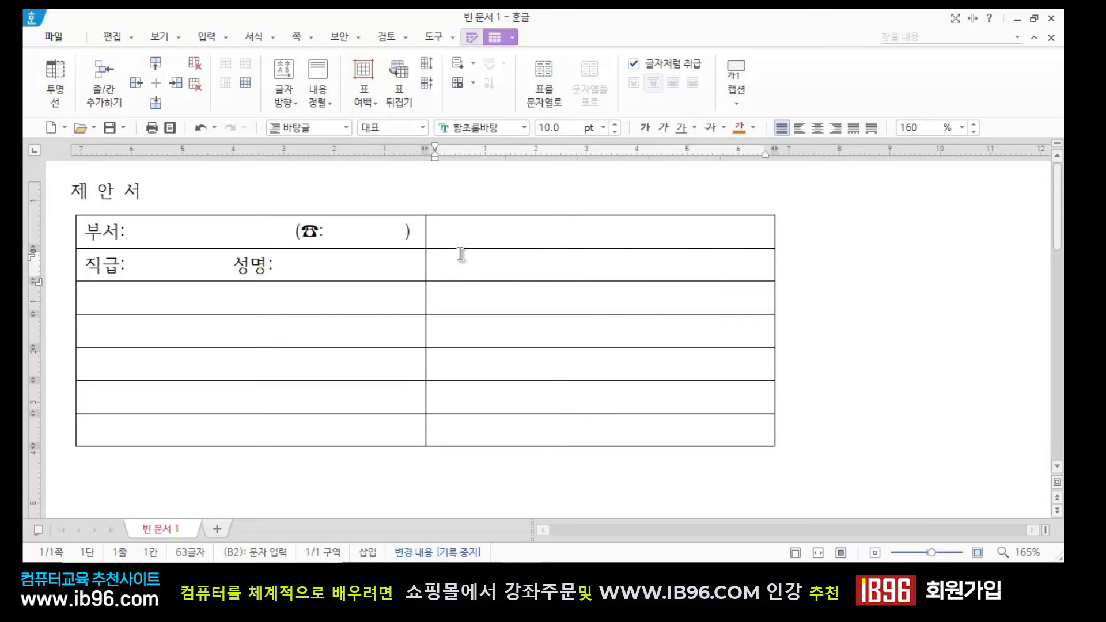
left_click(503, 228)
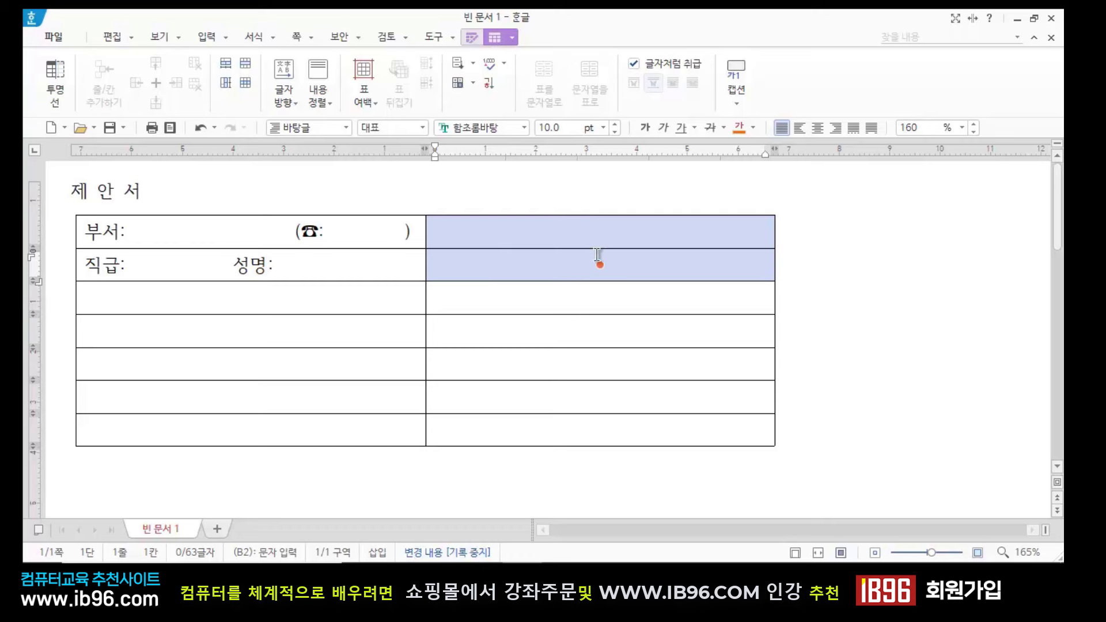
left_click(850, 295)
left_click(575, 228)
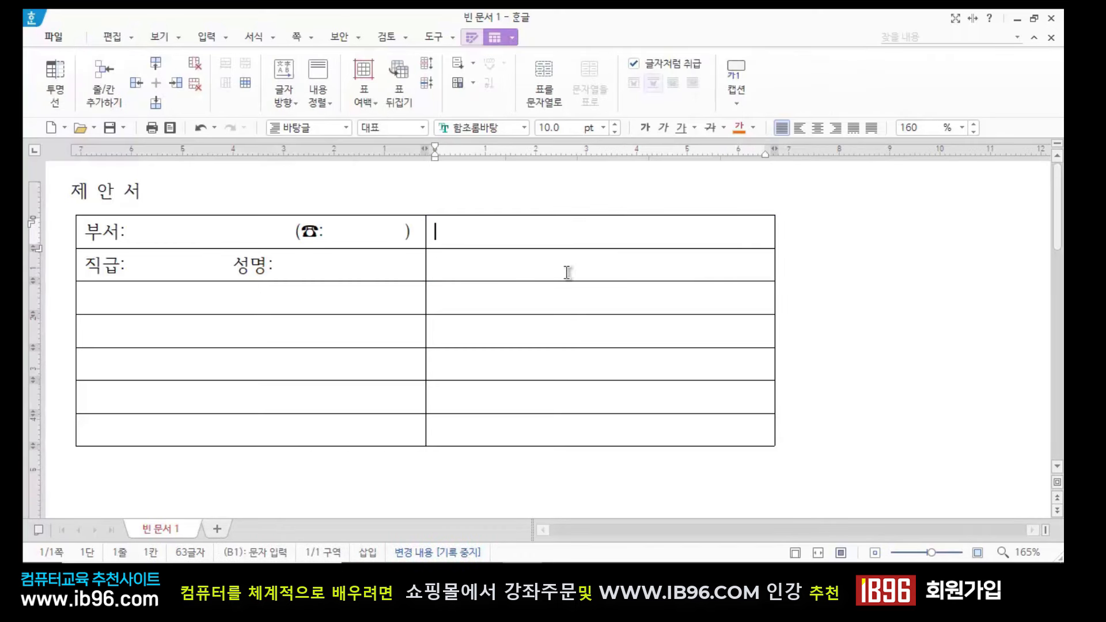
left_click(567, 271)
Set up a cell split for the first two cells of the second column, with splitting into rows turned off and only columns divided
left_click_drag(550, 242, 550, 271)
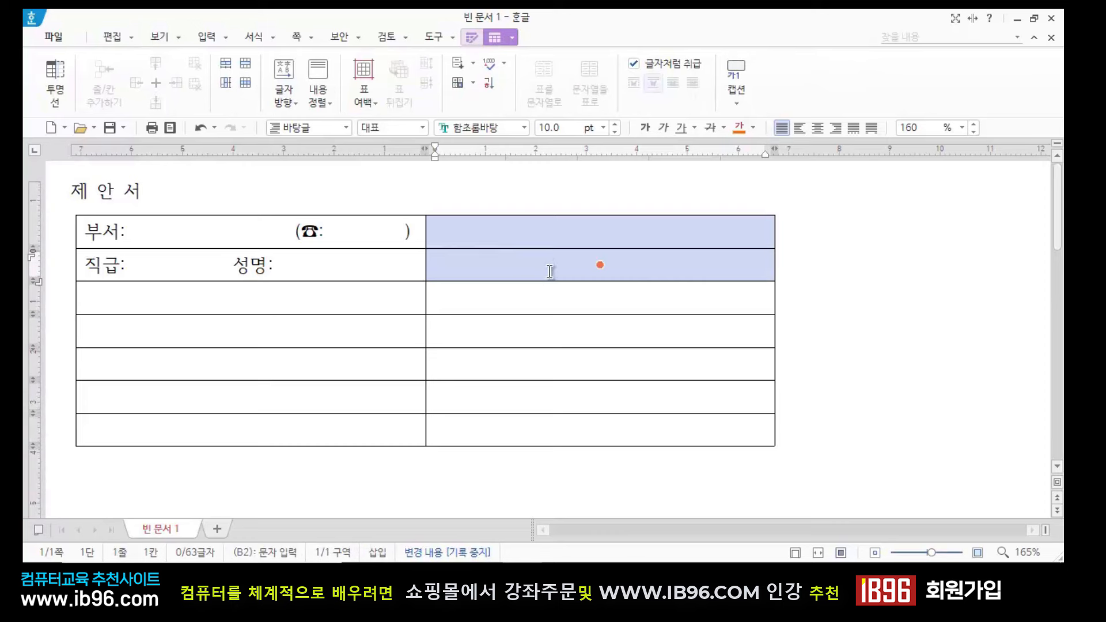
left_click(246, 86)
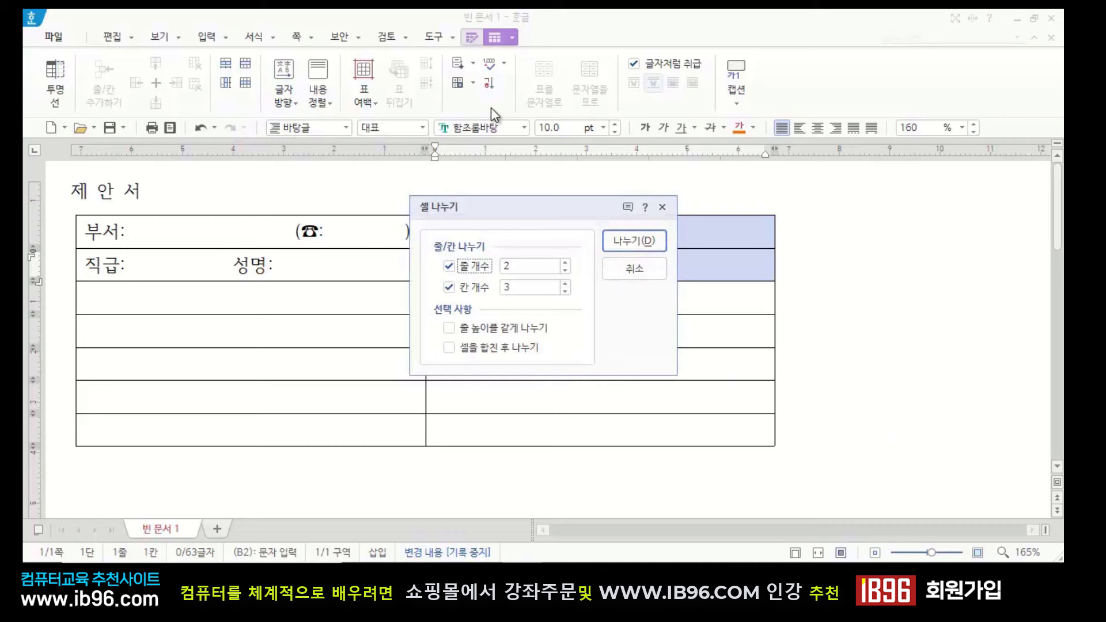
left_click_drag(516, 219, 607, 352)
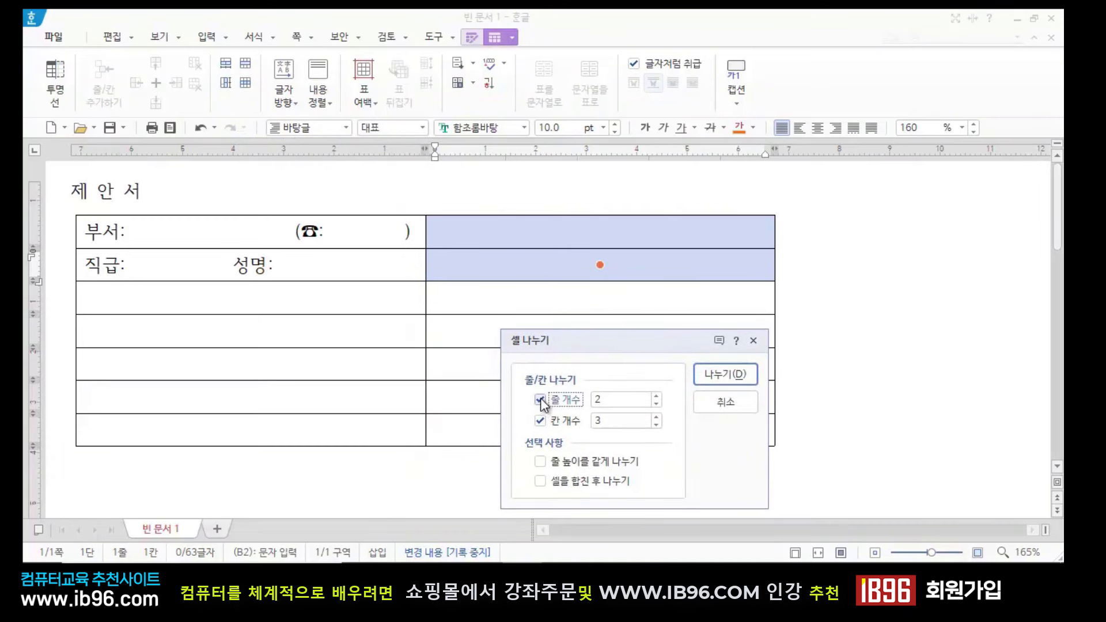
left_click(540, 400)
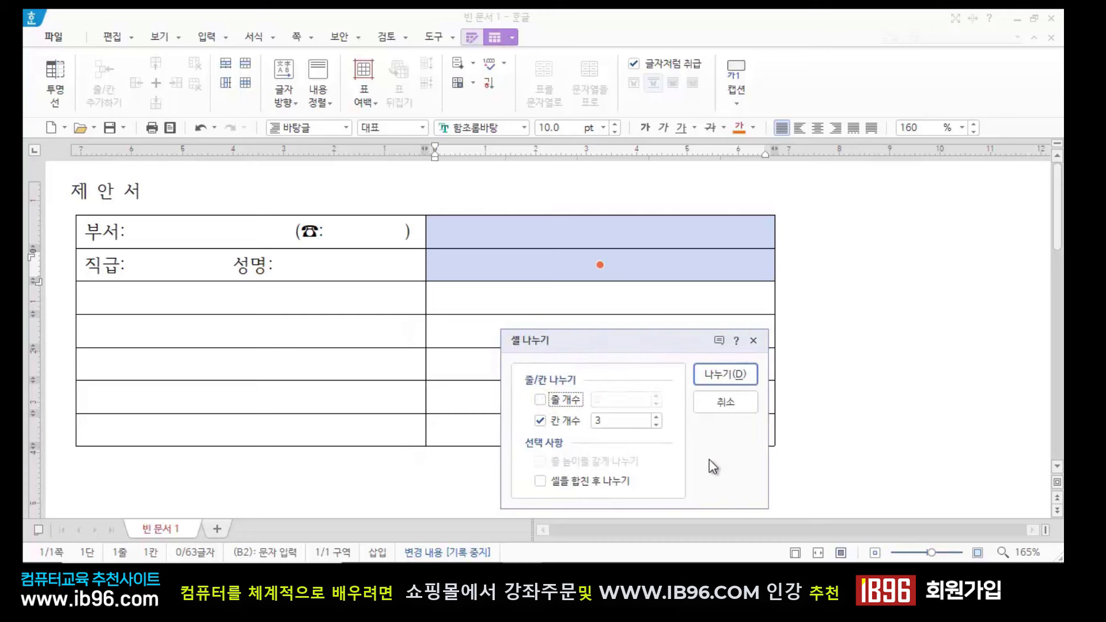
Split the two selected cells in the first two rows of the second column into 2 columns
left_click(657, 426)
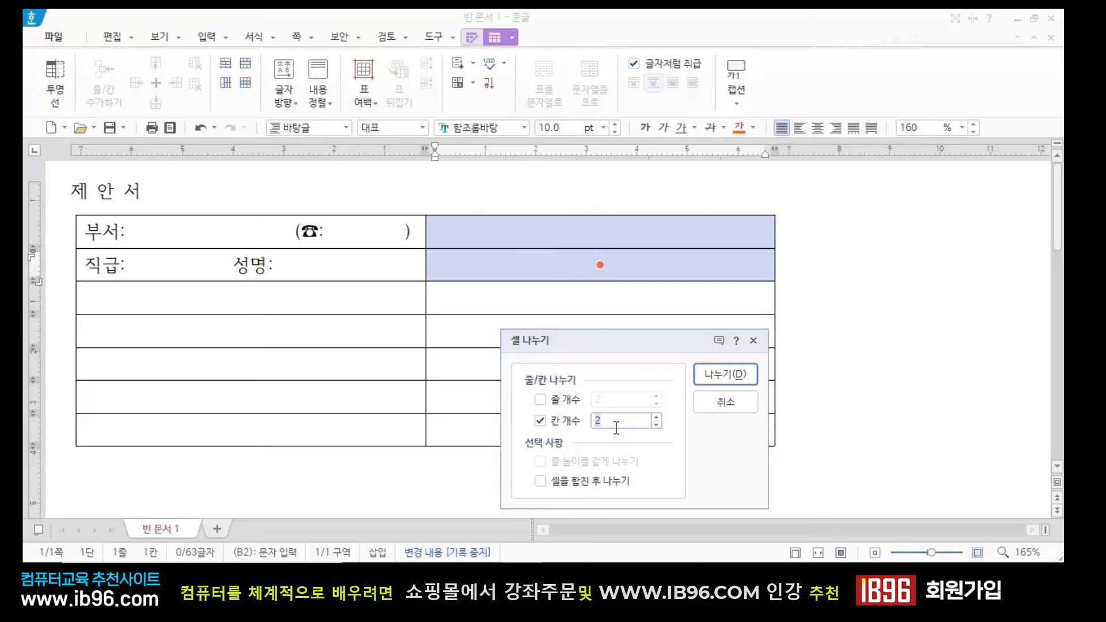
left_click(720, 374)
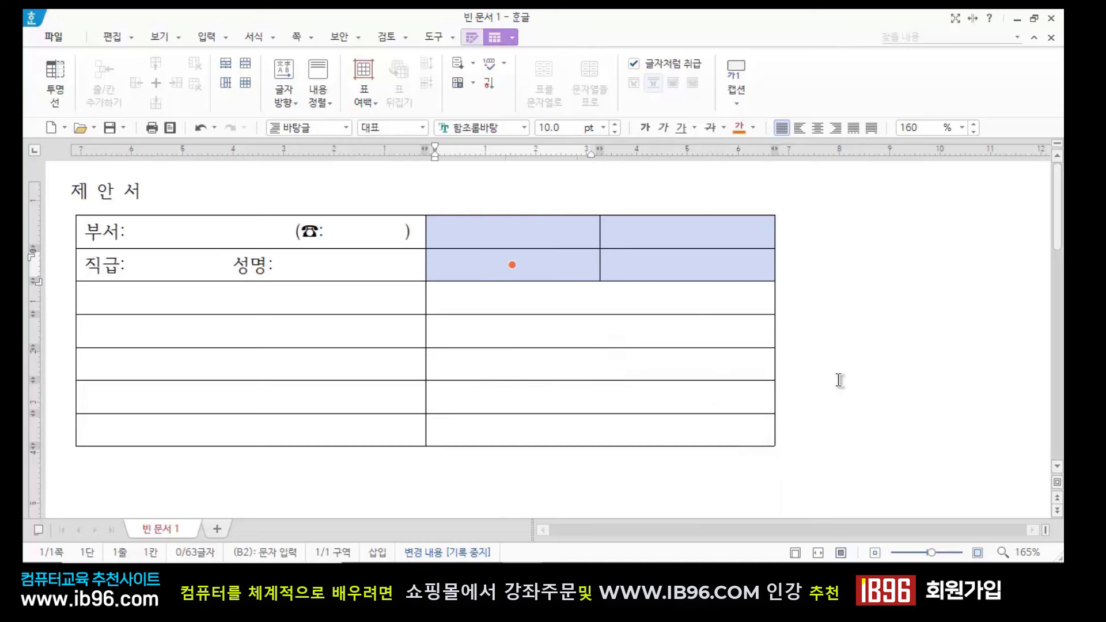
left_click(840, 380)
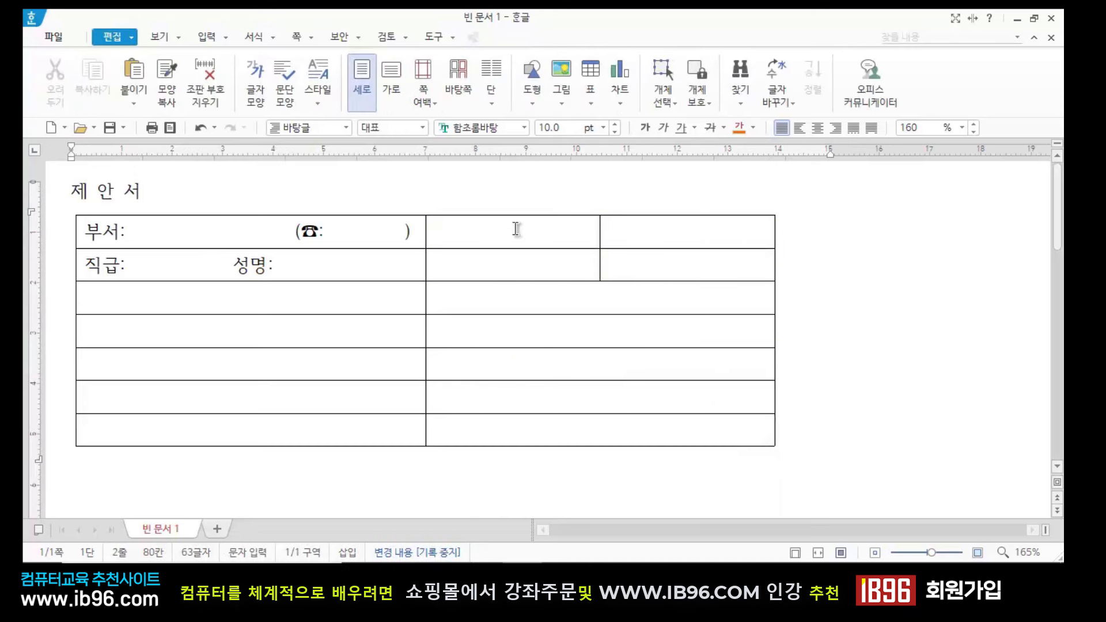
Label the new empty cells beside 부서 and 직급 as 접수번호 and 제안일자, and slightly widen the table's first column
left_click(516, 230)
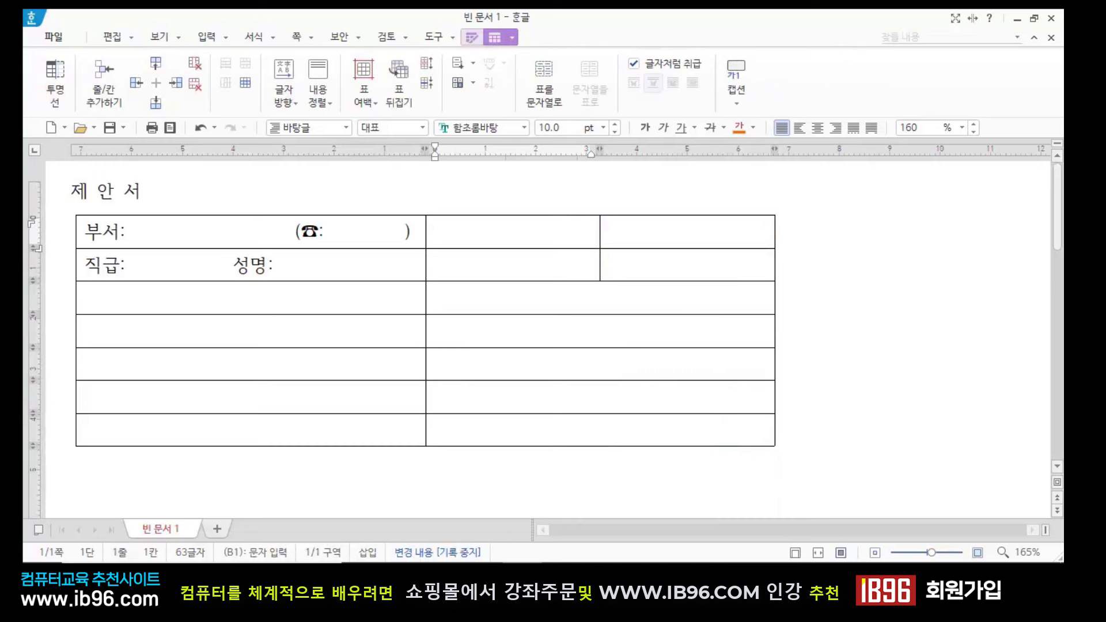
type("접수번호")
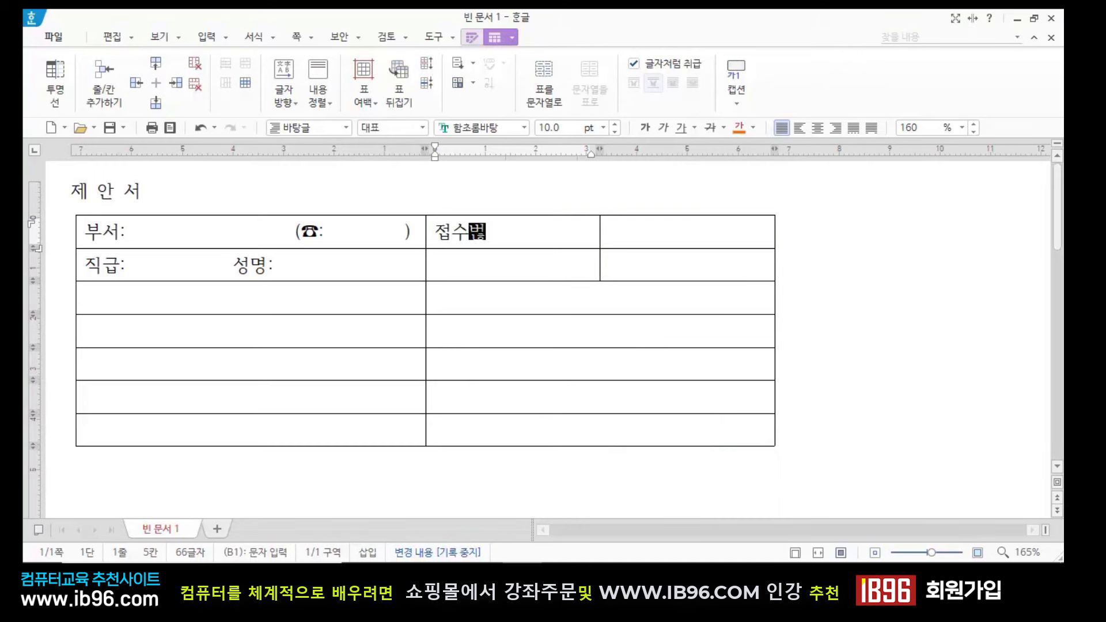
key("Down")
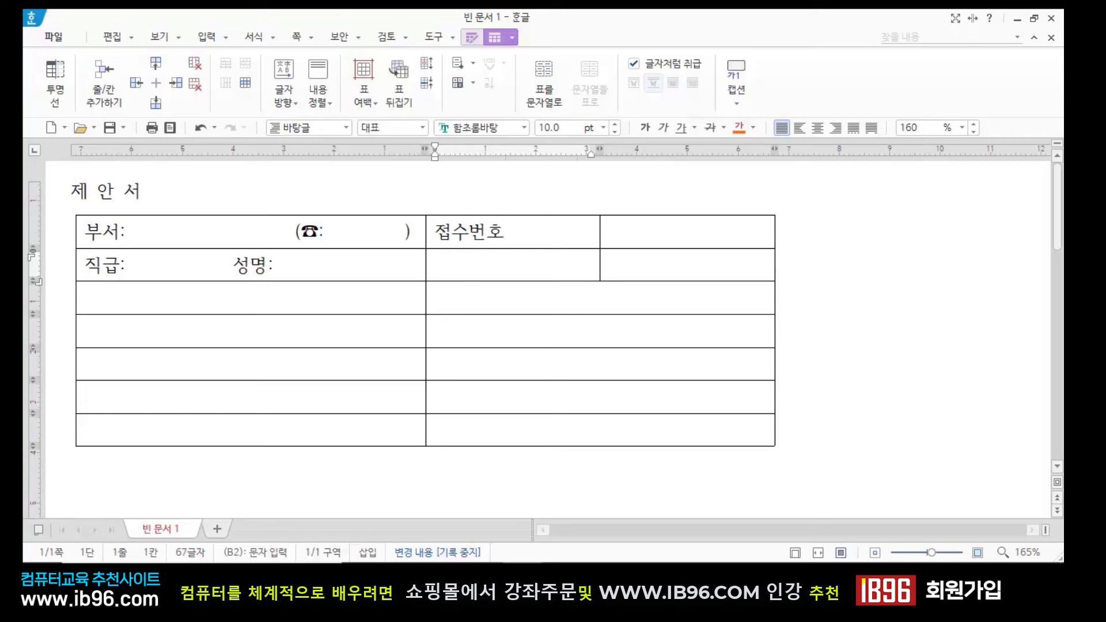
type("제안일ㅈ")
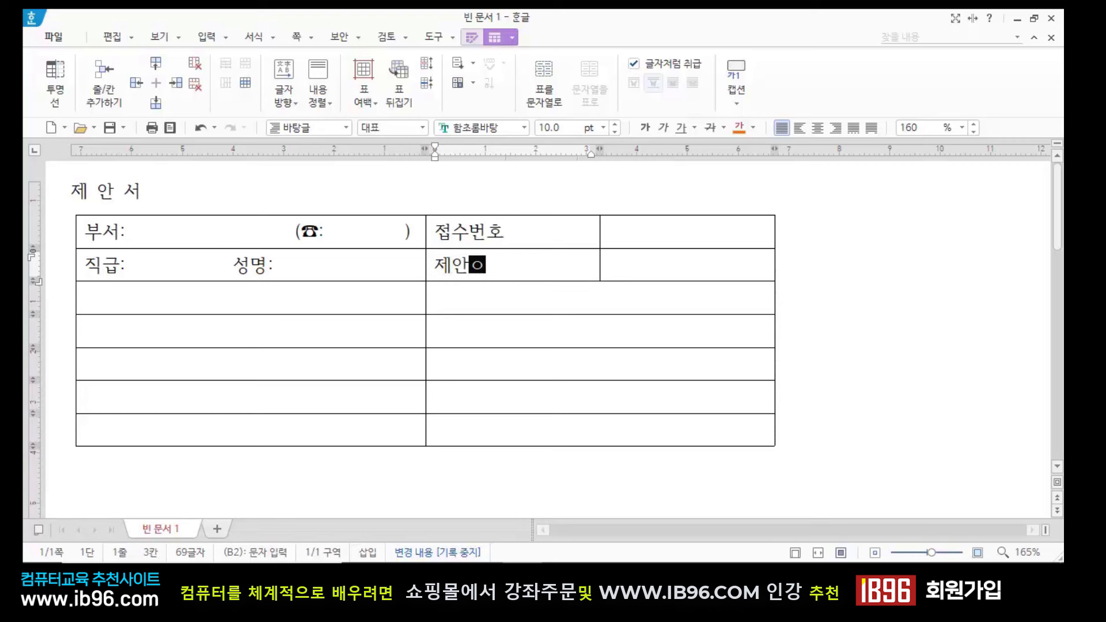
type("ㅏ")
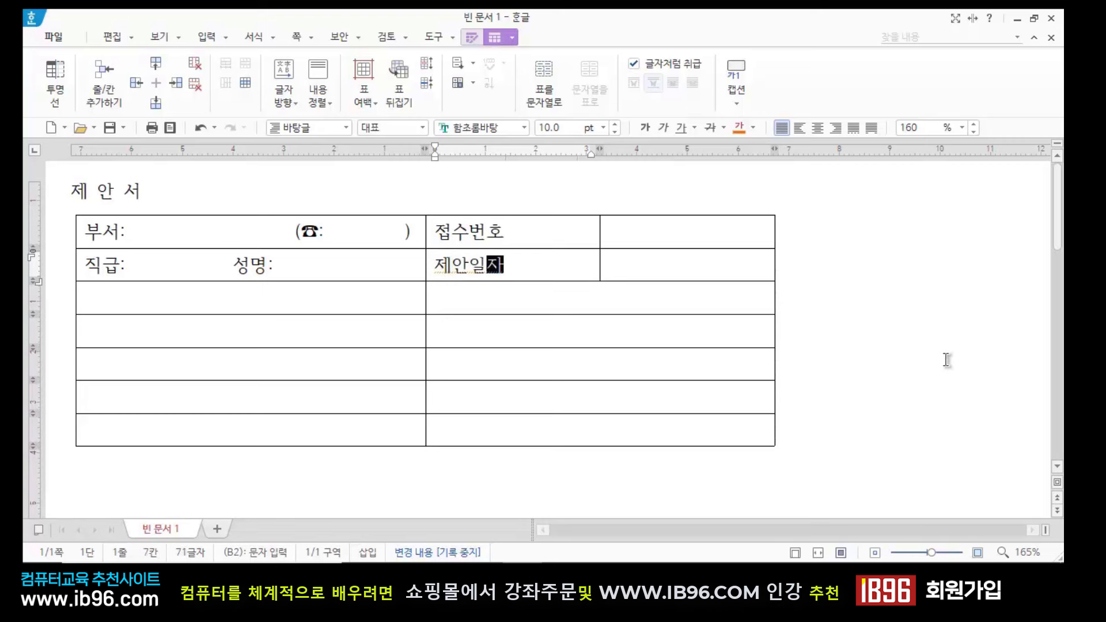
left_click(940, 355)
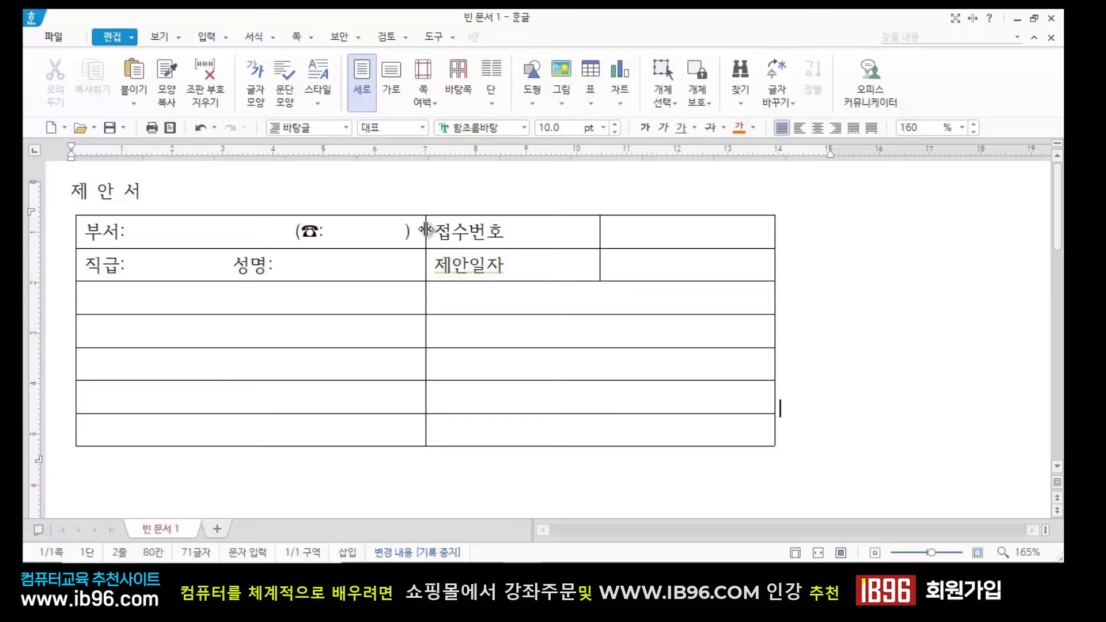
left_click_drag(426, 230, 444, 232)
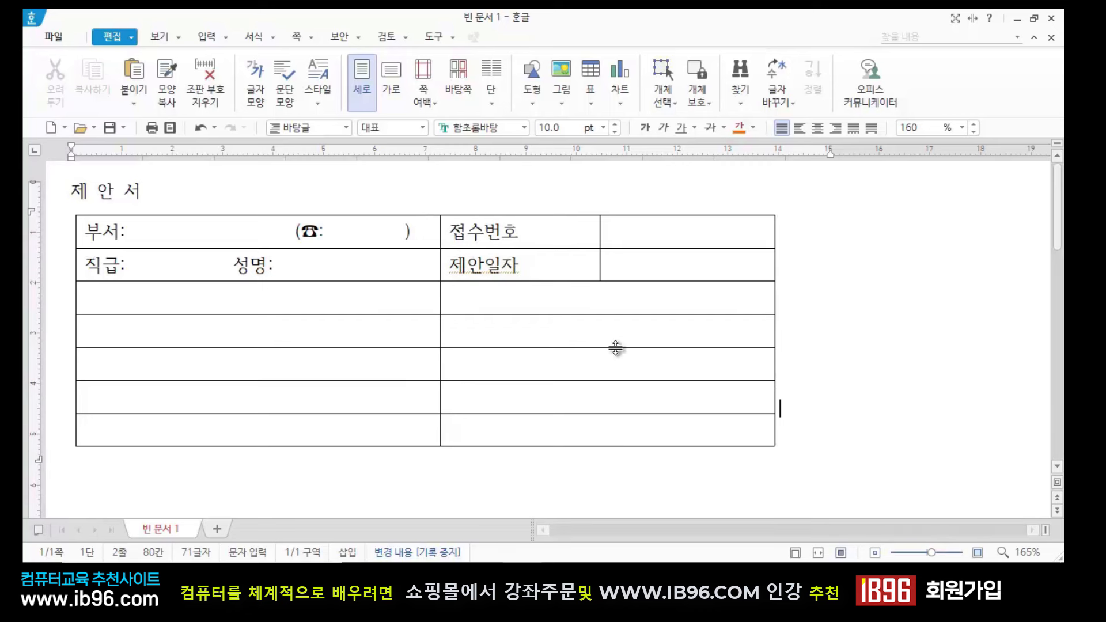
Split the 직급/성명 cell into 2 columns and shift the new divider so only a narrow cell remains before 제안일자
left_click(329, 269)
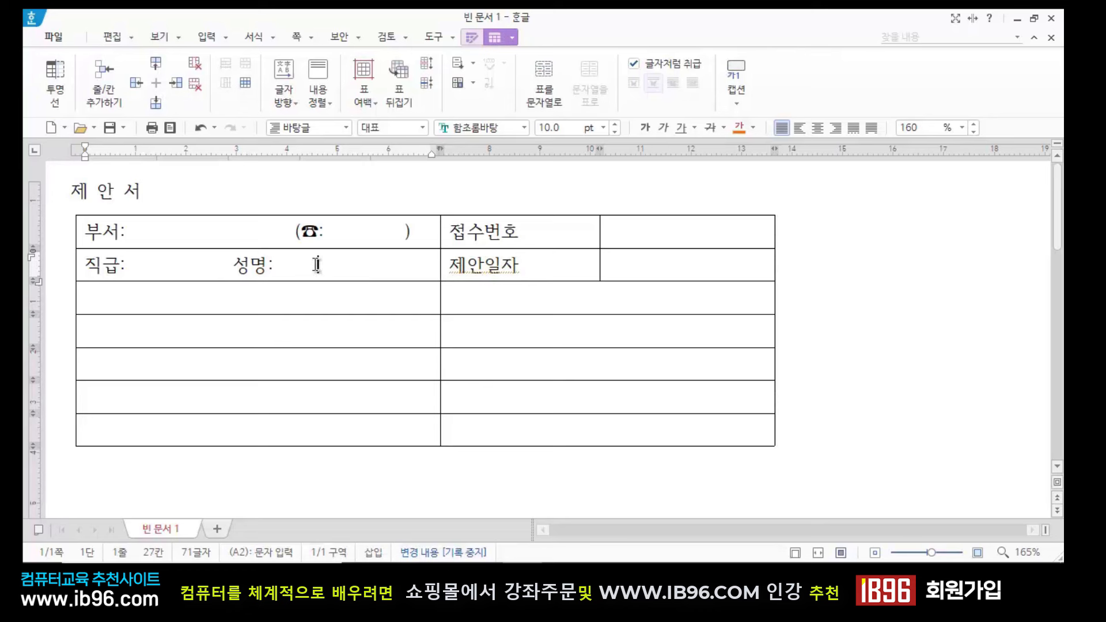
left_click(248, 85)
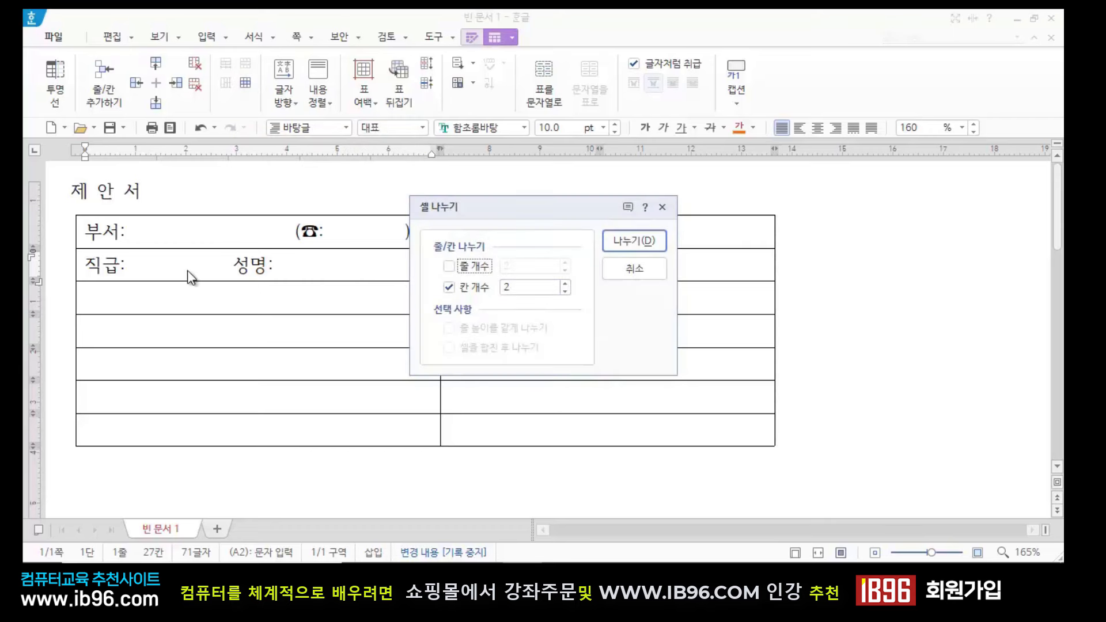
left_click(619, 240)
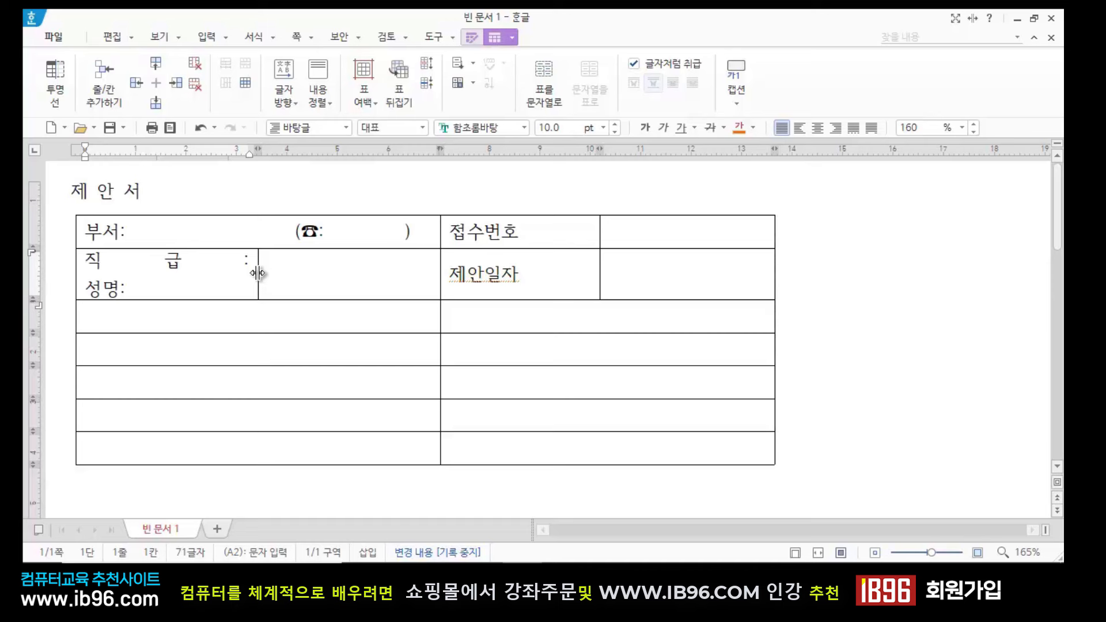
left_click_drag(258, 272, 410, 271)
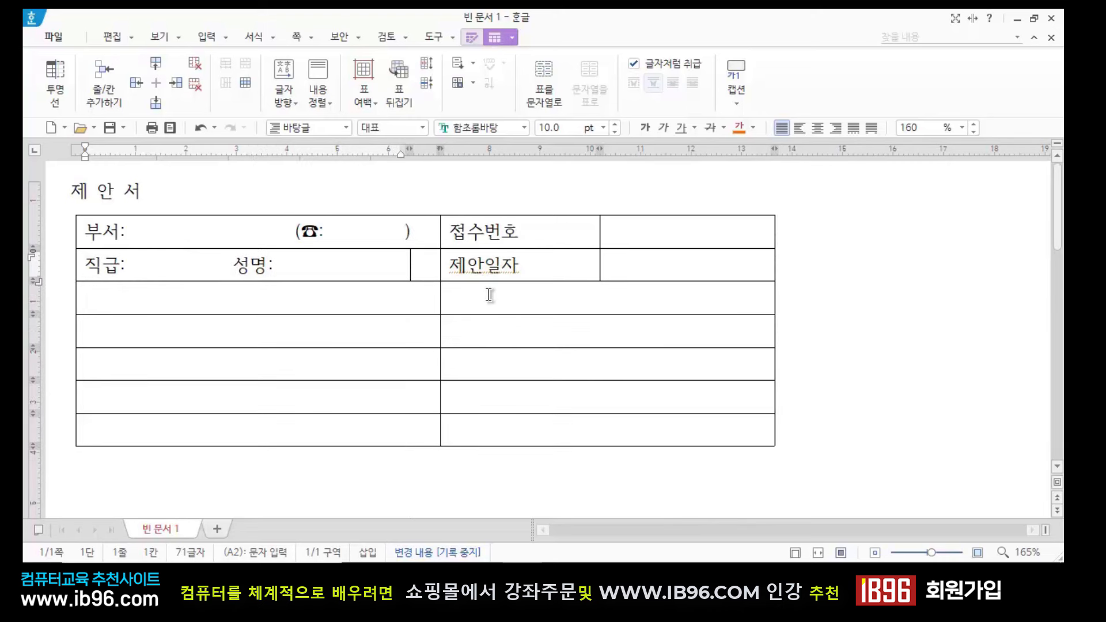
Insert the circled 인 symbol from the HNC character set's 사전용 약물 group into the narrow cell after 성명
left_click(427, 266)
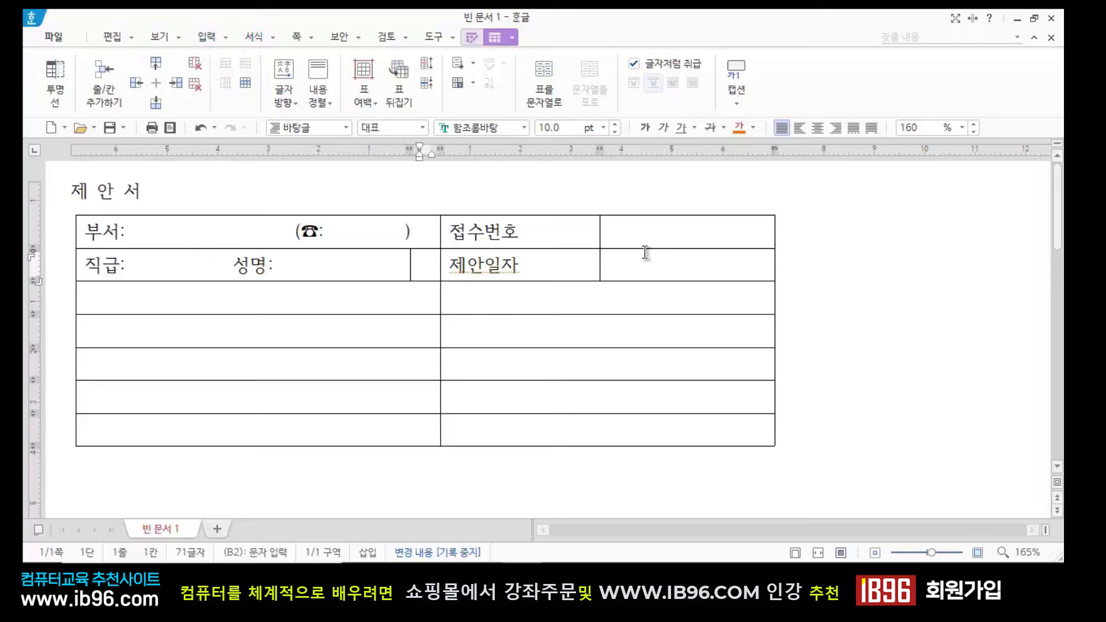
key("ctrl+F10")
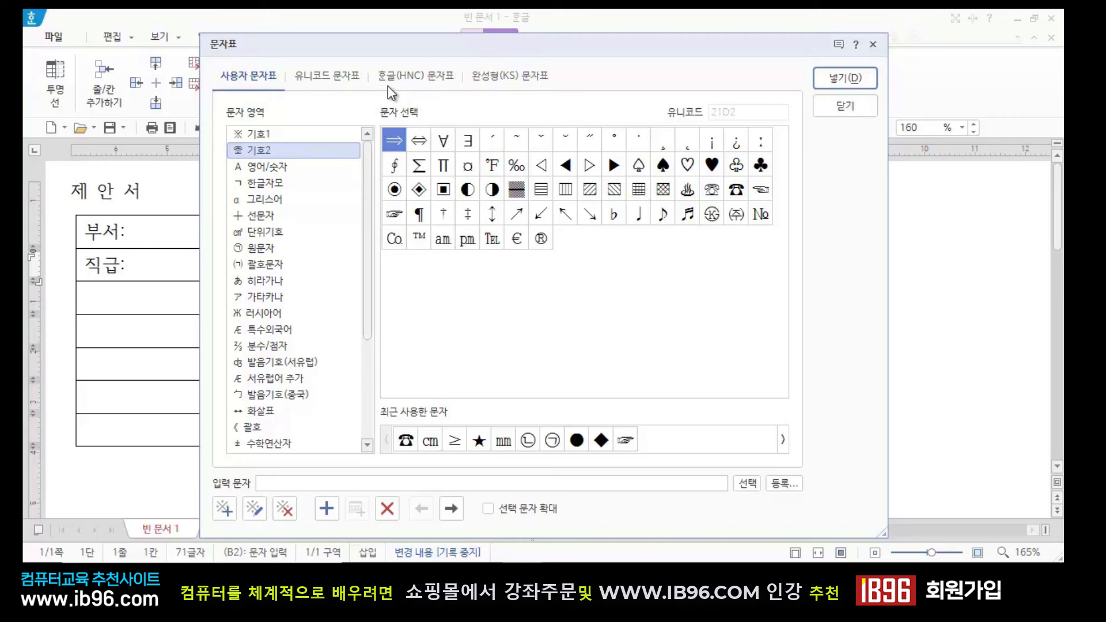
left_click(441, 84)
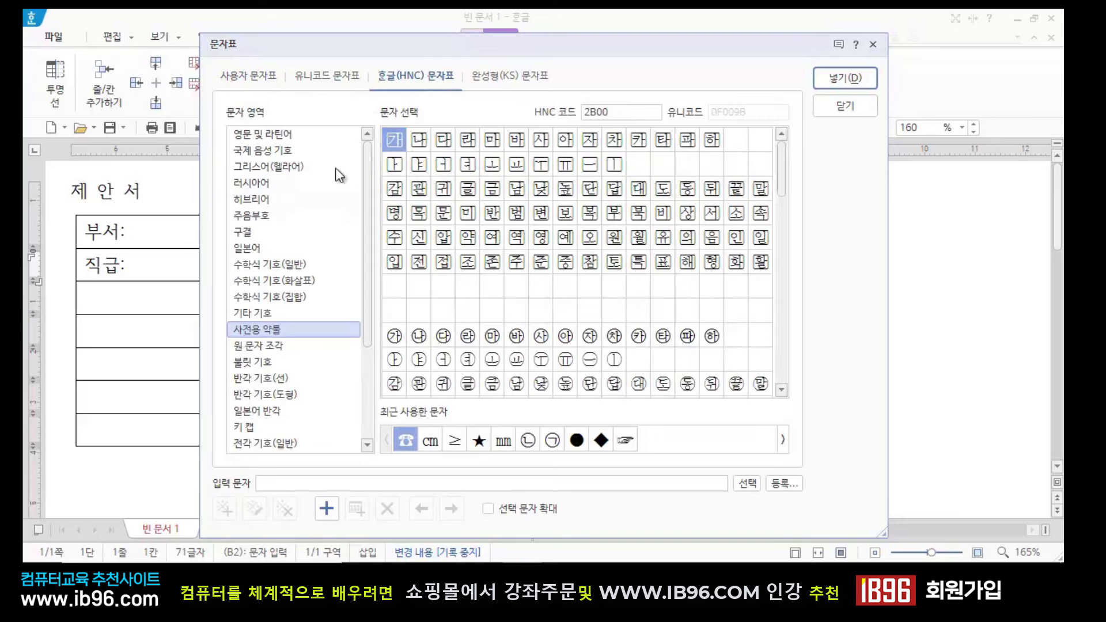
left_click(279, 329)
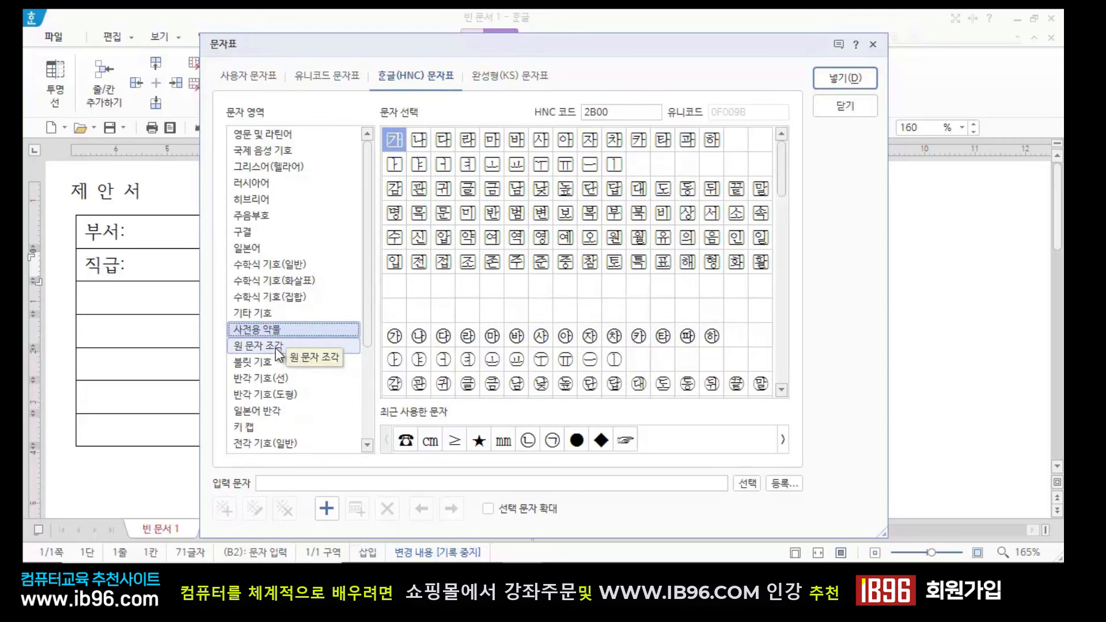
left_click(274, 346)
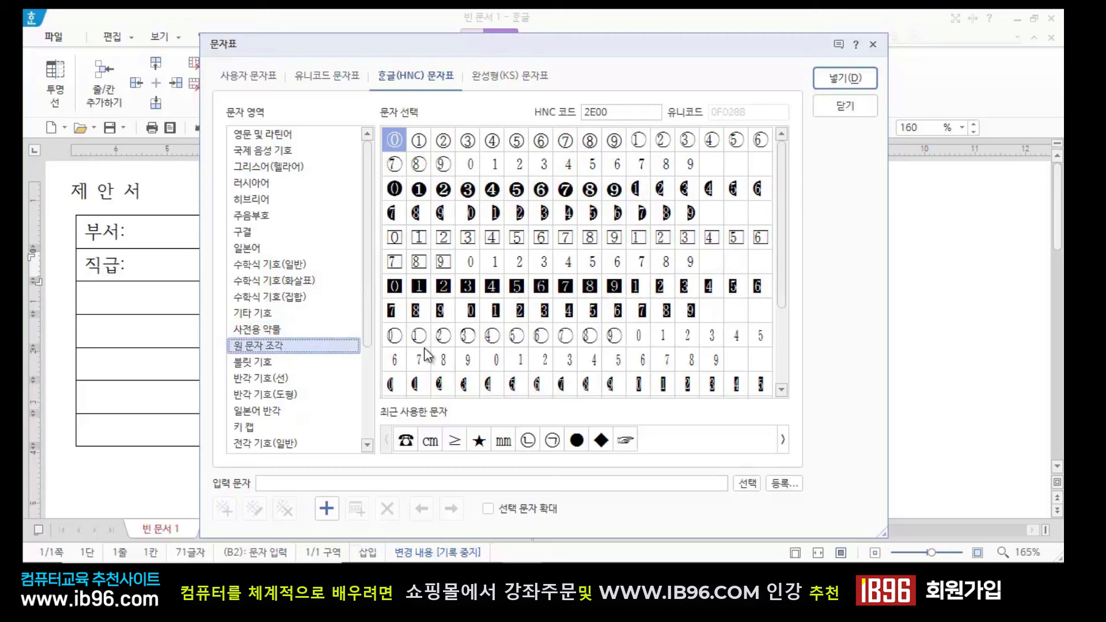
left_click(293, 328)
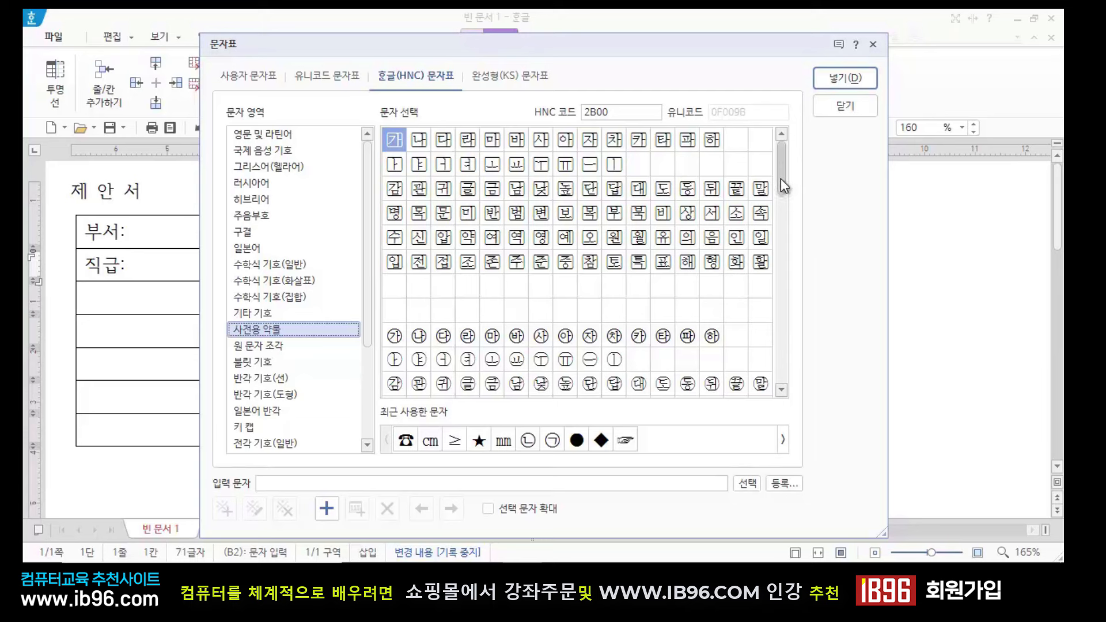
left_click_drag(779, 178, 785, 218)
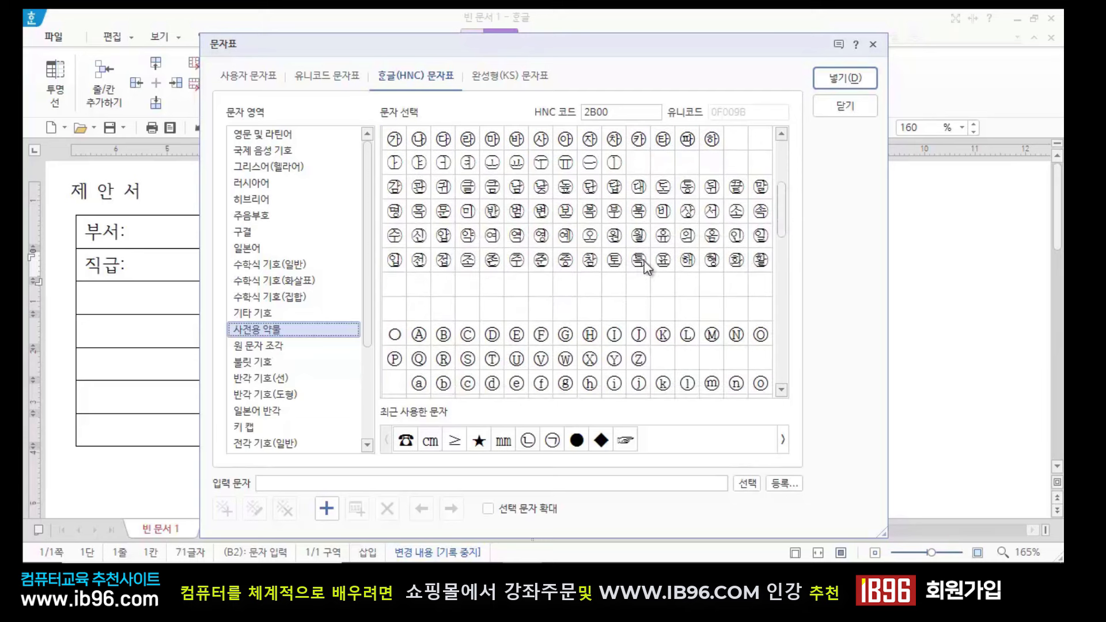
left_click(737, 237)
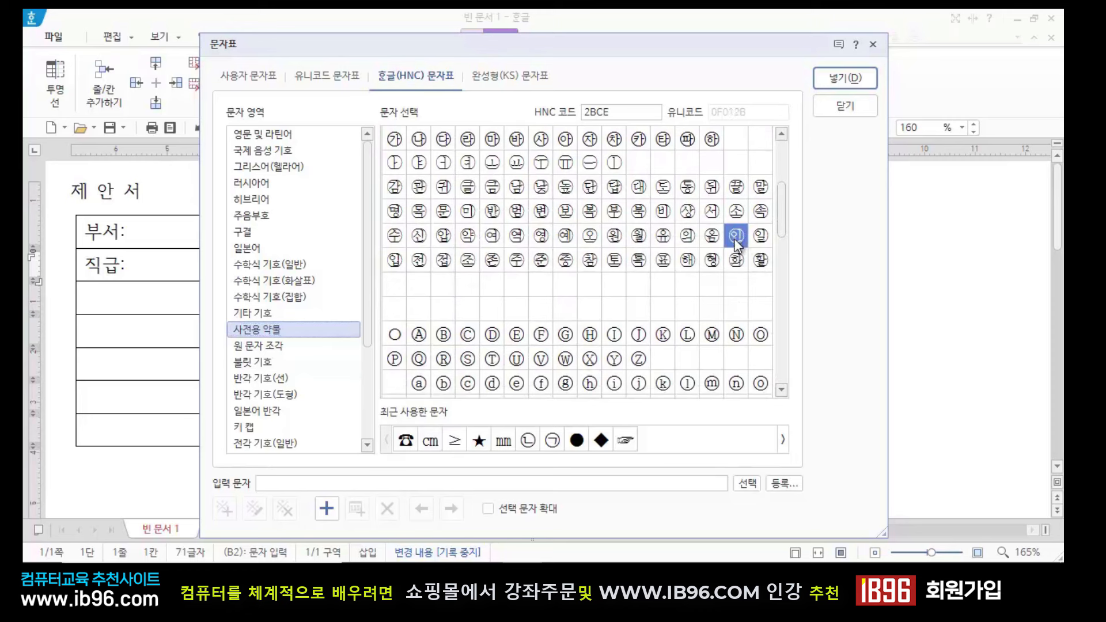
left_click(828, 80)
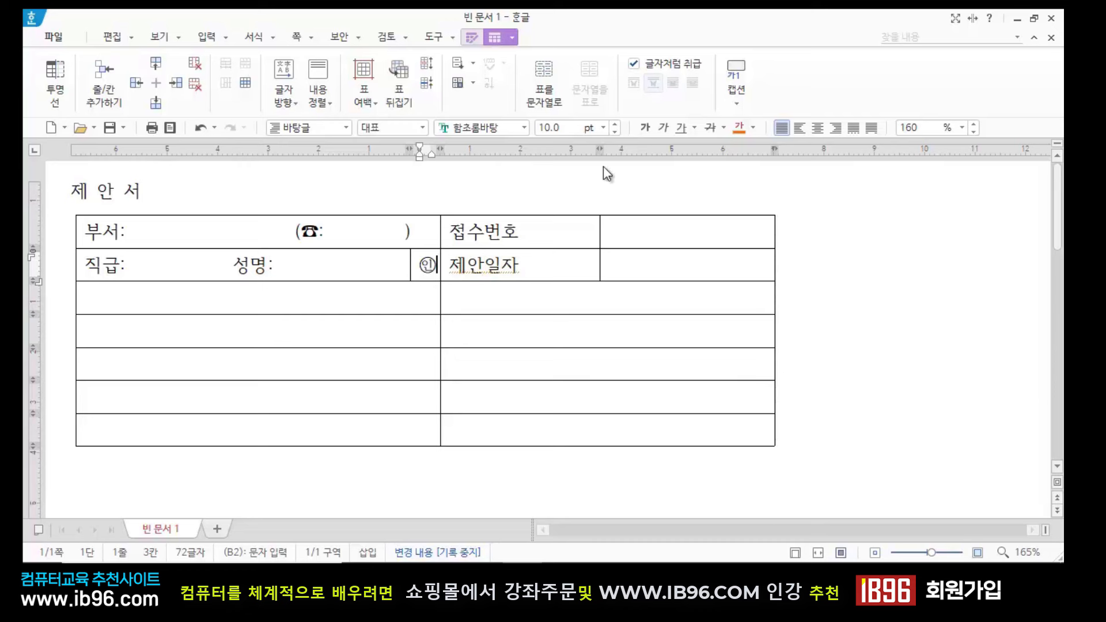
Enter 제안사항: in the first cell of the table's third row
left_click(137, 300)
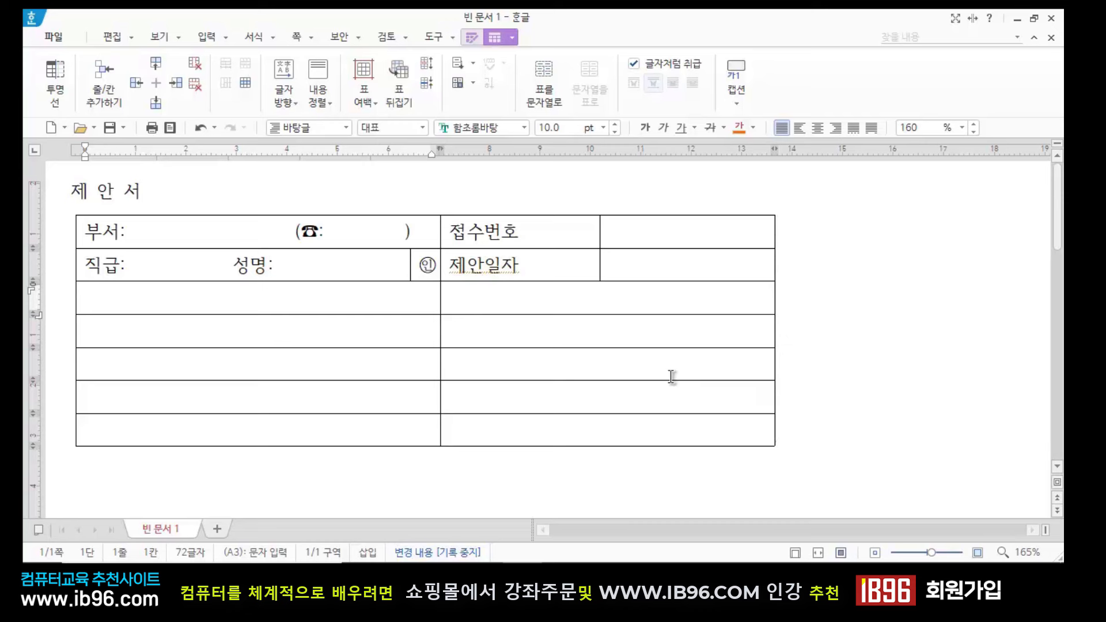
type("제아")
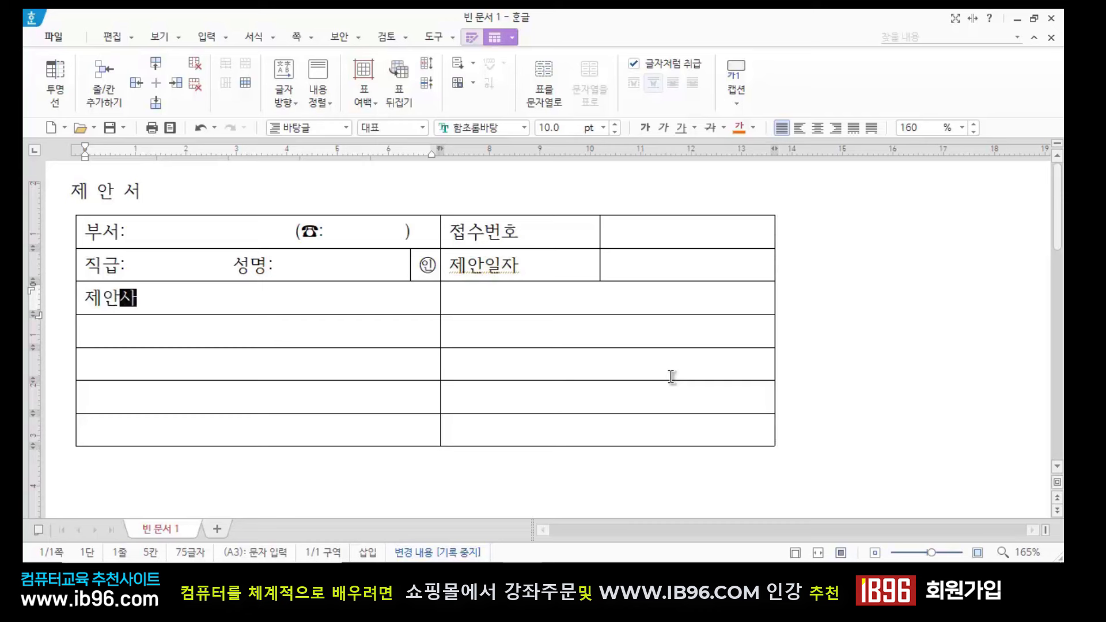
type("사항:")
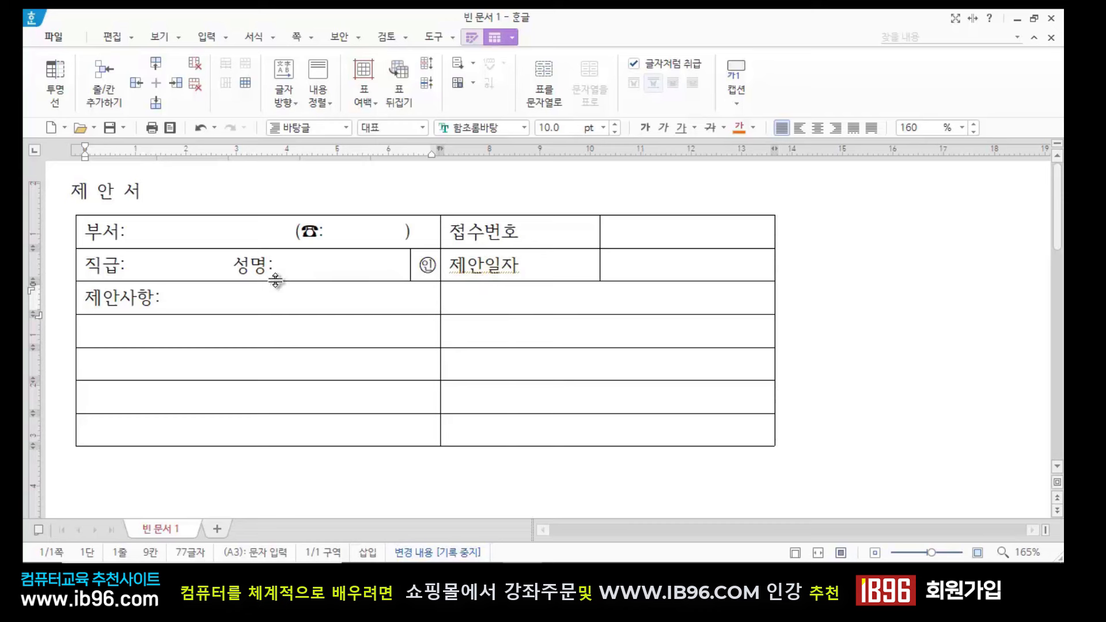
Merge the two cells of the 제안사항 row into one full-width cell
left_click(471, 295)
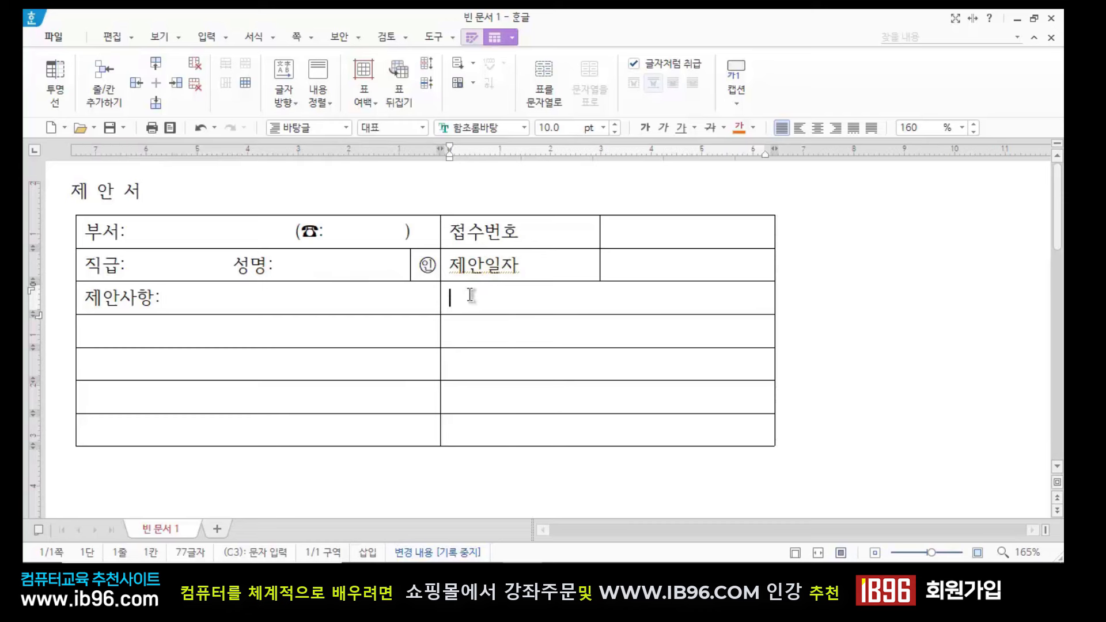
left_click(297, 296)
left_click(496, 301)
left_click(182, 299)
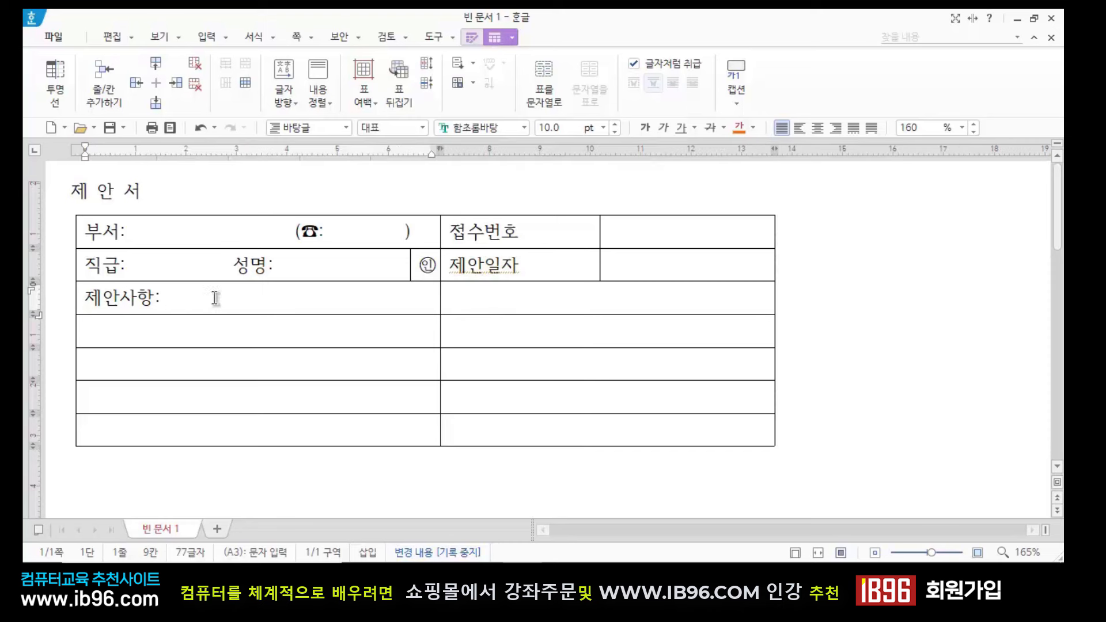
left_click_drag(439, 293, 518, 291)
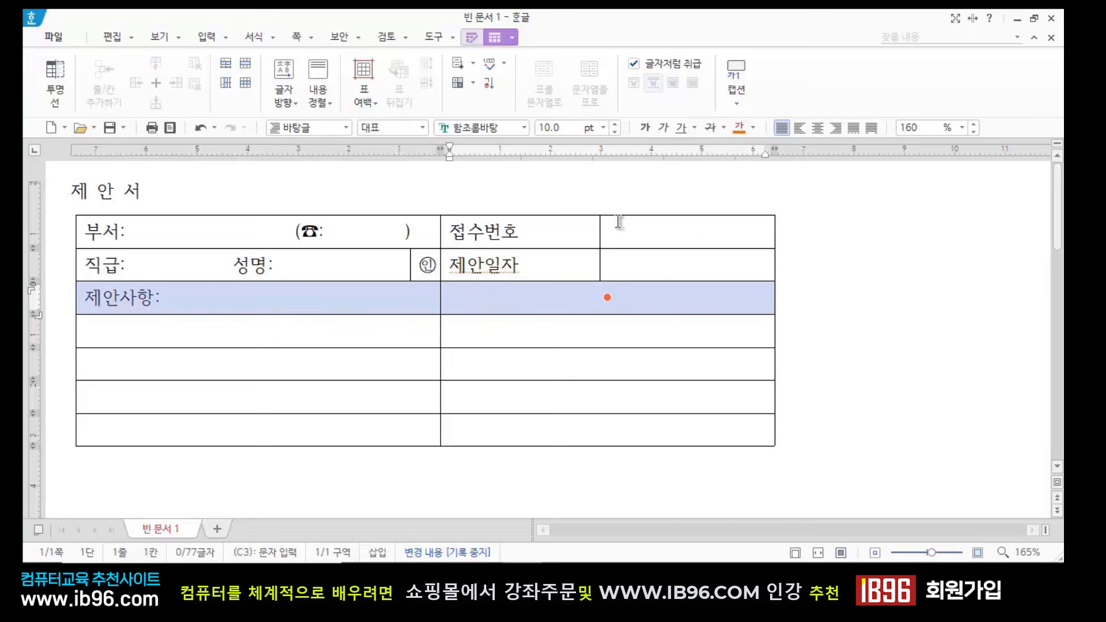
left_click(246, 71)
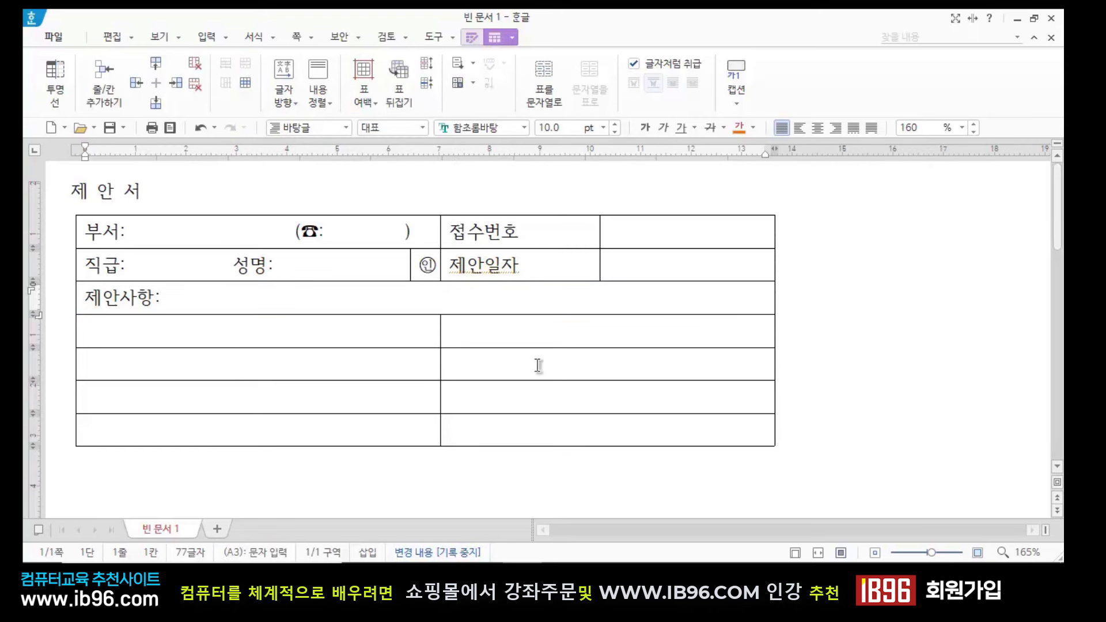
Fill the two cells of the fourth row with 현재 작업공정 문제점 and 개선사항
left_click(144, 331)
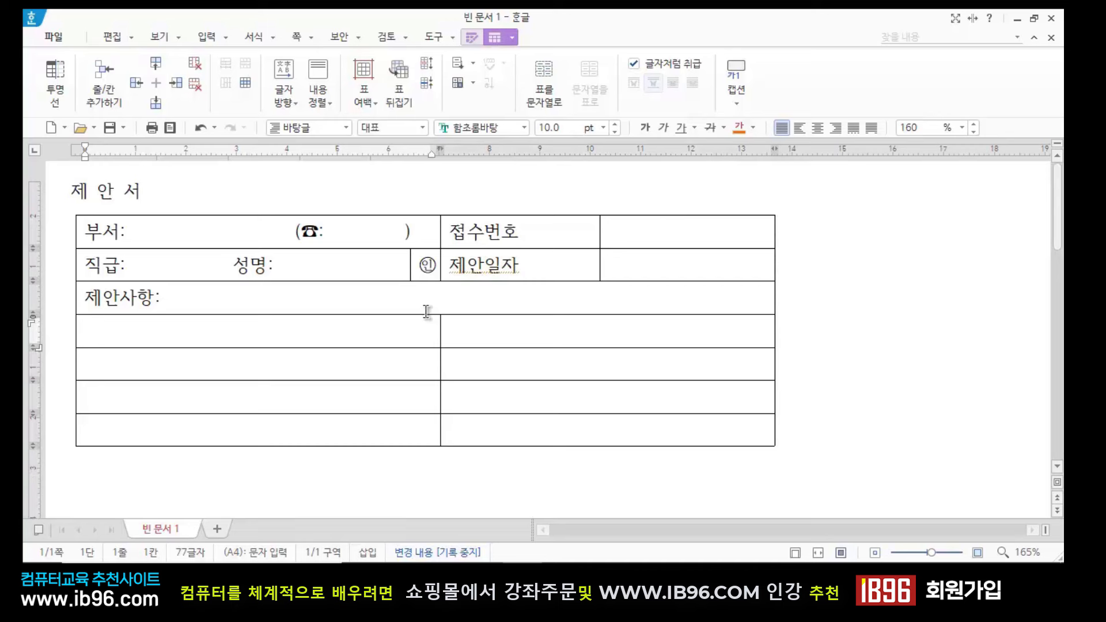
type("현재 작업공")
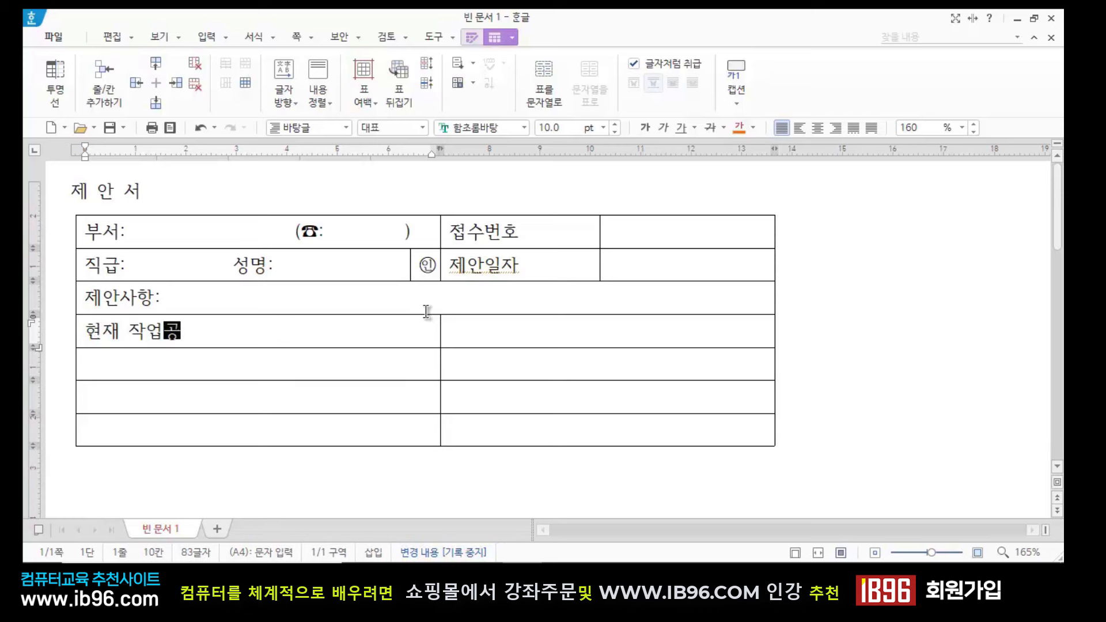
type("정 문제저")
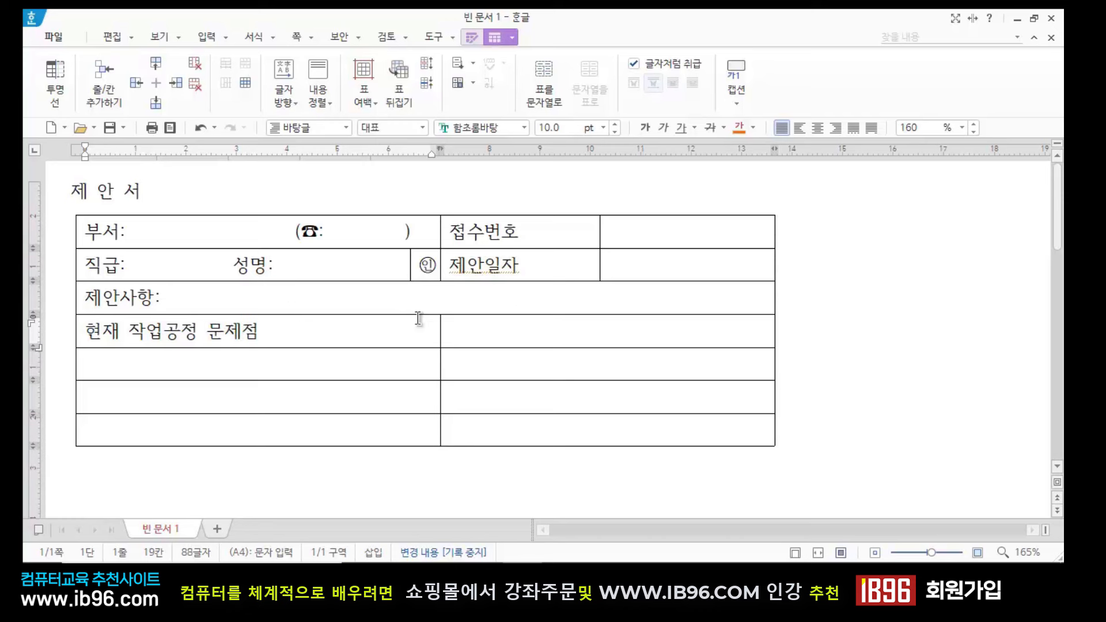
left_click(474, 329)
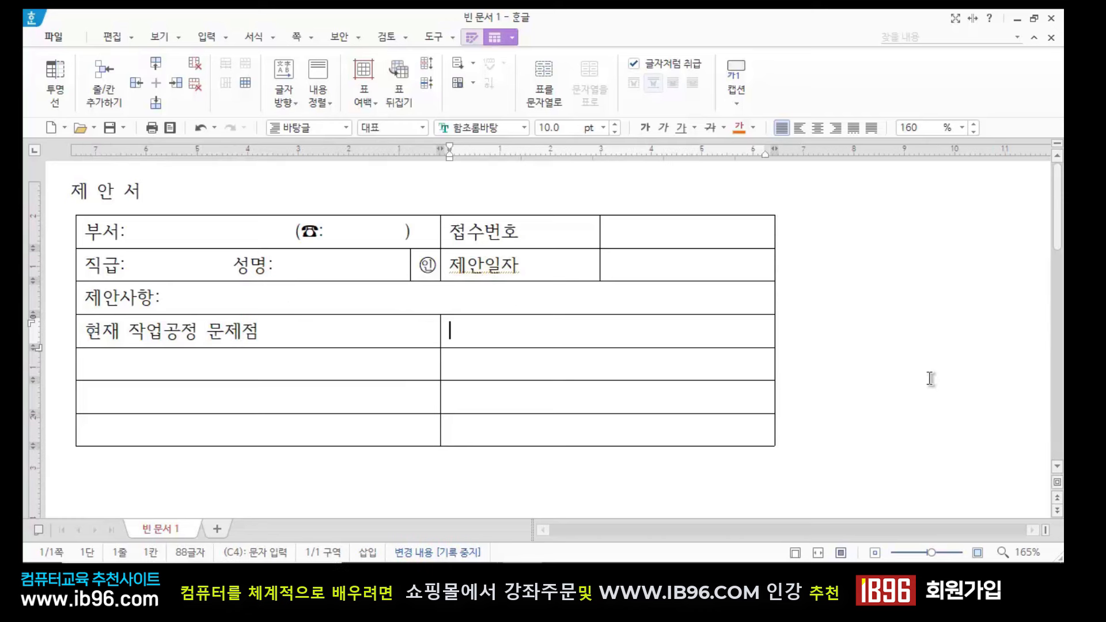
type("개선사항")
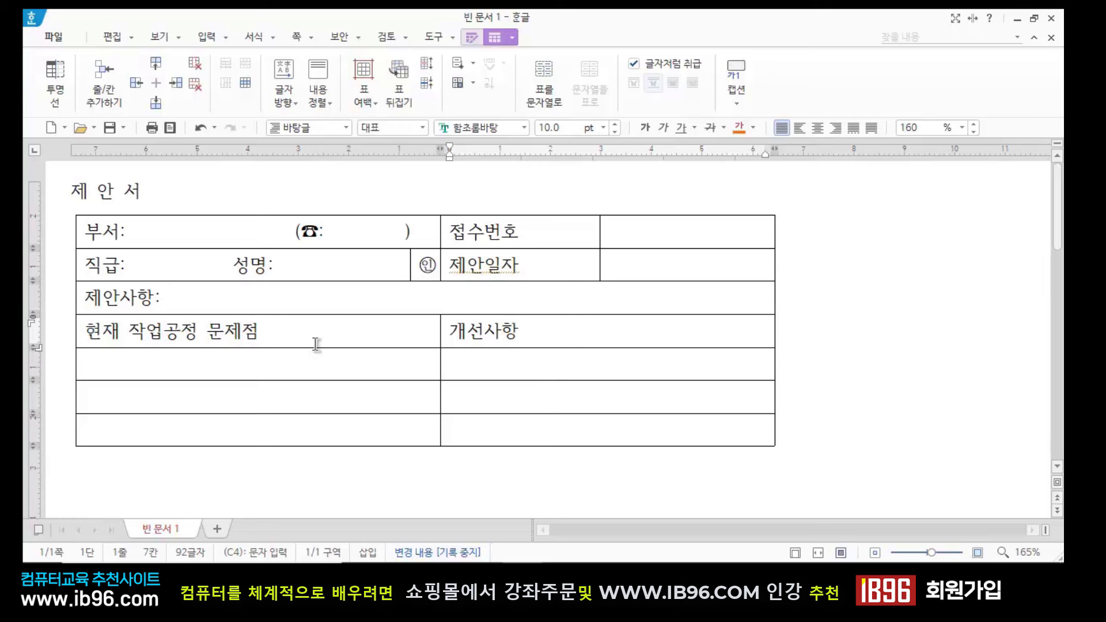
Enlarge the table row containing 현재 작업공정 문제점 and 개선사항 to about five times its height
left_click_drag(315, 346, 312, 398)
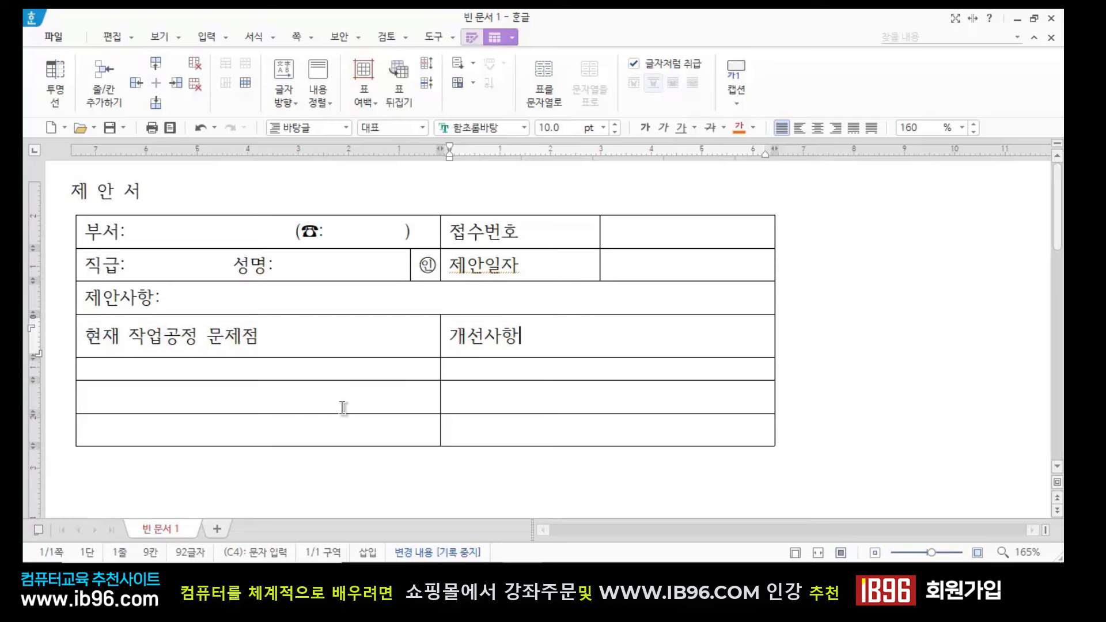
left_click(271, 334)
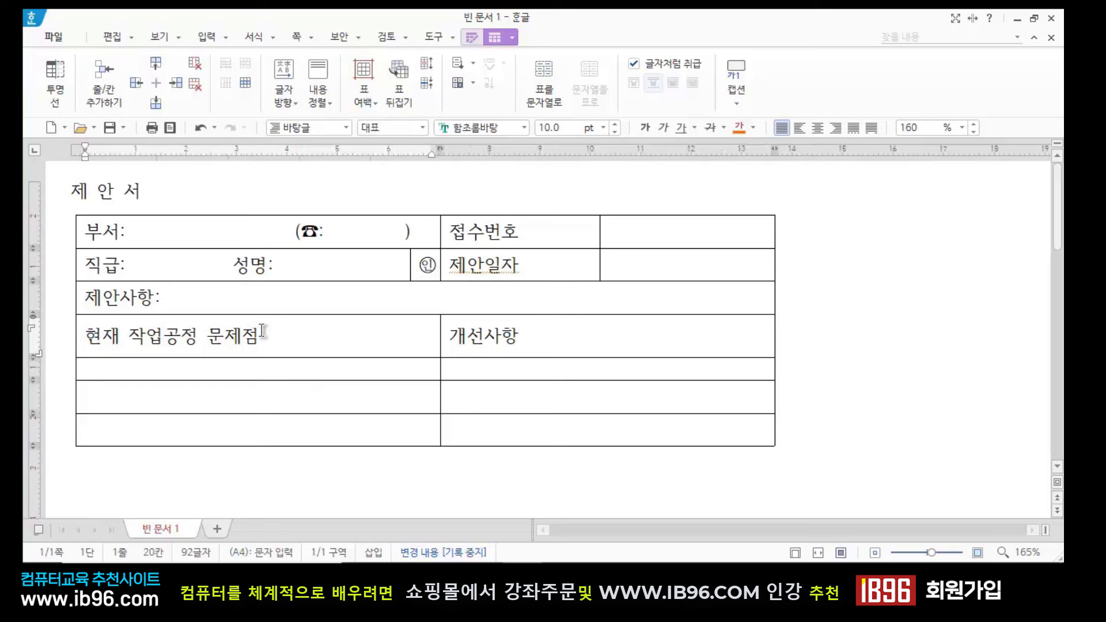
left_click_drag(286, 334, 522, 339)
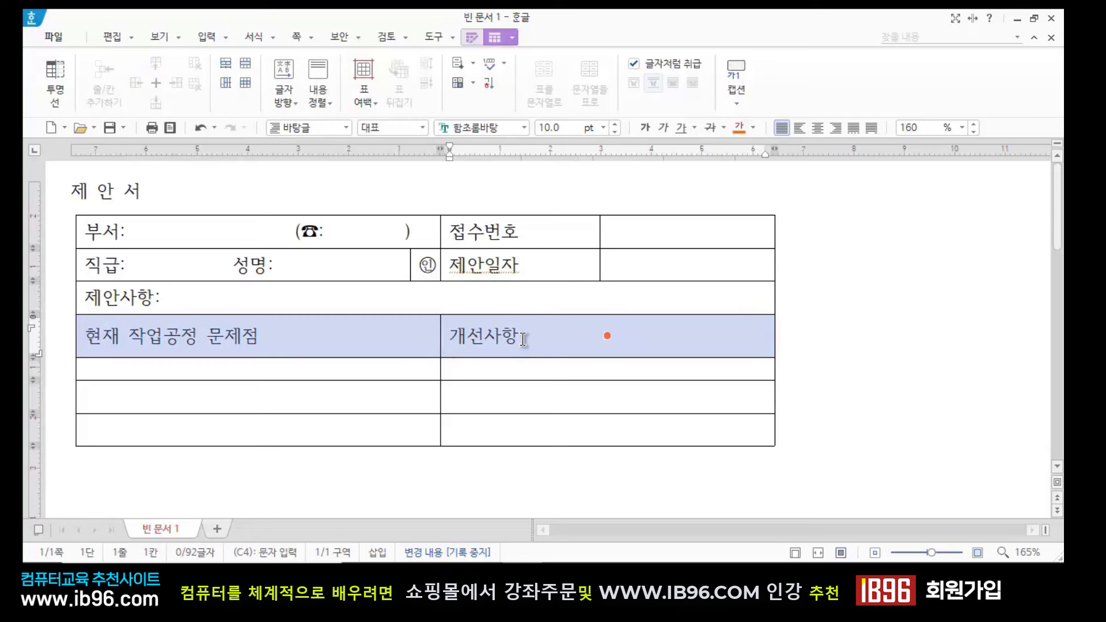
key("ctrl+Down")
key("ctrl+Down")
key("ctrl+Down")
key("ctrl+Down")
key("ctrl+Down")
key("ctrl+Down")
key("ctrl+Down")
key("ctrl+Down")
key("ctrl+Down")
key("ctrl+Down")
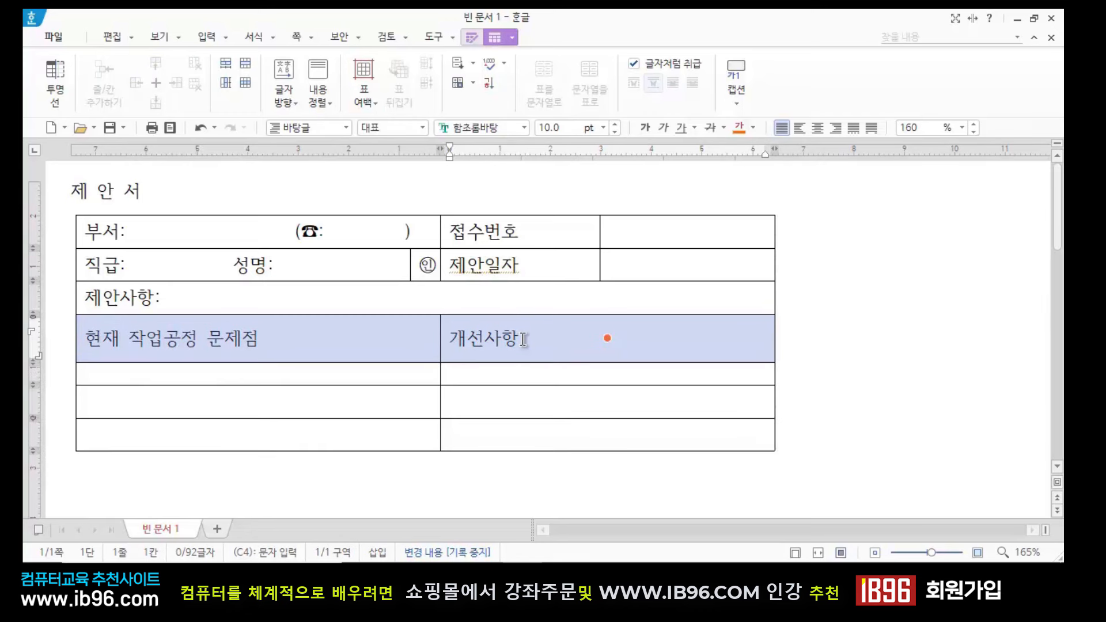
key("ctrl+Down")
key("ctrl+Down")
key("ctrl+Down")
key("ctrl+Down")
key("ctrl+Down")
key("ctrl+Down")
key("ctrl+Down")
key("ctrl+Down")
key("ctrl+Down")
key("ctrl+Down")
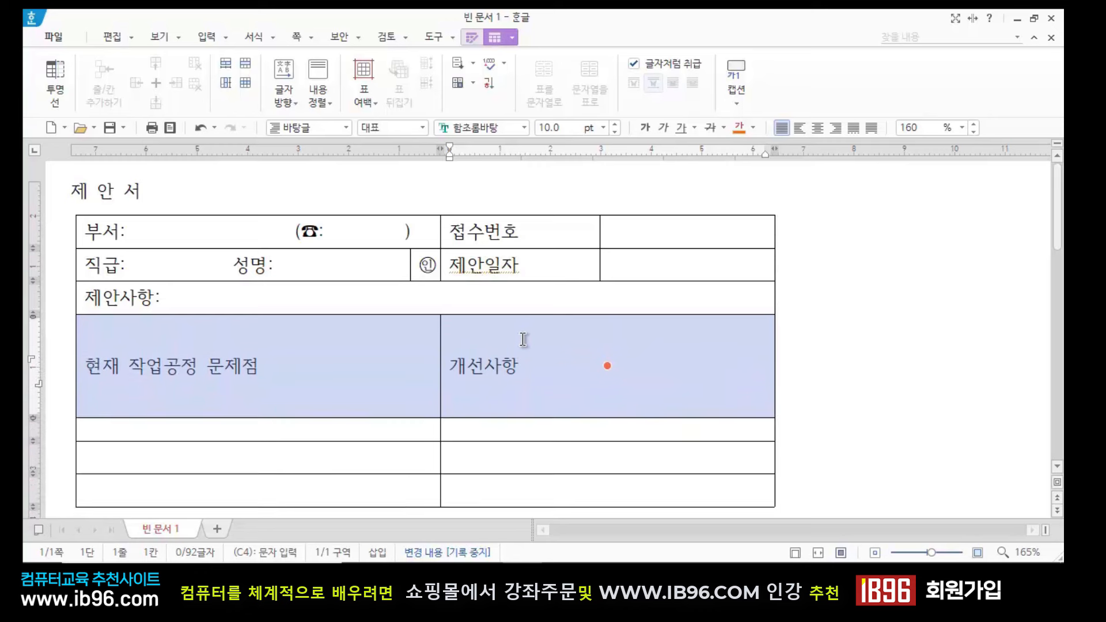
key("ctrl+Down")
key("ctrl+Down")
key("ctrl+Down")
key("ctrl+Down")
key("ctrl+Down")
key("ctrl+Down")
key("ctrl+Down")
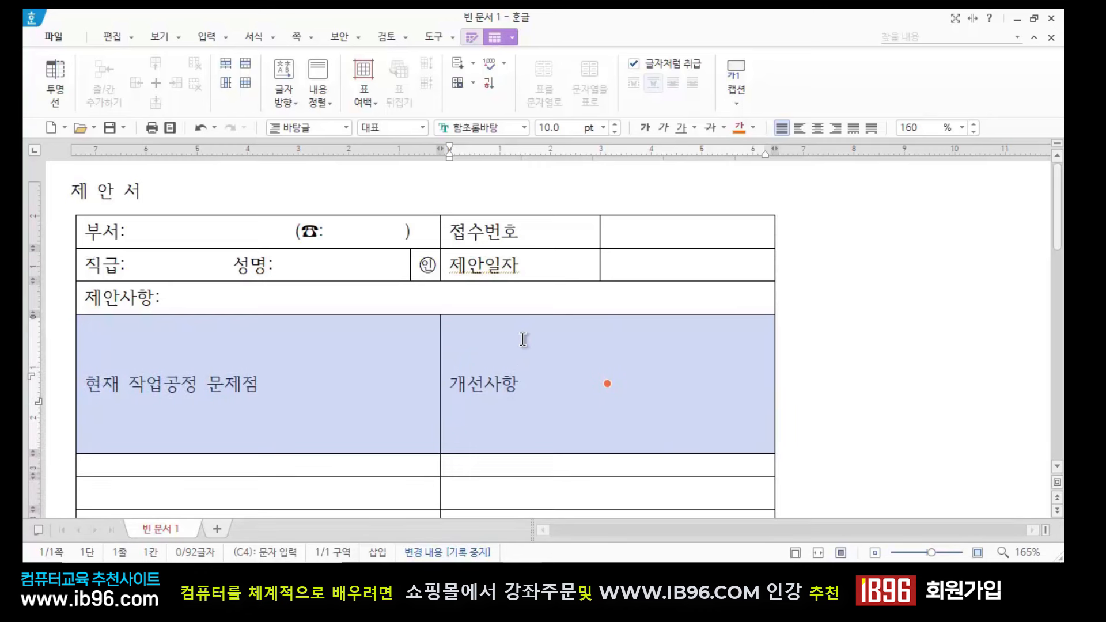
key("ctrl+Down")
key("ctrl+Down")
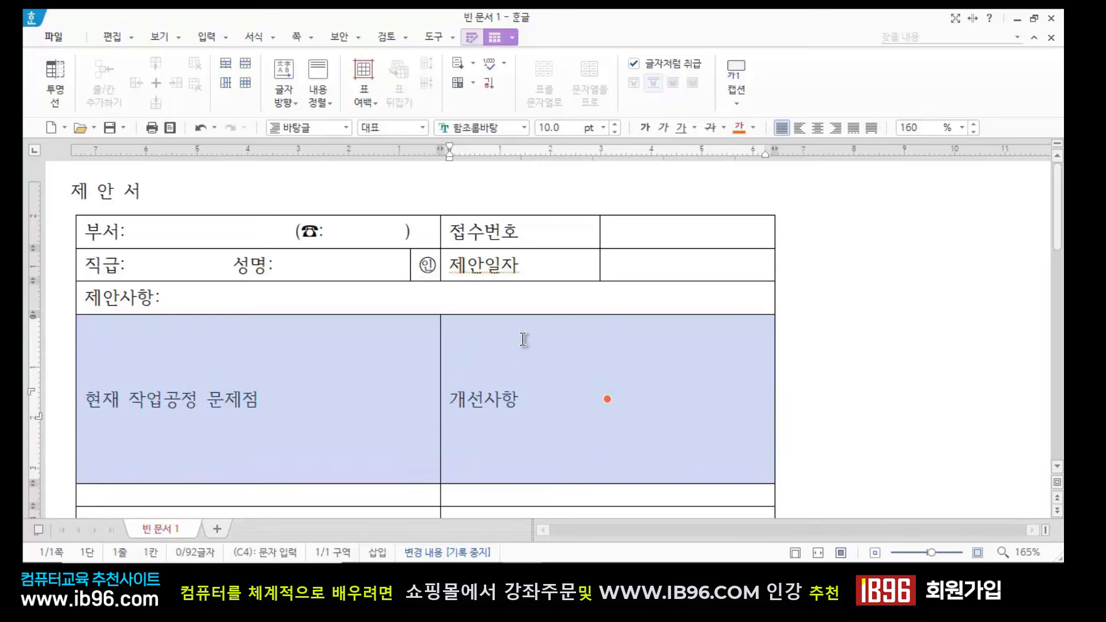
left_click(823, 368)
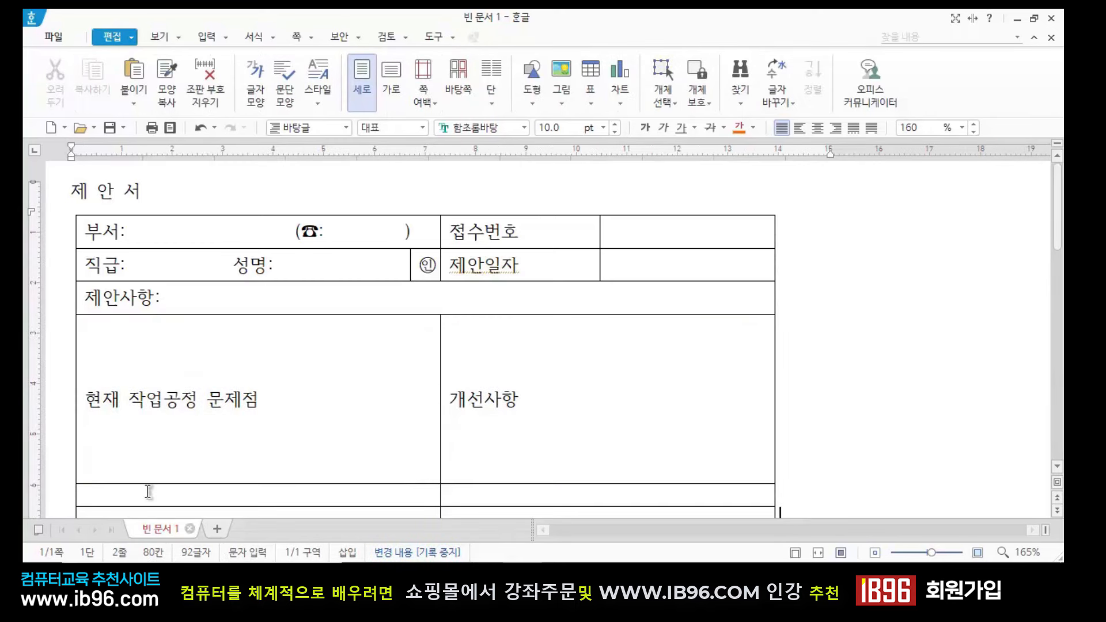
Align the contents of the 현재 작업공정 문제점 and 개선사항 cells vertically to 위쪽
left_click(259, 398)
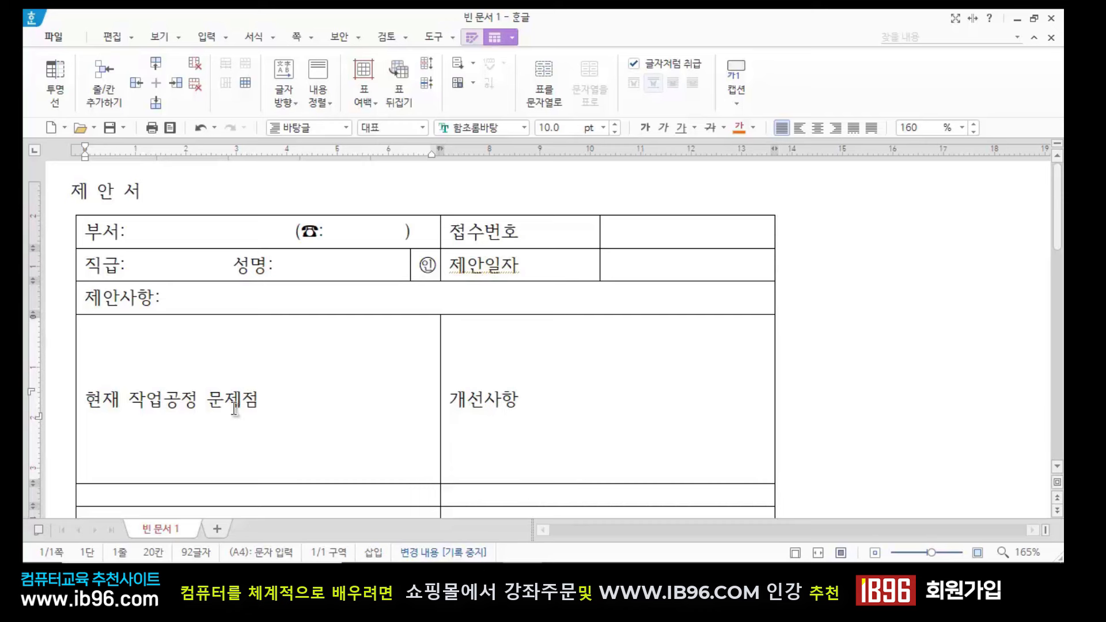
left_click_drag(230, 395, 607, 399)
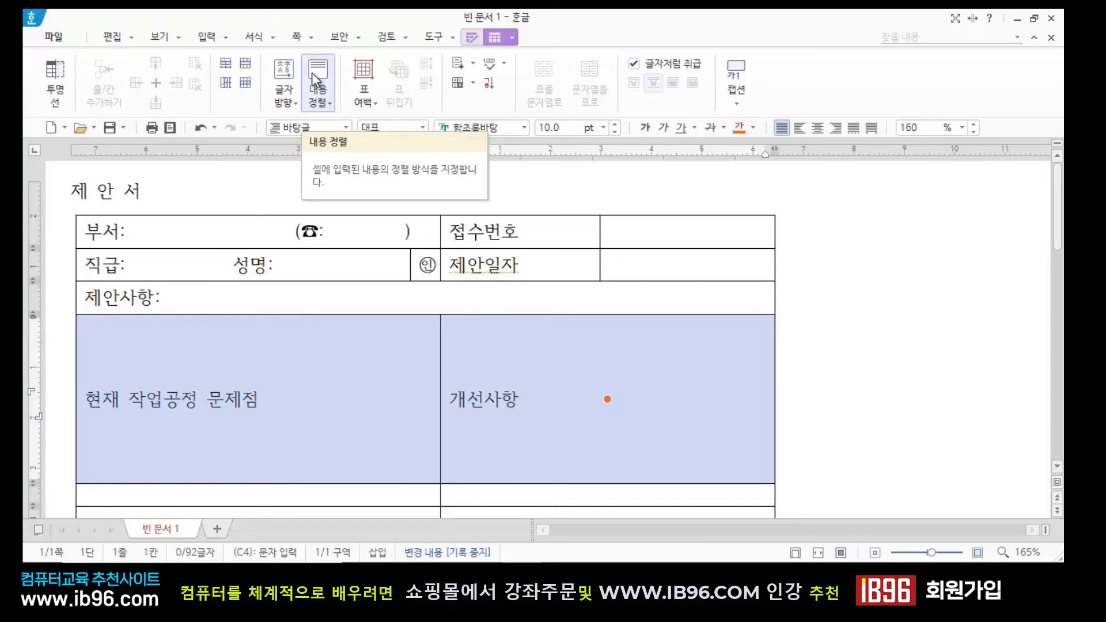
left_click(329, 106)
mouse_move(362, 124)
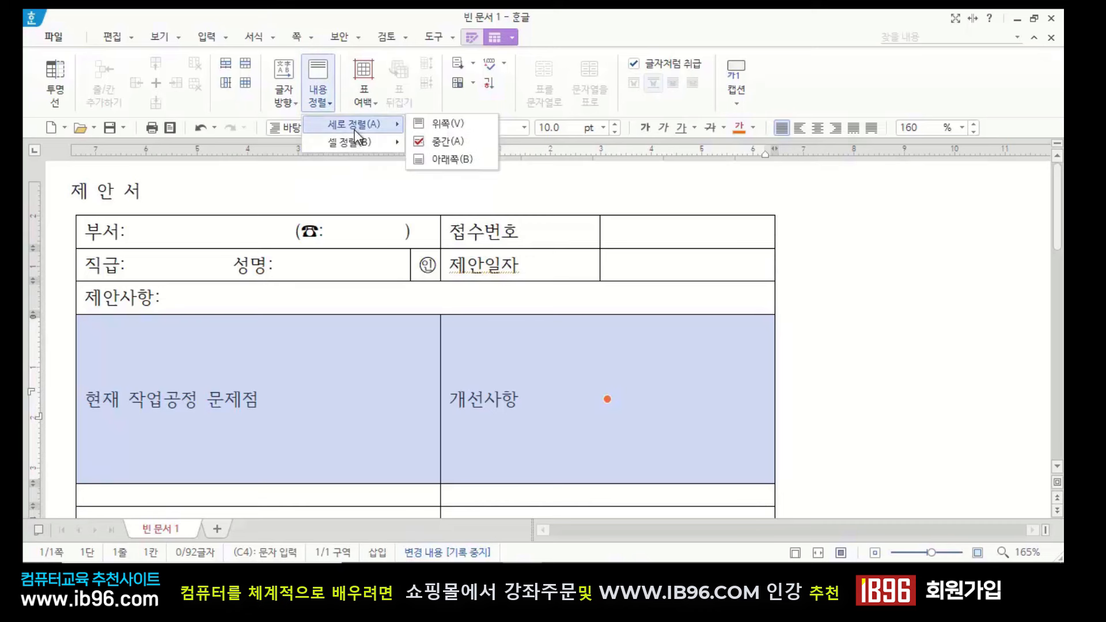
left_click(433, 123)
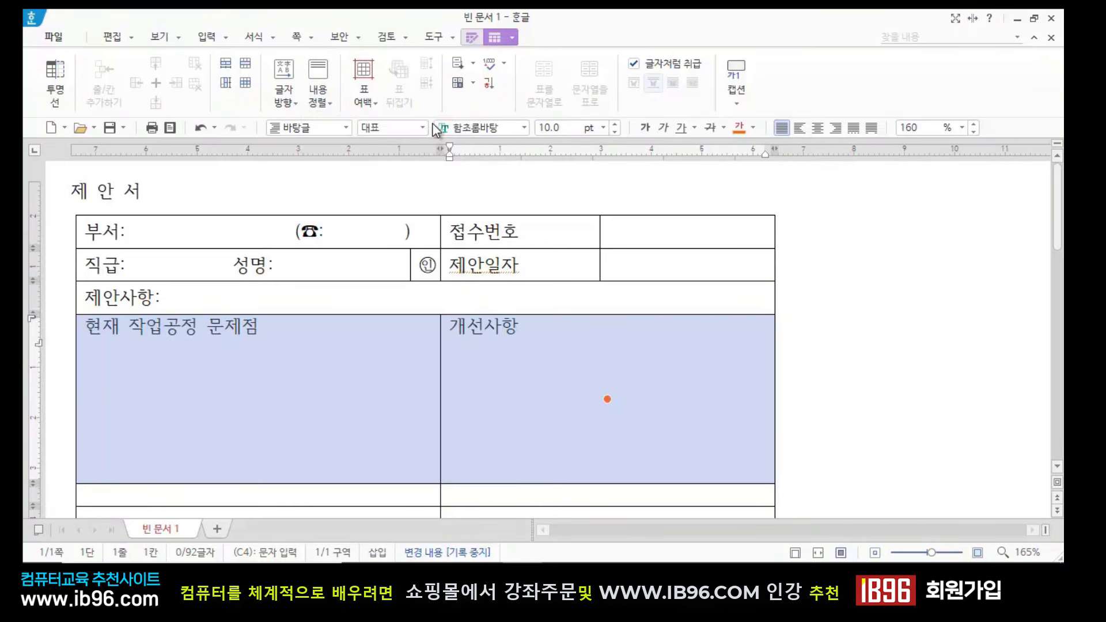
left_click(828, 394)
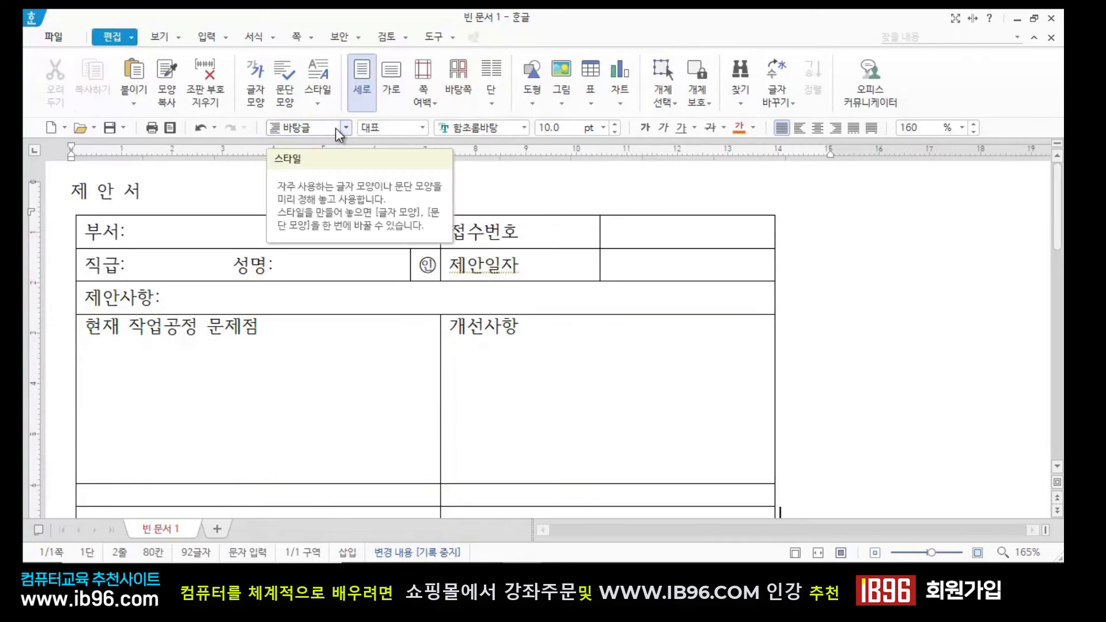
Make the 현재 작업공정 문제점 and 개선사항 row about a quarter taller
scroll(345, 414, "down", 3)
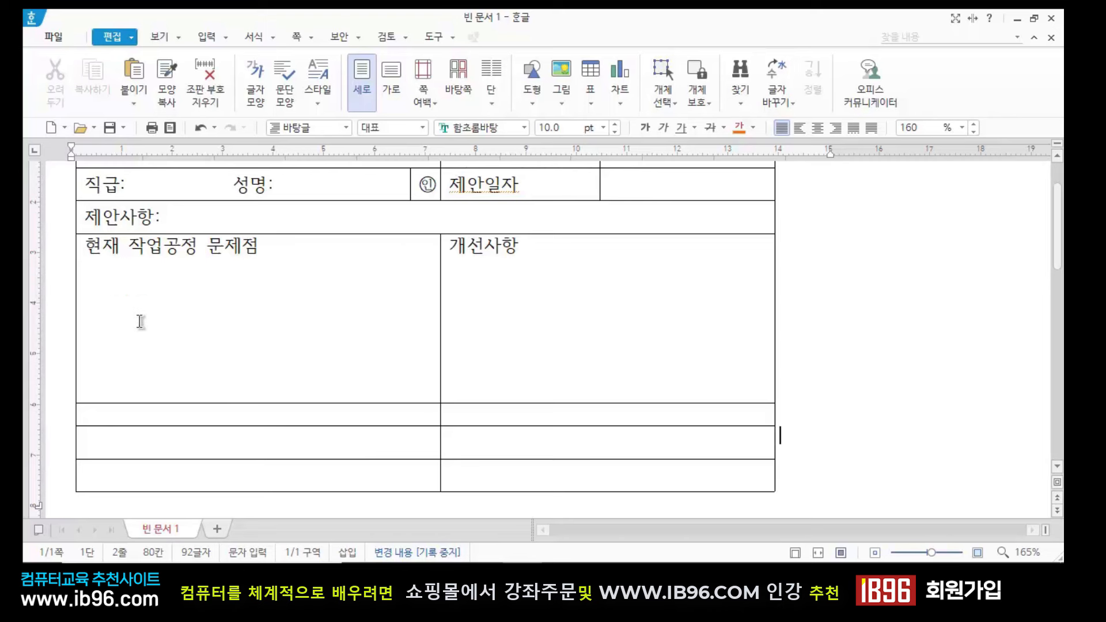
left_click_drag(336, 331, 595, 356)
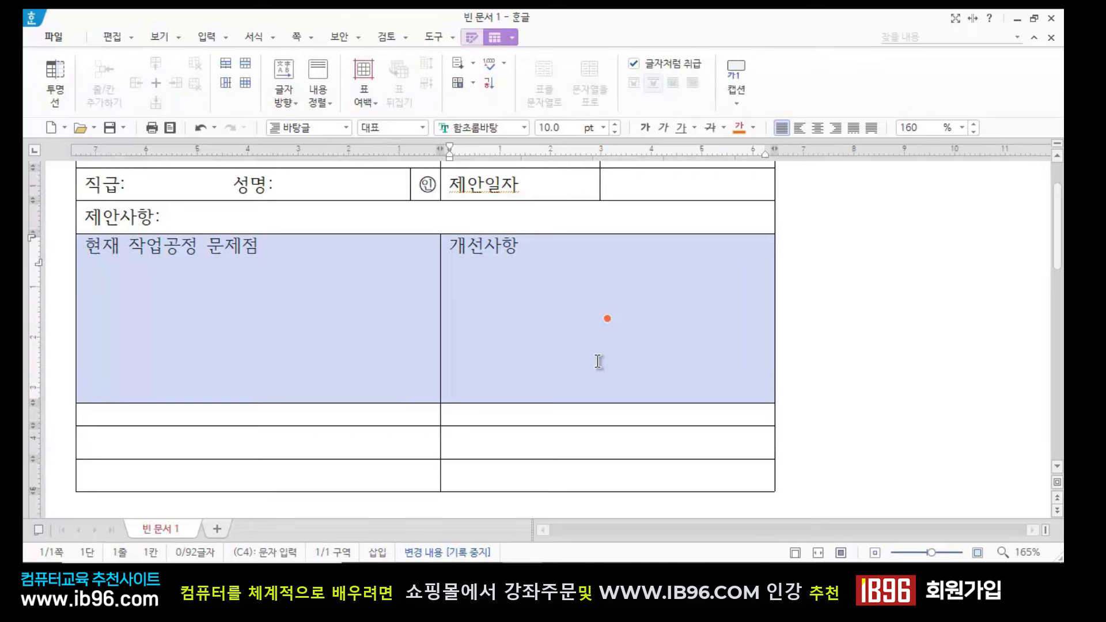
key("ctrl+Down")
key("ctrl+Down")
key("ctrl+Down")
key("ctrl+Down")
key("ctrl+Down")
key("ctrl+Down")
key("ctrl+Down")
key("ctrl+Down")
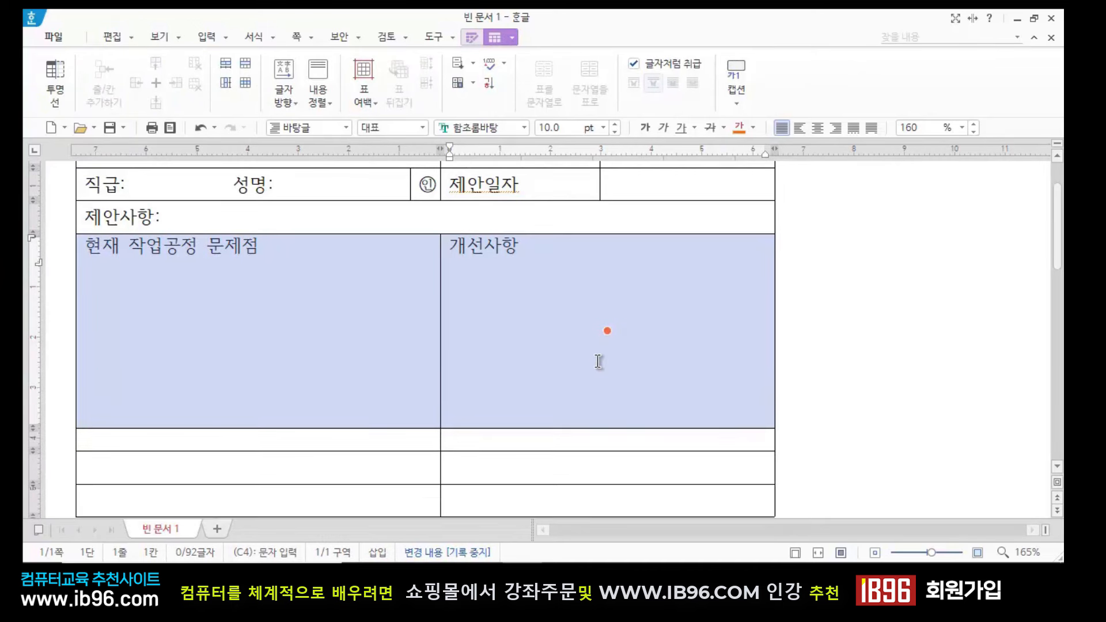
key("ctrl+Down")
key("ctrl+Down")
key("ctrl+Down")
key("ctrl+Down")
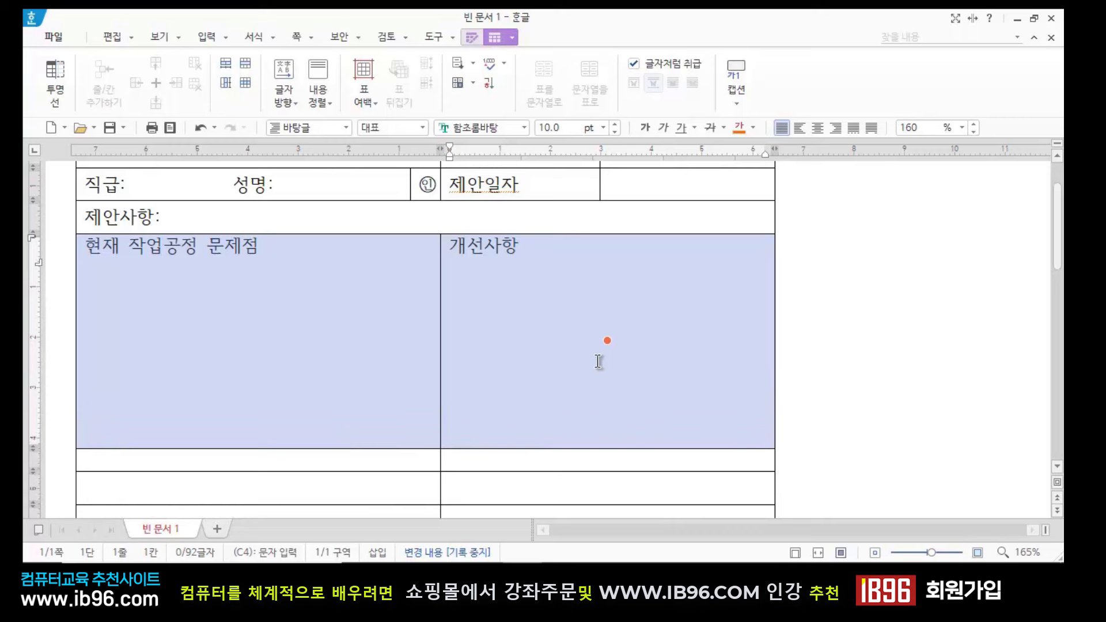
left_click(839, 346)
scroll(603, 358, "up", 2)
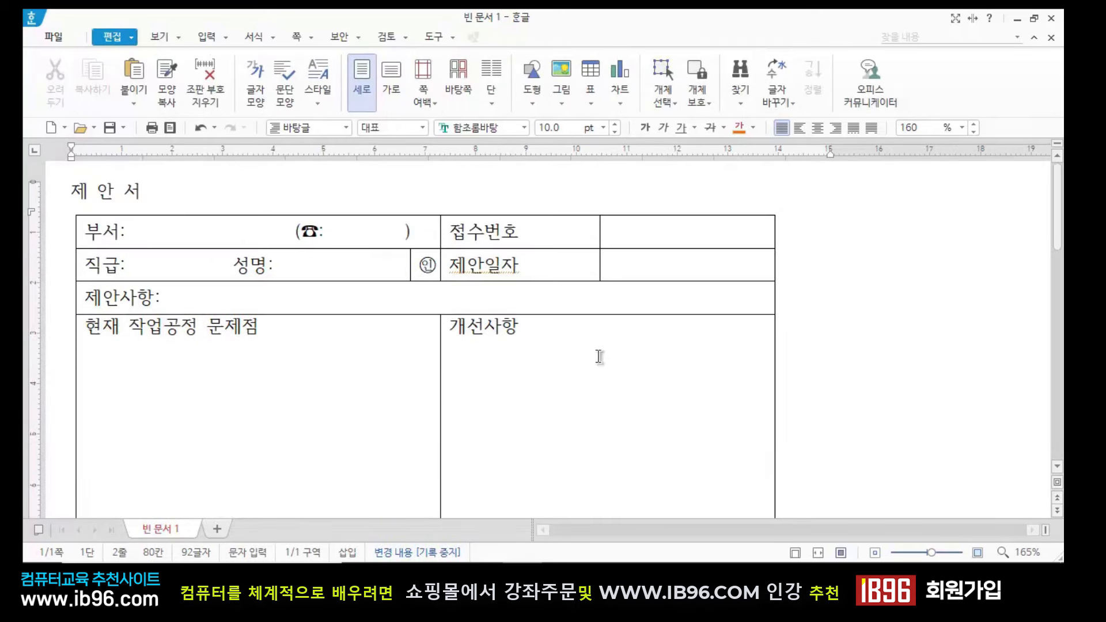
Fill the two cells of the table's fifth row with 현재 작업공정도 and 개선 후 작업공정도
scroll(599, 357, "down", 3)
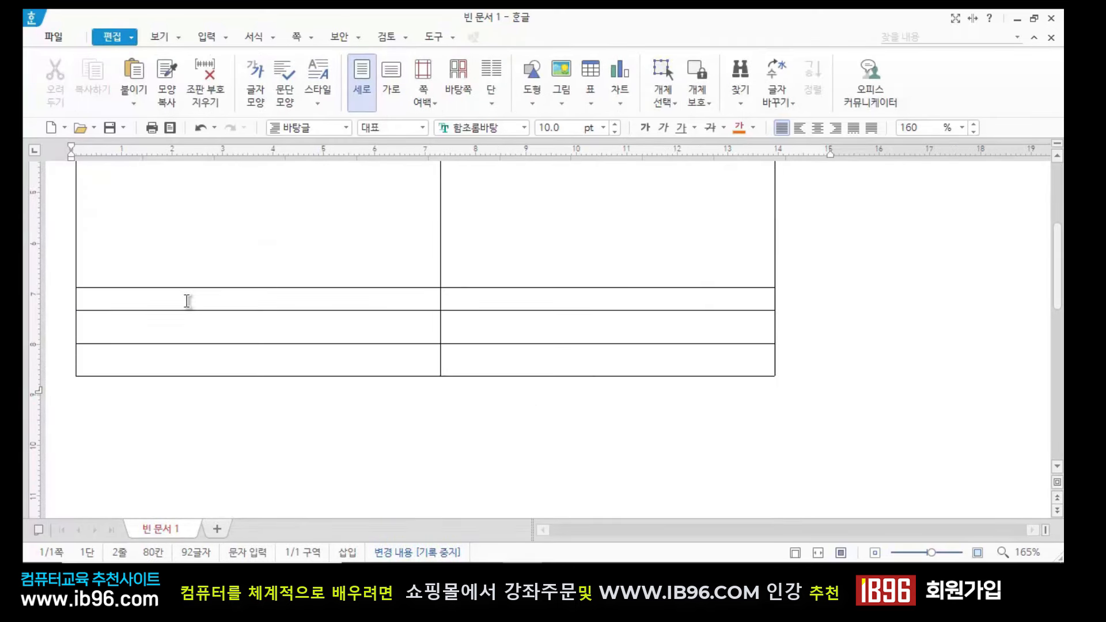
left_click(187, 300)
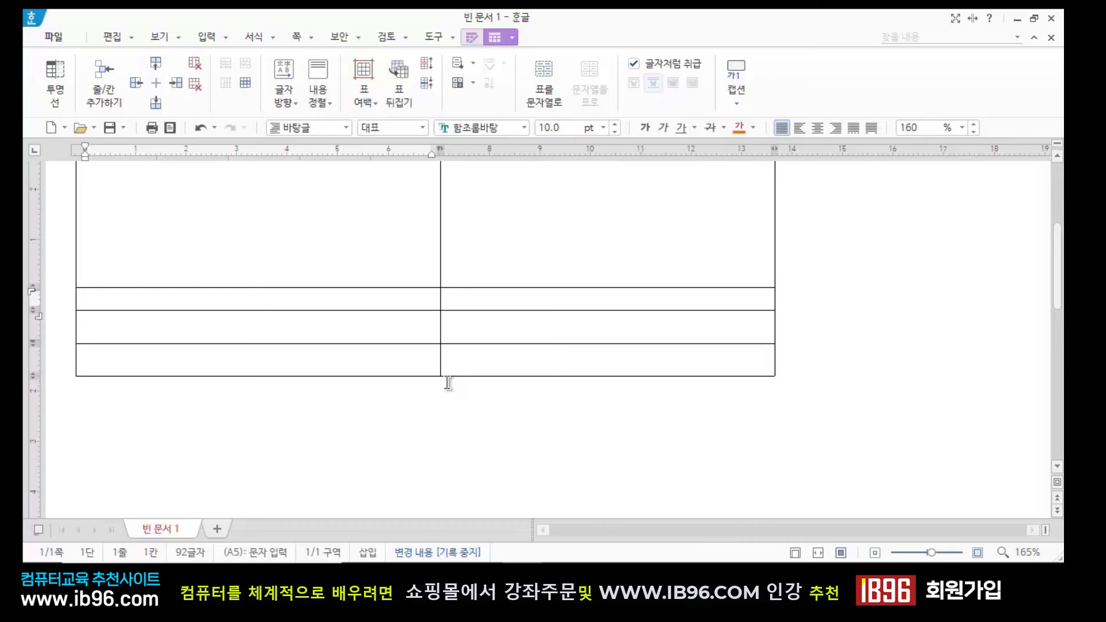
type("허")
type("재 ㅈ")
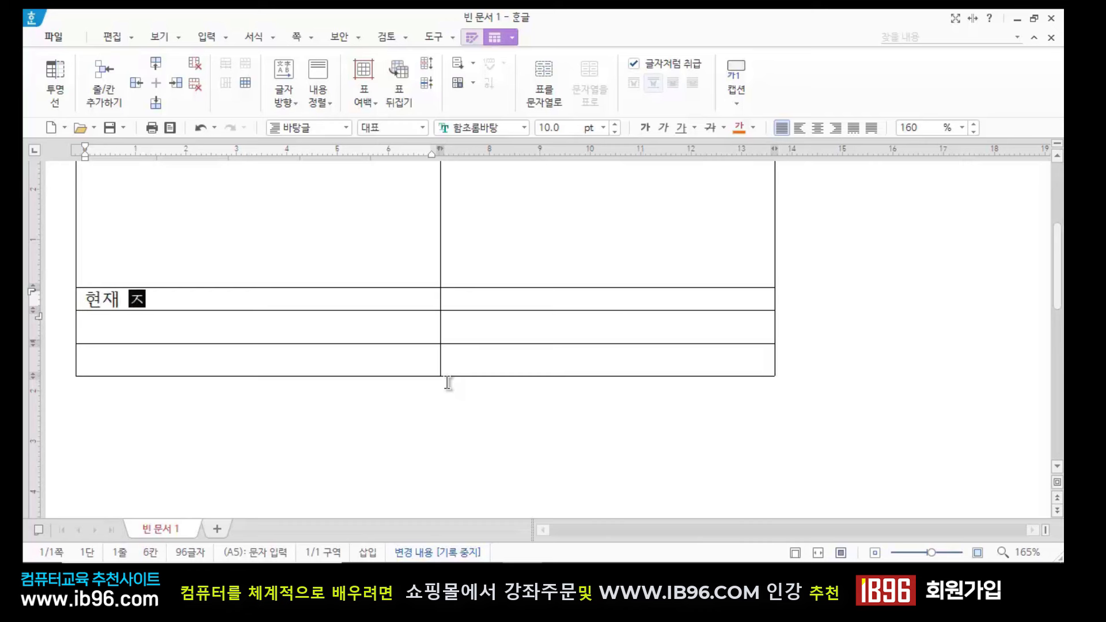
type("업공정도")
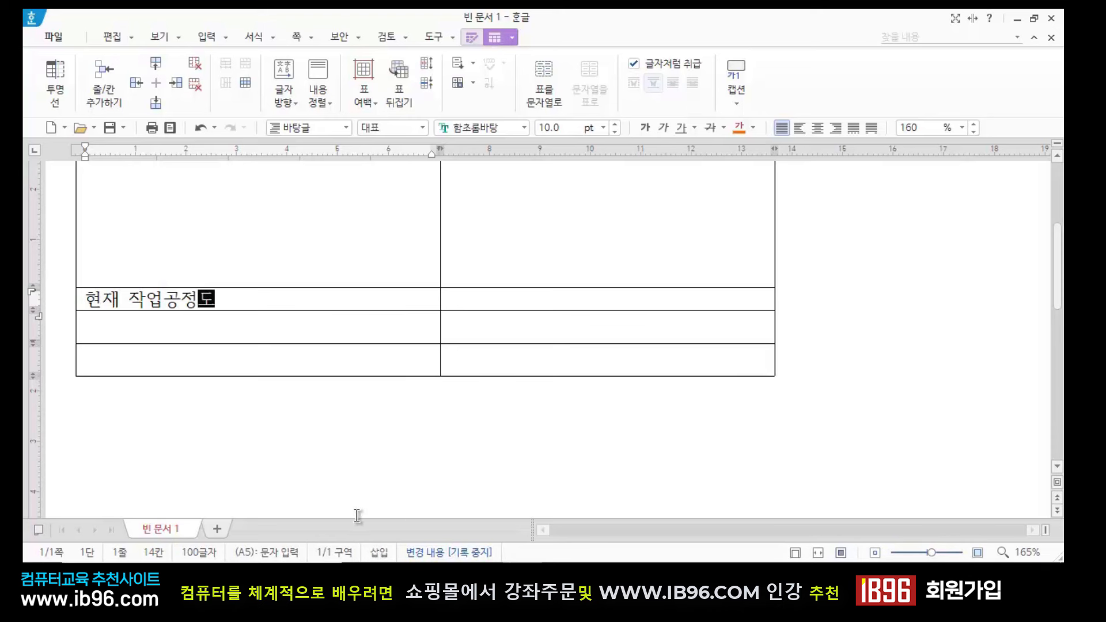
left_click(505, 297)
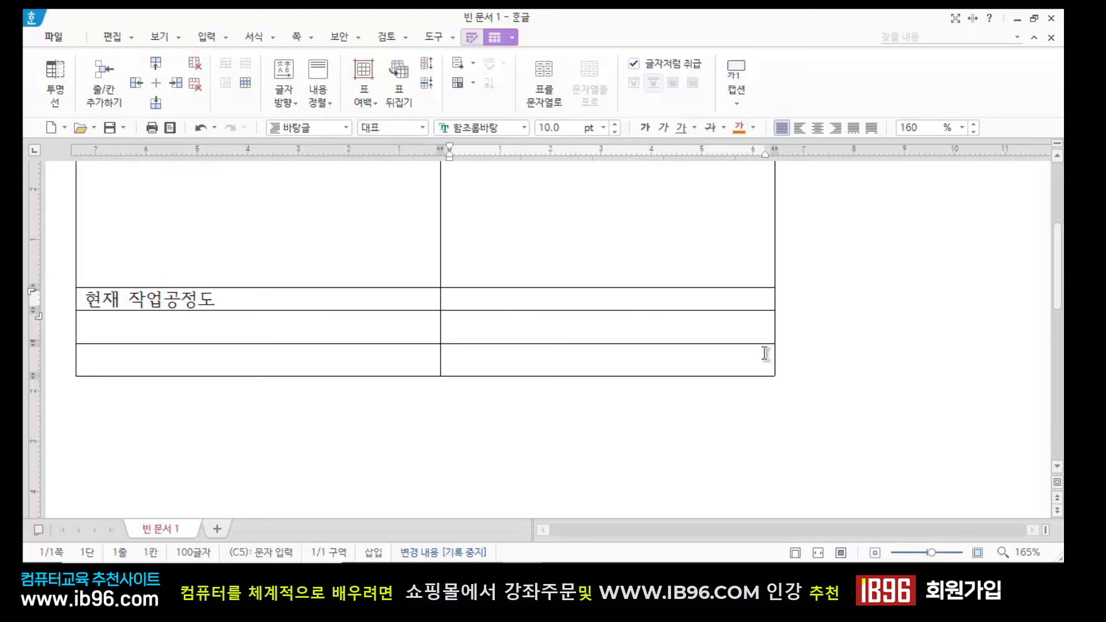
type("개선 후 작업공정도")
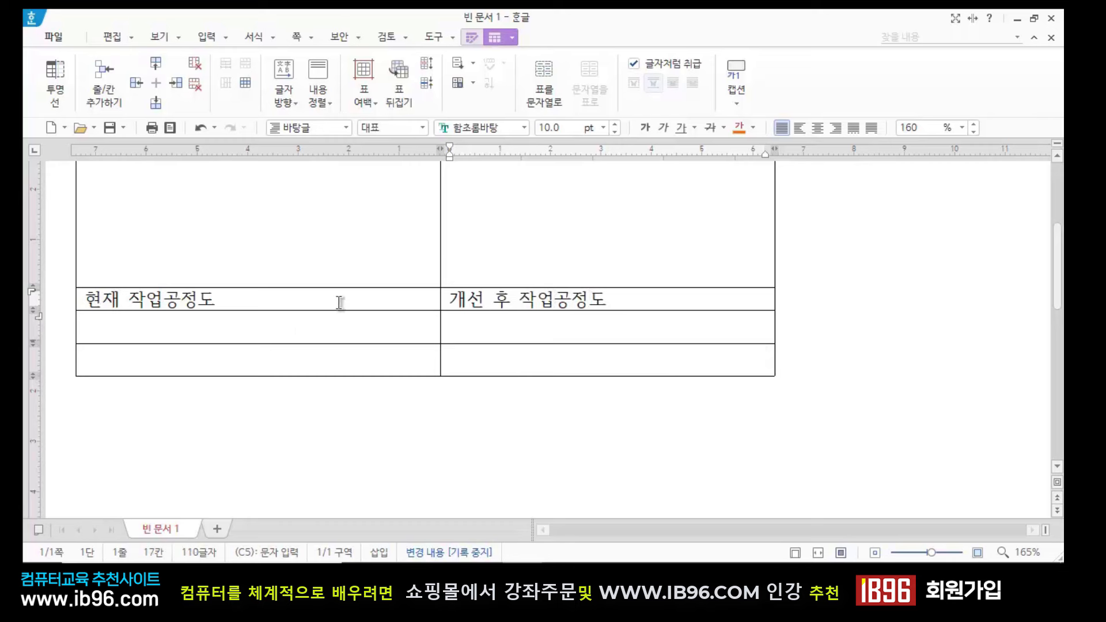
Enlarge the 현재 작업공정도 and 개선 후 작업공정도 row until it is nearly as tall as the row above
left_click(318, 300)
left_click_drag(340, 298, 507, 308)
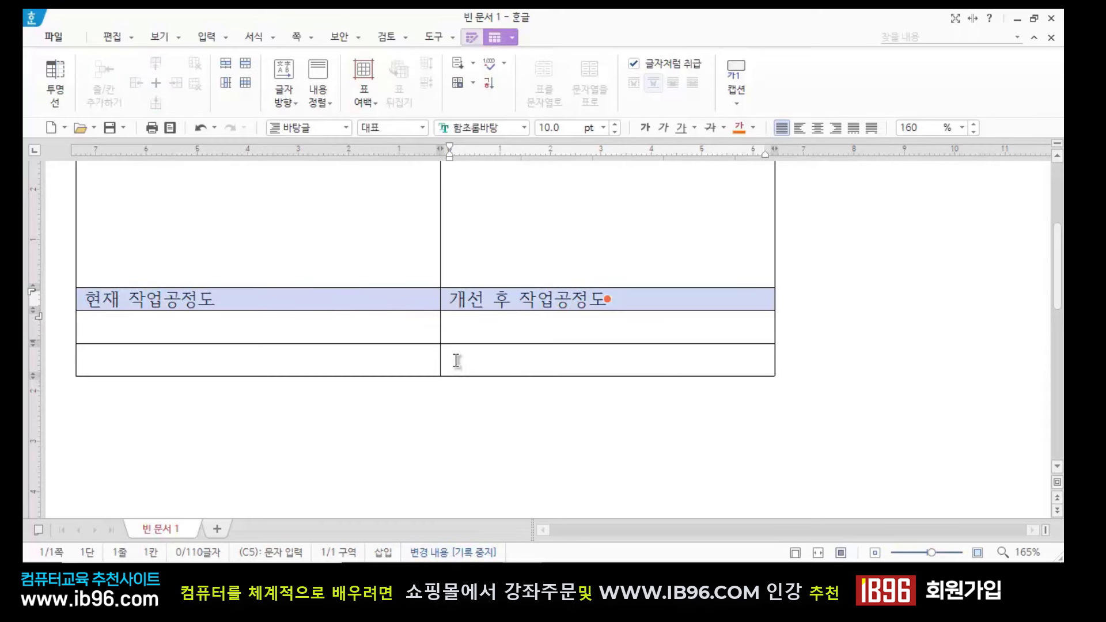
scroll(444, 404, "up", 5)
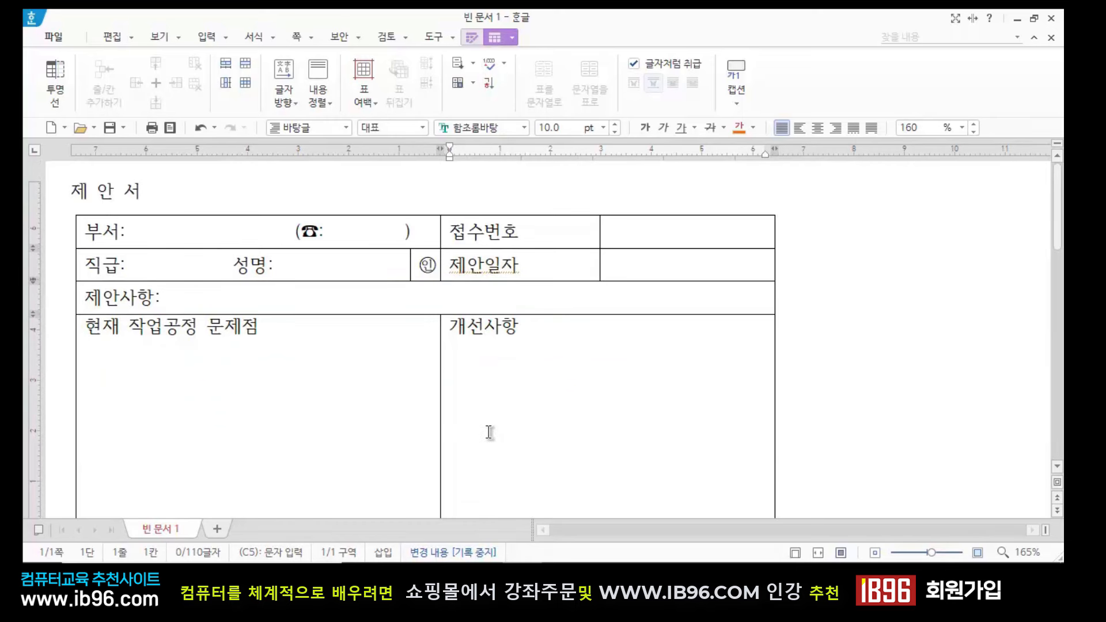
scroll(477, 438, "down", 3)
scroll(616, 425, "down", 2)
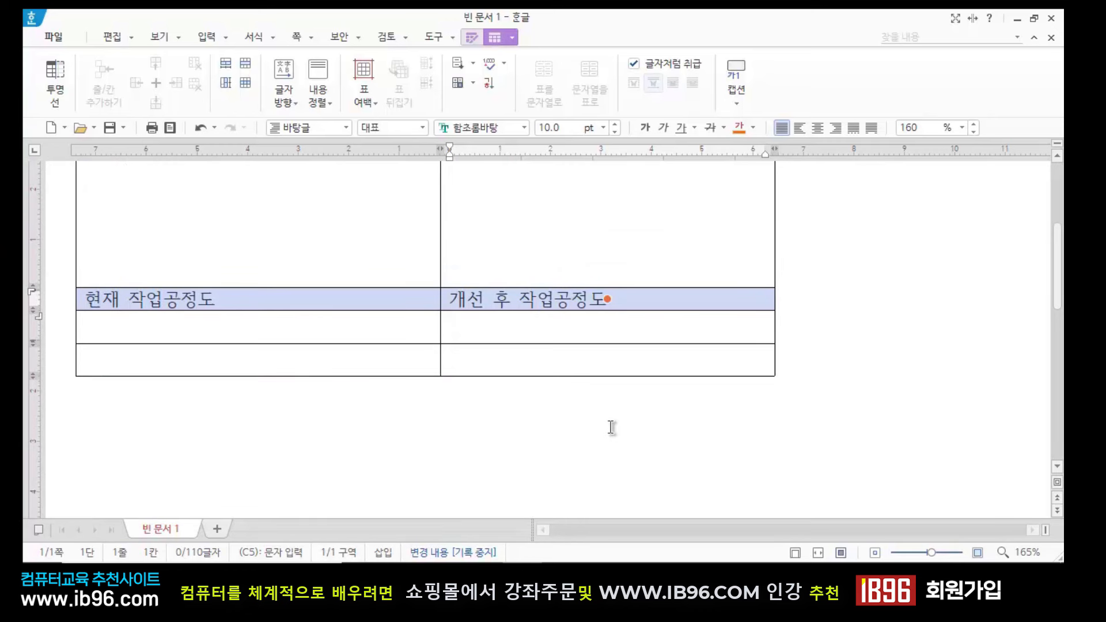
key("ctrl+Down")
key("ctrl+Down")
key("ctrl+Down")
key("ctrl+Down")
key("ctrl+Down")
key("ctrl+Down")
key("ctrl+Down")
key("ctrl+Down")
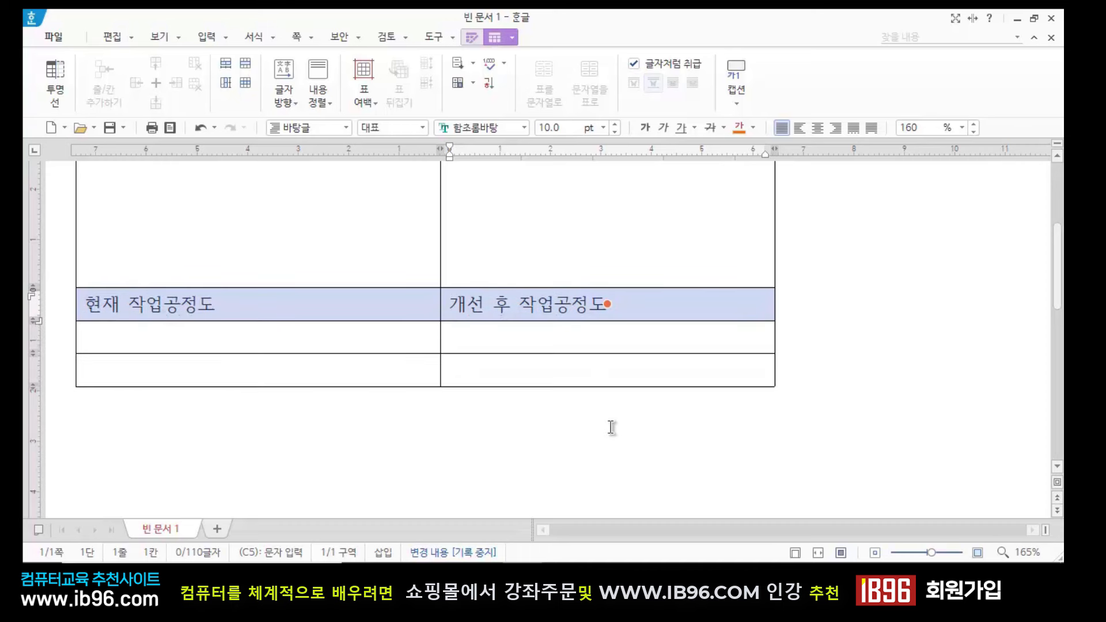
key("ctrl+Down")
key("ctrl+Down")
key("ctrl+Down")
key("ctrl+Down")
key("ctrl+Down")
key("ctrl+Down")
key("ctrl+Down")
key("ctrl+Down")
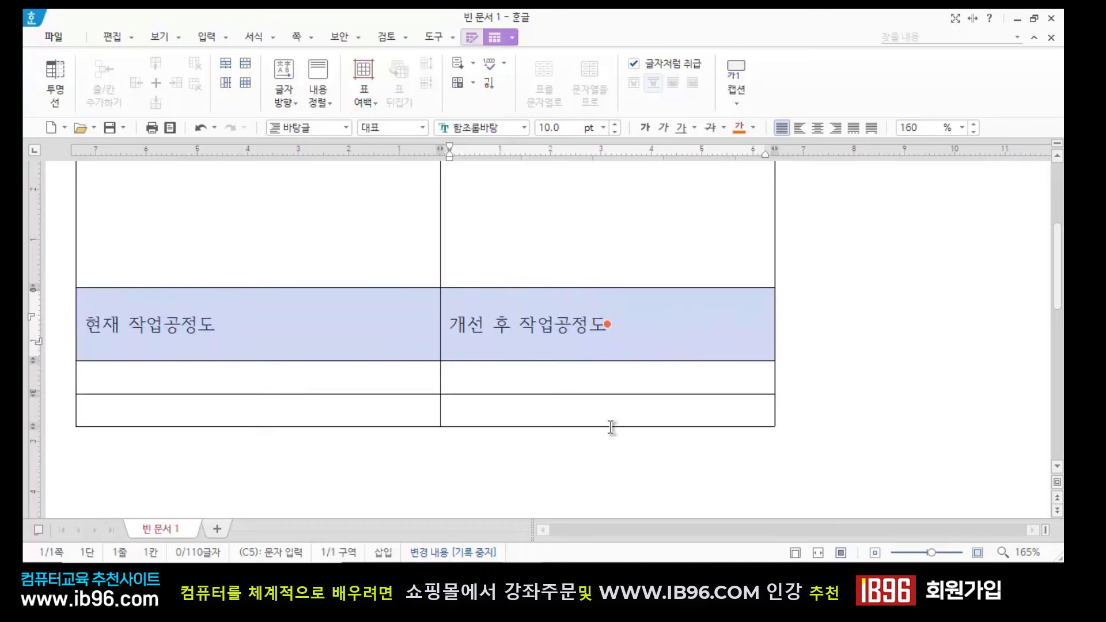
key("ctrl+Down")
key("ctrl+Down")
key("ctrl+Down")
key("ctrl+Down")
key("ctrl+Down")
key("ctrl+Down")
key("ctrl+Down")
key("ctrl+Down")
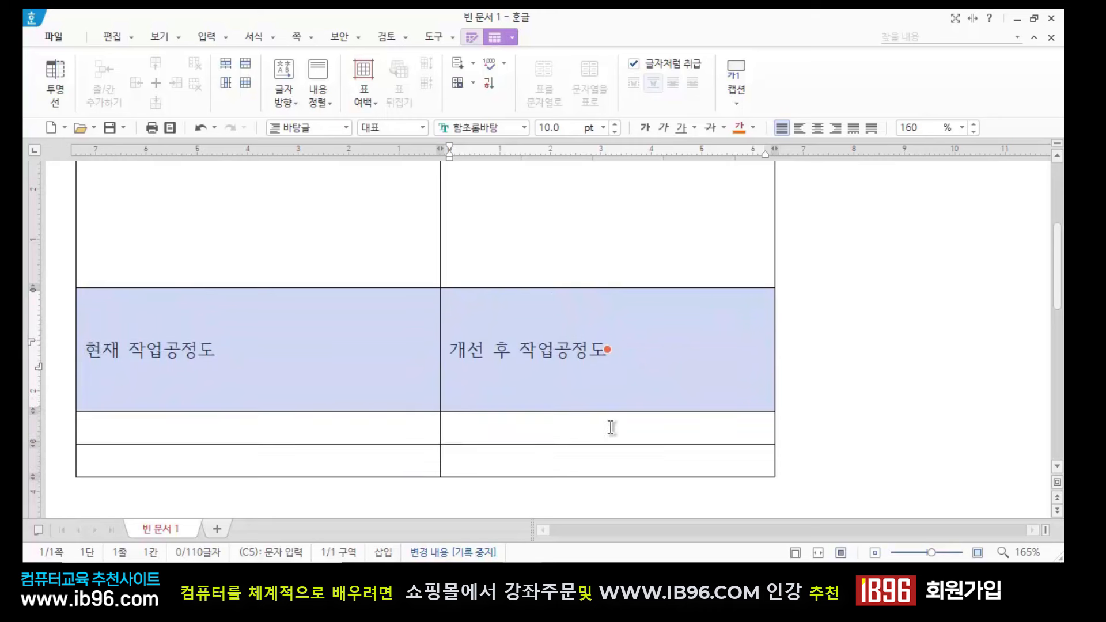
key("ctrl+Down")
key("ctrl+Down")
key("ctrl+Down")
key("ctrl+Down")
key("ctrl+Down")
key("ctrl+Down")
key("ctrl+Down")
key("ctrl+Down")
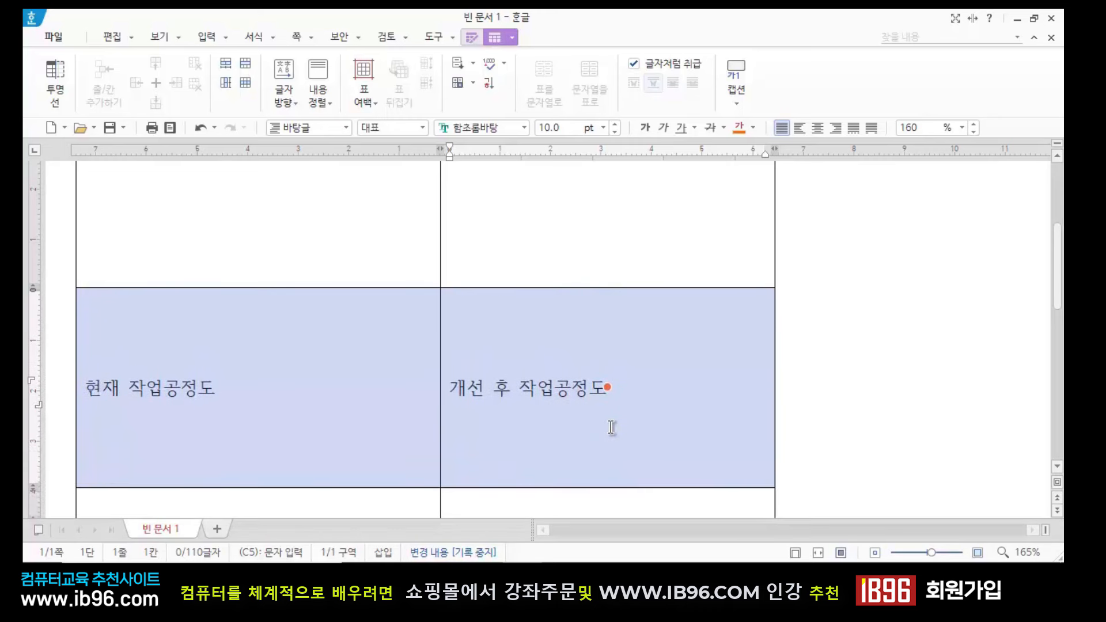
key("Escape")
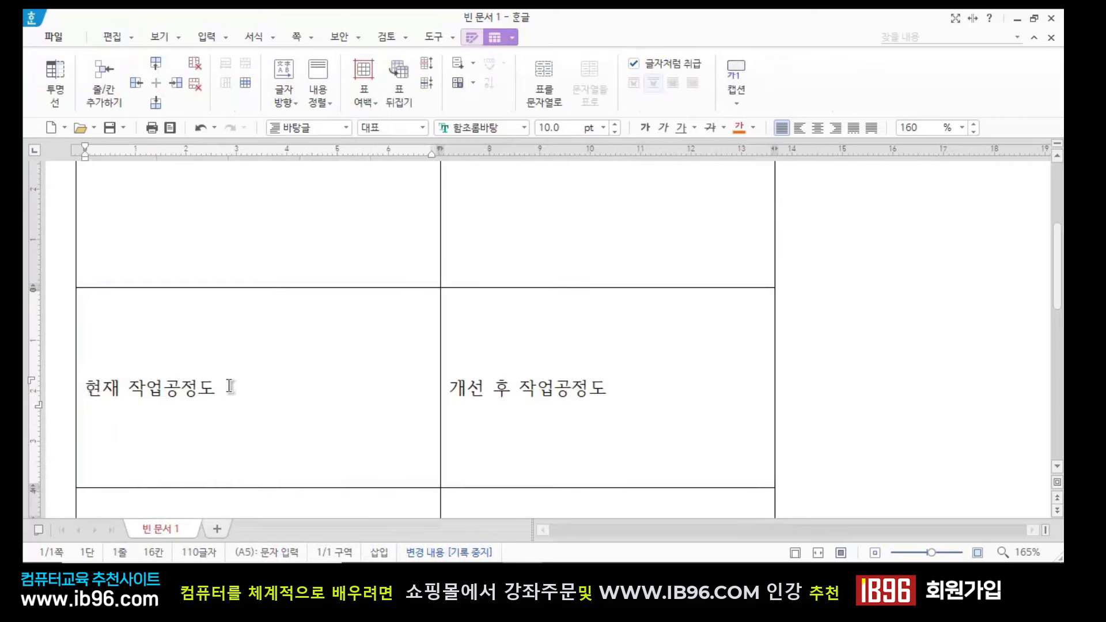
Align the contents of the 현재 작업공정도 and 개선 후 작업공정도 cells vertically to 위쪽
left_click_drag(230, 386, 506, 387)
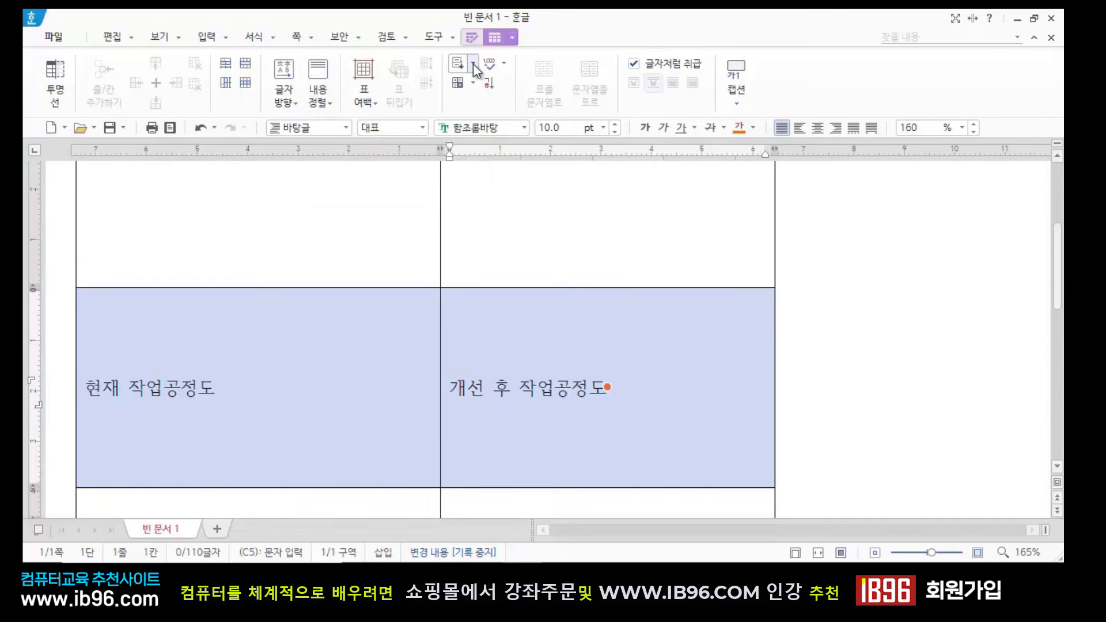
left_click(333, 105)
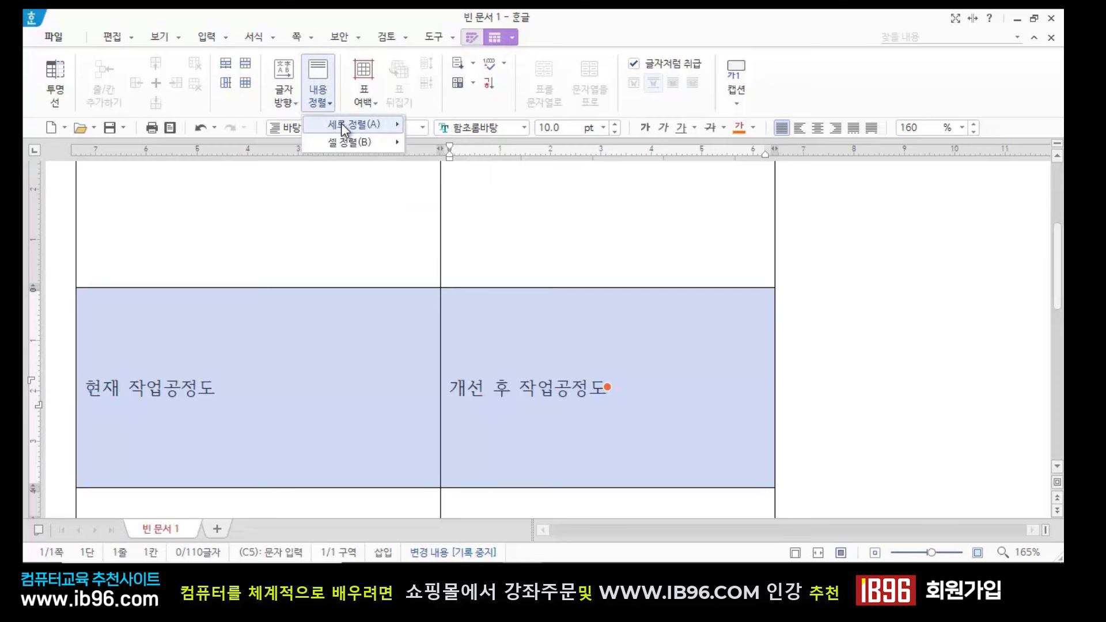
mouse_move(341, 122)
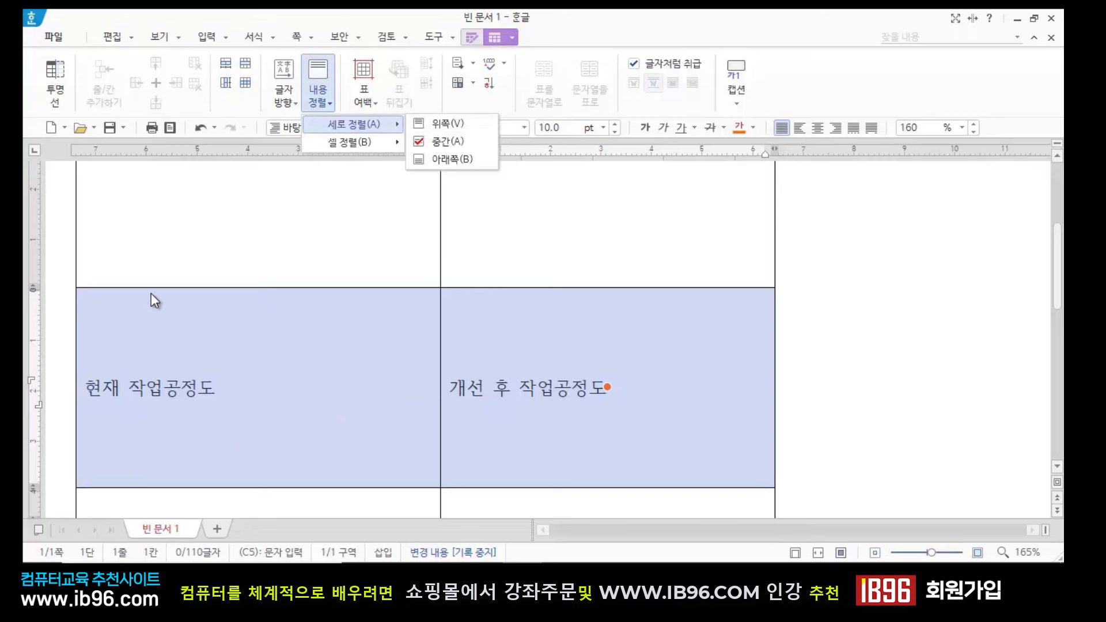
left_click(447, 123)
left_click(821, 342)
Look over the form from its heading down to the two empty rows at the end of the table
scroll(818, 334, "up", 3)
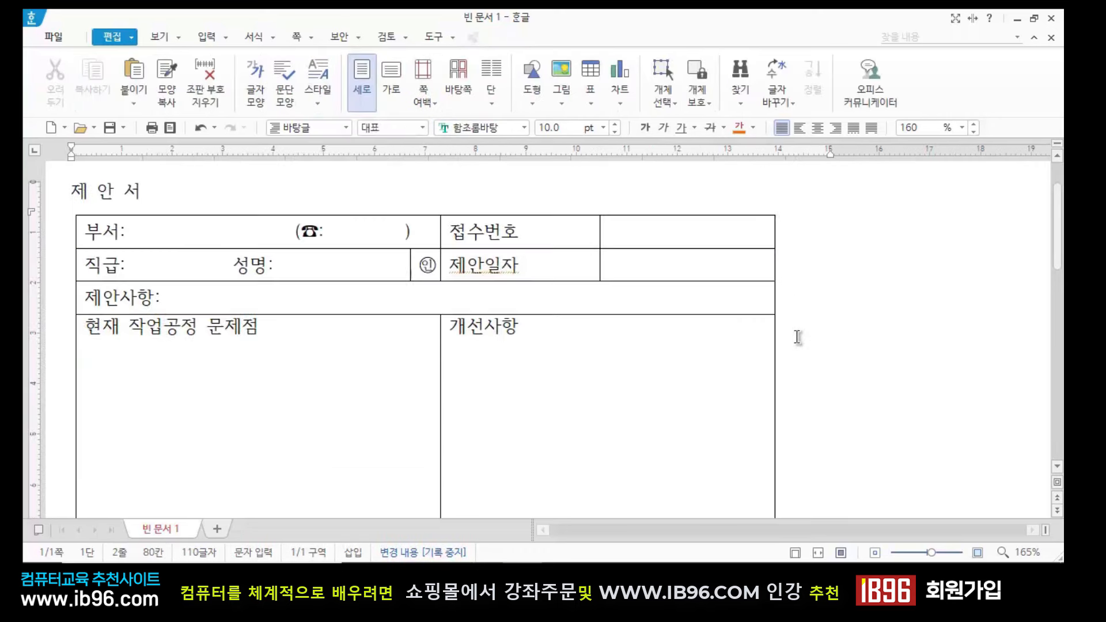
scroll(657, 340, "down", 3)
scroll(667, 360, "down", 4)
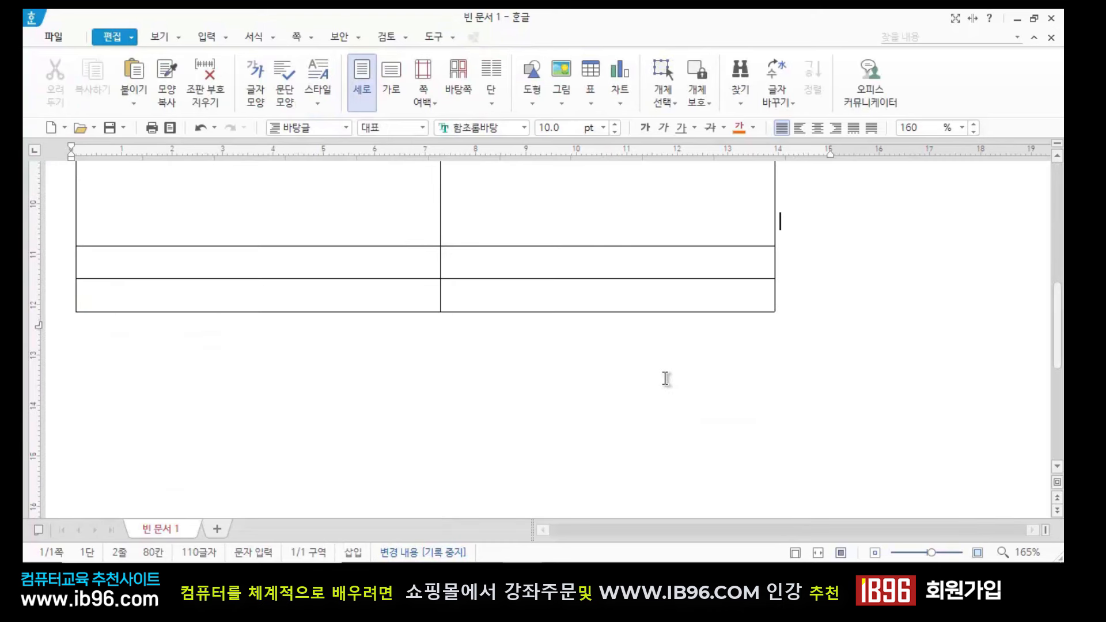
scroll(665, 379, "up", 3)
scroll(637, 378, "down", 1)
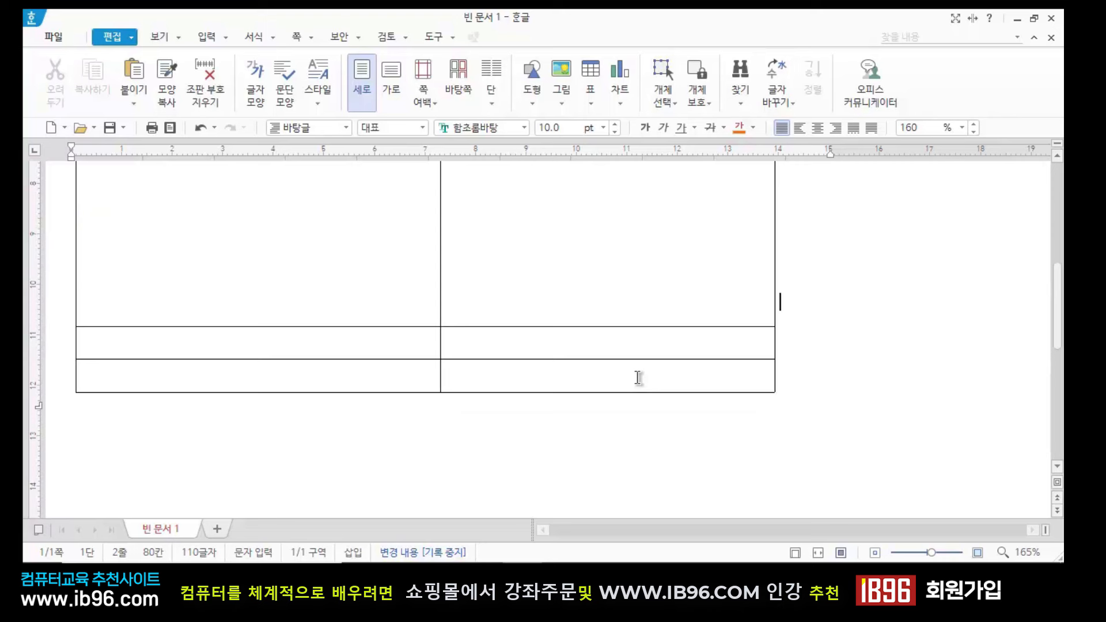
left_click(200, 350)
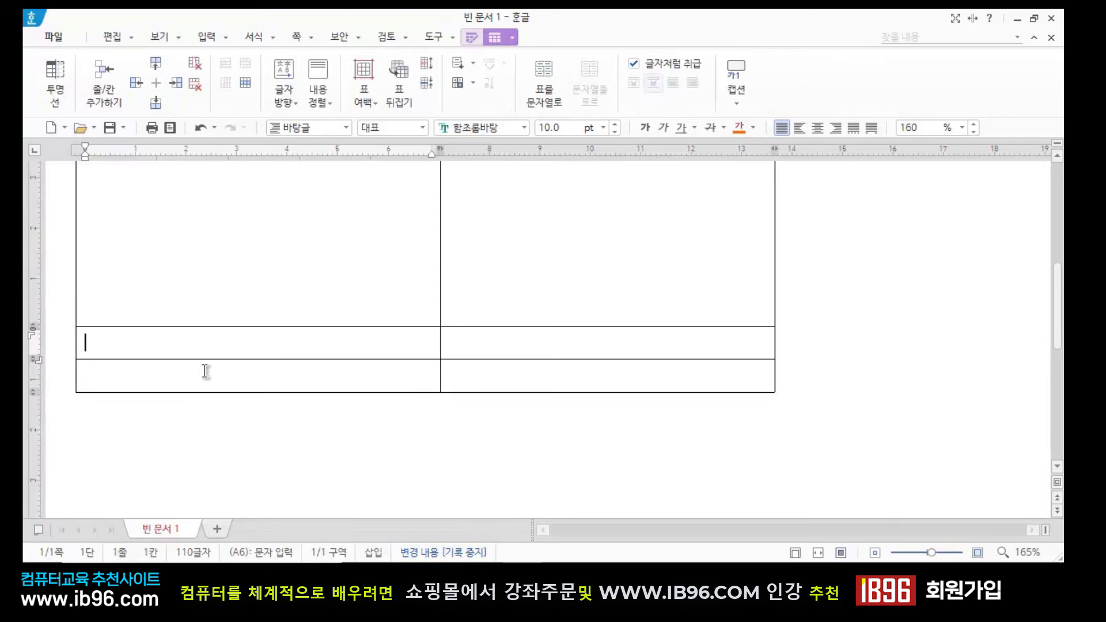
left_click(208, 339)
left_click(209, 375)
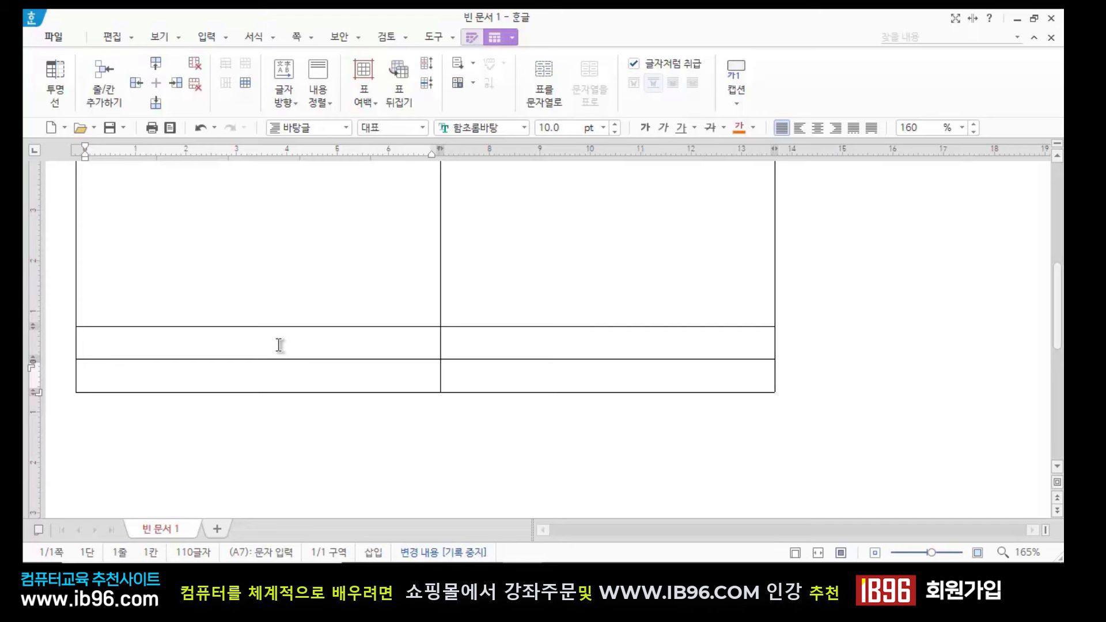
left_click(157, 342)
left_click(171, 384)
left_click(219, 451)
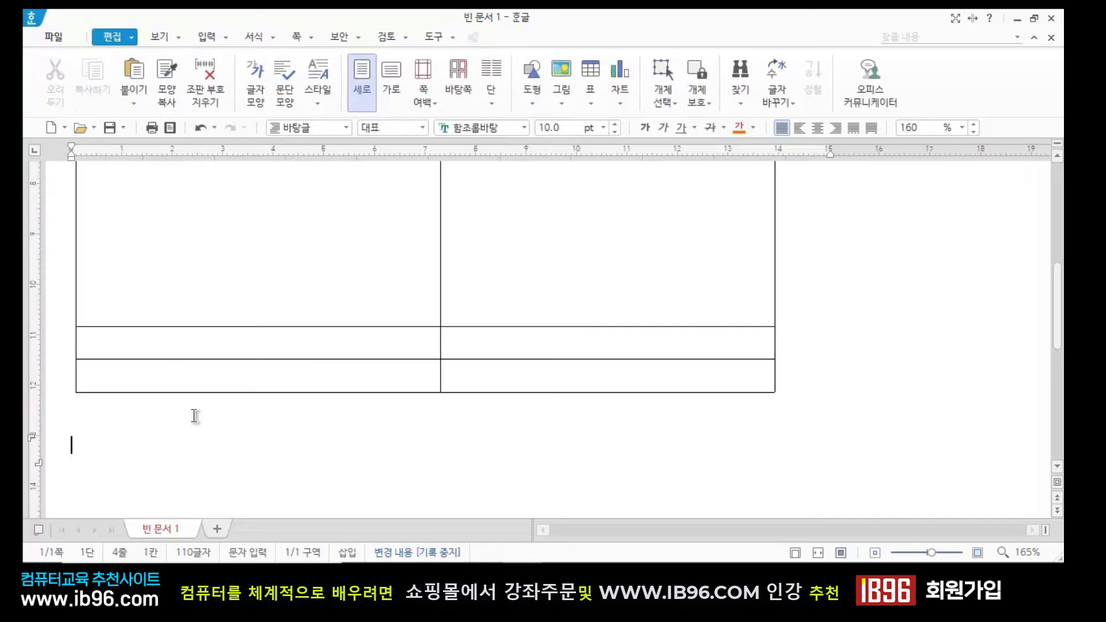
left_click(185, 342)
left_click(182, 382)
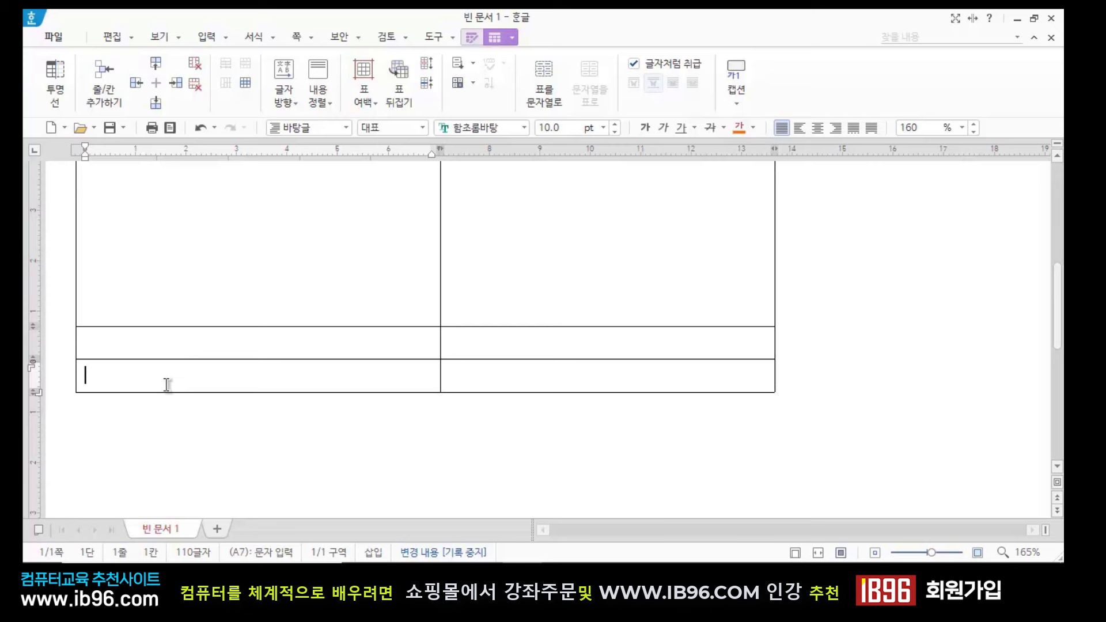
left_click(221, 340)
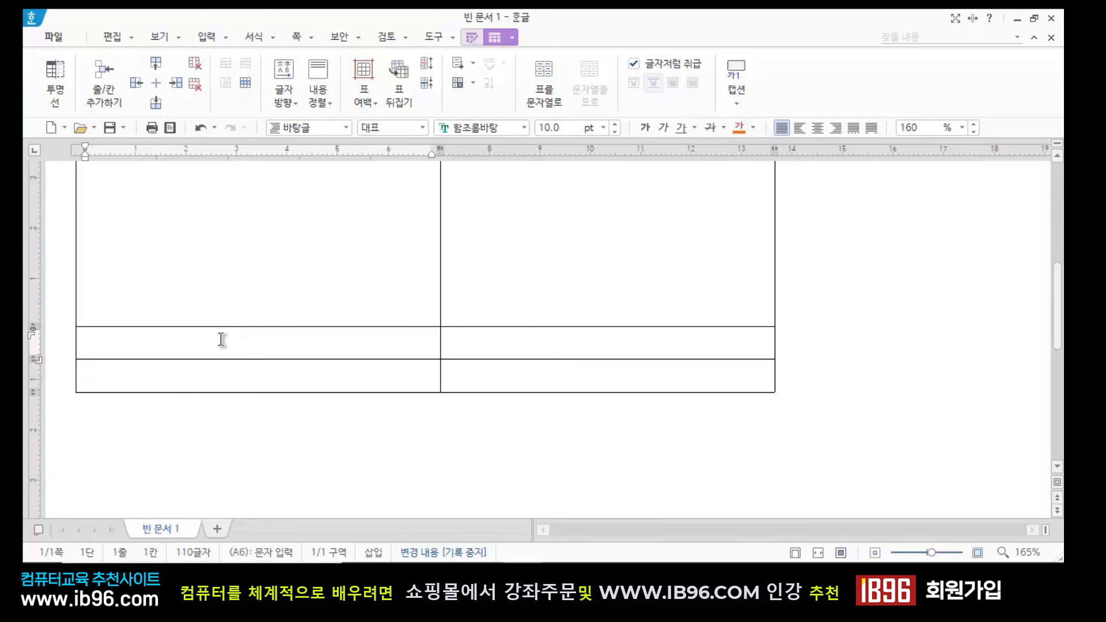
Split the first-column cells of the table's last two rows into 2 columns each
left_click_drag(222, 340, 222, 376)
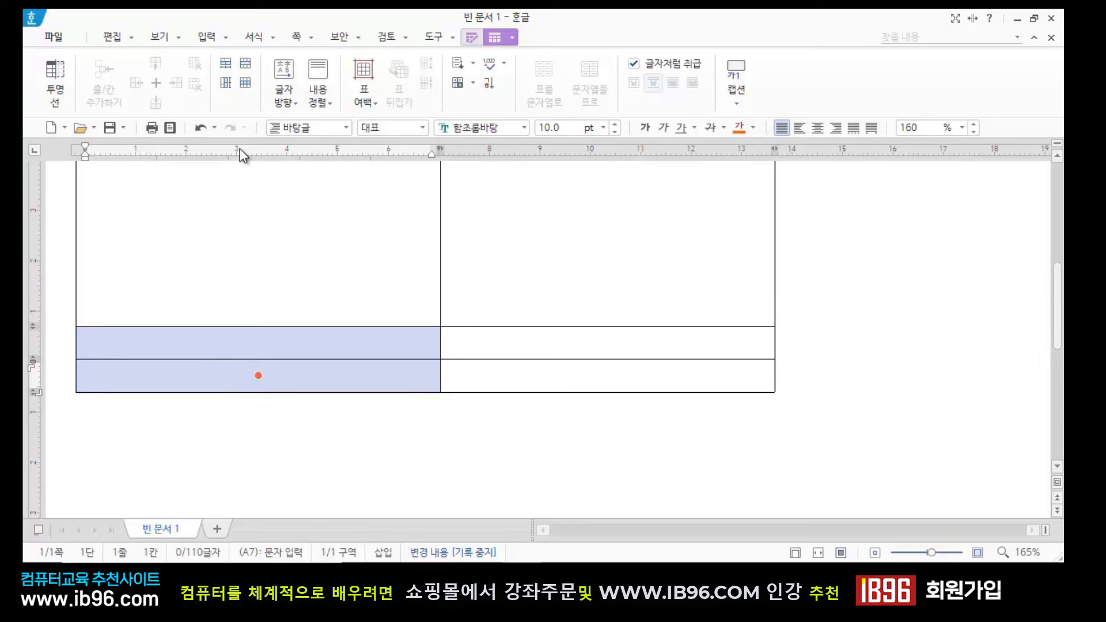
left_click(246, 83)
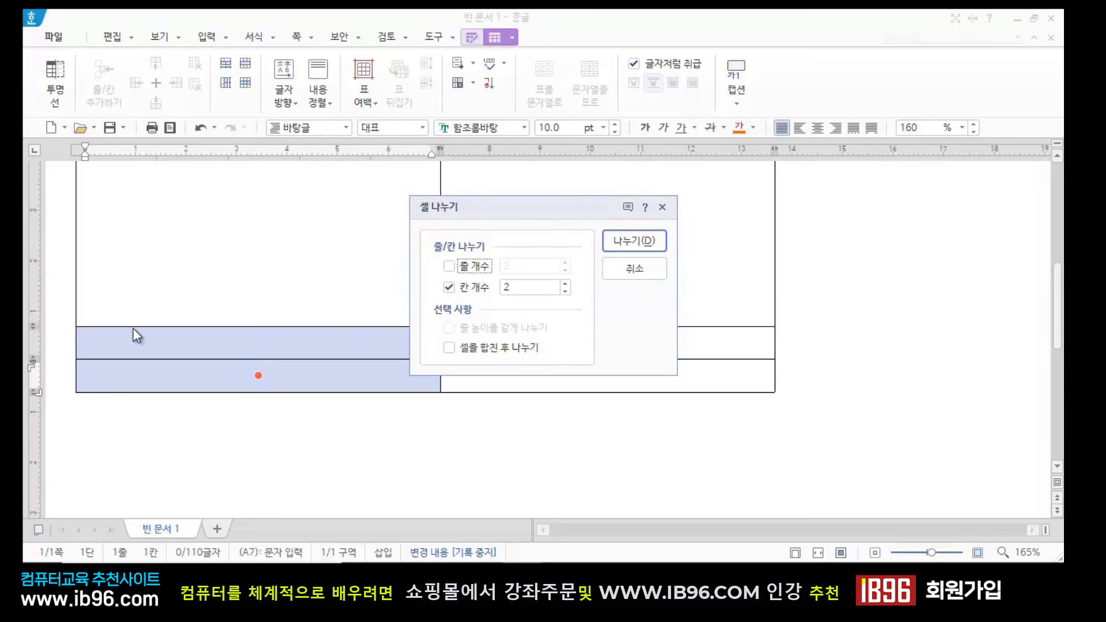
left_click(633, 240)
left_click(293, 445)
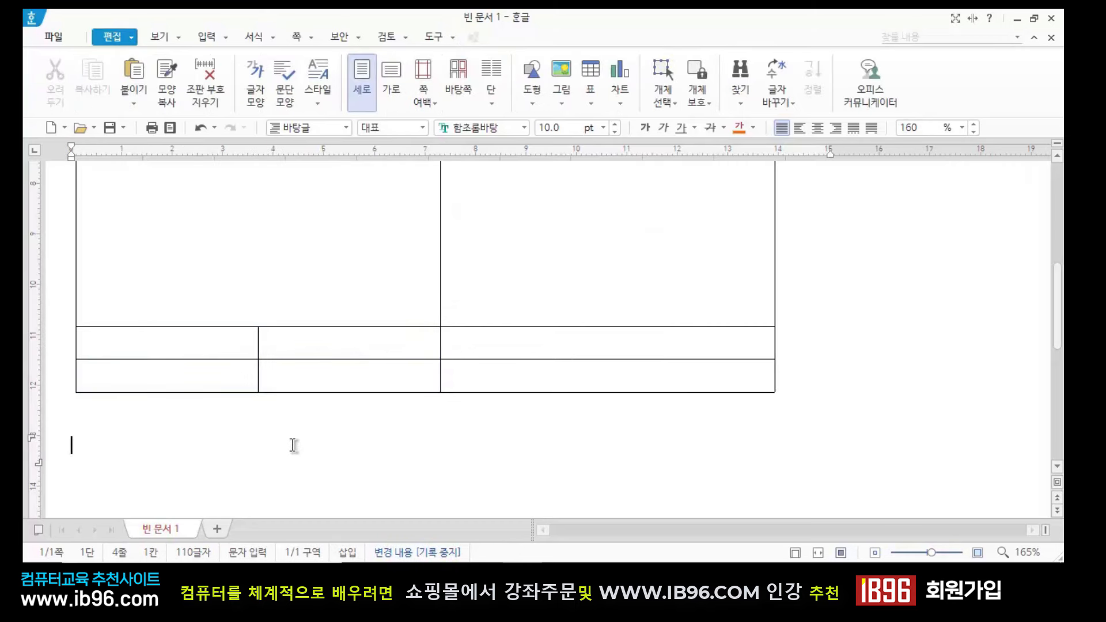
Narrow the first column of the last two rows to about a quarter of its width
left_click_drag(125, 342, 131, 375)
left_click(222, 481)
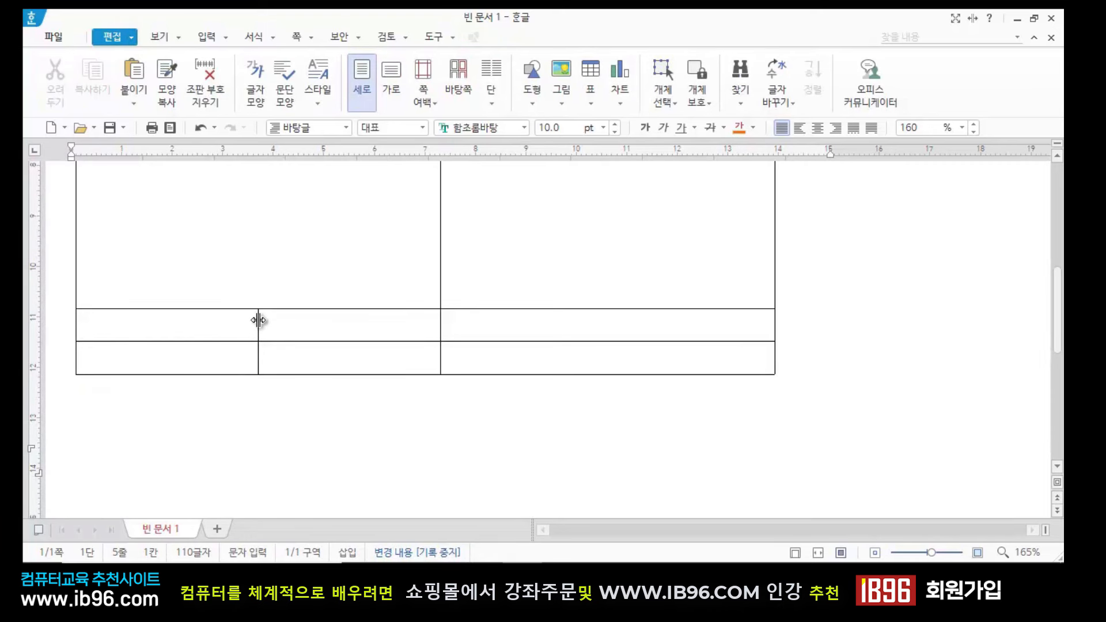
left_click(195, 333)
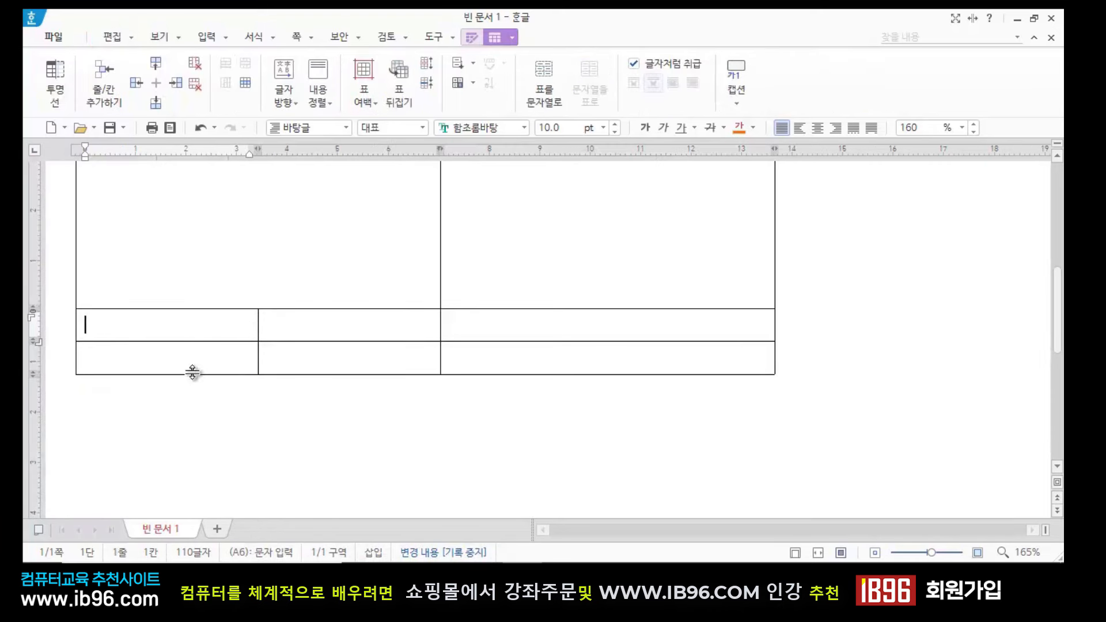
left_click(193, 369)
left_click(192, 327)
left_click(192, 348)
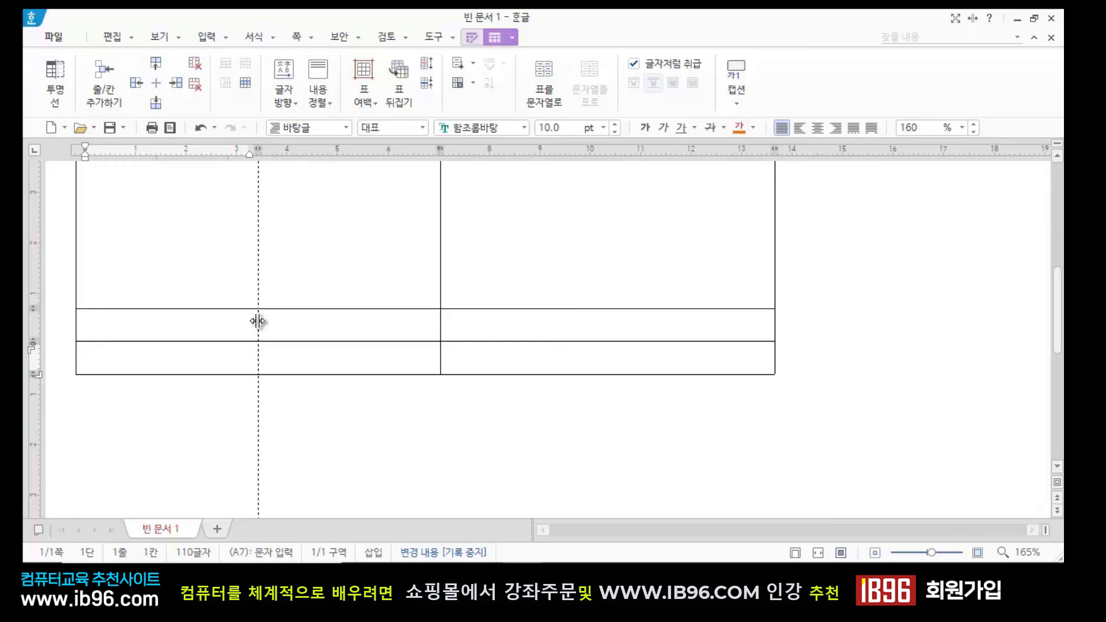
left_click_drag(257, 321, 115, 328)
left_click(183, 453)
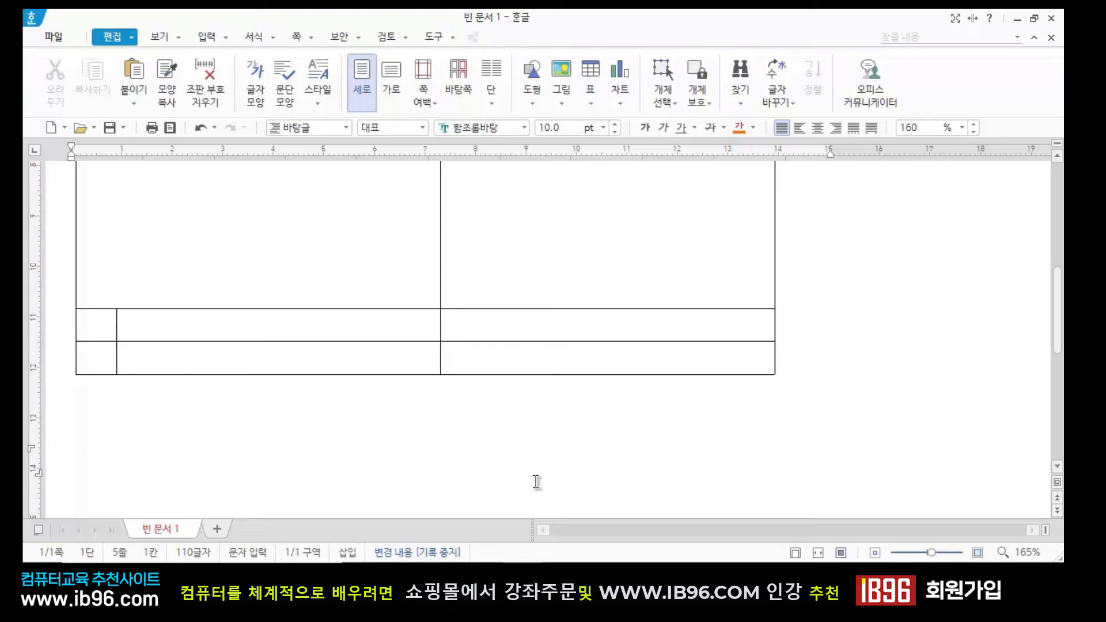
Merge the two narrow first-column cells of the last two rows into one tall cell
left_click(118, 382)
left_click(173, 322)
left_click(172, 358)
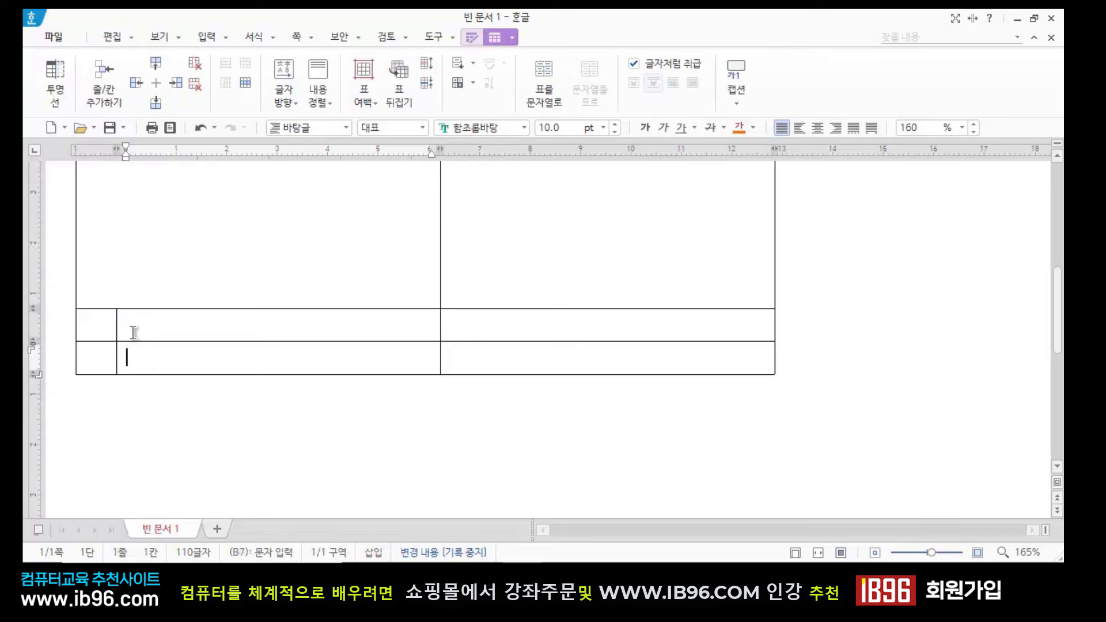
left_click(163, 324)
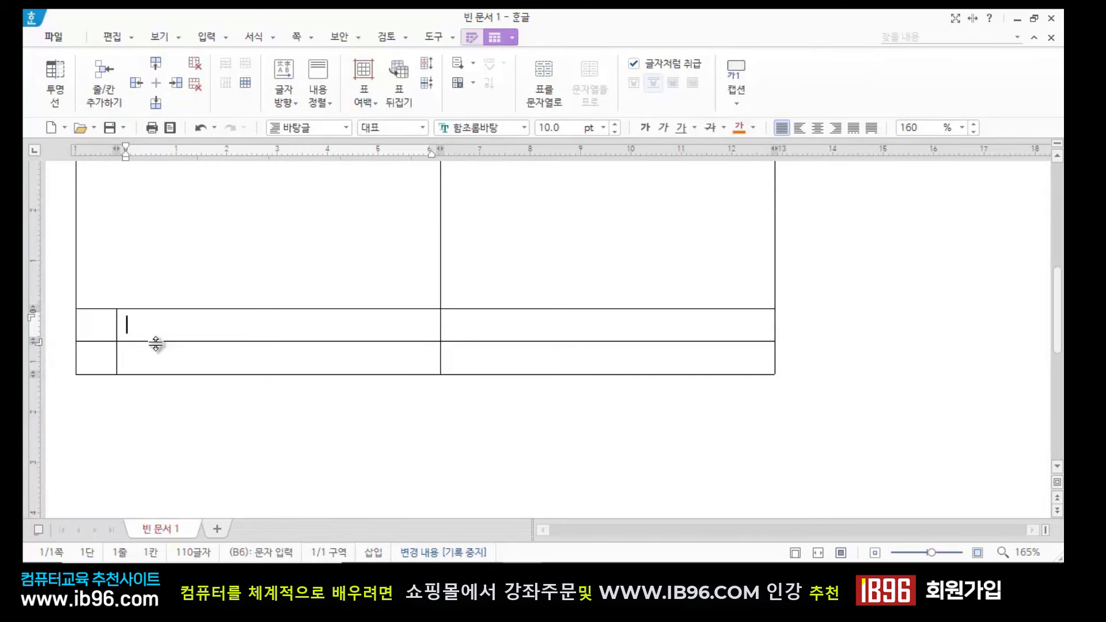
left_click(85, 324)
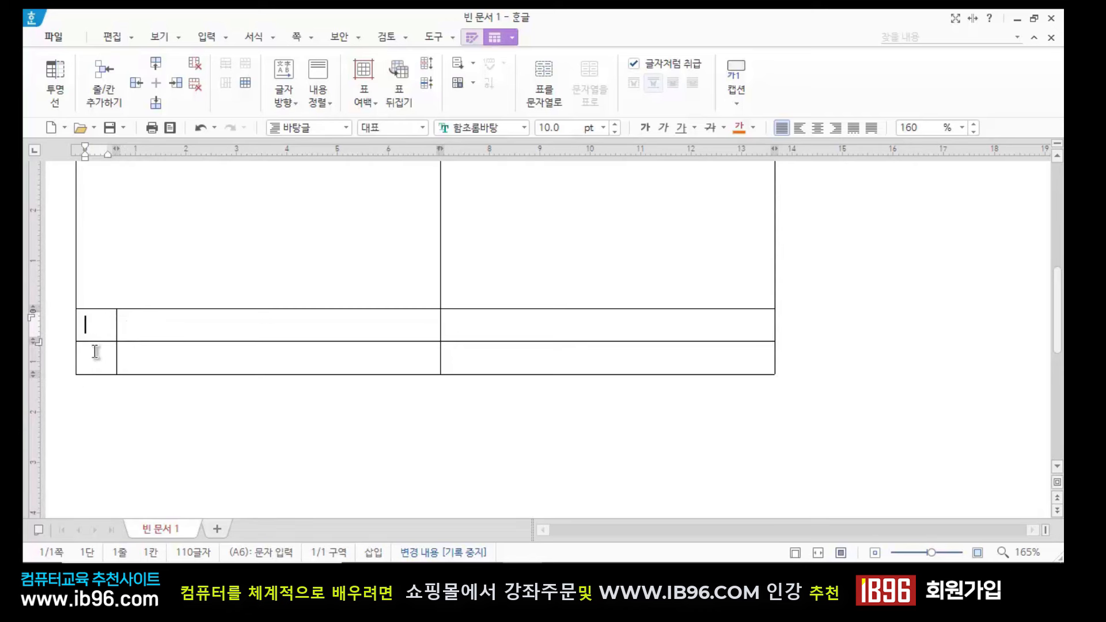
left_click(99, 351)
left_click(99, 326)
left_click(100, 361)
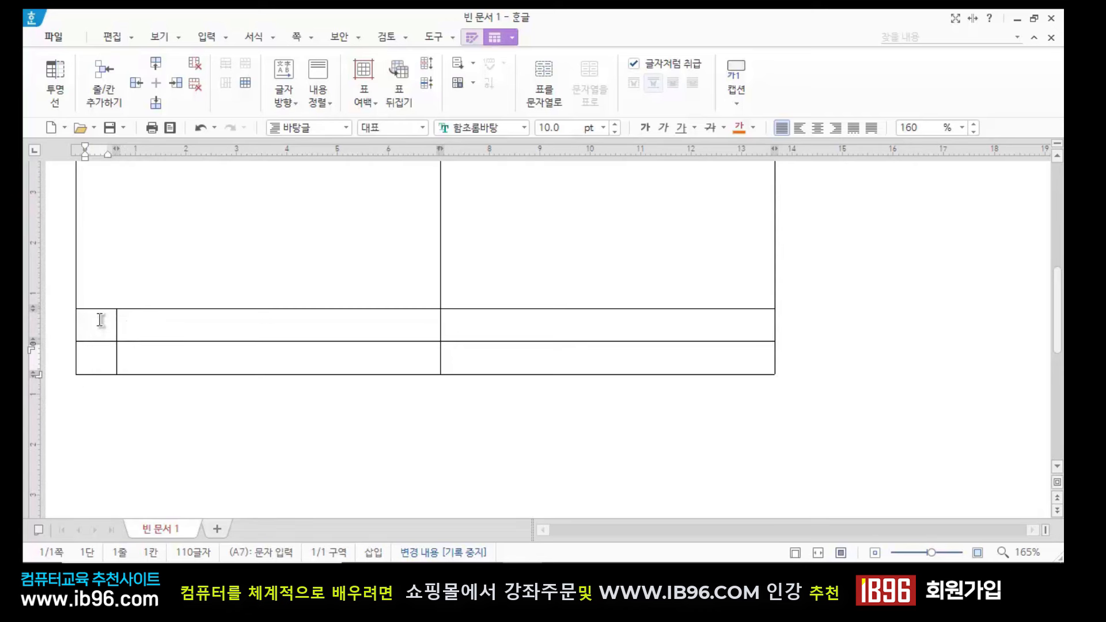
left_click_drag(101, 320, 101, 351)
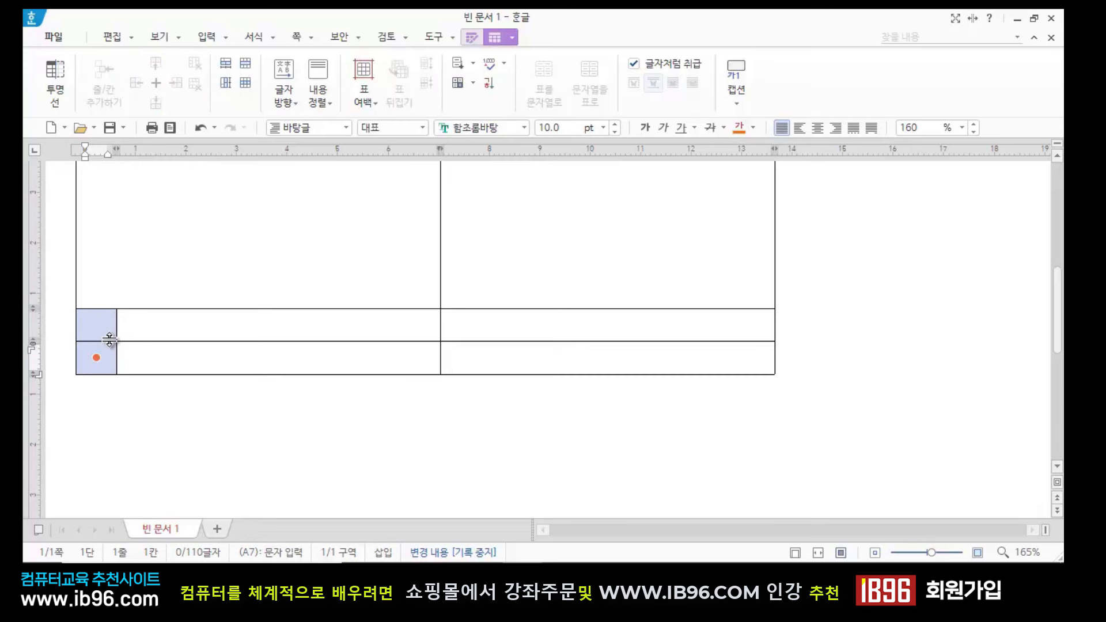
key("m")
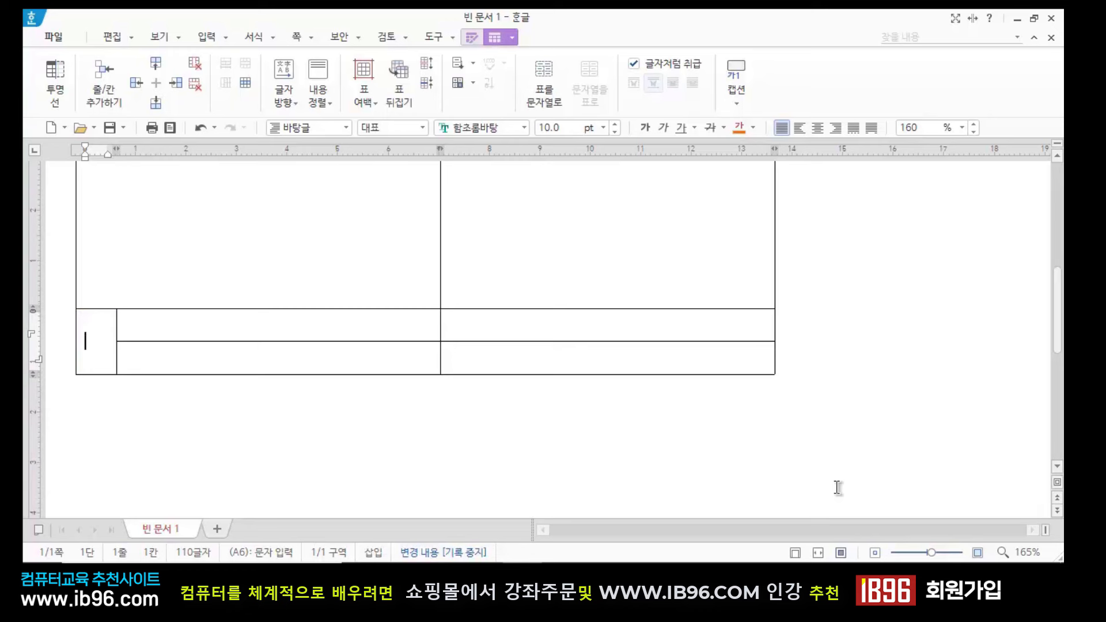
Enter 검토부서 in the merged narrow cell
type("ㄱ")
type("토")
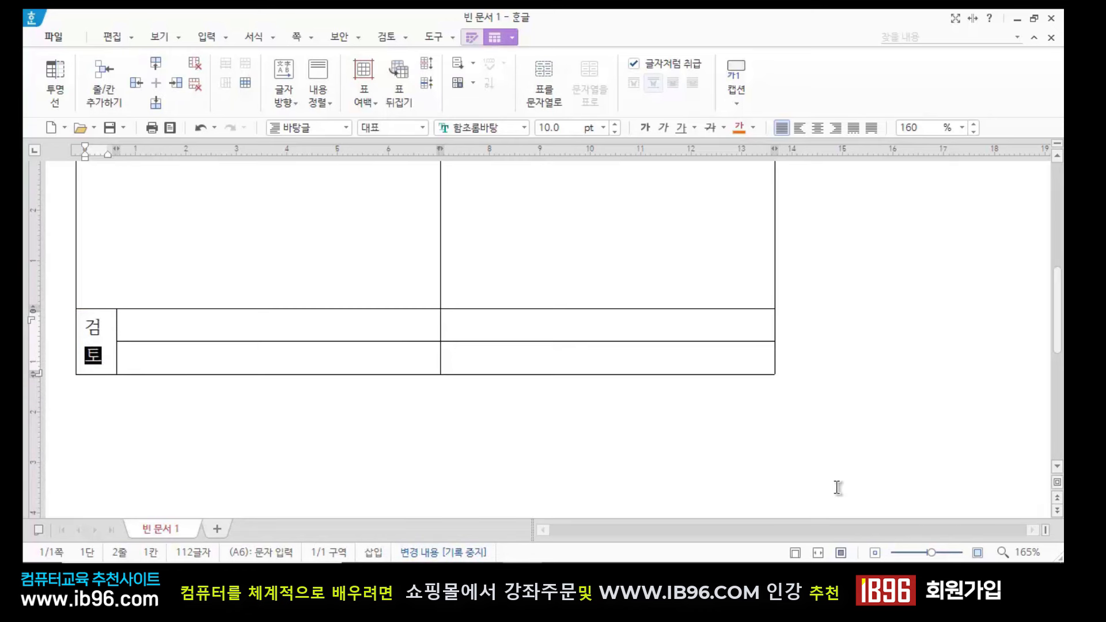
type("부서")
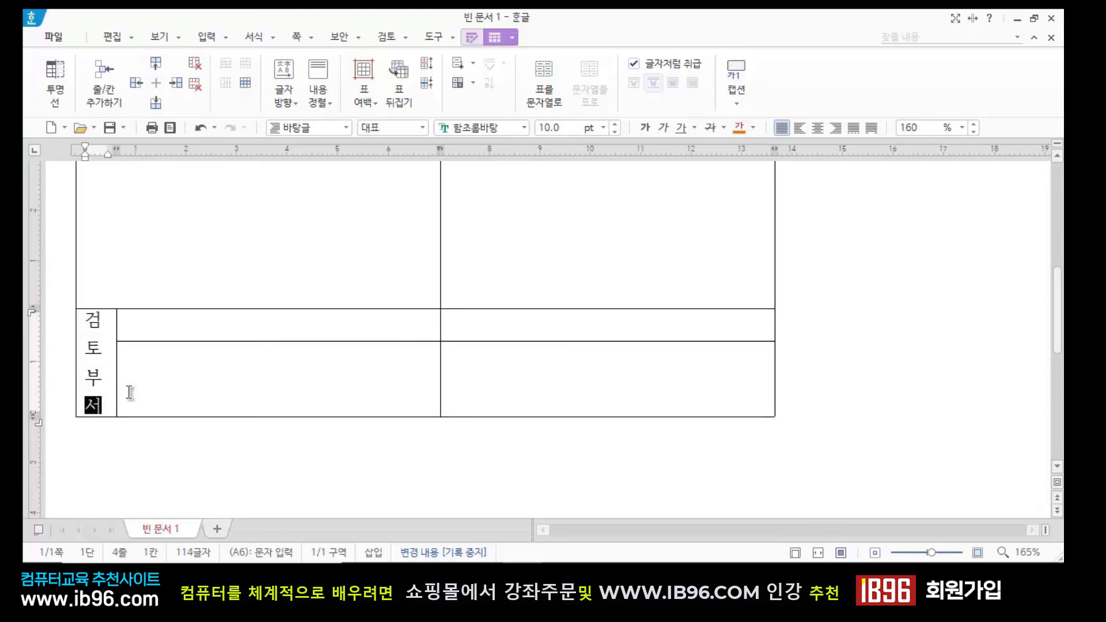
left_click(155, 447)
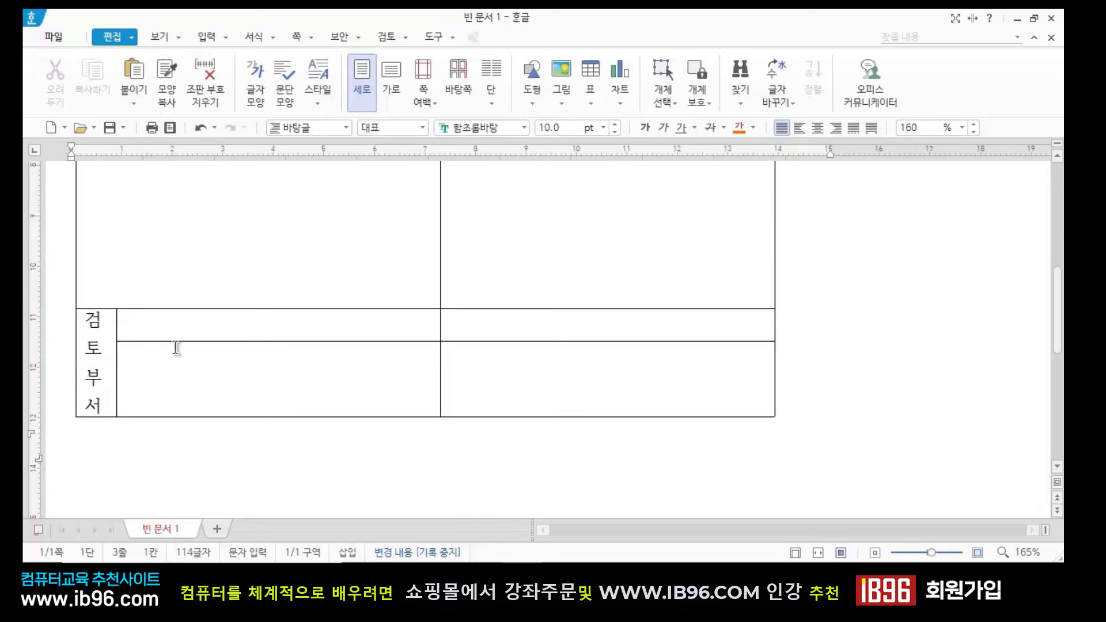
Set the line spacing of the 검토부서 text to 100%
left_click_drag(86, 318, 99, 402)
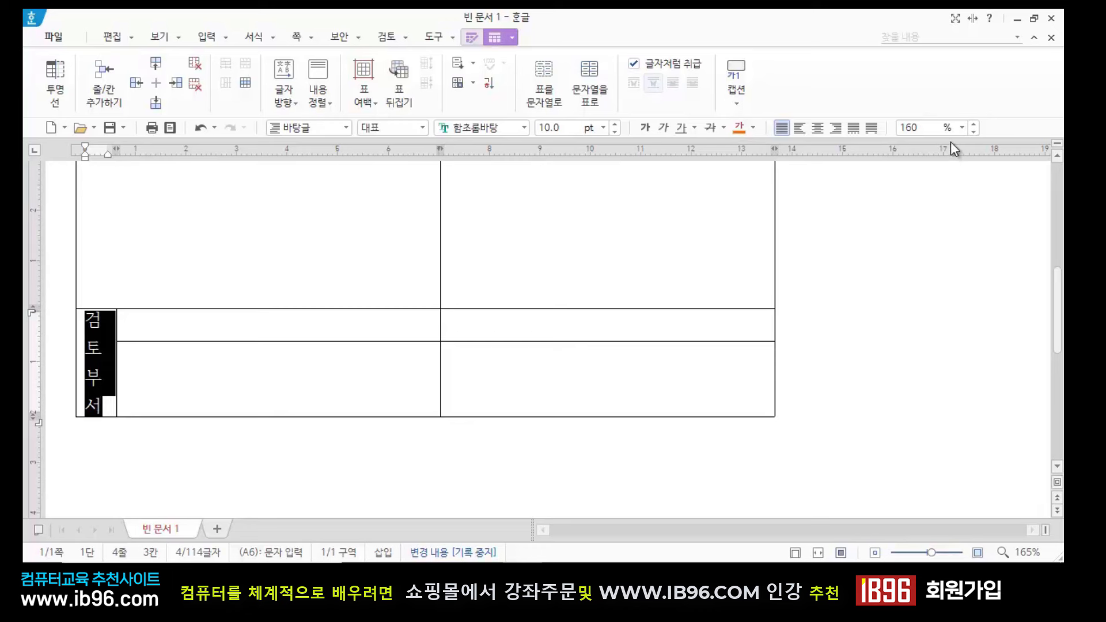
left_click(910, 126)
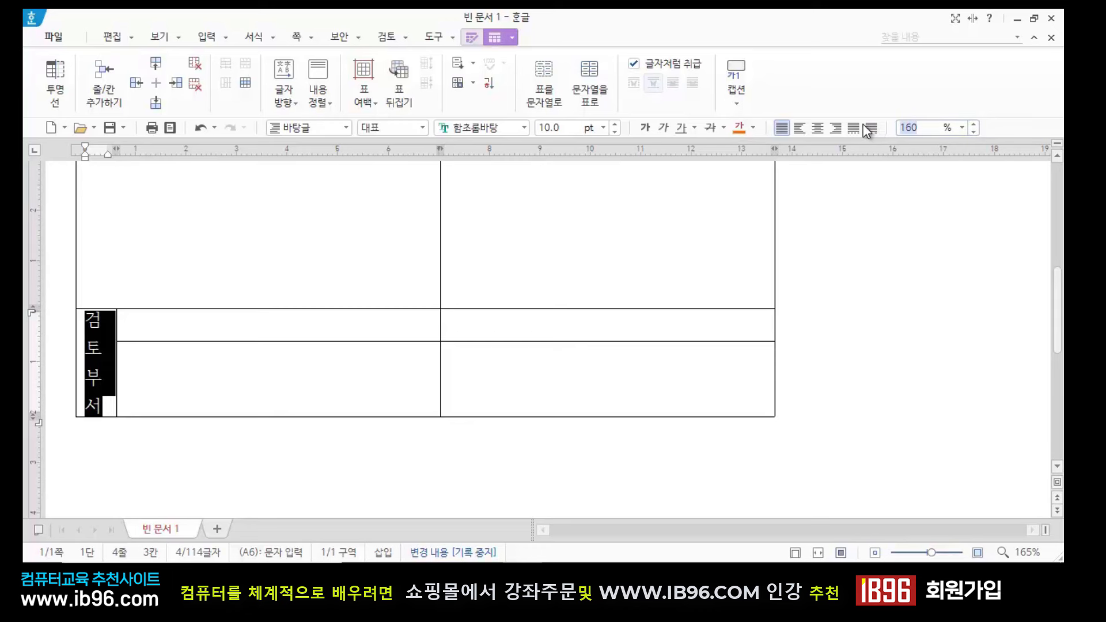
type("100")
key("Return")
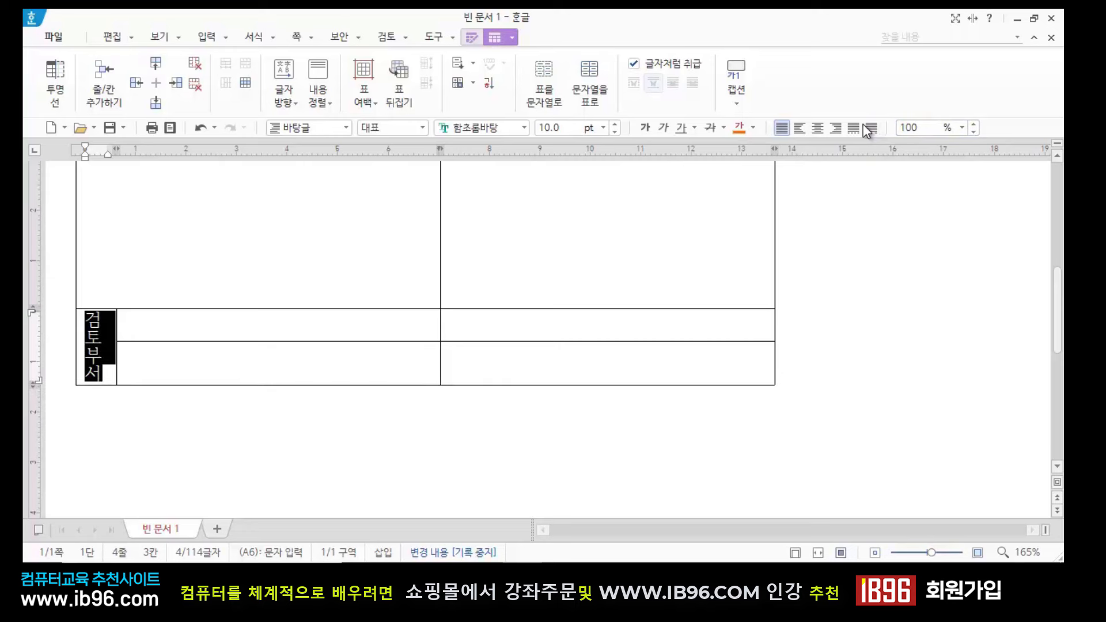
left_click(245, 456)
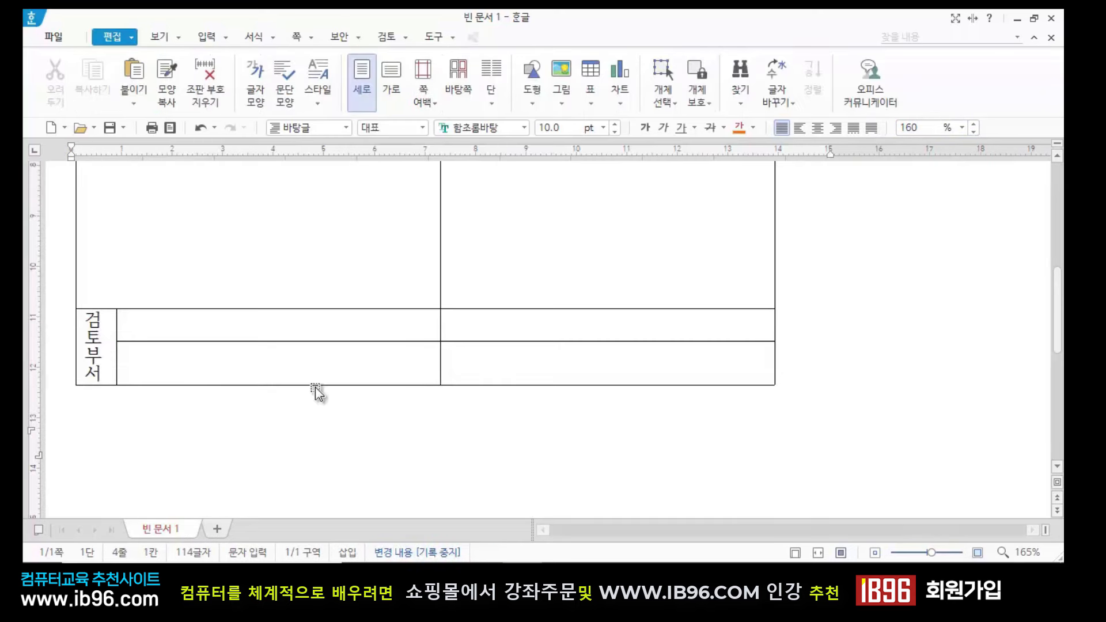
Equalize the heights of the two rows of empty cells beside 검토부서
left_click(323, 364)
left_click(364, 456)
left_click(242, 369)
left_click(242, 321)
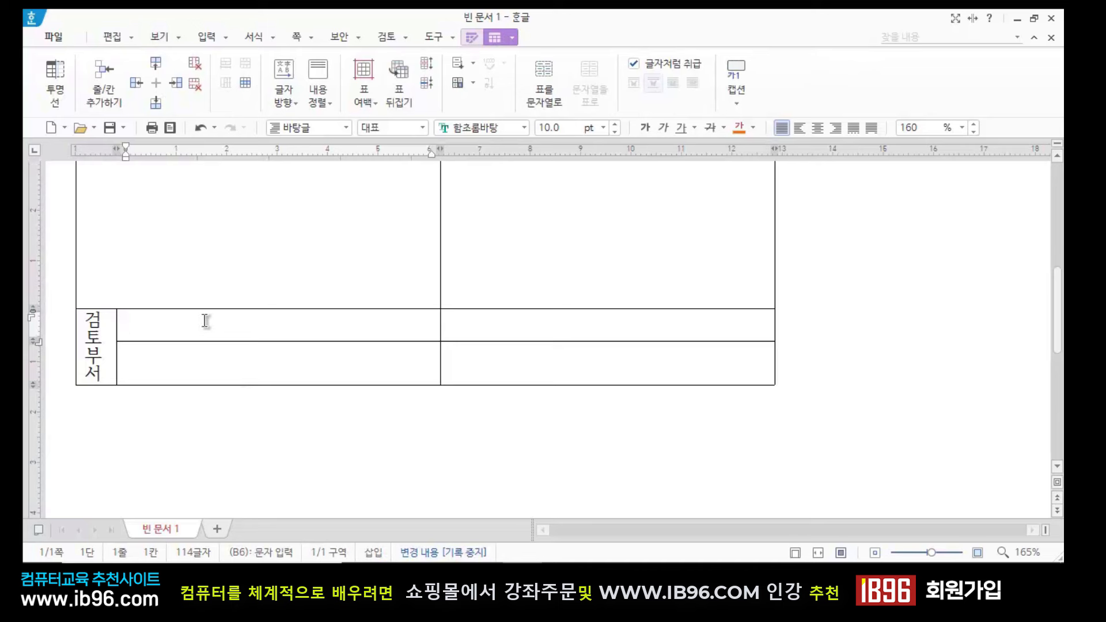
left_click_drag(220, 323, 509, 358)
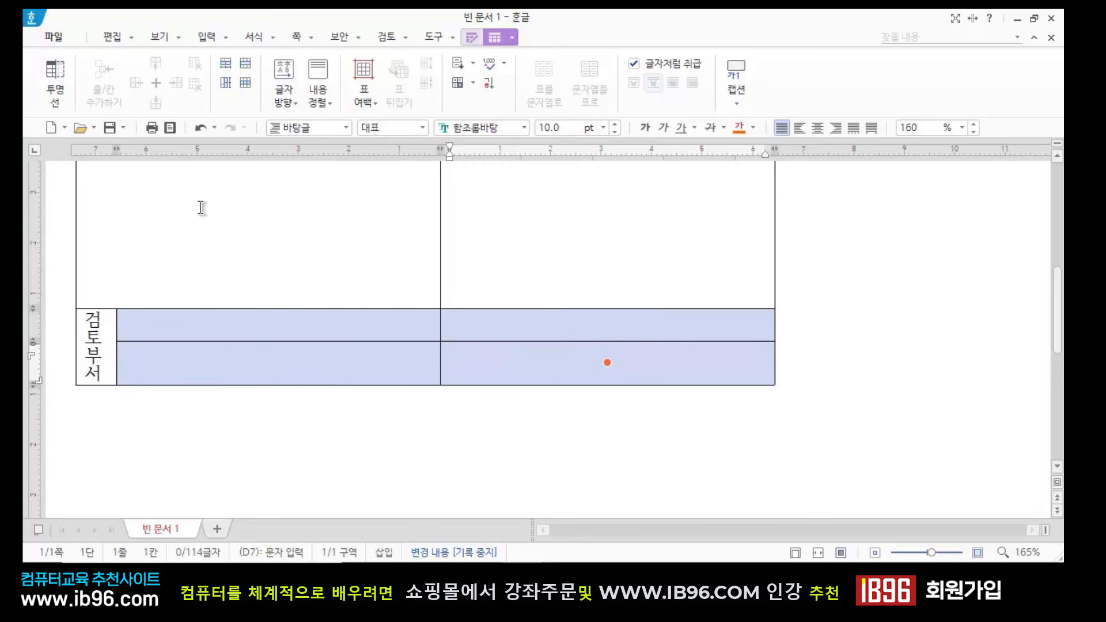
left_click(226, 82)
left_click(510, 452)
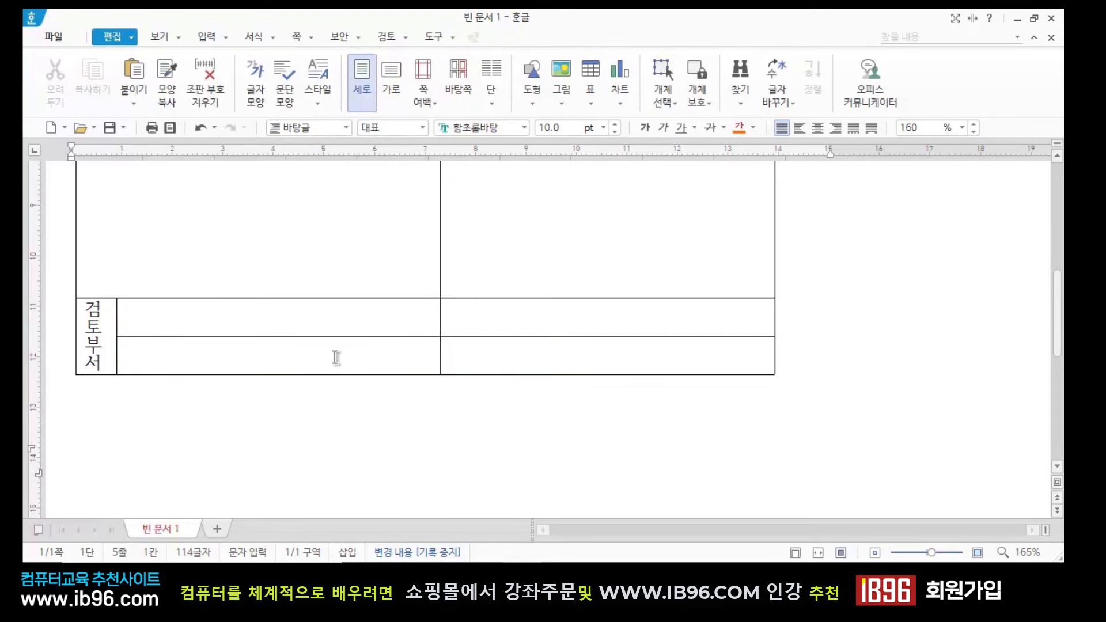
left_click(210, 311)
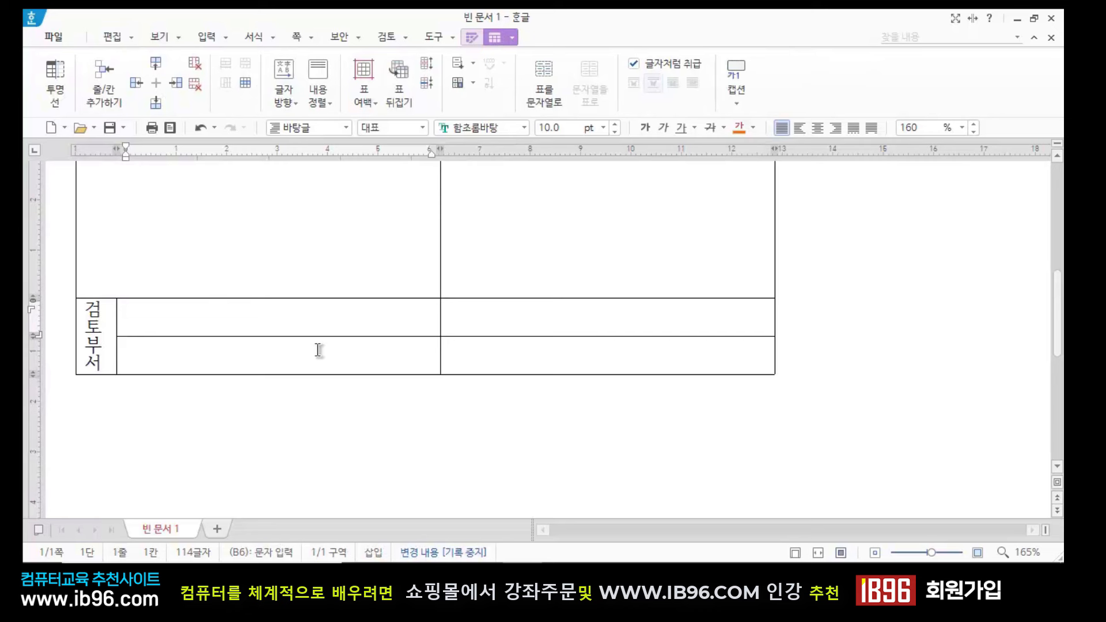
Enter 부(과) in both cells directly beside the 검토부서 label
type("부(과")
left_click(141, 358)
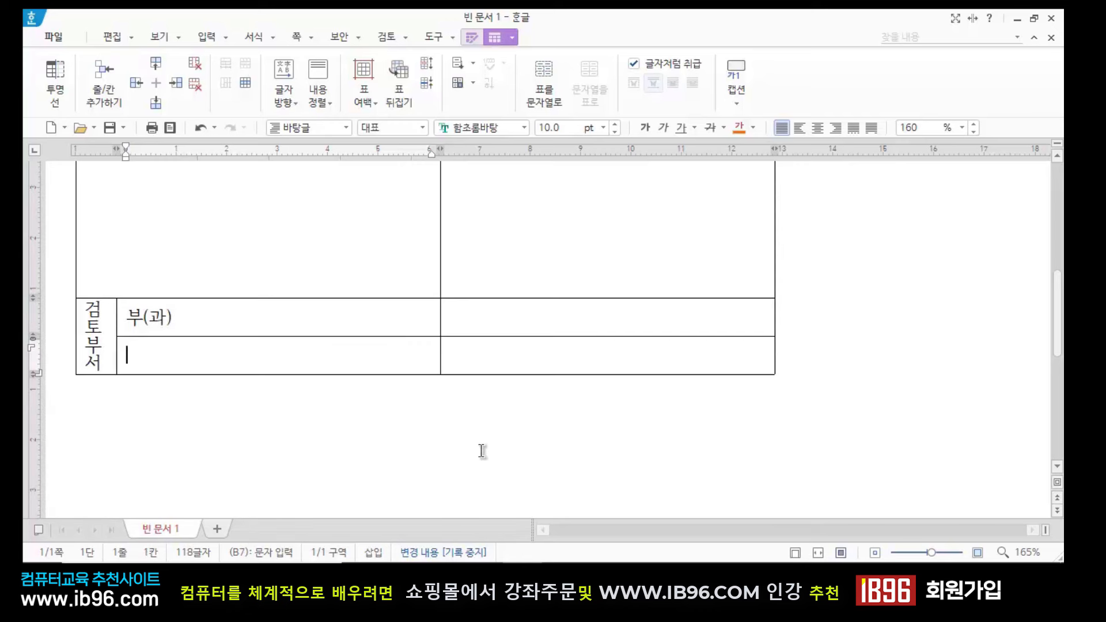
type("부")
type("(ㄱ")
type(")")
Narrow the 검토부서 column slightly so its edge sits closer to the text
left_click(109, 321)
left_click_drag(116, 321, 110, 320)
left_click(163, 432)
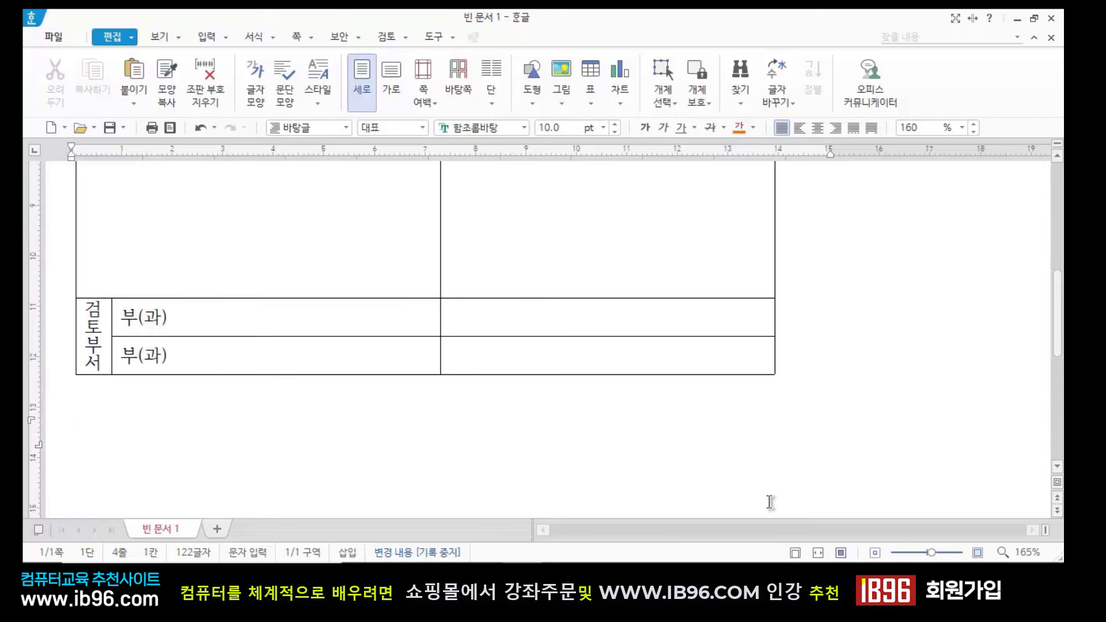
Shift the table's central vertical border slightly to the right, widening the 부서 and 현재 작업공정 side
scroll(740, 510, "up", 6)
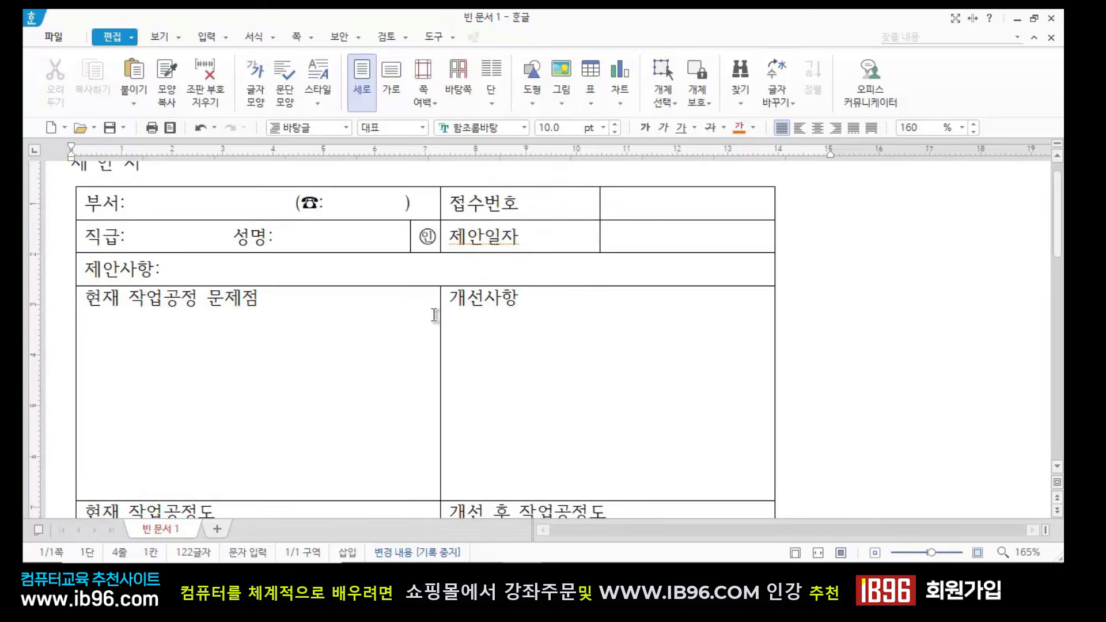
scroll(437, 349, "down", 6)
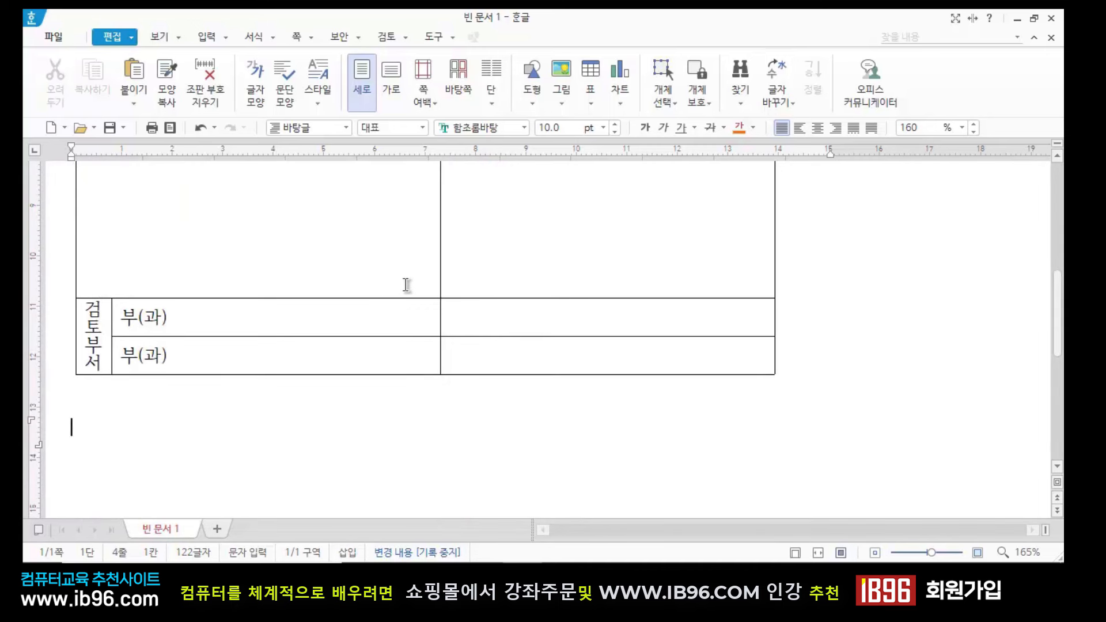
scroll(408, 284, "up", 6)
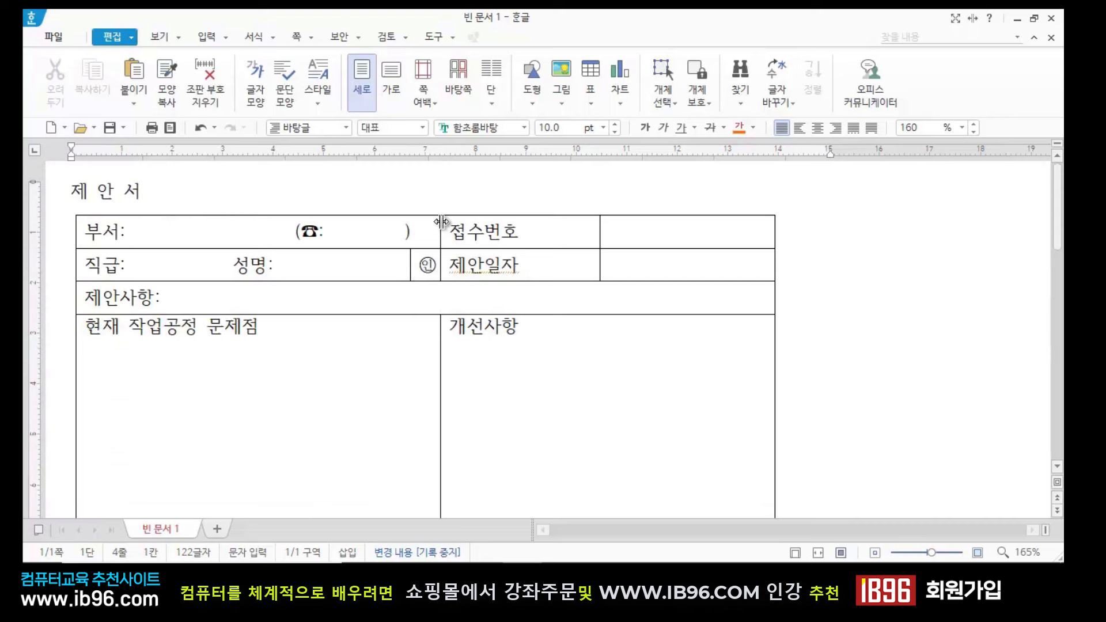
left_click_drag(439, 222, 445, 225)
Narrow only the two 부(과) cells so they fit closely around their text, widening the empty cells beside them
scroll(509, 420, "down", 6)
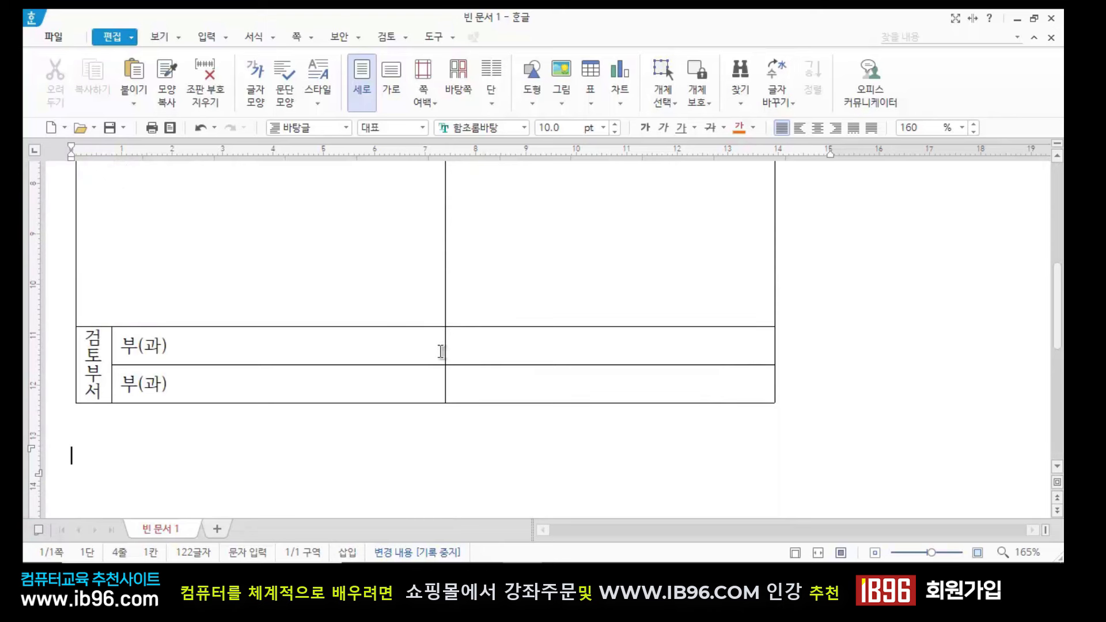
left_click_drag(422, 339, 424, 370)
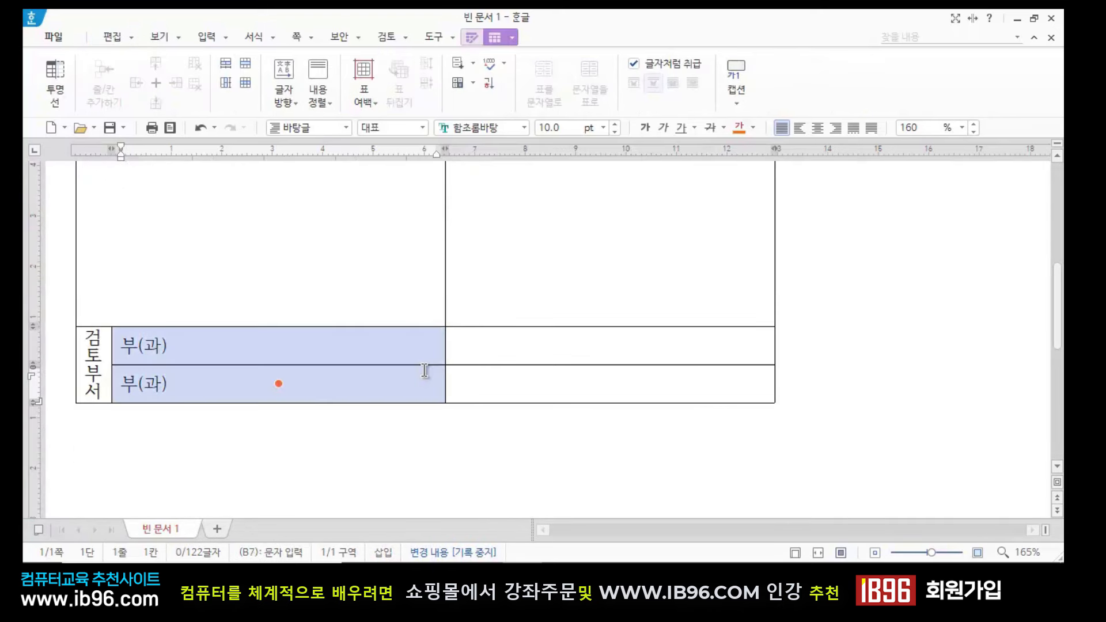
left_click(460, 457)
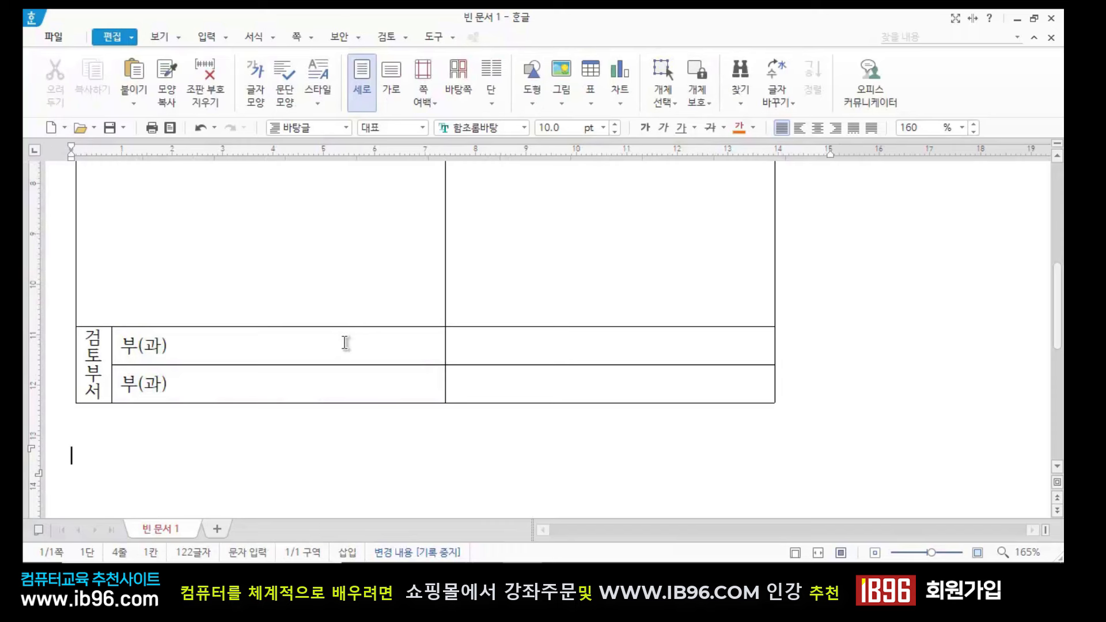
left_click_drag(345, 343, 353, 375)
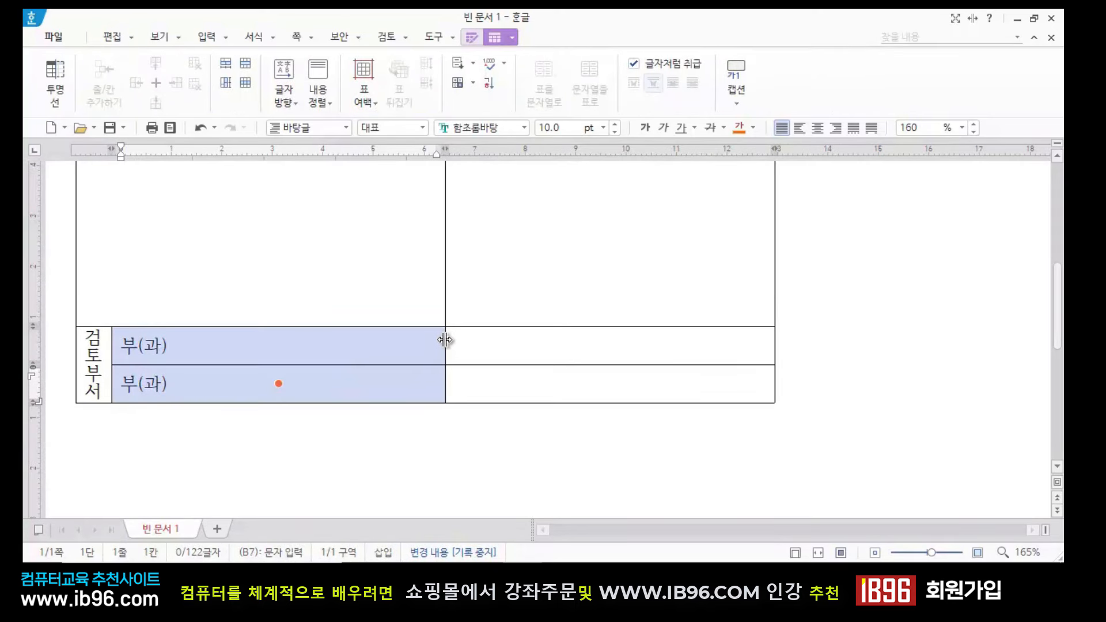
left_click_drag(444, 340, 398, 337)
left_click_drag(364, 336, 188, 346)
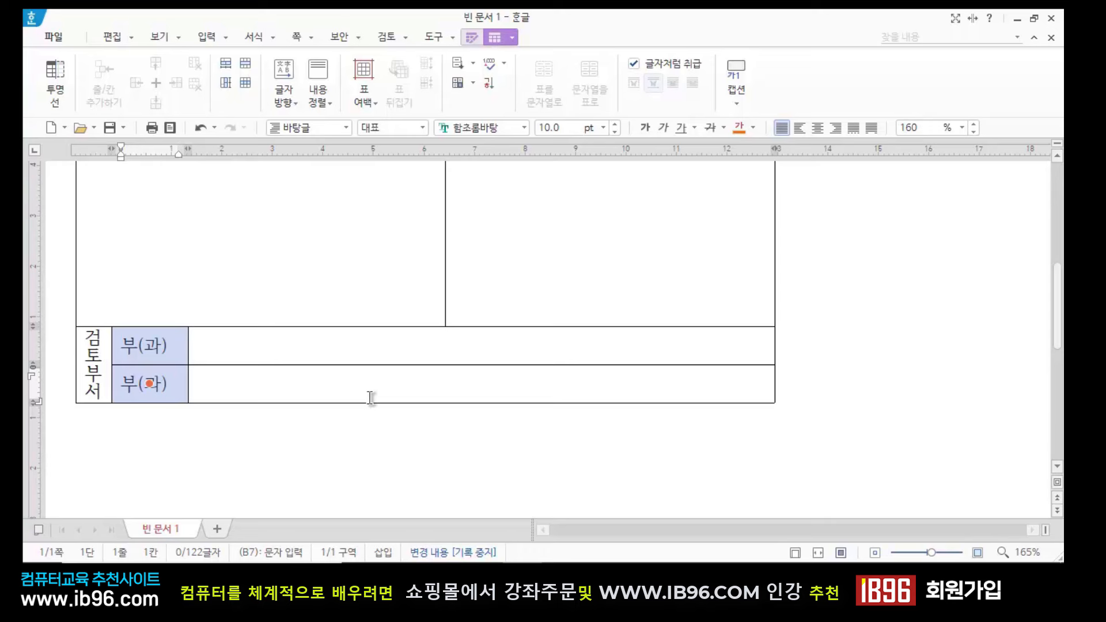
left_click(354, 478)
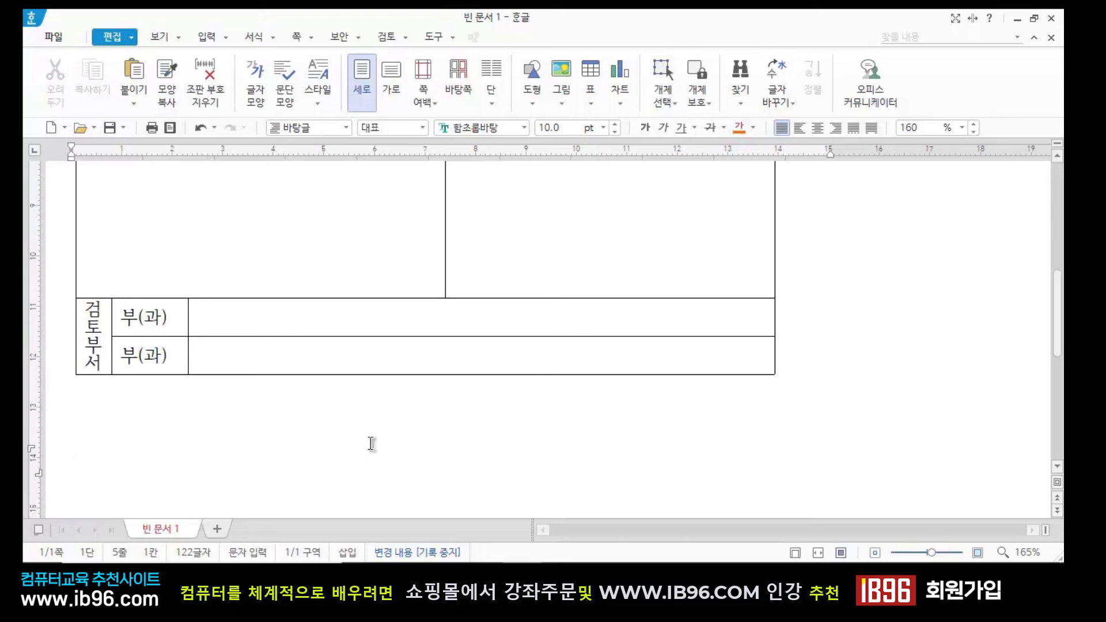
Split each of the two wide empty cells beside 부(과) into 2 columns
scroll(602, 406, "up", 2)
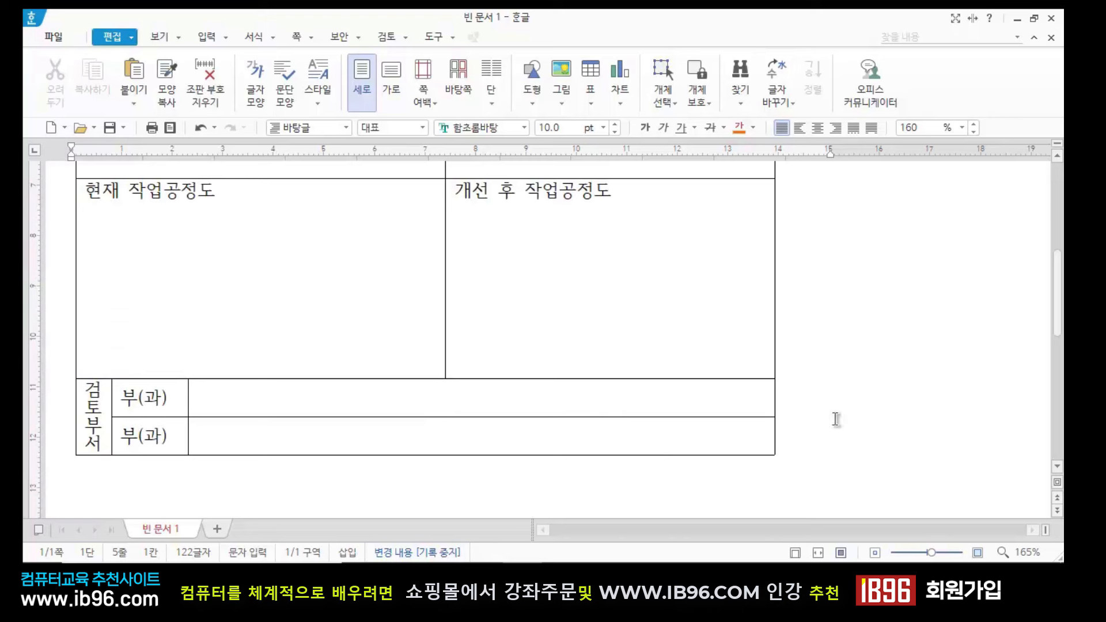
scroll(726, 461, "down", 1)
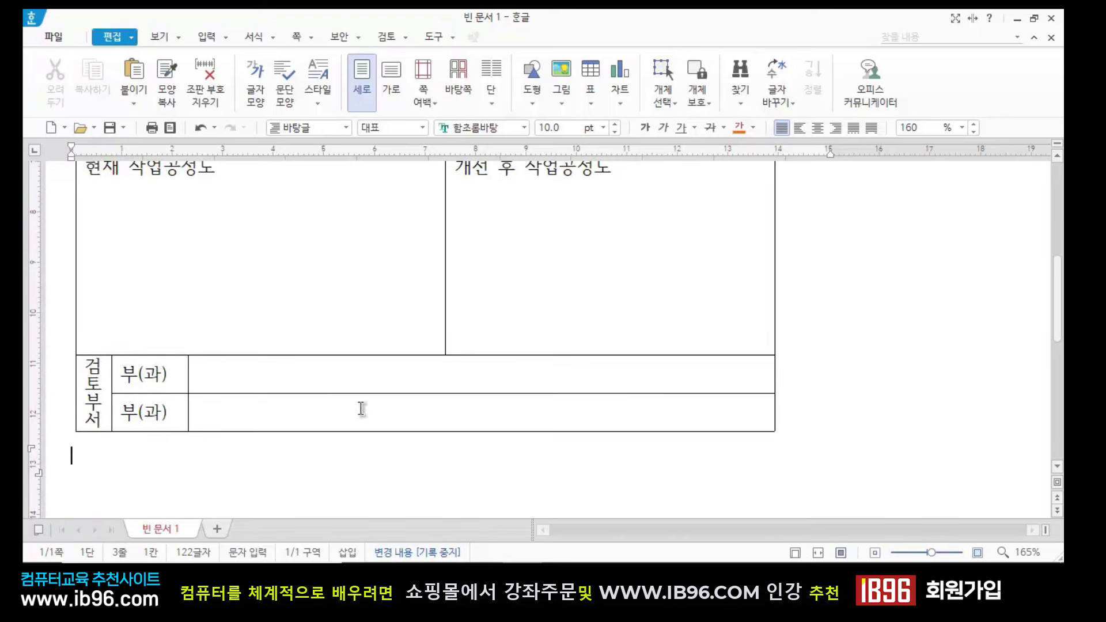
left_click(718, 370)
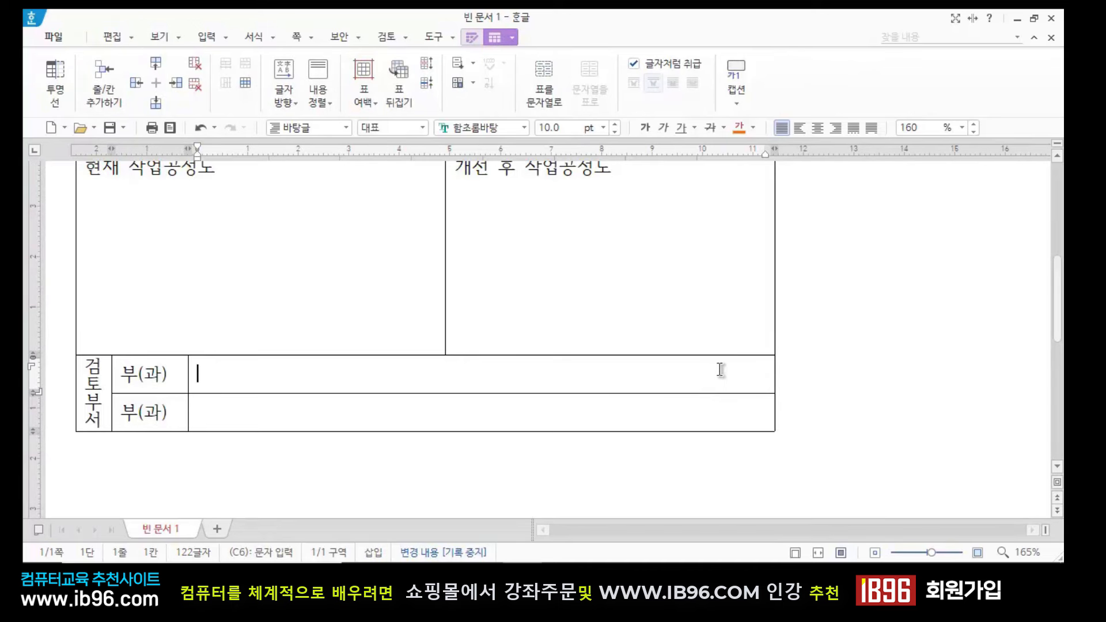
left_click_drag(720, 367, 718, 403)
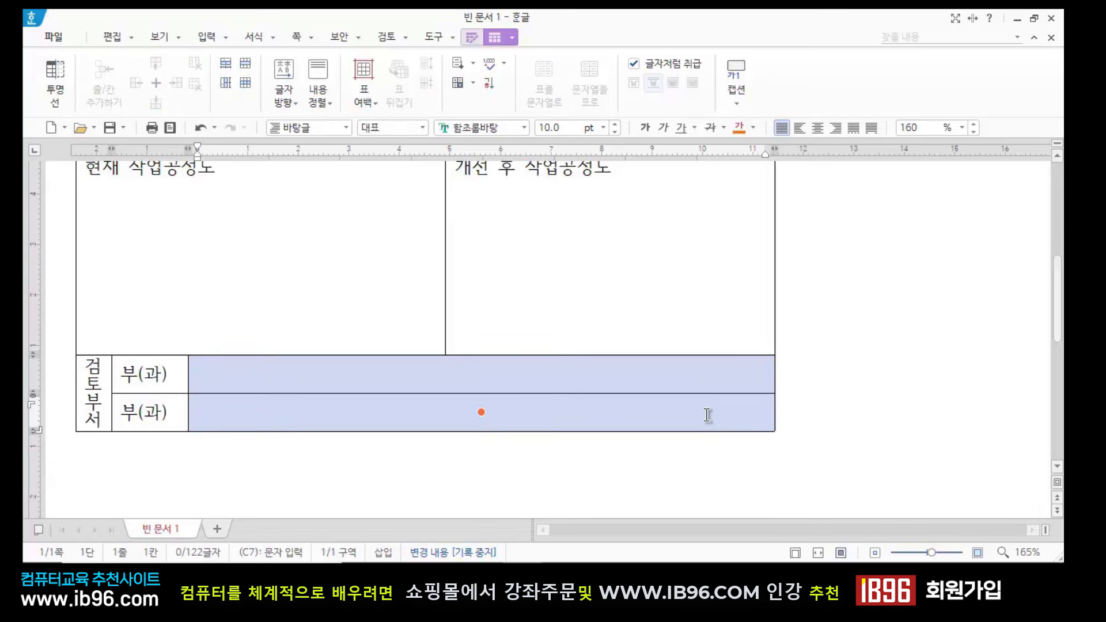
left_click(244, 87)
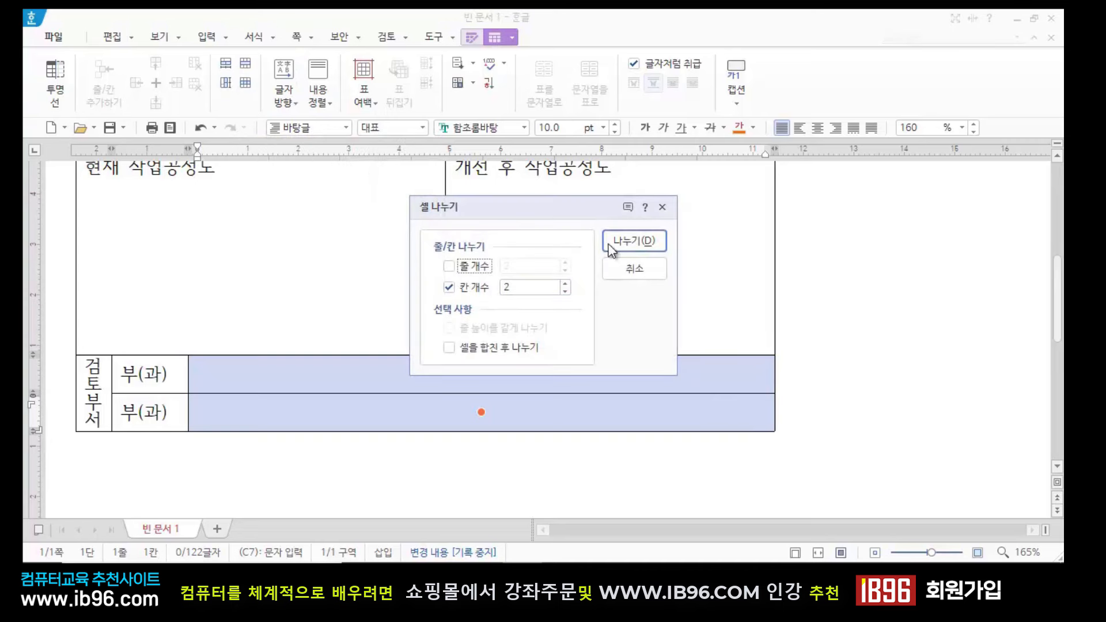
left_click(634, 240)
left_click(886, 424)
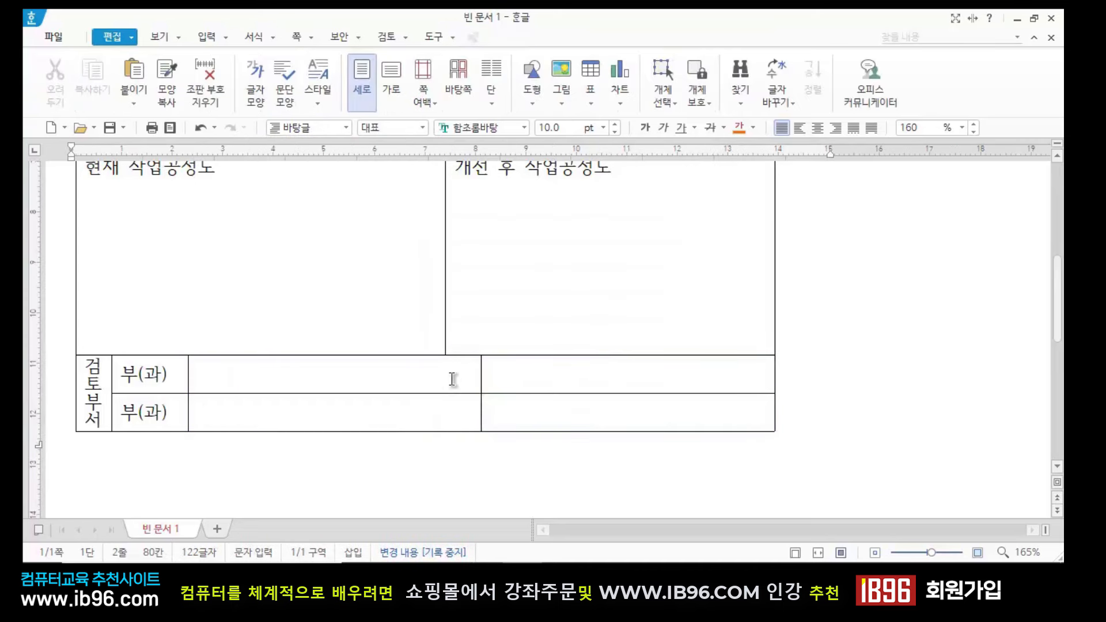
Shift the new divider in the 검토부서 rows far to the right, leaving two narrow cells at the row ends
left_click_drag(459, 376, 523, 407)
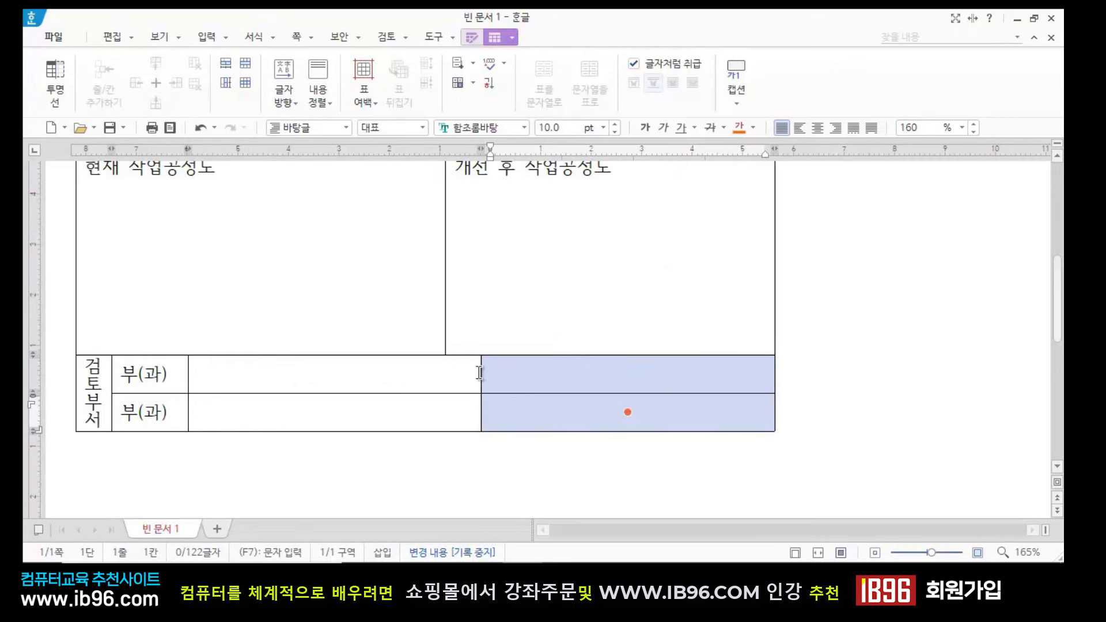
left_click_drag(480, 371, 673, 372)
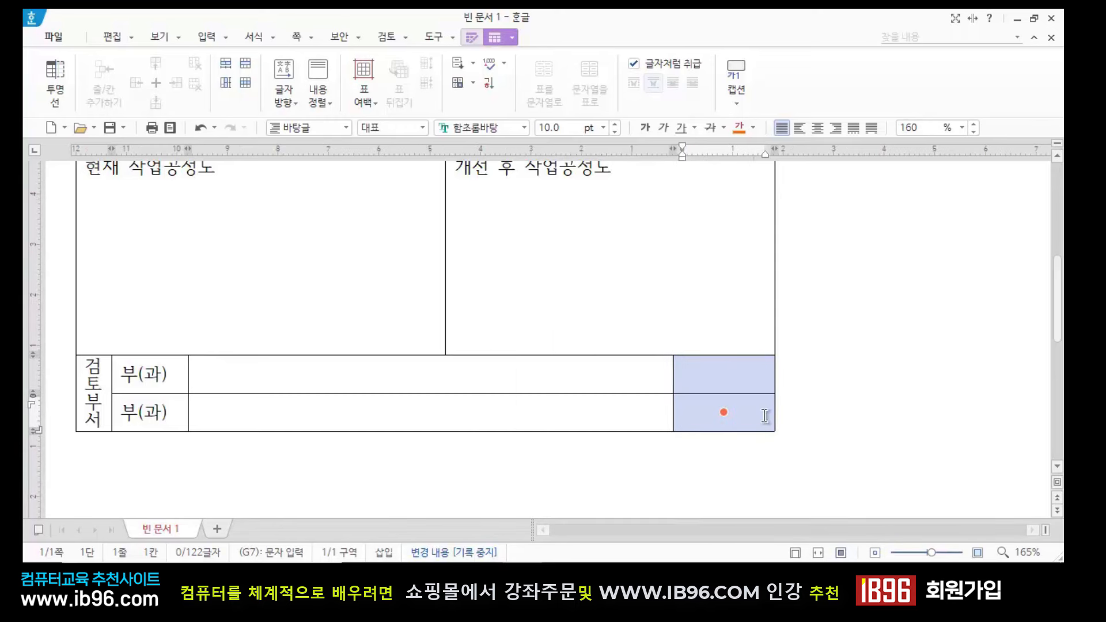
left_click(842, 423)
Enter 부서장 in both narrow cells at the end of the 검토부서 rows
left_click(721, 374)
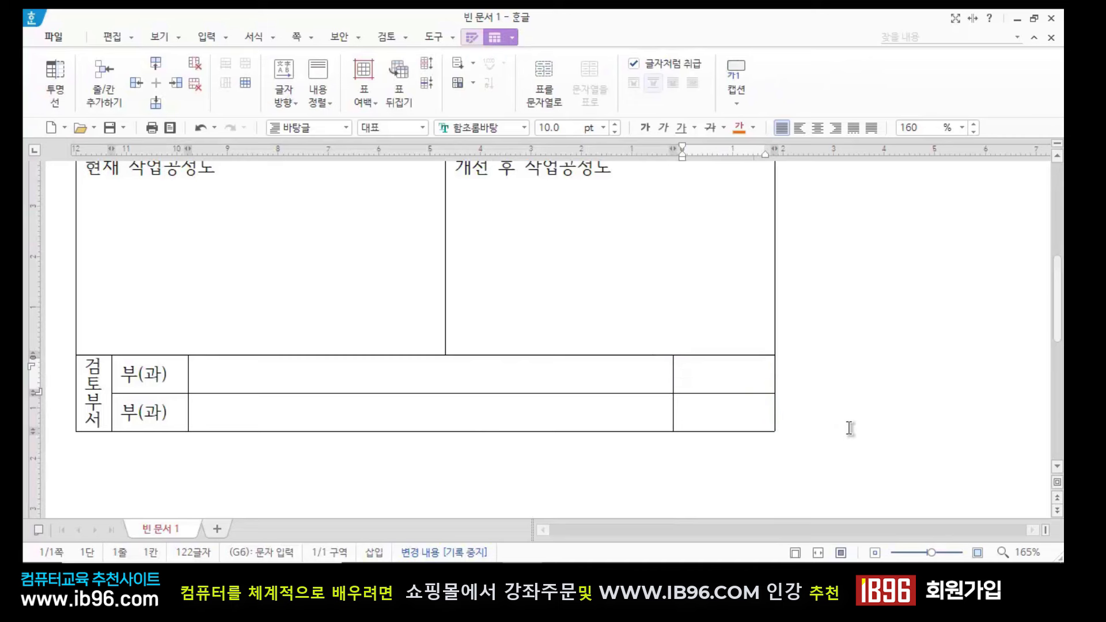
type("부서장")
key("Down")
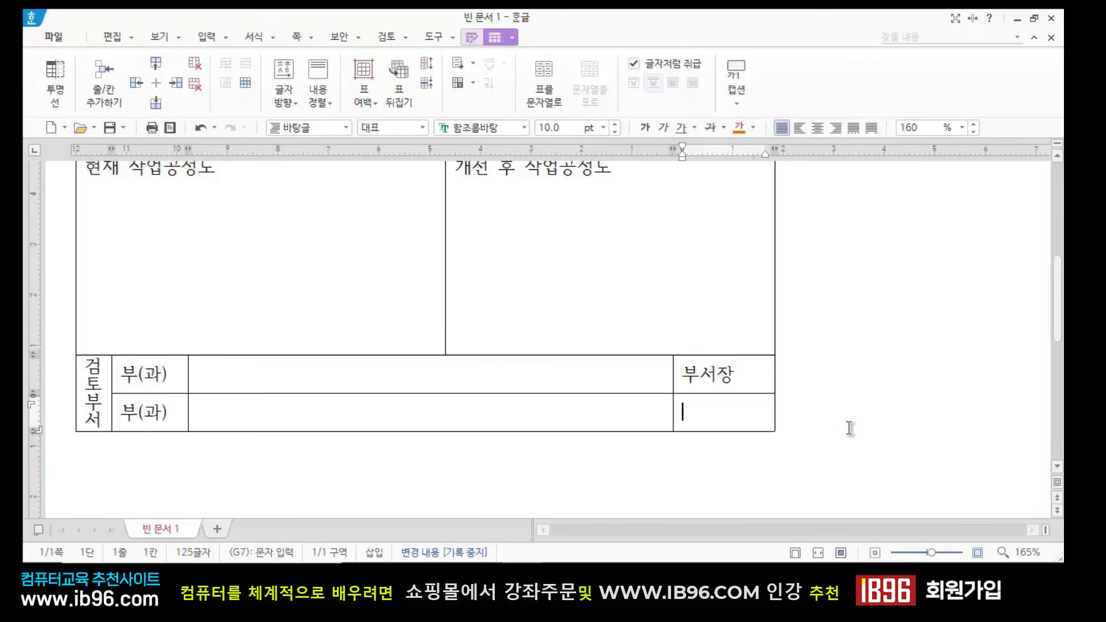
type("부서장")
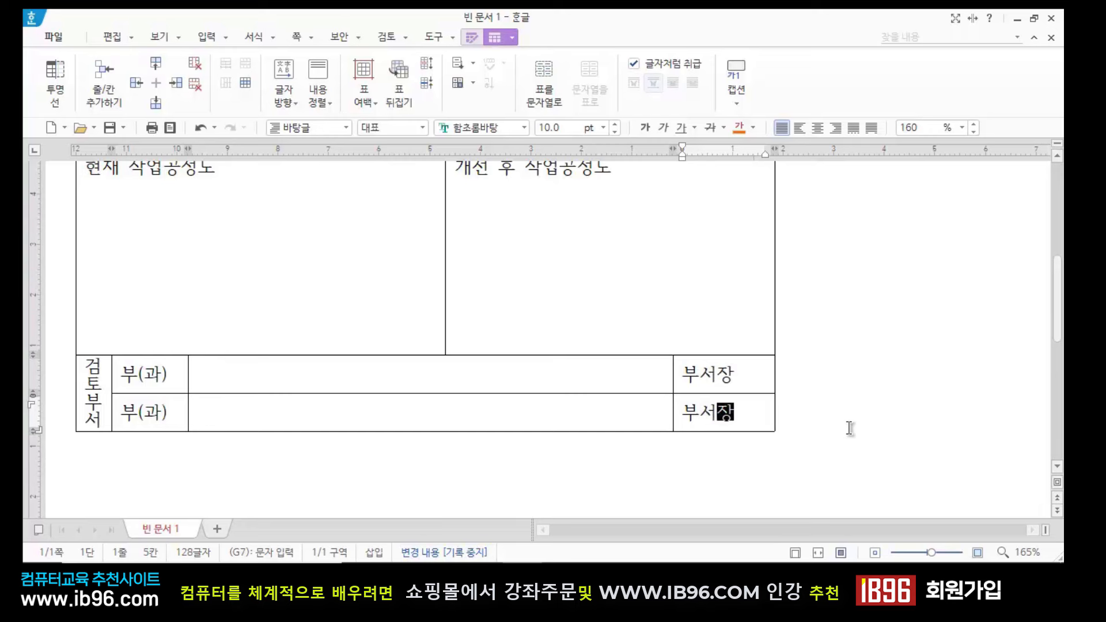
left_click(547, 493)
Center the 접수번호 and 제안일자 labels horizontally in their cells
scroll(568, 486, "up", 5)
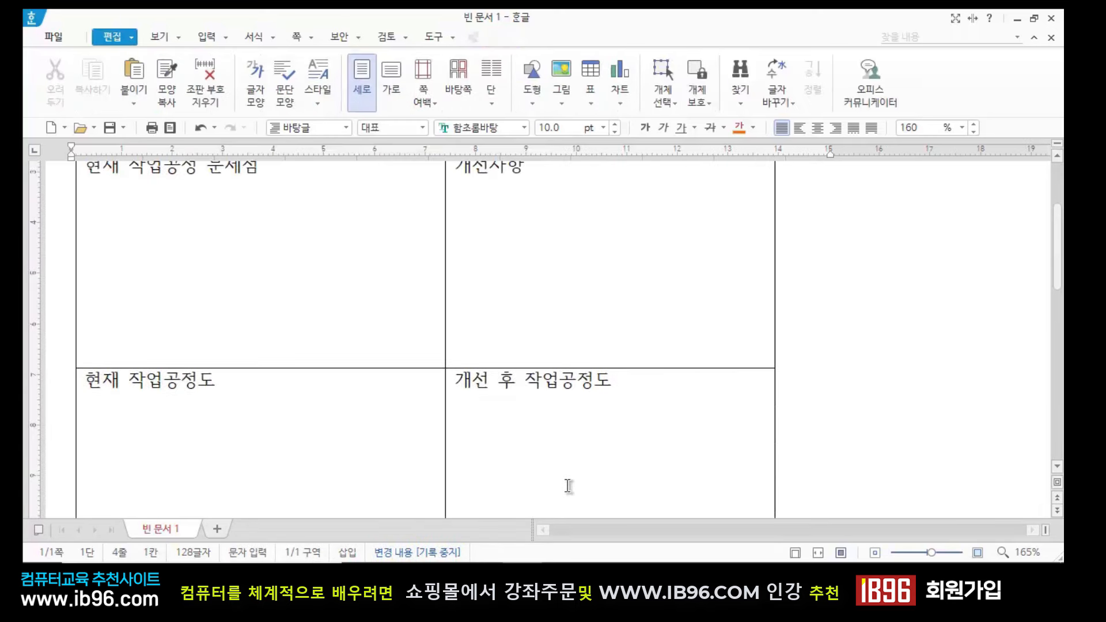
scroll(568, 486, "down", 5)
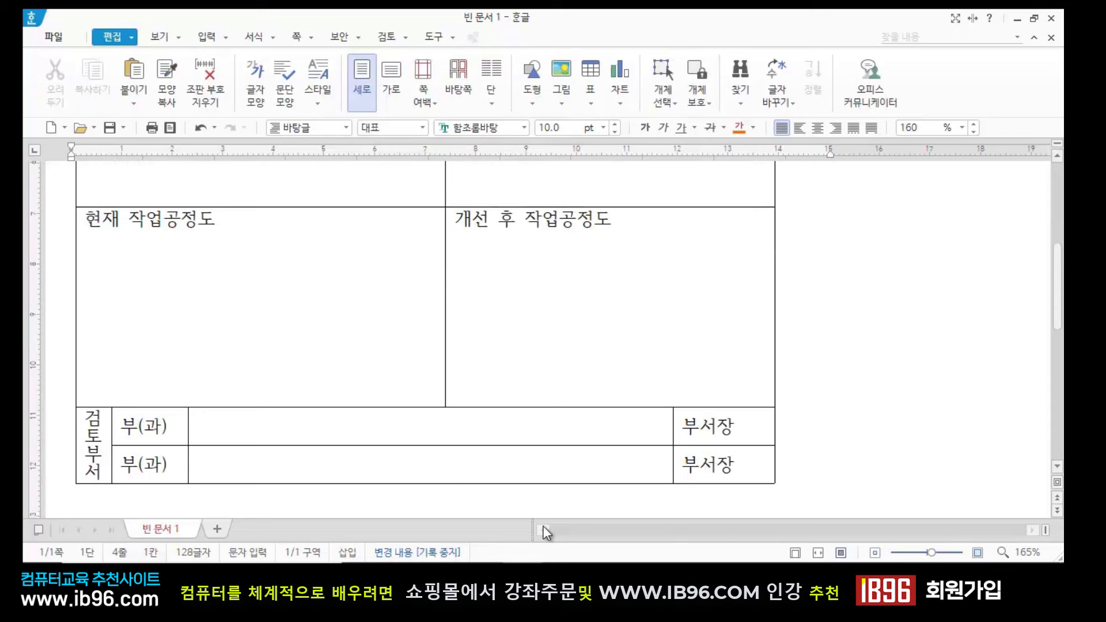
scroll(455, 464, "up", 10)
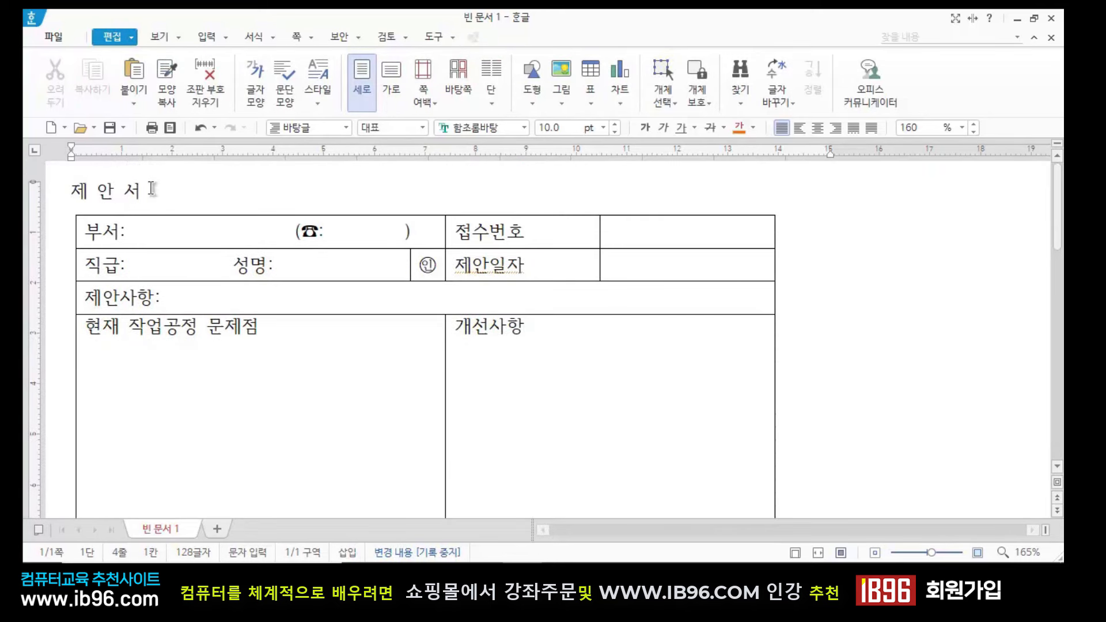
scroll(415, 345, "down", 10)
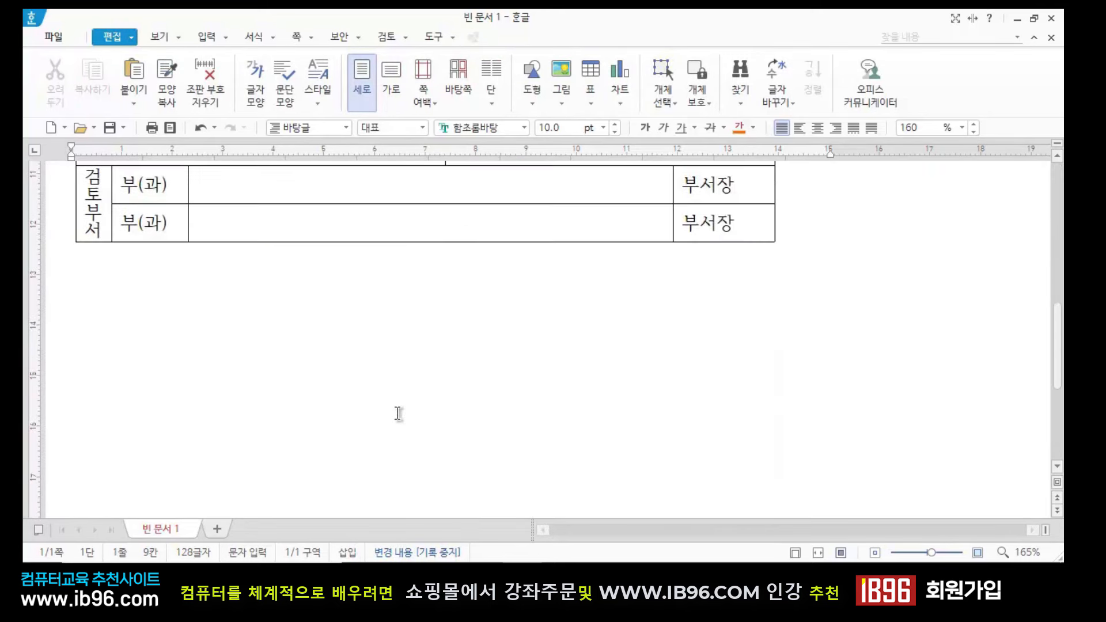
scroll(397, 412, "up", 3)
scroll(397, 413, "up", 3)
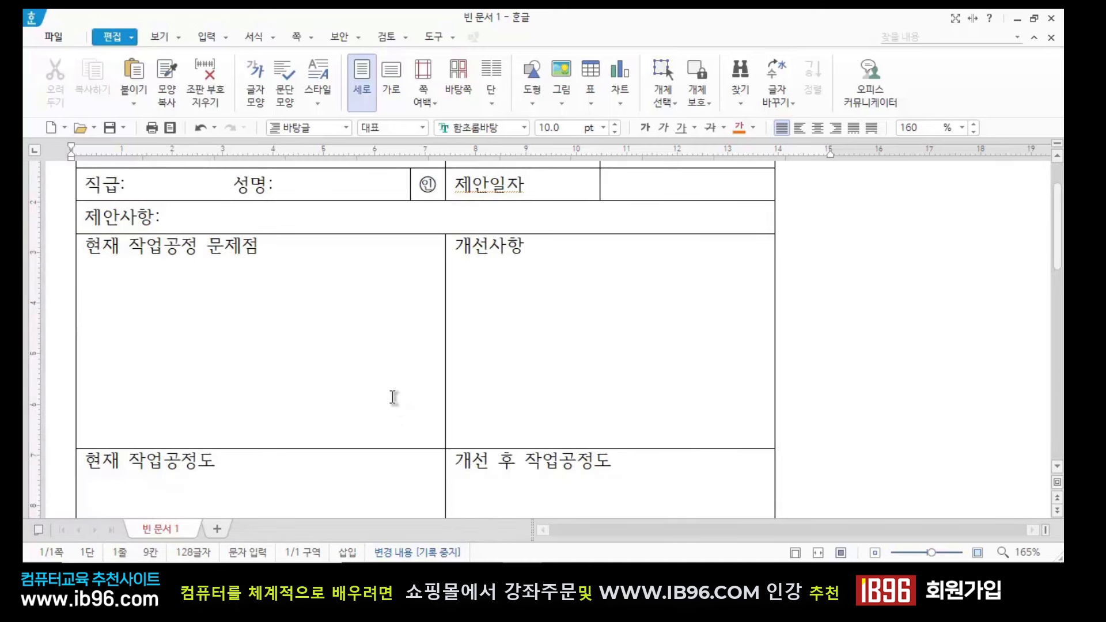
scroll(392, 397, "up", 1)
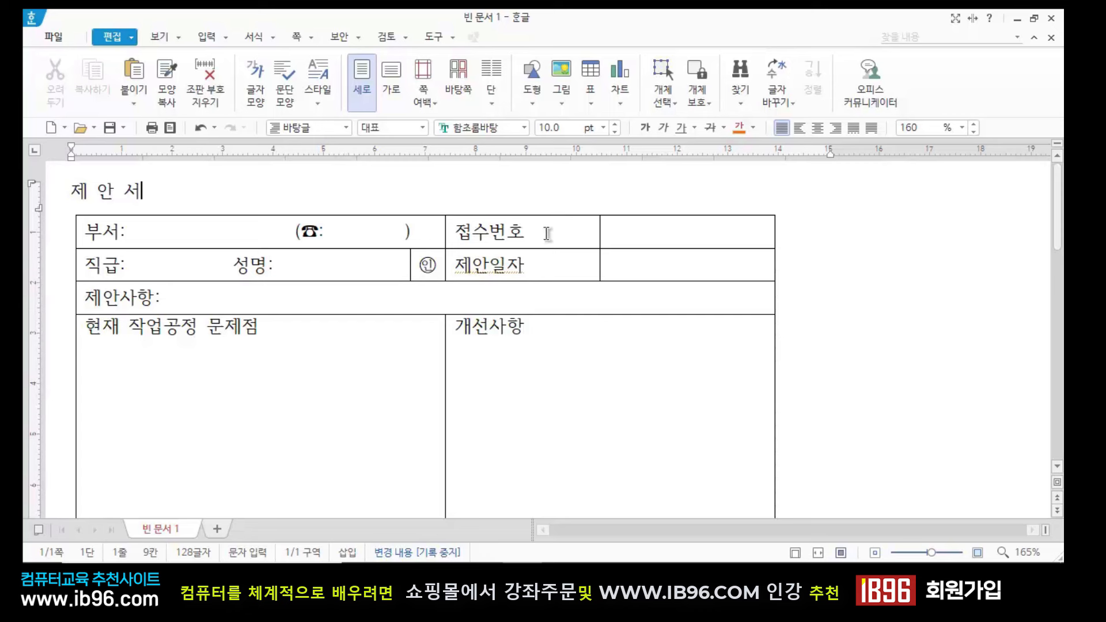
left_click(557, 261)
left_click_drag(557, 260, 559, 273)
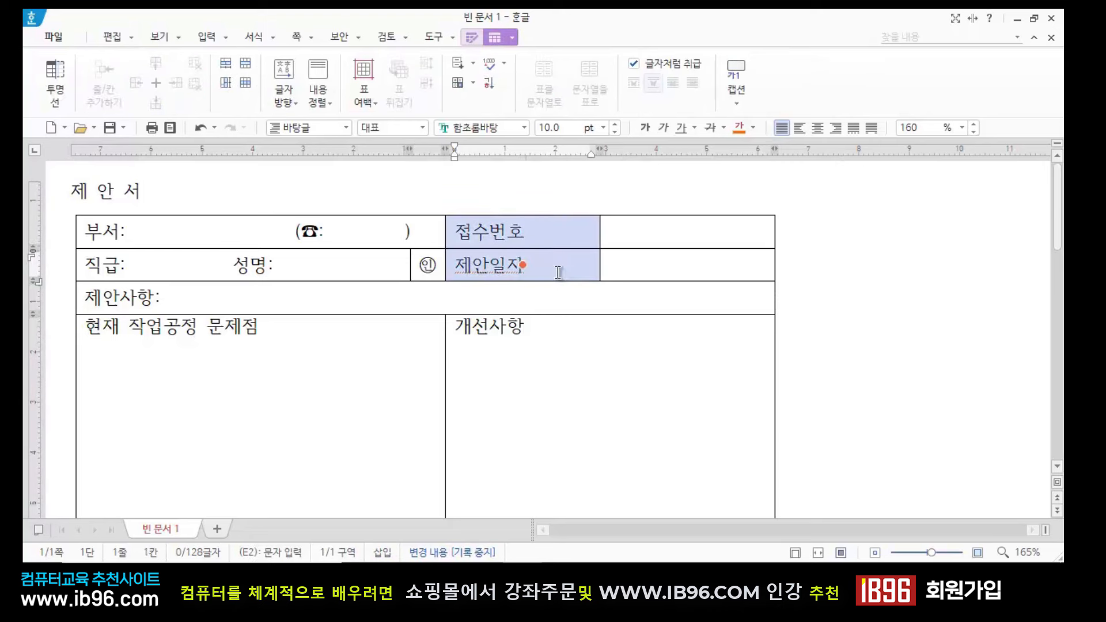
left_click(817, 127)
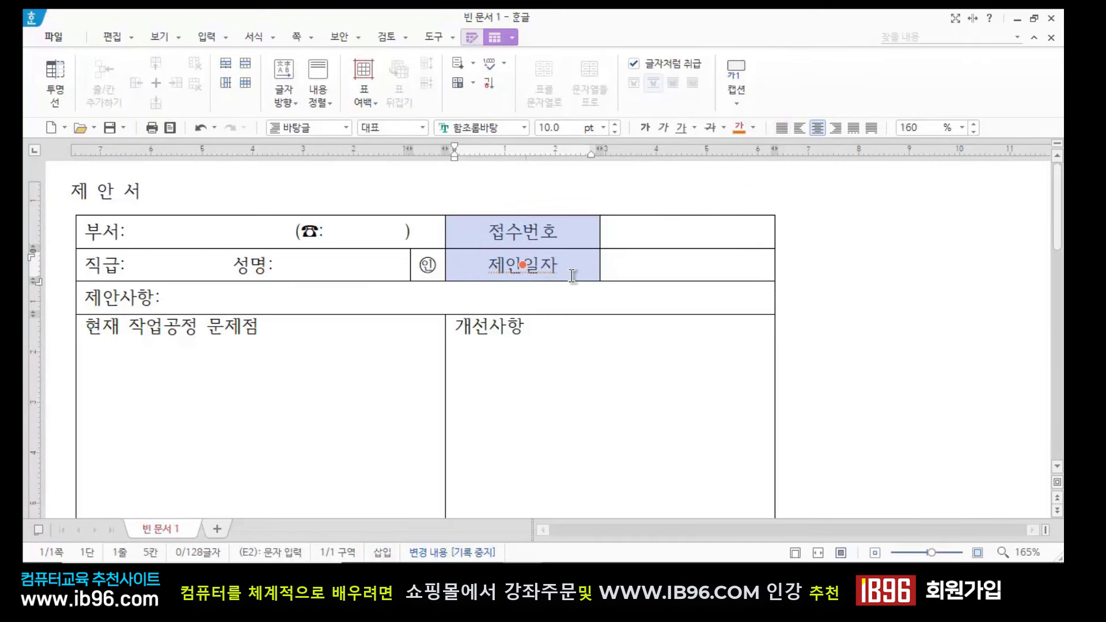
Center the text horizontally in all cells of the 검토부서 section, including 부(과) and 부서장
scroll(613, 377, "down", 8)
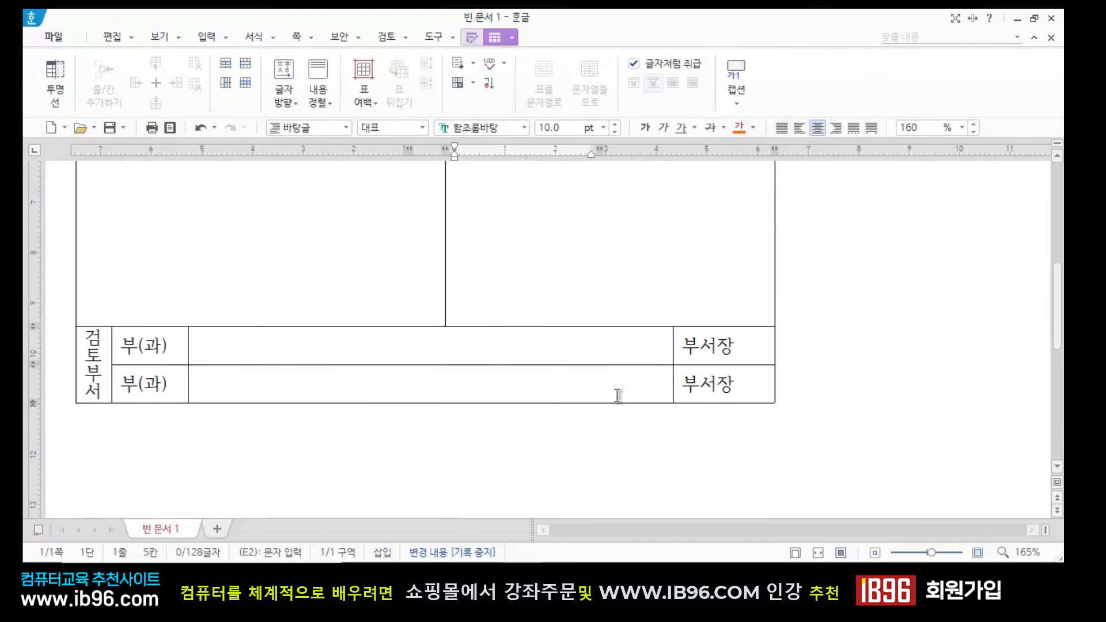
left_click_drag(97, 357, 707, 340)
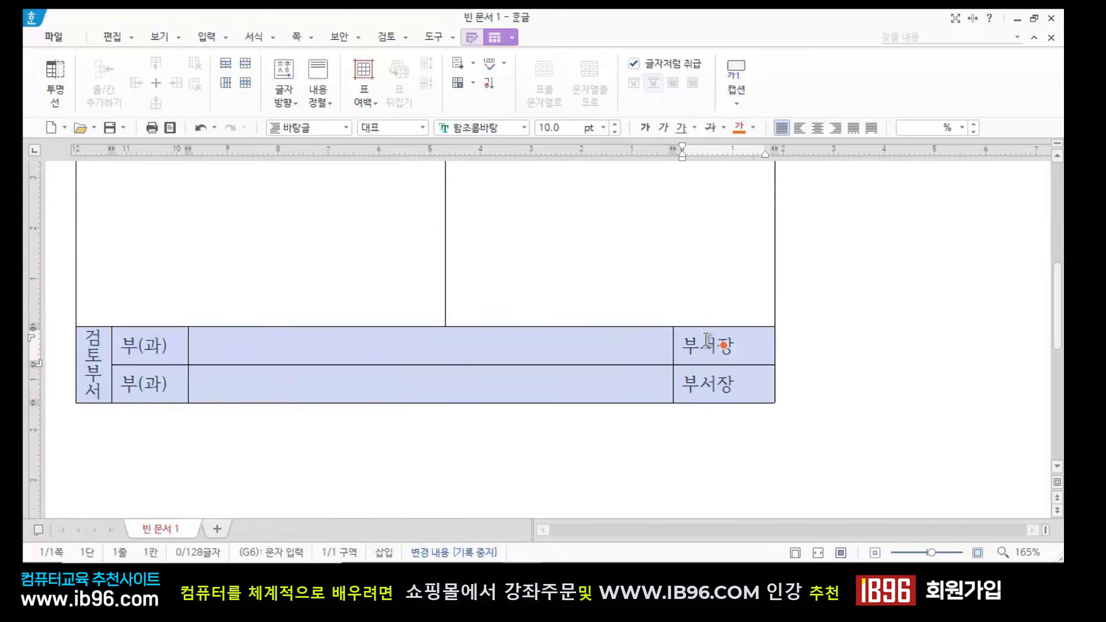
left_click(818, 128)
left_click(873, 447)
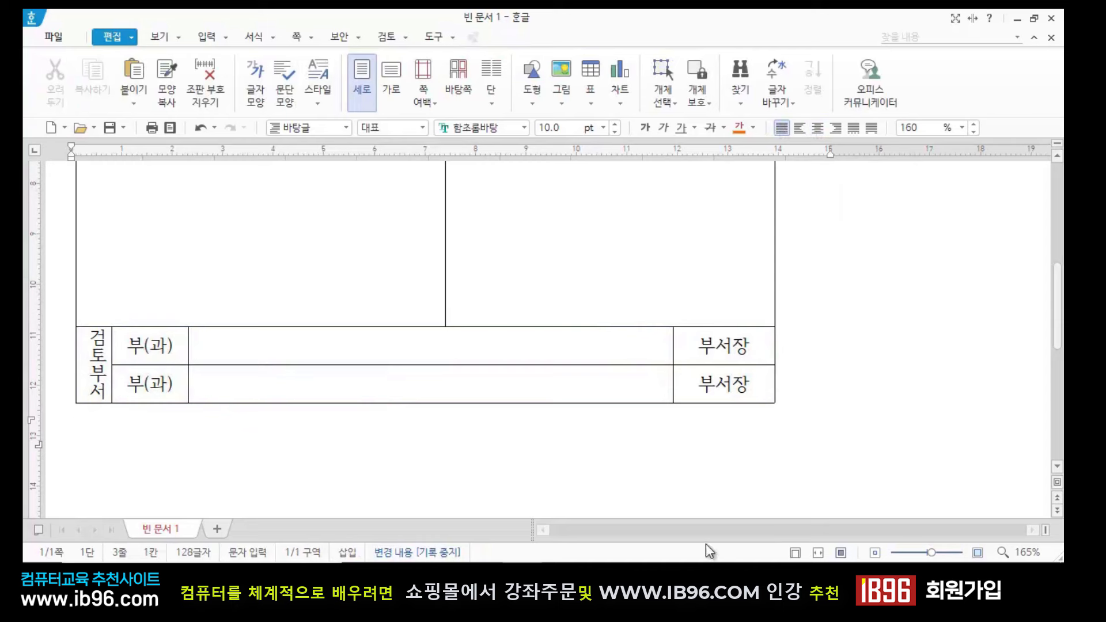
scroll(683, 409, "up", 6)
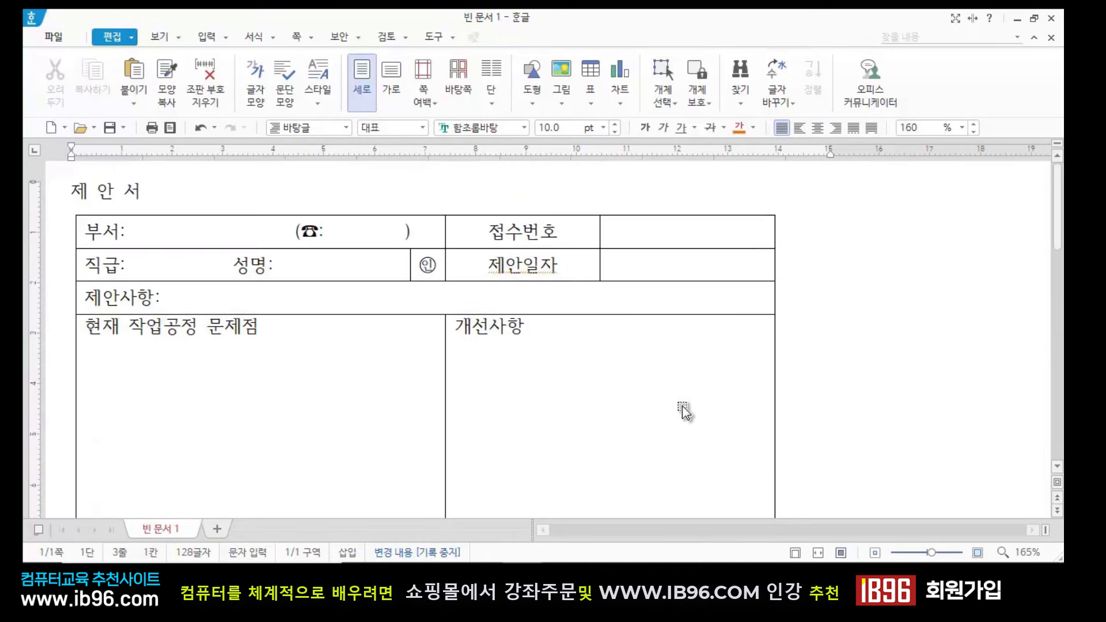
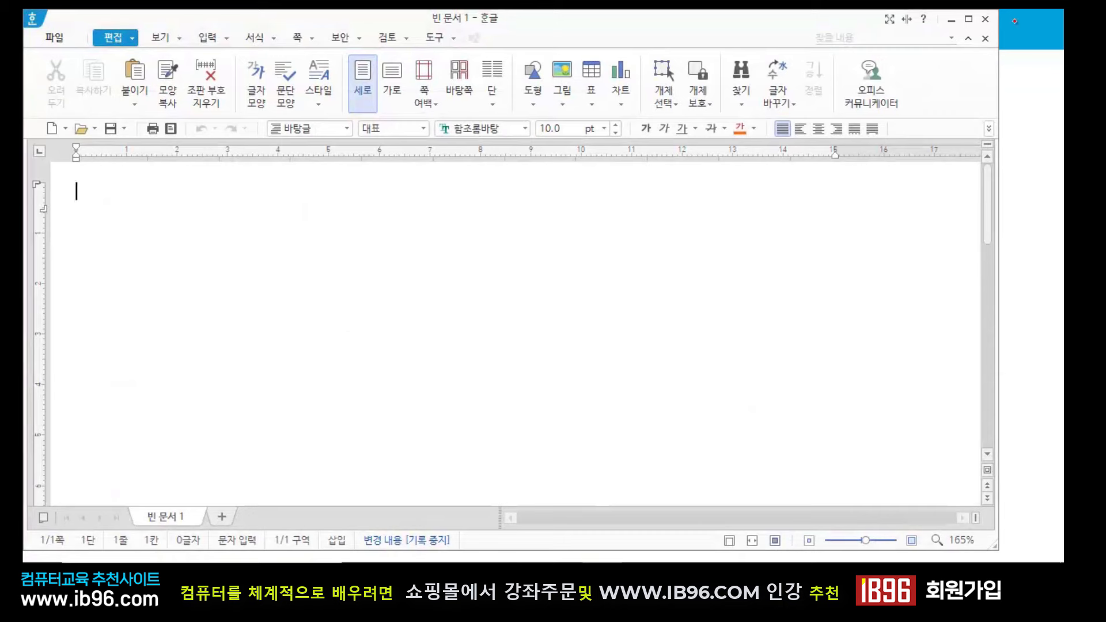
Maximize the blank document window and insert a table with 6 rows and 6 columns
left_click(968, 19)
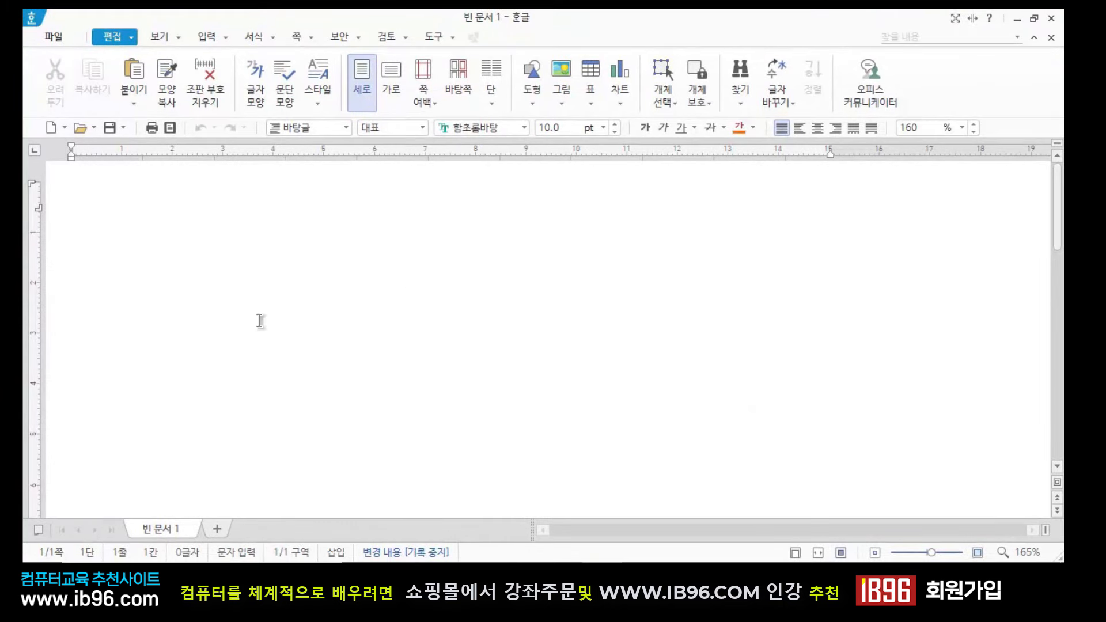
left_click(214, 36)
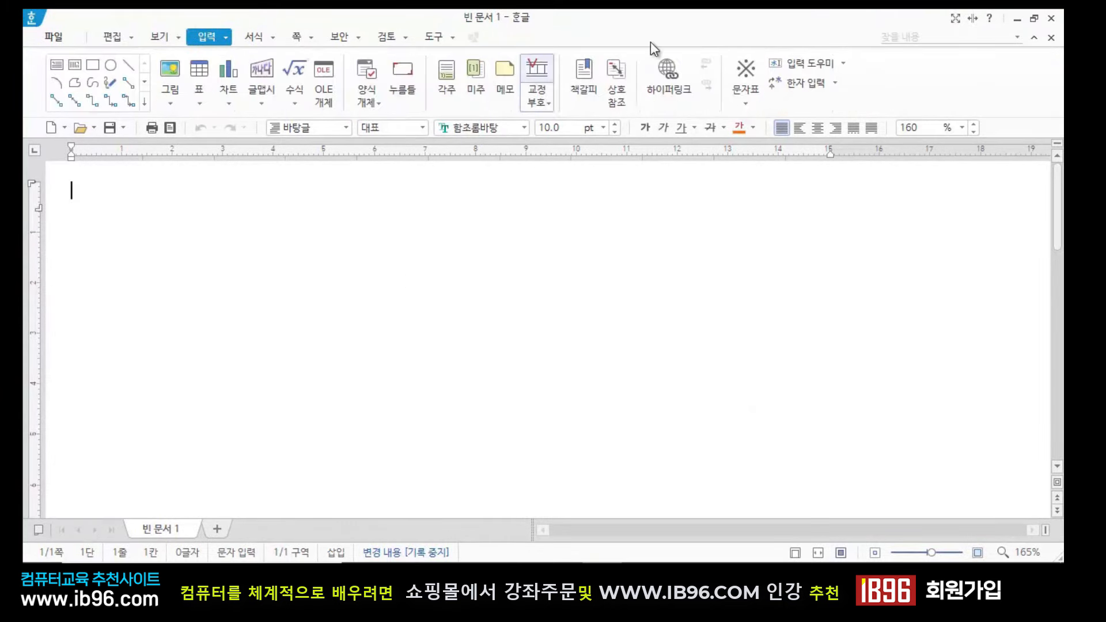
left_click(204, 76)
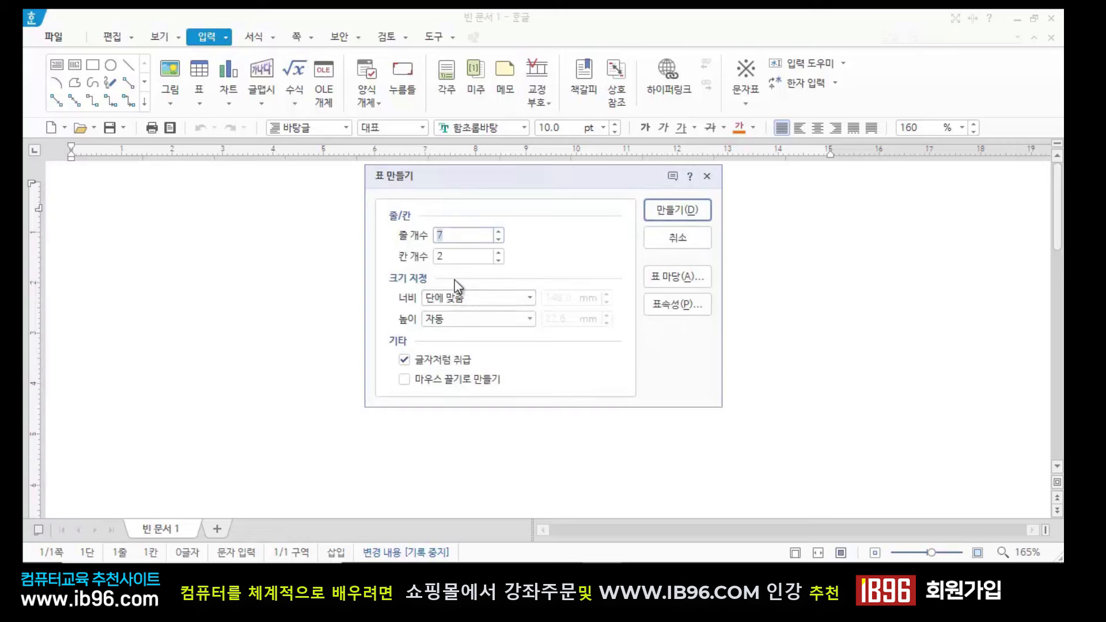
type("6")
key("Tab")
type("6")
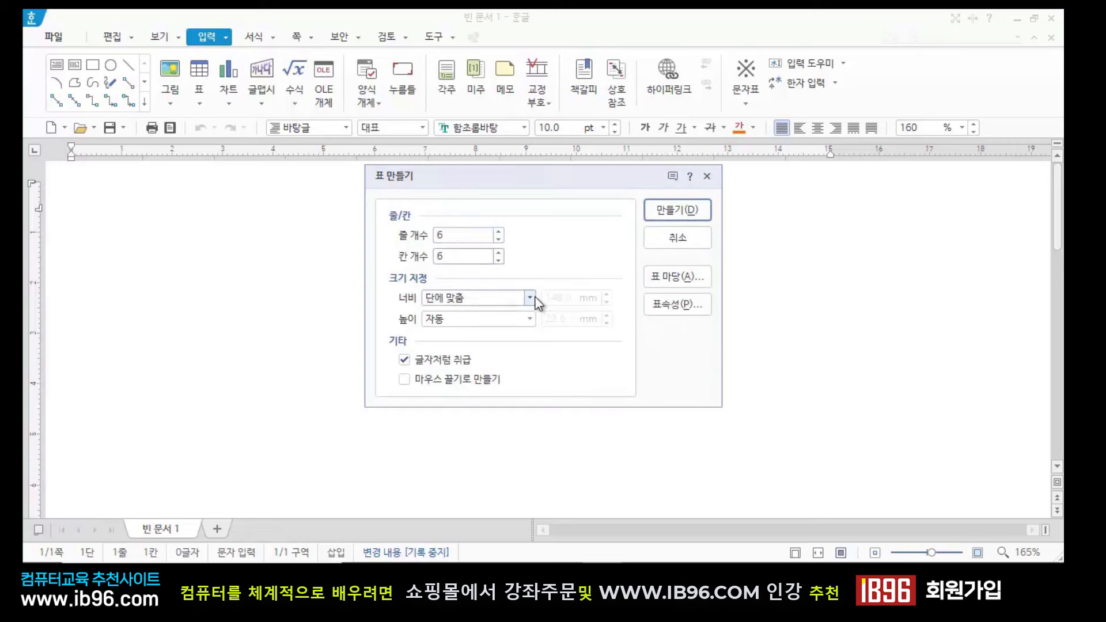
left_click(676, 210)
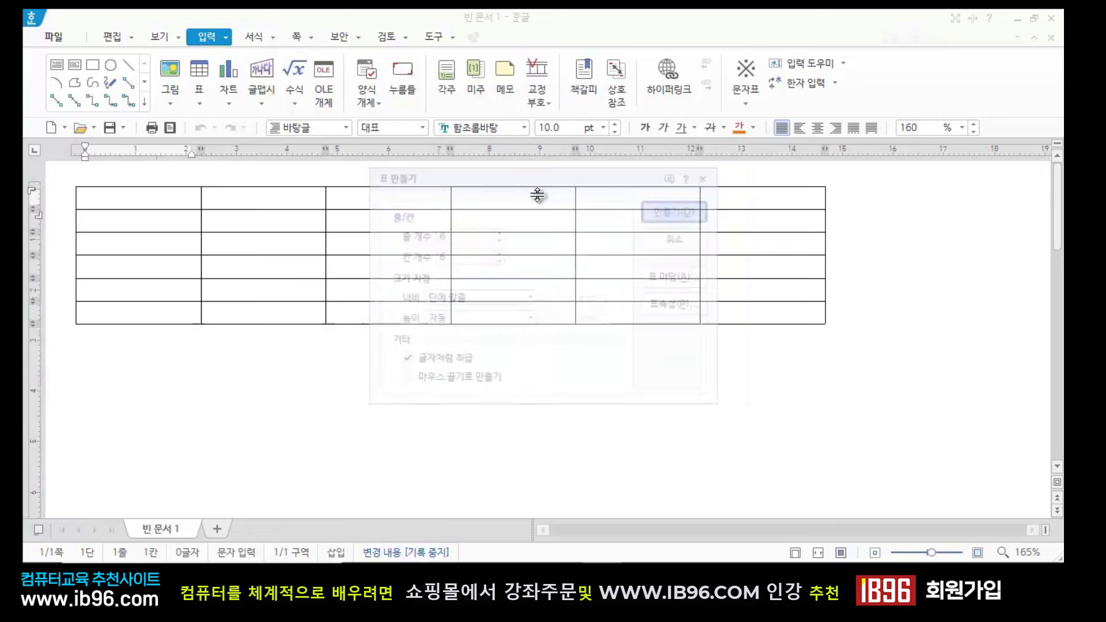
Resize the table freehand to about 7 cm wide and 4 cm tall, less than half the page width
left_click(773, 327)
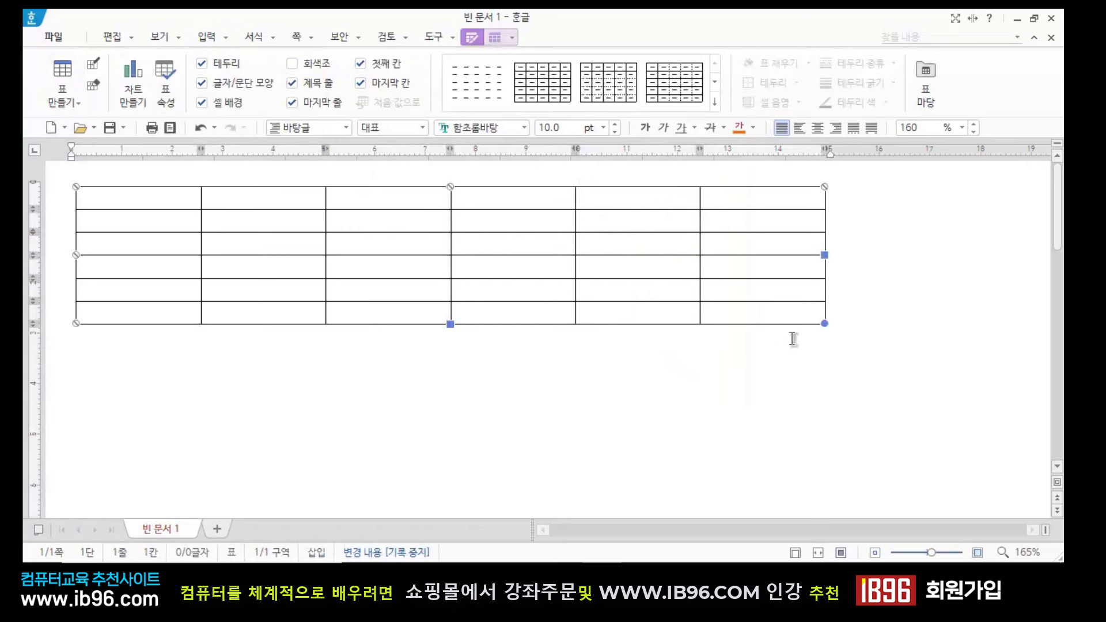
left_click_drag(824, 323, 421, 323)
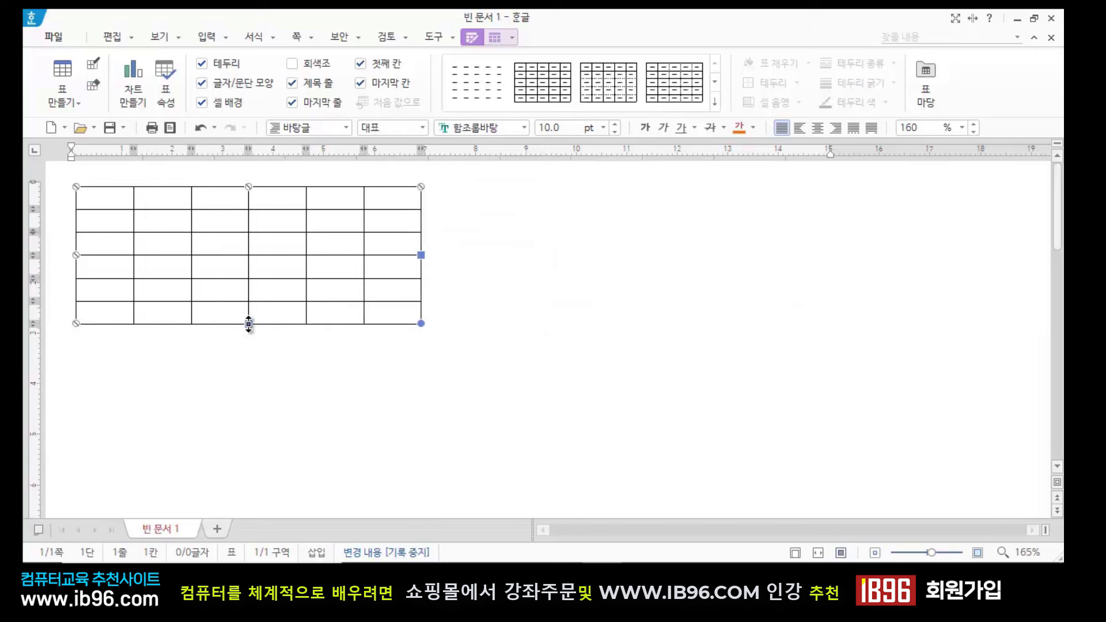
left_click_drag(249, 323, 248, 399)
left_click(284, 429)
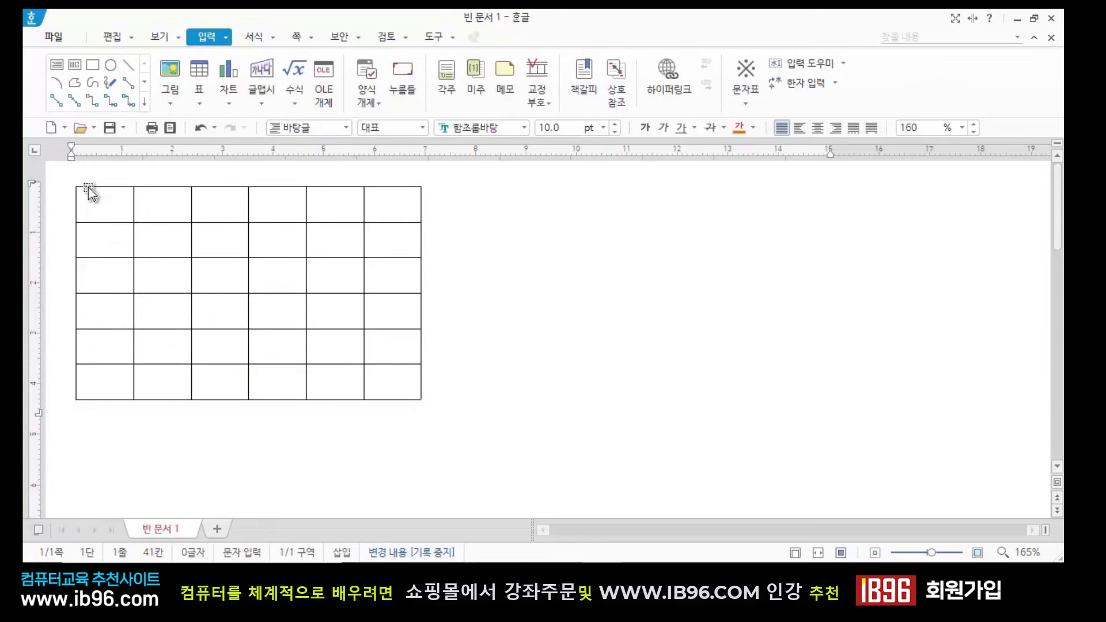
Enter 명동, 종각, 천호, 삼성 and 혜화 down the first column, starting in the second row
left_click(115, 244)
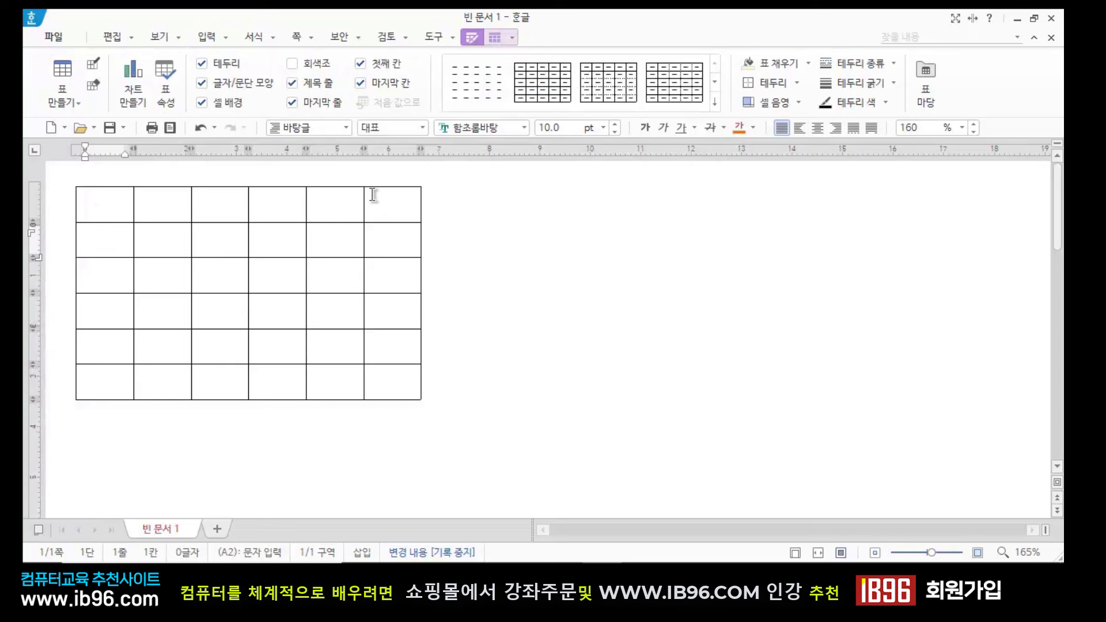
type("명동")
key("Down")
type("ㅈ")
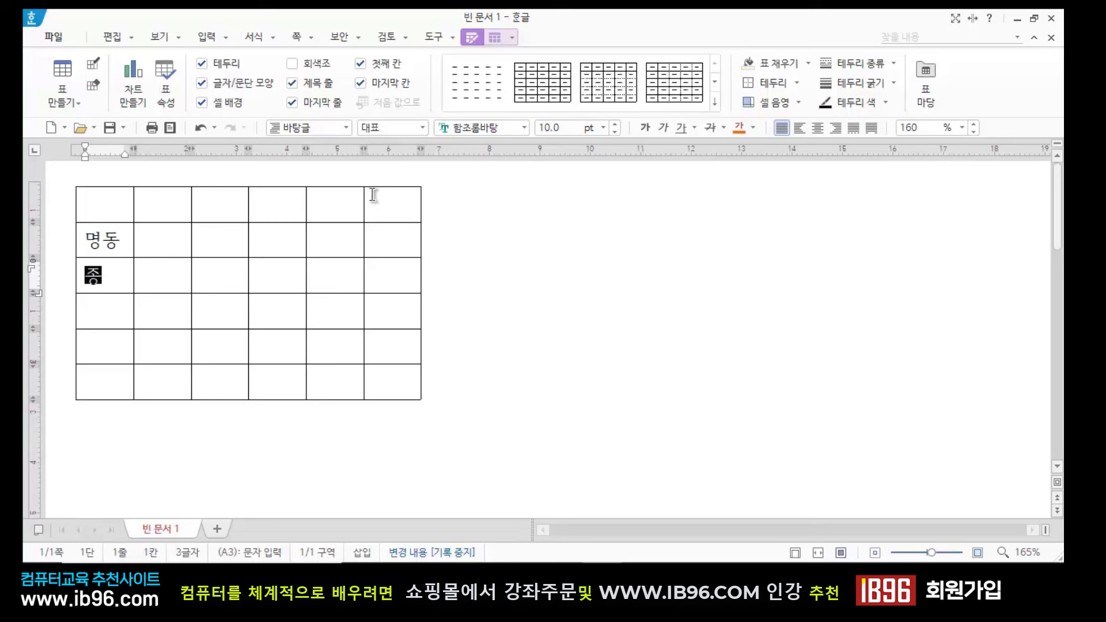
type("각")
key("Down")
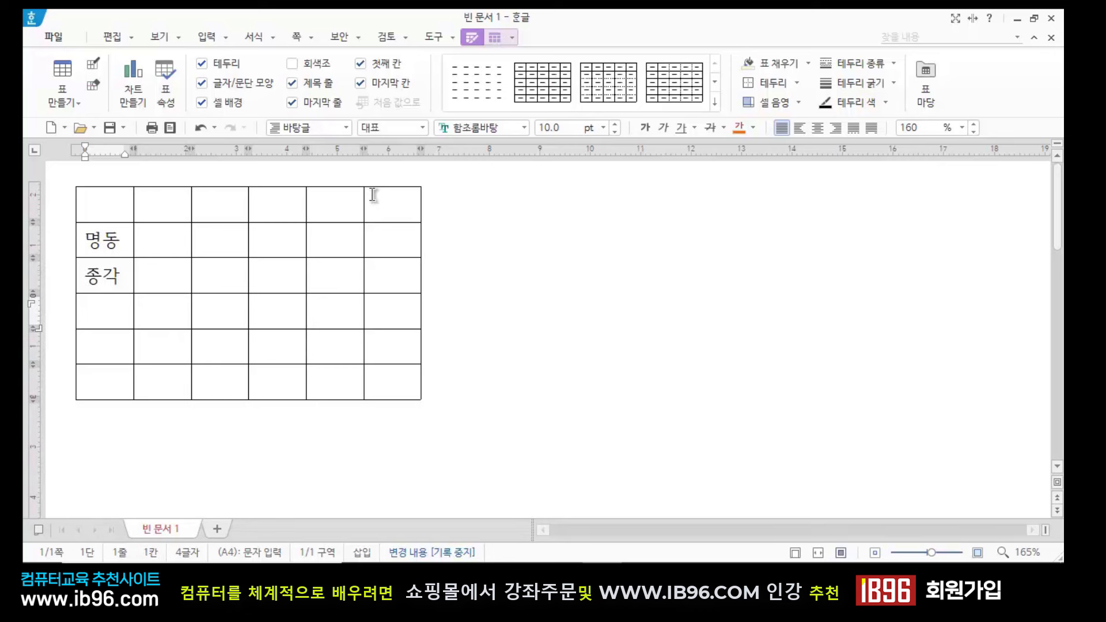
type("천호")
key("Down")
type("삼성")
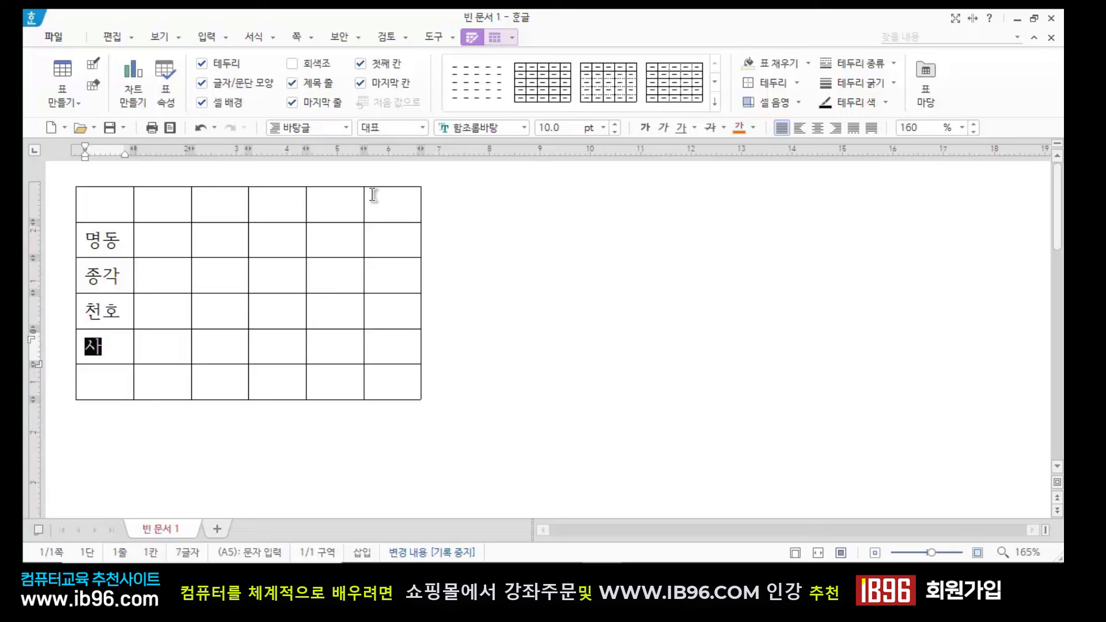
key("Down")
type("혜")
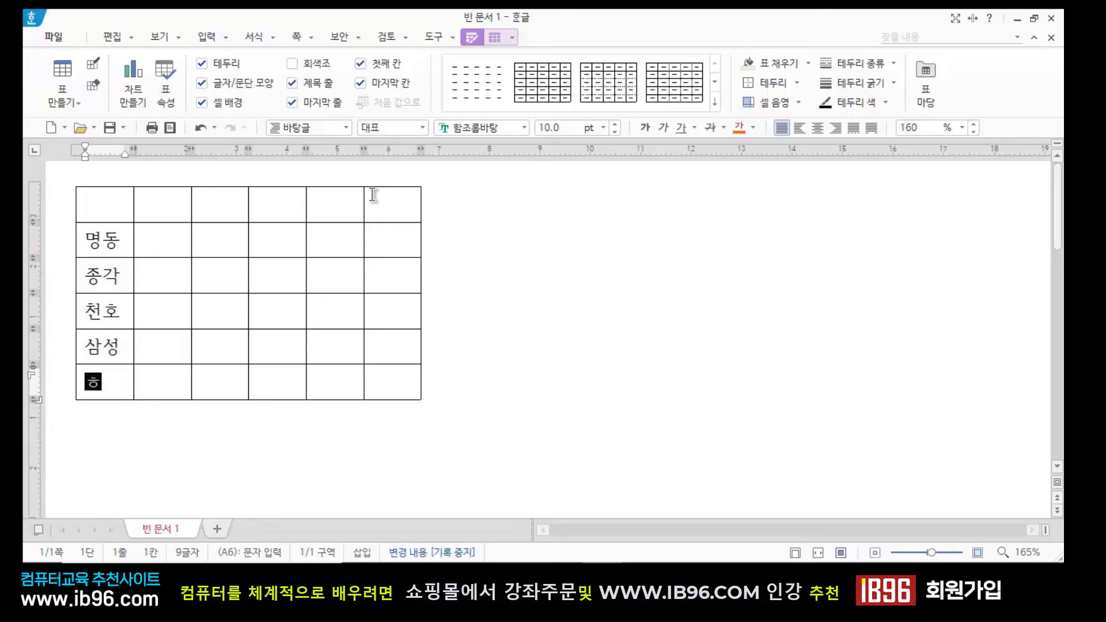
type("화")
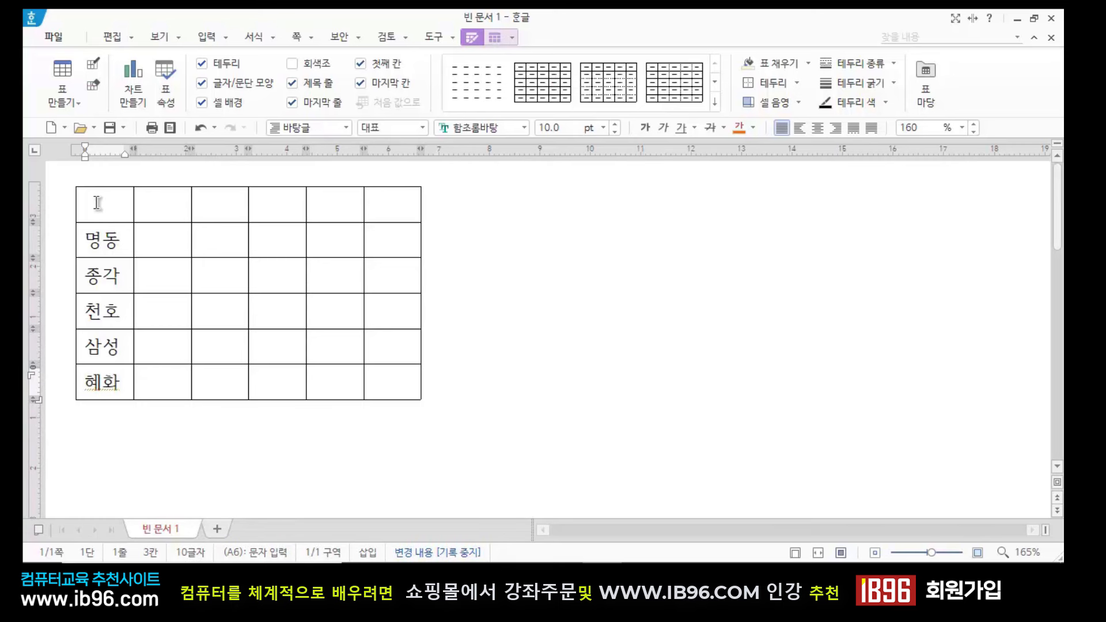
Widen the table's first column slightly while keeping the other columns' widths
left_click_drag(93, 204, 98, 380)
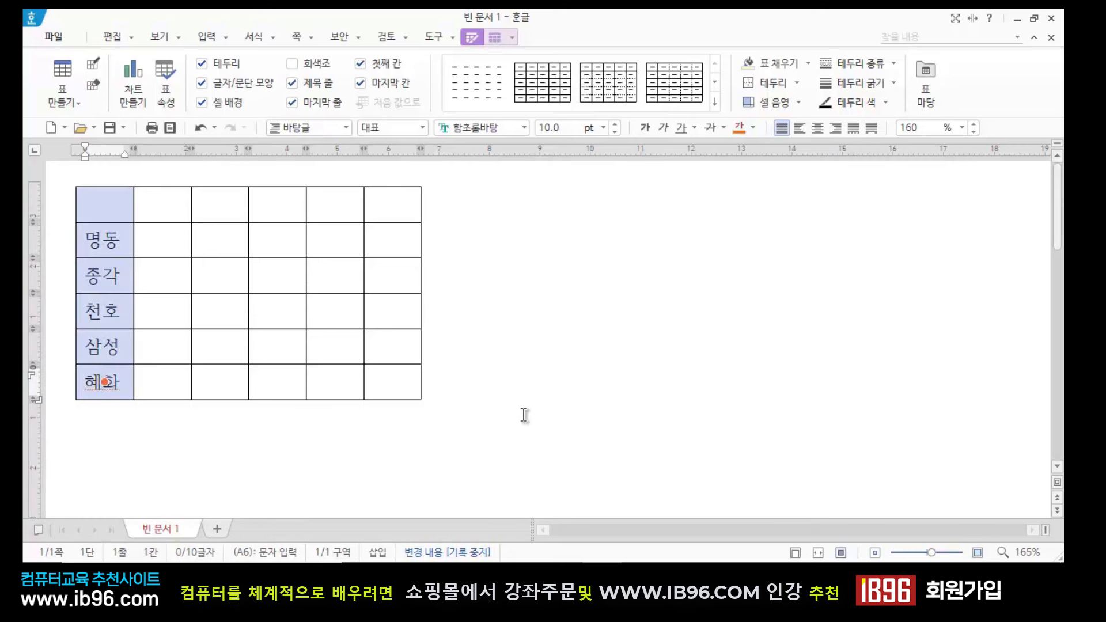
key("ctrl+Right")
key("ctrl+Right")
key("ctrl+Right")
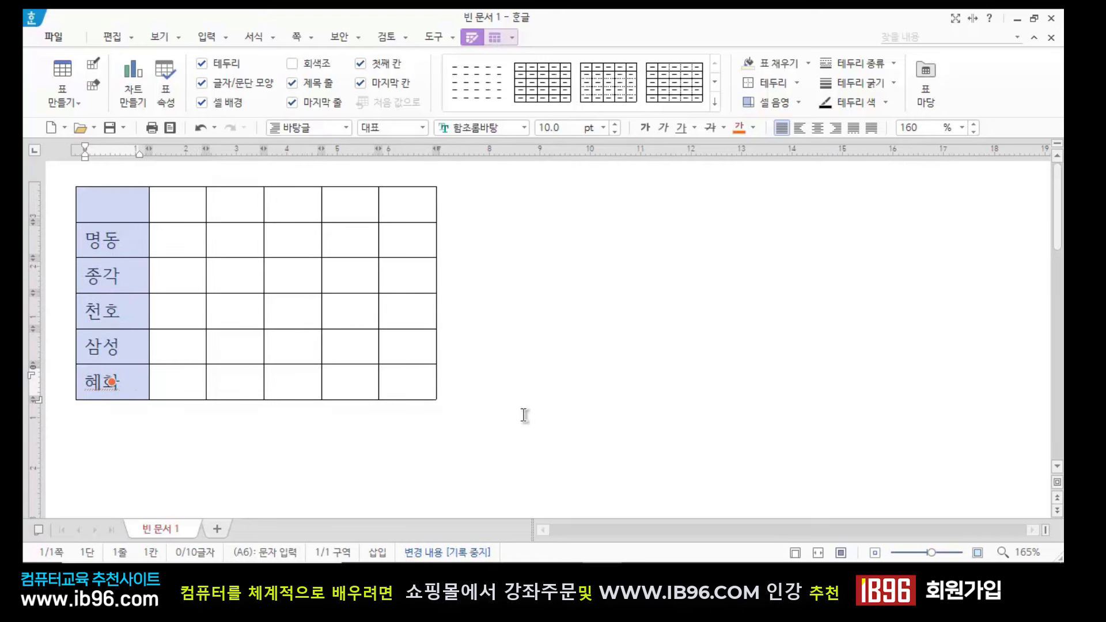
left_click(605, 317)
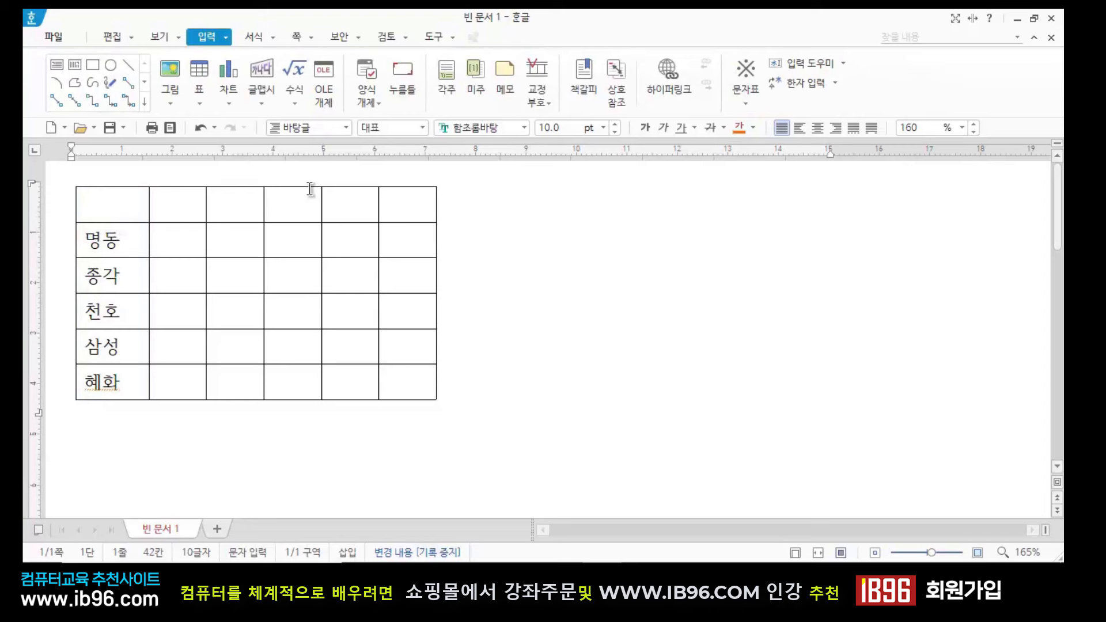
Enter 합계 in the last cell of the header row
left_click(418, 210)
type("합ㄱ")
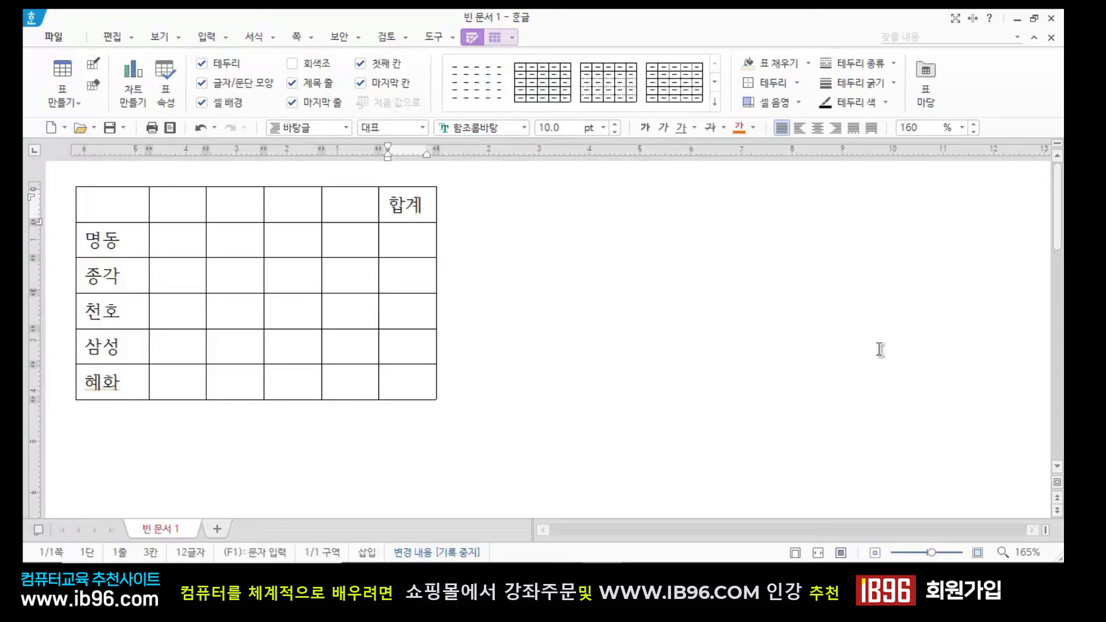
left_click(717, 320)
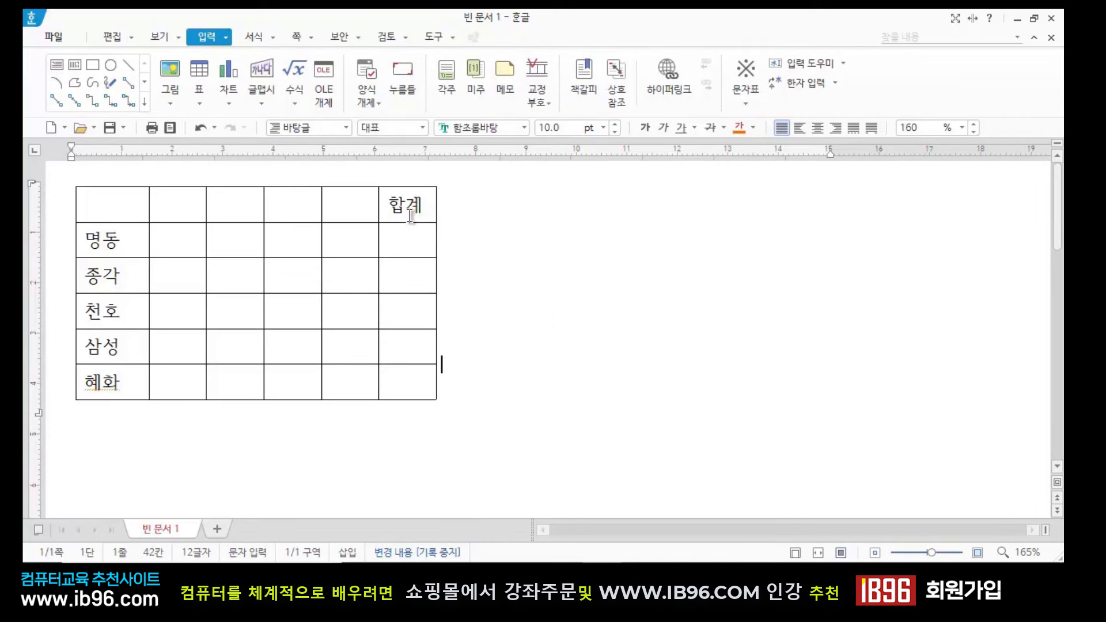
left_click(177, 202)
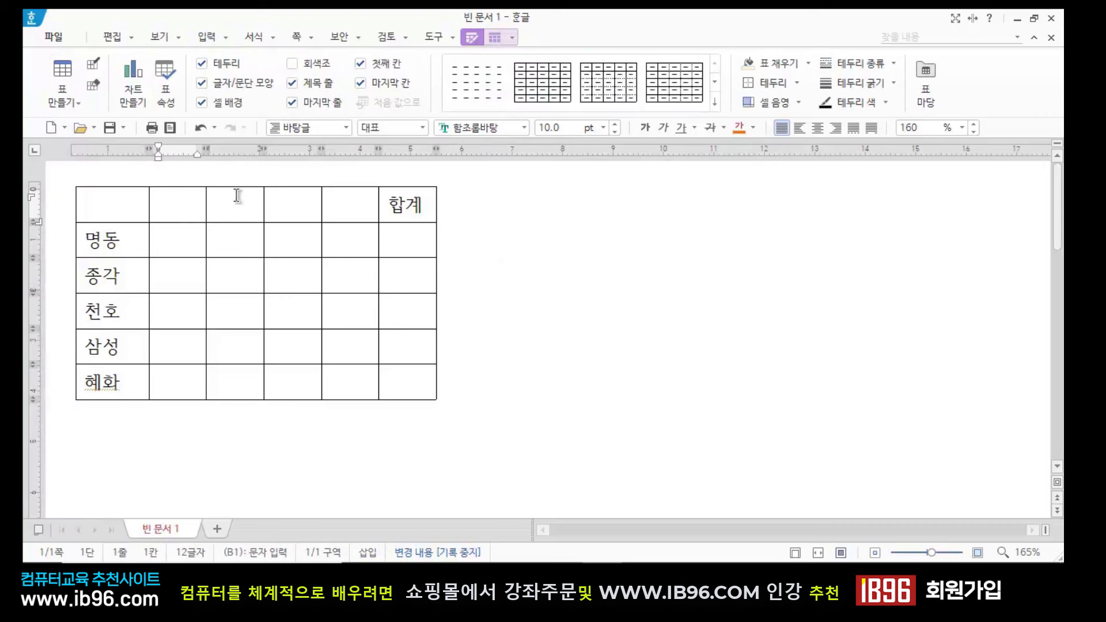
left_click(236, 195)
left_click(289, 199)
left_click(346, 202)
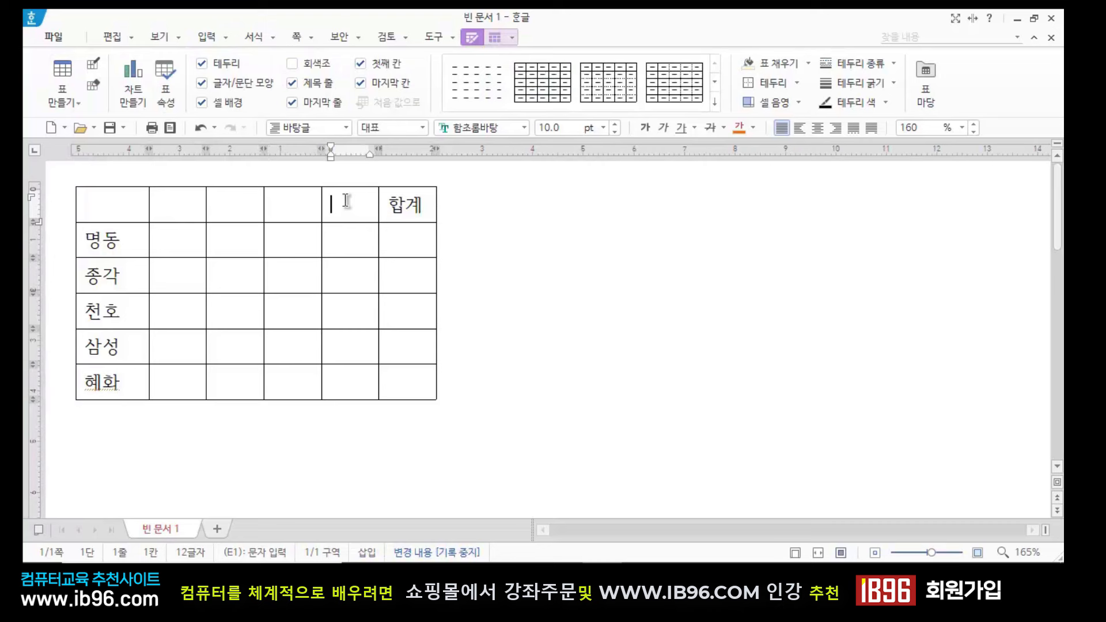
left_click(162, 214)
left_click(254, 200)
left_click(315, 202)
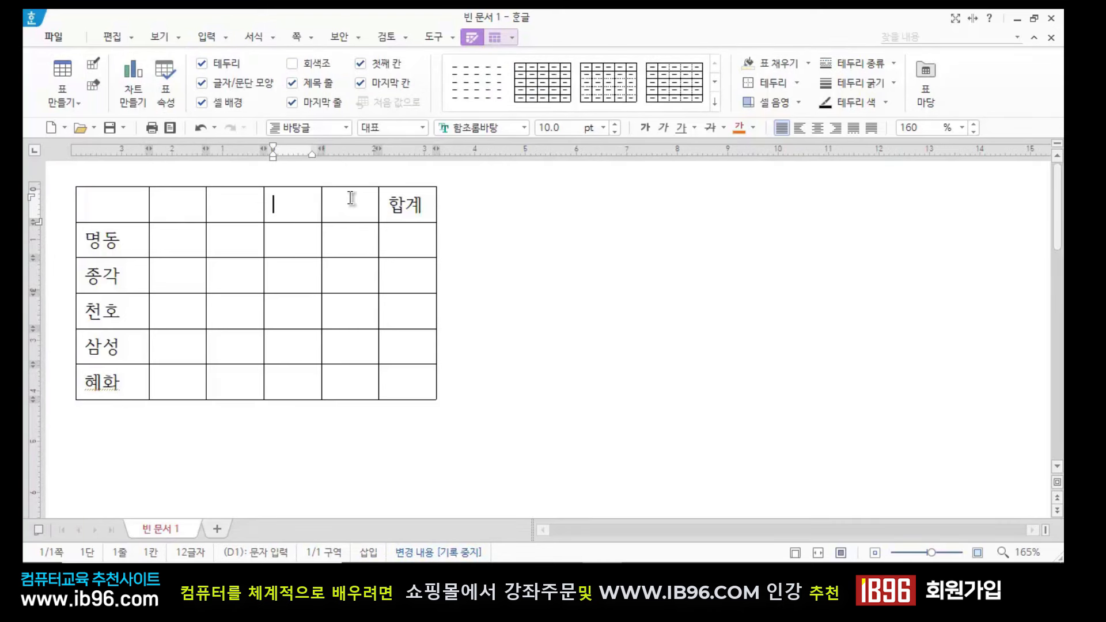
left_click(353, 201)
left_click(183, 200)
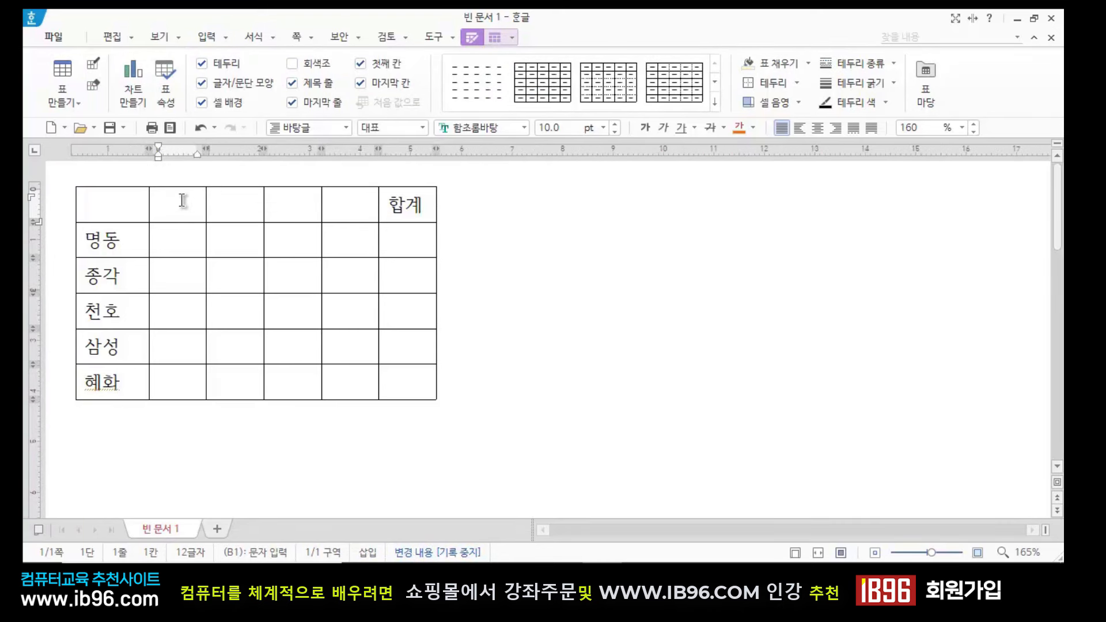
left_click(233, 206)
left_click(308, 206)
left_click(363, 205)
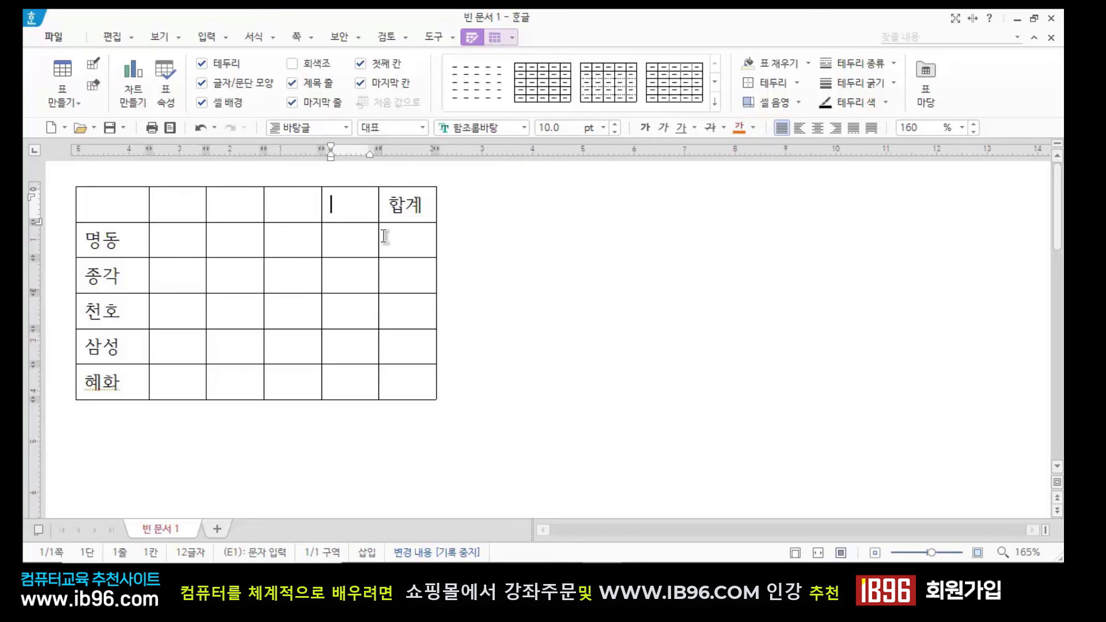
left_click(184, 211)
left_click(262, 206)
left_click(284, 201)
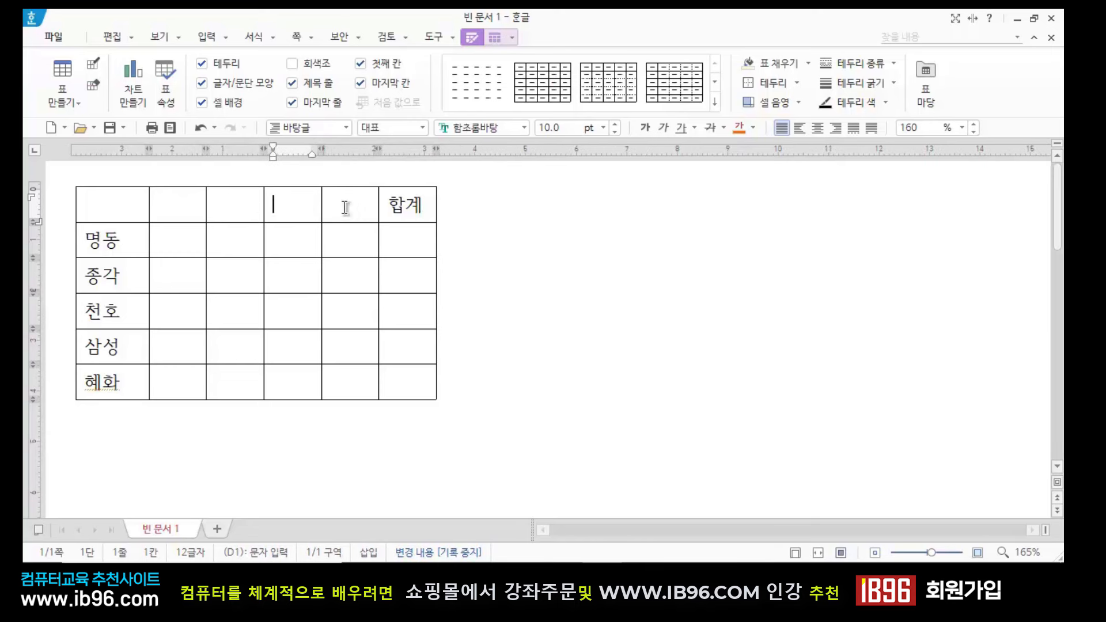
left_click(355, 208)
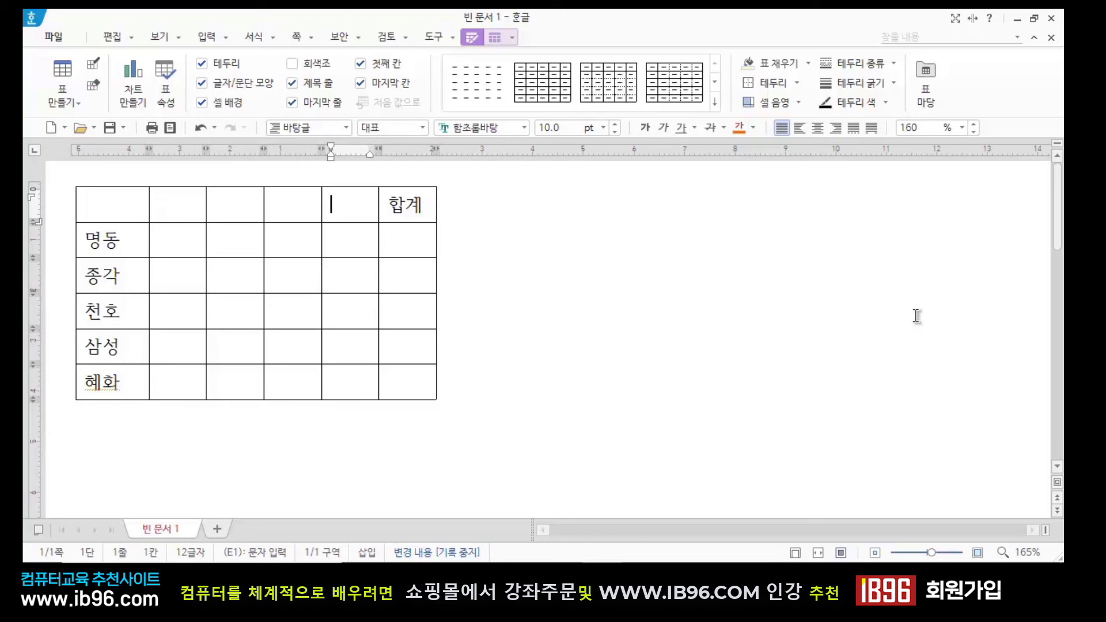
left_click(527, 274)
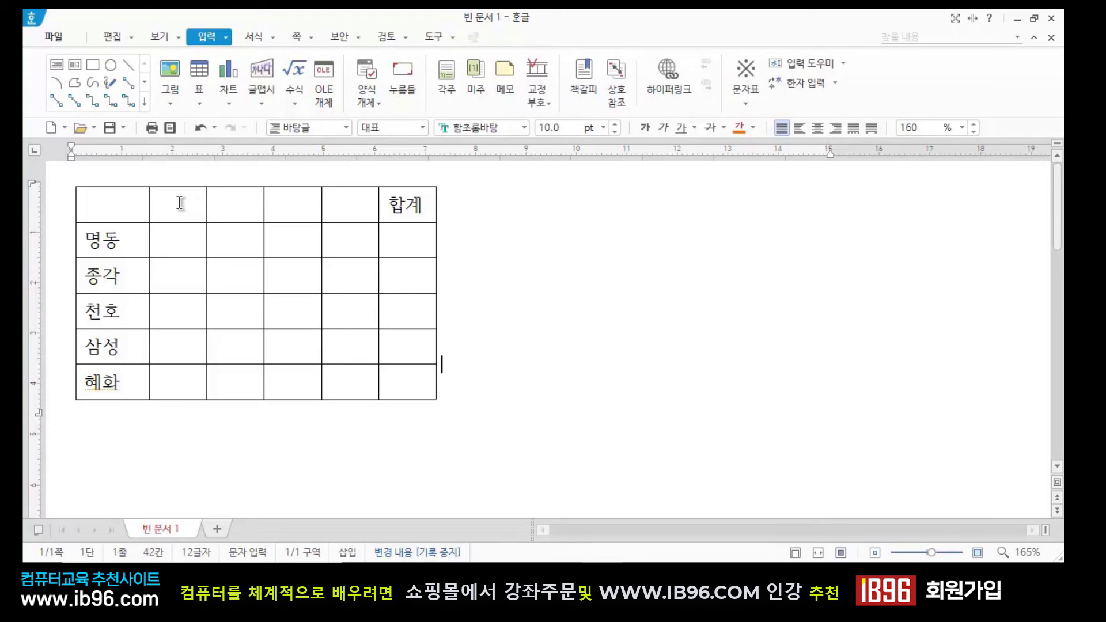
Auto-fill the four empty header cells with the built-in month list 1月, 2月, 3月 through 12月
left_click_drag(180, 202, 348, 202)
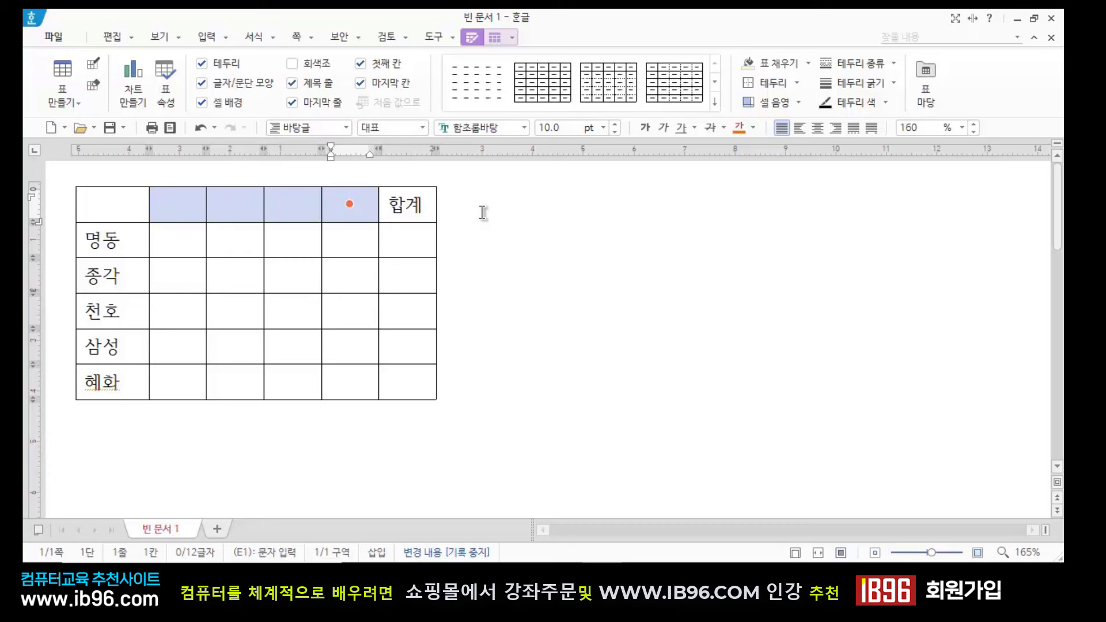
left_click(493, 38)
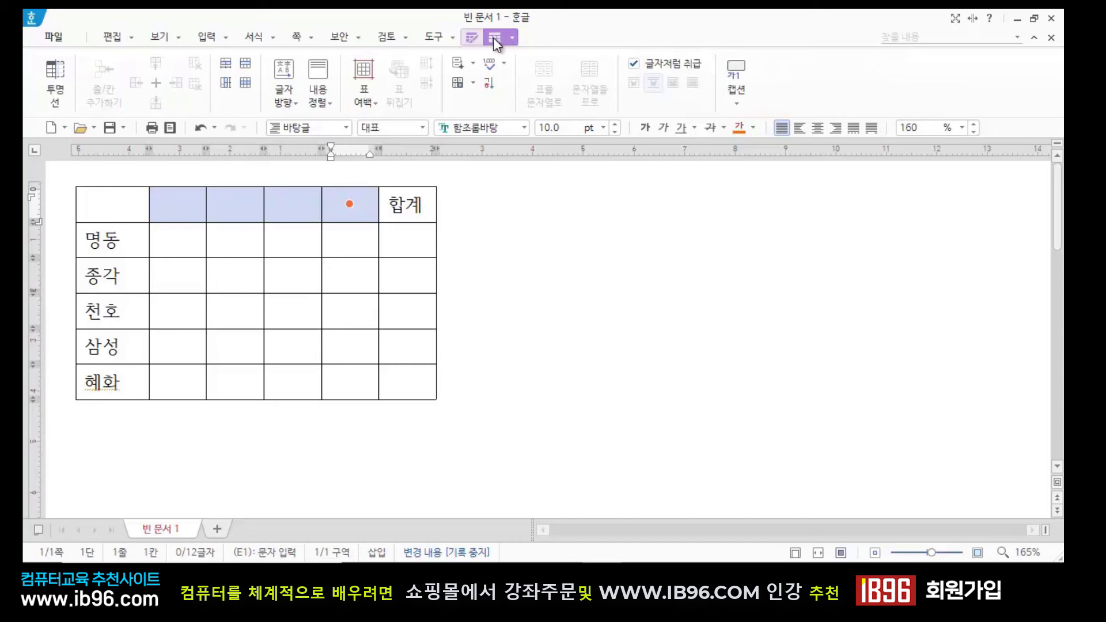
left_click(474, 64)
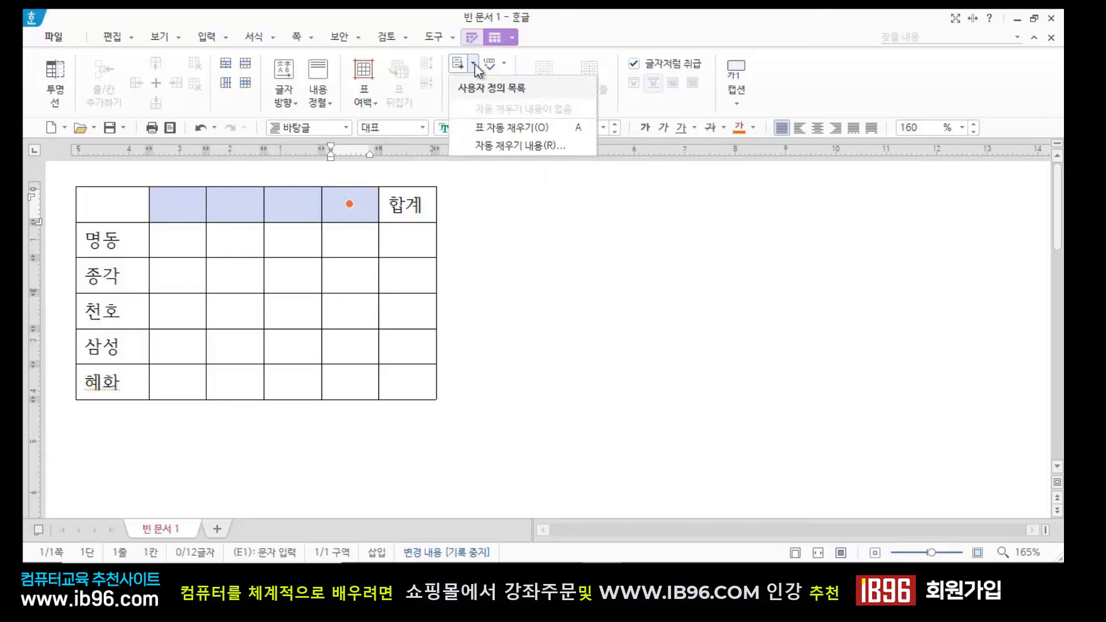
left_click(526, 147)
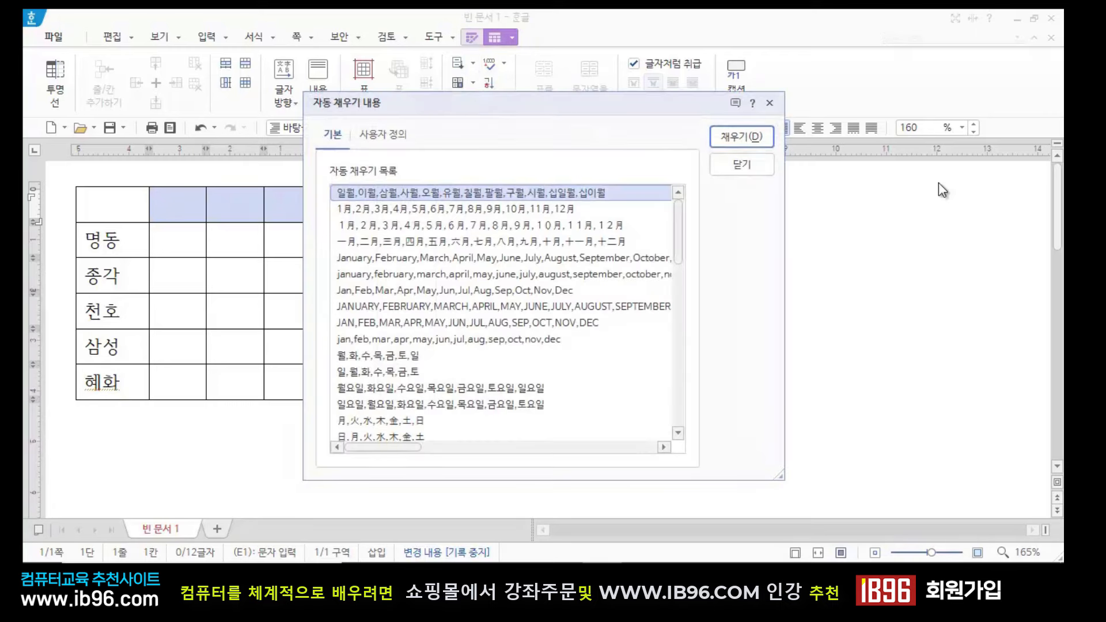
left_click_drag(549, 112, 731, 109)
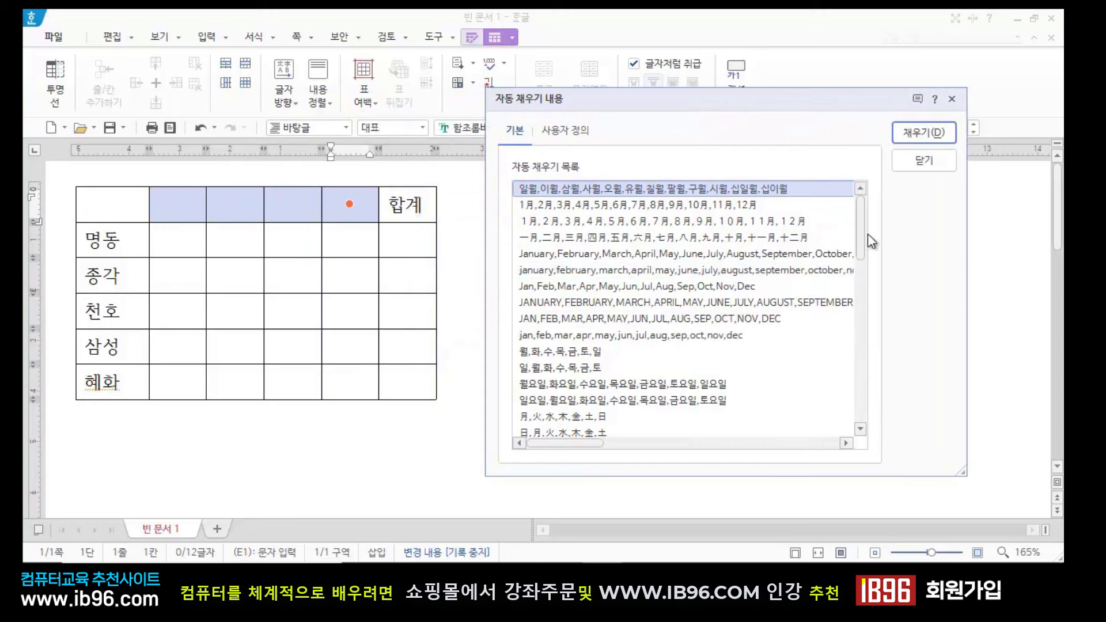
left_click_drag(858, 235, 847, 409)
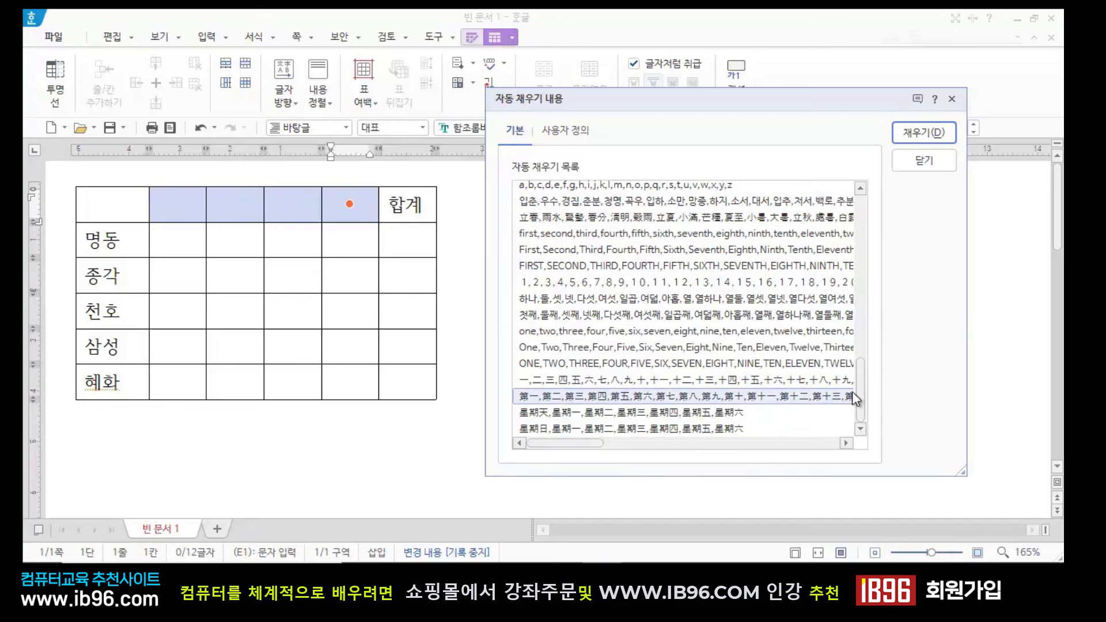
left_click_drag(859, 392, 861, 202)
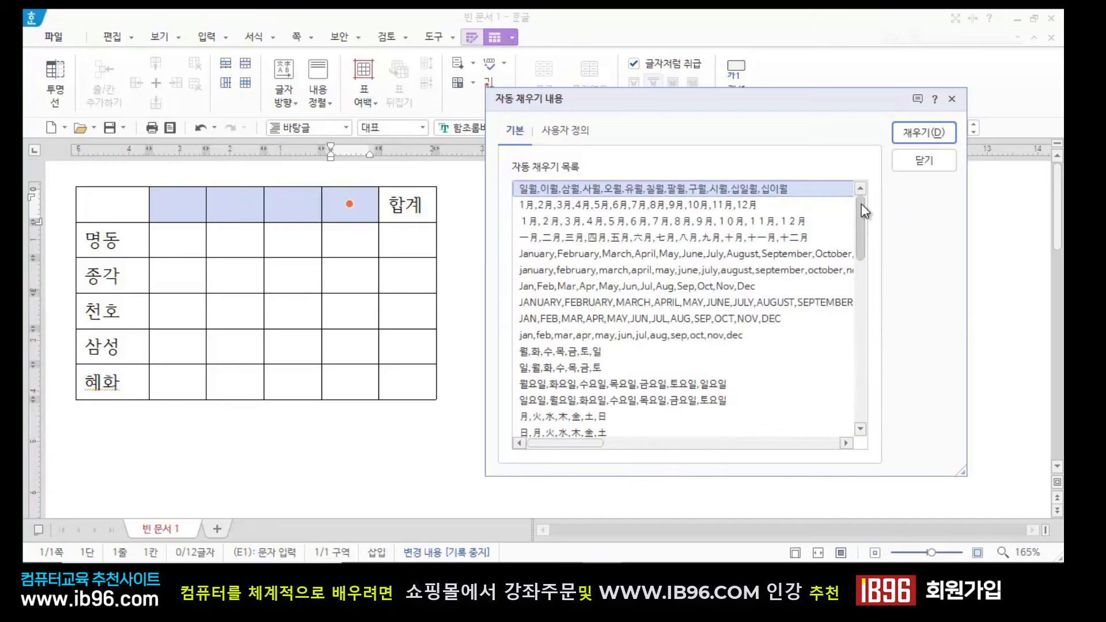
left_click(549, 208)
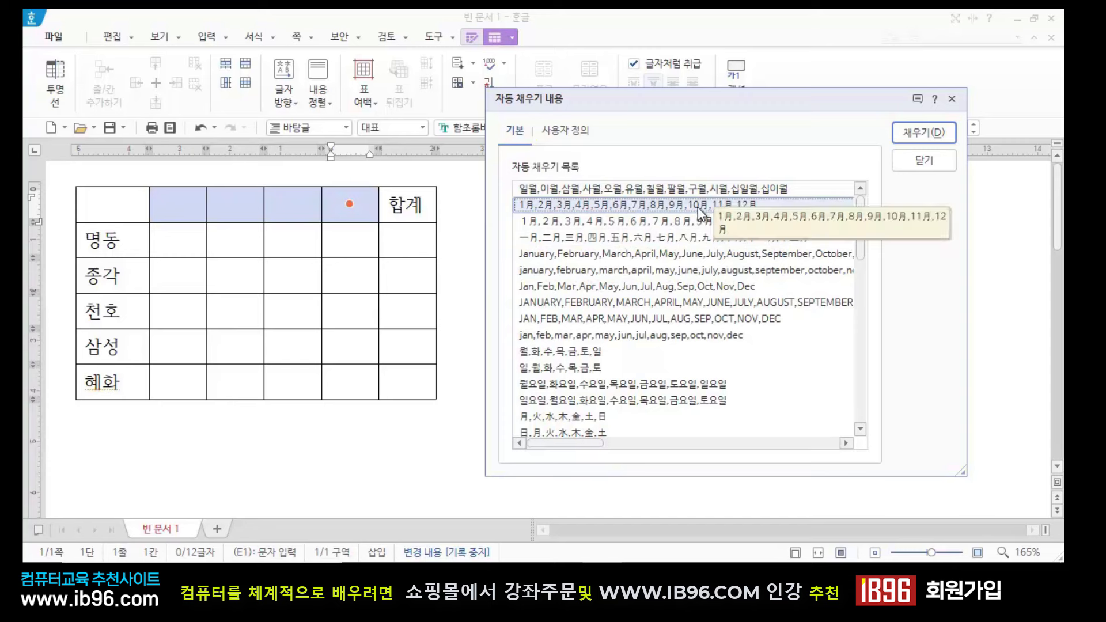
left_click(924, 133)
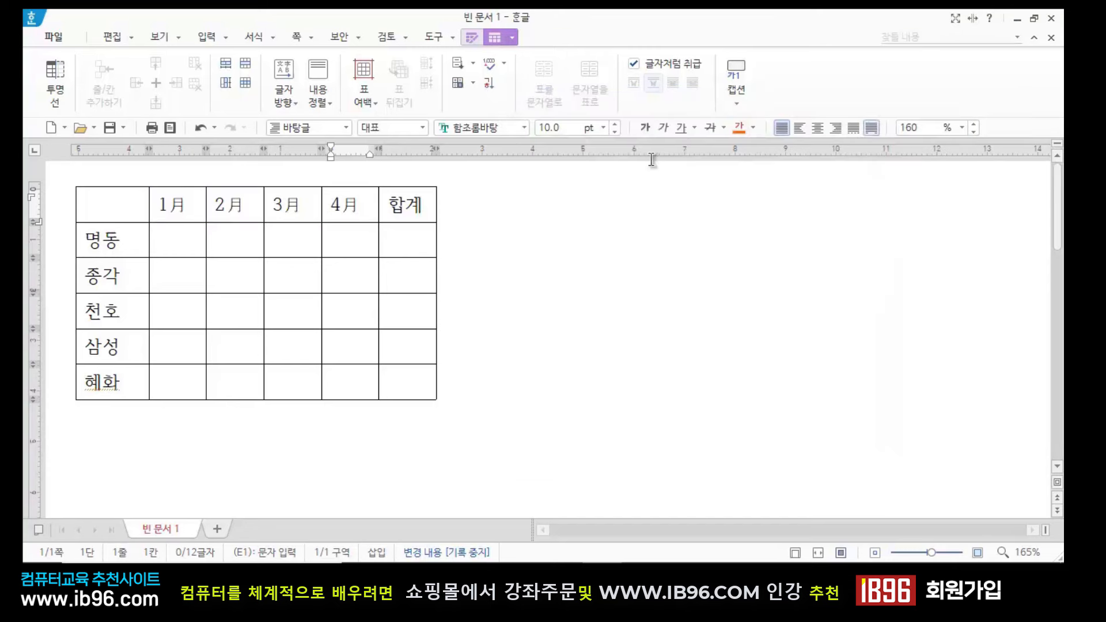
left_click(630, 329)
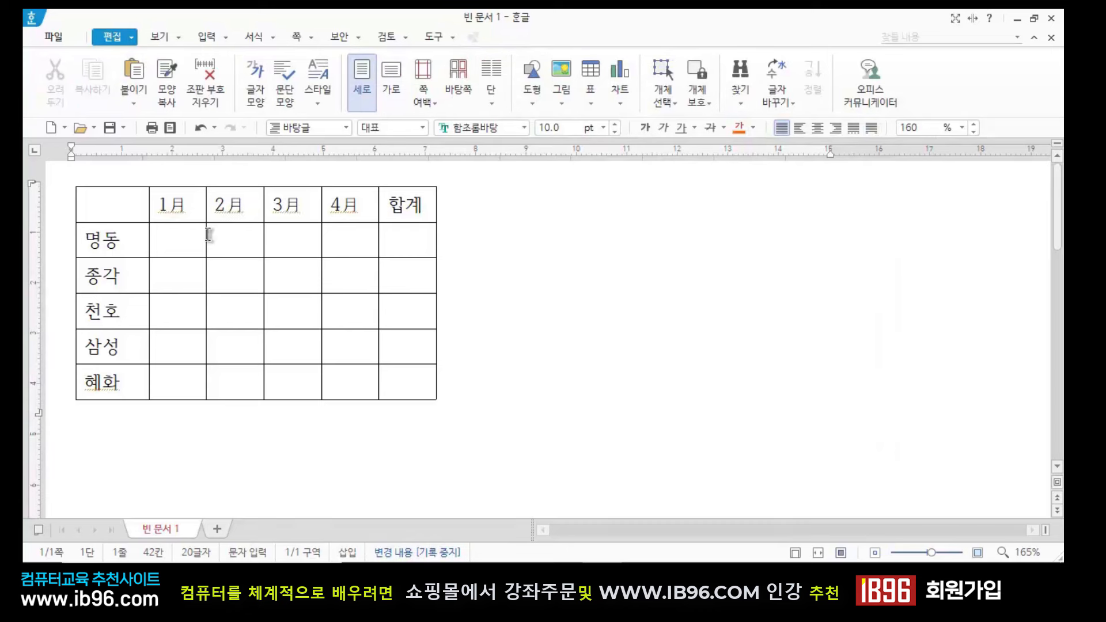
Clear the month names from the four header cells before 합계
left_click_drag(173, 206, 349, 205)
key("Delete")
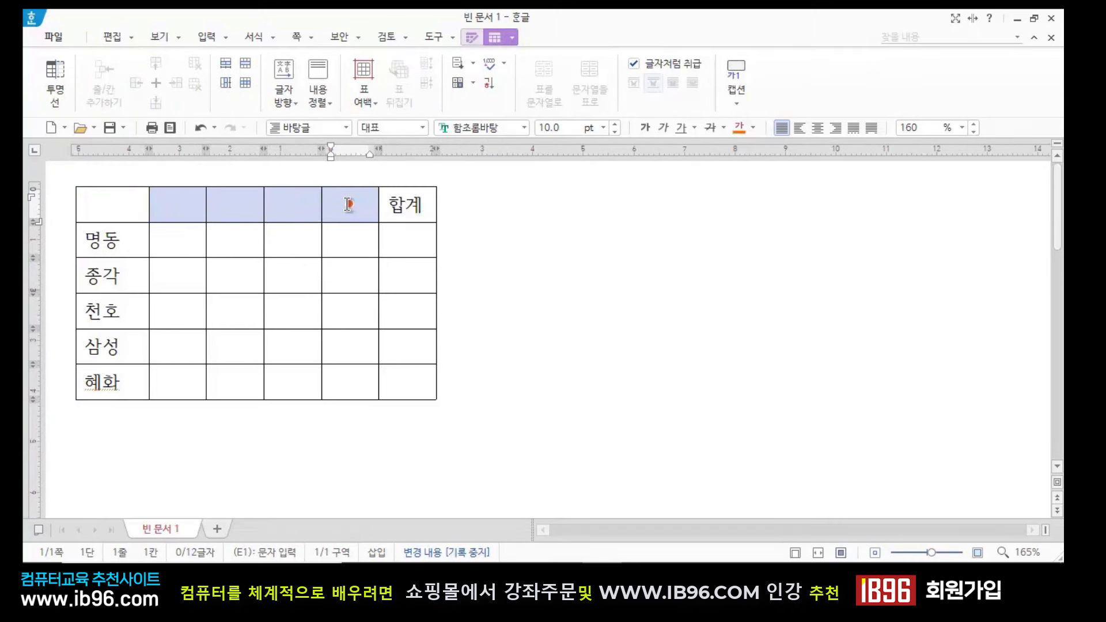
left_click(536, 308)
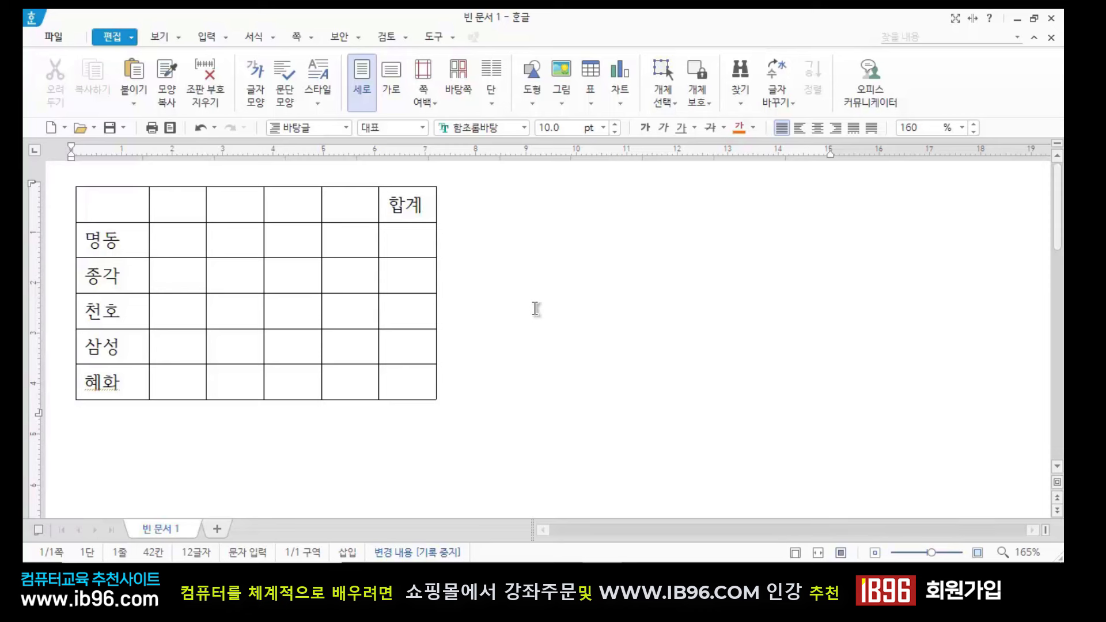
Open the auto-fill contents settings for the four empty header cells between the first column and 합계
left_click(180, 208)
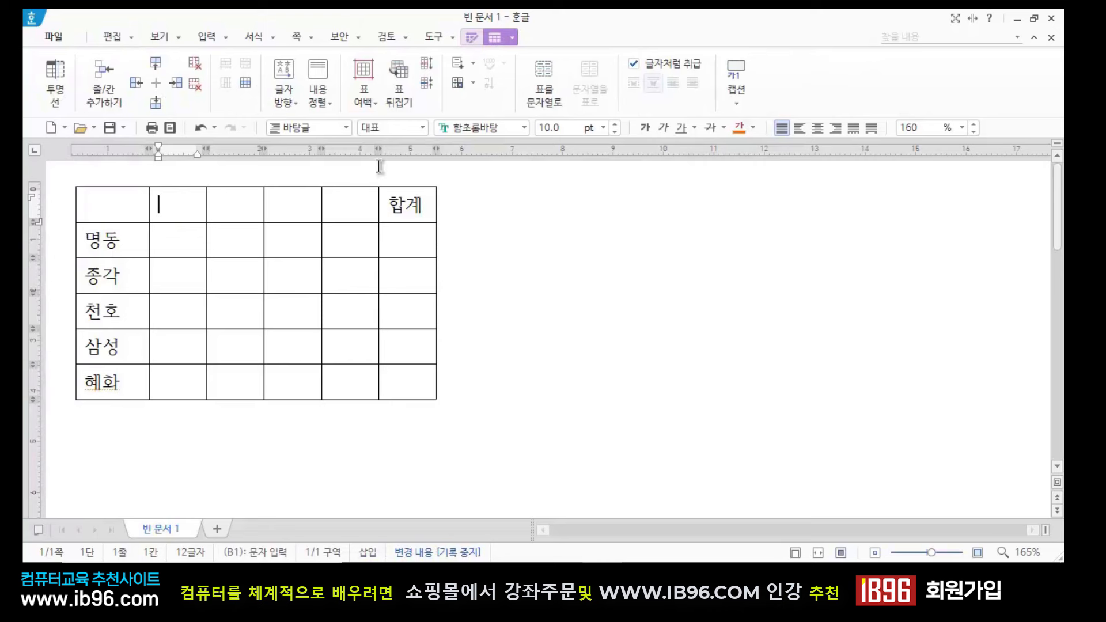
left_click_drag(185, 203, 334, 208)
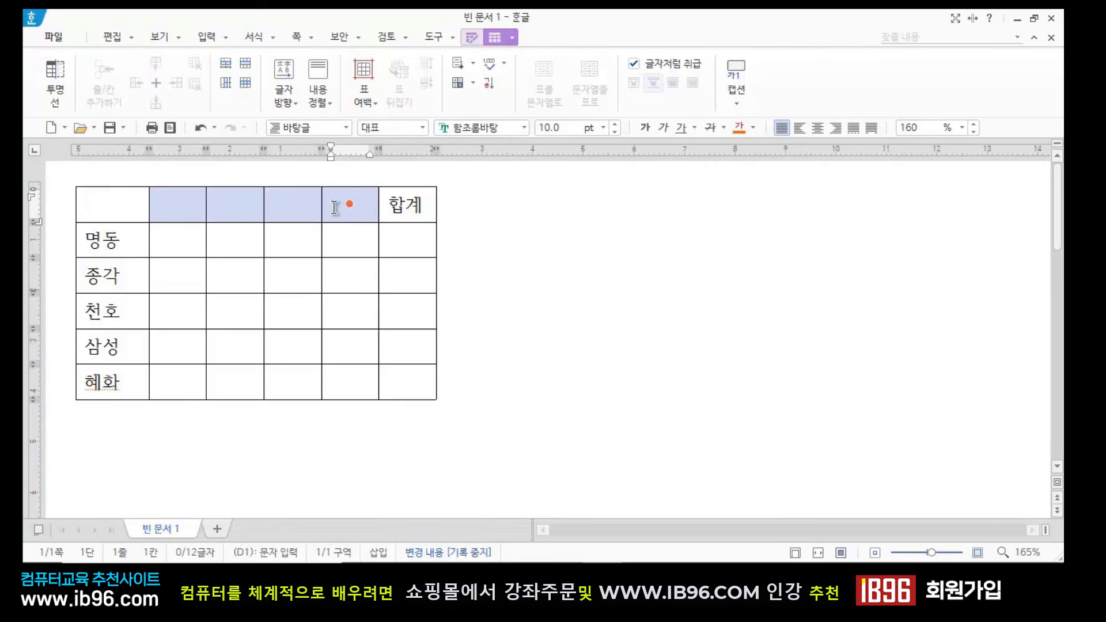
left_click(472, 69)
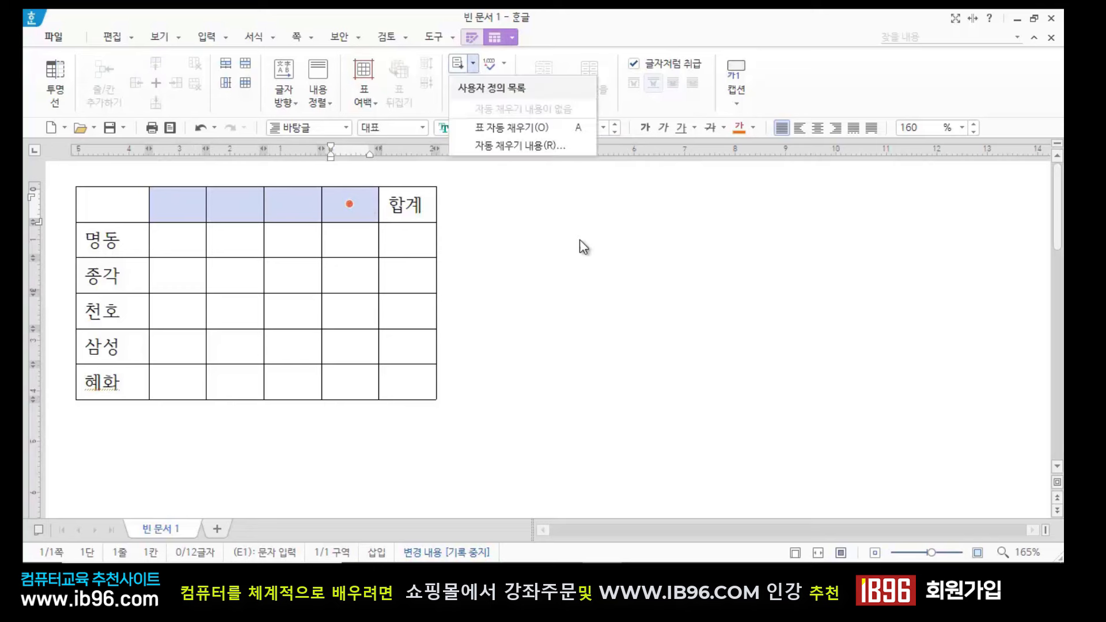
left_click(502, 146)
Examine the built-in auto-fill lists for the available month, weekday, letter and number sequences
scroll(652, 257, "down", 5)
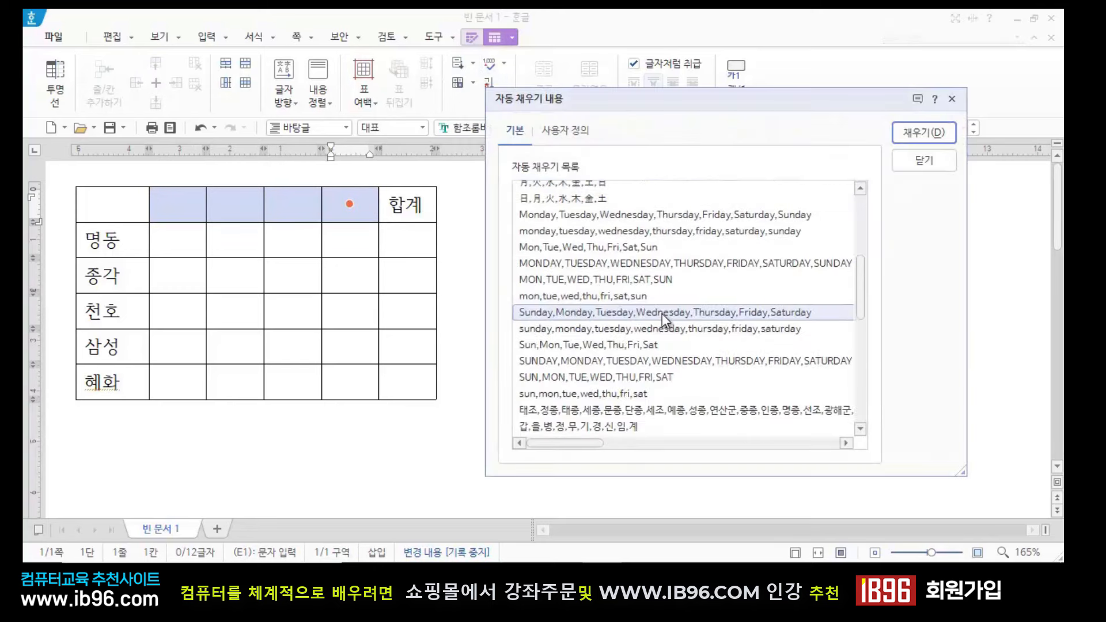
scroll(651, 400, "down", 3)
scroll(650, 400, "up", 5)
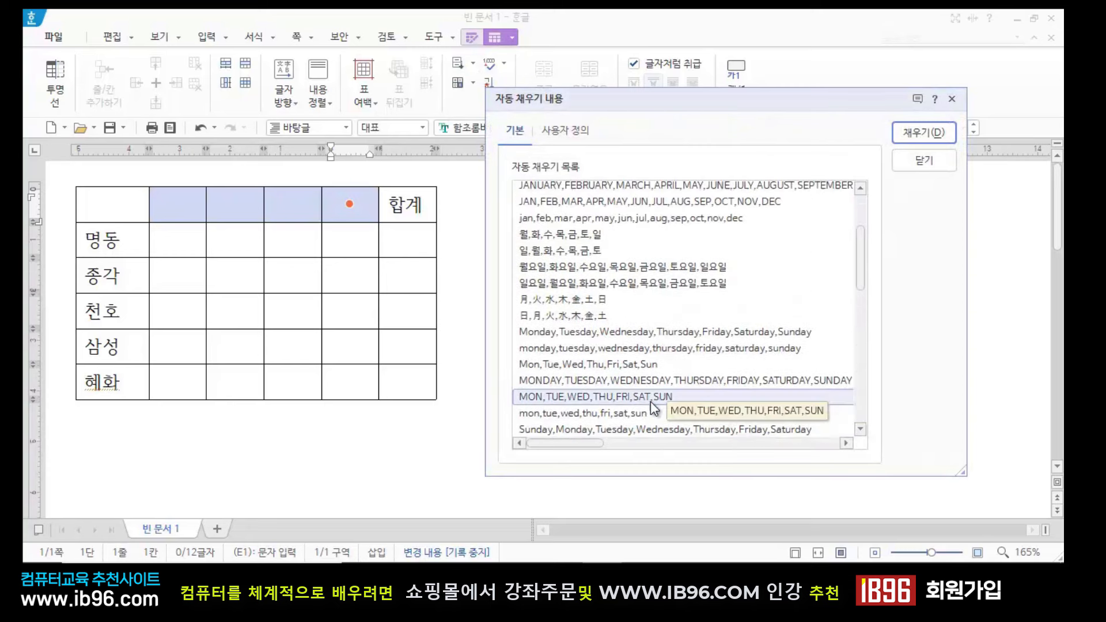
scroll(650, 400, "up", 1)
scroll(648, 292, "down", 12)
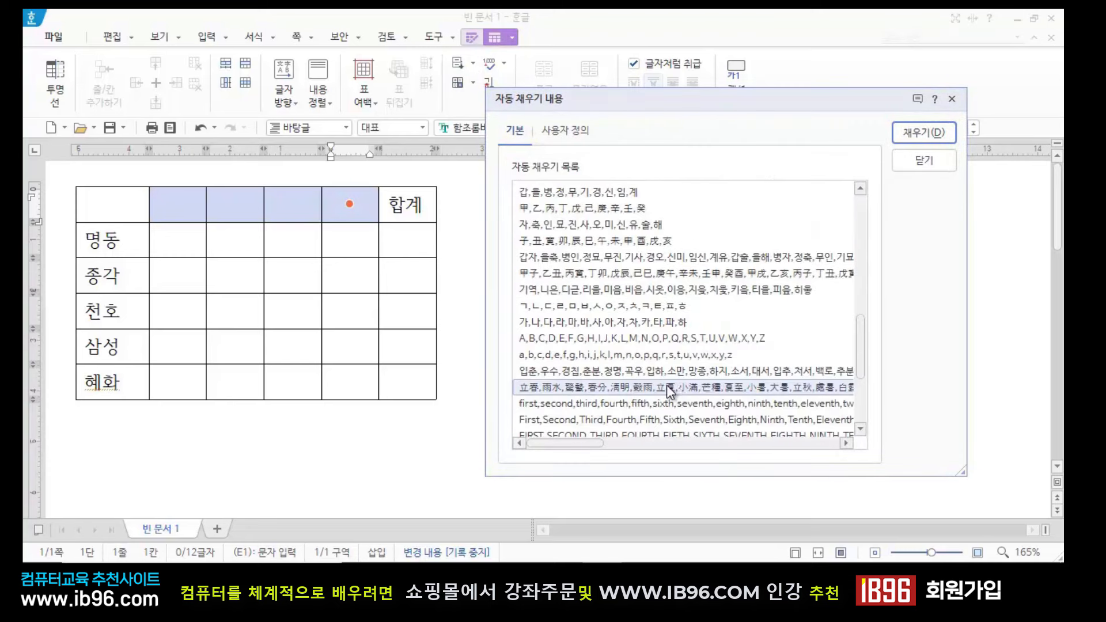
scroll(667, 391, "down", 2)
scroll(665, 392, "down", 1)
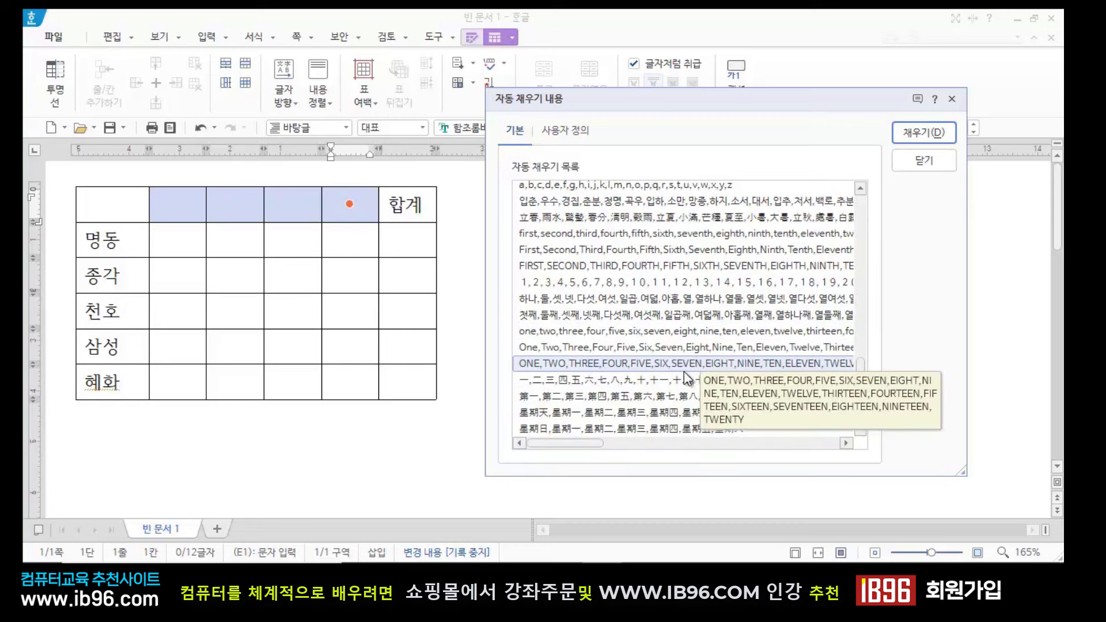
scroll(683, 371, "up", 10)
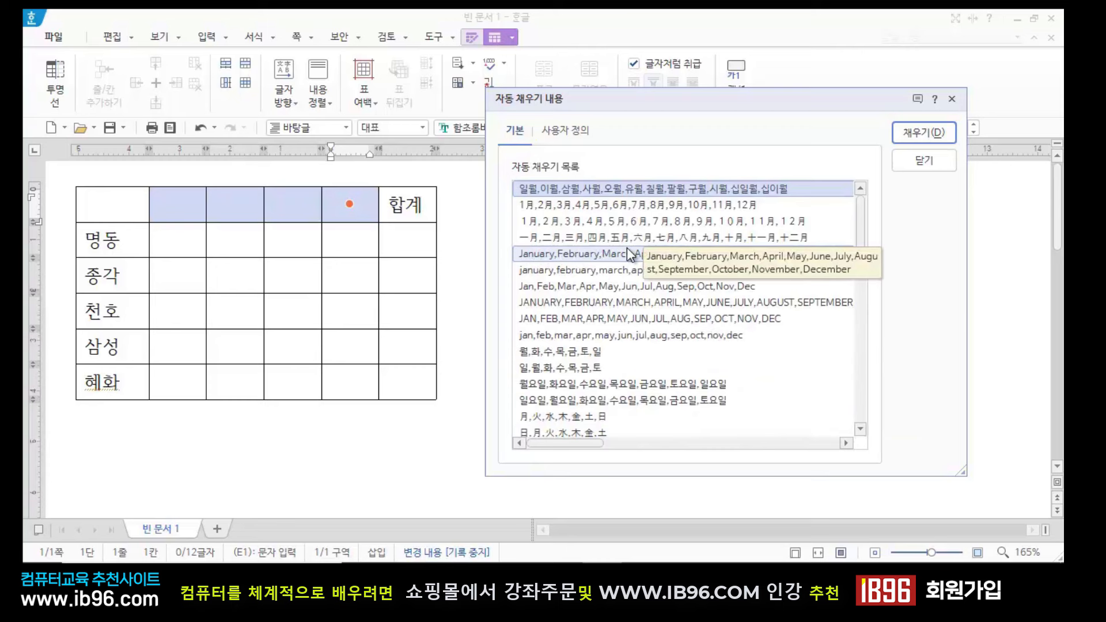
Start a user-defined auto-fill list titled 분기
left_click(581, 132)
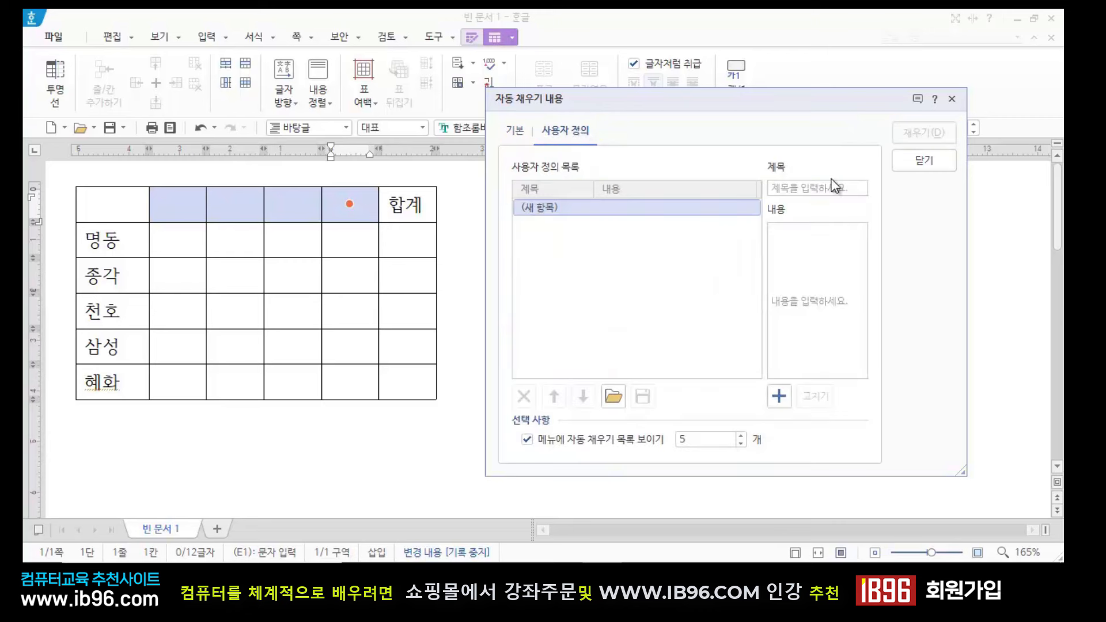
left_click(777, 397)
left_click(722, 318)
type("분ㄱ")
Enter 1사분기, 2사분기, 3사분기 and 4사분기 on separate lines as the 분기 list's contents and add it to the user-defined lists
left_click(786, 247)
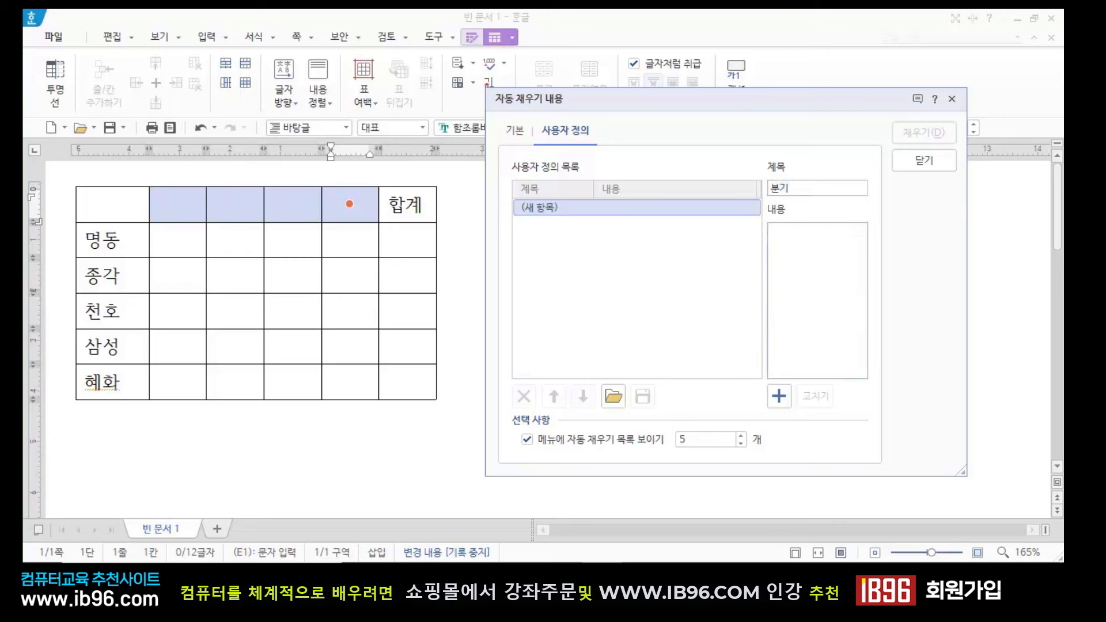
type("1사분기")
key("Return")
type("2사분기")
key("Return")
type("3사분기")
key("Return")
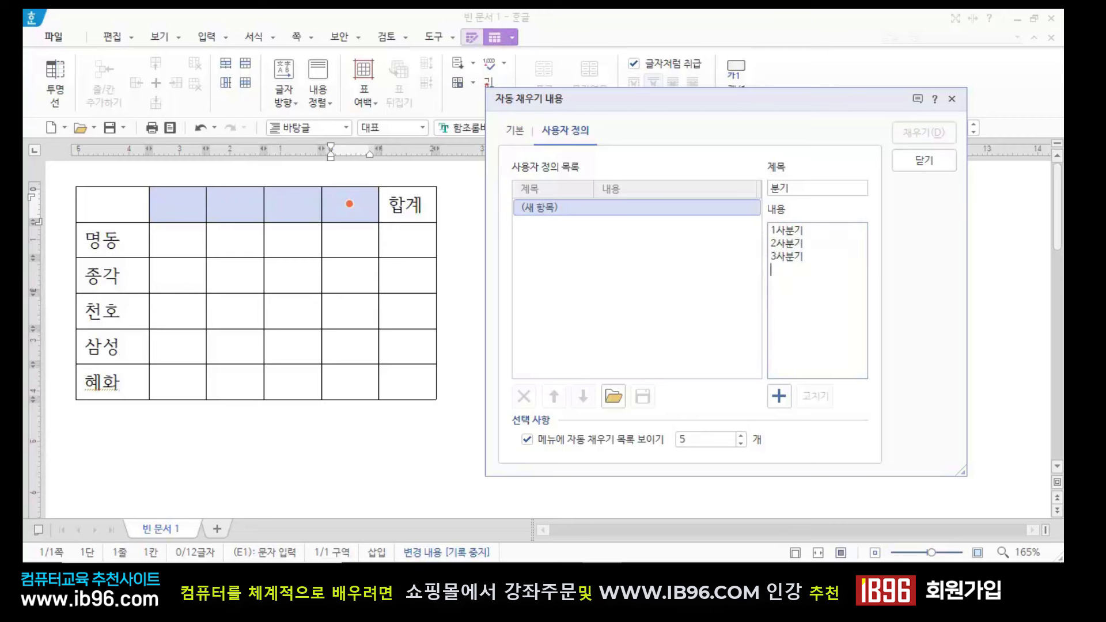
type("4사분기")
left_click(847, 292)
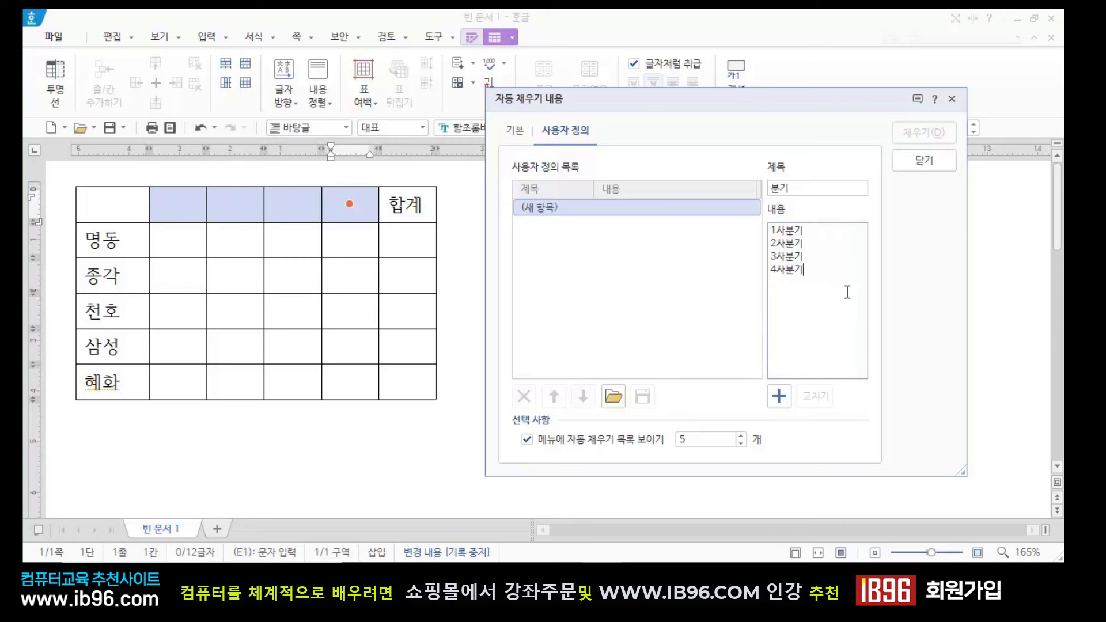
left_click(786, 406)
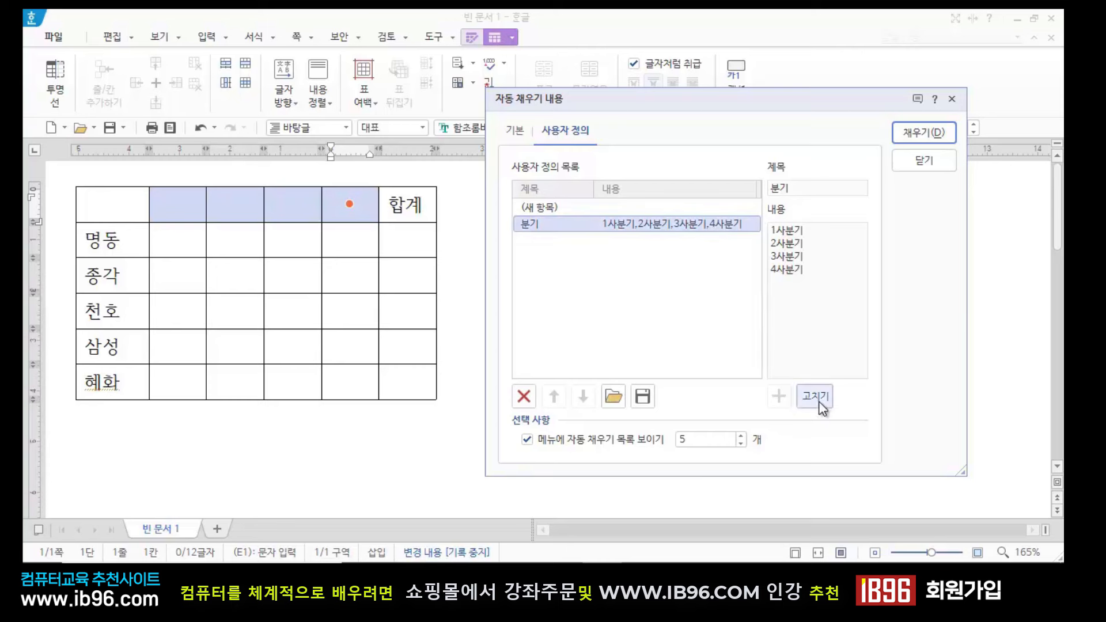
Fill the four selected header cells from the user-defined 분기 list
left_click(792, 191)
left_click(926, 130)
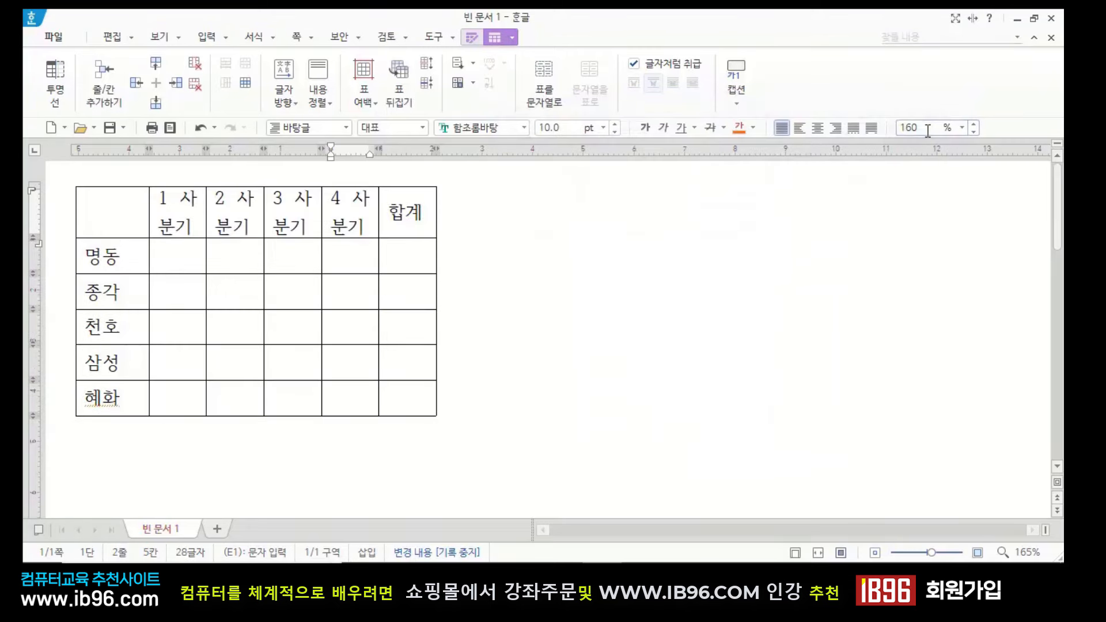
left_click(670, 300)
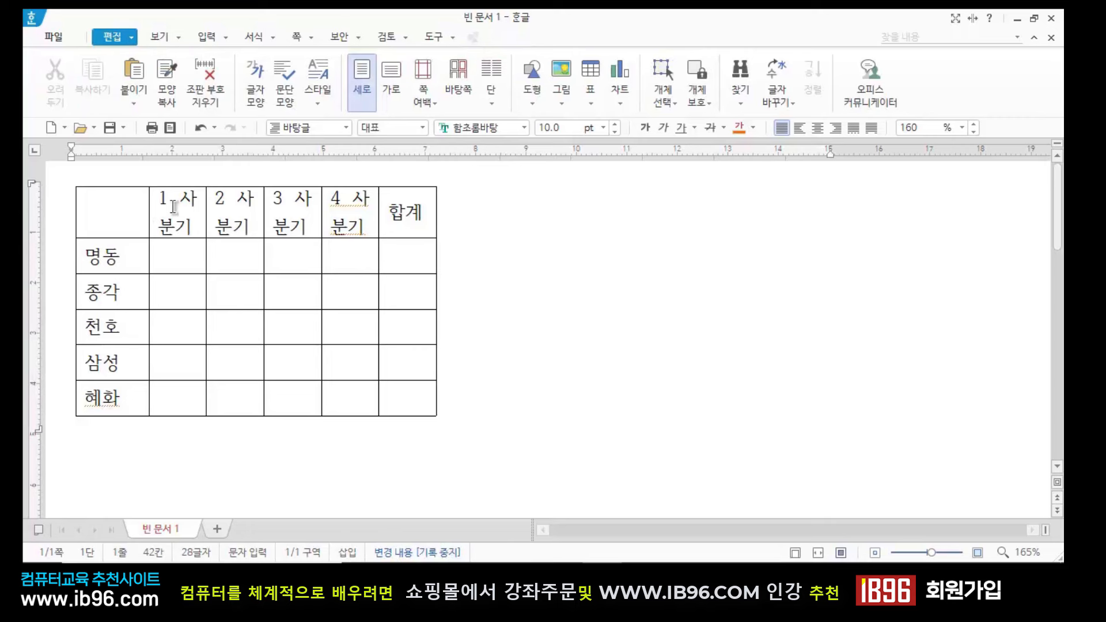
Widen the four quarter columns together until each header fits on one line, enlarging the table
left_click_drag(167, 208, 345, 206)
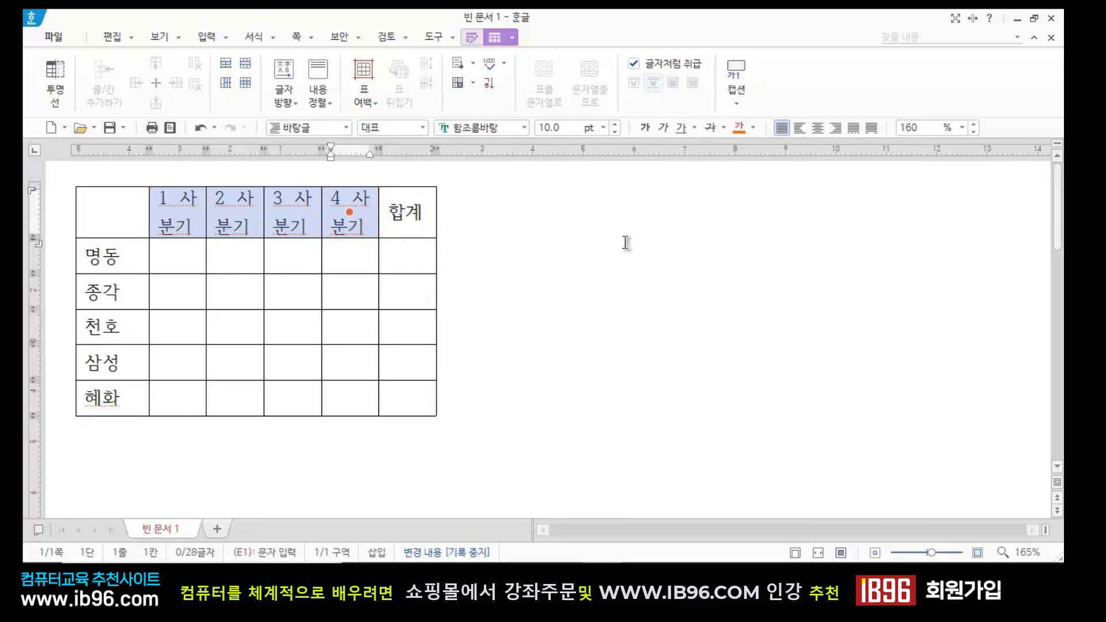
key("ctrl+Right")
key("ctrl+Right")
key("ctrl+Right")
key("ctrl+Right")
key("ctrl+Right")
key("ctrl+Right")
key("ctrl+Right")
key("ctrl+Right")
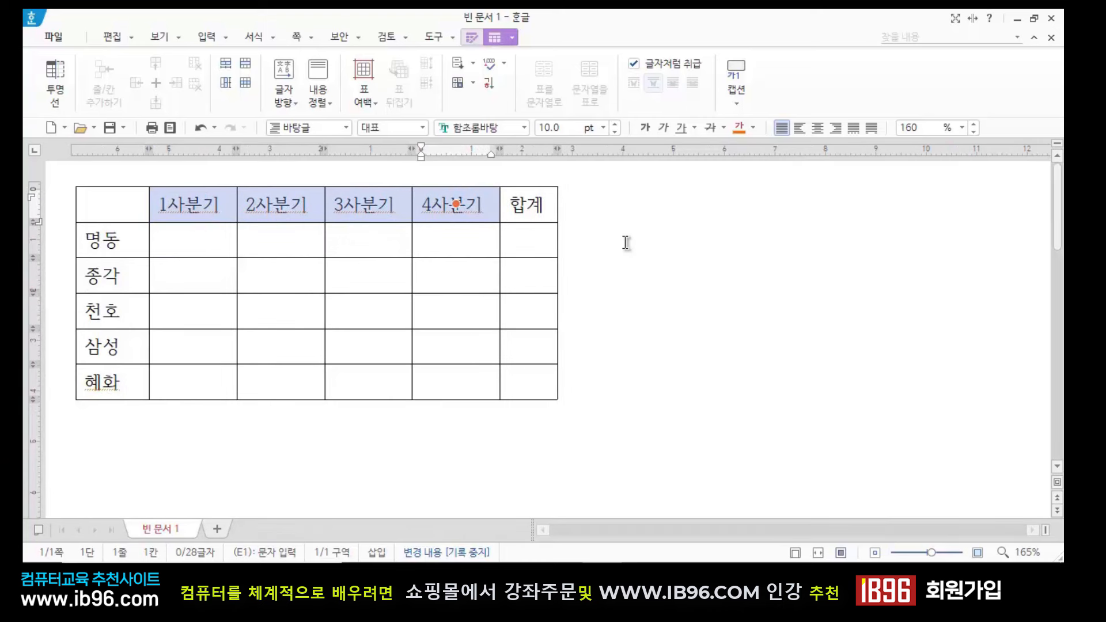
Widen the 합계 column slightly, extending the table's width
left_click_drag(512, 202, 590, 191)
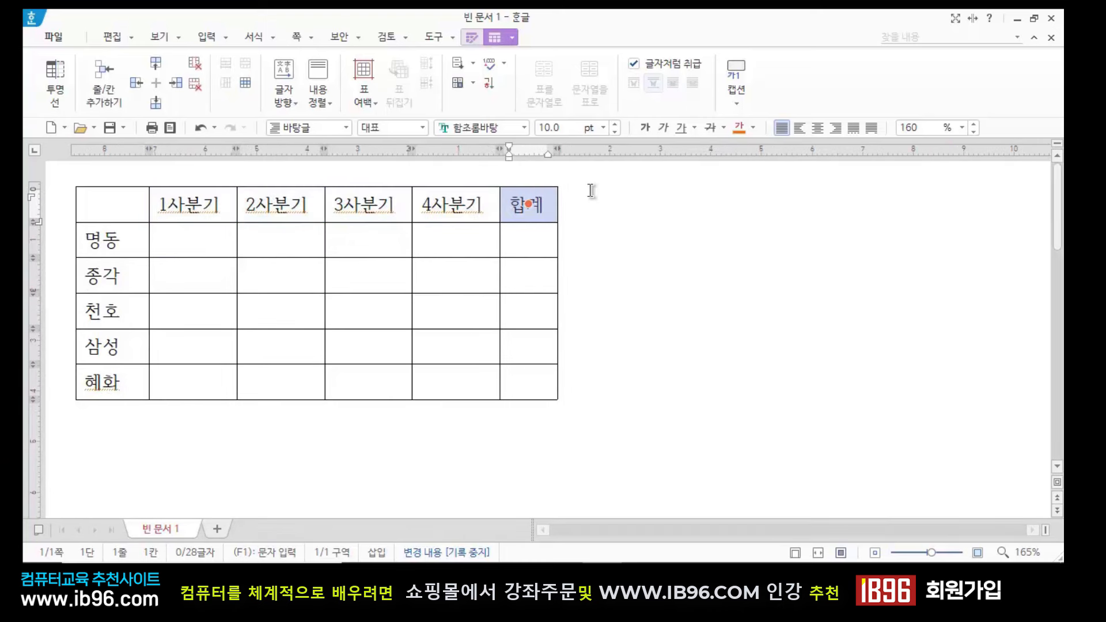
key("ctrl+Right")
key("ctrl+Right")
key("ctrl+Right")
key("ctrl+Right")
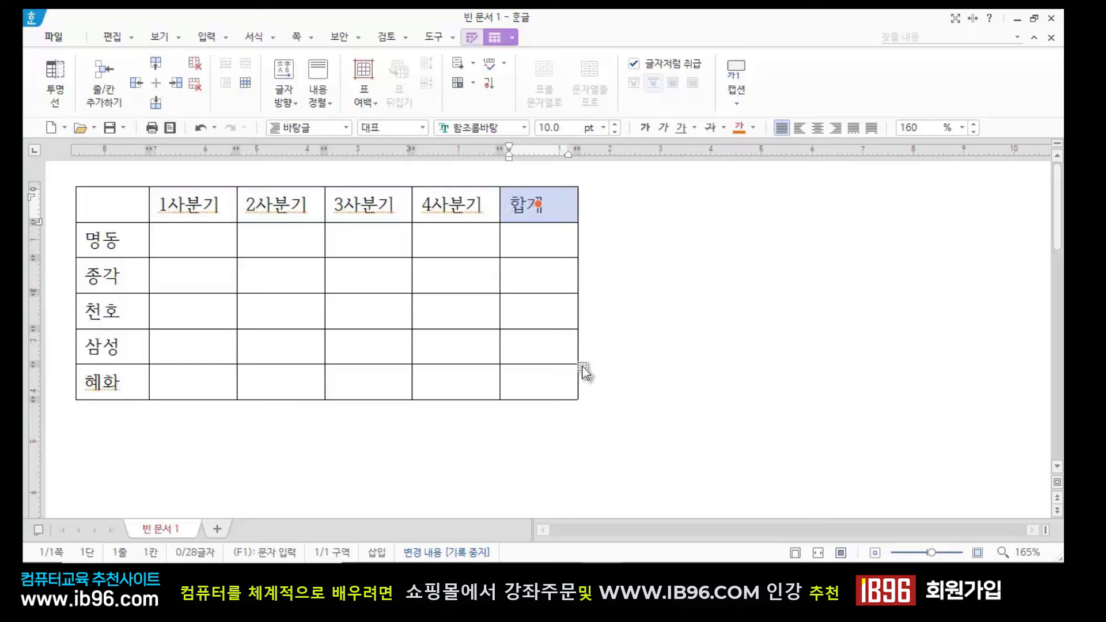
left_click(583, 372)
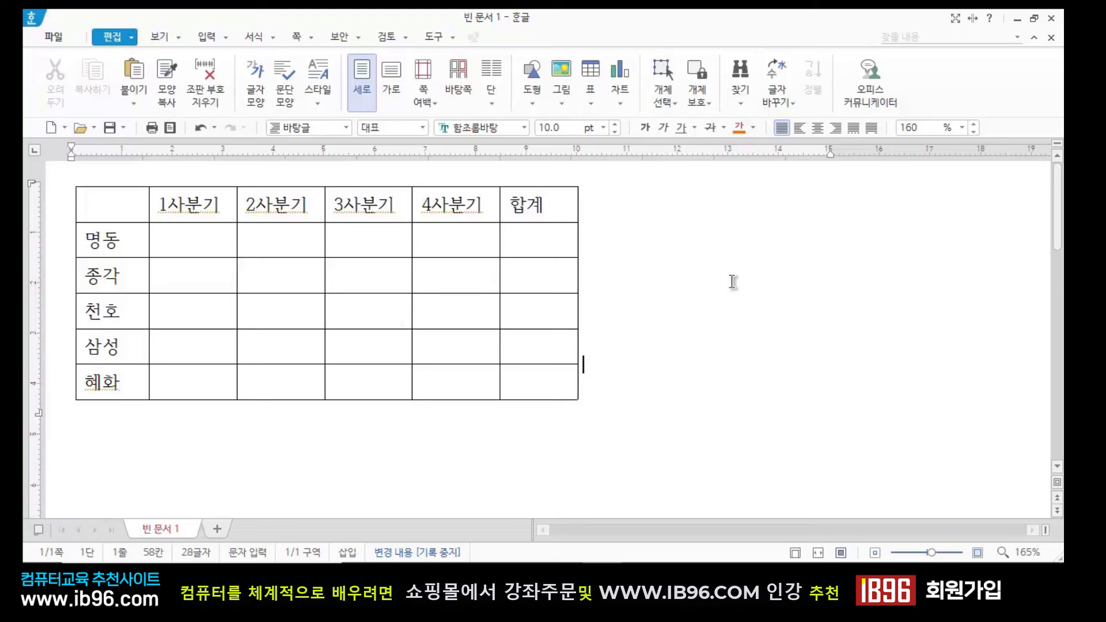
Clear the quarter names from the four header cells between the first column and 합계
left_click_drag(194, 206, 456, 205)
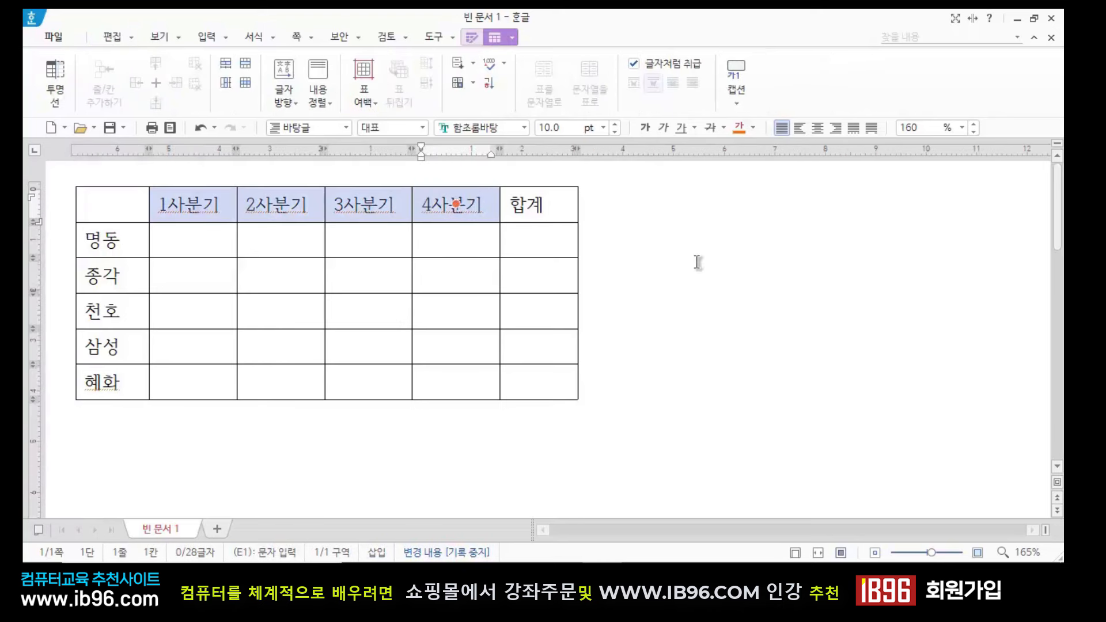
key("Delete")
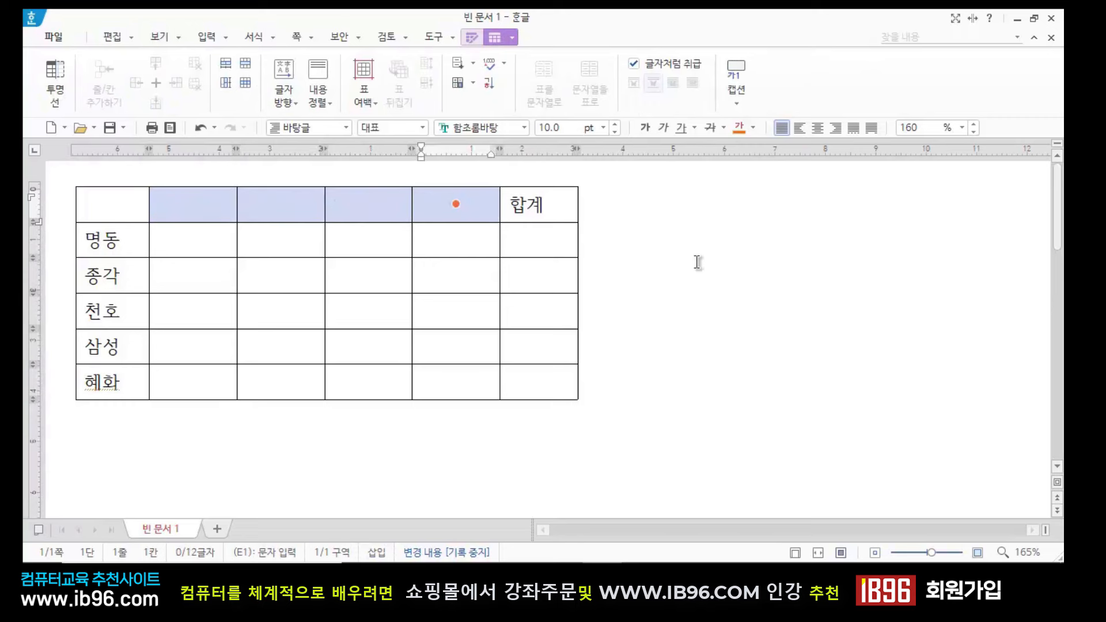
left_click(694, 327)
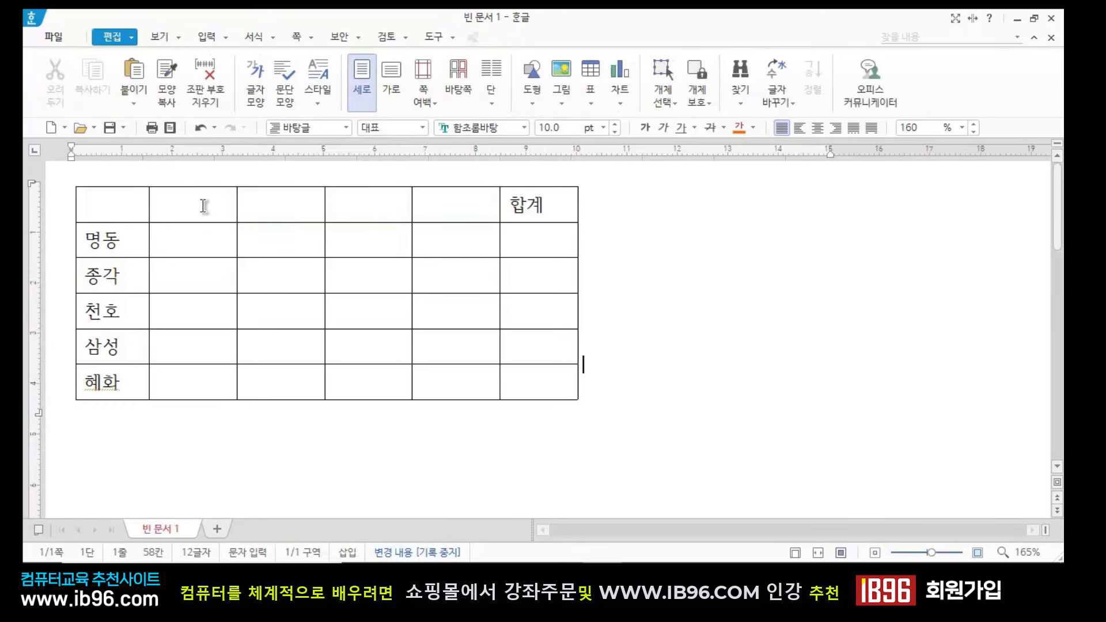
Fill the four empty header cells before 합계 with the user-defined 분기 list from the auto-fill contents
left_click_drag(203, 208, 452, 206)
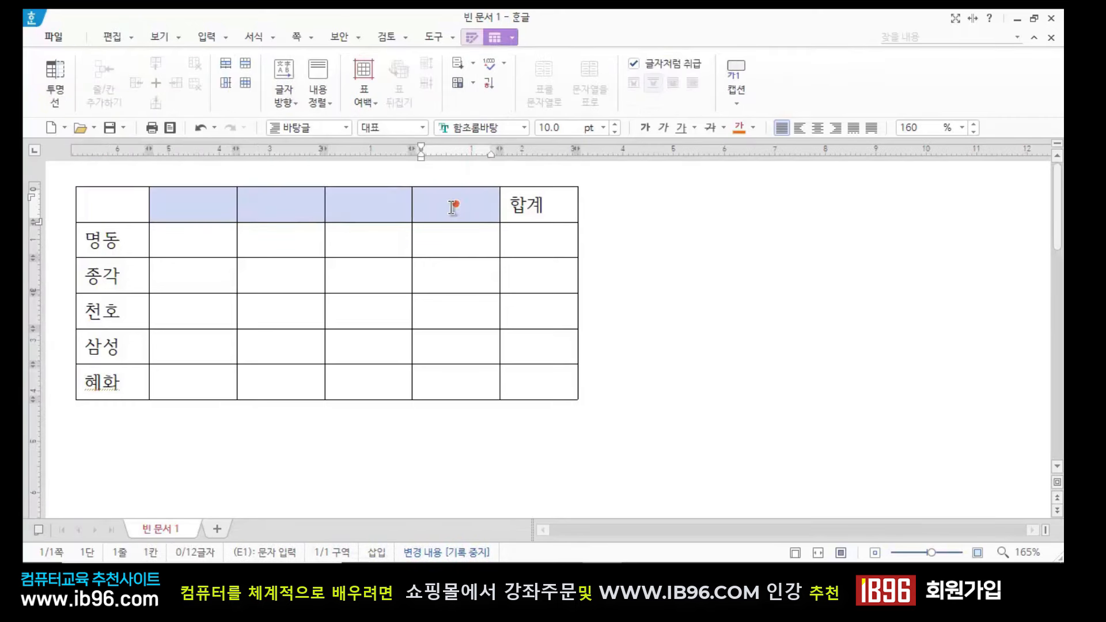
left_click(475, 65)
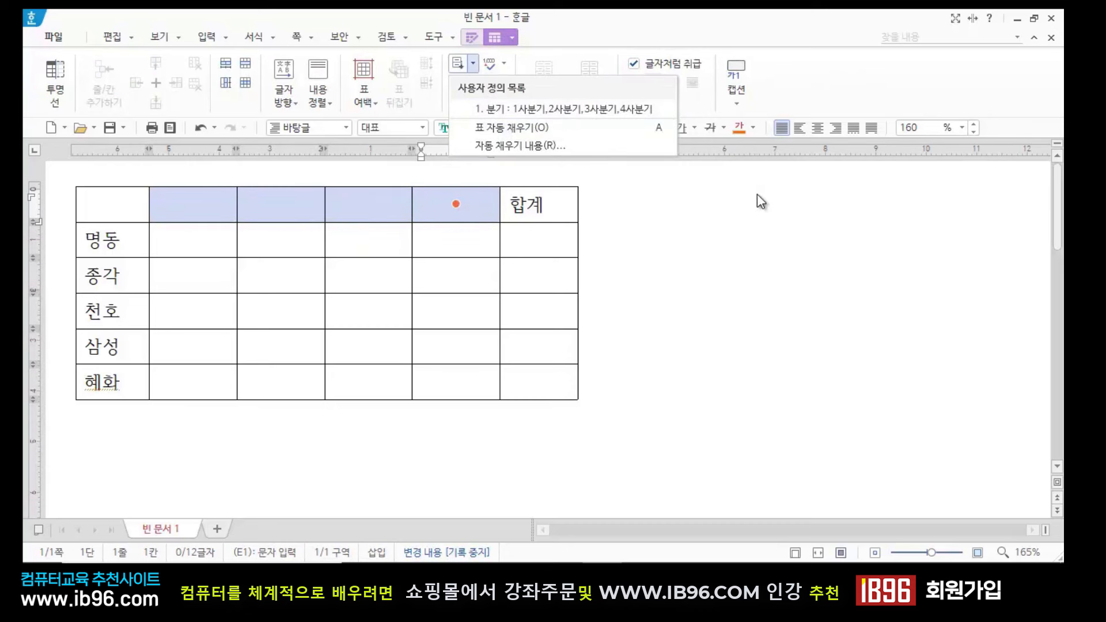
left_click(518, 148)
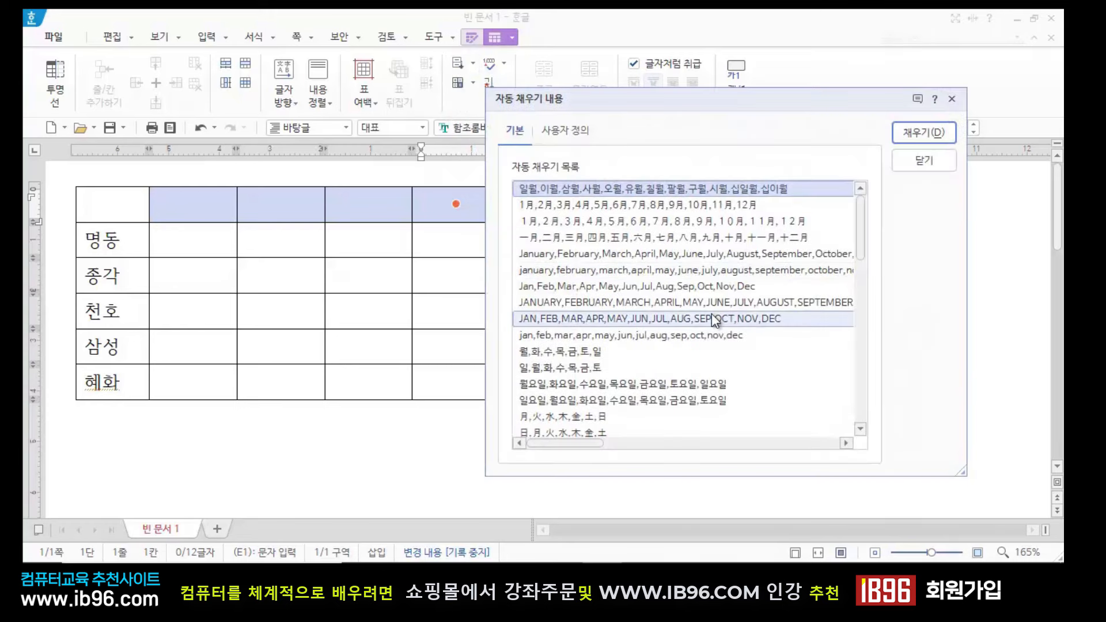
left_click(565, 130)
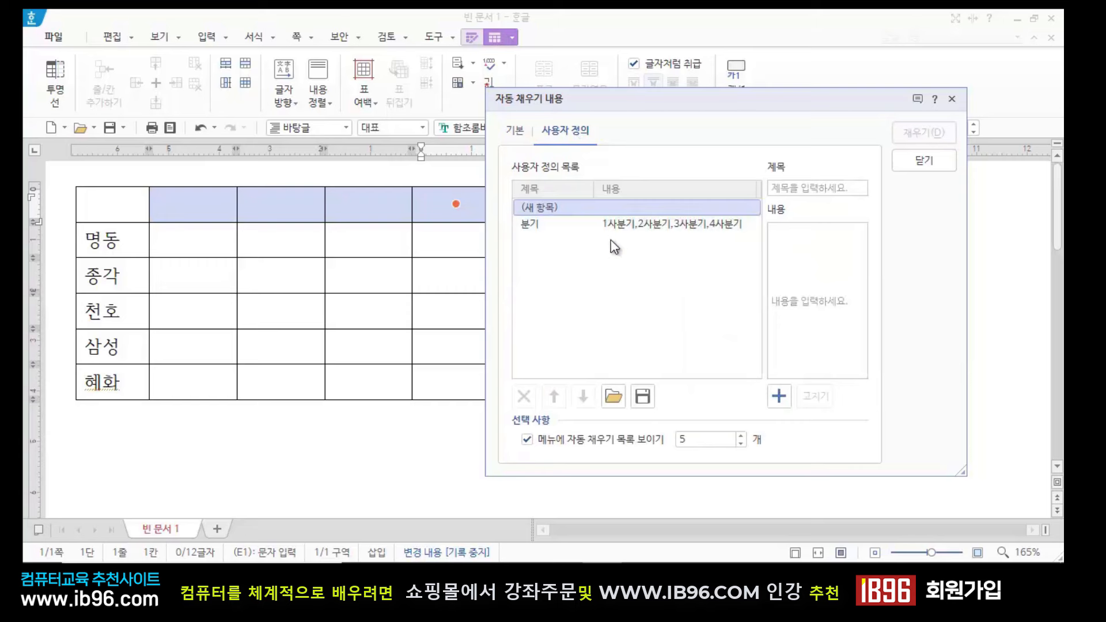
left_click(624, 227)
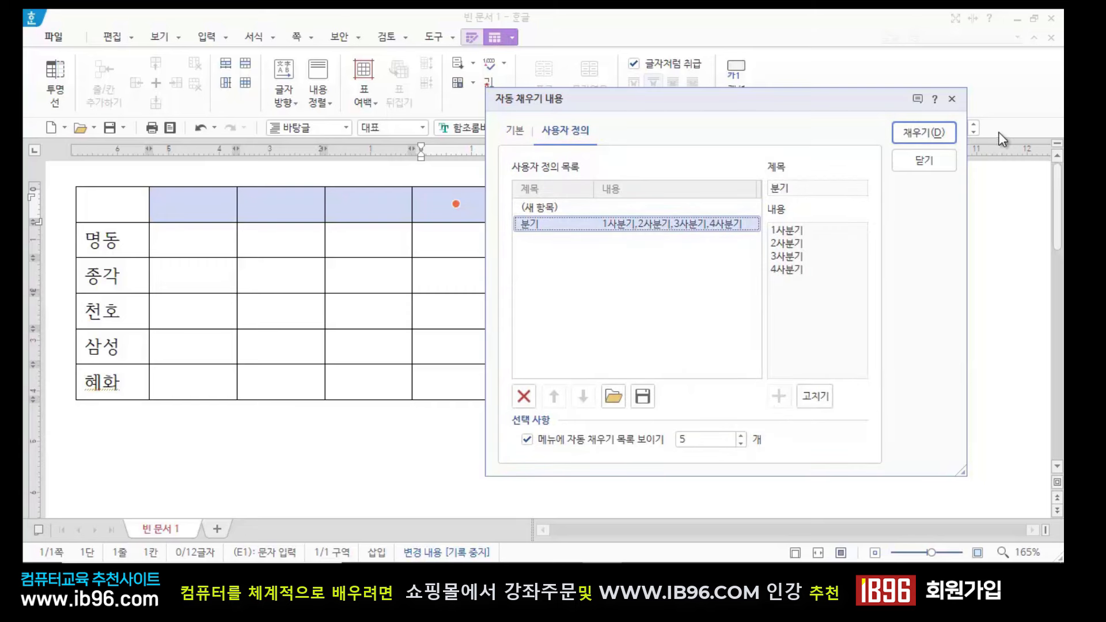
left_click(927, 133)
left_click(734, 402)
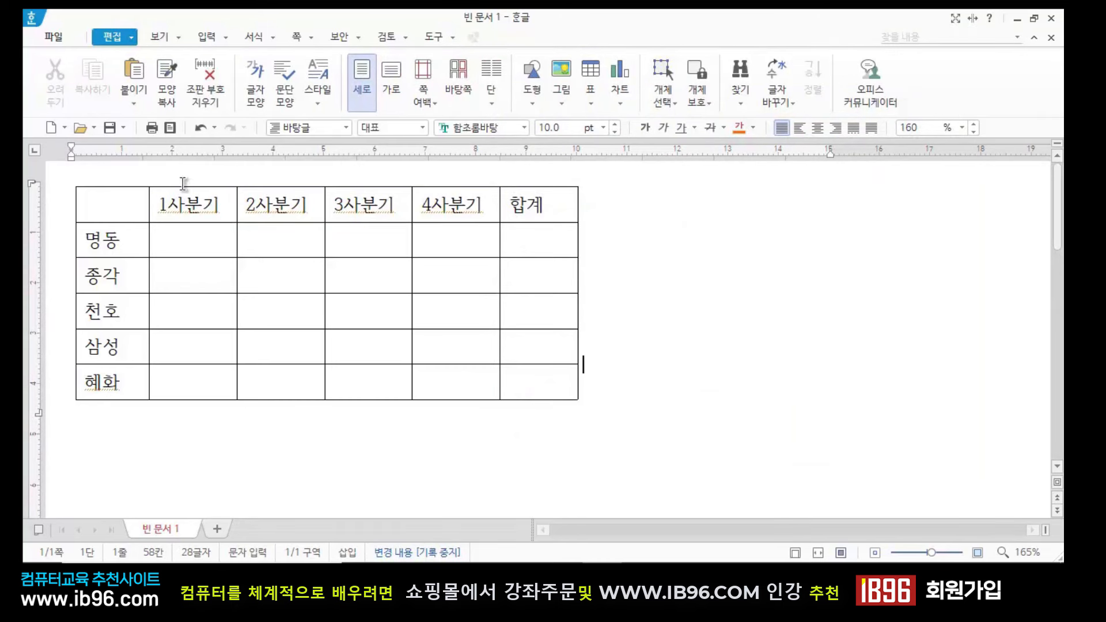
Enter 1200, 1100, 550 and 980 in the 명동 row under the four quarter columns
left_click(205, 246)
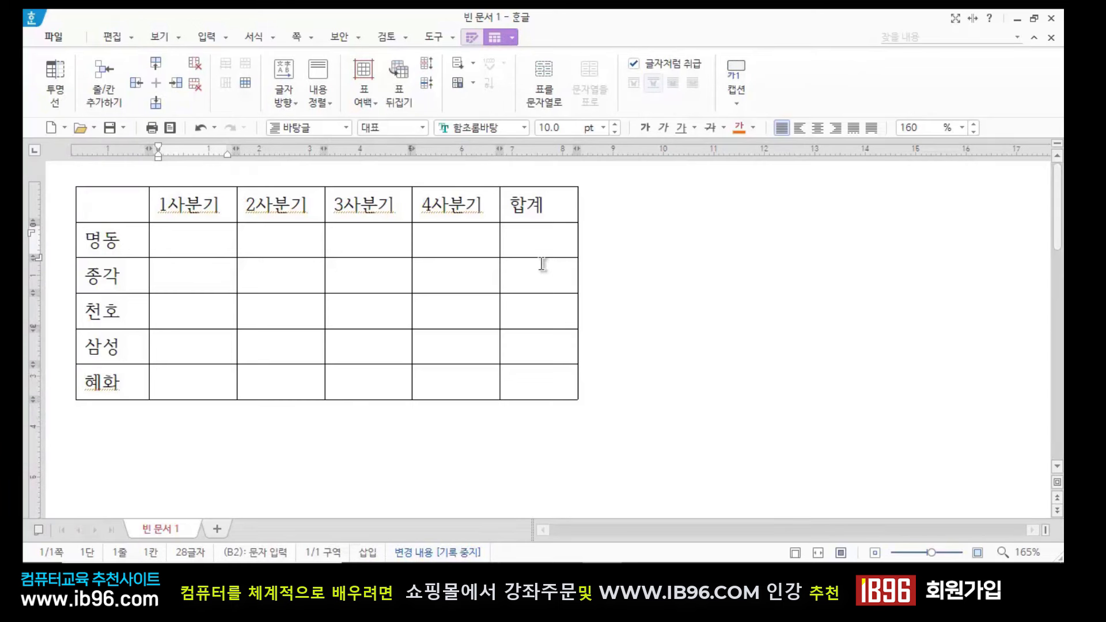
type("1200")
key("Tab")
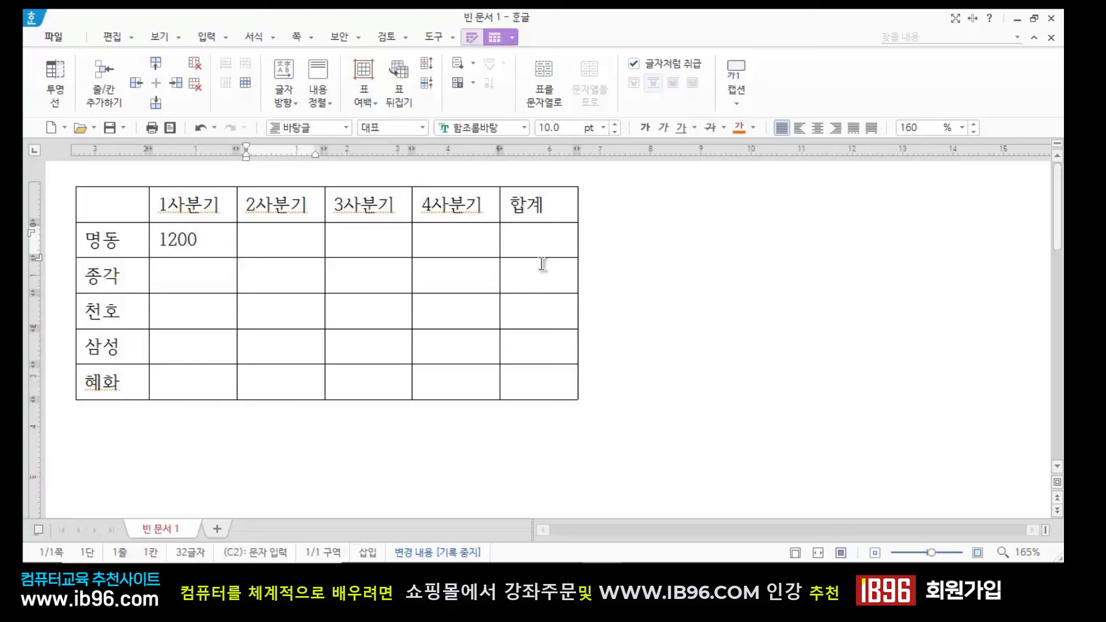
type("1100")
key("Tab")
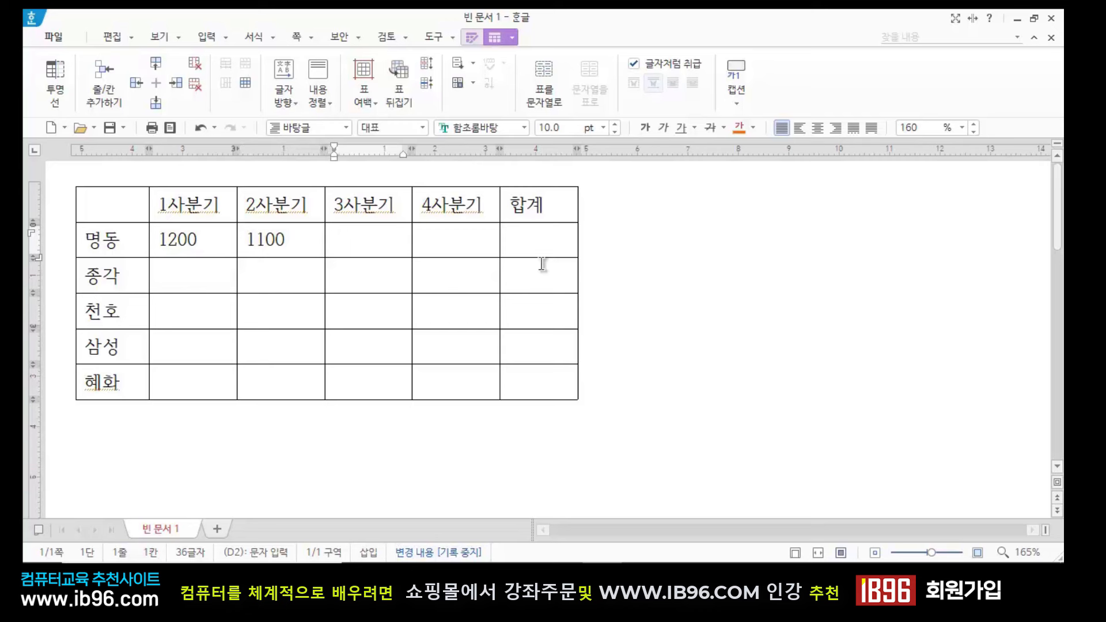
type("550")
key("Tab")
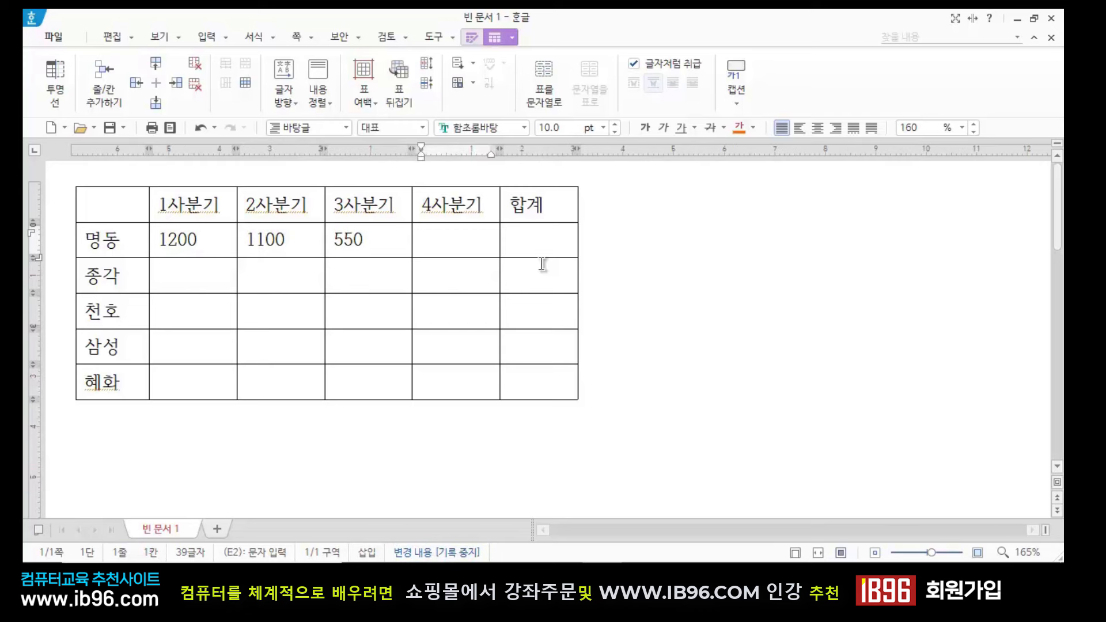
type("980")
Enter 1100, 1300, 900 and 650 in the 종각 row for 1사분기 to 4사분기
key("Down")
key("Left")
key("Left")
key("Left")
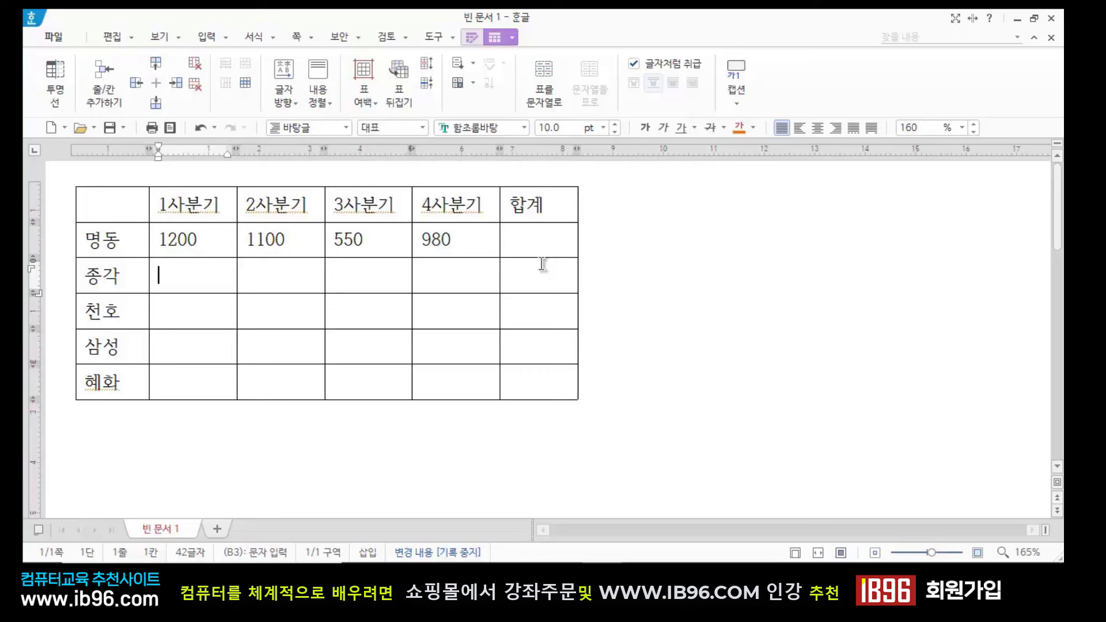
type("1100")
key("Tab")
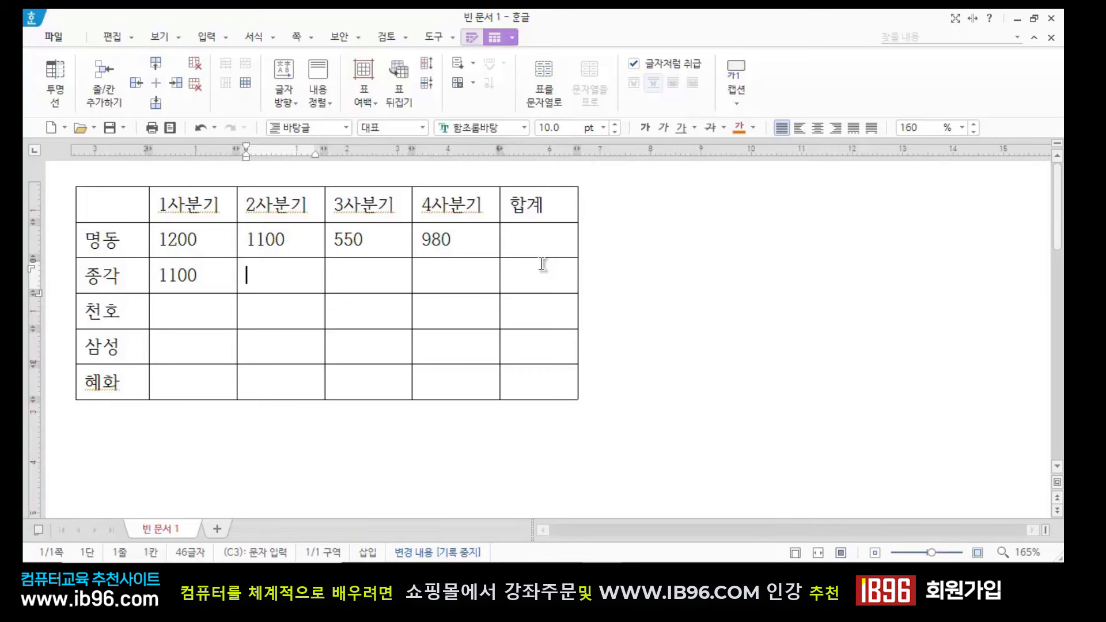
type("1300")
key("Tab")
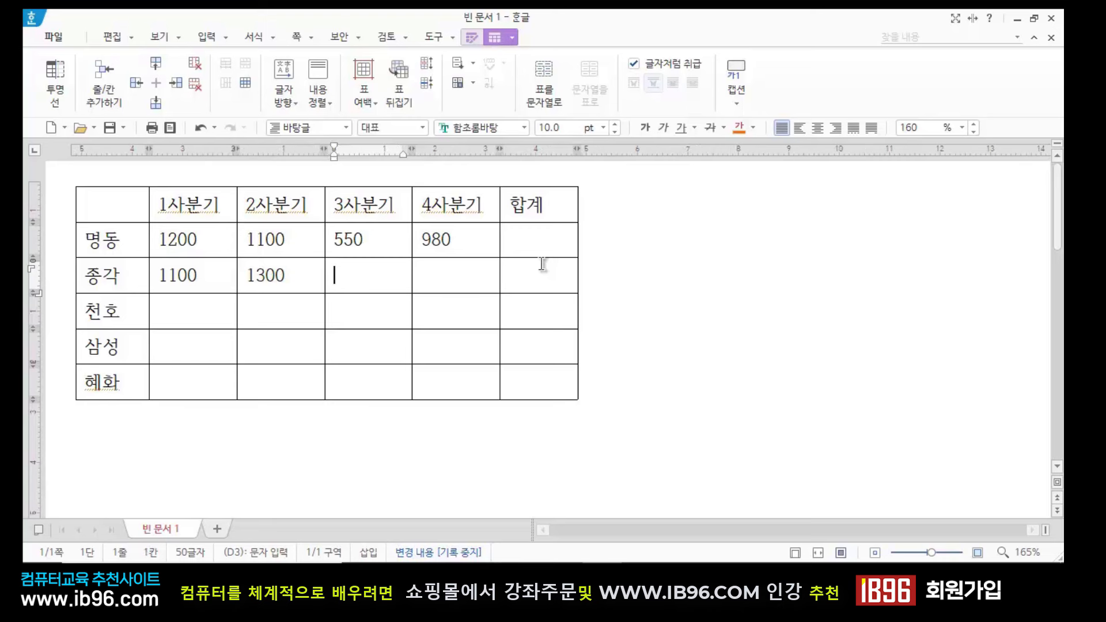
type("900")
key("Tab")
type("650")
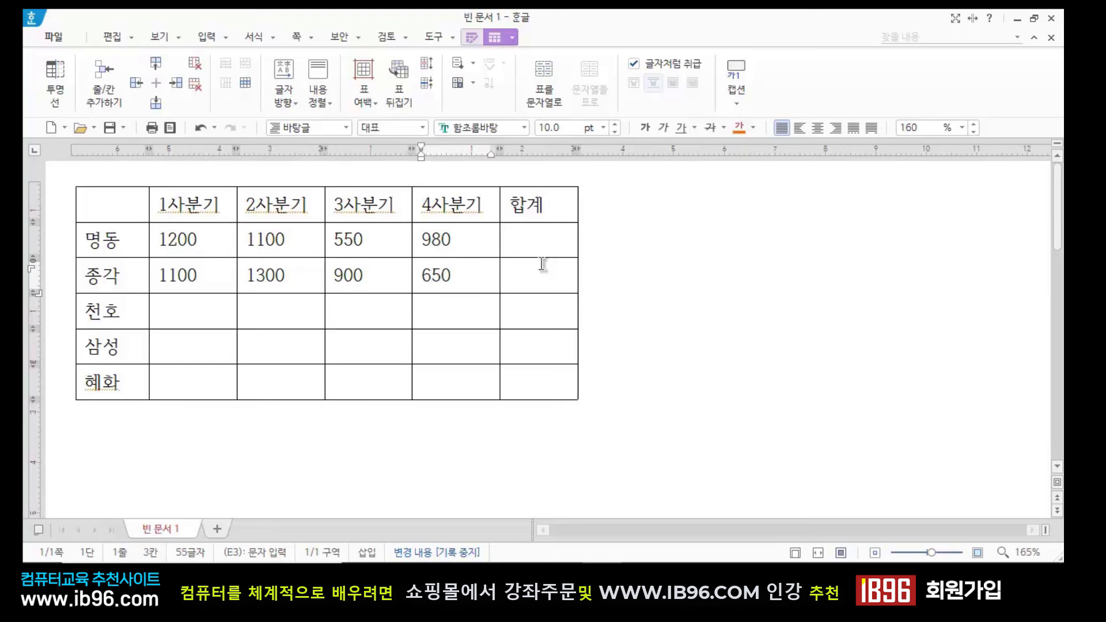
Enter 900, 1600, 1500 and 1100 in the 천호 row for 1사분기 to 4사분기
key("Down")
key("Left")
key("Left")
key("Left")
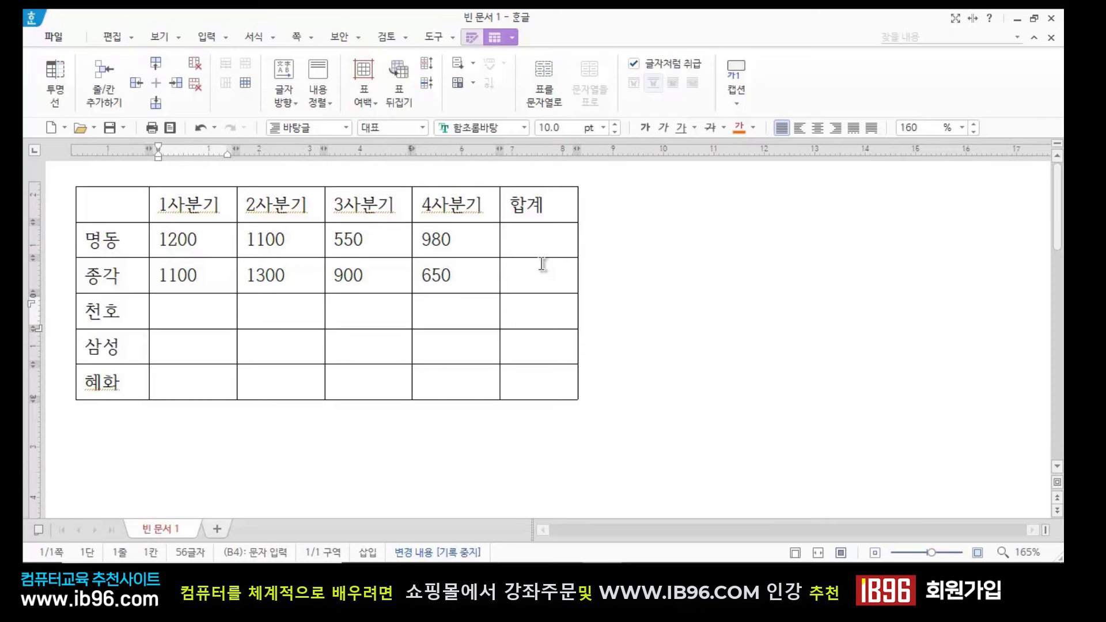
type("900")
key("Right")
type("1600")
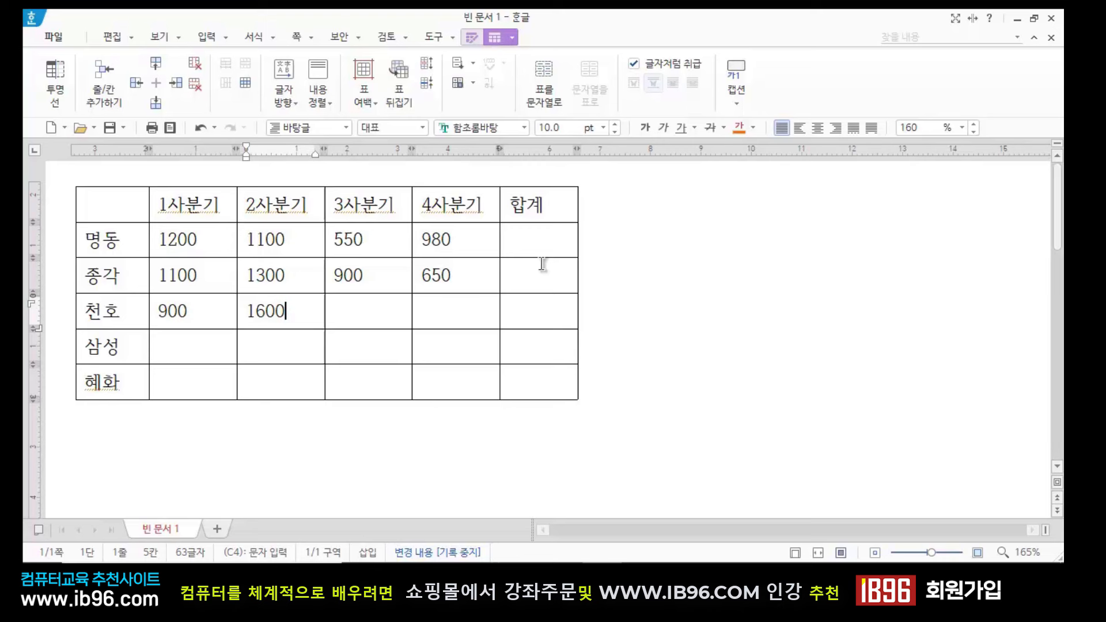
key("Right")
type("1500")
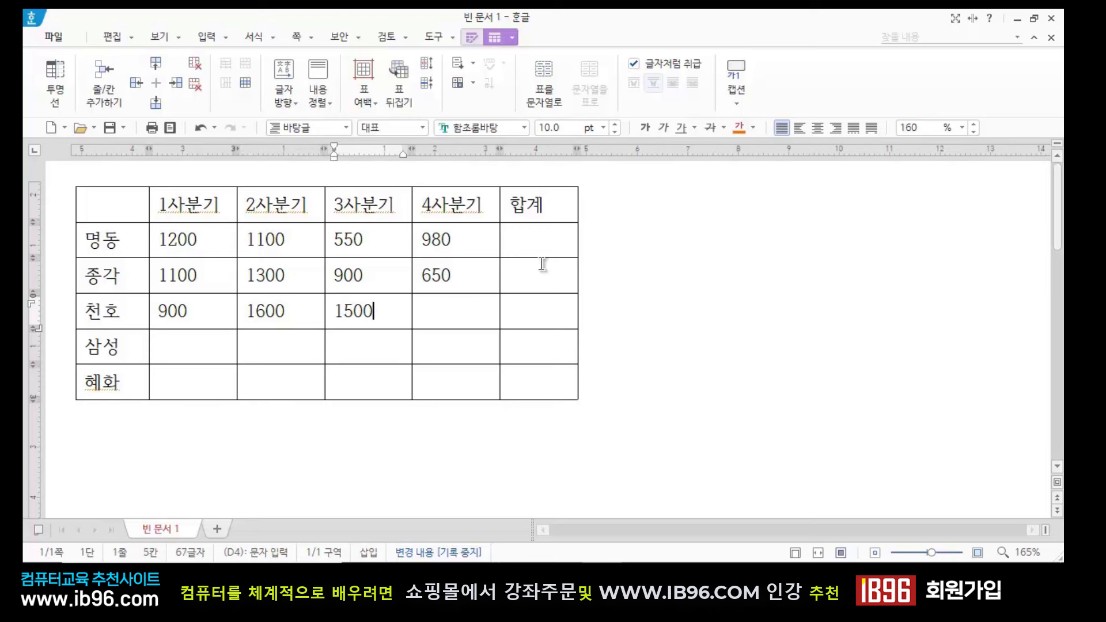
key("Right")
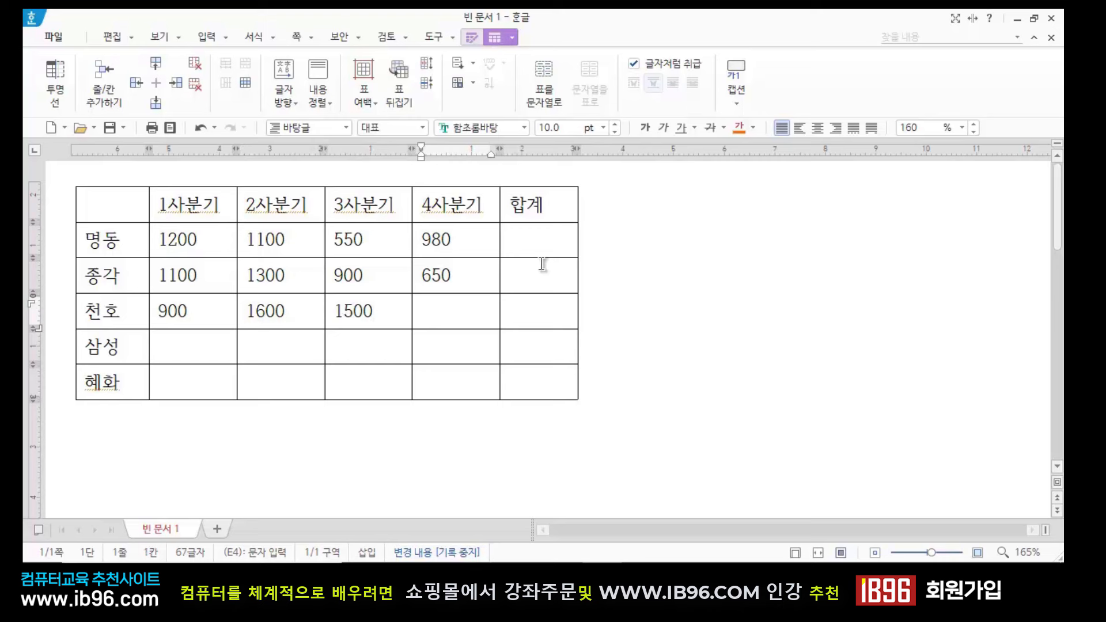
type("1100")
Enter 2100, 900, 1950 and 400 in the 삼성 row for 1사분기 to 4사분기
key("Down")
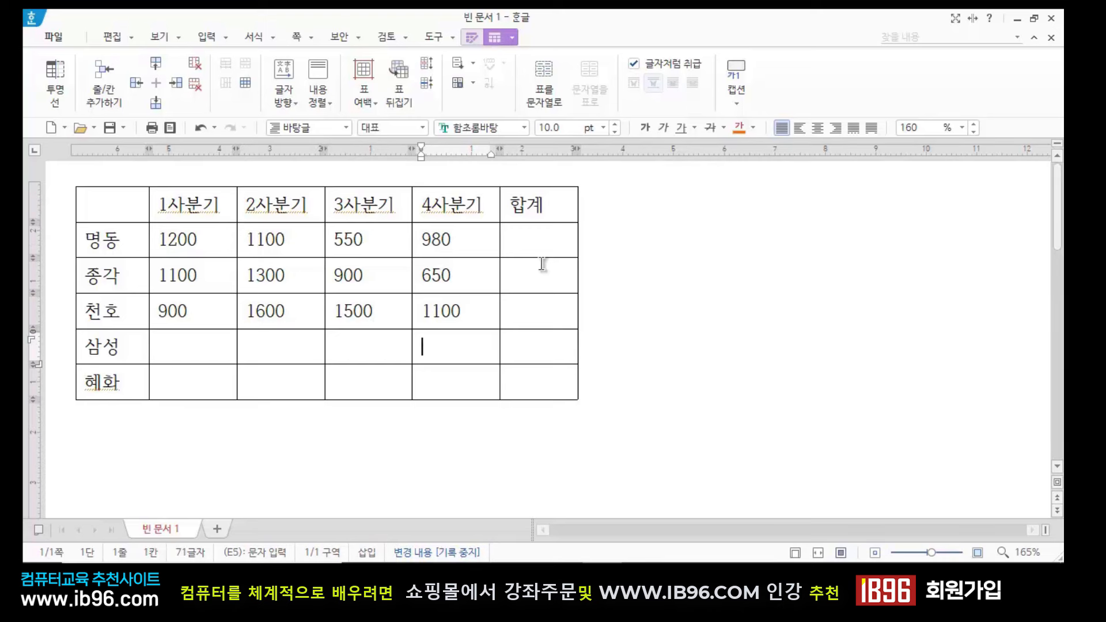
key("Left")
key("Left")
key("Left")
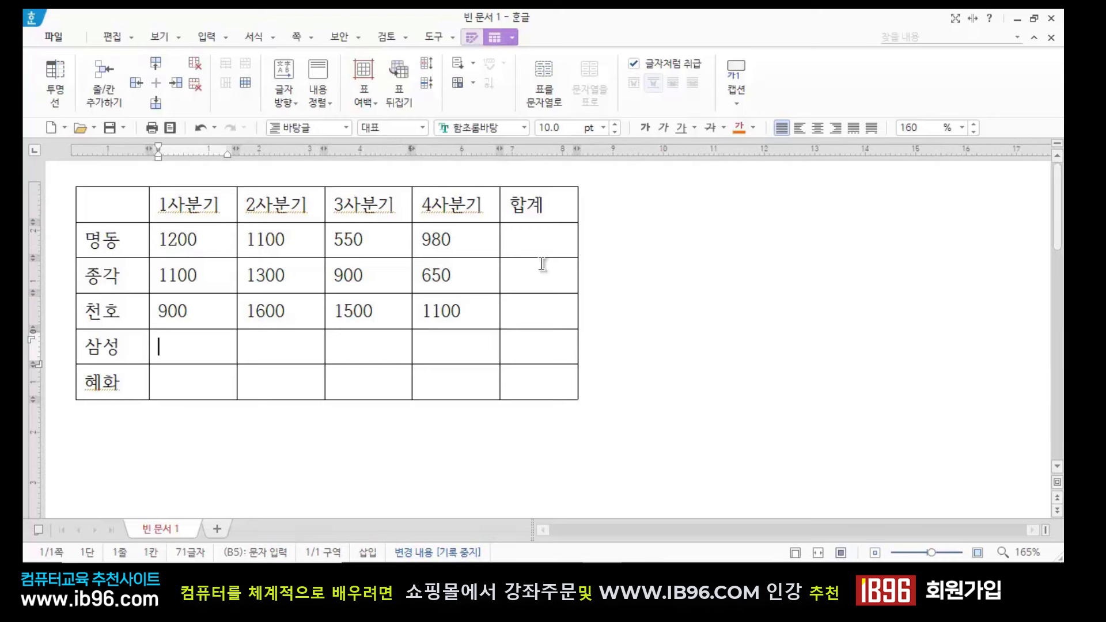
type("2100")
key("Right")
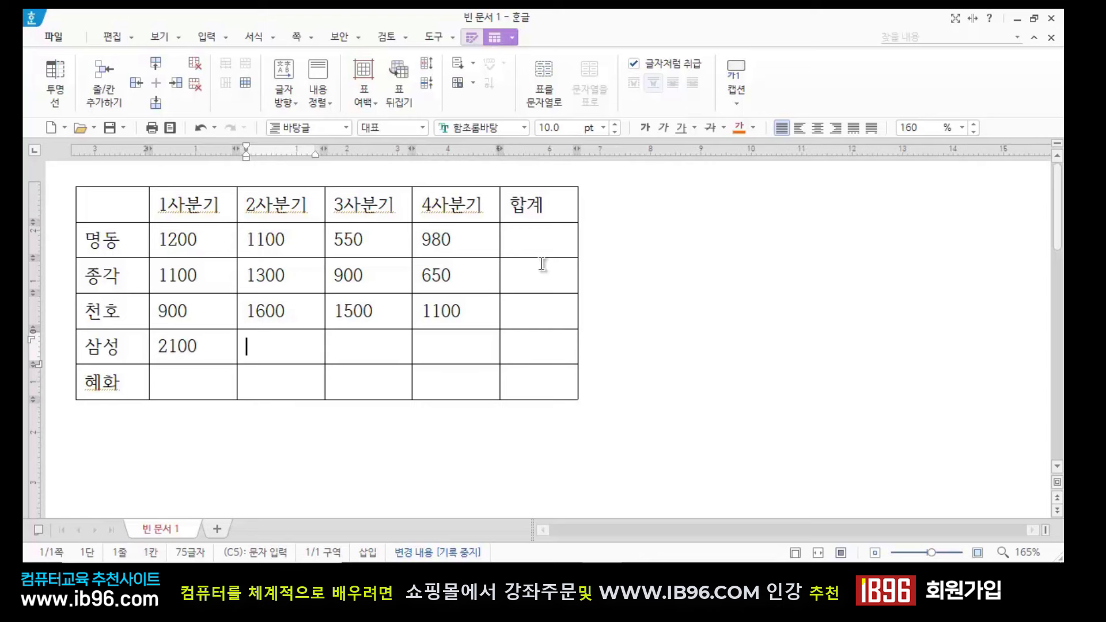
type("900")
key("Right")
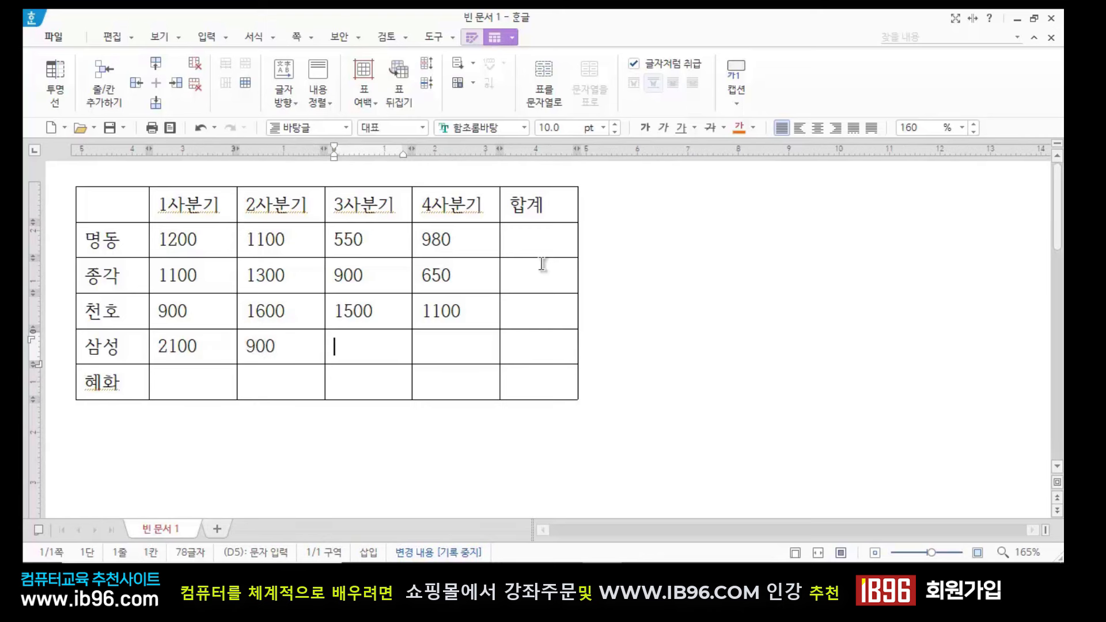
type("1950")
key("Right")
type("400")
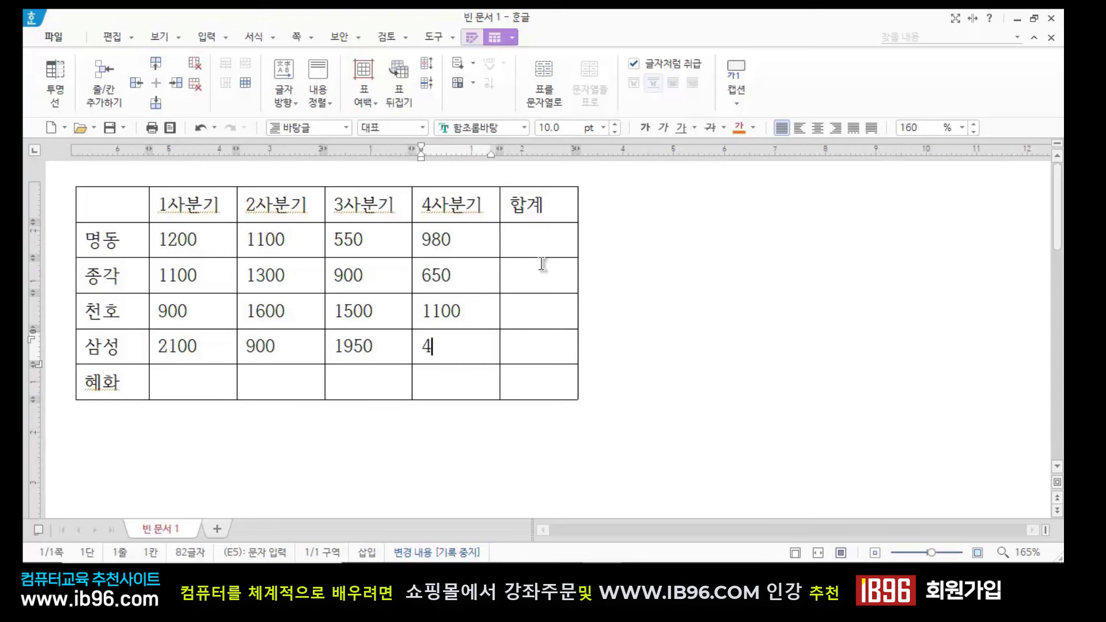
Enter 900, 1000, 1100 and 1500 in the 혜화 row for 1사분기 to 4사분기
key("Down")
key("Left")
key("Left")
key("Left")
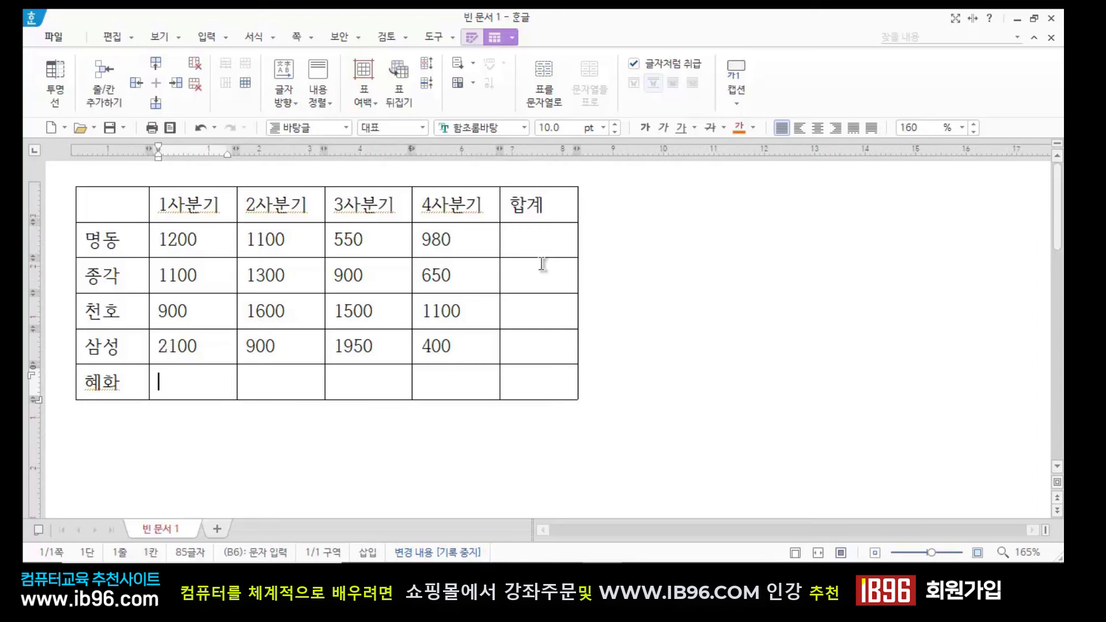
type("900")
key("Right")
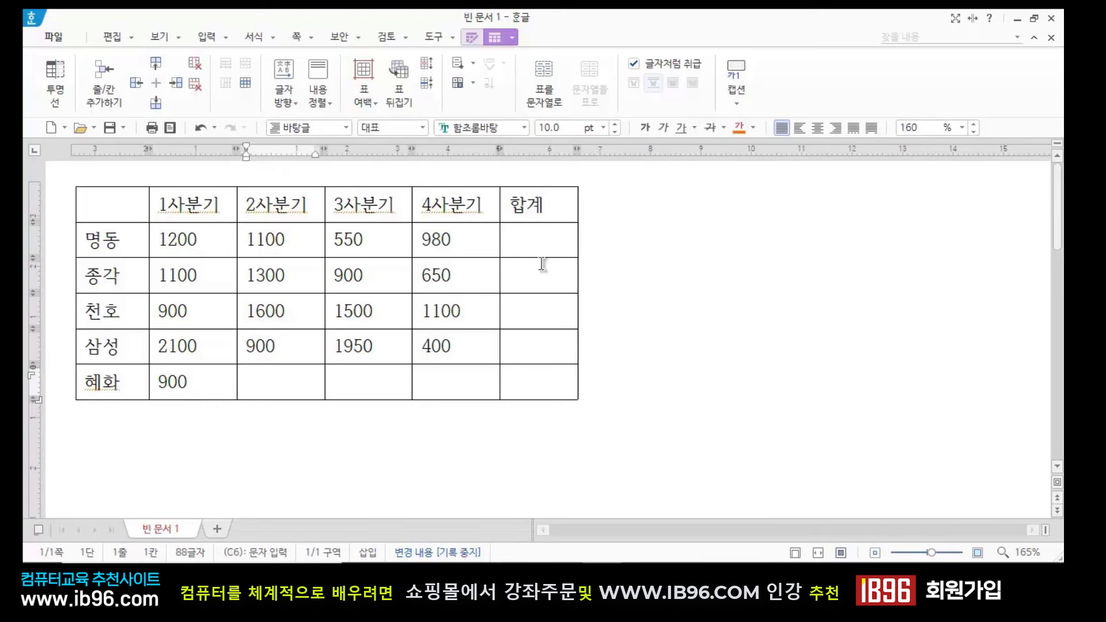
type("1000")
key("Right")
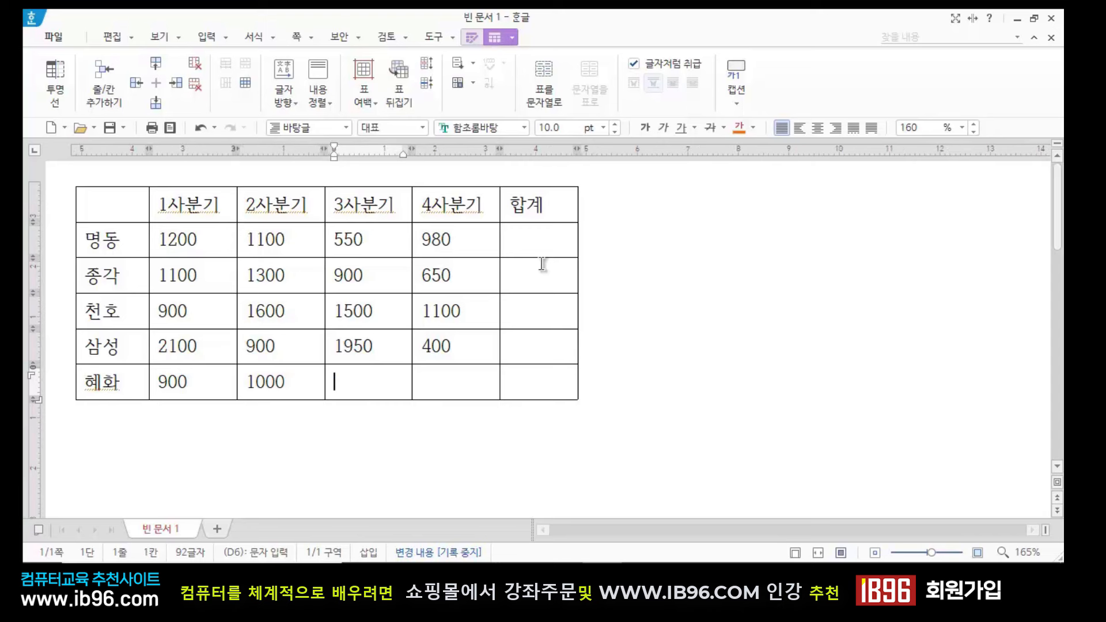
type("1100")
key("Right")
type("1500")
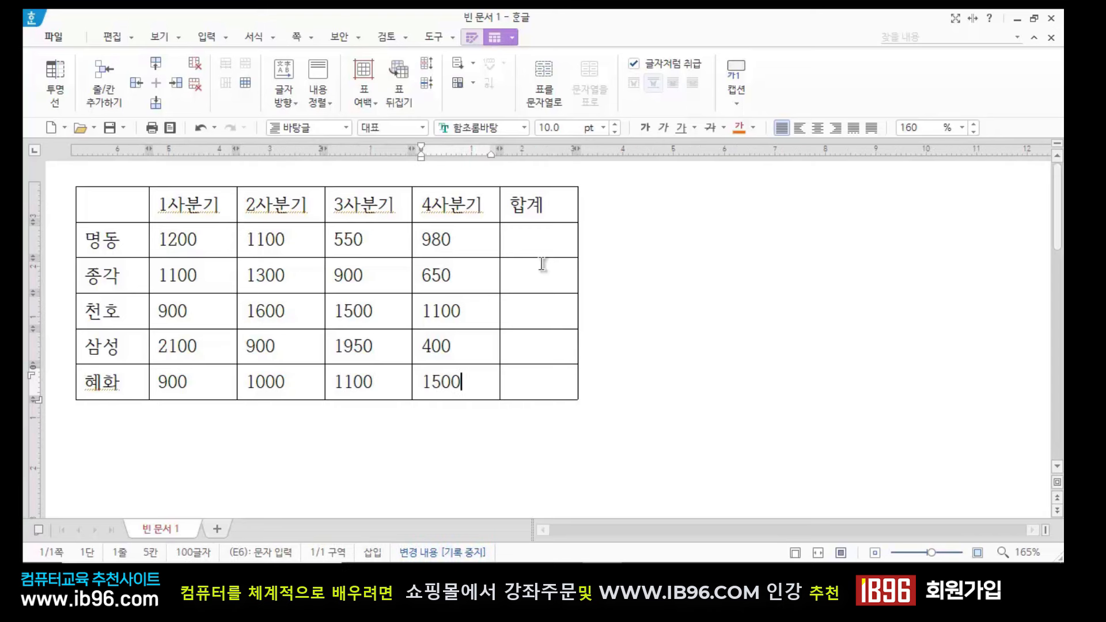
left_click(253, 427)
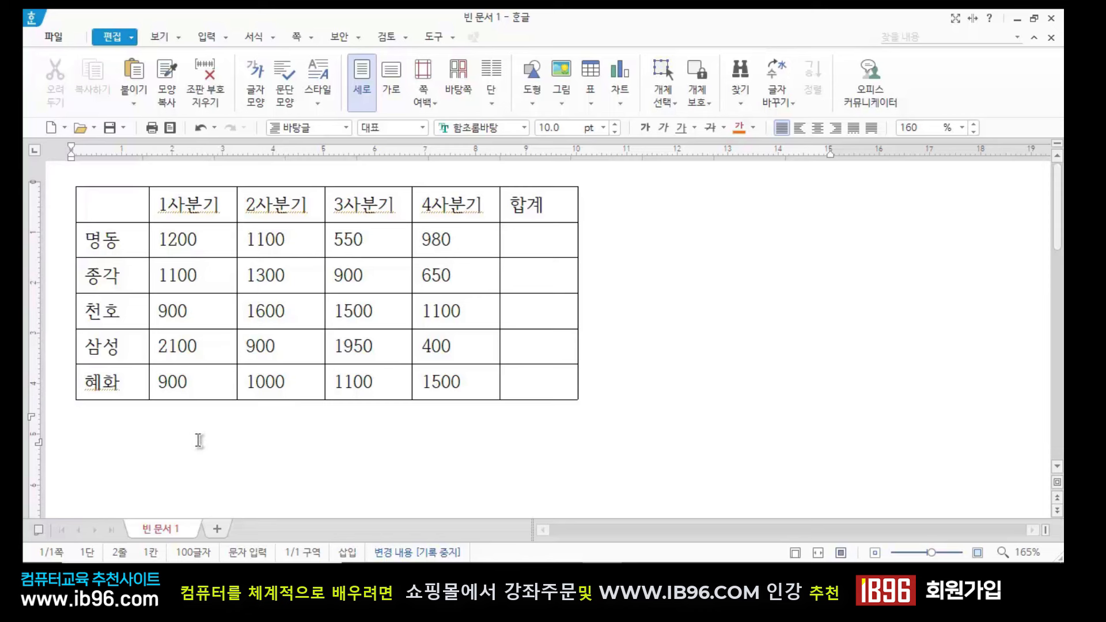
Add an empty row to the table below the 혜화 row
left_click(141, 383)
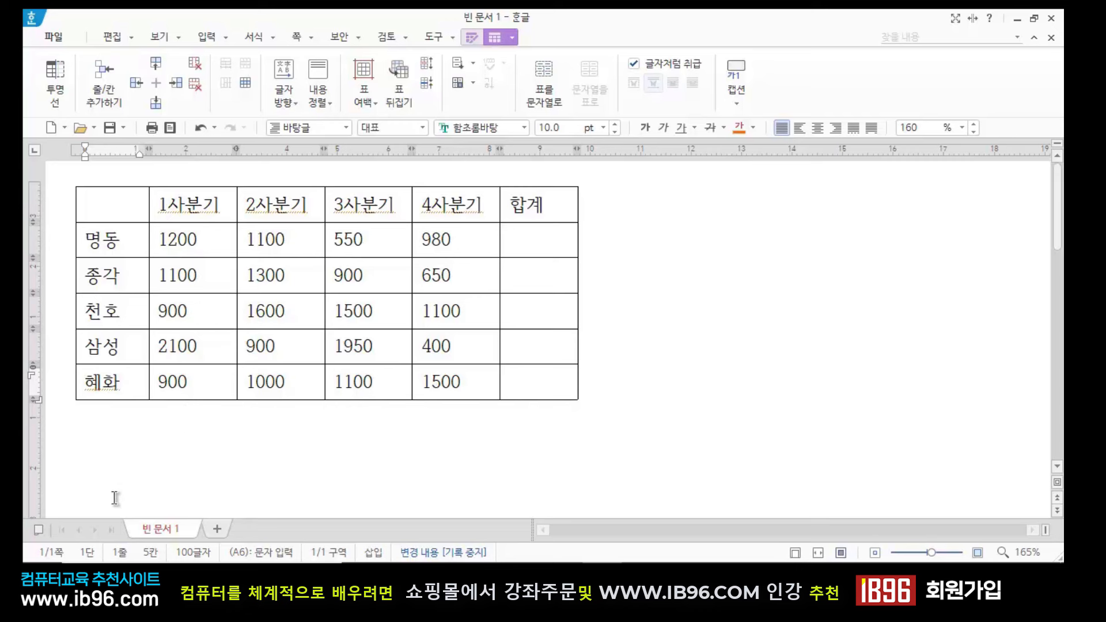
left_click(156, 103)
left_click(221, 449)
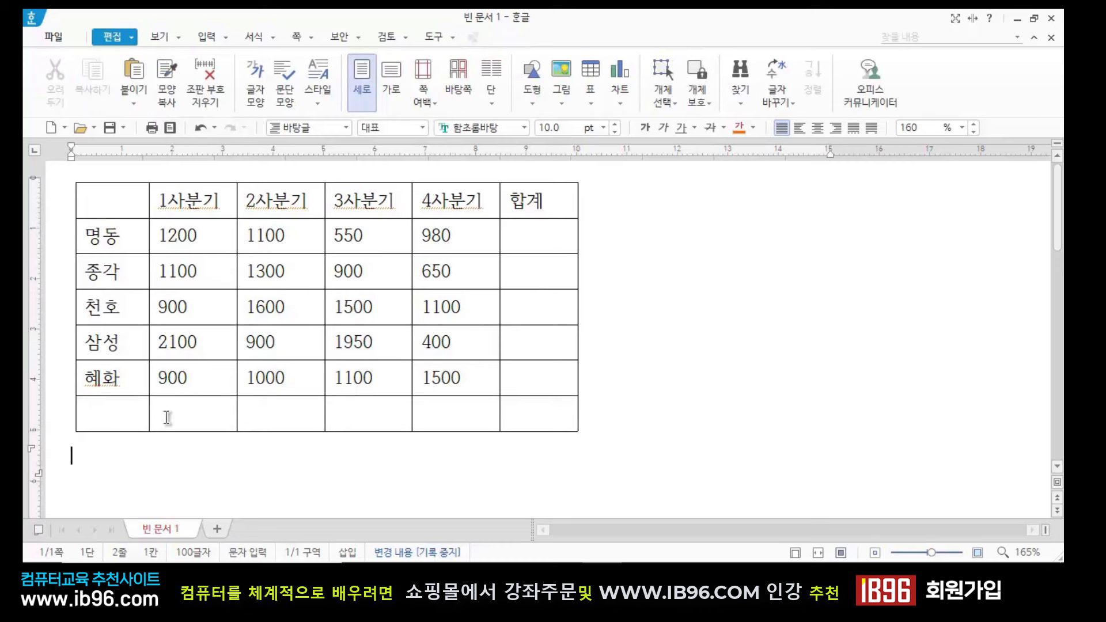
Calculate the block sum (블록 합계) of the 1사분기 values from 명동 to 혜화 into the empty row below
left_click(194, 248)
left_click_drag(194, 260, 198, 371)
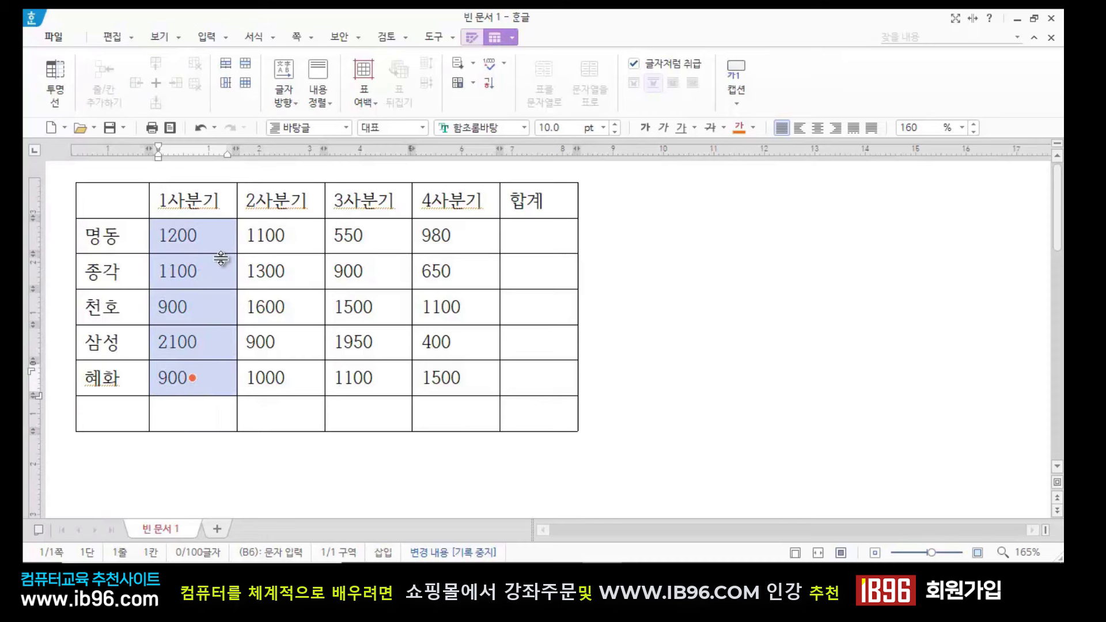
left_click(201, 231, "shift")
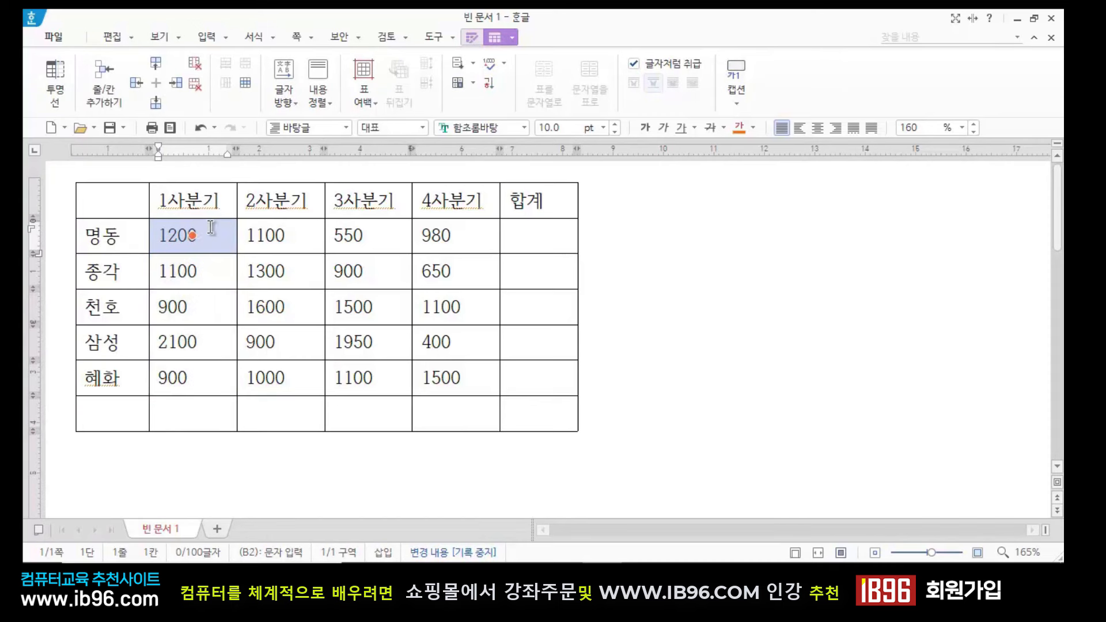
left_click_drag(211, 228, 201, 371)
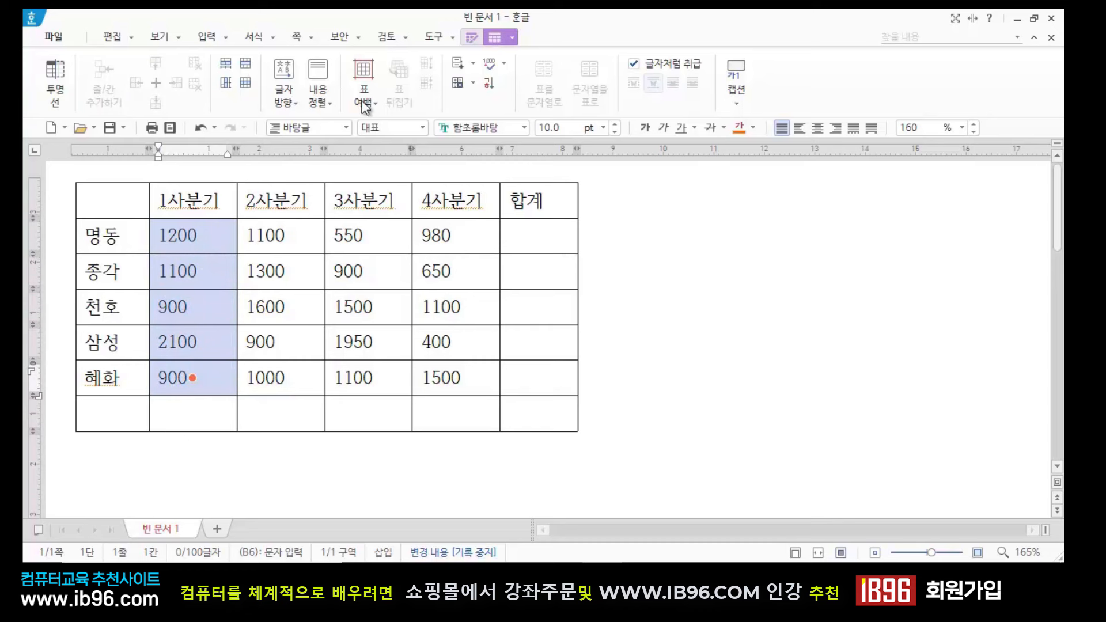
left_click(473, 84)
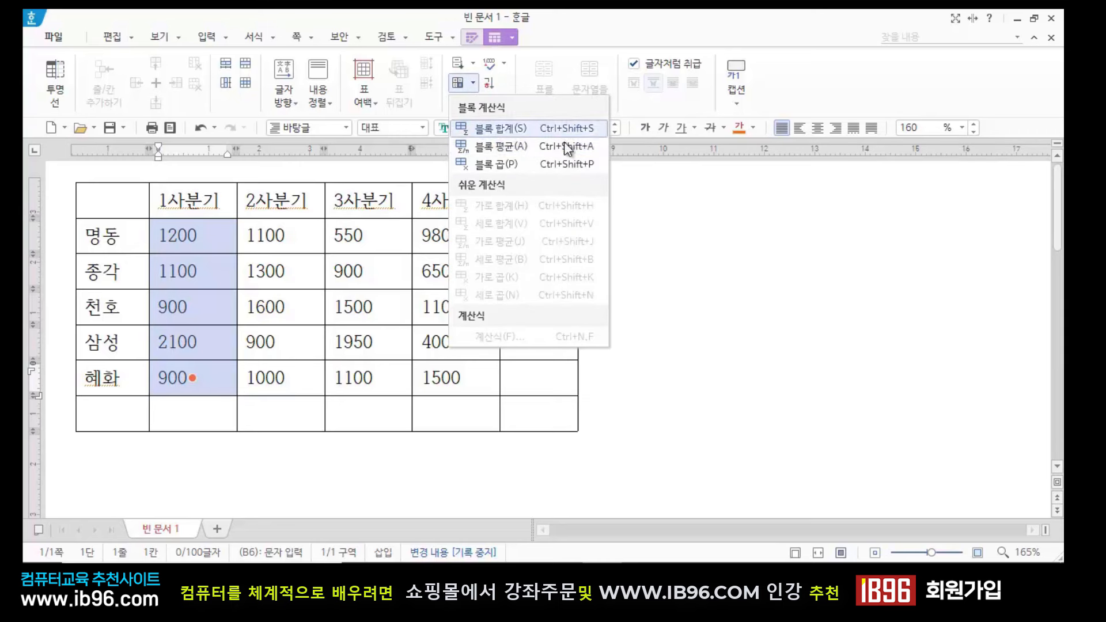
left_click(503, 127)
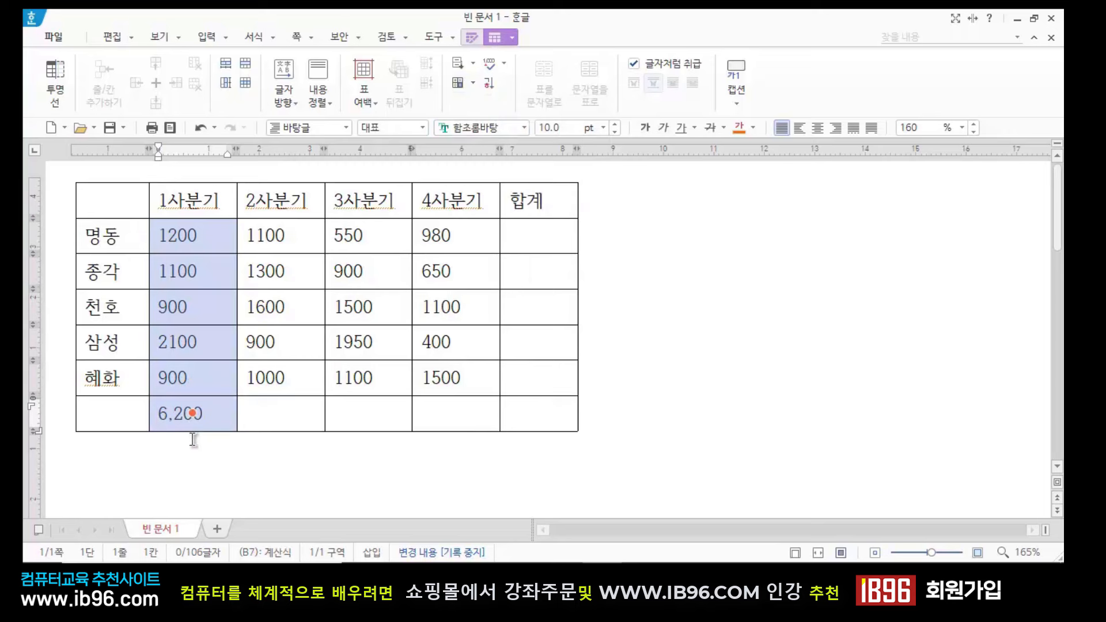
left_click(193, 463)
left_click(210, 414)
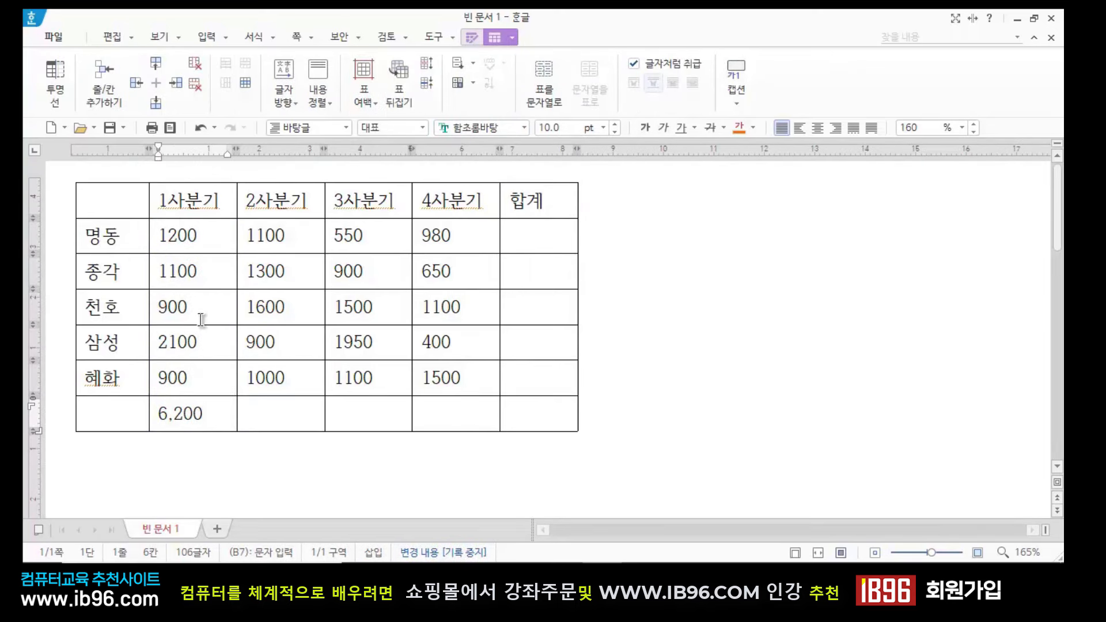
left_click_drag(199, 415, 152, 414)
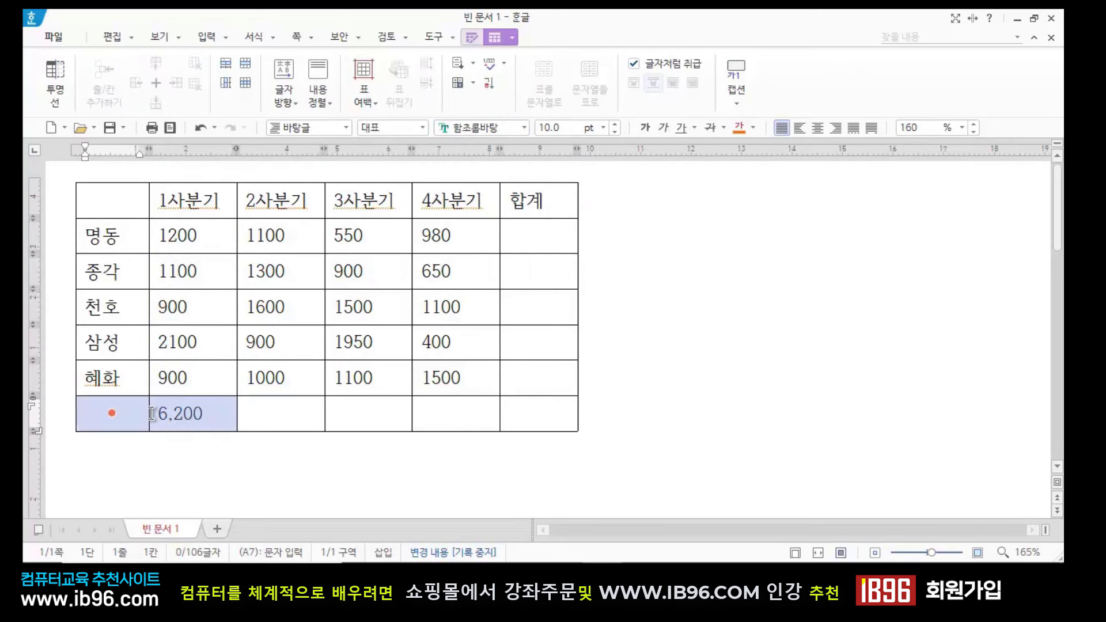
left_click(202, 479)
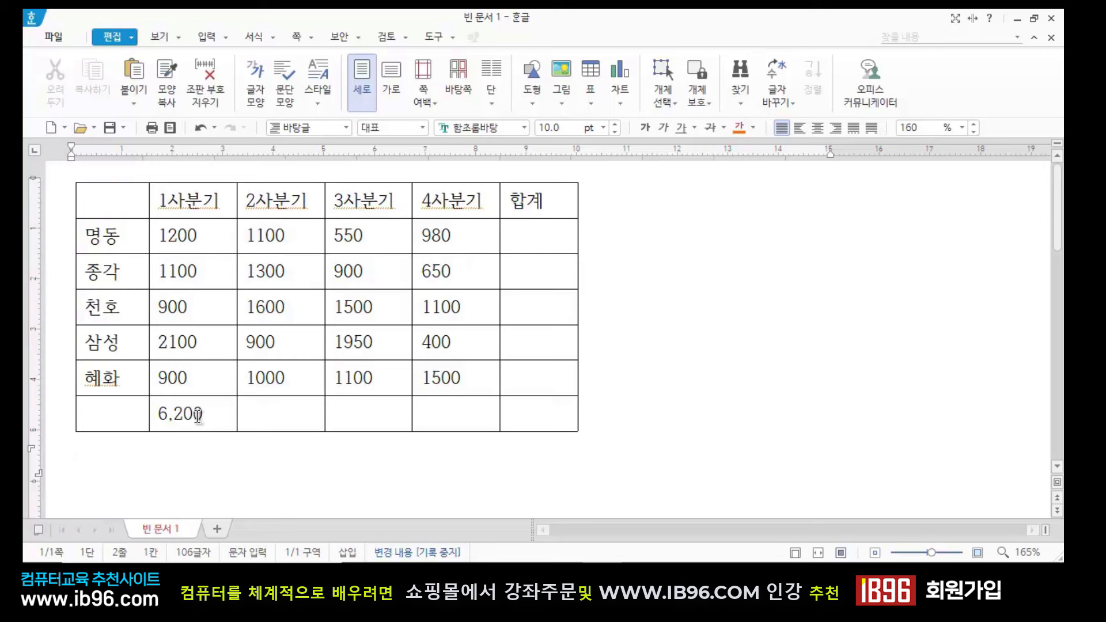
left_click(204, 416)
left_click(217, 467)
left_click(278, 414)
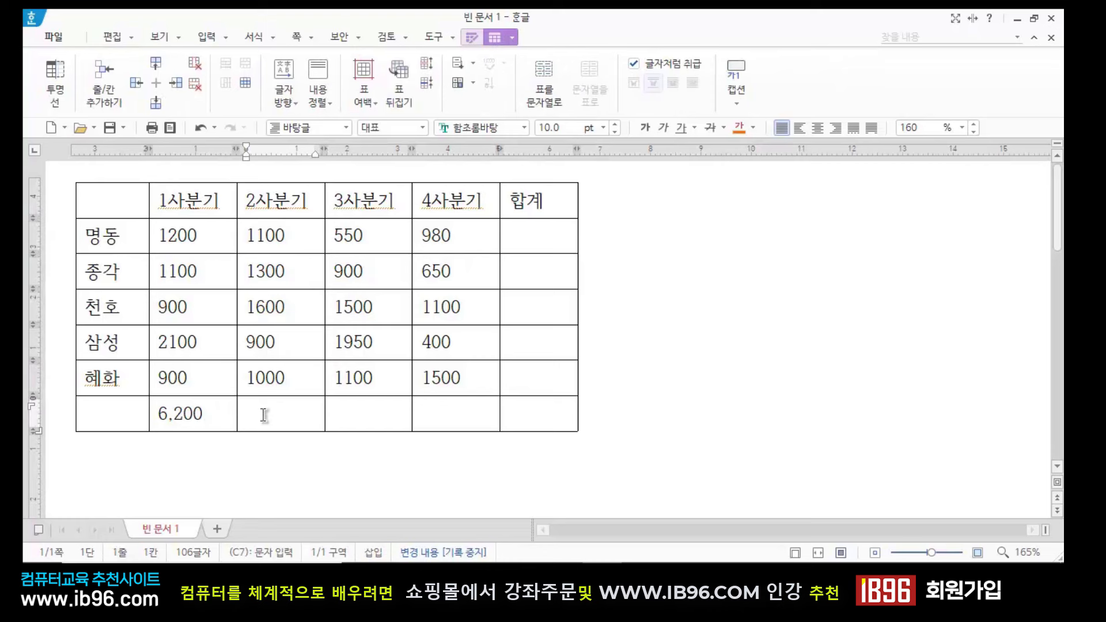
left_click(359, 414)
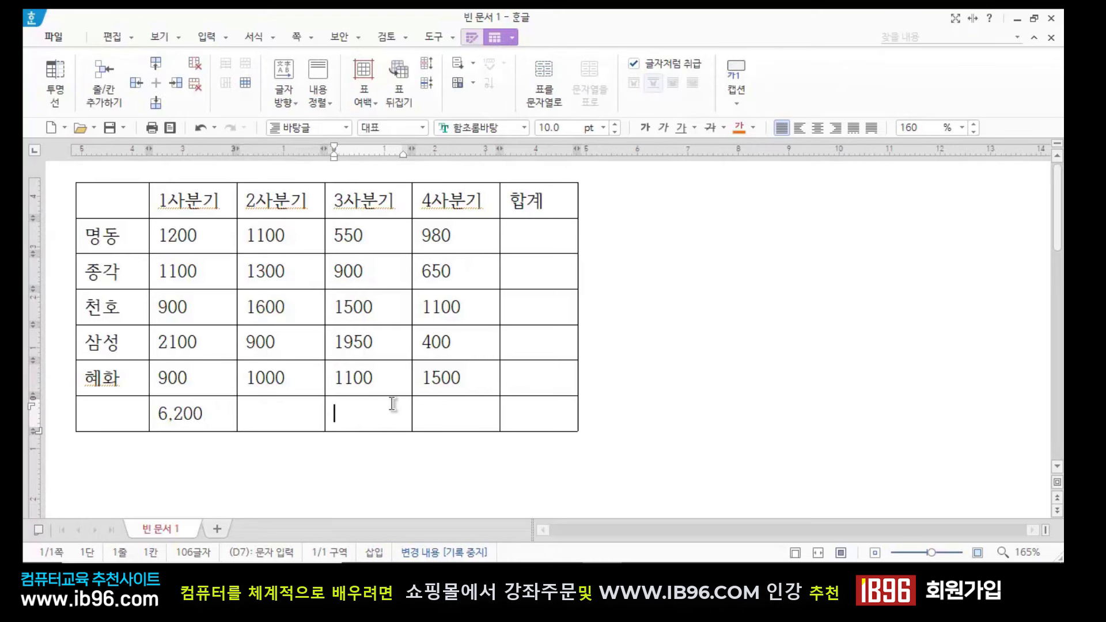
left_click(444, 416)
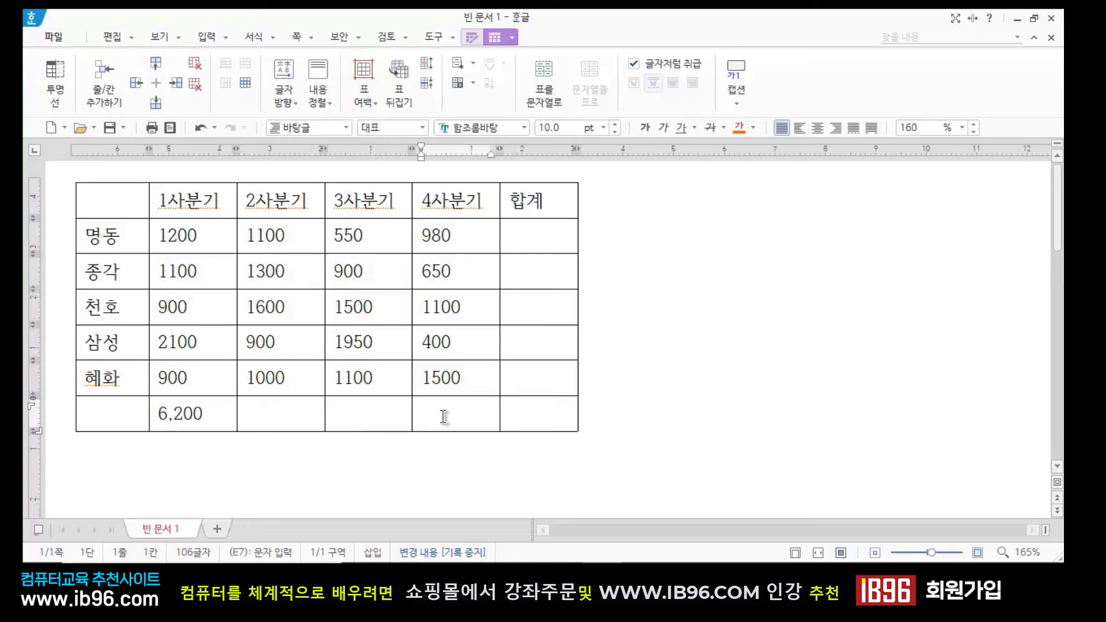
left_click(344, 471)
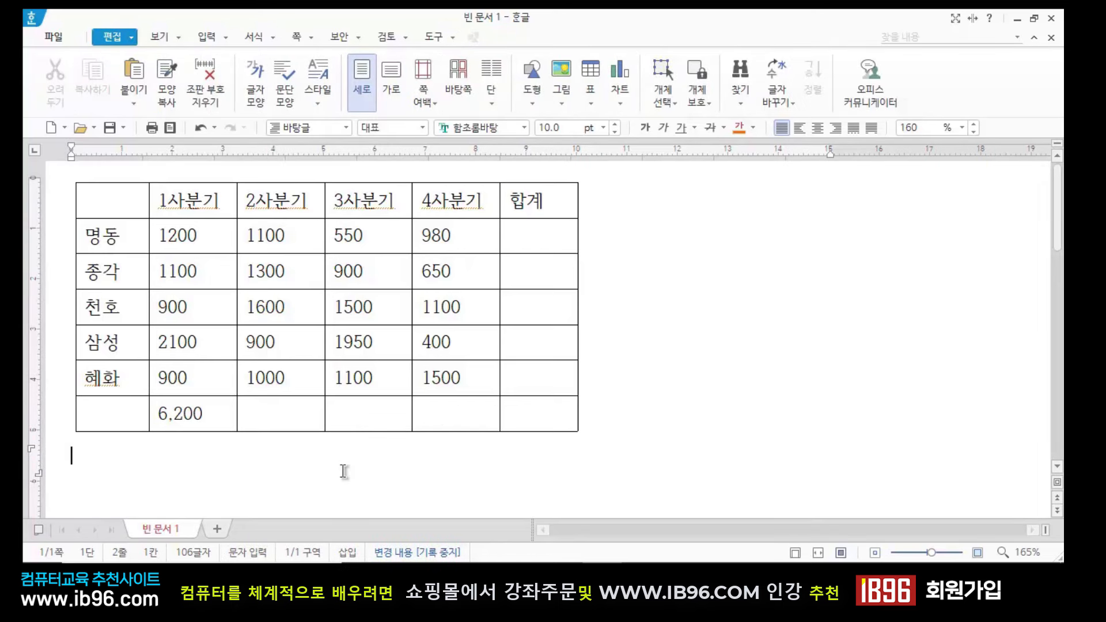
left_click(310, 415)
left_click(380, 411)
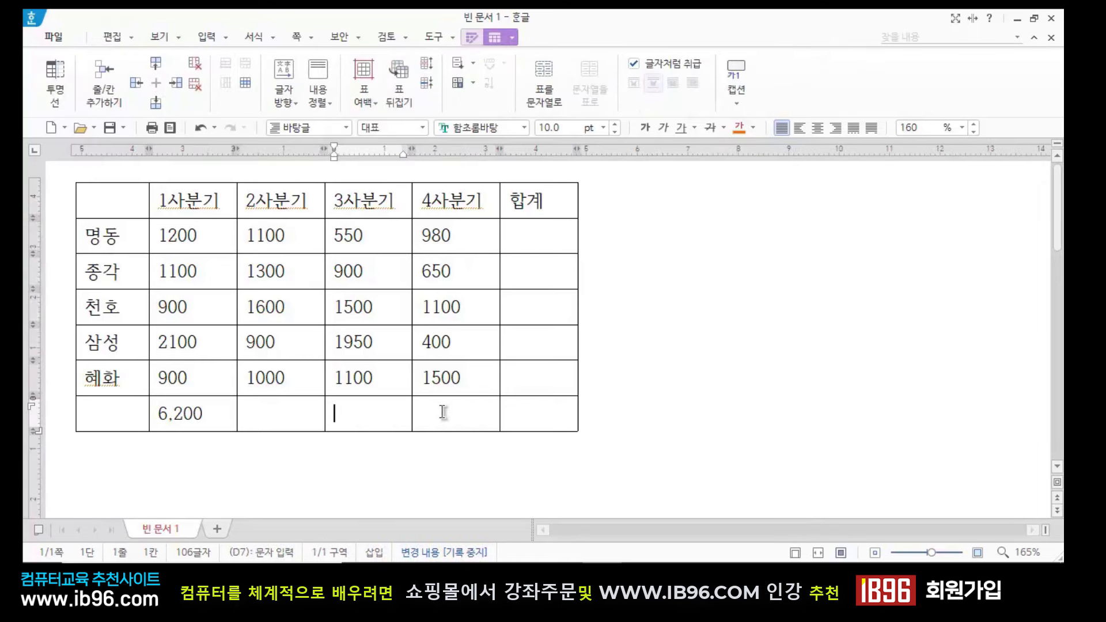
left_click(444, 412)
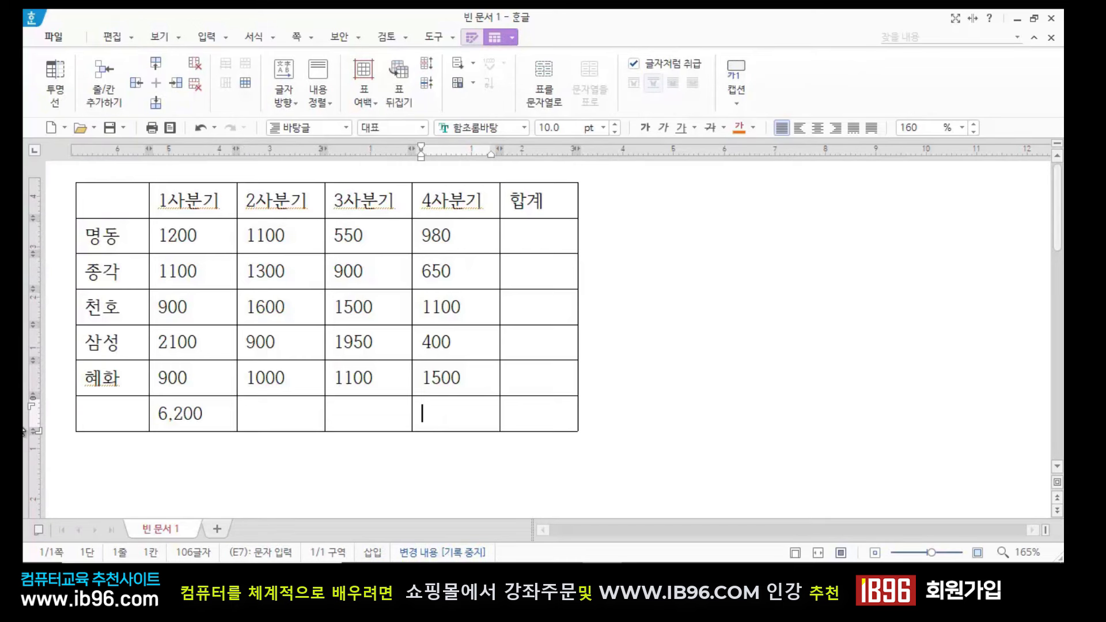
Auto-fill the 1사분기 block sum formula across the last row through the 4사분기 column with 표 자동 채우기
left_click(210, 415)
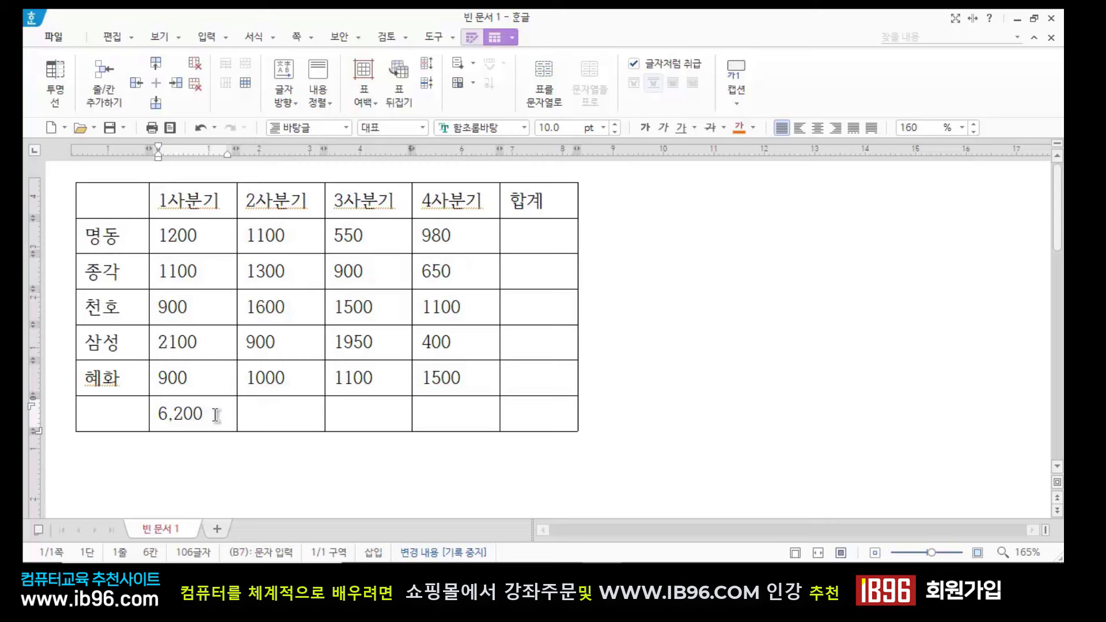
left_click_drag(217, 412, 434, 413)
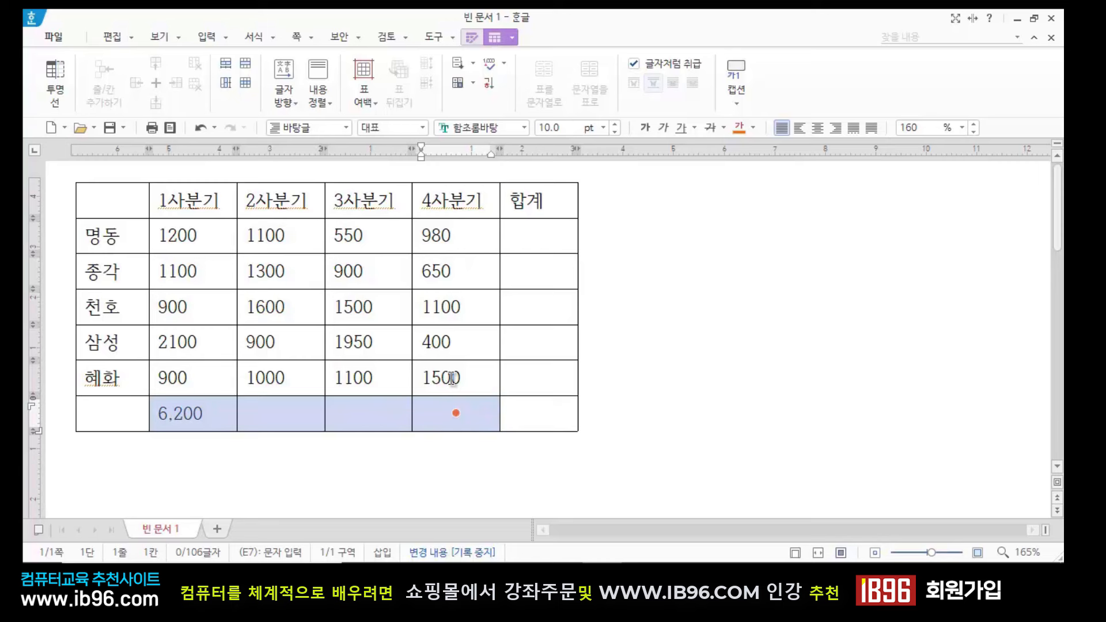
left_click(473, 64)
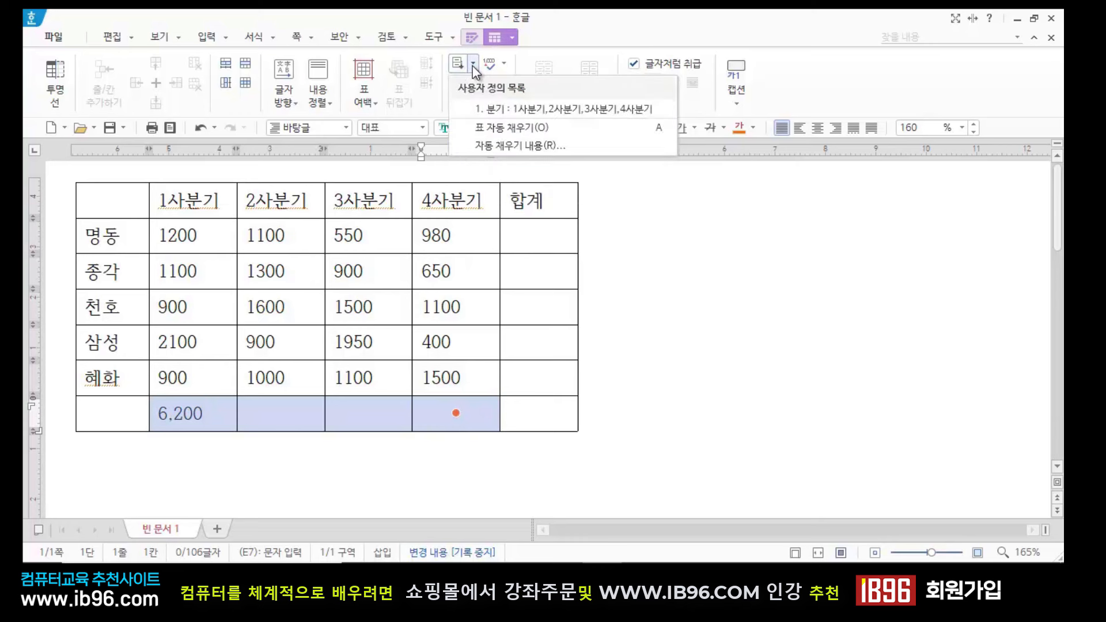
left_click(520, 129)
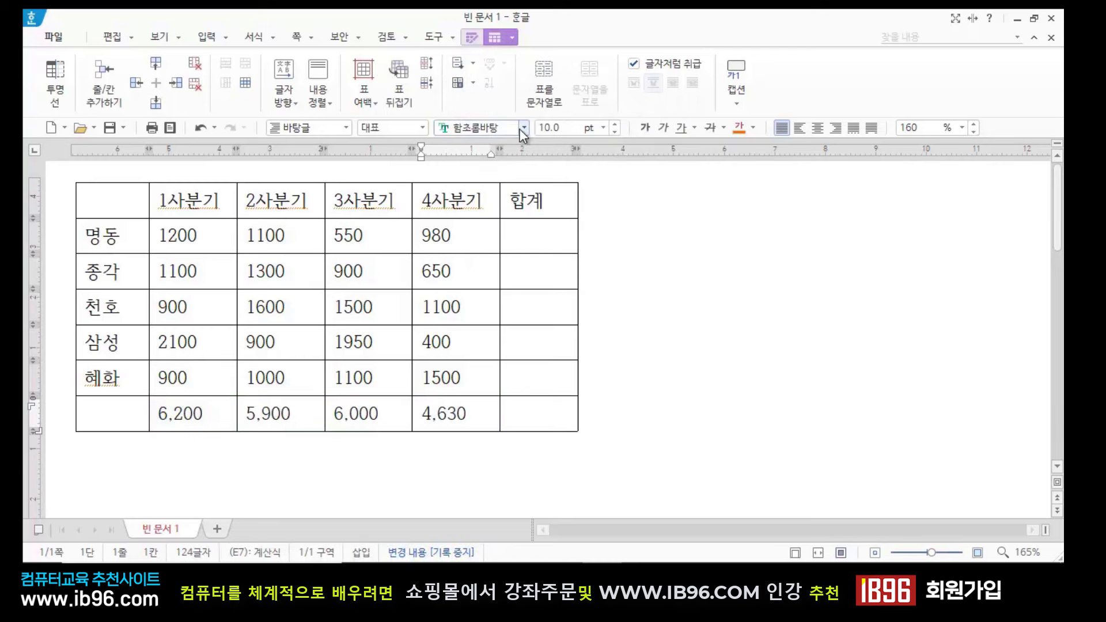
left_click(348, 463)
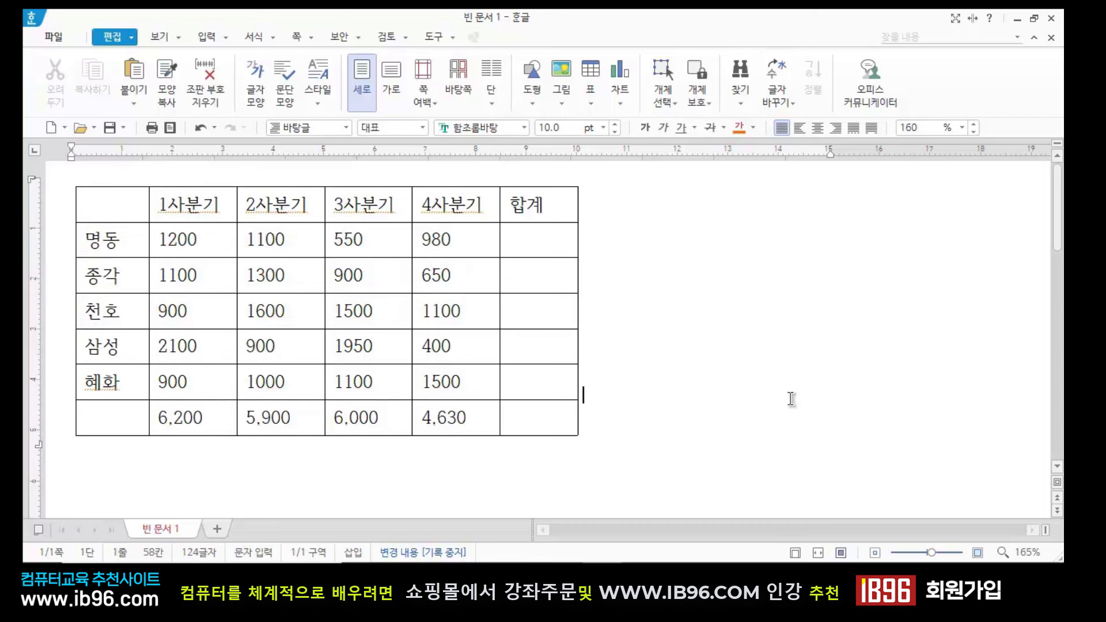
left_click(173, 419)
left_click_drag(172, 418, 454, 419)
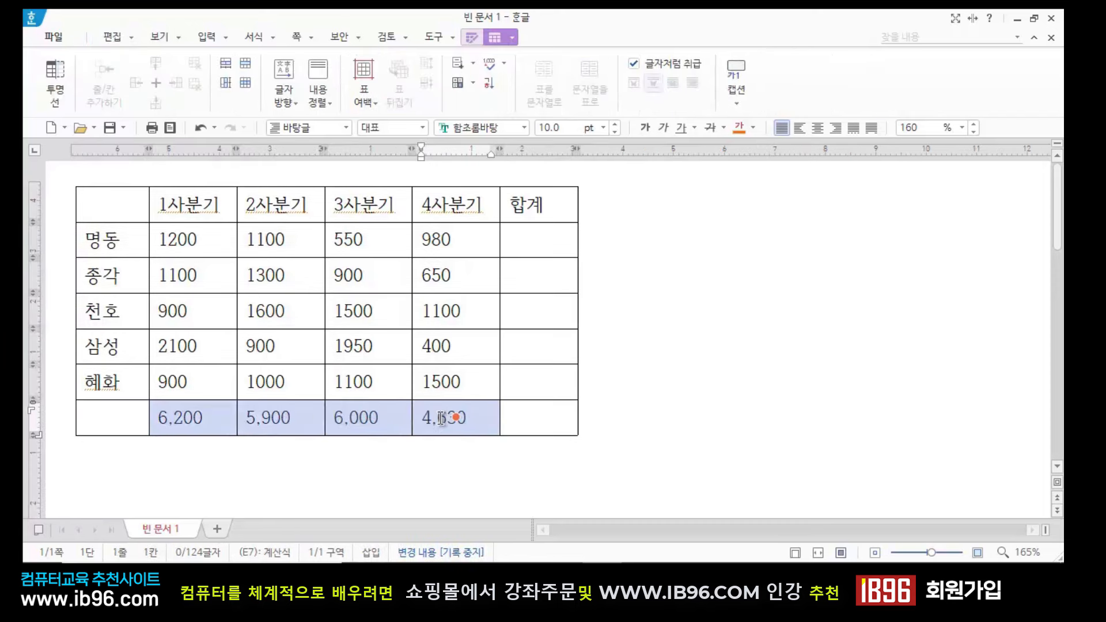
left_click(303, 477)
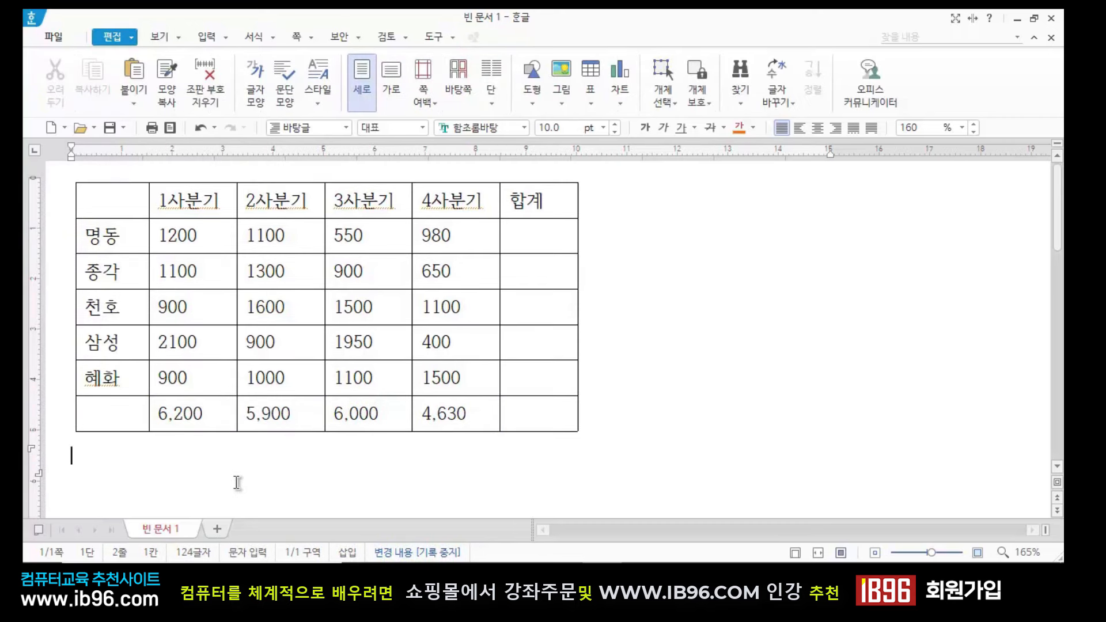
left_click(212, 411)
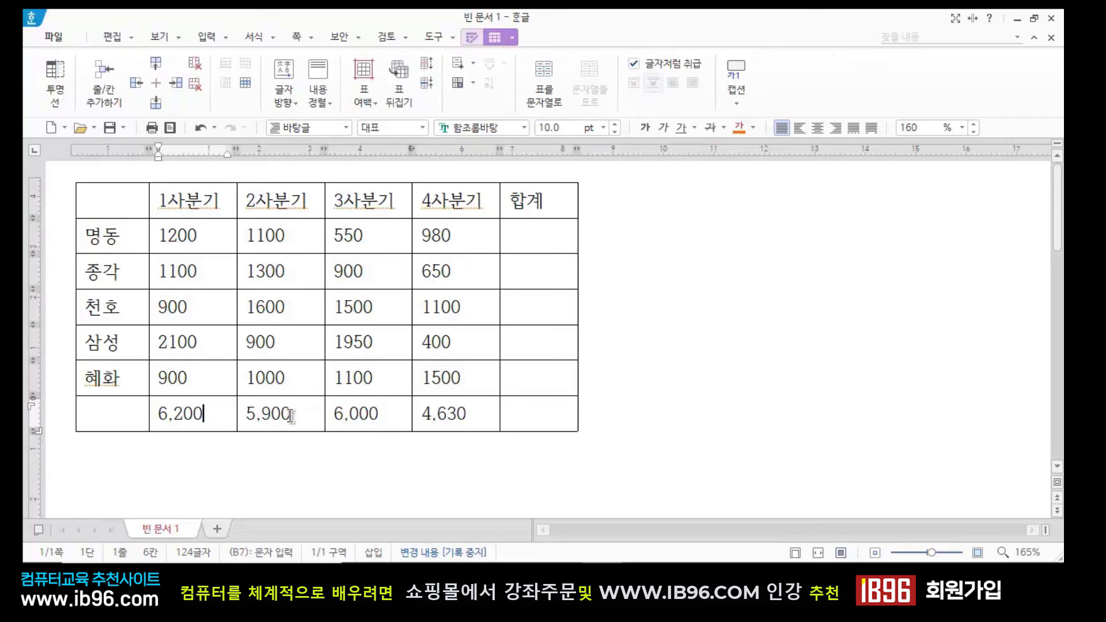
left_click(292, 414)
left_click(349, 411)
left_click(461, 413)
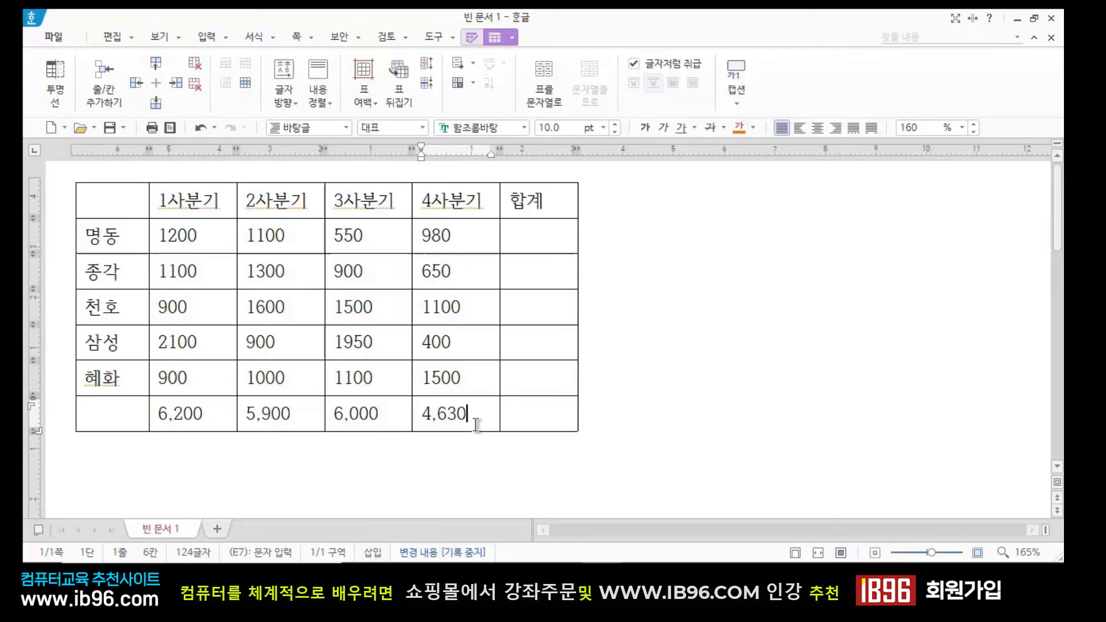
left_click(381, 494)
Label the totals row 분기합계 in its first cell and widen the first column until the label fits on one line
left_click(86, 412)
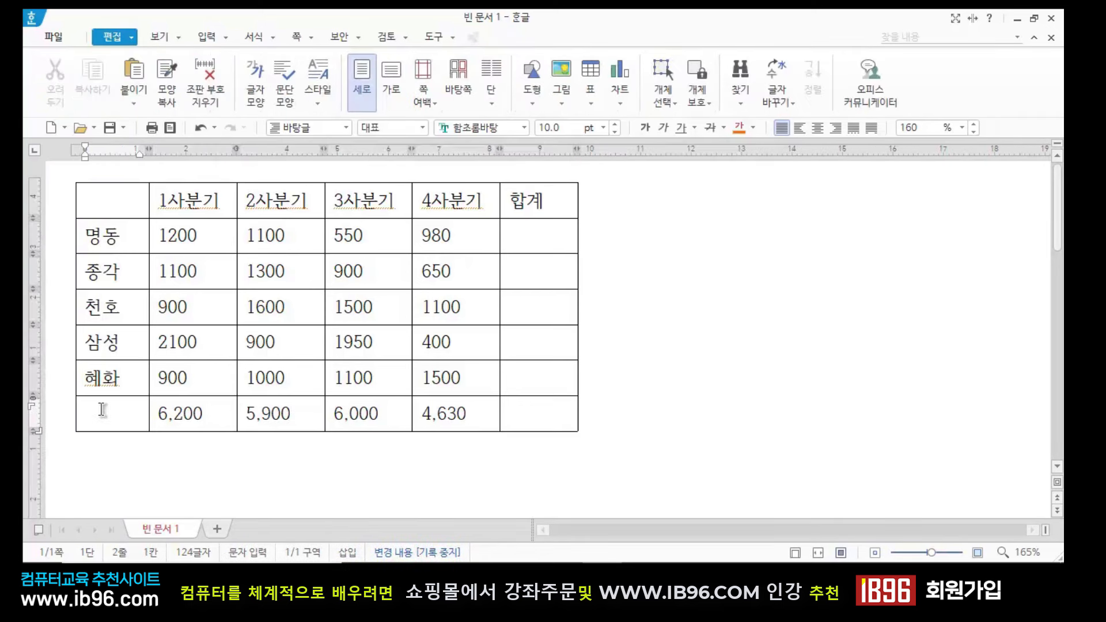
type("분기합ㄱ")
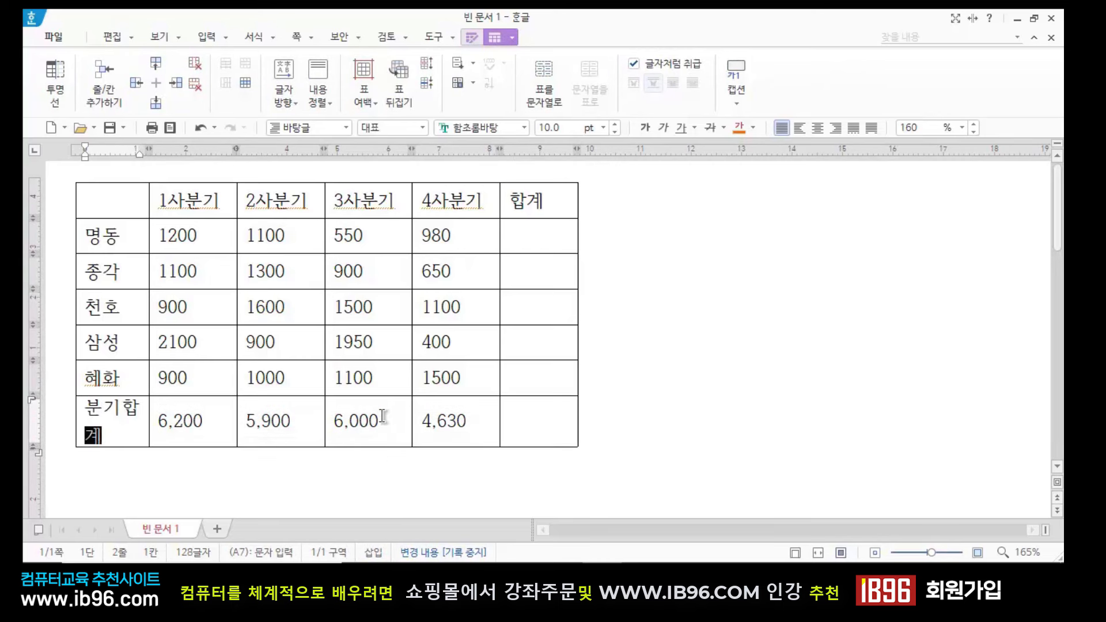
left_click_drag(94, 206, 115, 427)
key("ctrl+Right")
key("ctrl+Right")
key("ctrl+Right")
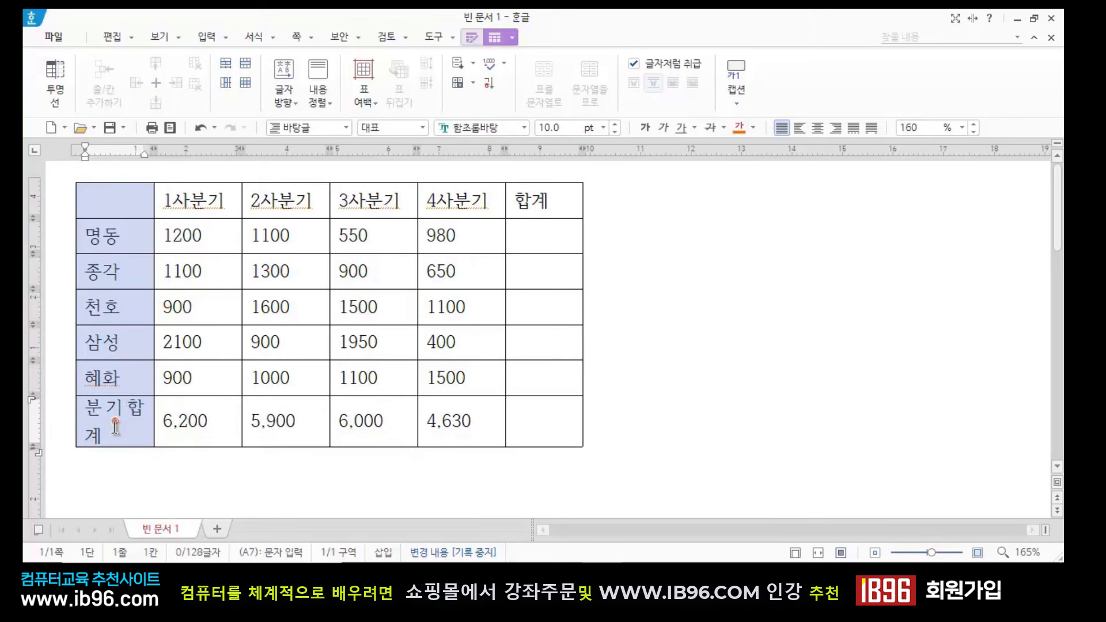
key("ctrl+Right")
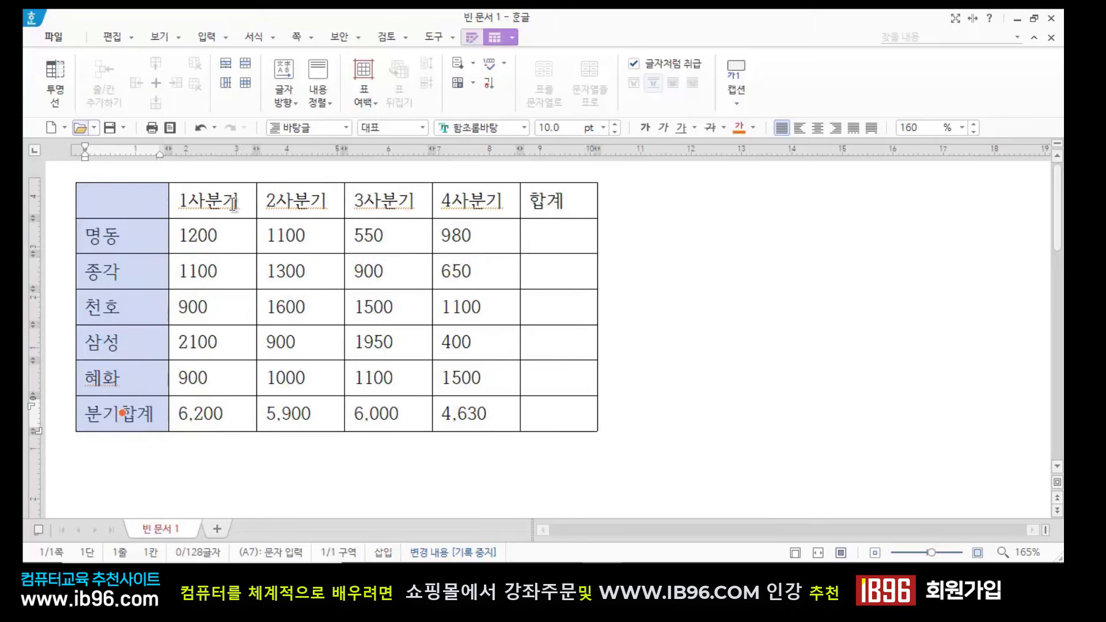
left_click(863, 275)
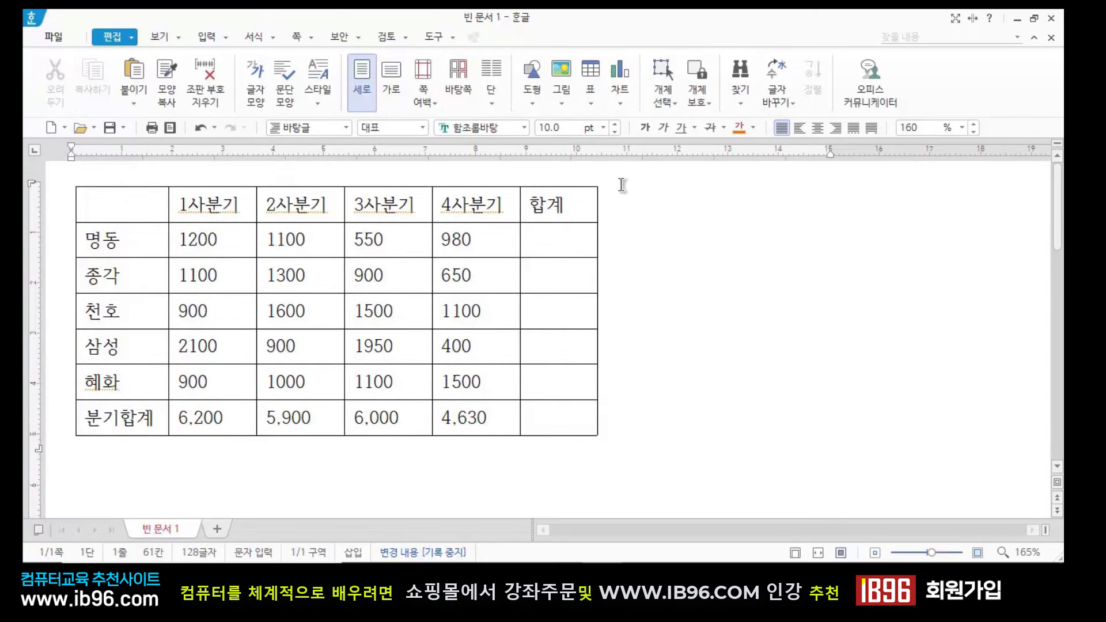
left_click(555, 240)
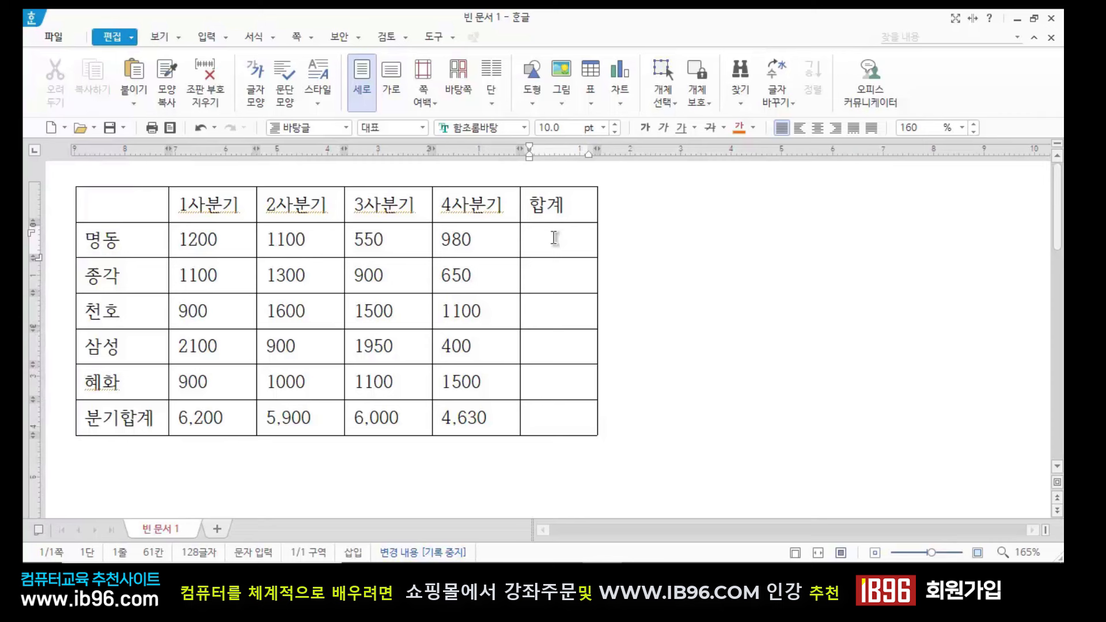
left_click(538, 282)
left_click(542, 314)
left_click(545, 348)
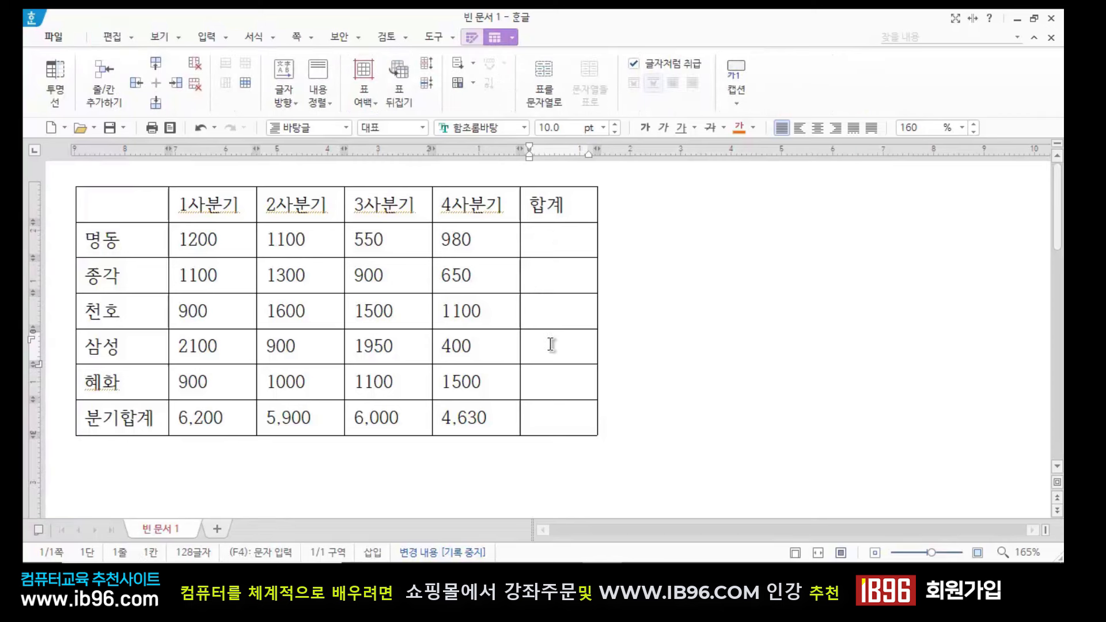
left_click(552, 392)
left_click(538, 417)
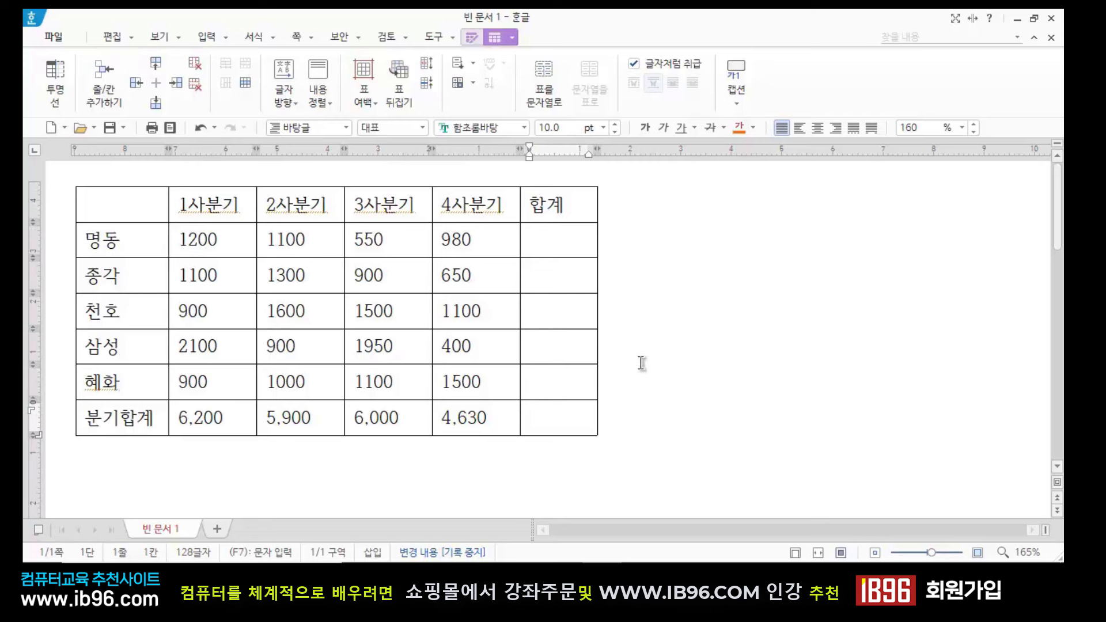
left_click(549, 244)
left_click(564, 281)
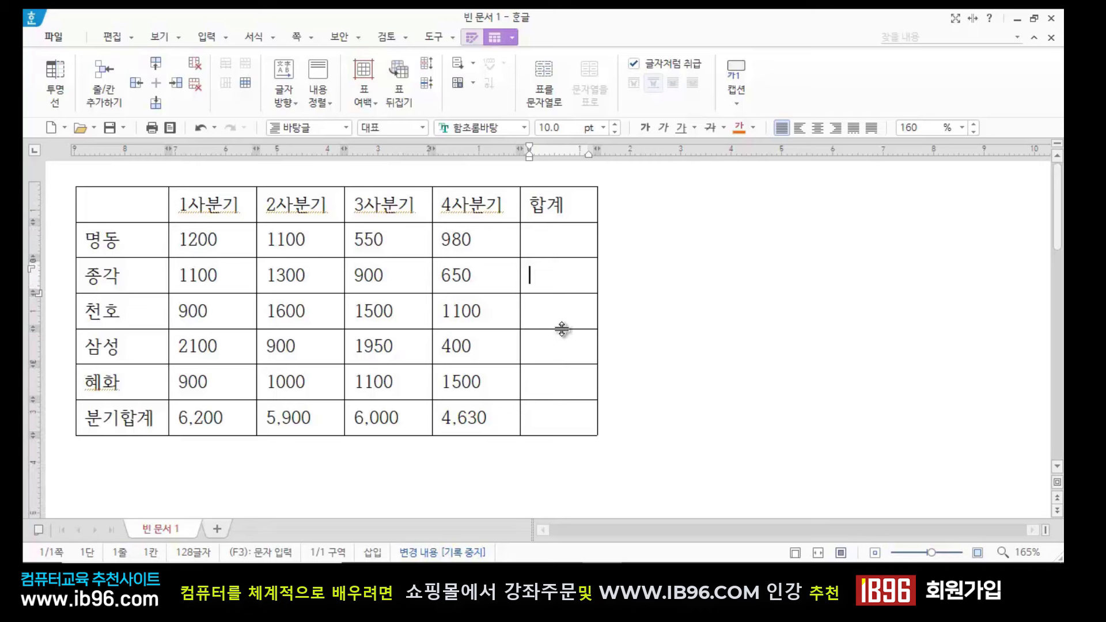
left_click(561, 316)
left_click(551, 352)
left_click(541, 380)
left_click(540, 416)
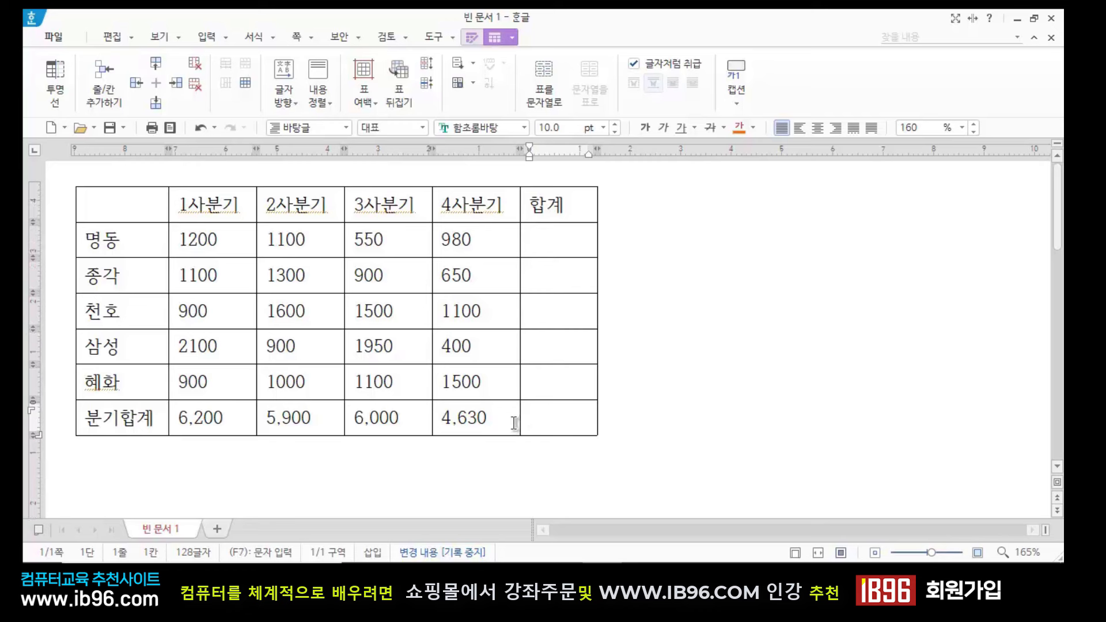
left_click(562, 234)
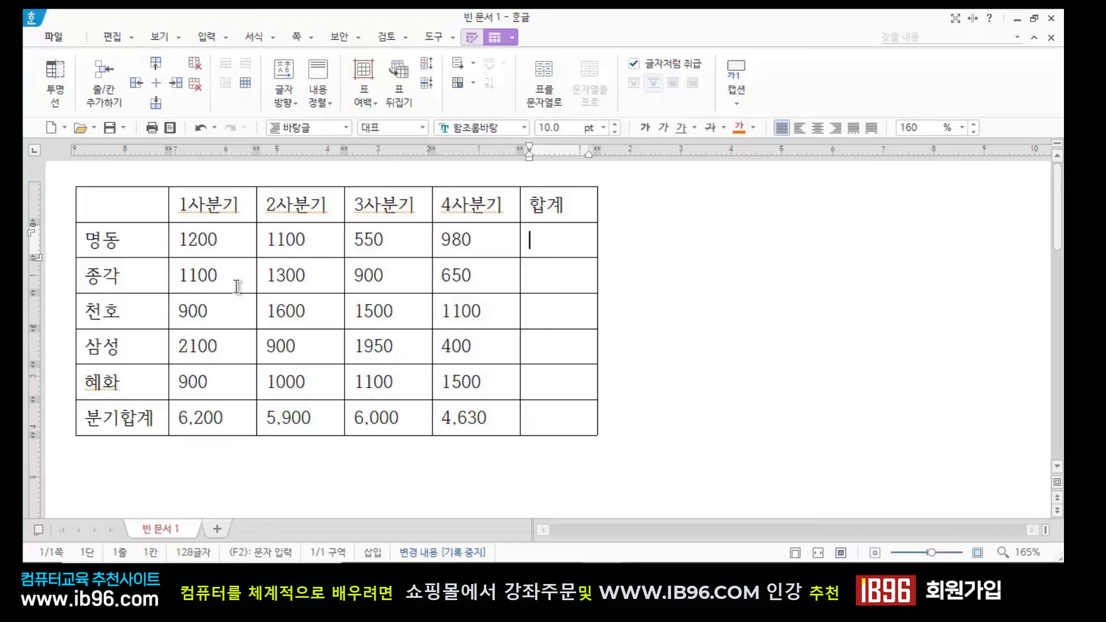
left_click(118, 239)
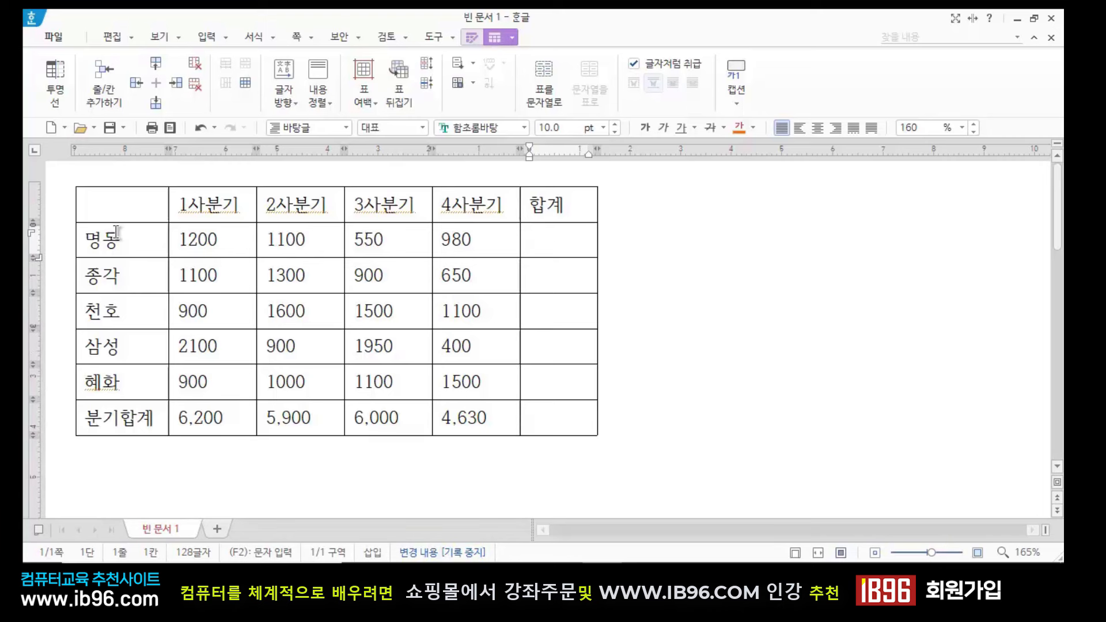
left_click(231, 241)
left_click(325, 241)
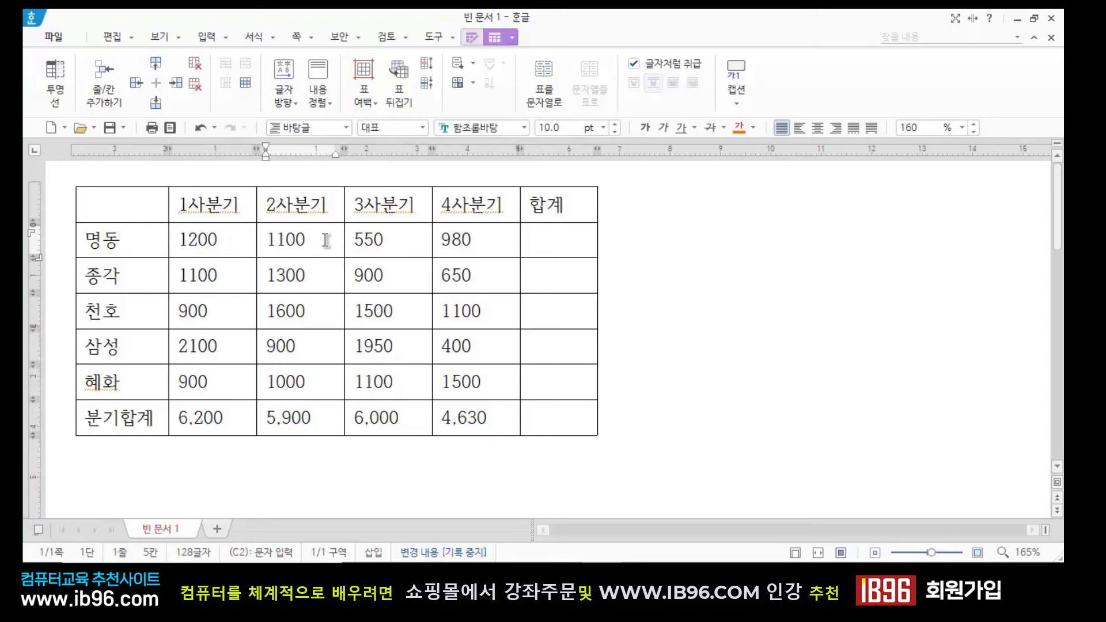
left_click(418, 241)
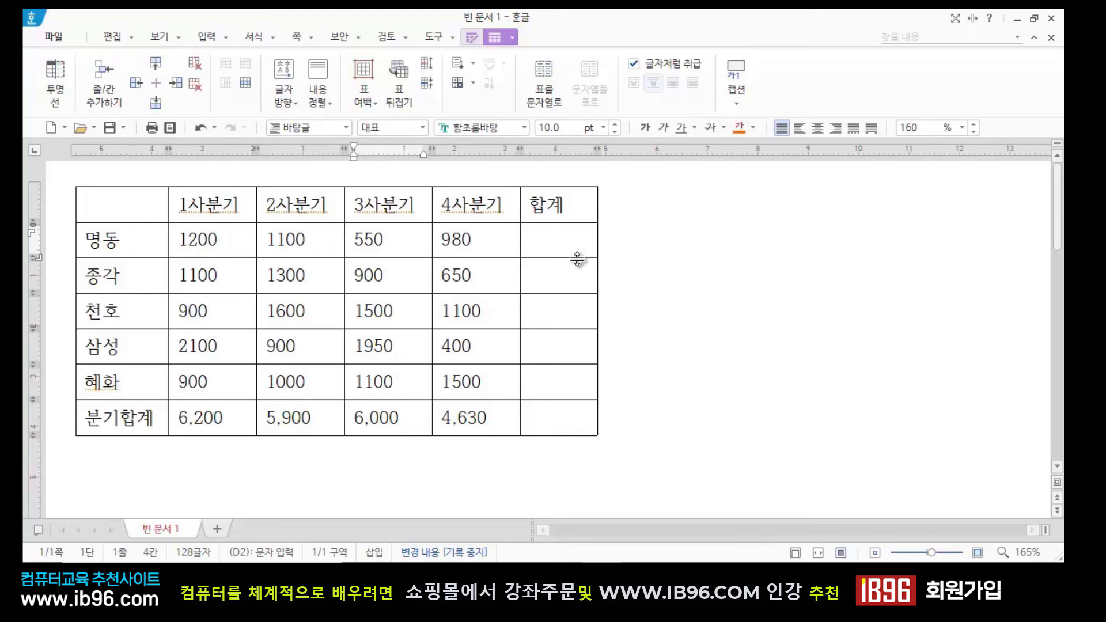
left_click(498, 249)
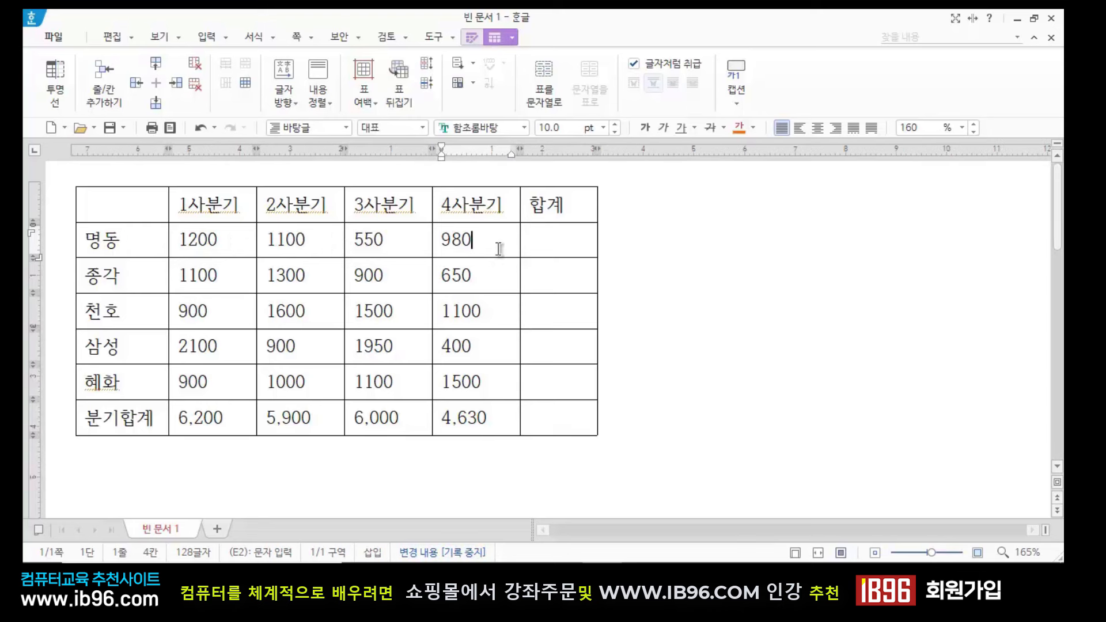
left_click(565, 240)
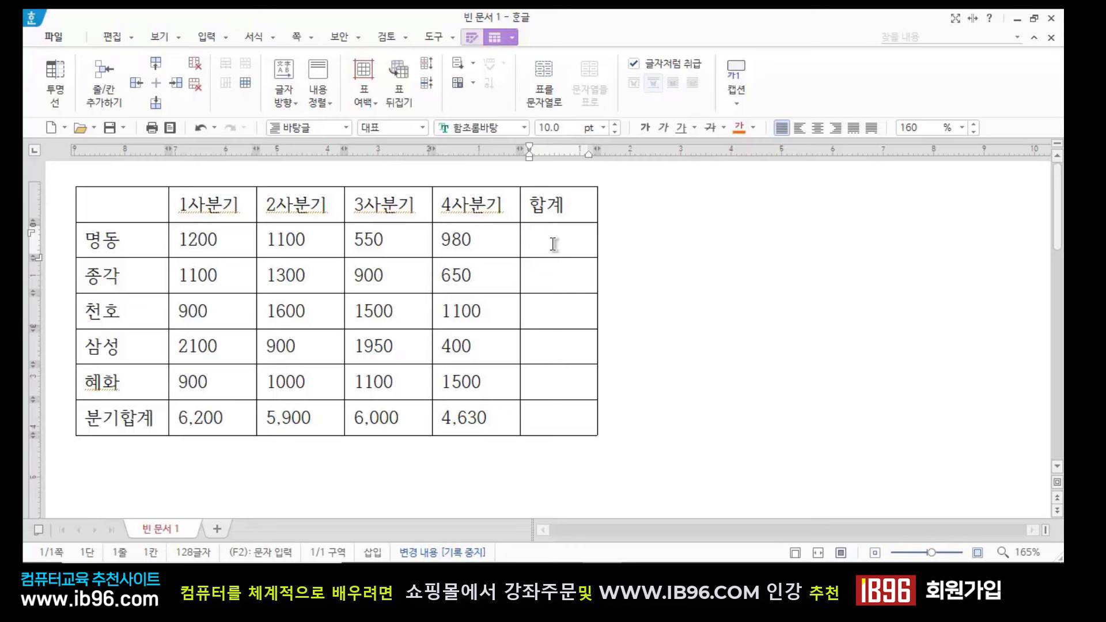
left_click(472, 85)
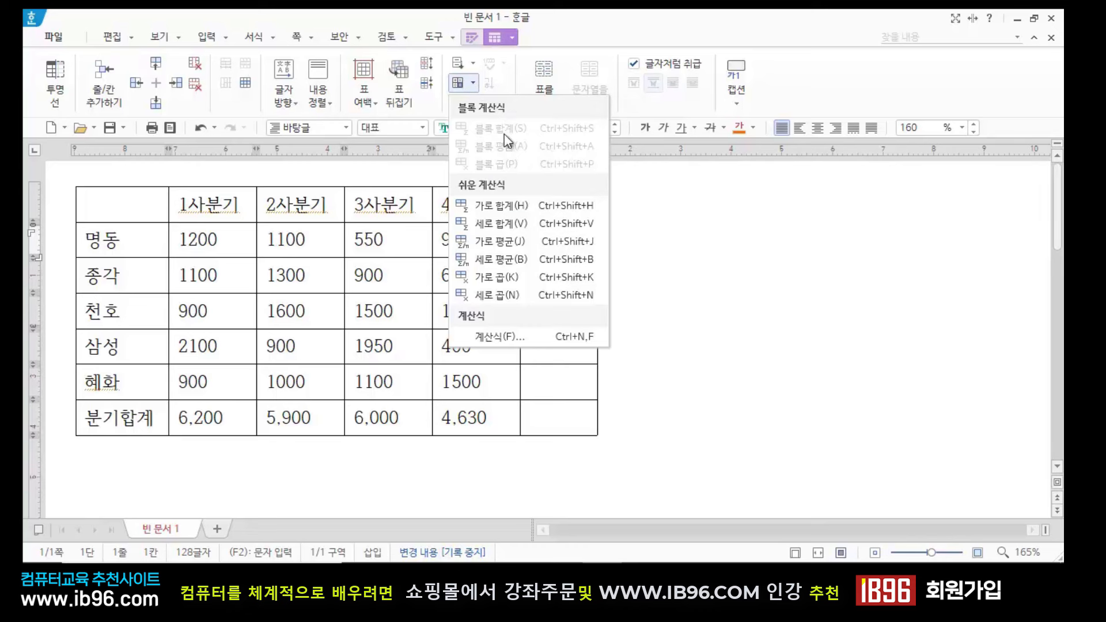
left_click(730, 218)
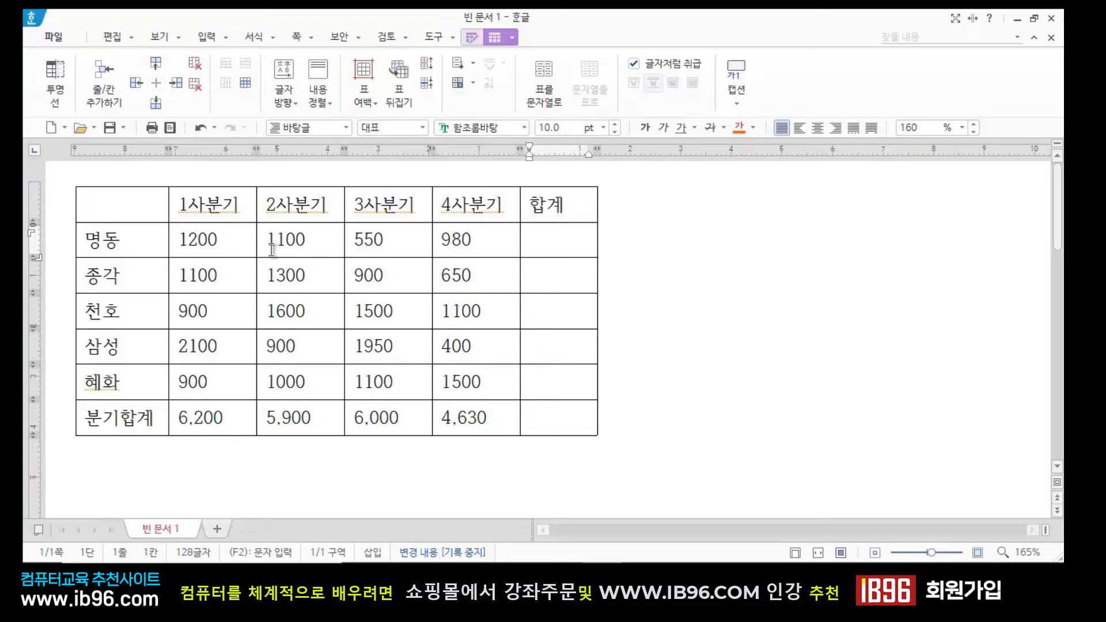
left_click_drag(200, 239, 461, 239)
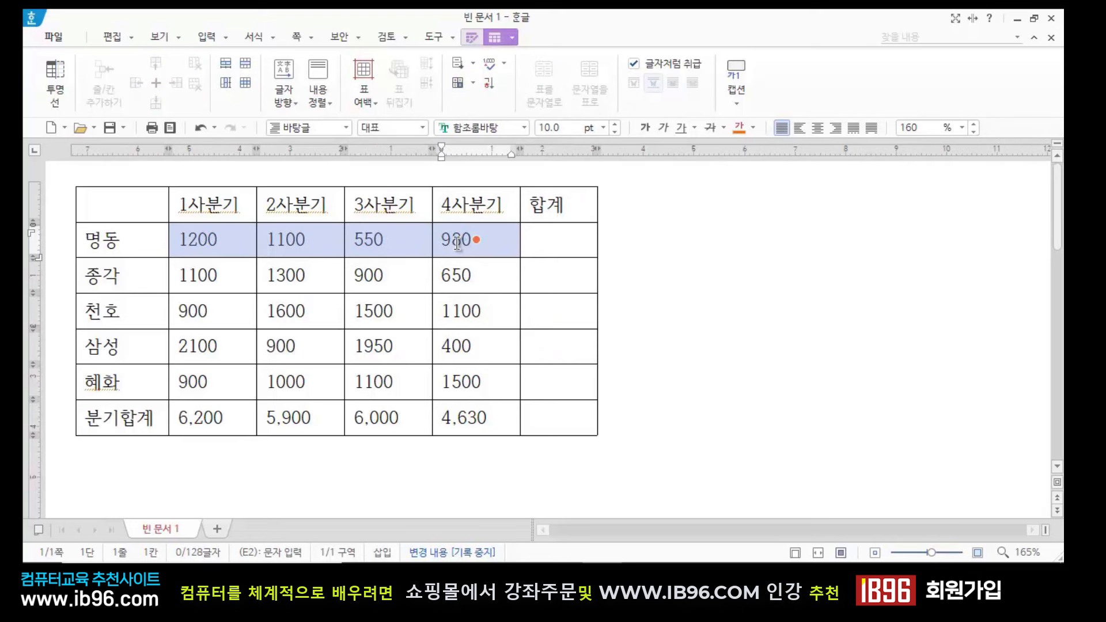
left_click(473, 82)
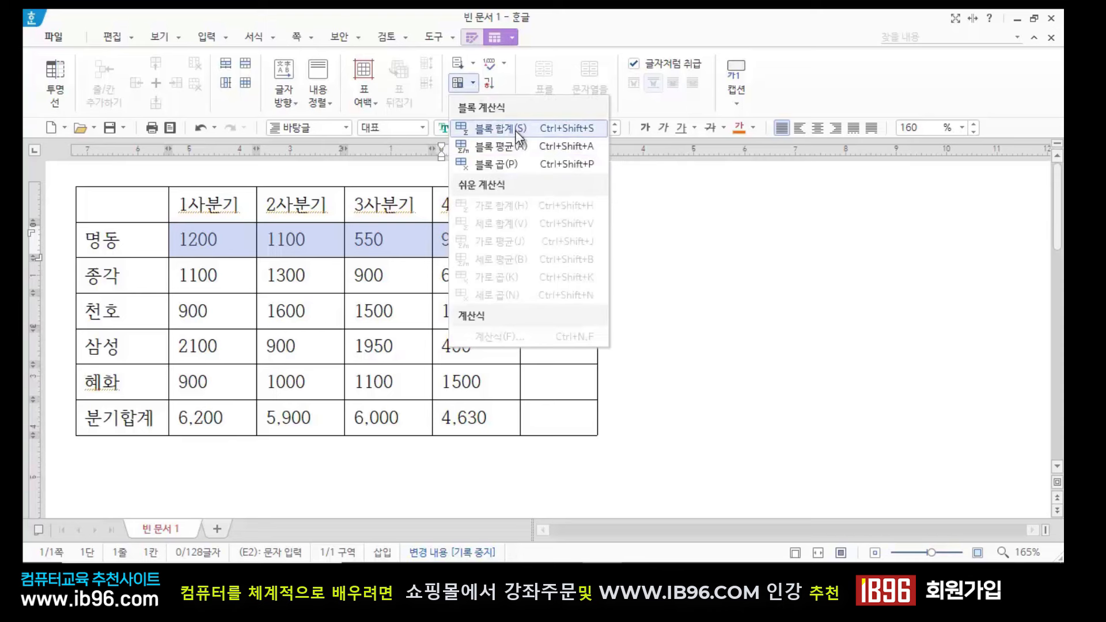
left_click(611, 217)
left_click(567, 233)
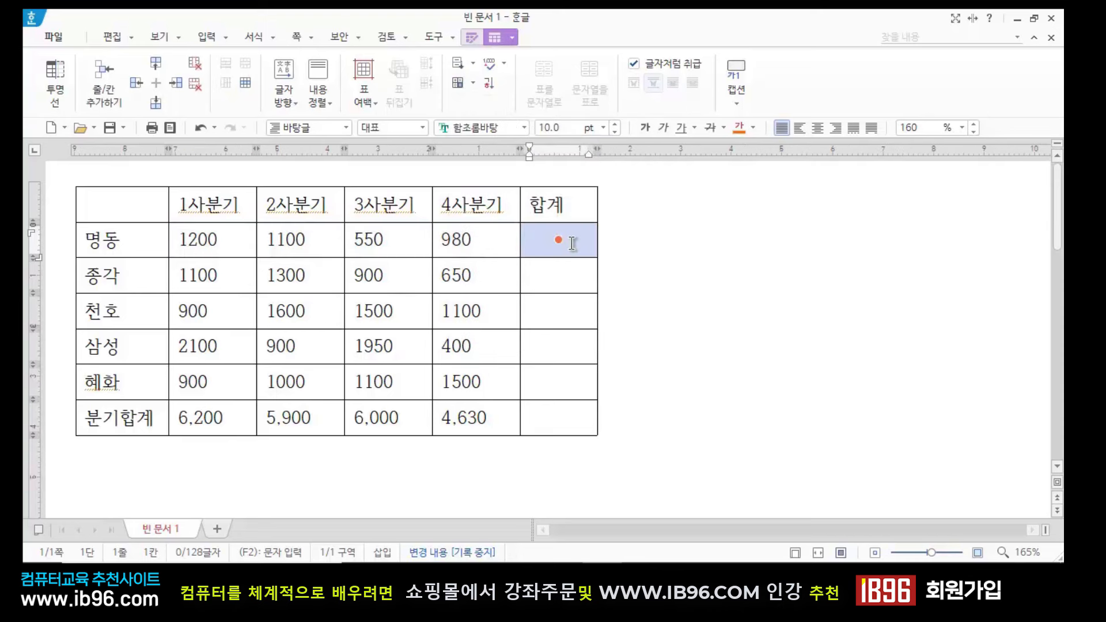
left_click(639, 255)
Calculate the block sum (블록 합계) of the 명동 row's 1사분기 to 4사분기 values into its 합계 cell
left_click_drag(224, 246, 472, 240)
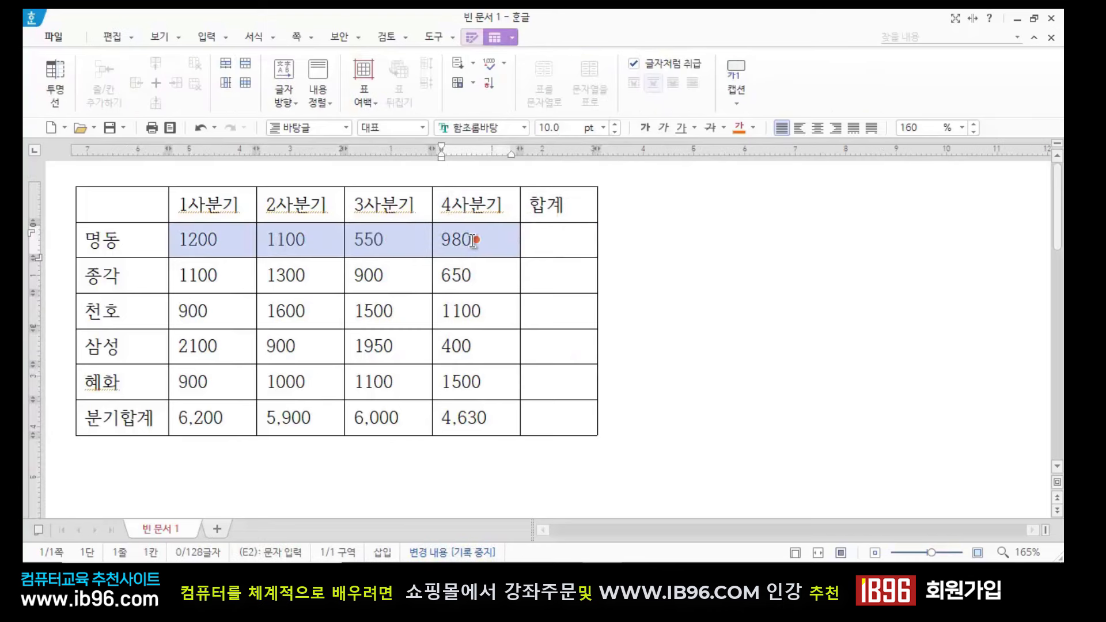
left_click(473, 82)
left_click(523, 129)
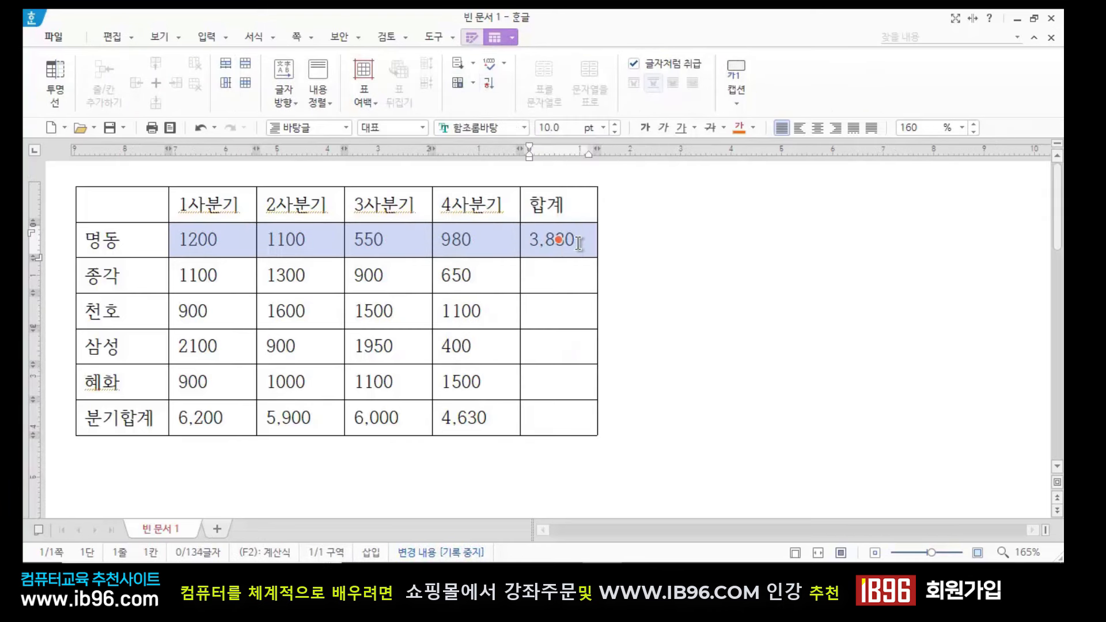
left_click(579, 243)
left_click(677, 256)
Delete the calculation formula from the 명동 row's 합계 cell and clear the cell completely
left_click(575, 242)
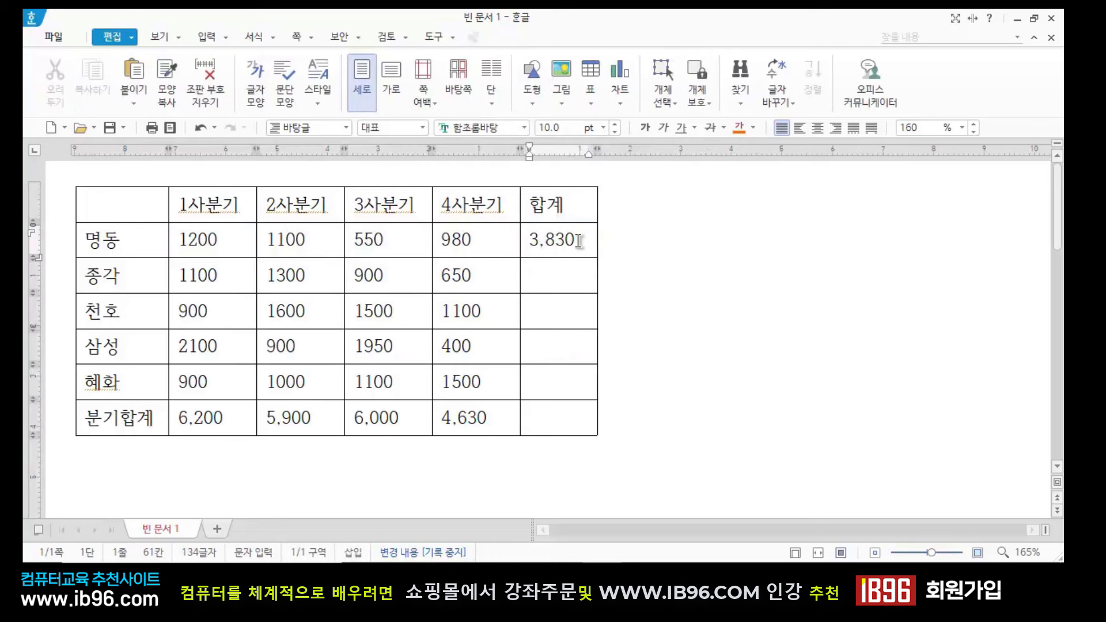
key("BackSpace")
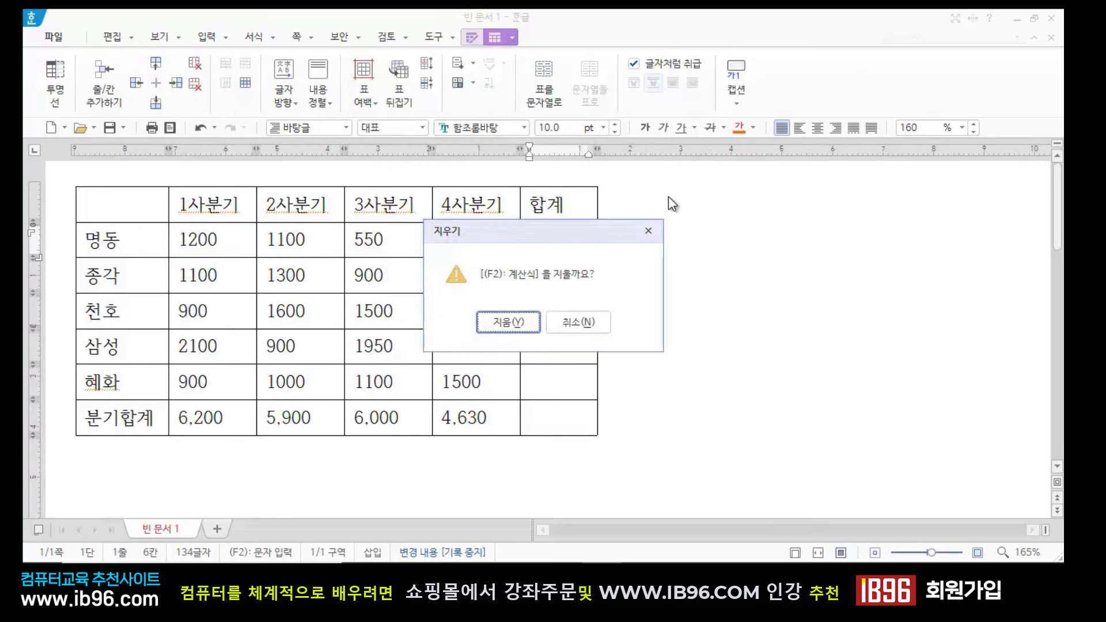
left_click(520, 331)
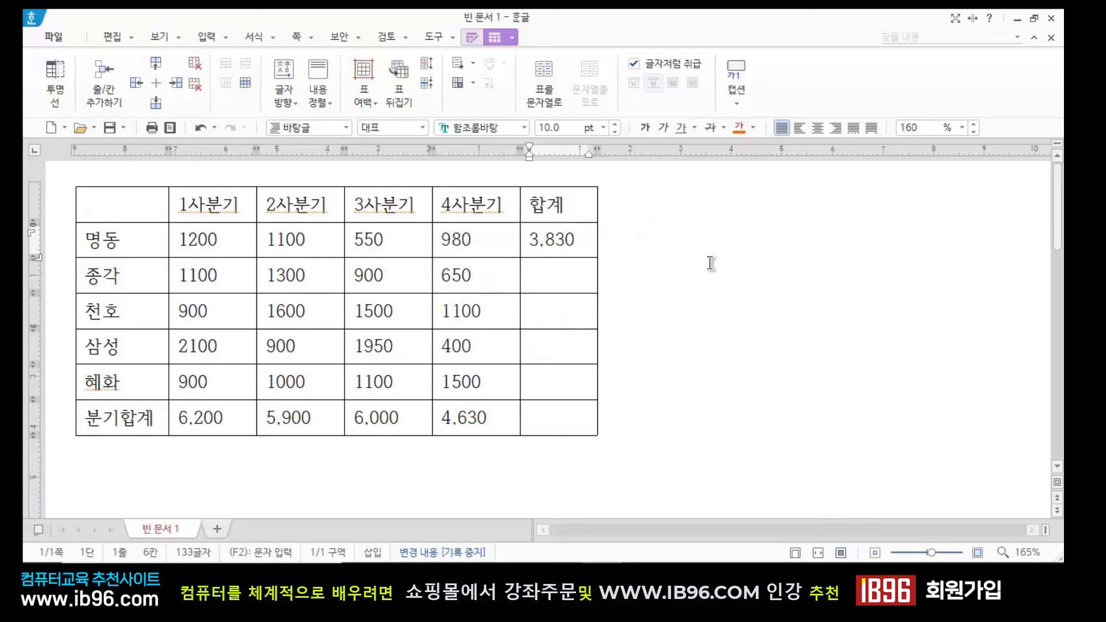
key("BackSpace")
key("BackSpace")
key("BackSpace")
left_click(682, 310)
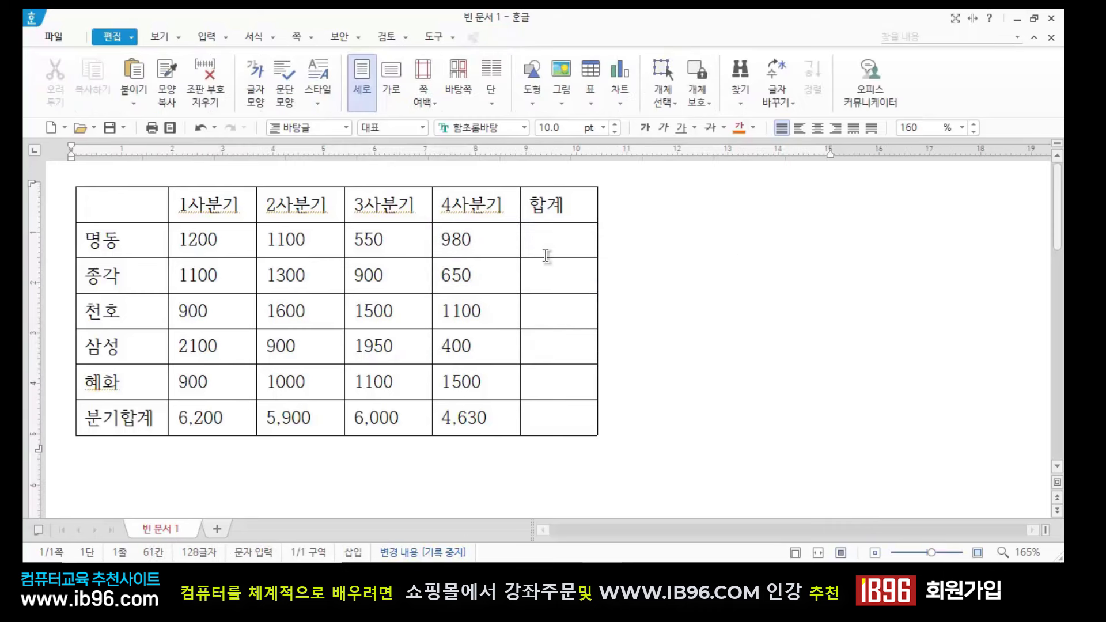
Total the 명동 row into its empty 합계 cell with the 가로 합계 (horizontal sum) easy formula
left_click(542, 238)
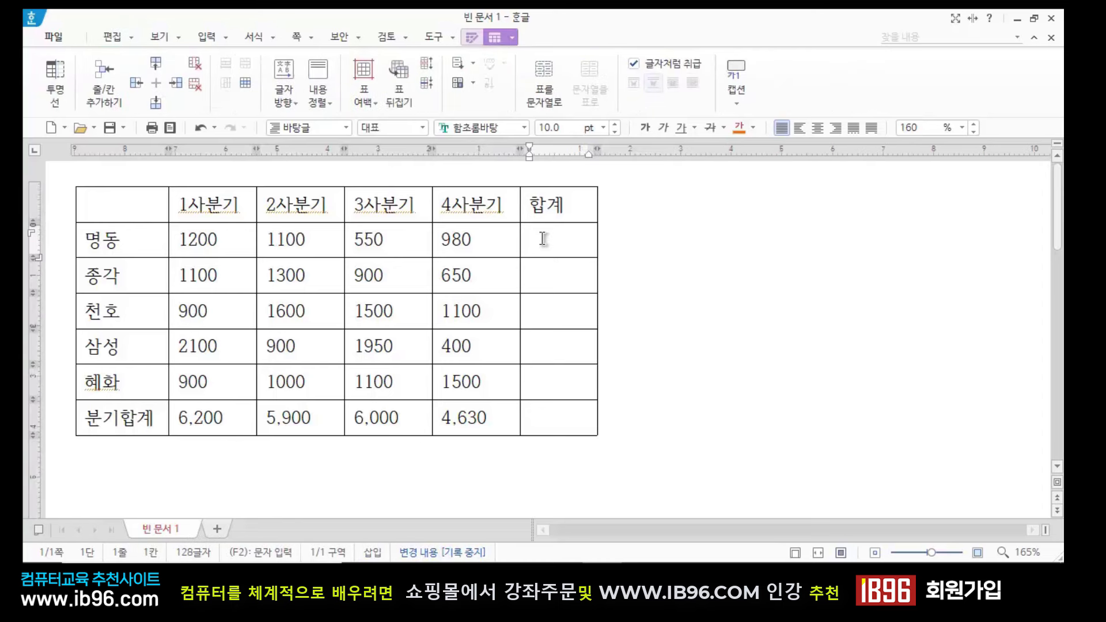
left_click(471, 82)
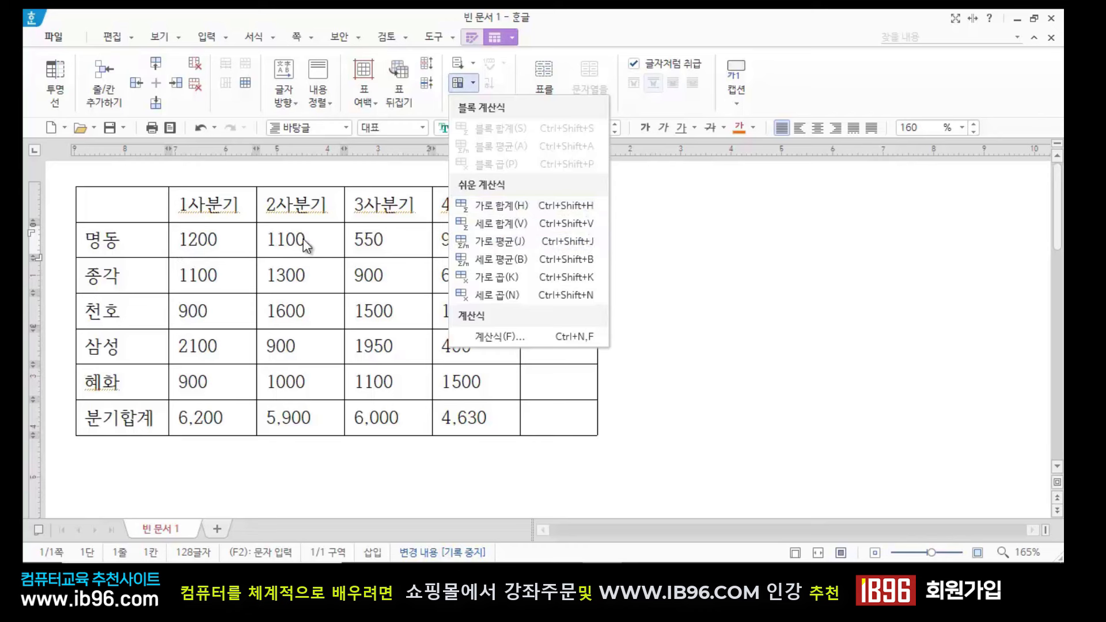
left_click(508, 208)
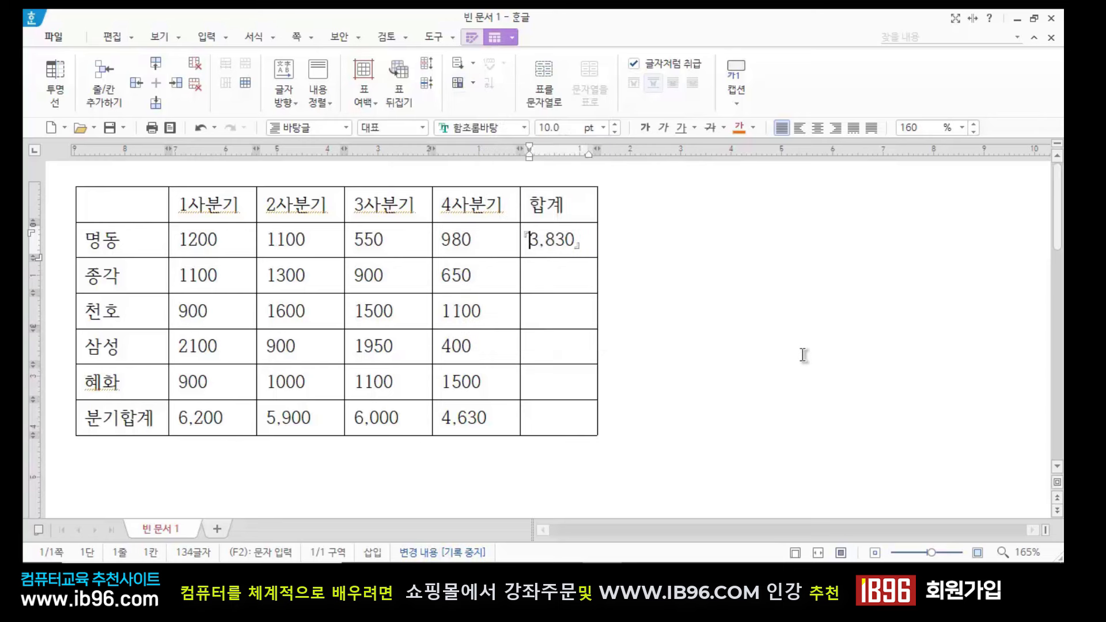
left_click(802, 324)
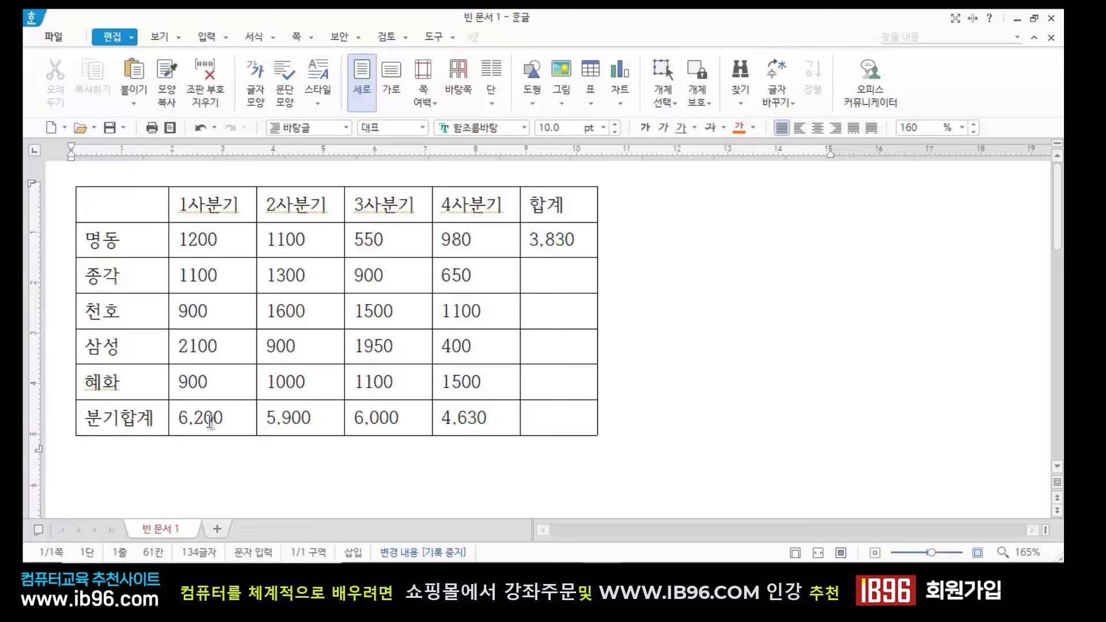
Clear the 1사분기 total in the 분기합계 row and recalculate it with the 세로 합계 (vertical sum) easy formula
left_click(229, 420)
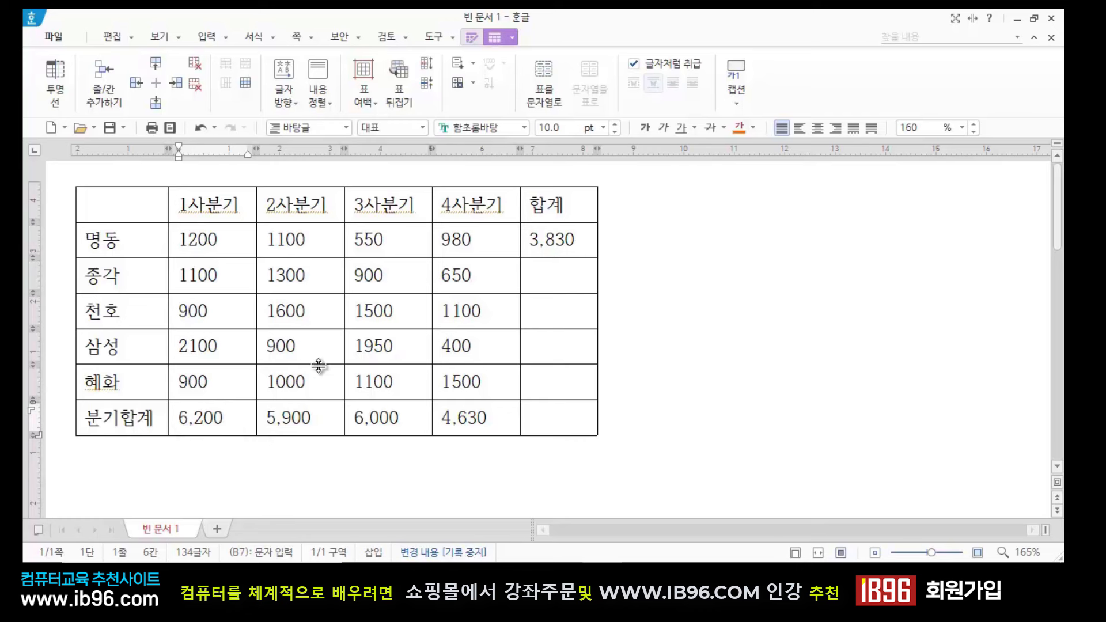
key("BackSpace")
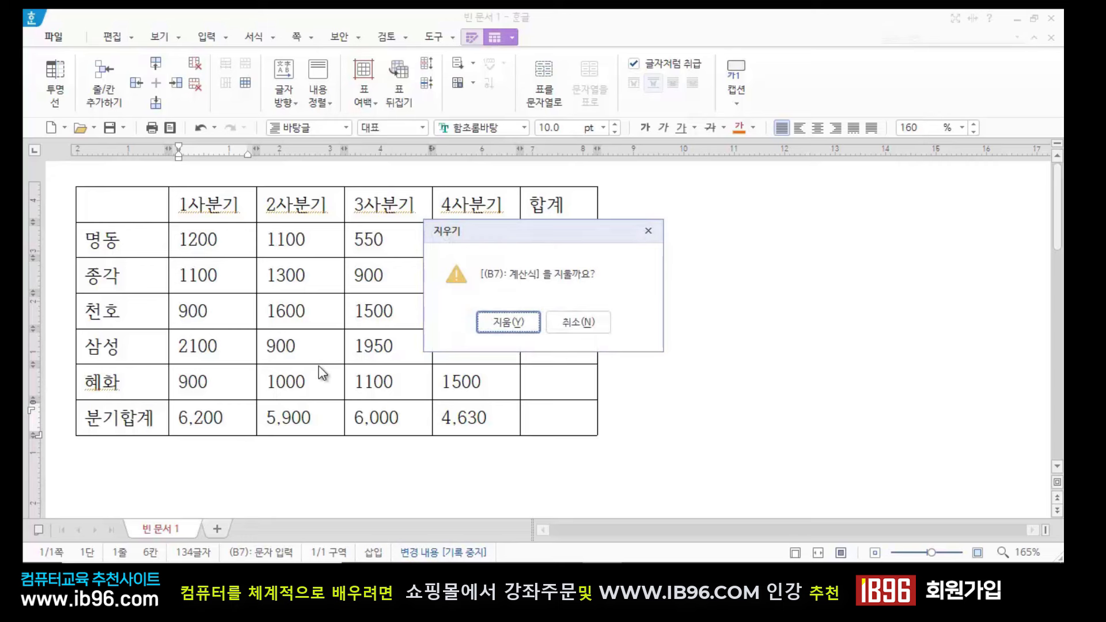
left_click(502, 318)
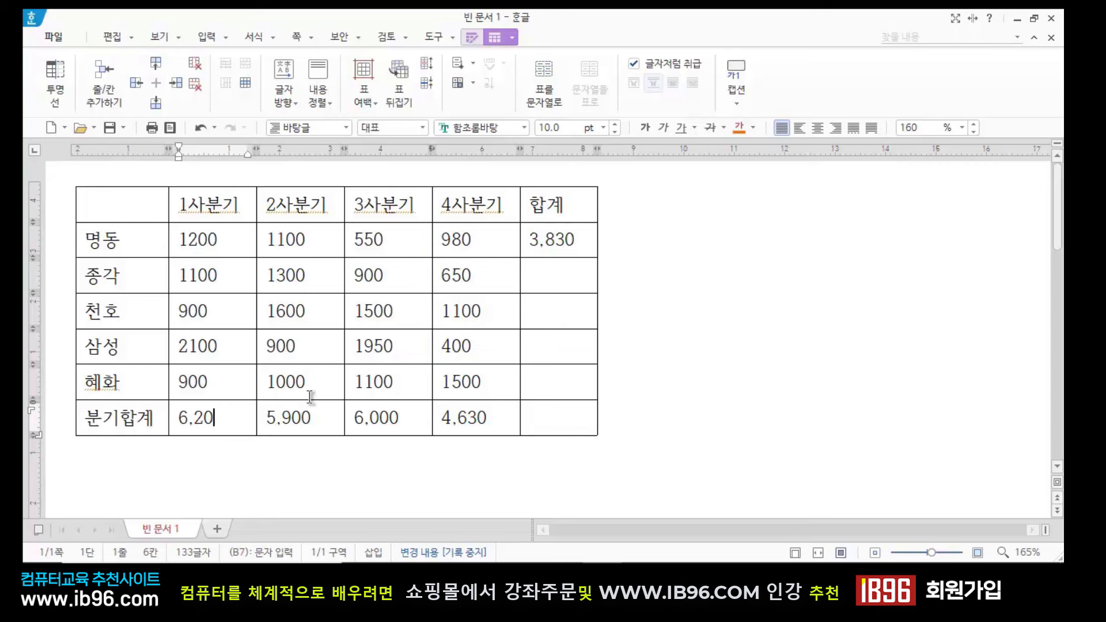
key("BackSpace")
key("BackSpace")
key("BackSpace")
left_click(476, 83)
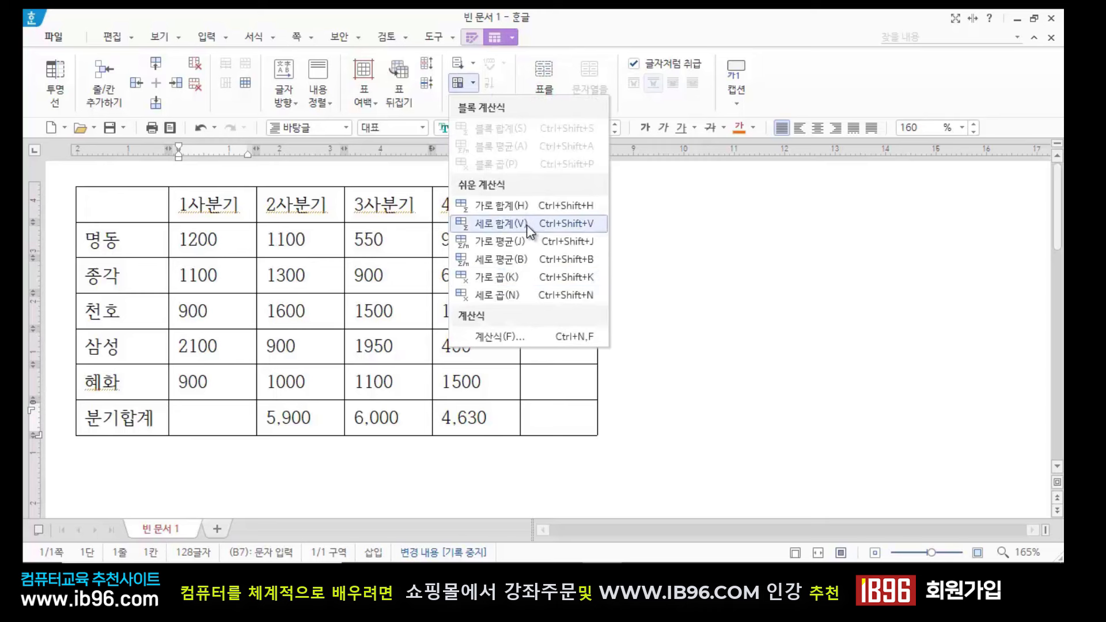
left_click(499, 223)
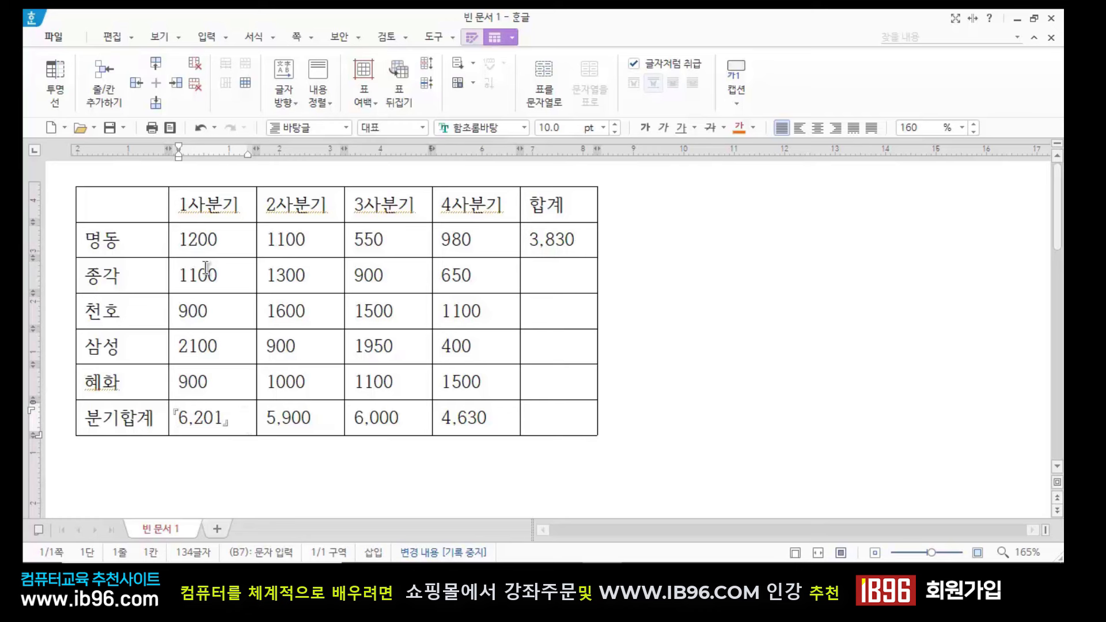
Remove the leading 1 from the 1사분기 header, try a Hangul character in its place, and restore the 1
left_click(189, 205)
key("BackSpace")
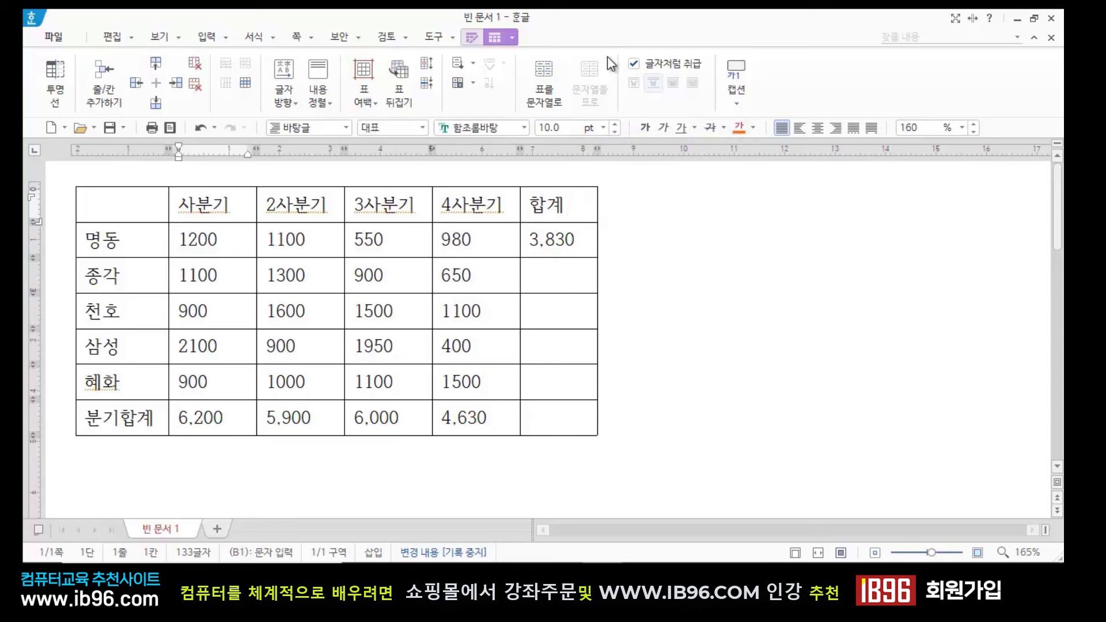
type("ㅇㅣㄹ")
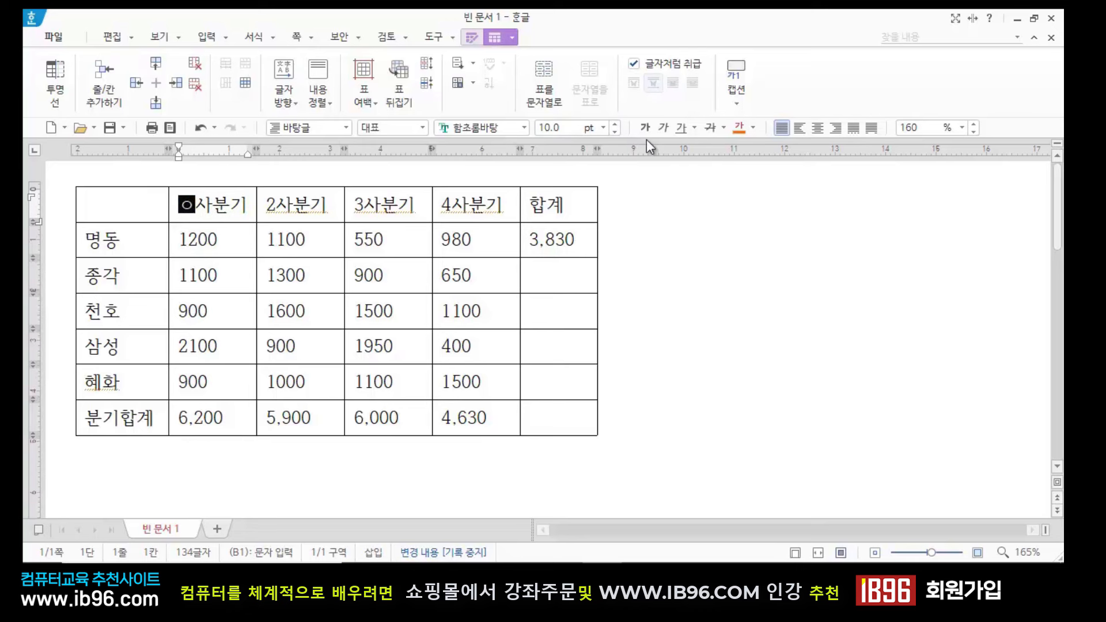
key("BackSpace")
type("1")
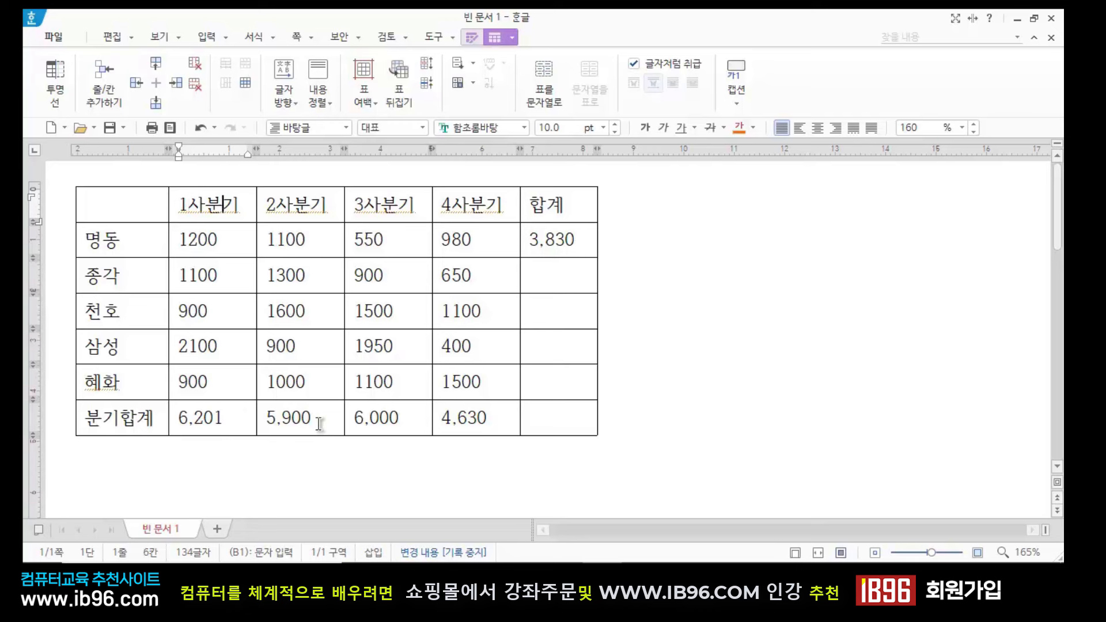
Replace the 1사분기 header with text starting with 2013 to test the vertical sum, and restore it to 1사분기
key("End")
key("BackSpace")
key("BackSpace")
key("BackSpace")
key("BackSpace")
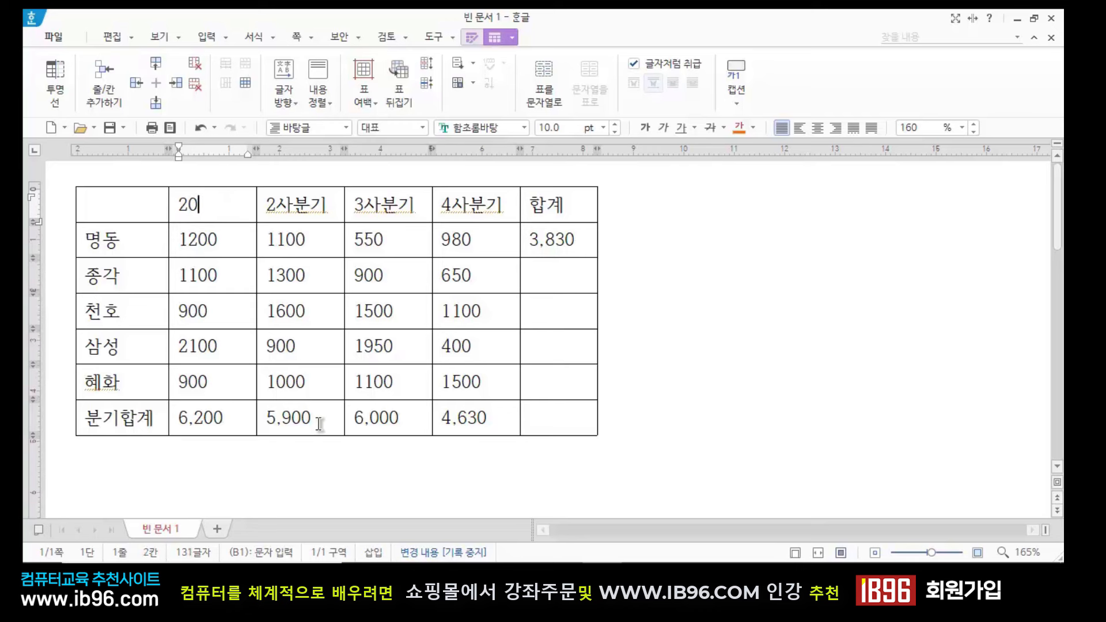
type("2013ㄴ")
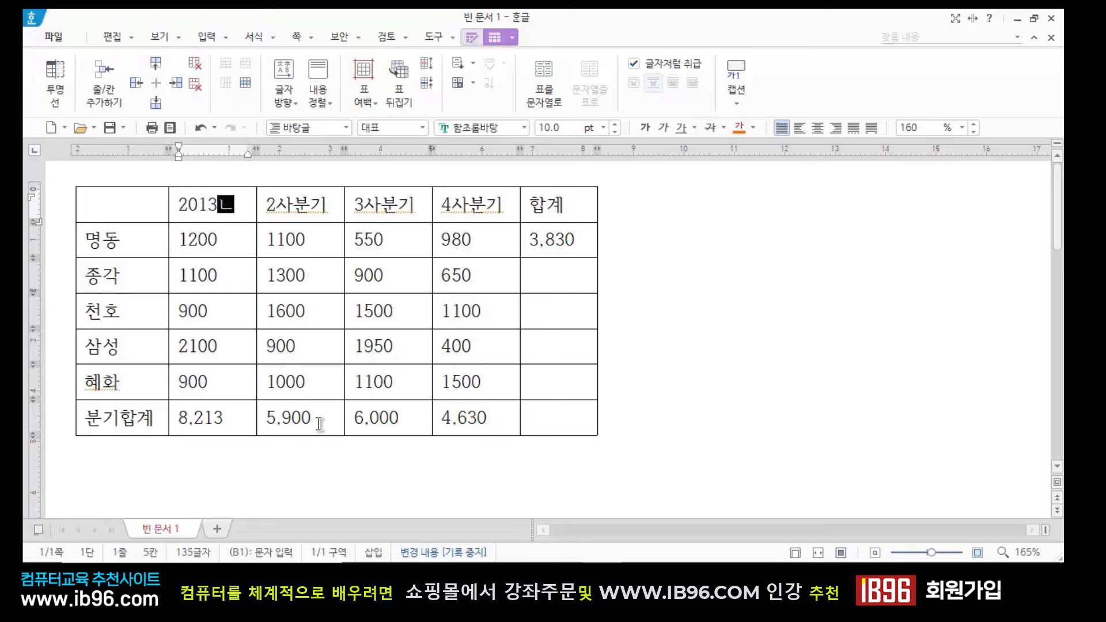
type("ㄴ")
left_click_drag(239, 208, 179, 203)
type("1사분기")
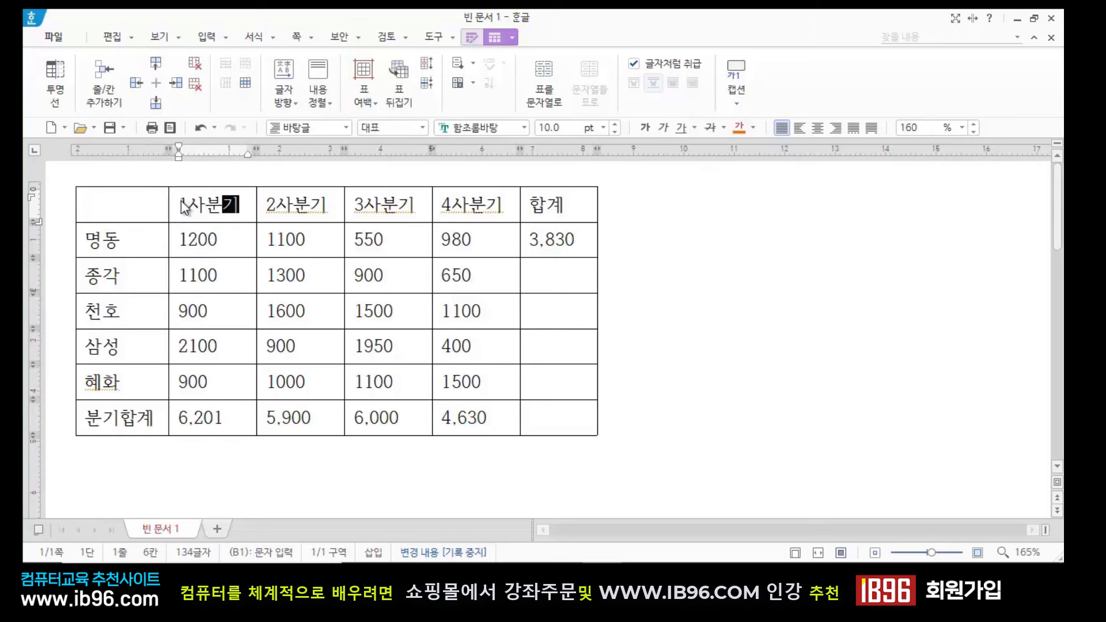
Delete the formula from the 1사분기 cell of the 분기합계 row and leave the cell empty
left_click(231, 424)
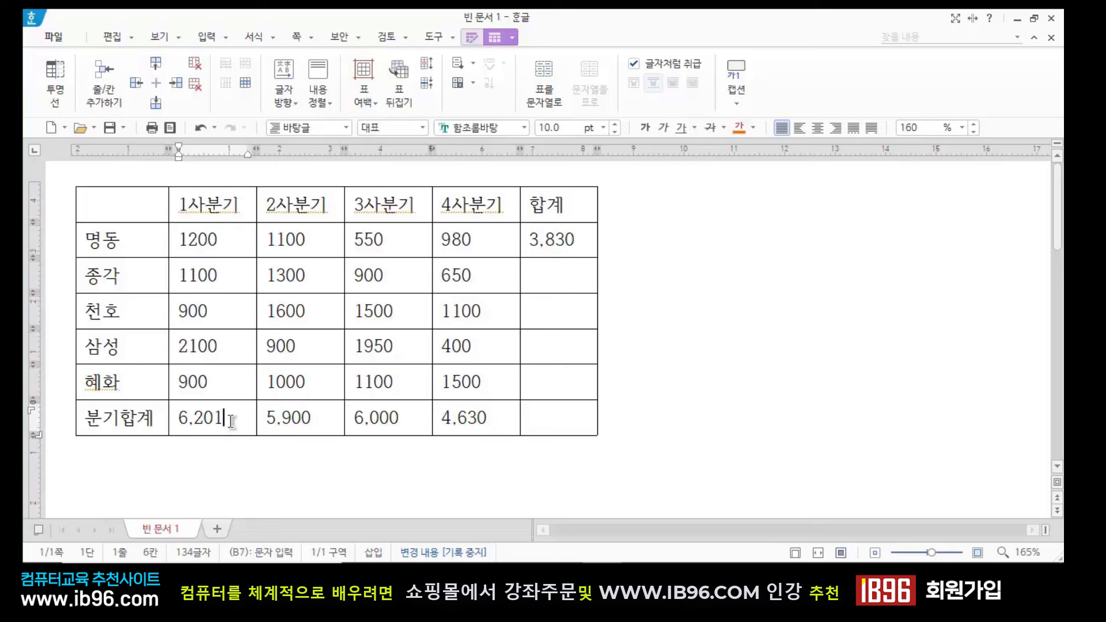
key("BackSpace")
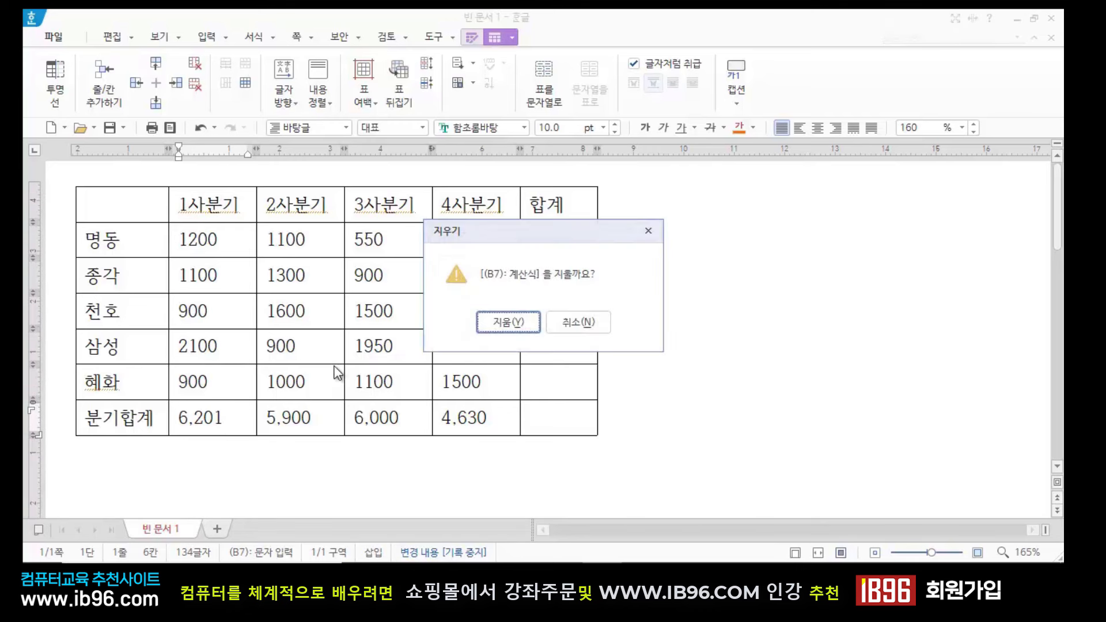
key("Return")
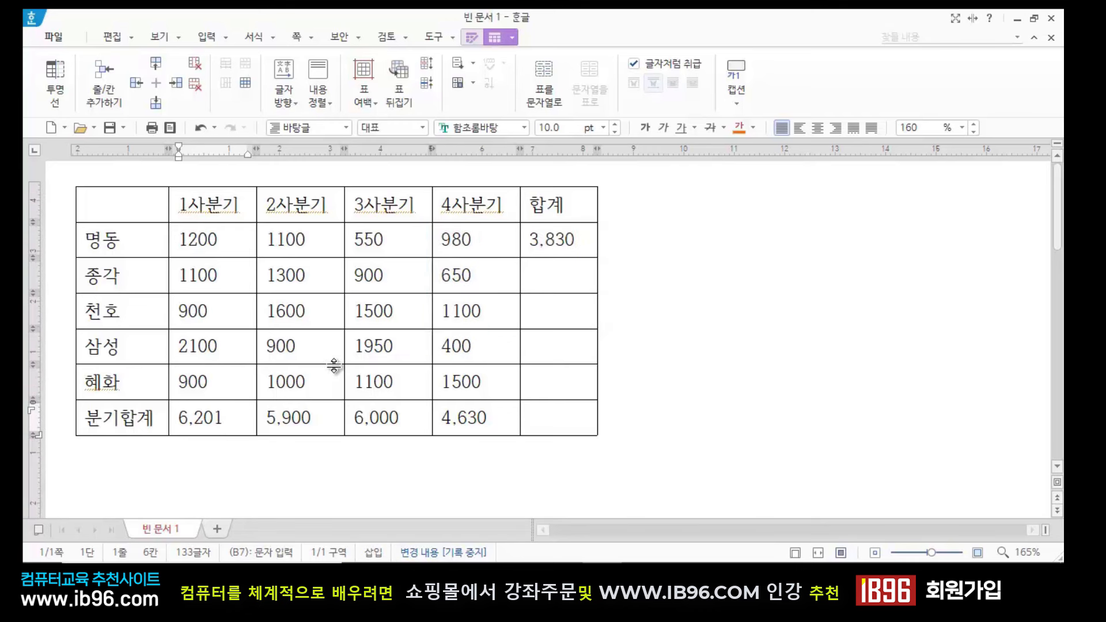
key("BackSpace")
key("BackSpace")
key("BackSpace")
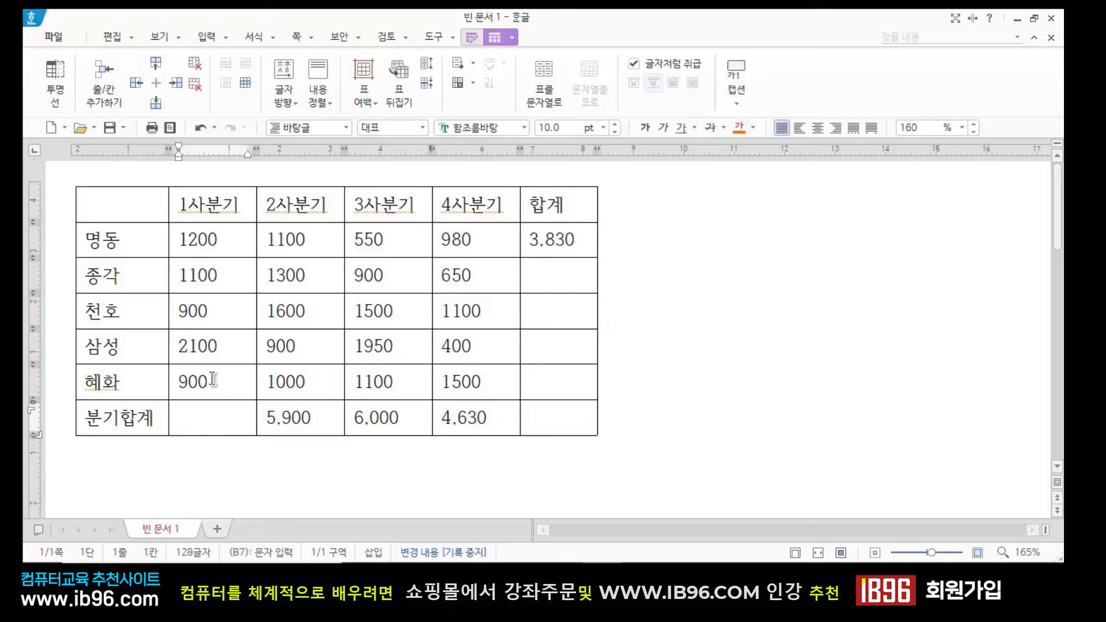
Calculate the block sum (블록 합계) of the 1사분기 values from 명동 to 혜화 into the empty 분기합계 cell
left_click_drag(217, 242, 208, 380)
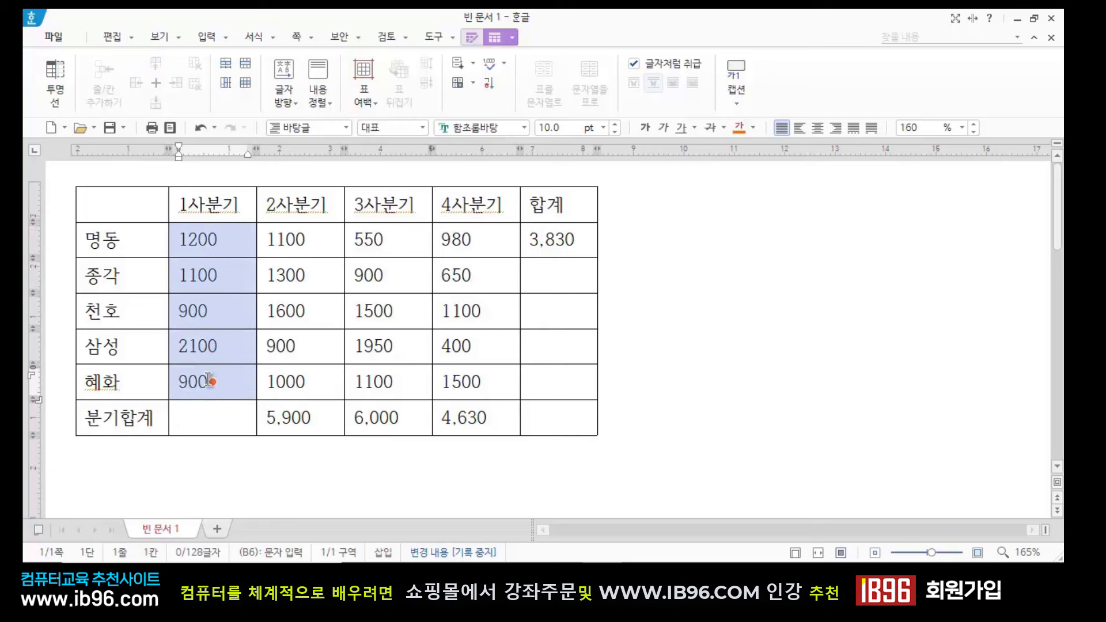
left_click(473, 83)
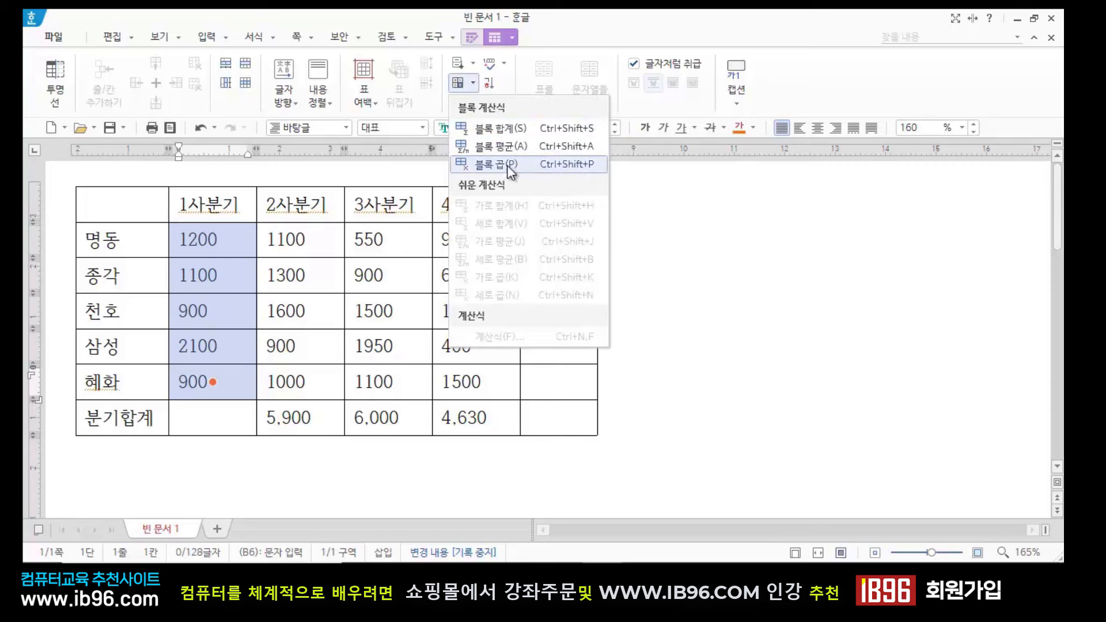
left_click(501, 127)
left_click(237, 474)
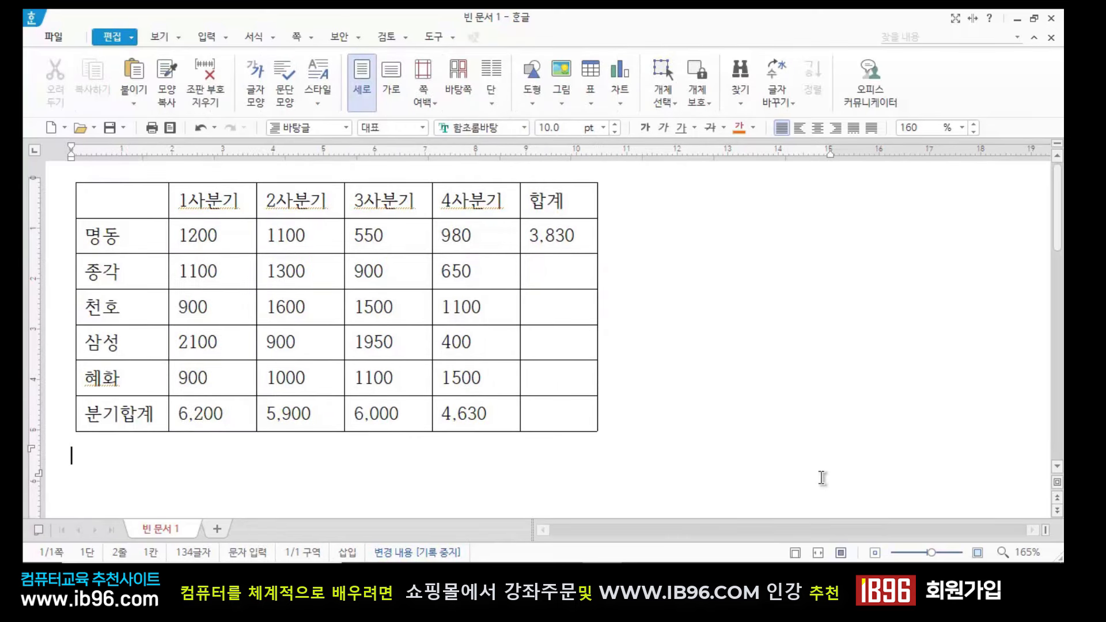
left_click(664, 403)
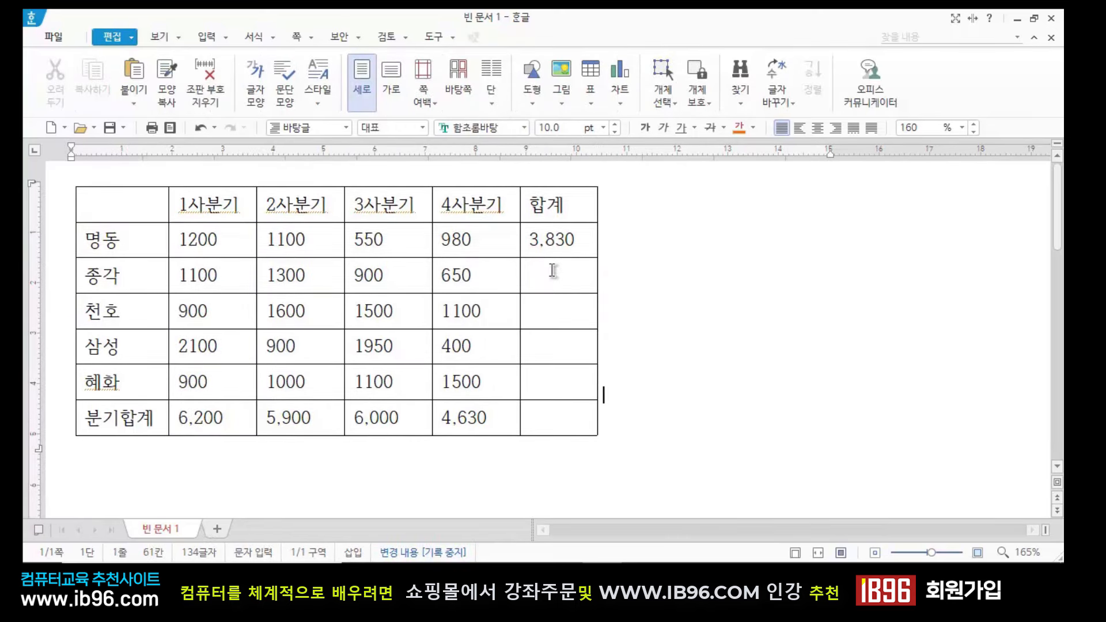
left_click(556, 244)
left_click(557, 288)
left_click(547, 320)
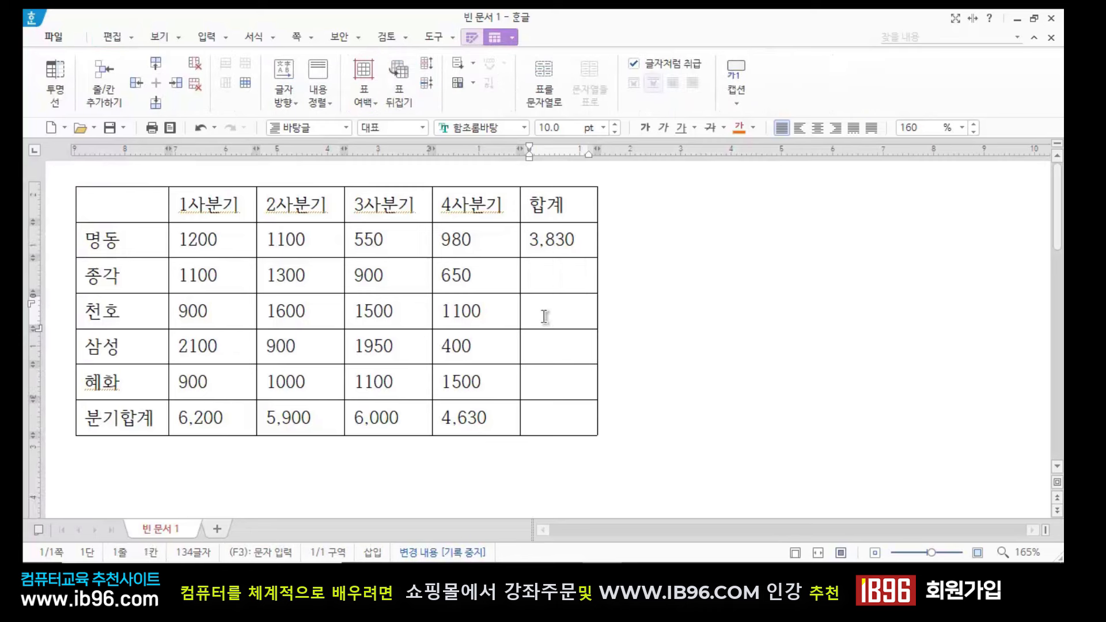
left_click(547, 341)
left_click(544, 375)
left_click(645, 373)
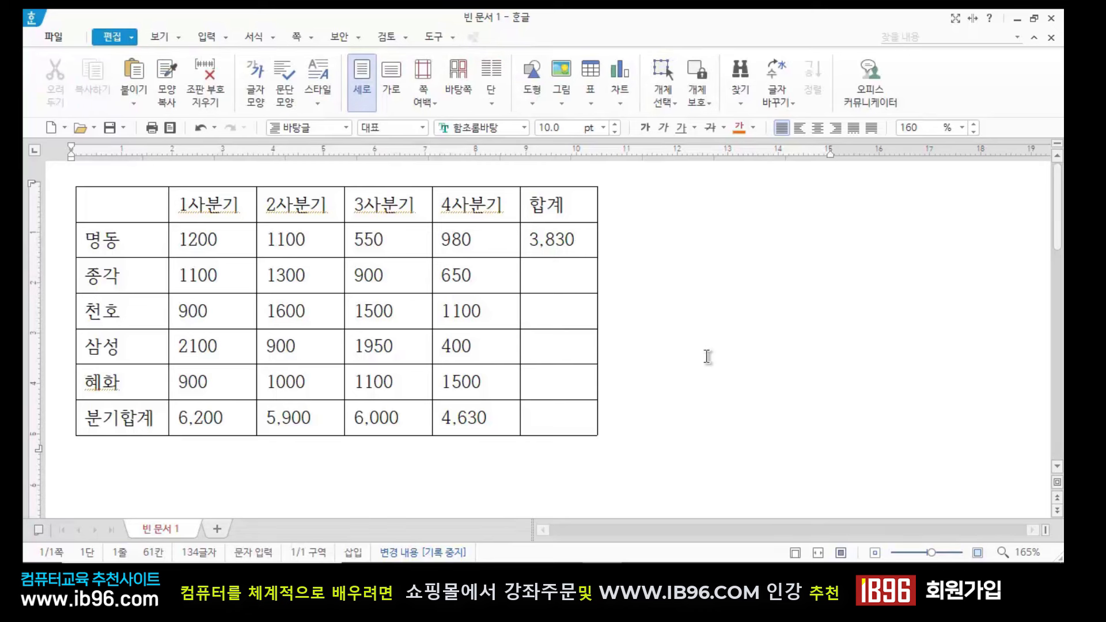
left_click(567, 241)
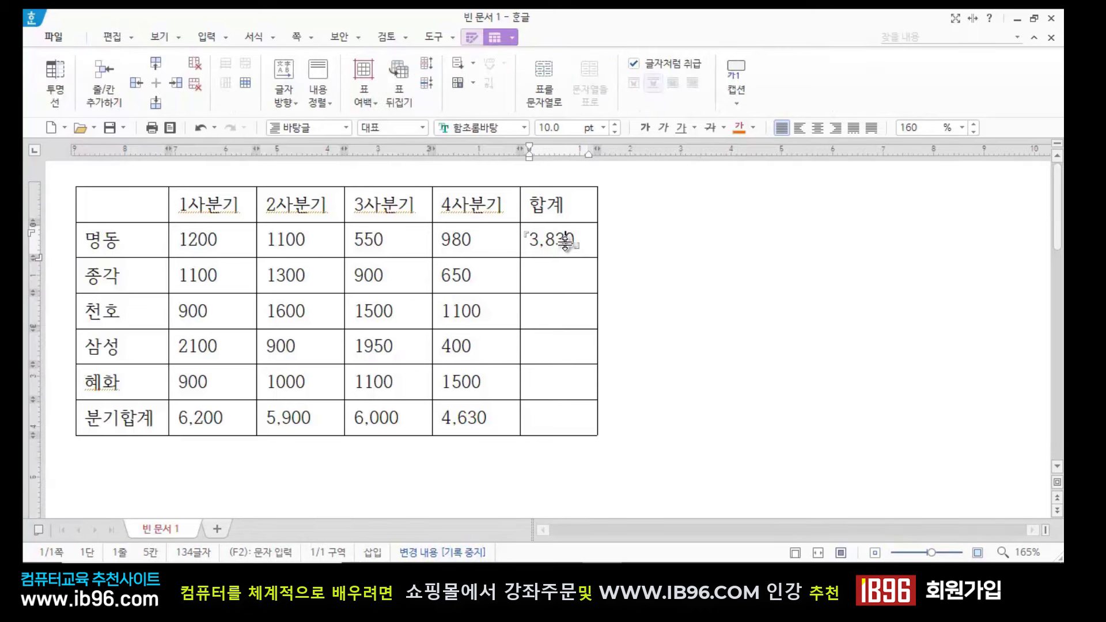
left_click(542, 268)
left_click(542, 304)
left_click(540, 347)
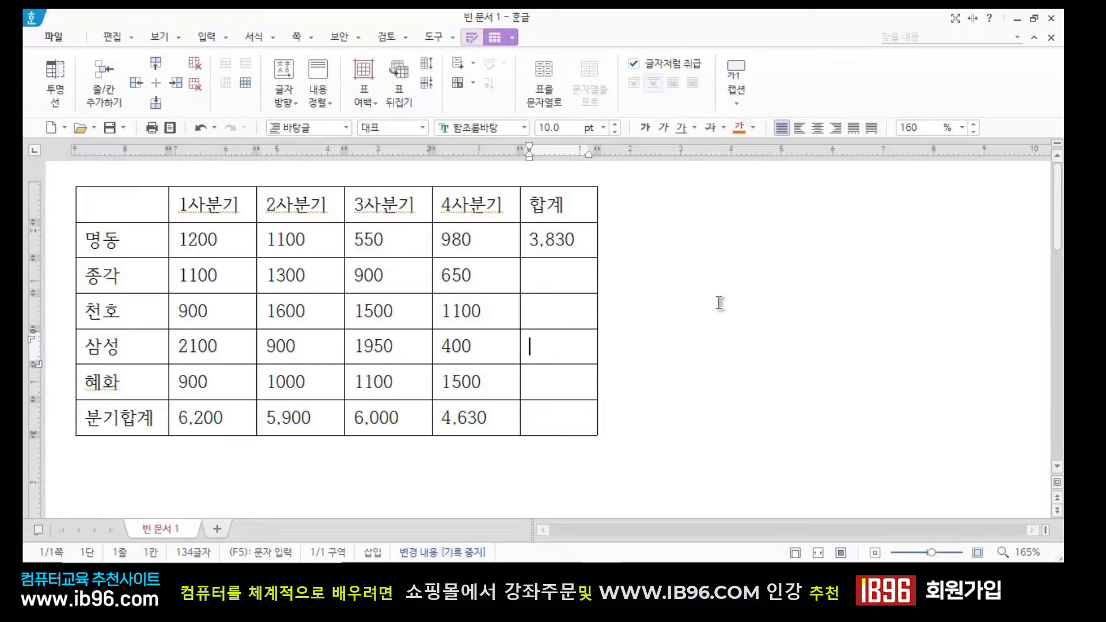
Auto-fill the 합계 column from 명동 down to 혜화 with the total formula of the 명동 row
left_click_drag(560, 242, 553, 385)
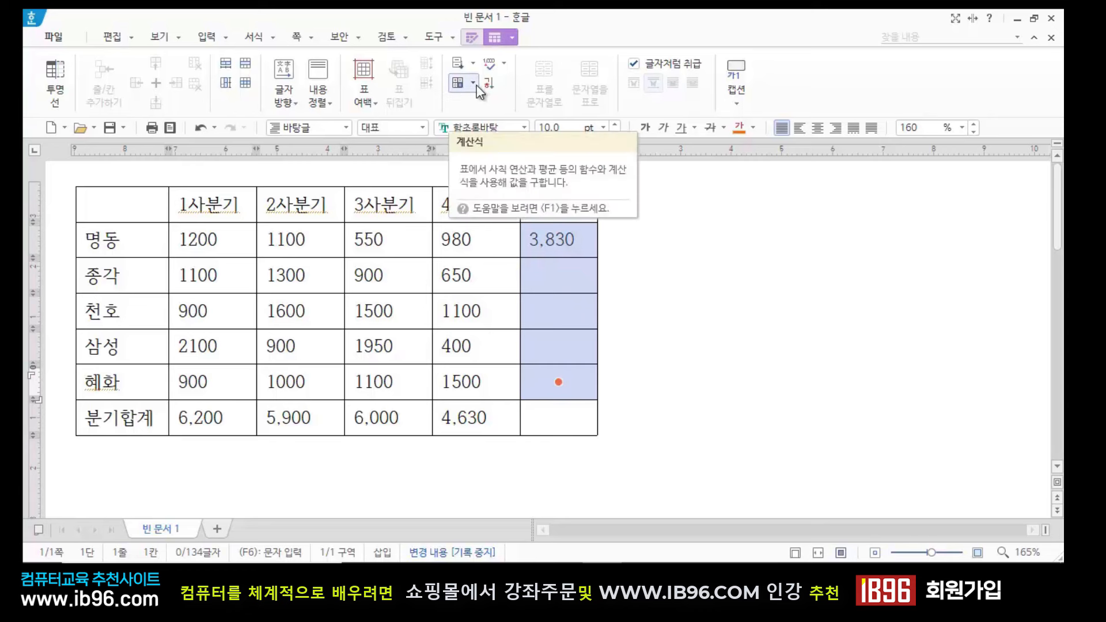
left_click(474, 65)
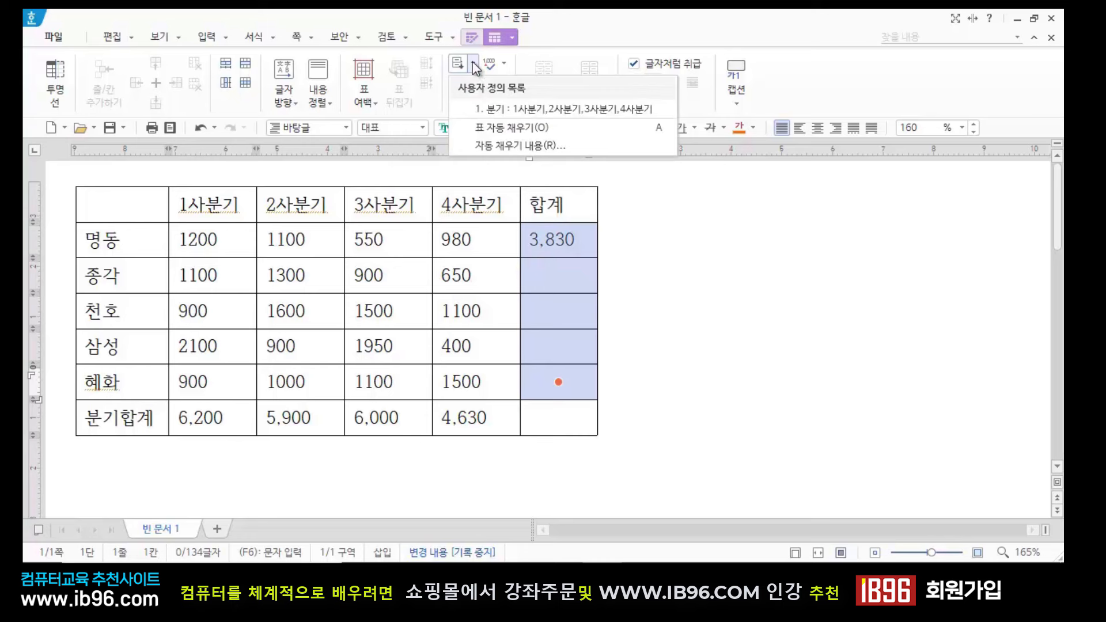
left_click(511, 128)
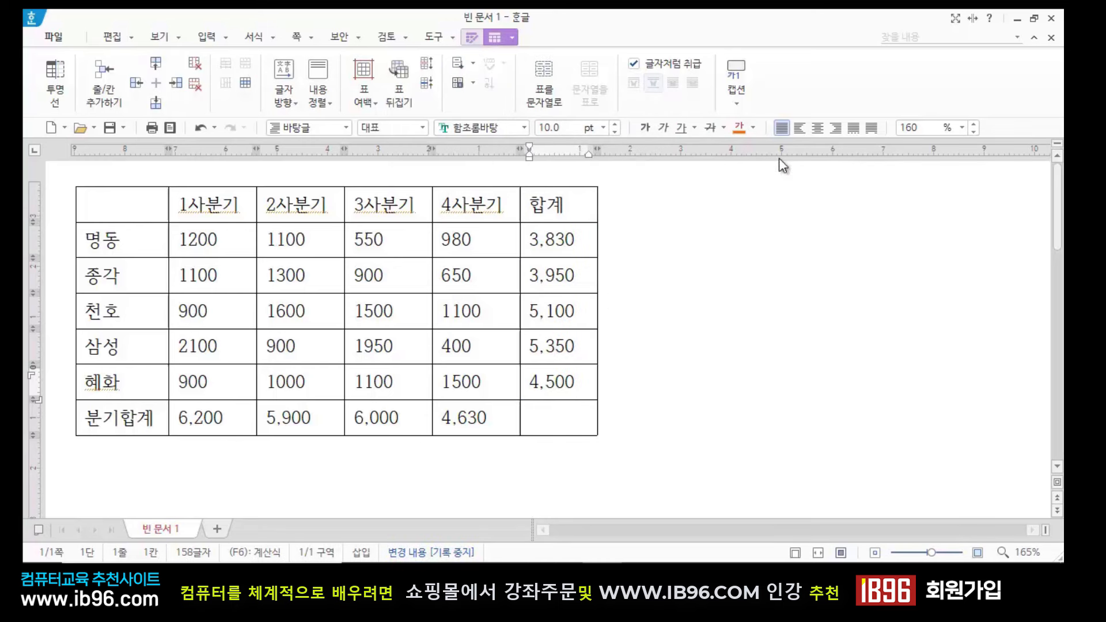
left_click(686, 316)
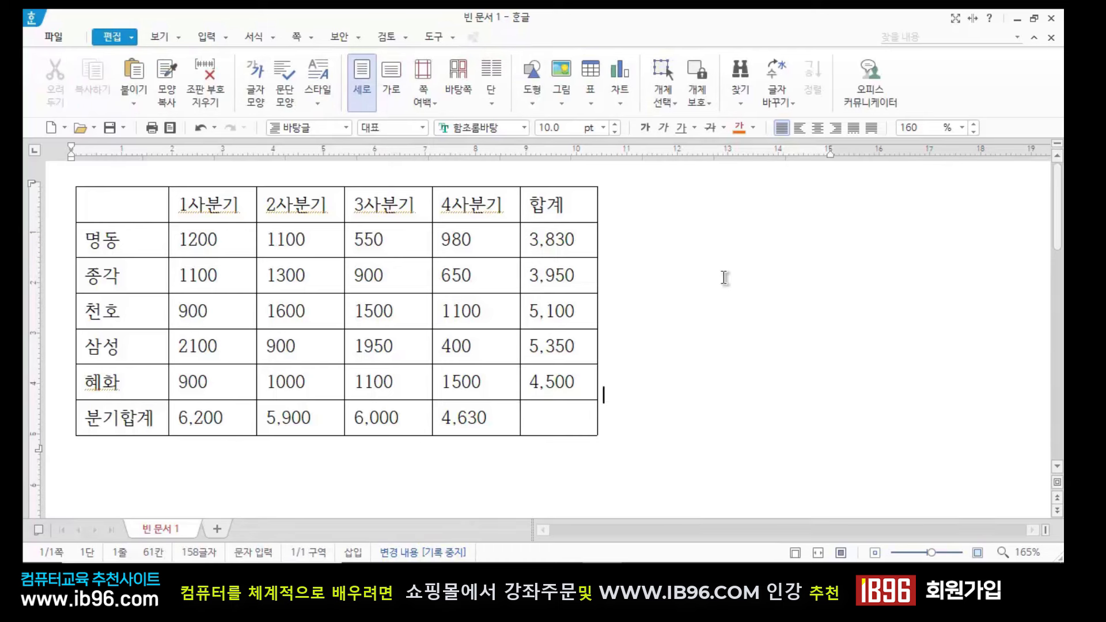
left_click(466, 236)
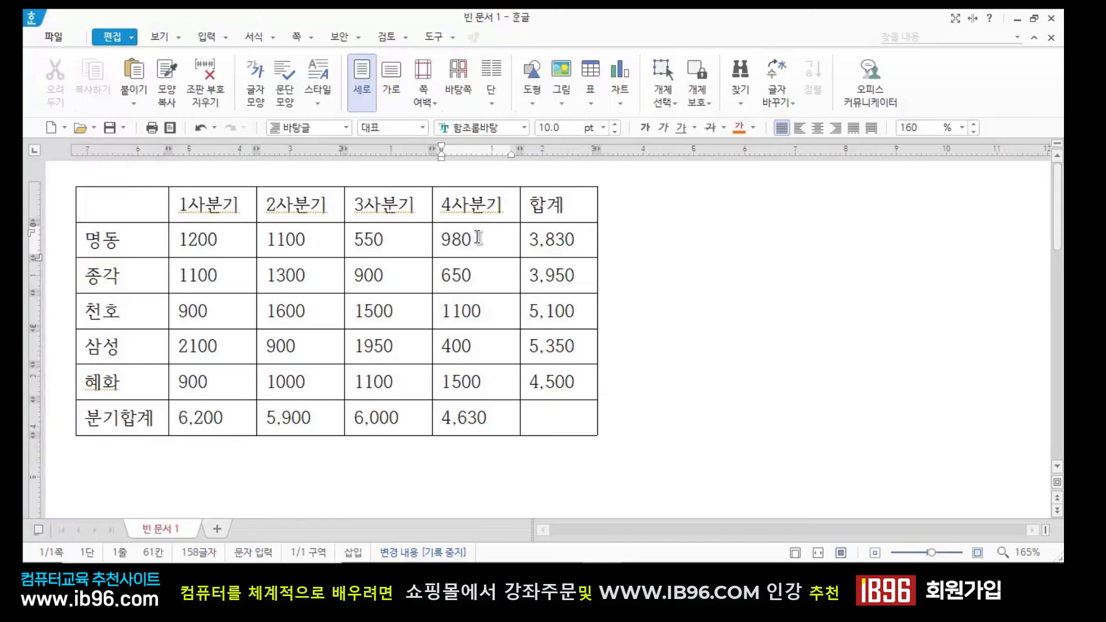
left_click(472, 84)
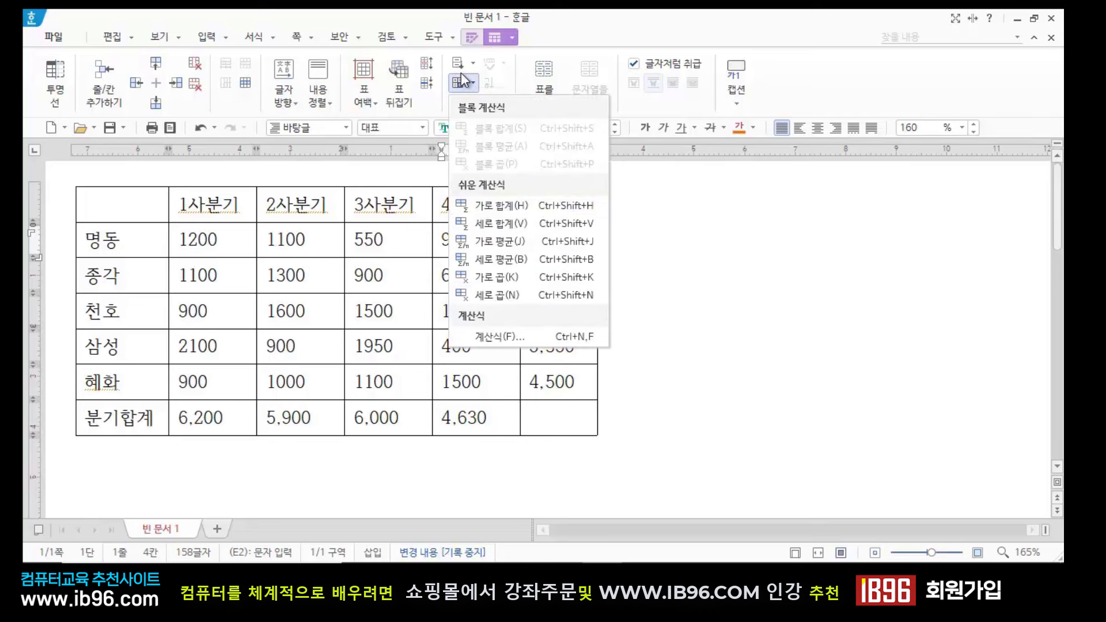
left_click(708, 338)
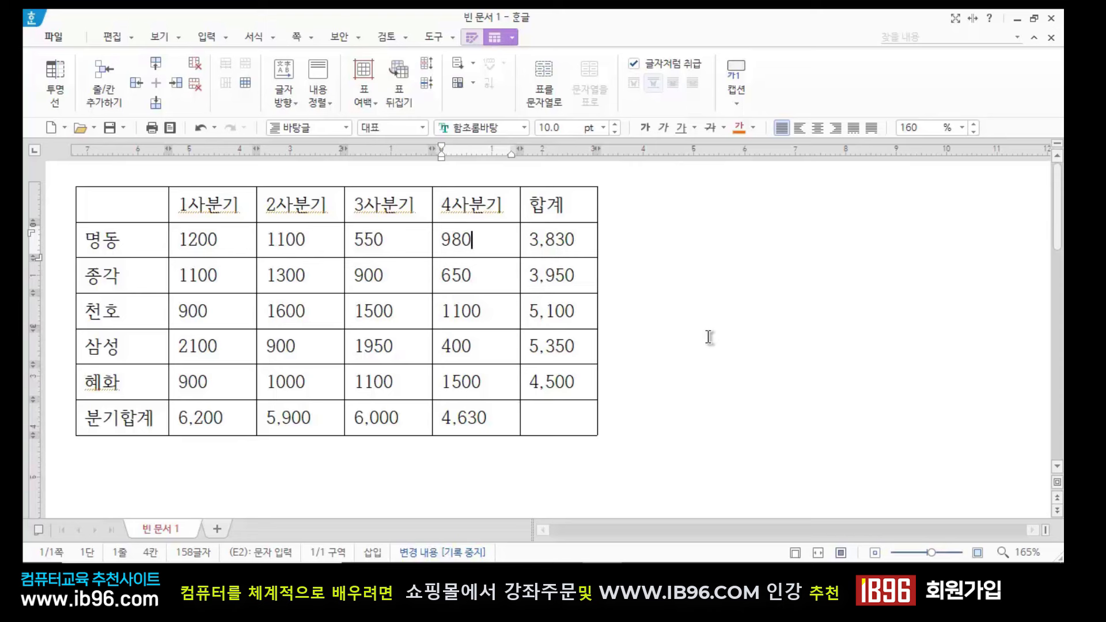
left_click(709, 338)
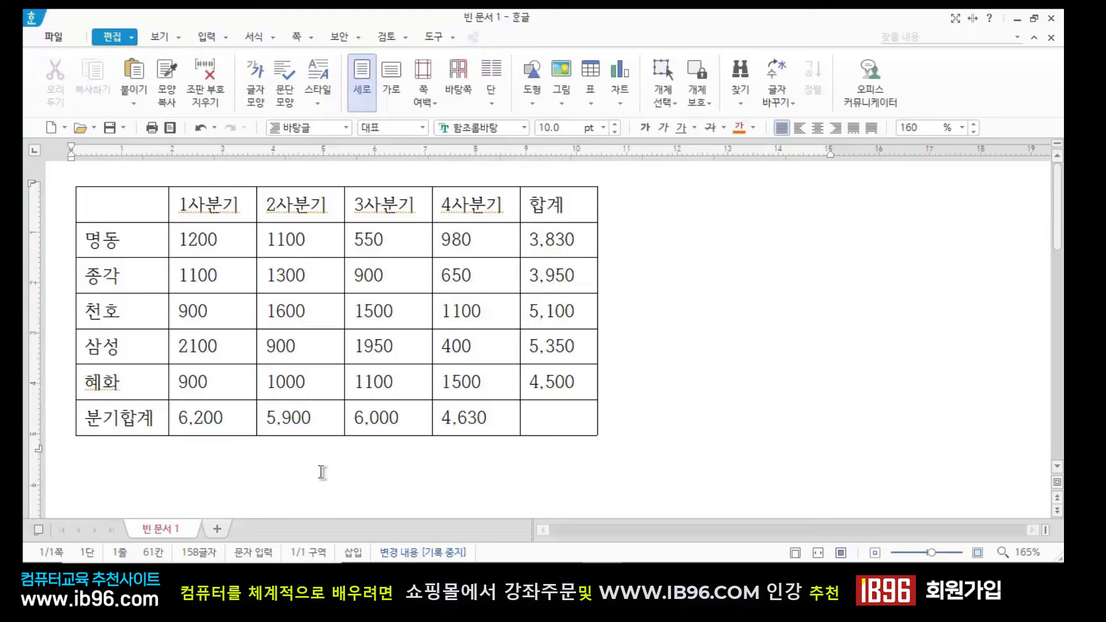
Insert an empty line below the table
key("Return")
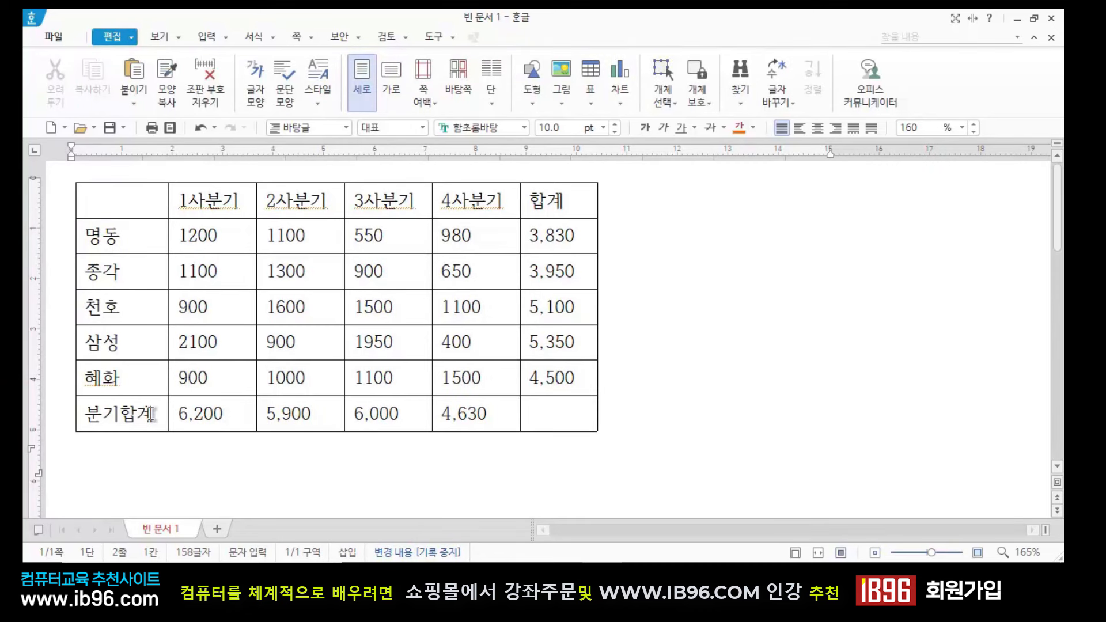
left_click(151, 413)
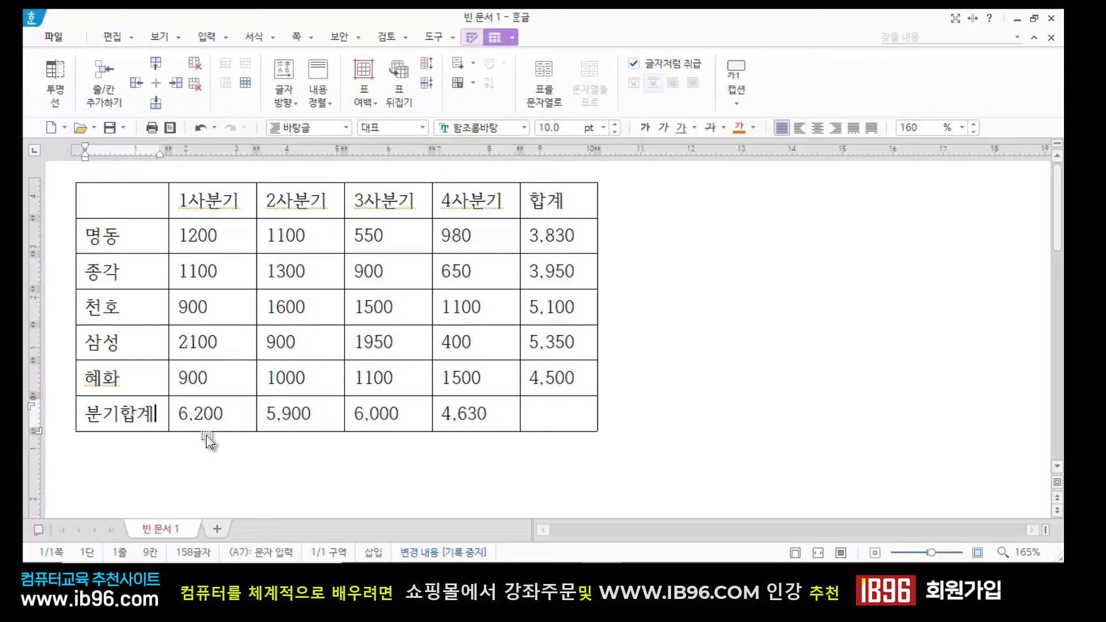
left_click(710, 375)
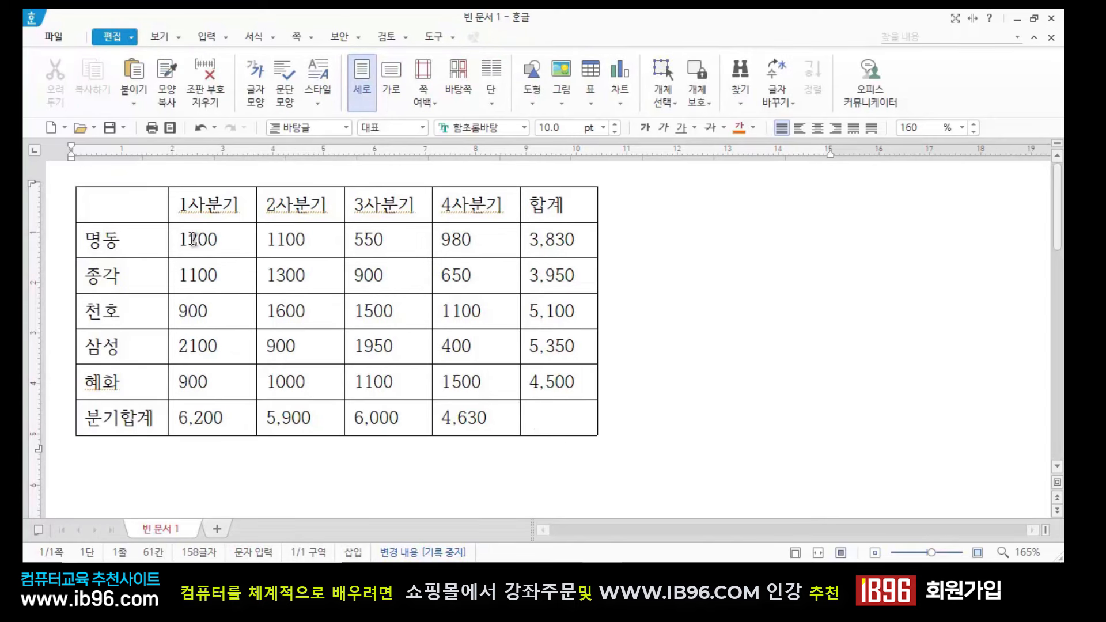
Add thousands separators (자릿점 넣기) to the 1사분기 to 4사분기 values of the branches from 명동 to 혜화
left_click_drag(193, 238, 486, 383)
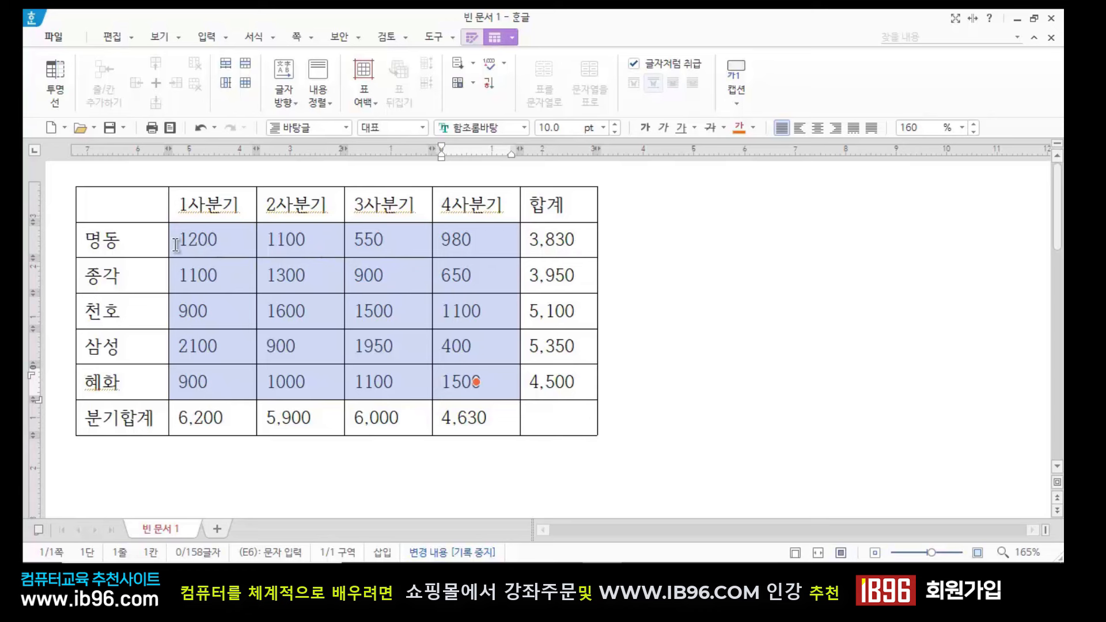
left_click(489, 69)
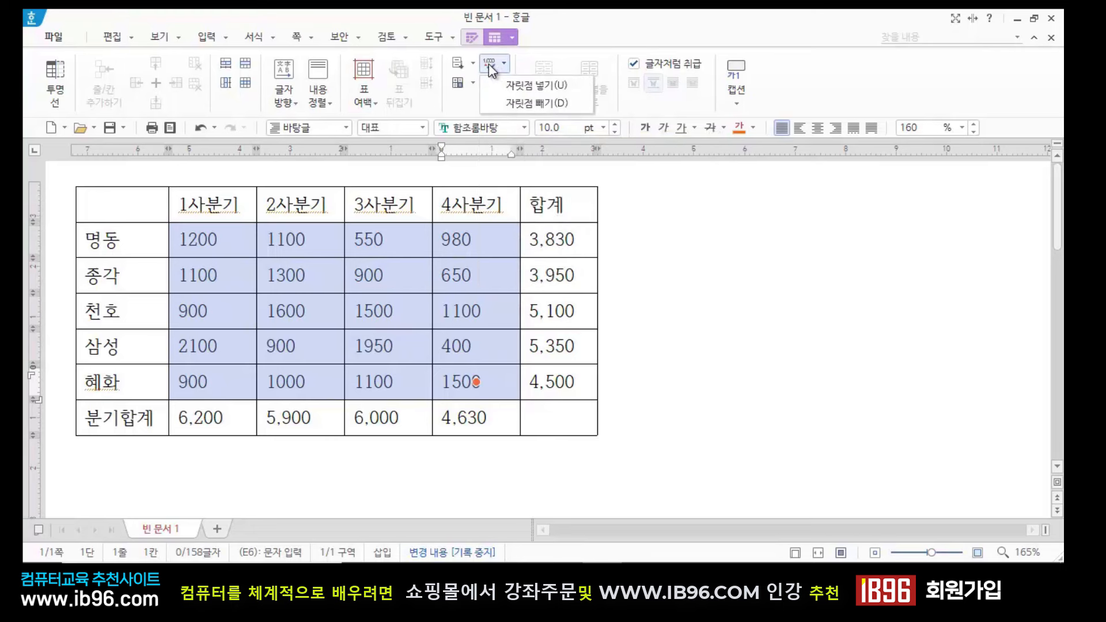
left_click(548, 87)
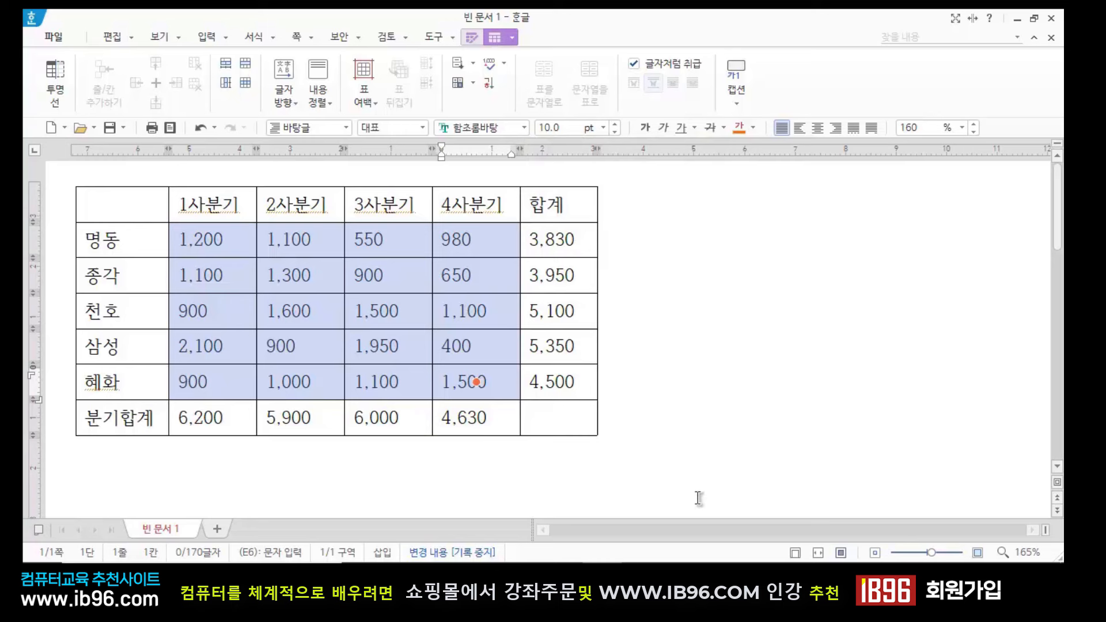
left_click(684, 436)
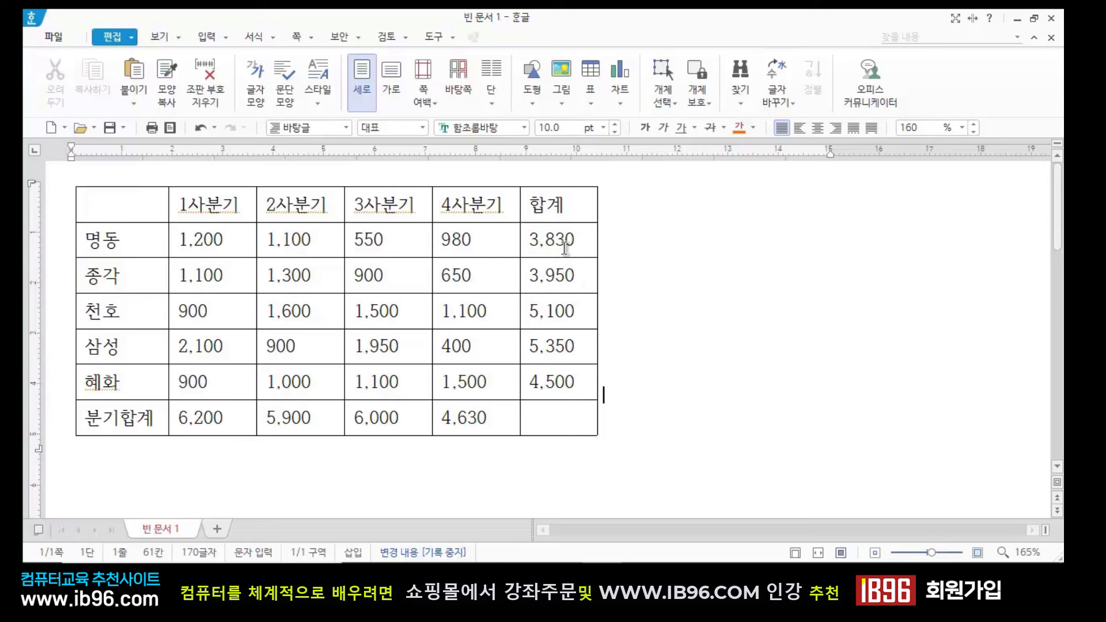
Compare the 합계 values of the branches from 명동 to 혜화 row by row
left_click(105, 242)
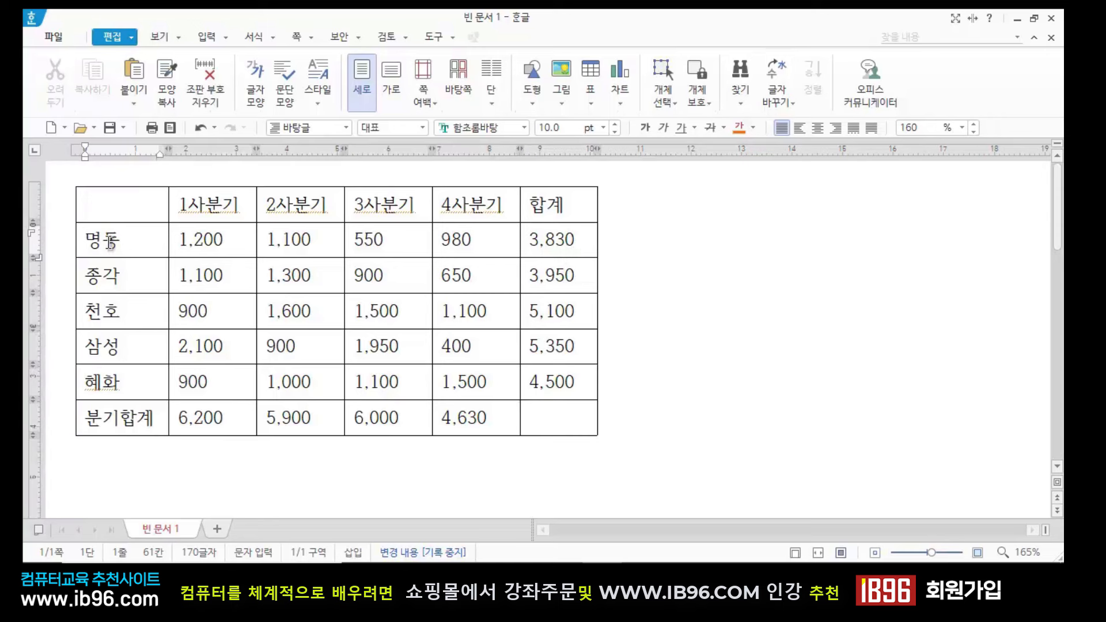
left_click(574, 240)
left_click(144, 282)
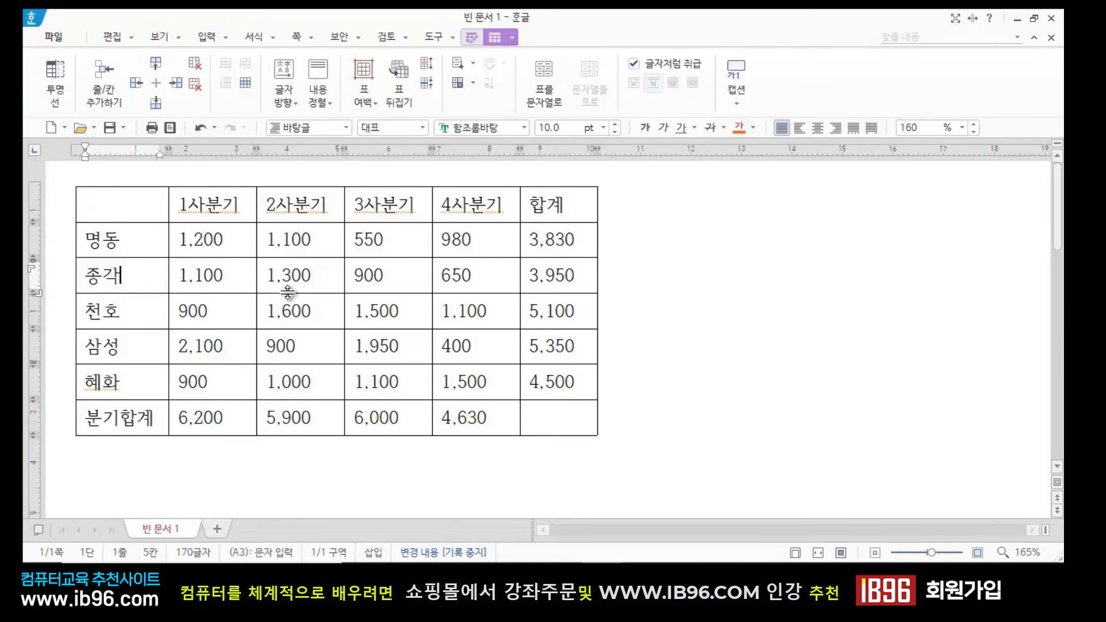
left_click(554, 280)
left_click(576, 311)
left_click(579, 358)
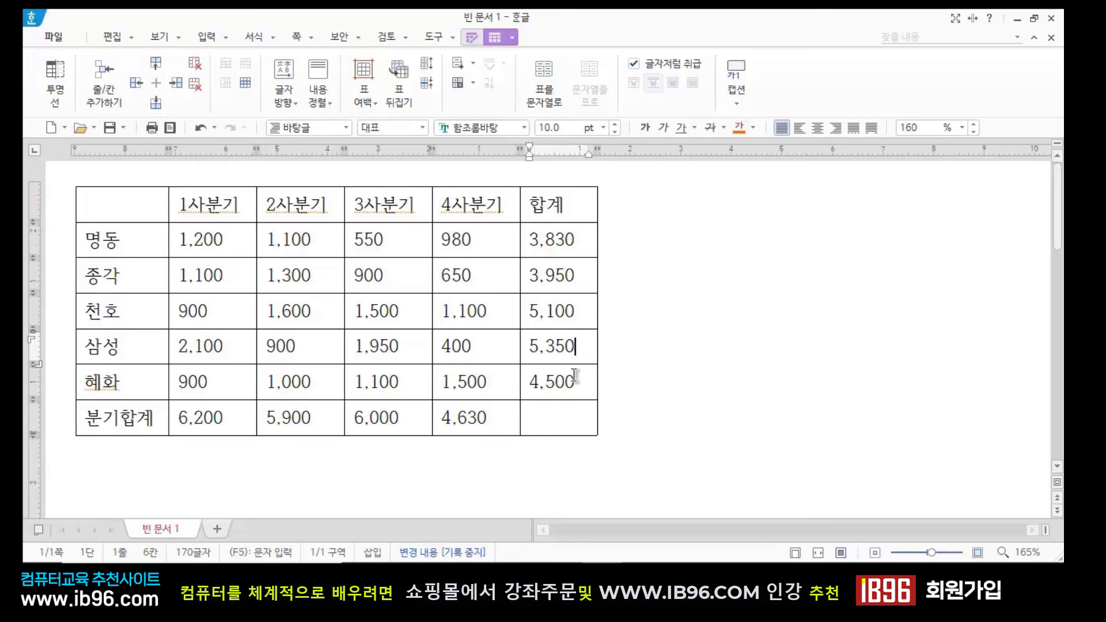
left_click(575, 239)
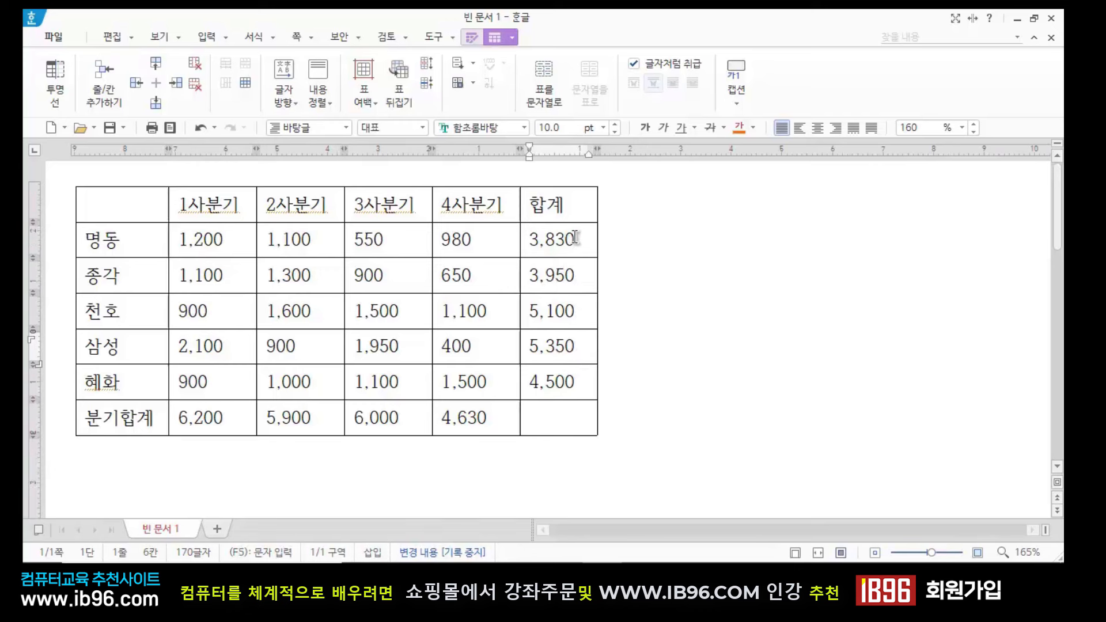
left_click(569, 277)
left_click(570, 311)
left_click(575, 345)
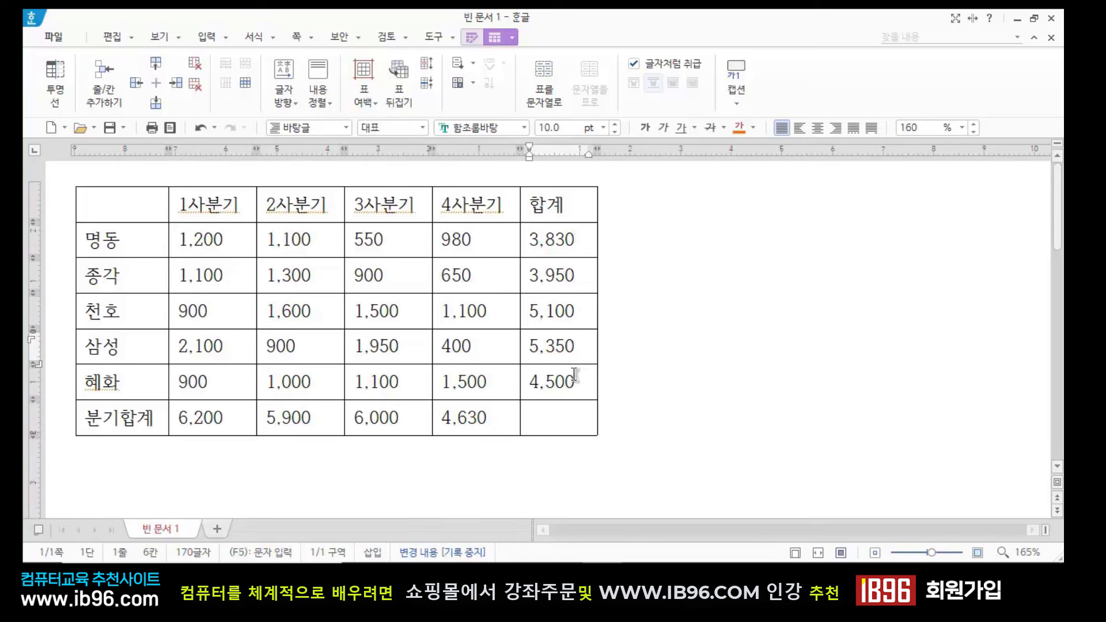
left_click(574, 374)
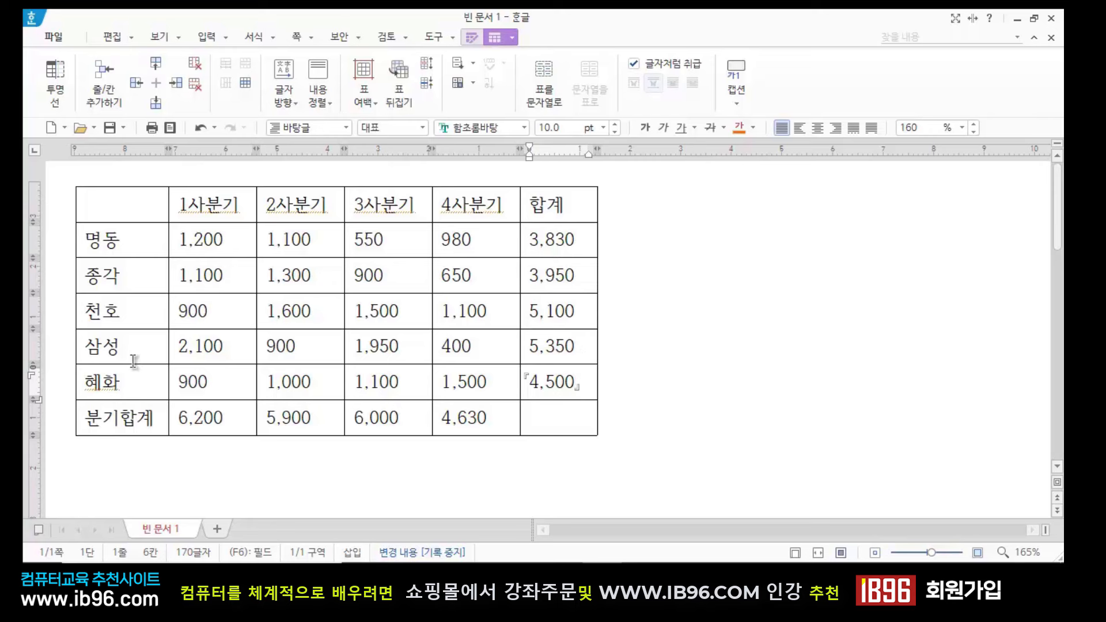
left_click_drag(127, 354, 559, 341)
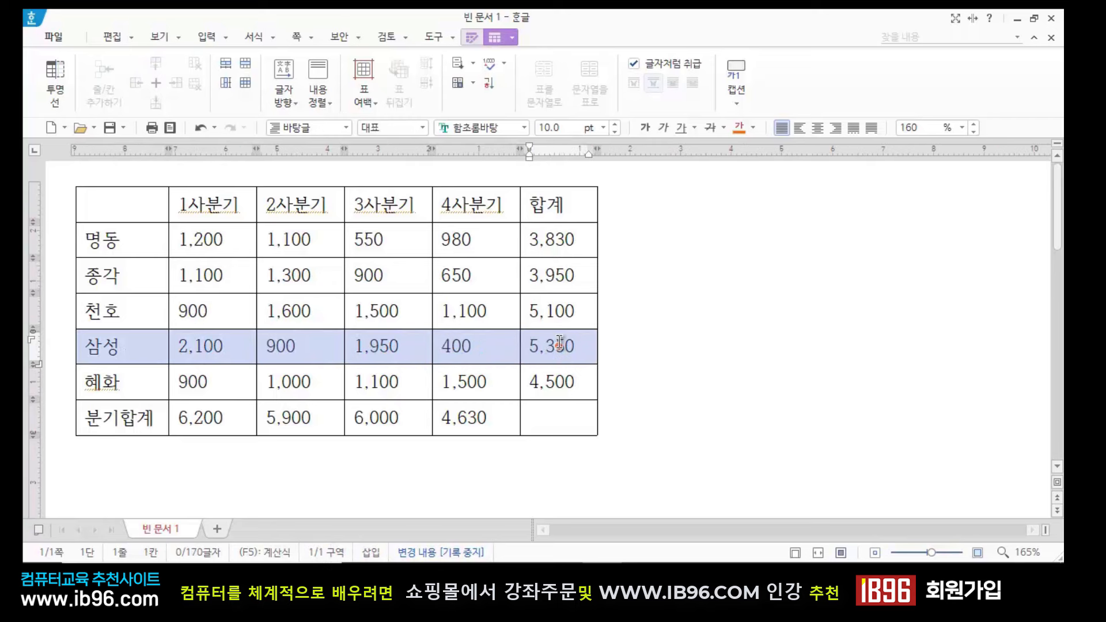
left_click_drag(153, 239, 565, 236)
left_click(781, 336)
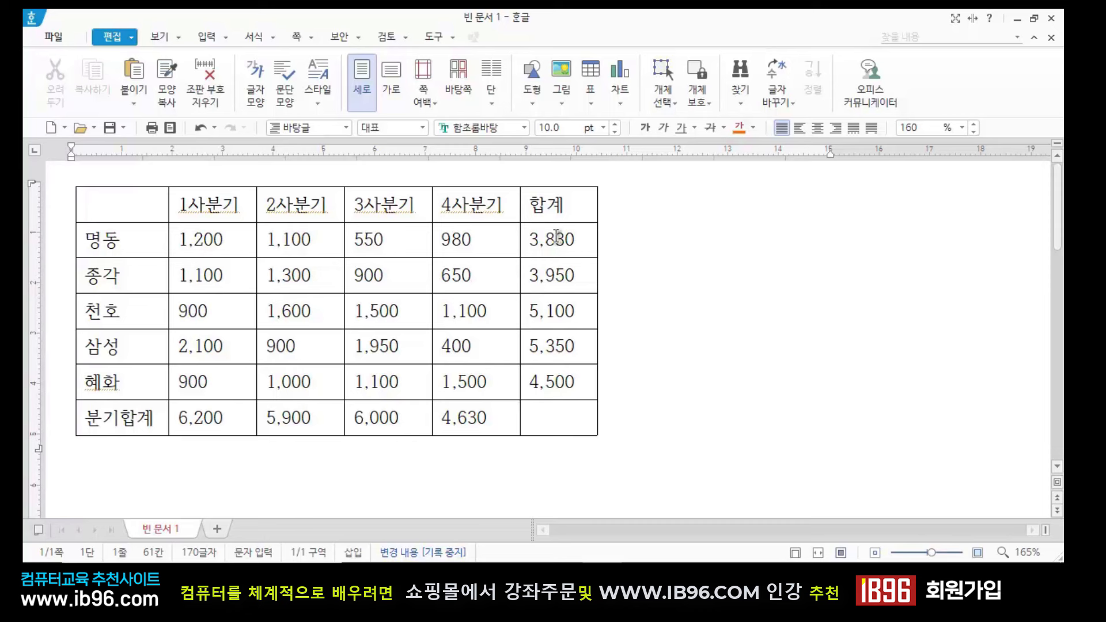
Sort the branch rows by their 합계 values in descending numeric order, using 필드1 with the 숫자(987) format
left_click_drag(556, 236, 561, 378)
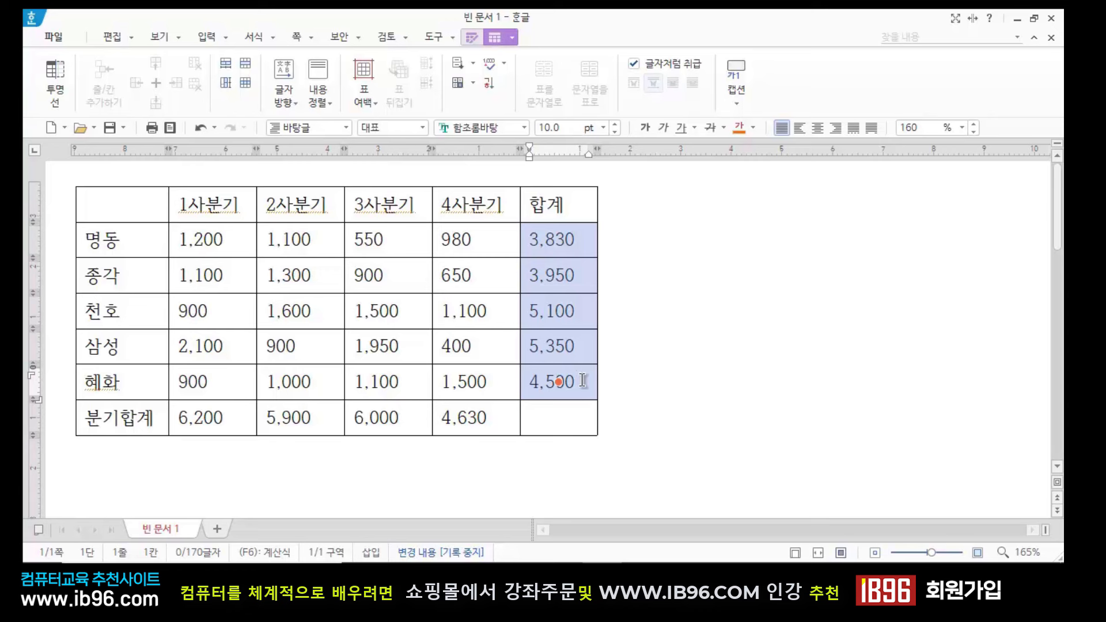
left_click(489, 84)
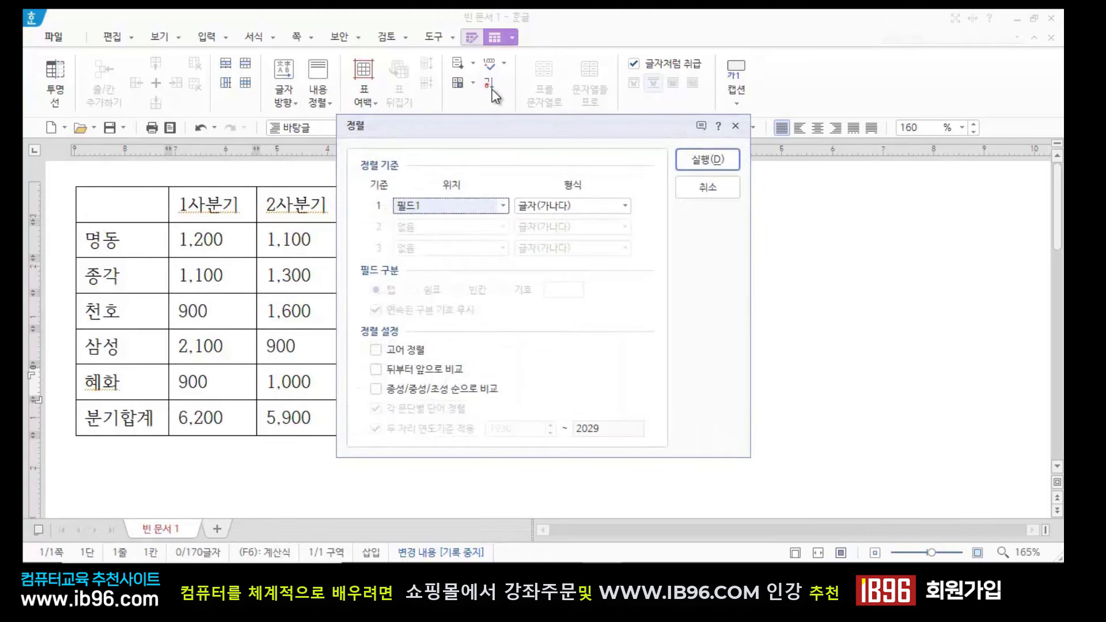
left_click_drag(480, 131, 653, 210)
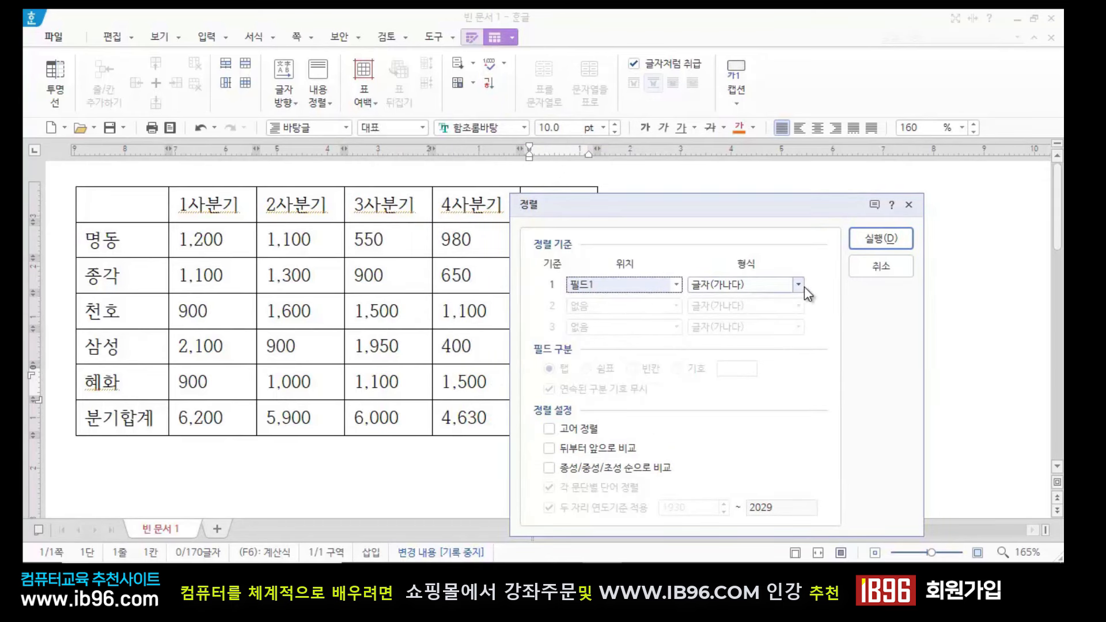
left_click_drag(768, 202, 868, 169)
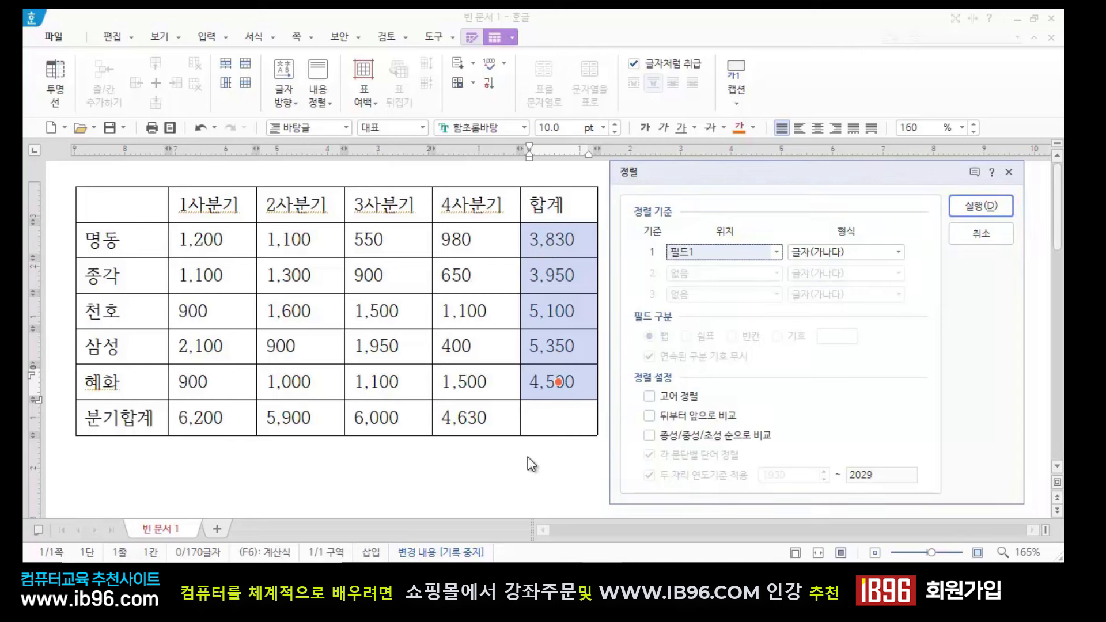
left_click(898, 253)
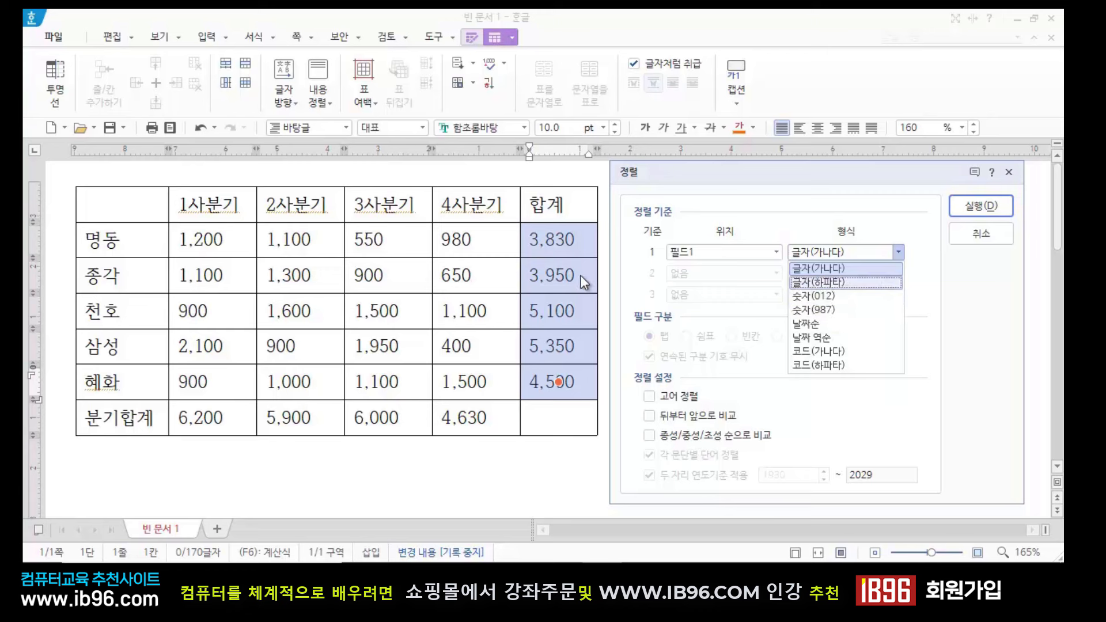
left_click(858, 311)
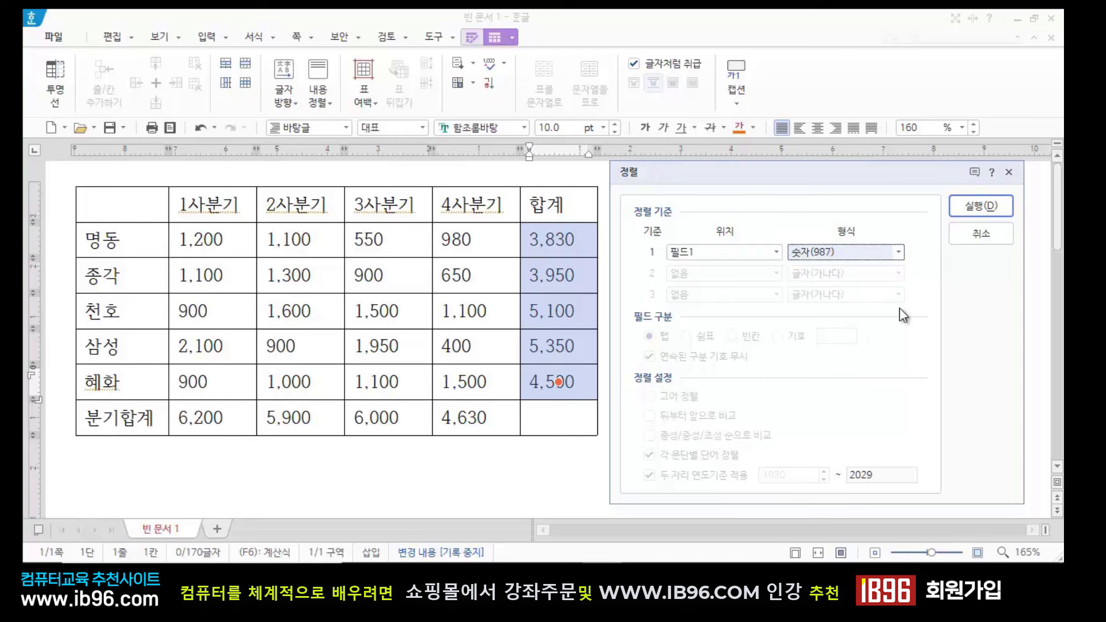
left_click(986, 207)
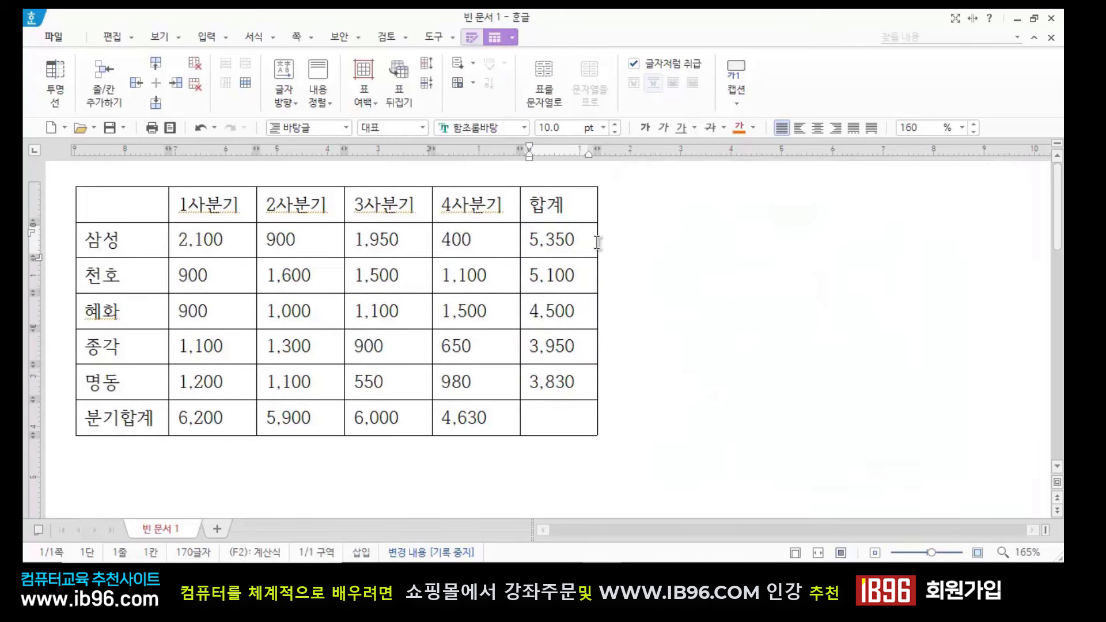
left_click(808, 373)
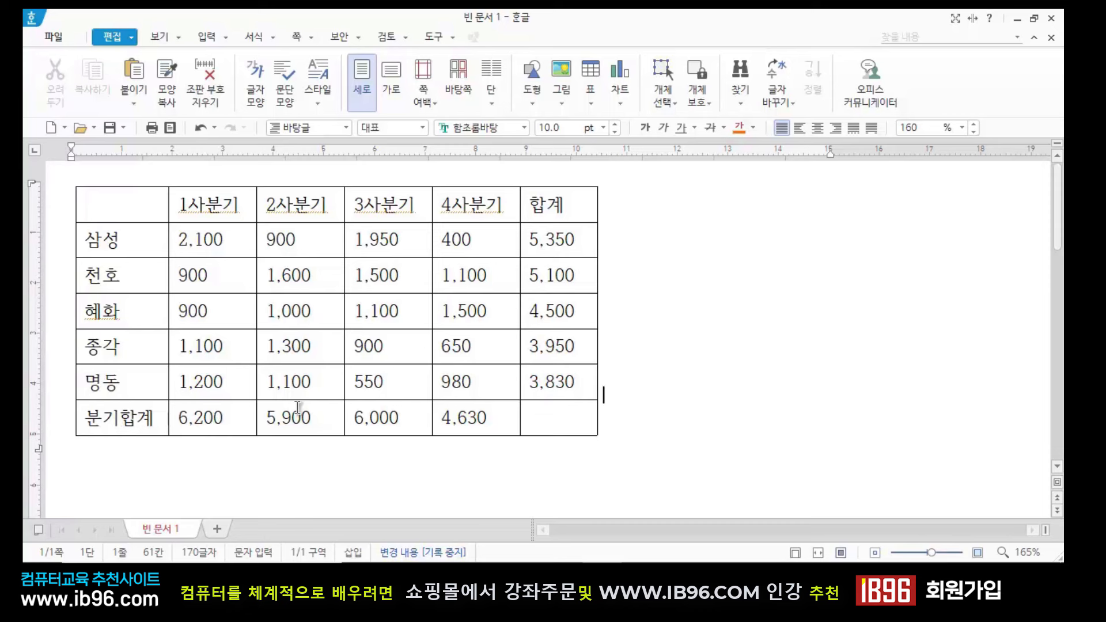
Insert a row below 분기합계 and label its first cell 베스트3
left_click(150, 419)
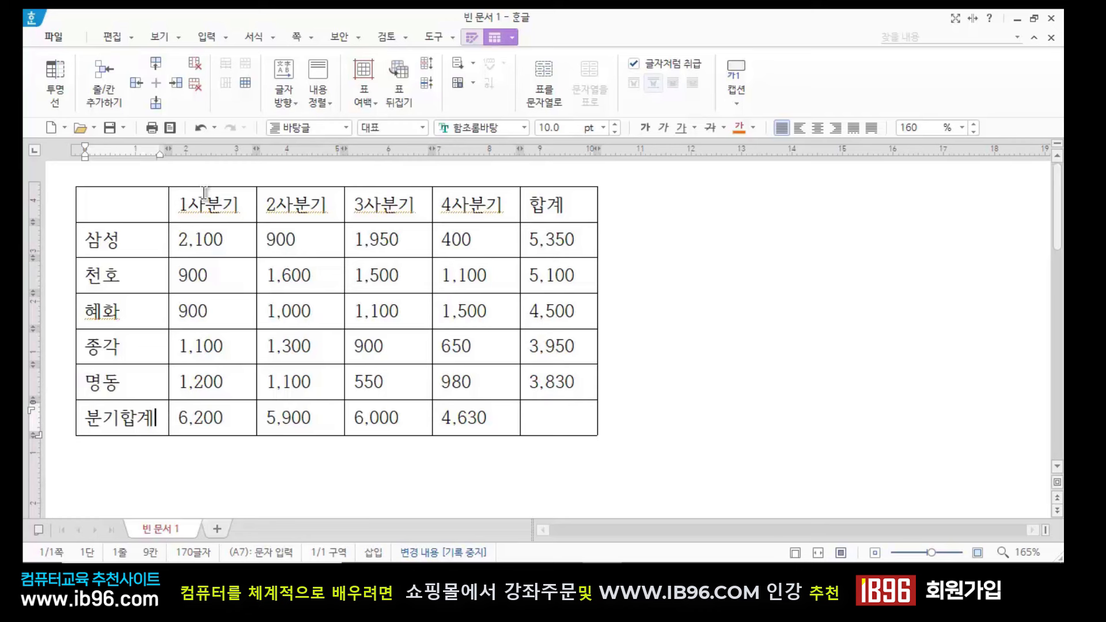
left_click(156, 102)
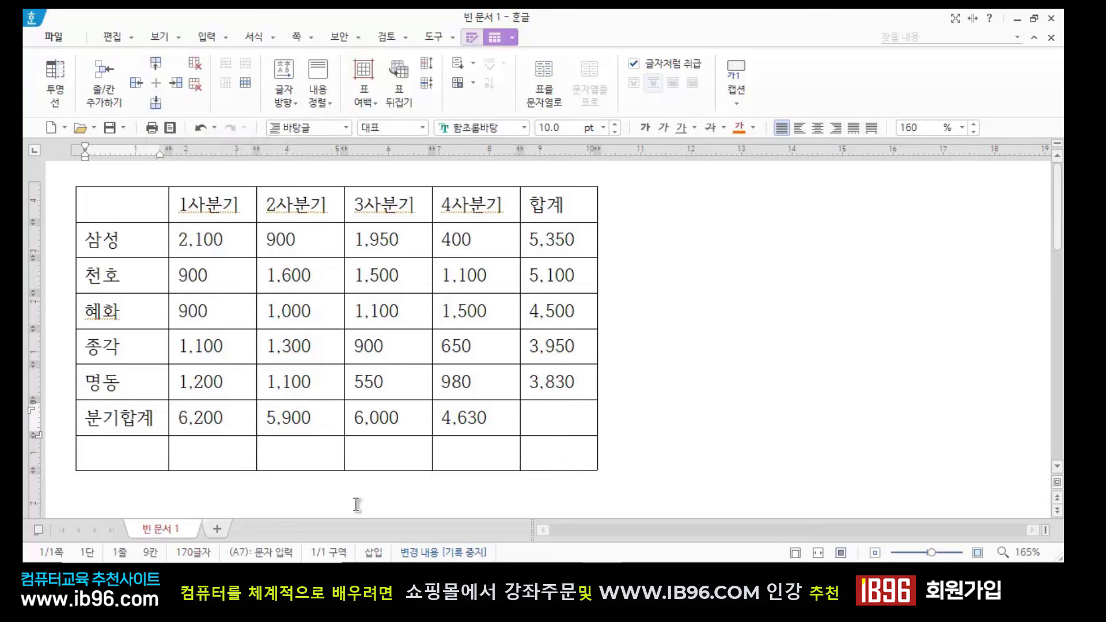
left_click(90, 458)
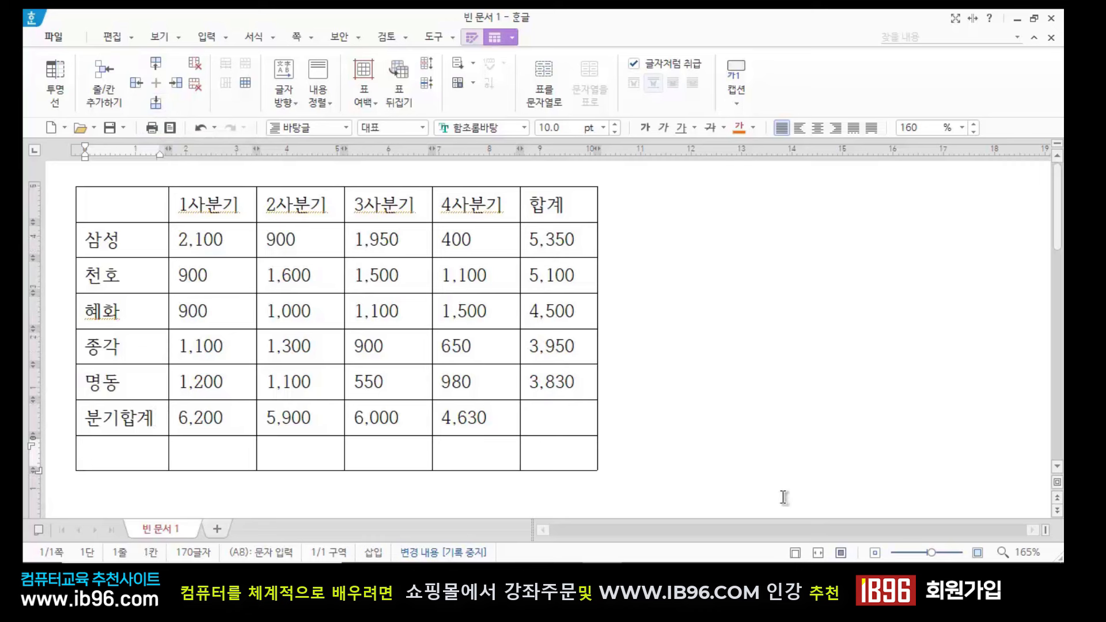
type("베스트")
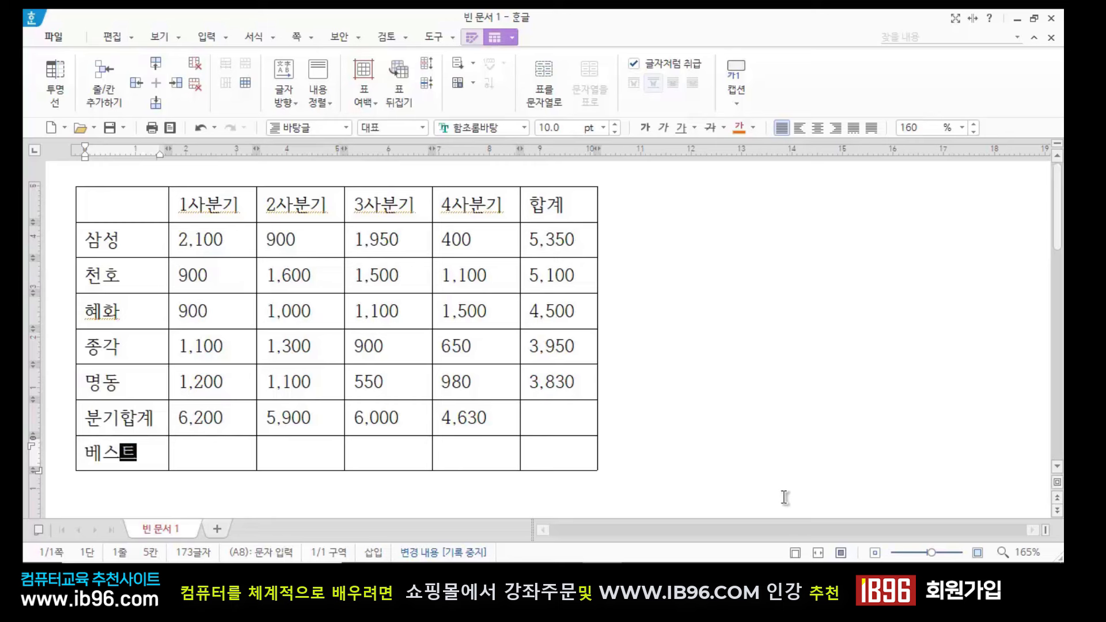
type("3")
left_click(711, 409)
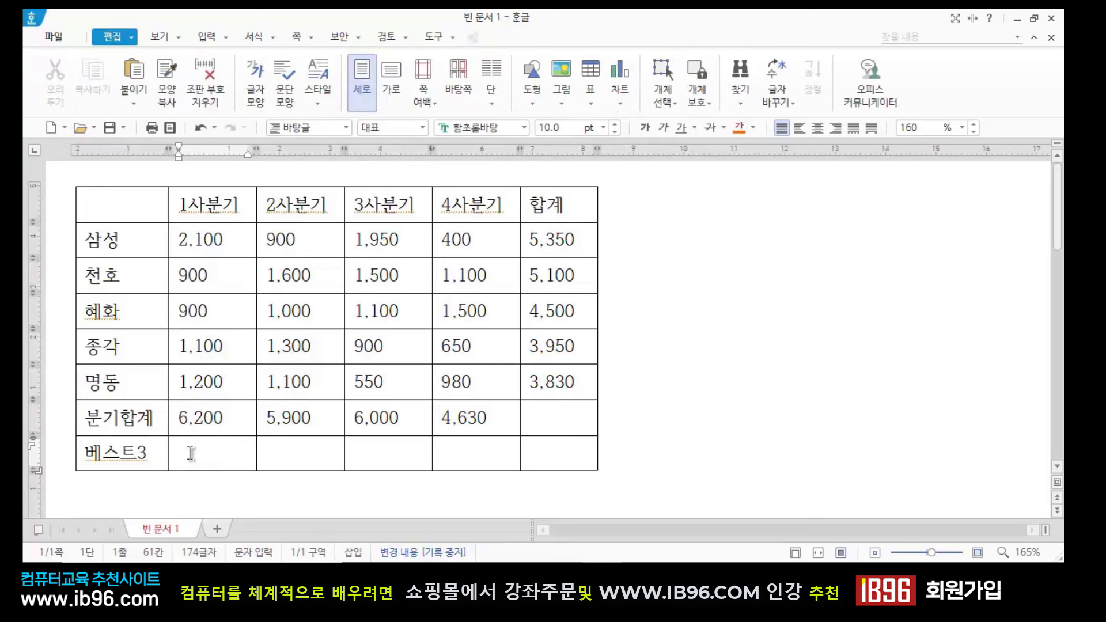
Examine the 삼성, 천호 and 혜화 rows and their 합계 values as the top three branches
left_click(191, 453)
left_click(139, 245)
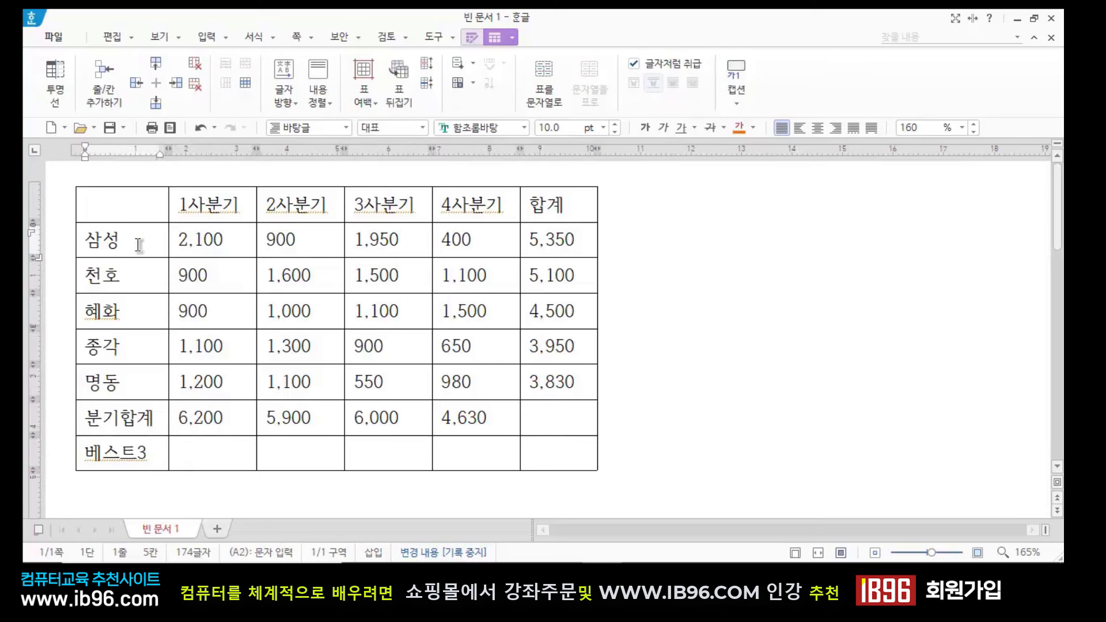
left_click(132, 282)
left_click(146, 312)
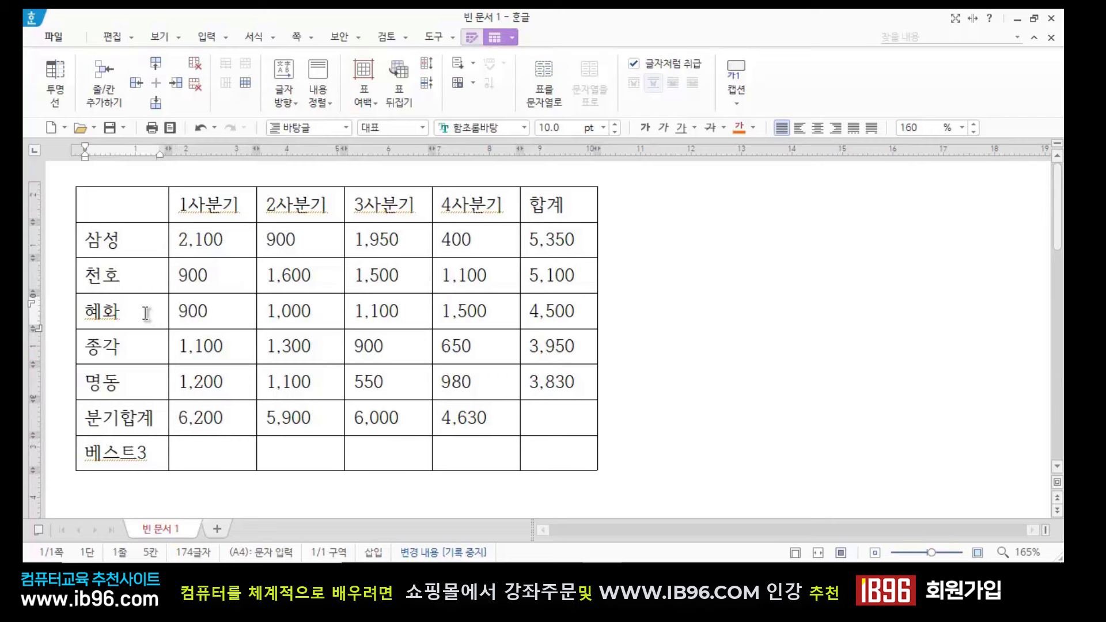
left_click_drag(118, 249, 570, 310)
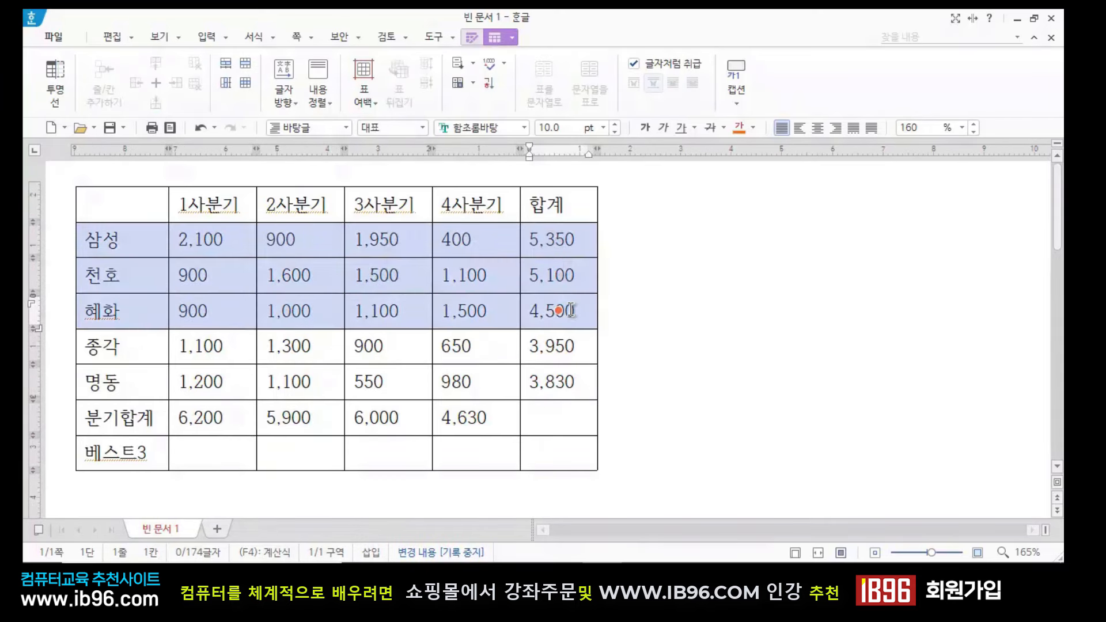
left_click(577, 242)
left_click(580, 277)
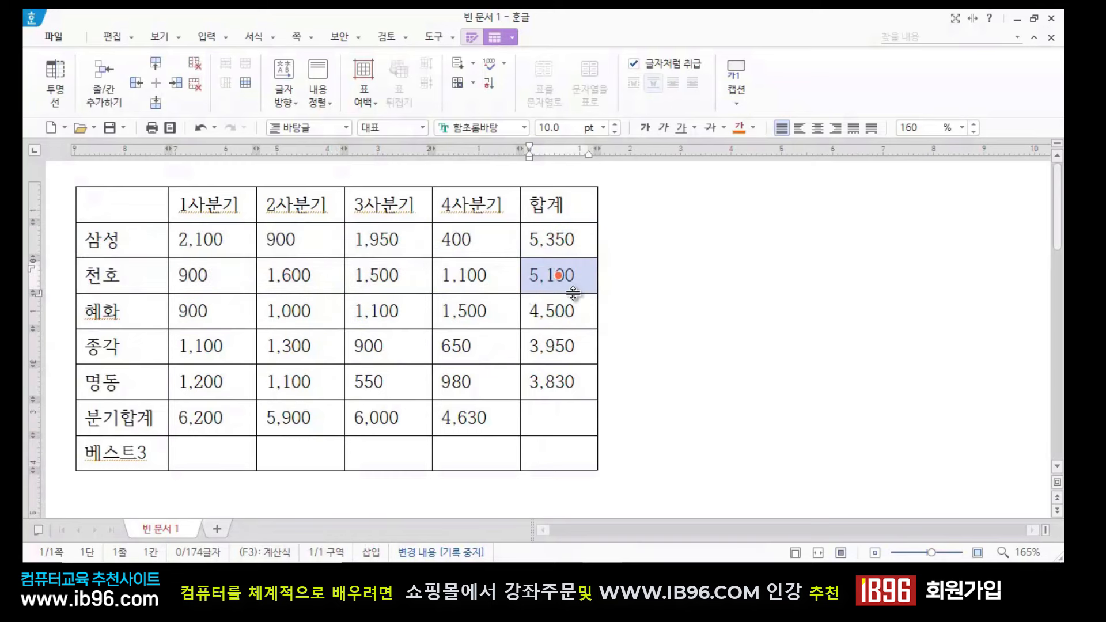
left_click(565, 311)
left_click(634, 303)
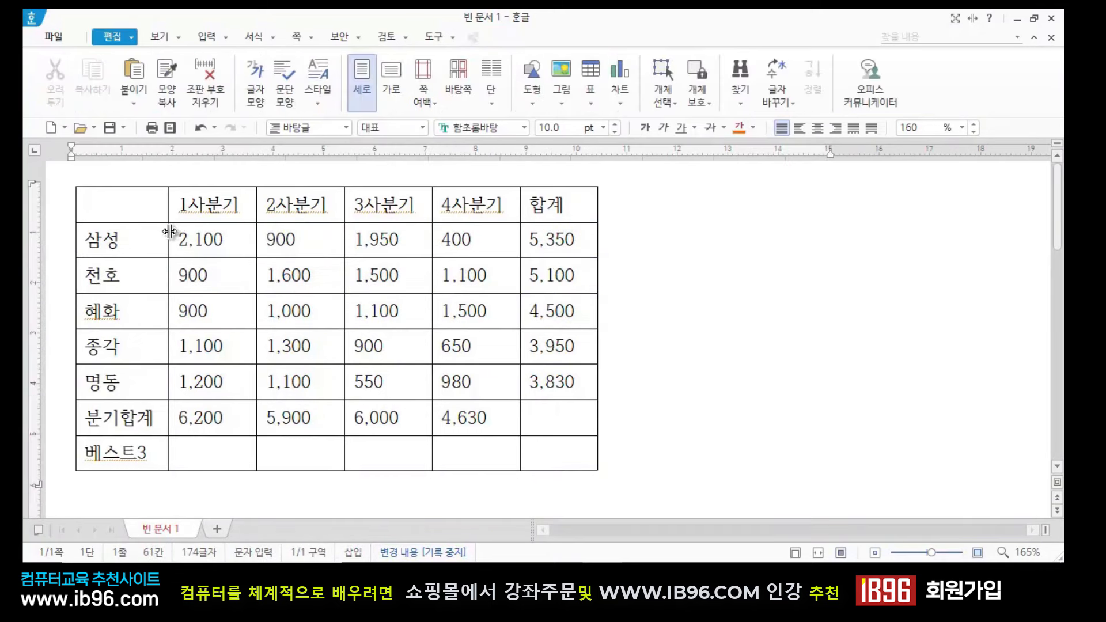
Compare the 1사분기 values of 삼성, 천호 and 혜화 with the 베스트3 cell in the same column
left_click(238, 241)
left_click(209, 276)
left_click(206, 305)
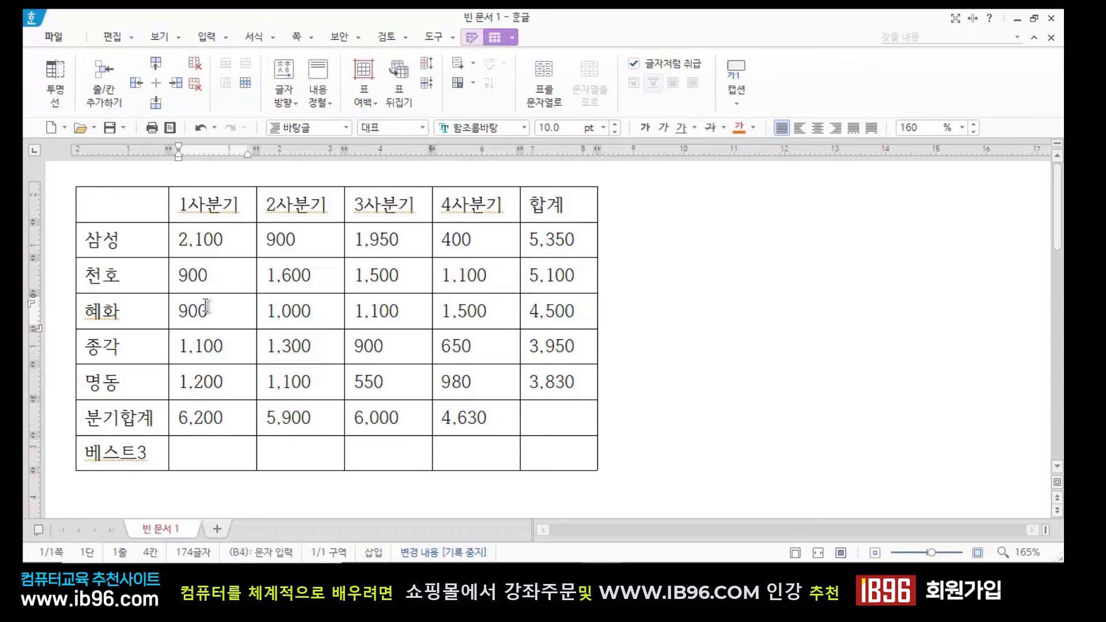
left_click(234, 241)
left_click(217, 278)
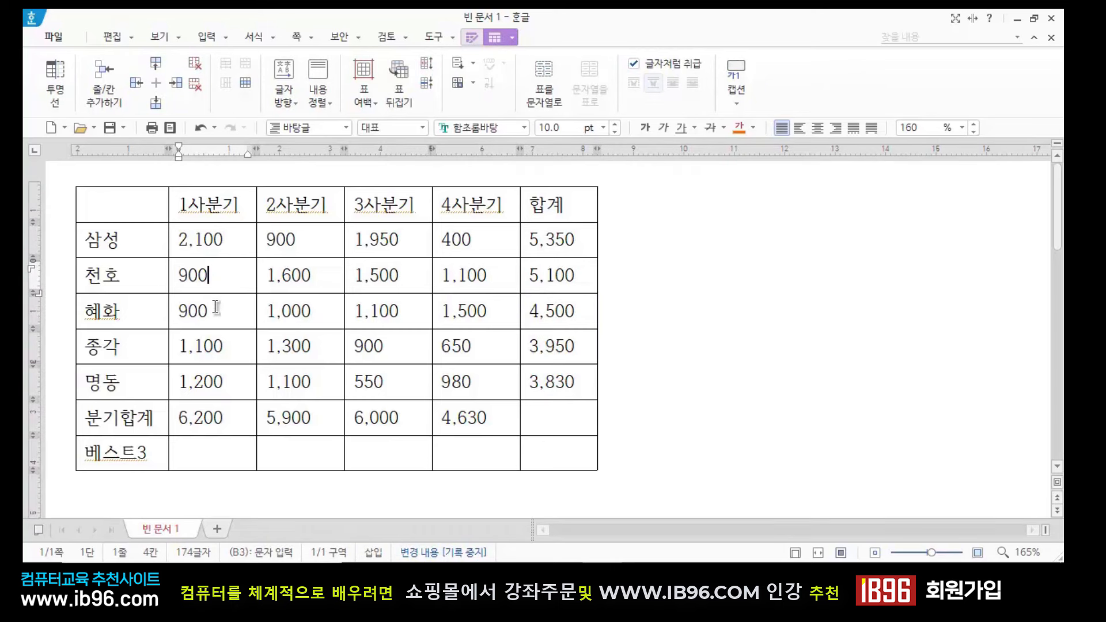
left_click(216, 309)
left_click(195, 454)
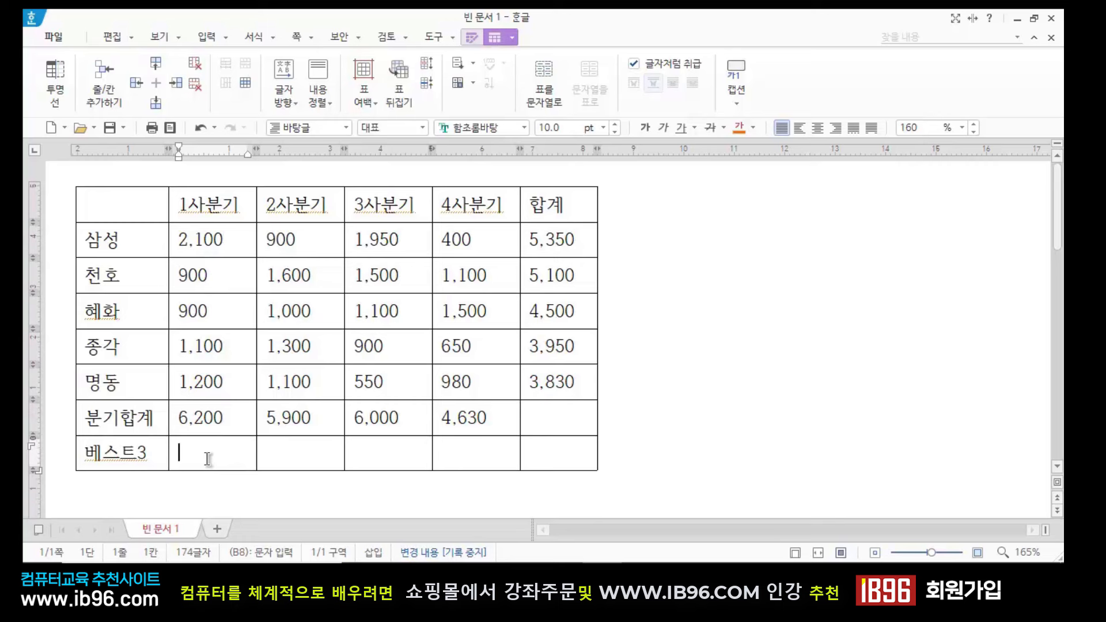
left_click(236, 232)
left_click(208, 279)
left_click(212, 314)
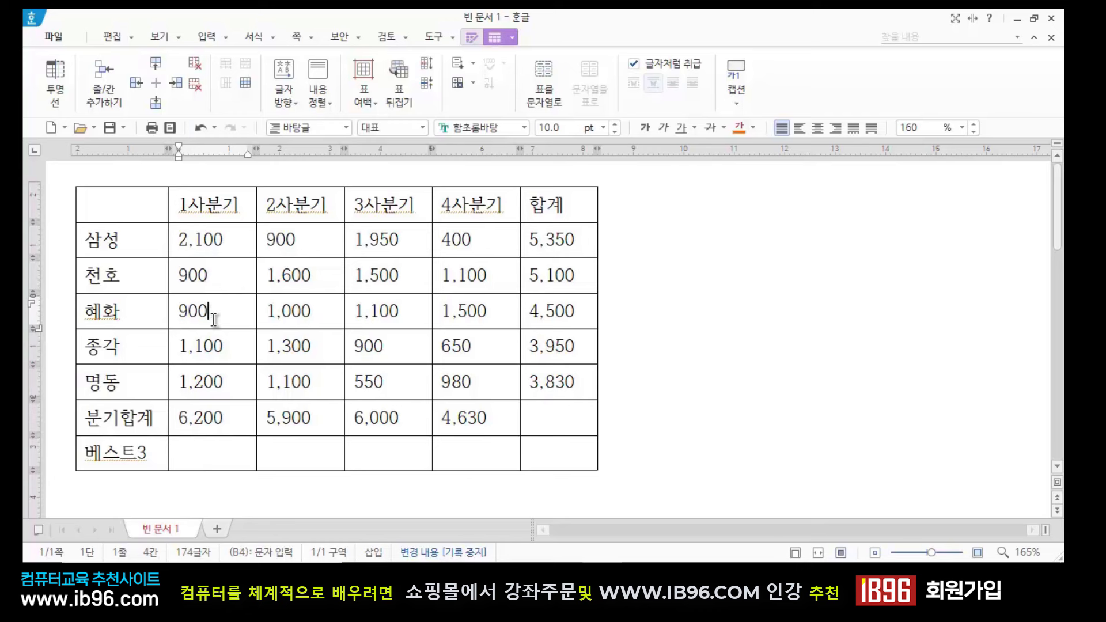
left_click(191, 449)
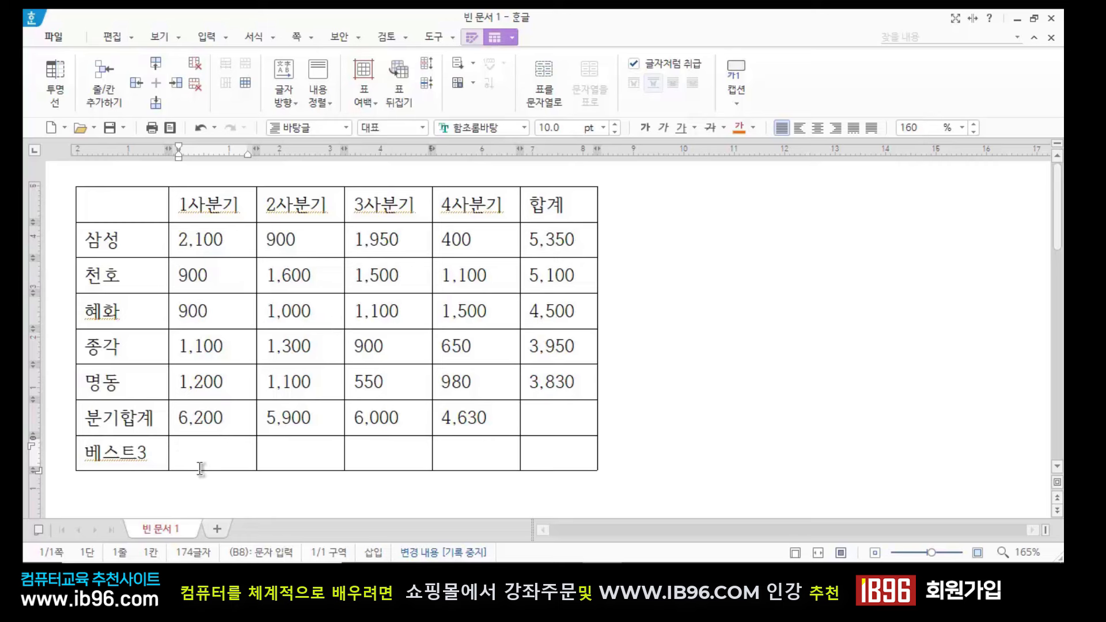
left_click(214, 255)
left_click(223, 279)
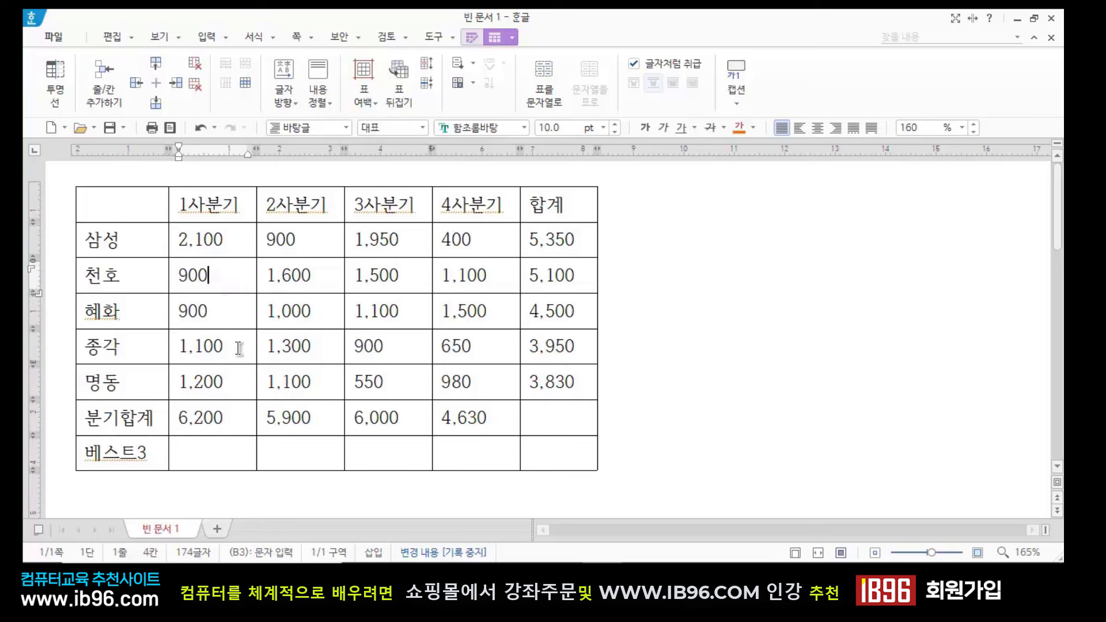
left_click(217, 311)
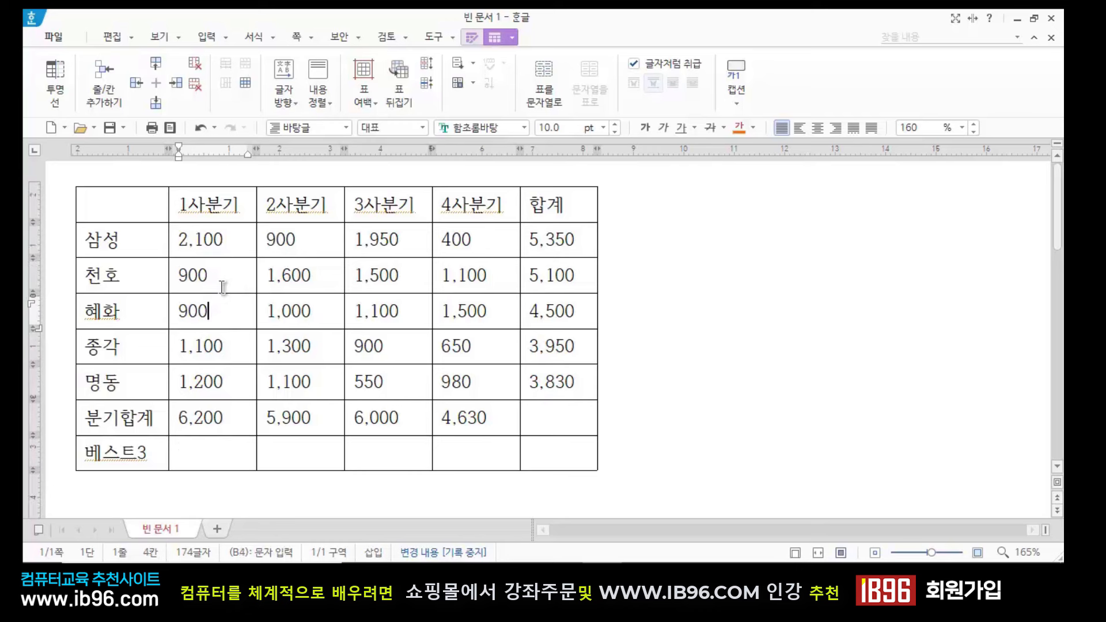
Enter a MAX formula in the 1사분기 cell of the 베스트3 row, covering rows 2 to 4 of that column
left_click(208, 458)
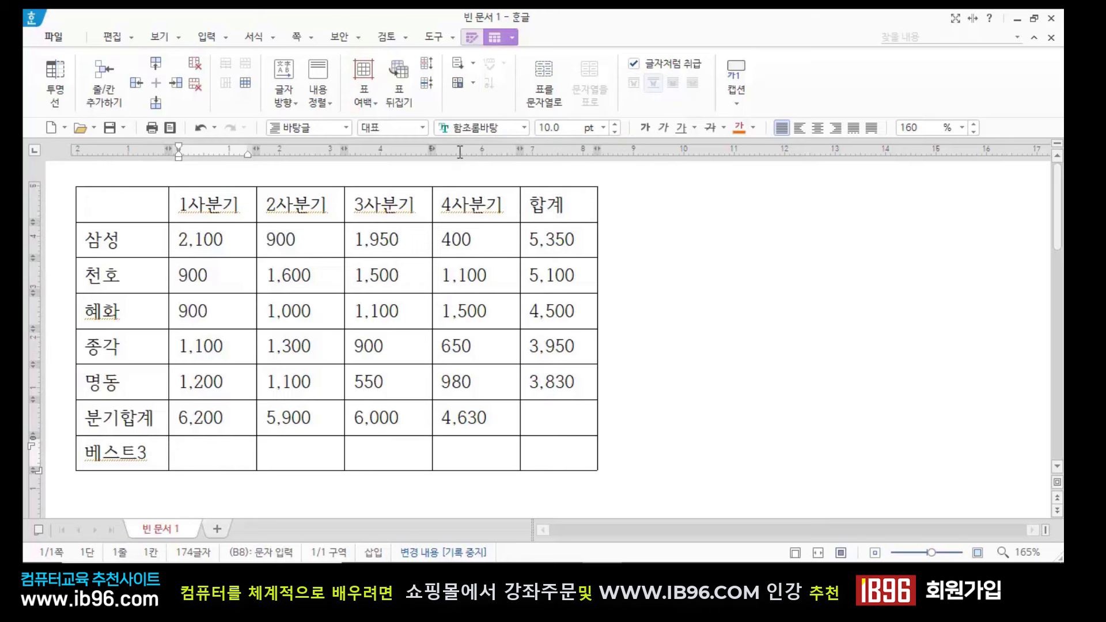
left_click(472, 81)
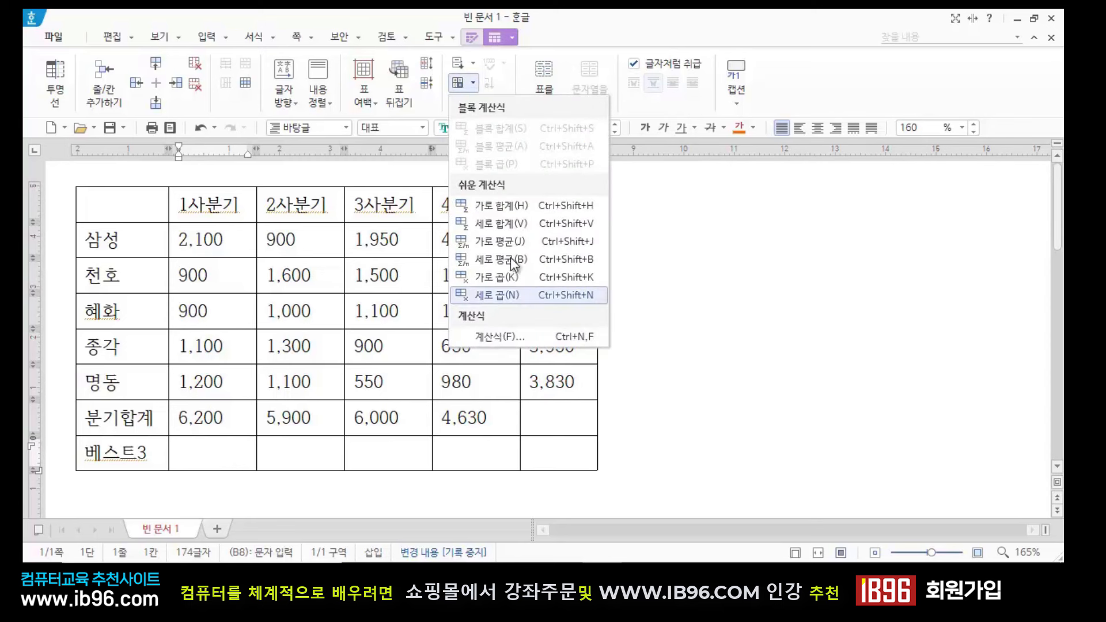
left_click(508, 338)
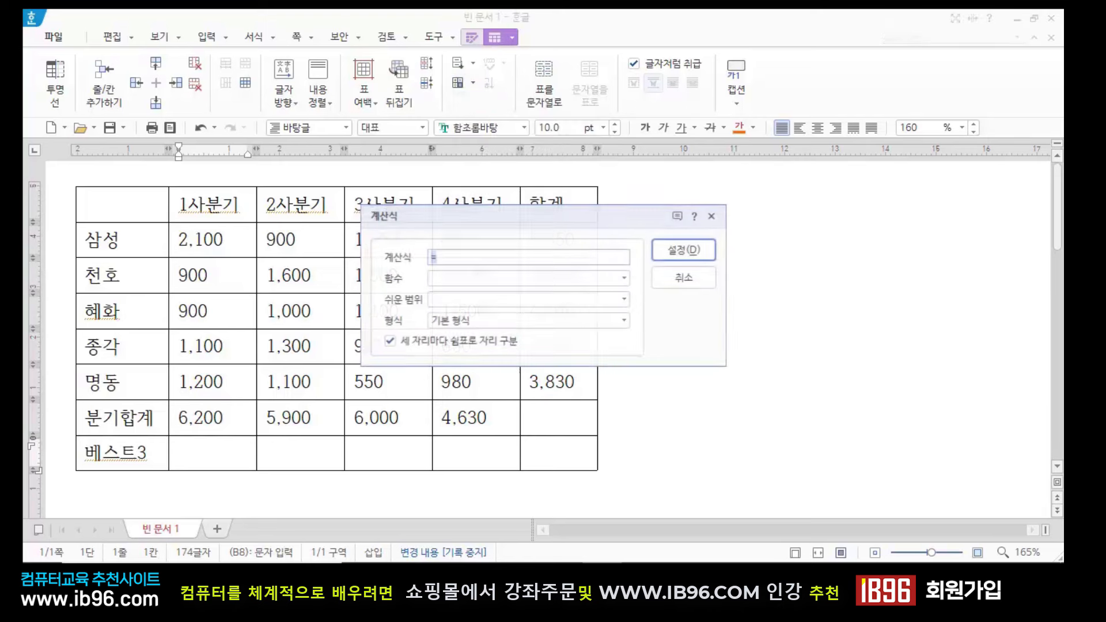
left_click_drag(610, 219, 797, 230)
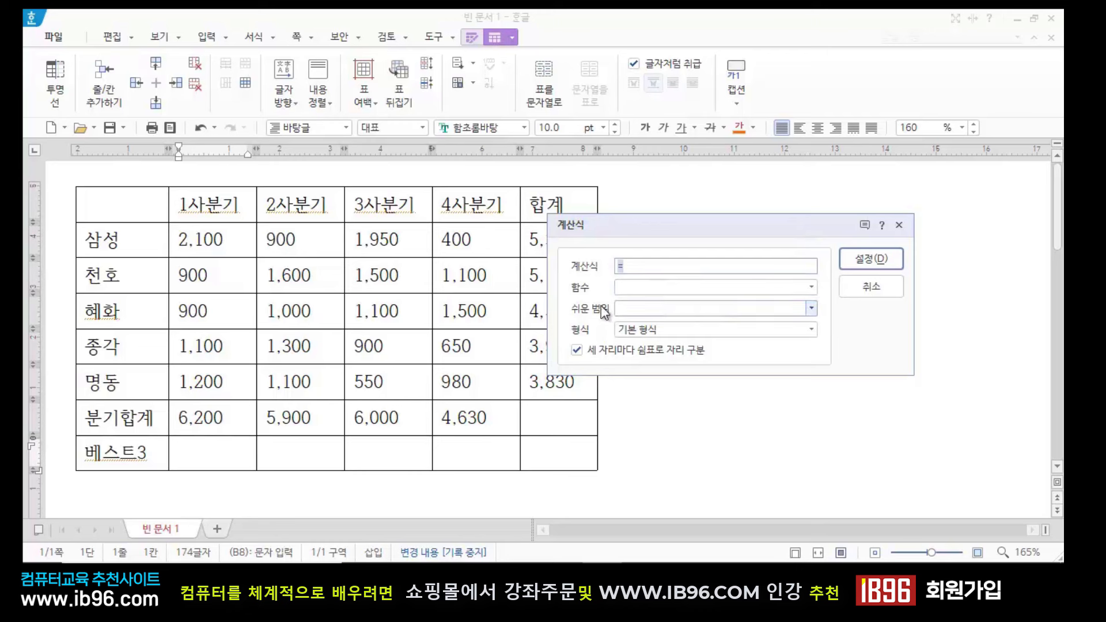
left_click(811, 288)
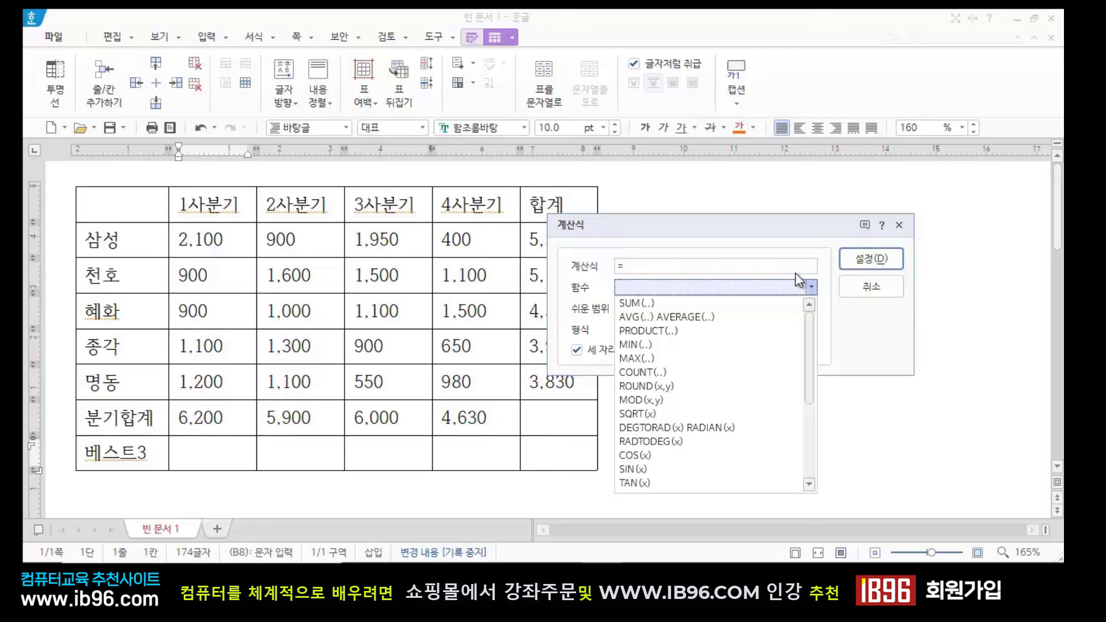
left_click(635, 358)
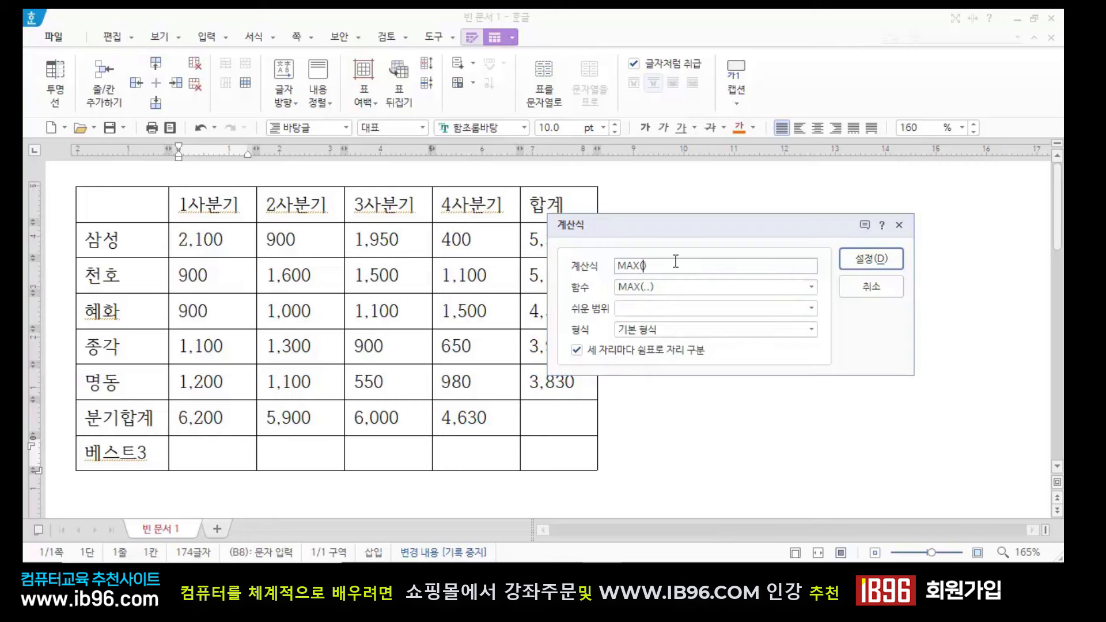
left_click(645, 266)
type("2")
type("4")
left_click(871, 261)
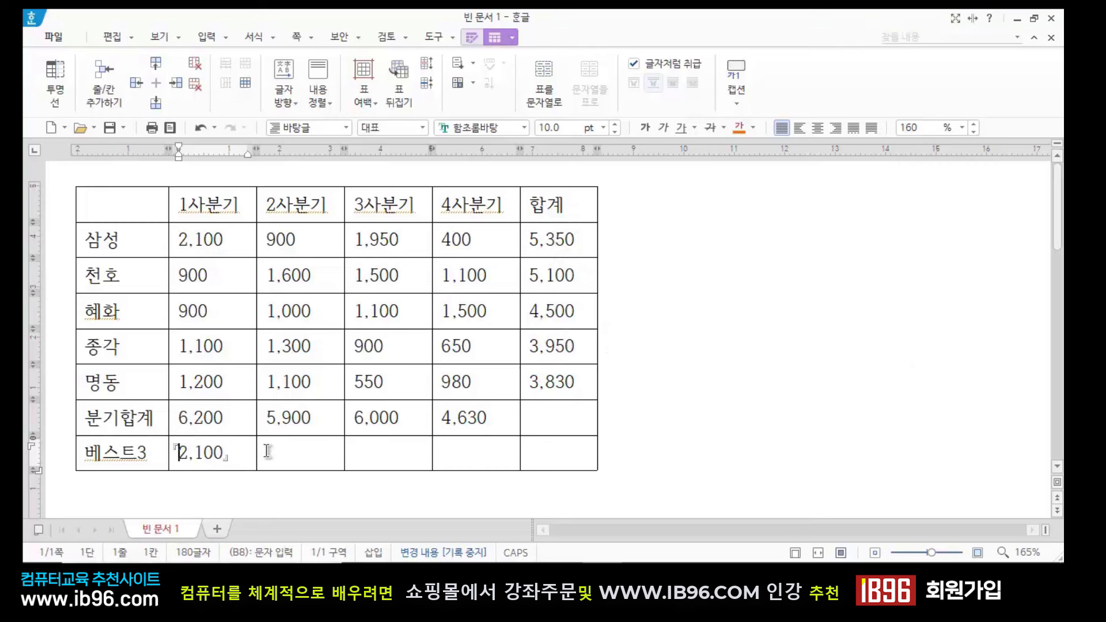
left_click(236, 453)
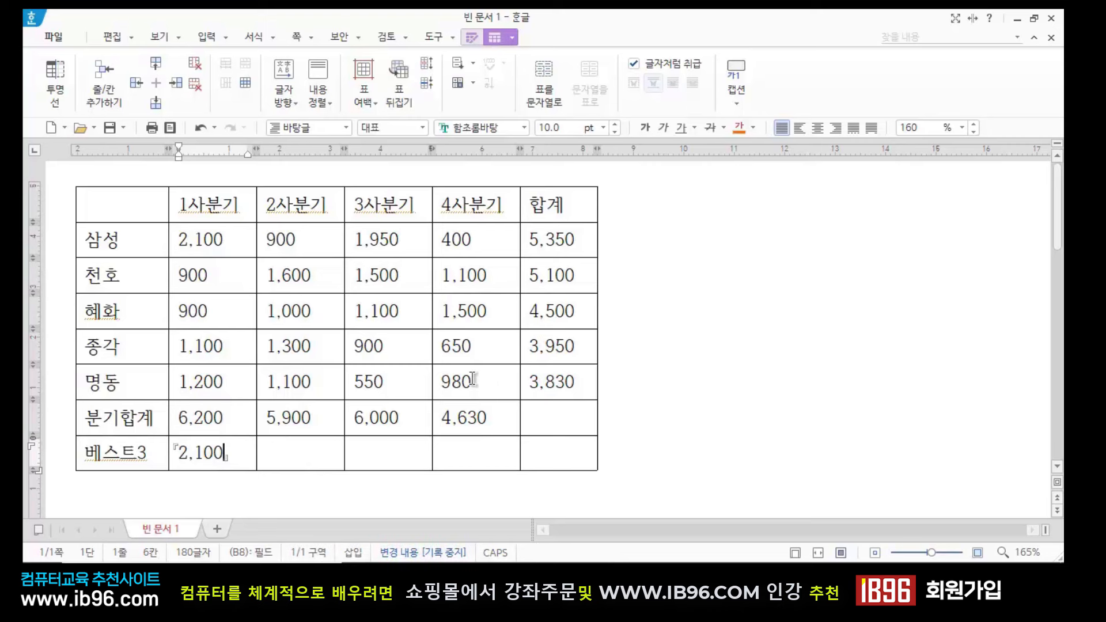
Check the branches' 합계 values row by row and clear the one for 삼성
left_click(574, 241)
left_click(575, 276)
left_click(578, 313)
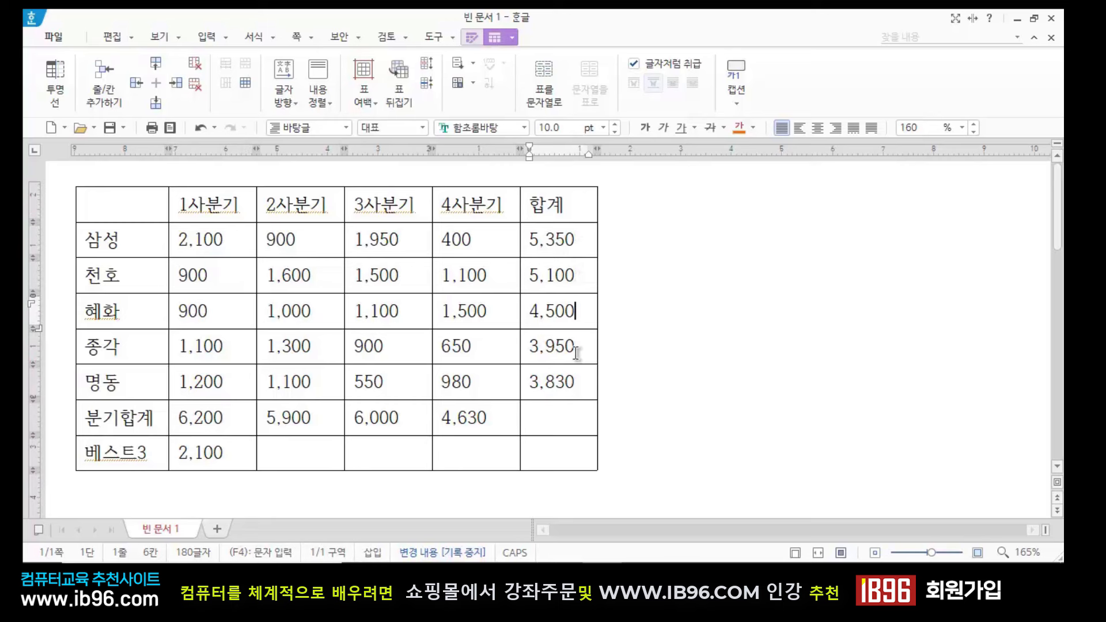
left_click(577, 347)
left_click(576, 381)
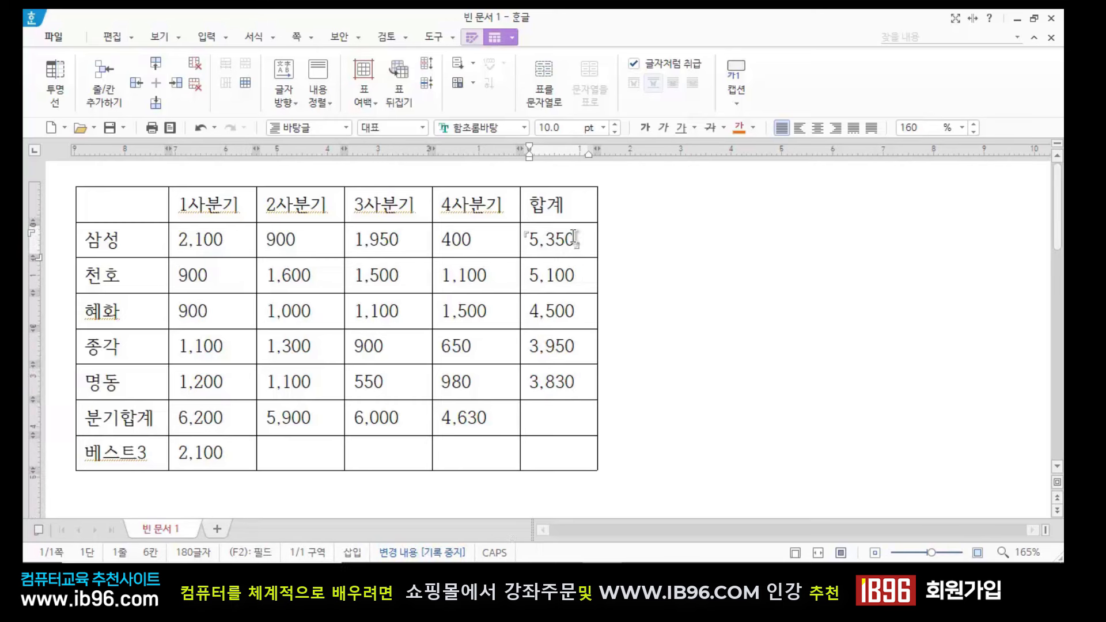
left_click(640, 248)
left_click(589, 240)
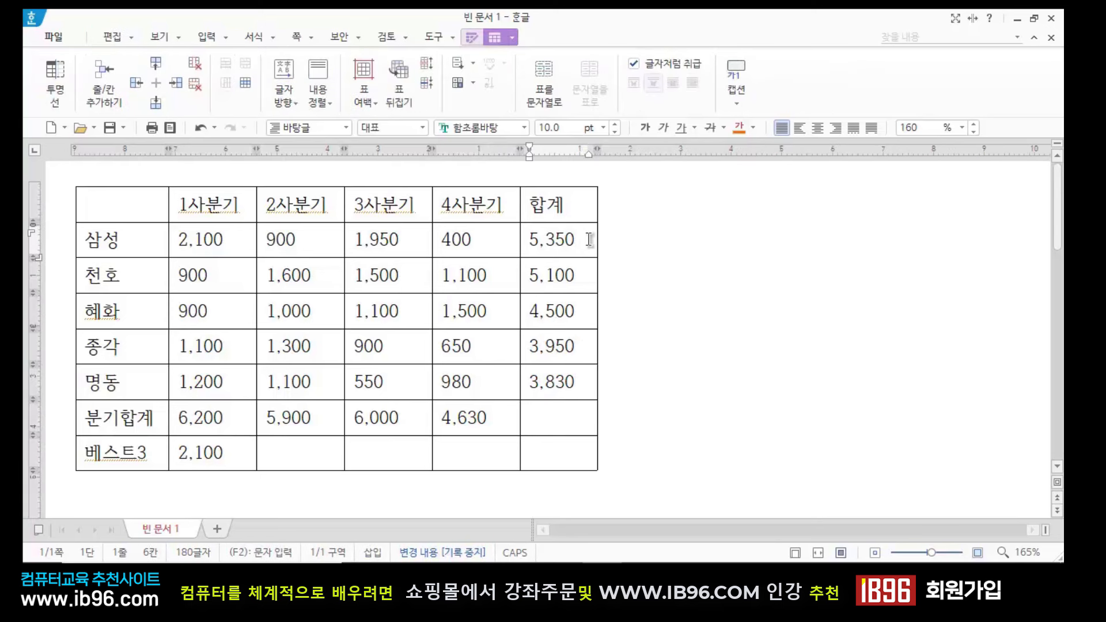
left_click_drag(571, 239, 529, 231)
key("Delete")
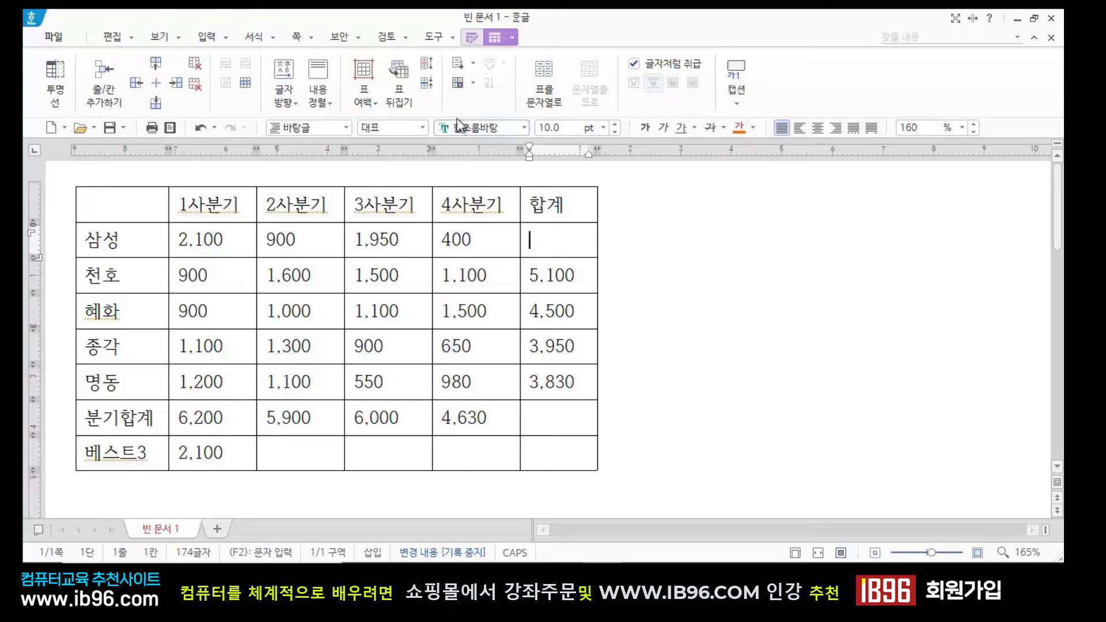
Calculate the 합계 of 삼성 with the formula SUM(LEFT), covering all cells left of the current cell
left_click(474, 86)
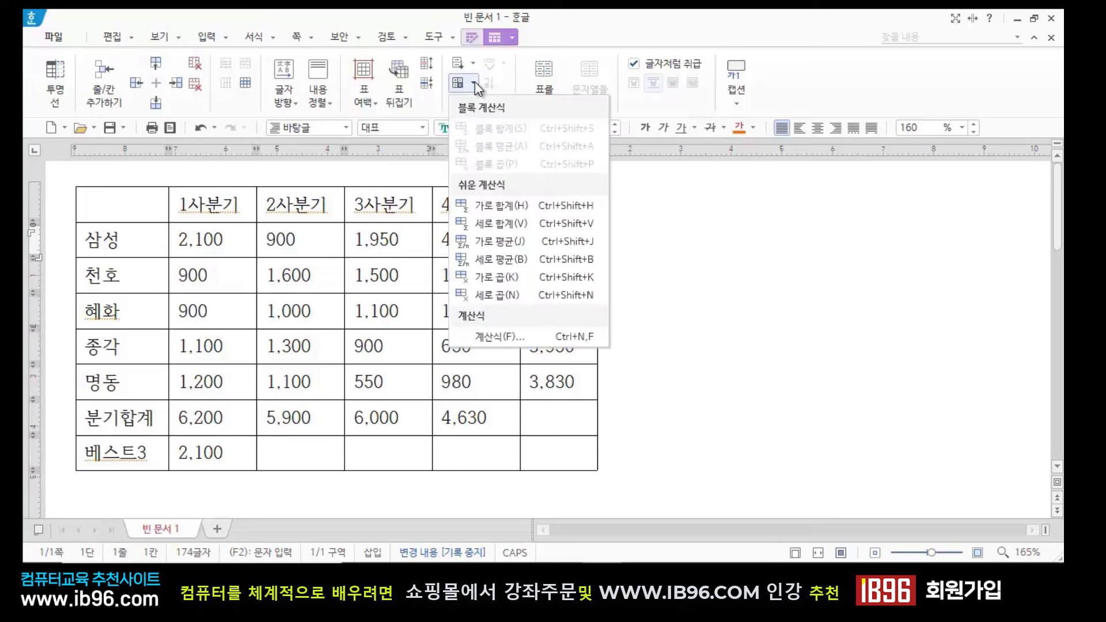
left_click(458, 338)
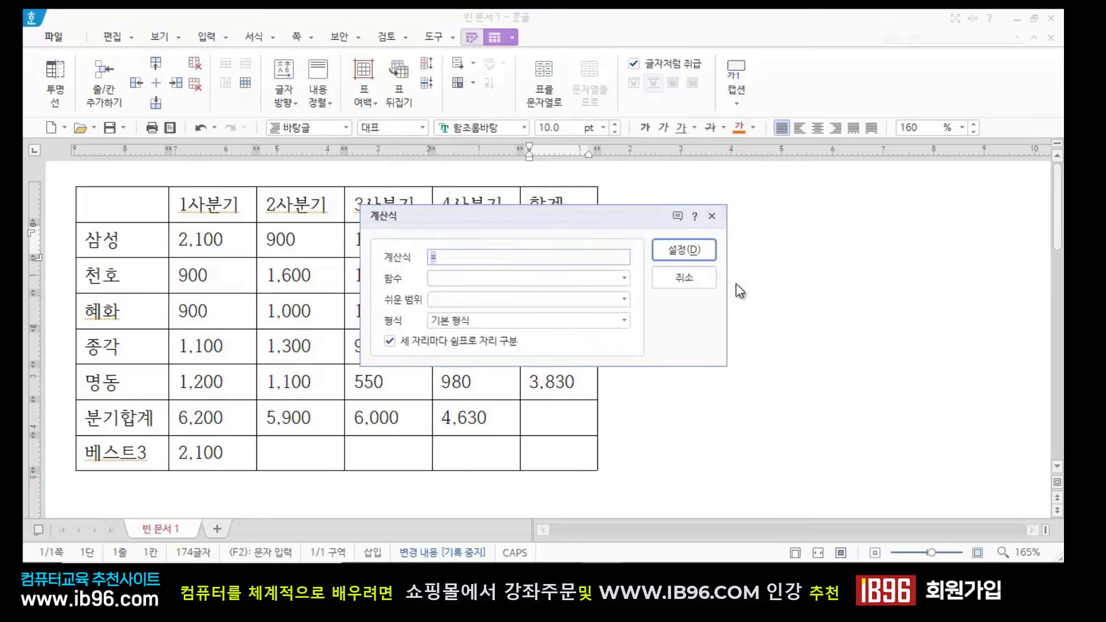
left_click_drag(535, 237, 787, 224)
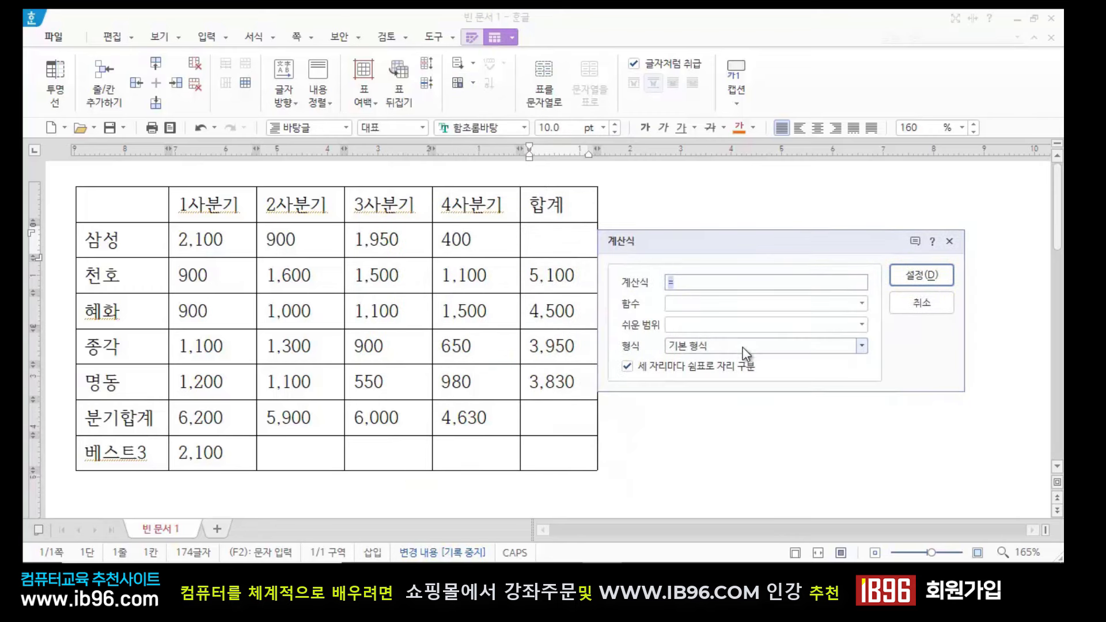
left_click(862, 303)
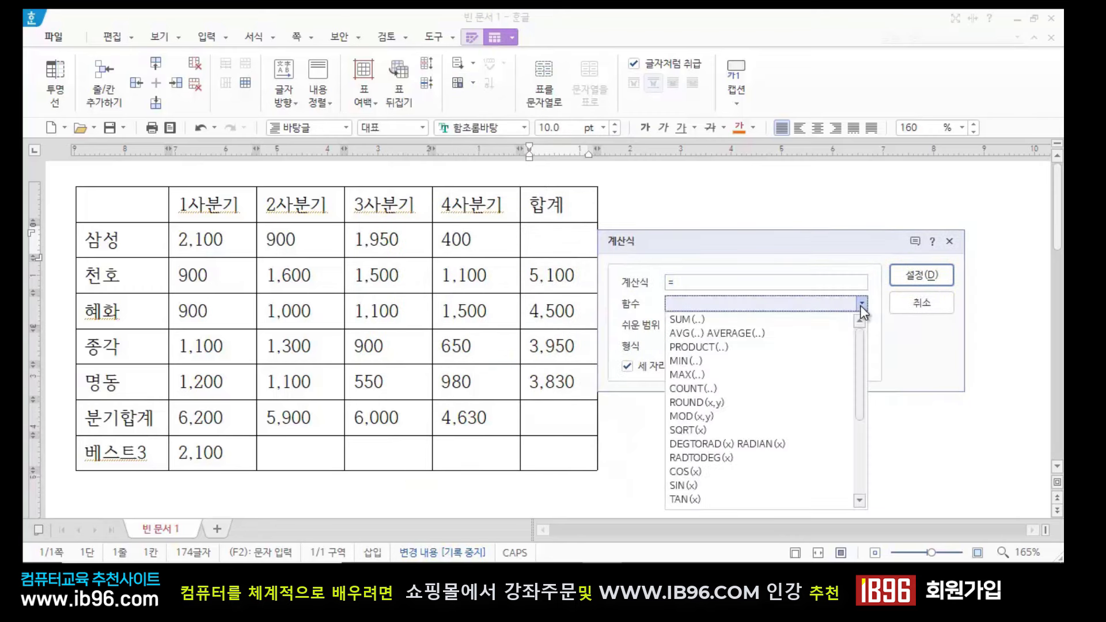
left_click(733, 319)
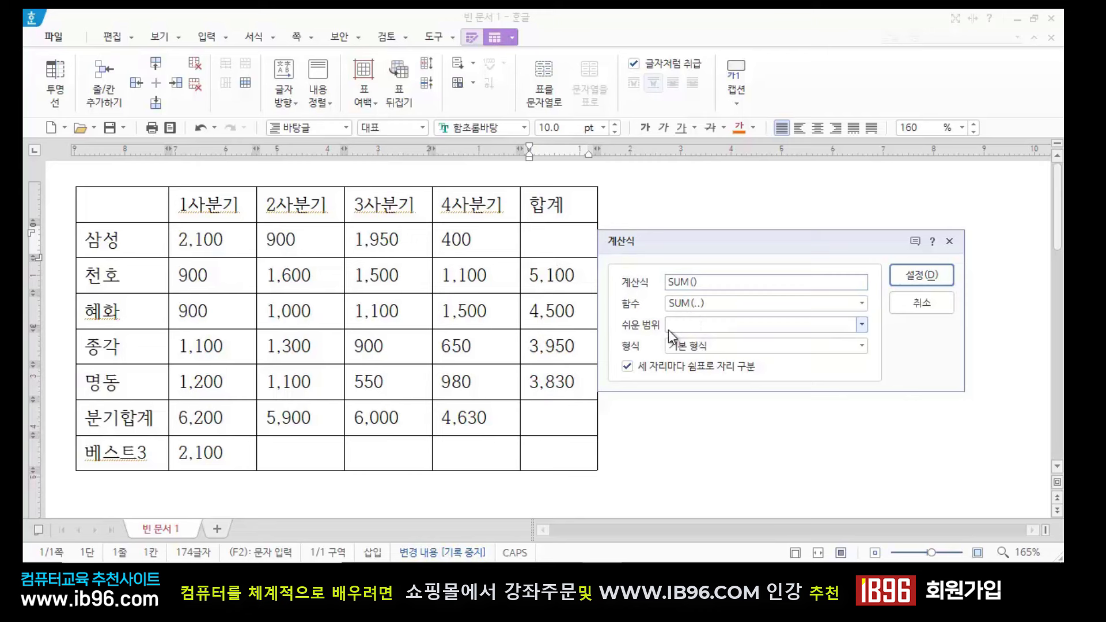
left_click(862, 327)
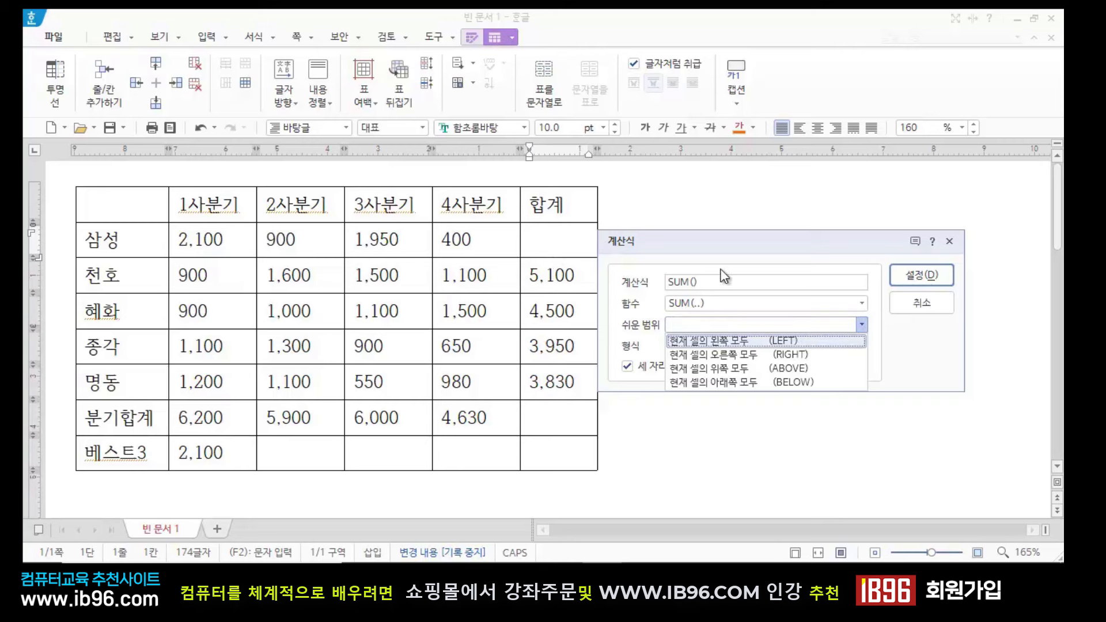
left_click(742, 341)
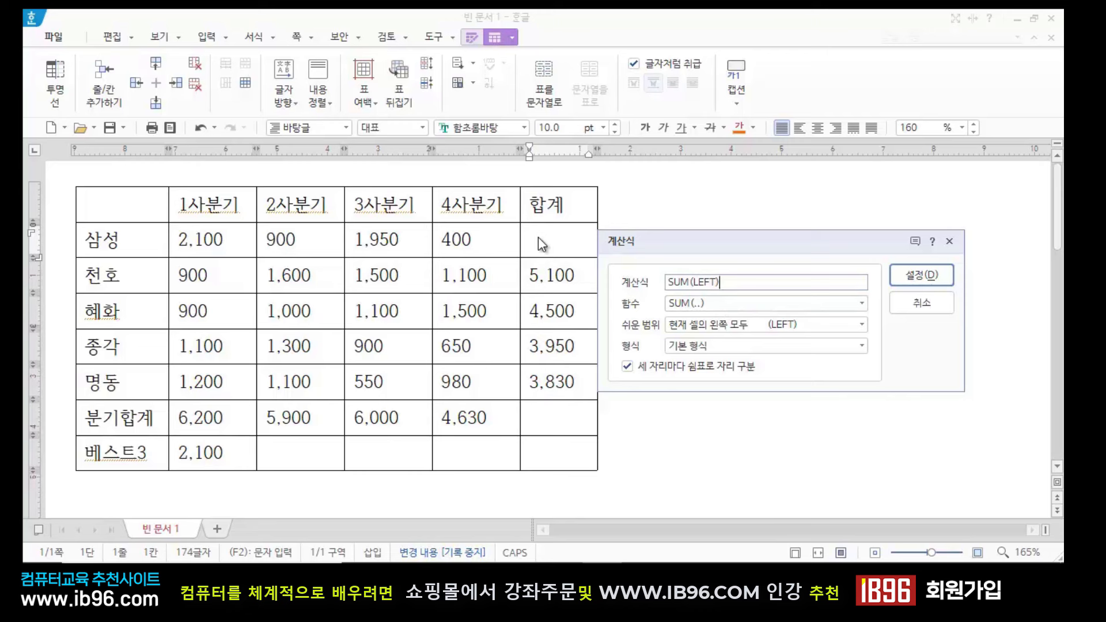
left_click(915, 275)
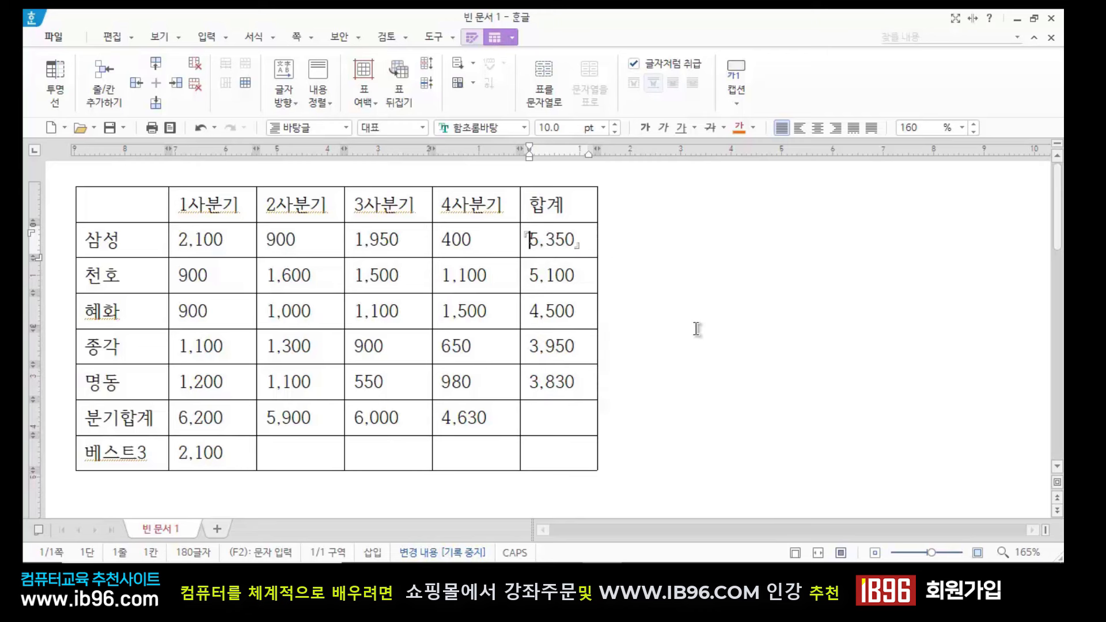
left_click(781, 370)
left_click(578, 244)
left_click(663, 272)
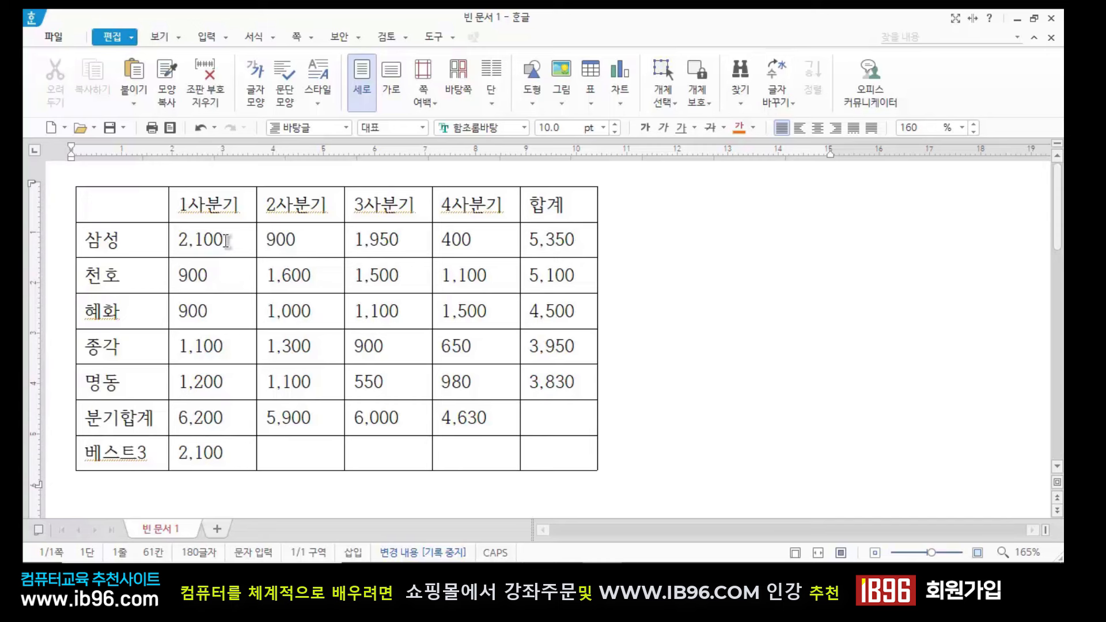
Review the 1사분기 values of the top three branches, 삼성, 천호 and 혜화
left_click(222, 275)
left_click(219, 312)
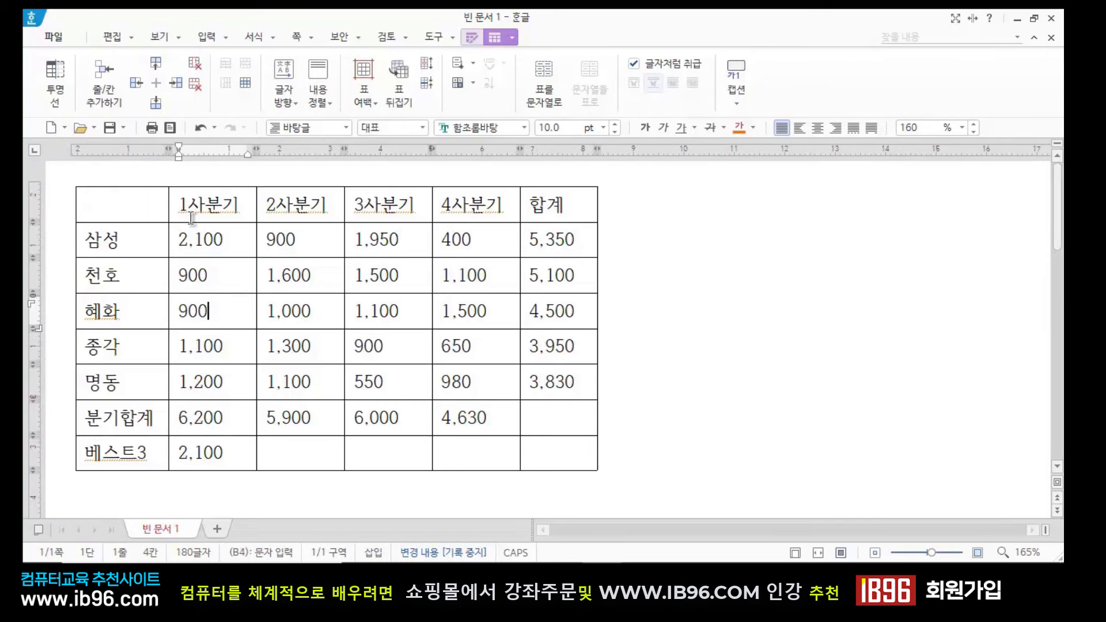
left_click(242, 237)
left_click(233, 281)
left_click(220, 314)
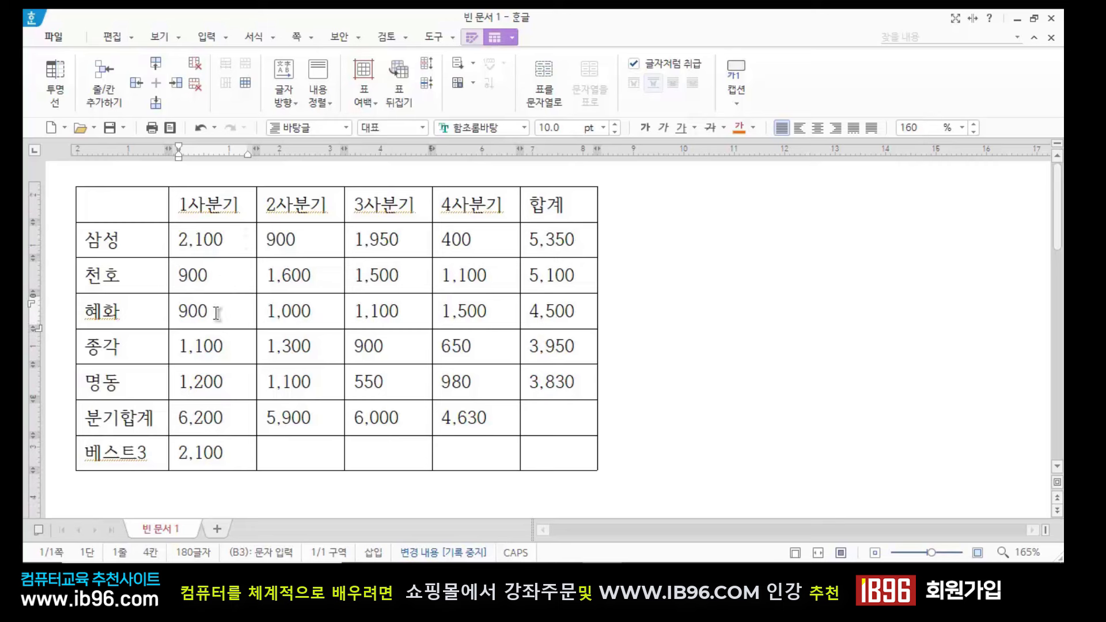